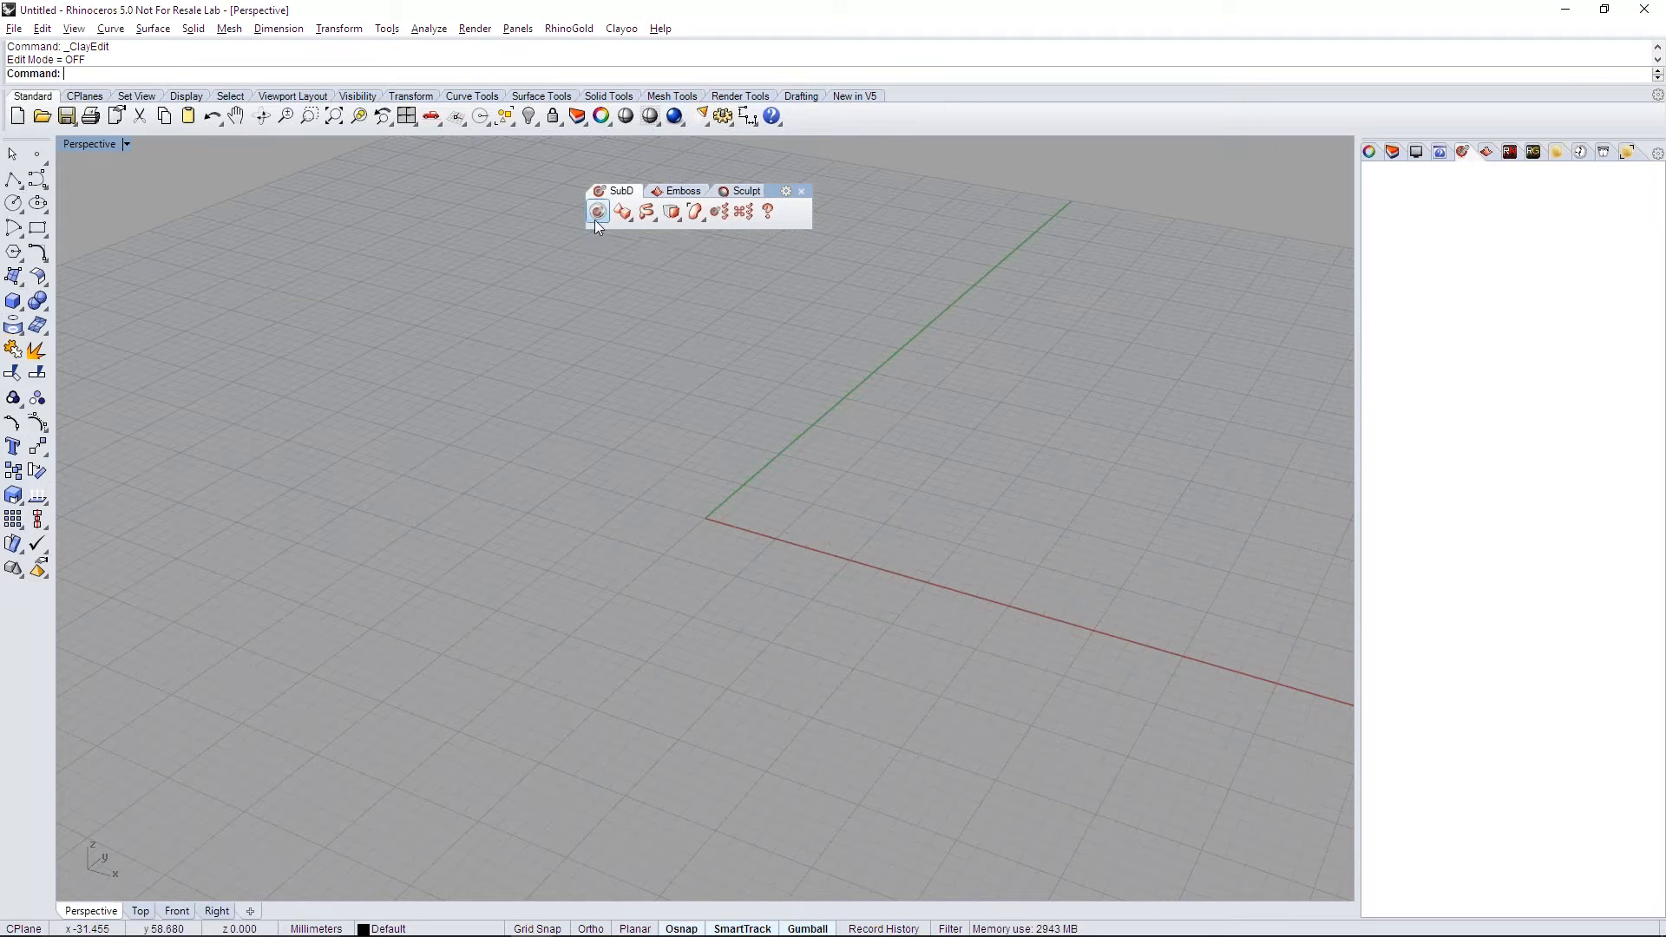
{"action": "left_click", "coordinate": [627, 219]}
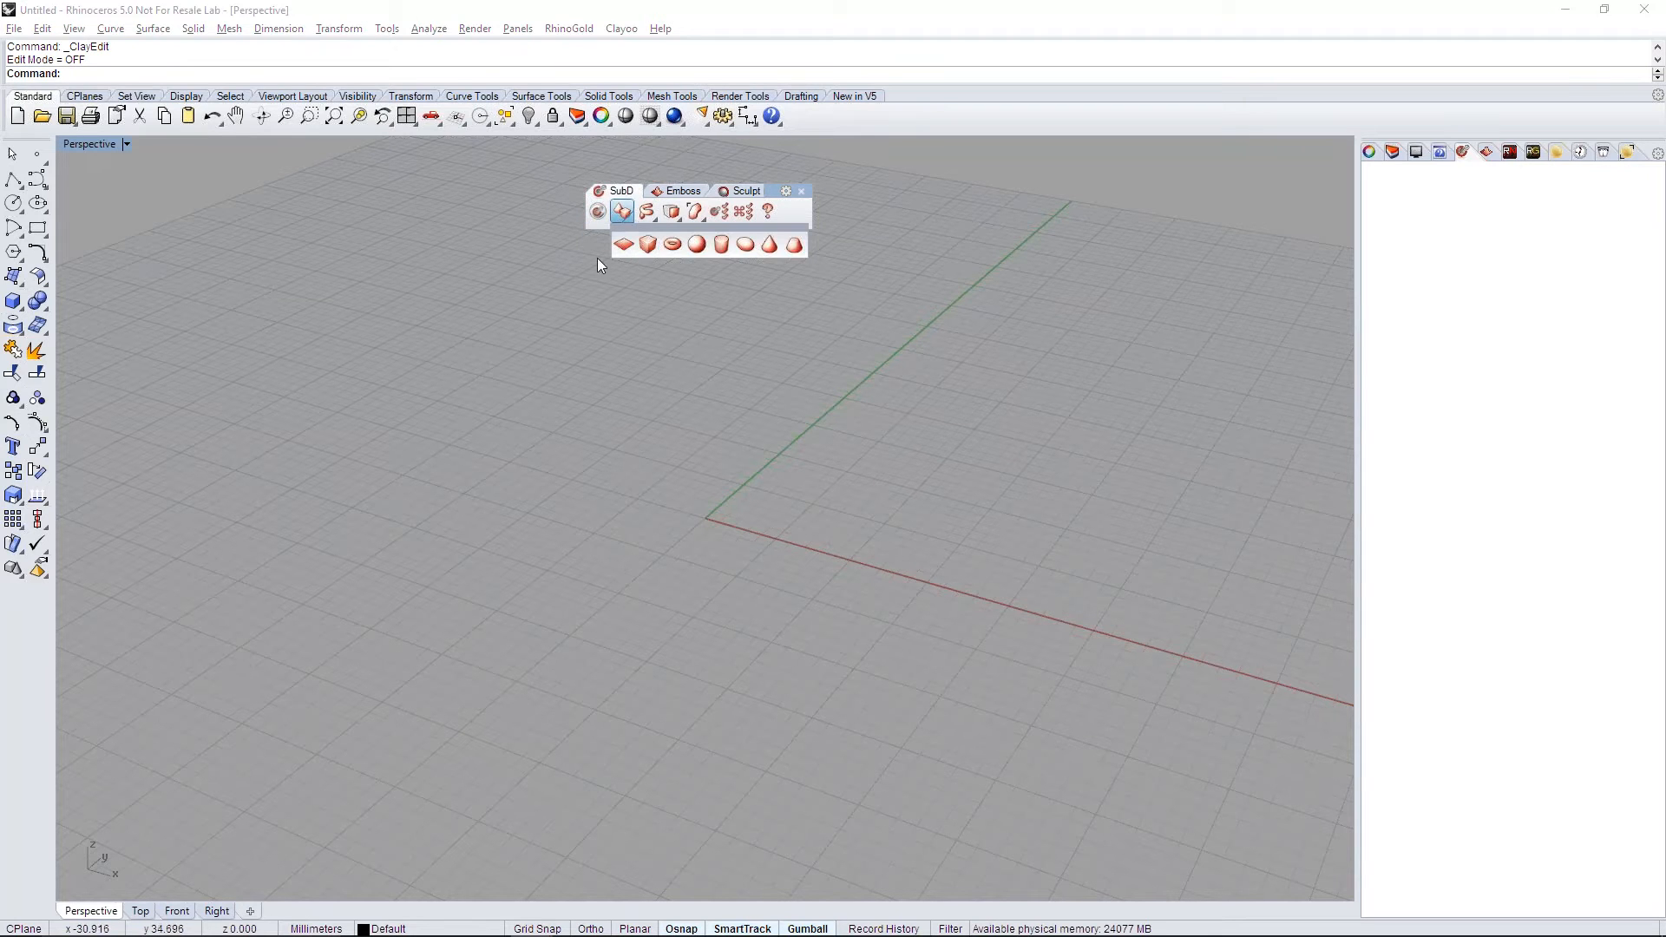
{"action": "left_click", "coordinate": [676, 214]}
{"action": "left_click", "coordinate": [700, 213]}
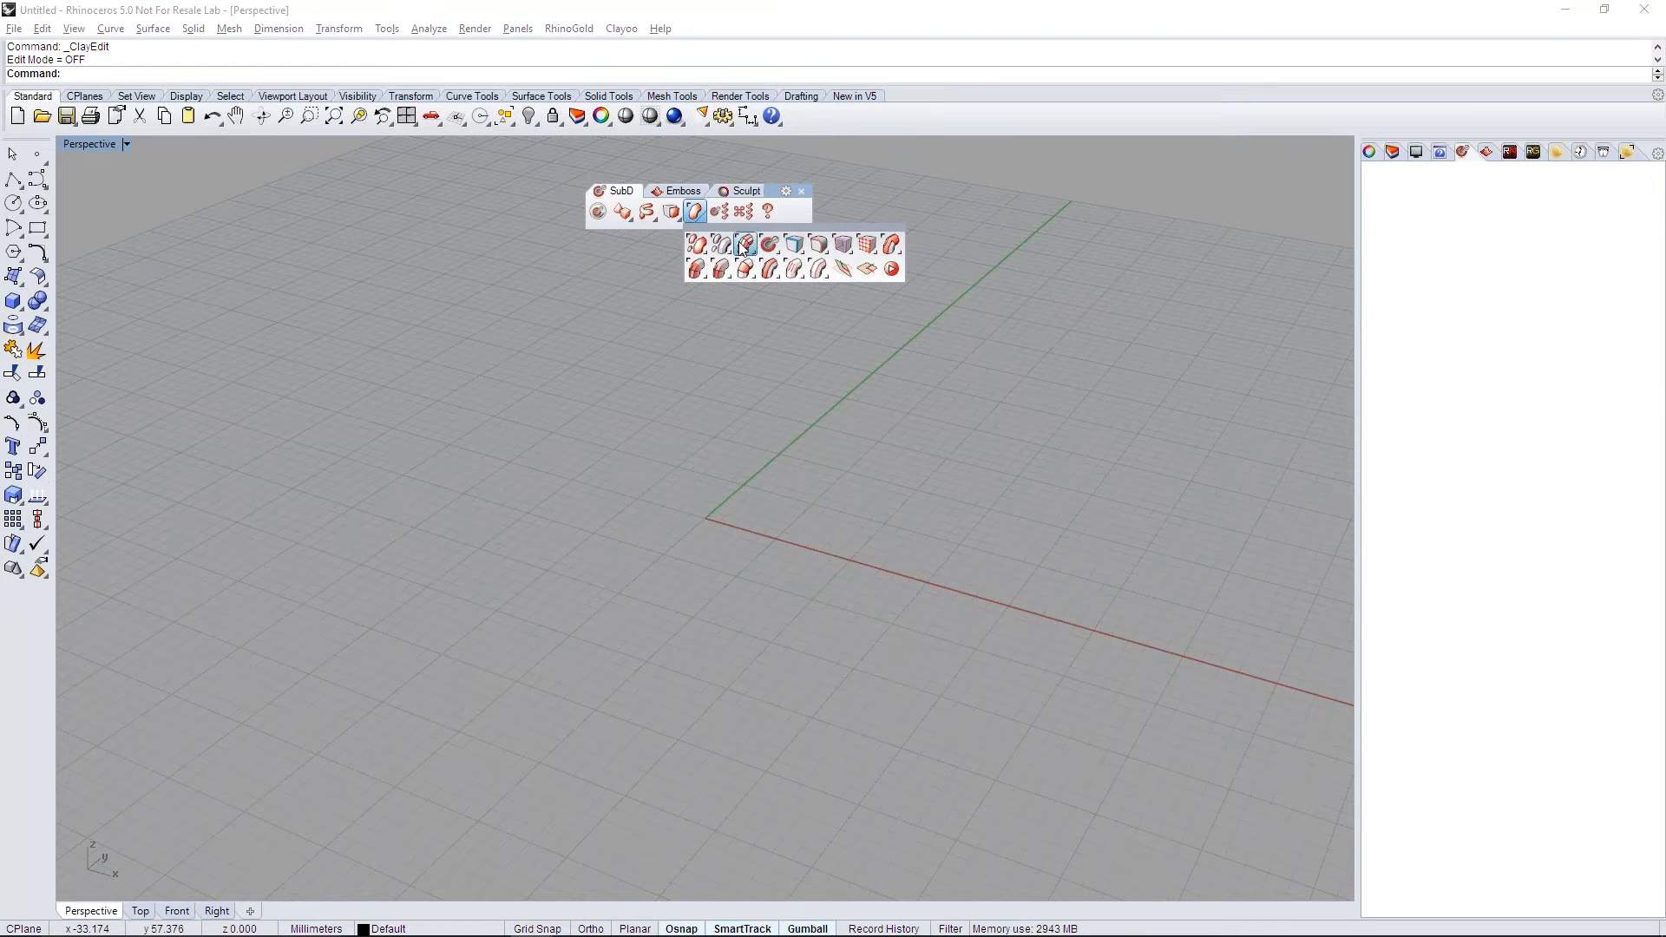
{"action": "left_click", "coordinate": [672, 192]}
{"action": "left_click", "coordinate": [621, 193]}
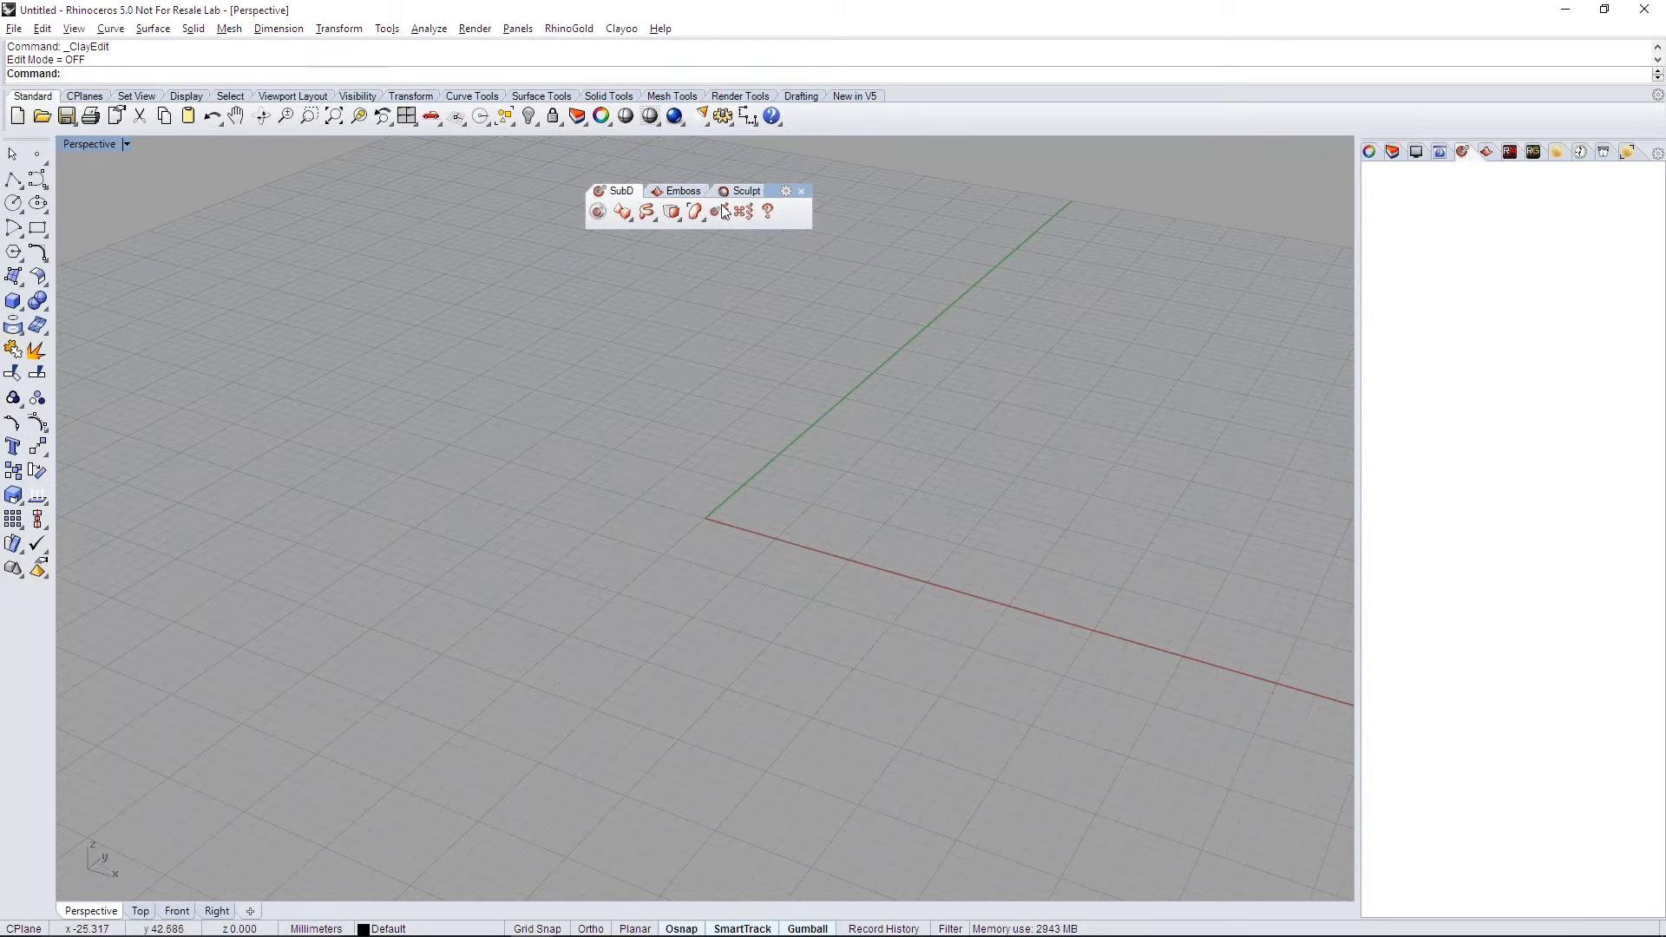
Step: Create a SubD quad ellipsoid at the origin with radii X 6, Y 4, Z 4 and 4 divisions in X
{"action": "left_click", "coordinate": [627, 216]}
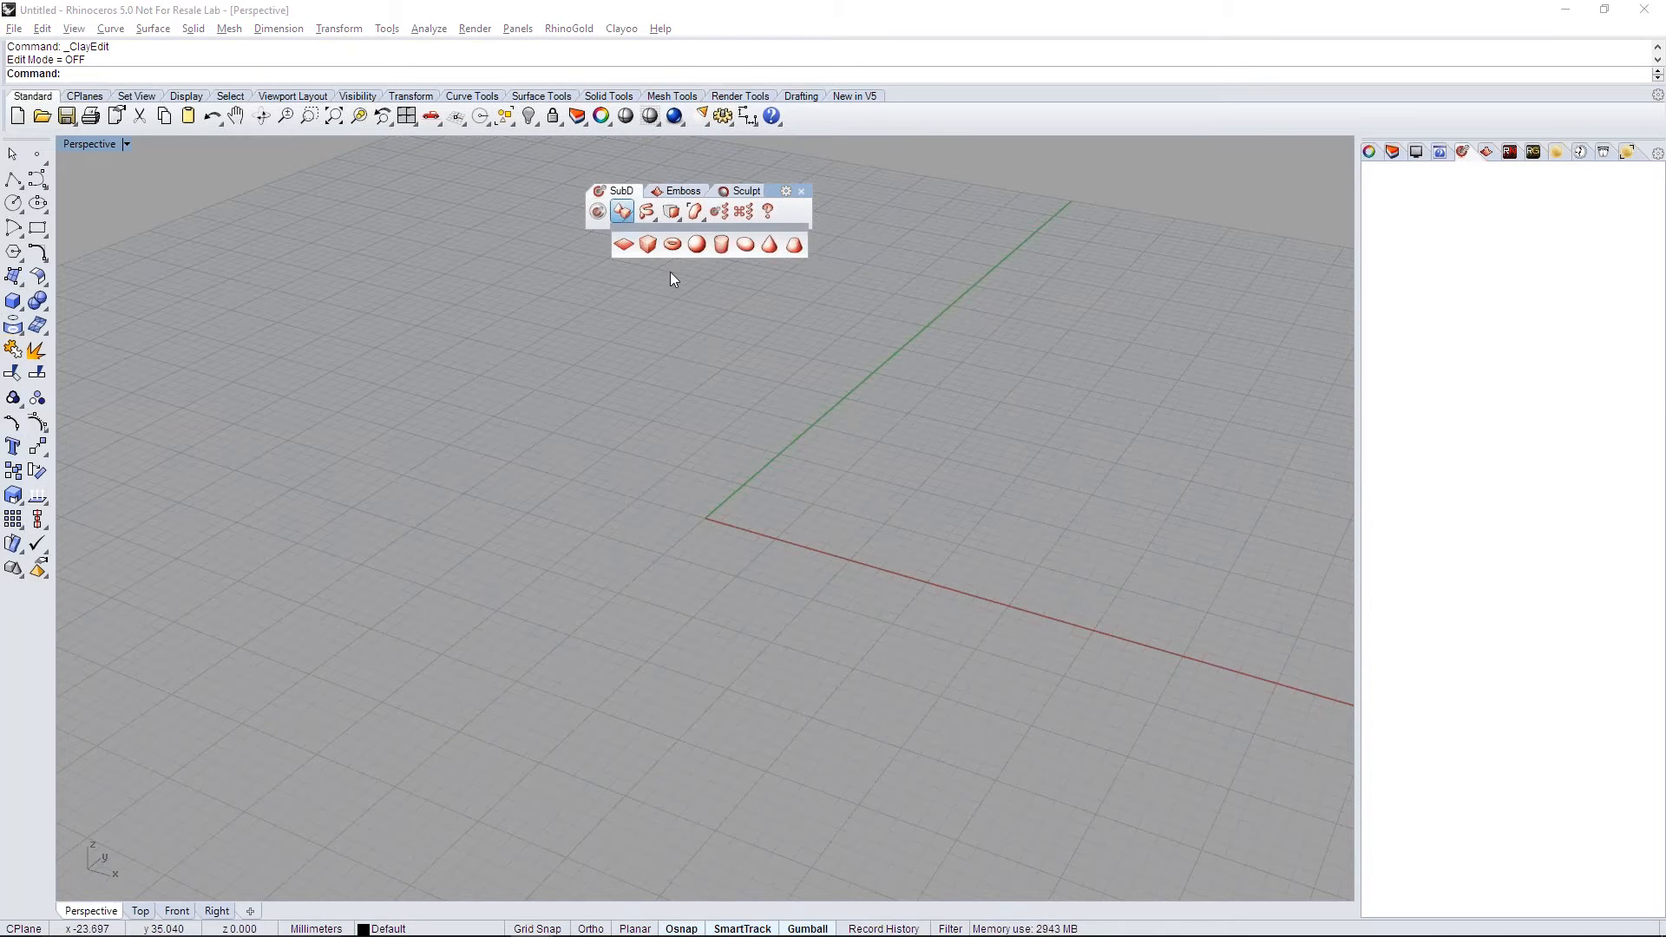
{"action": "left_click", "coordinate": [746, 245]}
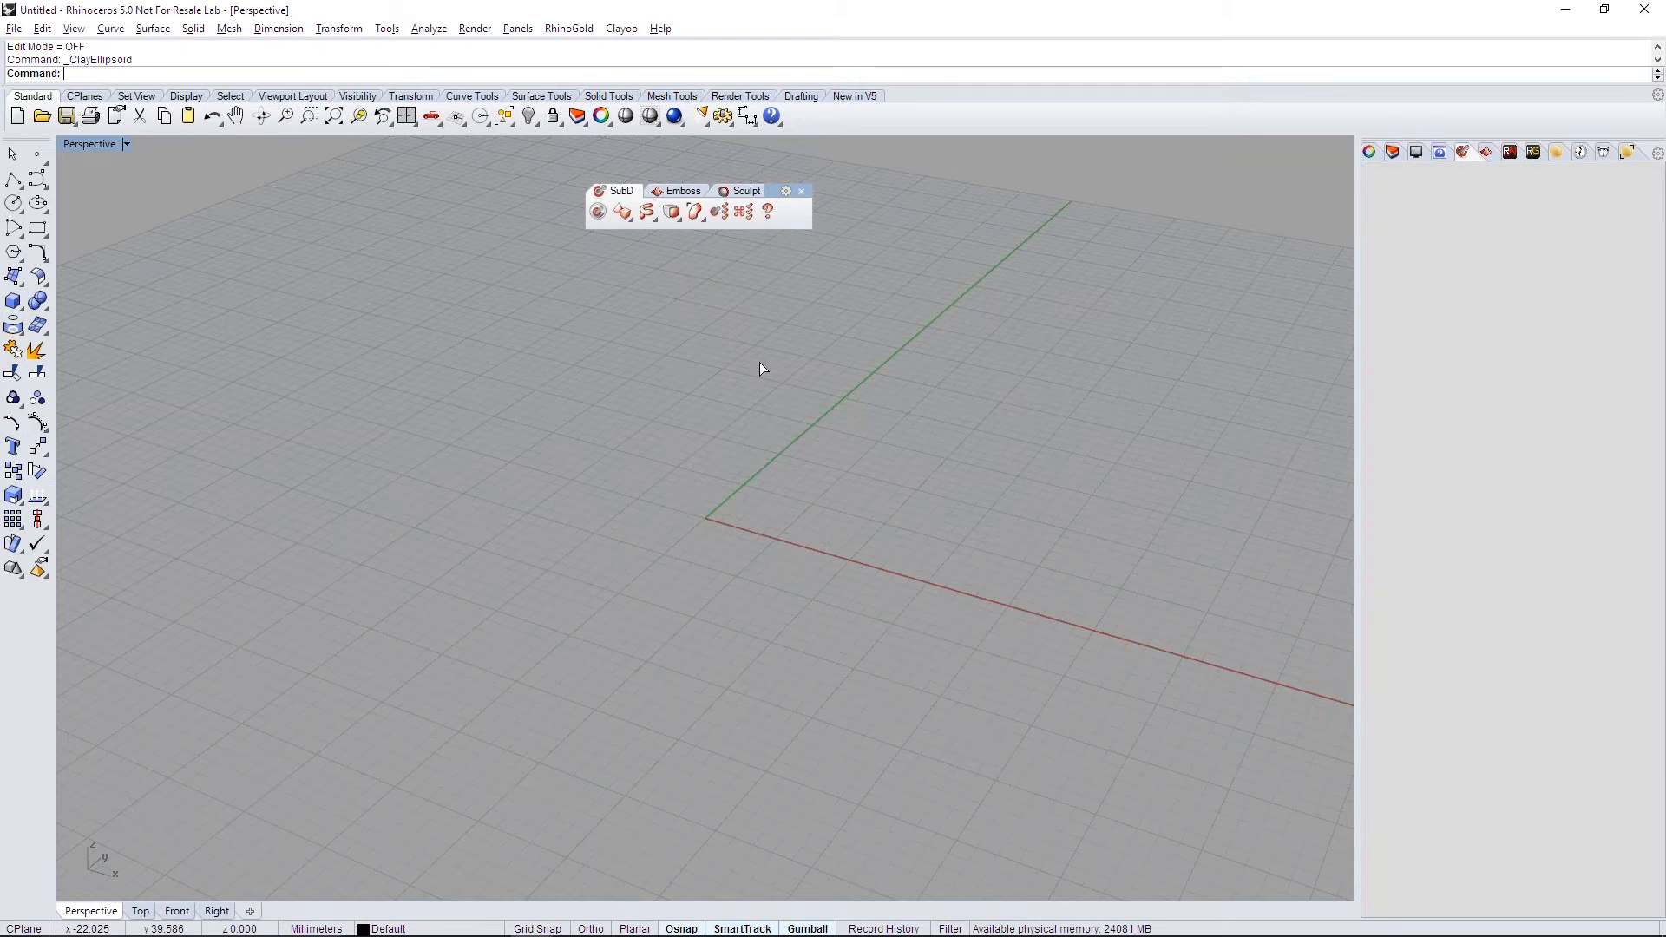
{"action": "right_click_drag", "start_coordinate": [783, 440], "coordinate": [903, 447]}
{"action": "scroll", "coordinate": [669, 528], "scroll_direction": "up", "scroll_amount": 8}
{"action": "right_click_drag", "start_coordinate": [669, 529], "coordinate": [778, 546]}
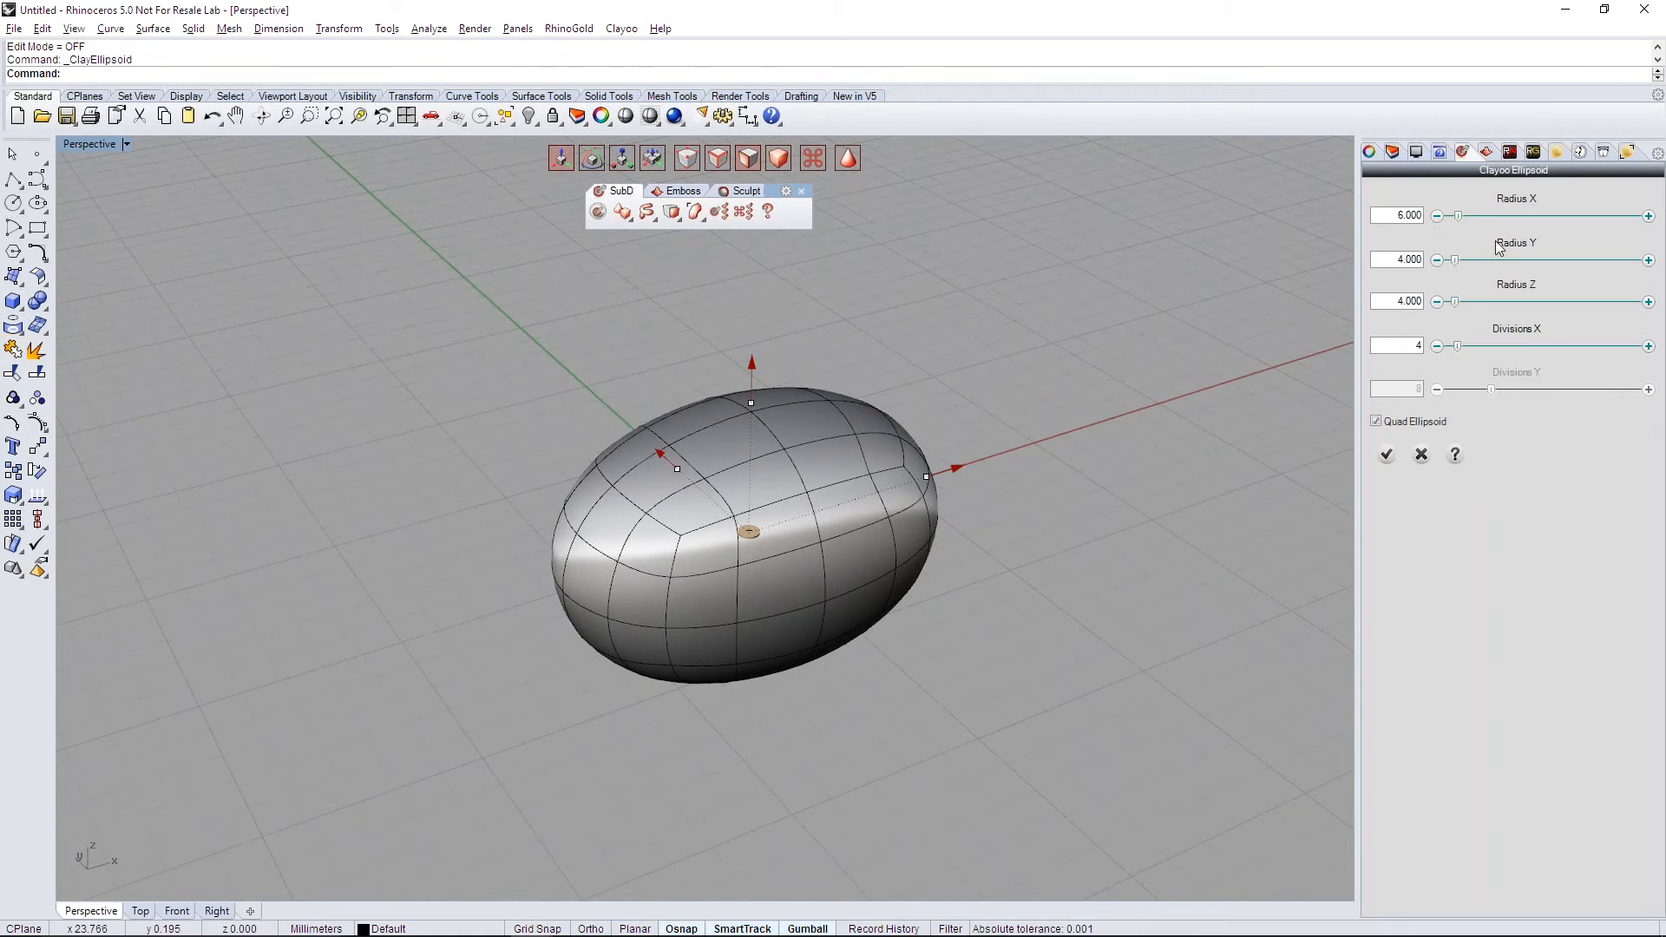
{"action": "right_click_drag", "start_coordinate": [990, 519], "coordinate": [1326, 453]}
{"action": "left_click", "coordinate": [1386, 454]}
{"action": "left_click", "coordinate": [1128, 460]}
{"action": "right_click_drag", "start_coordinate": [1128, 461], "coordinate": [1041, 476]}
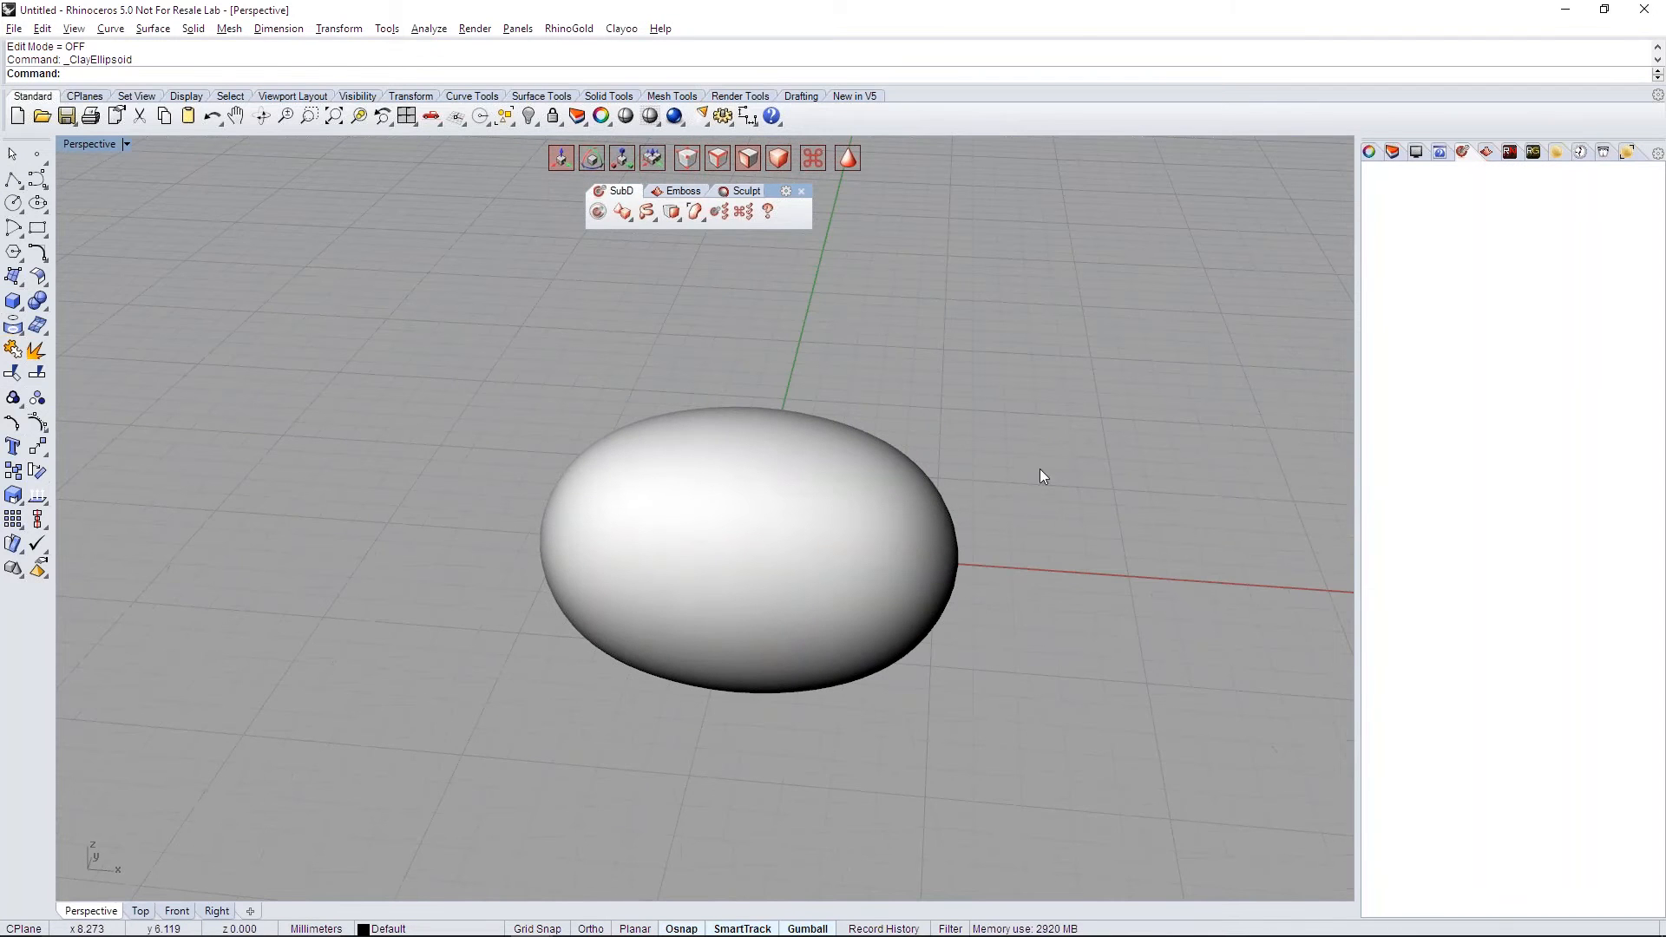
Step: Set the Perspective viewport's display mode to Shaded
{"action": "left_click", "coordinate": [99, 143]}
{"action": "left_click", "coordinate": [104, 208]}
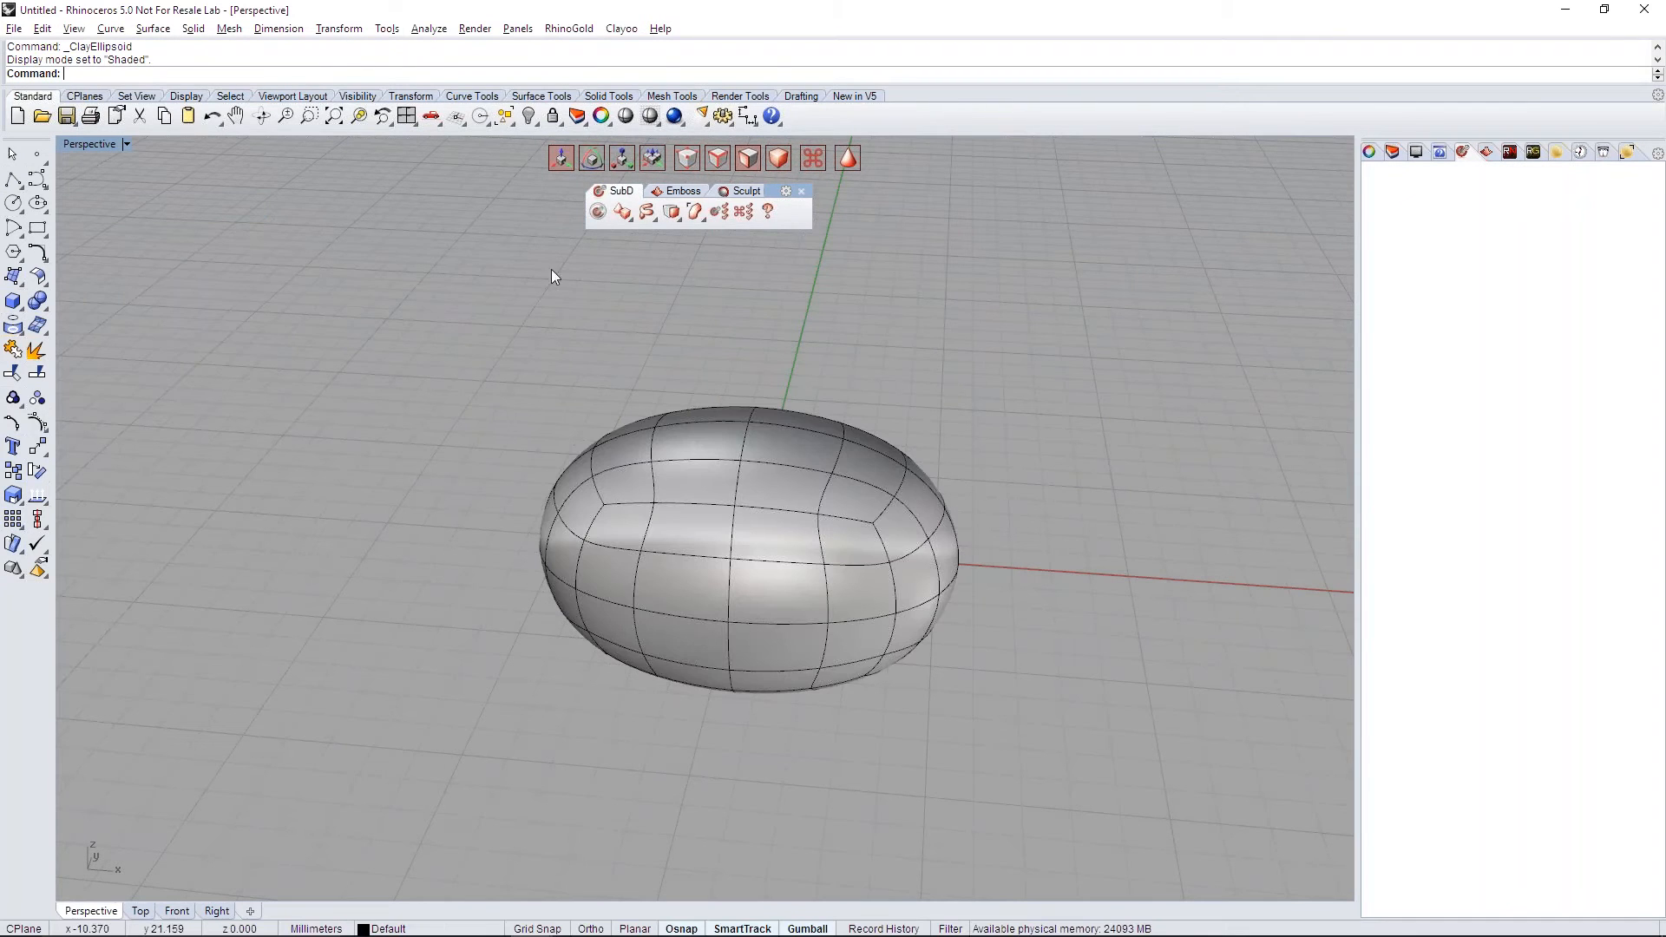
{"action": "right_click_drag", "start_coordinate": [1032, 351], "coordinate": [981, 325]}
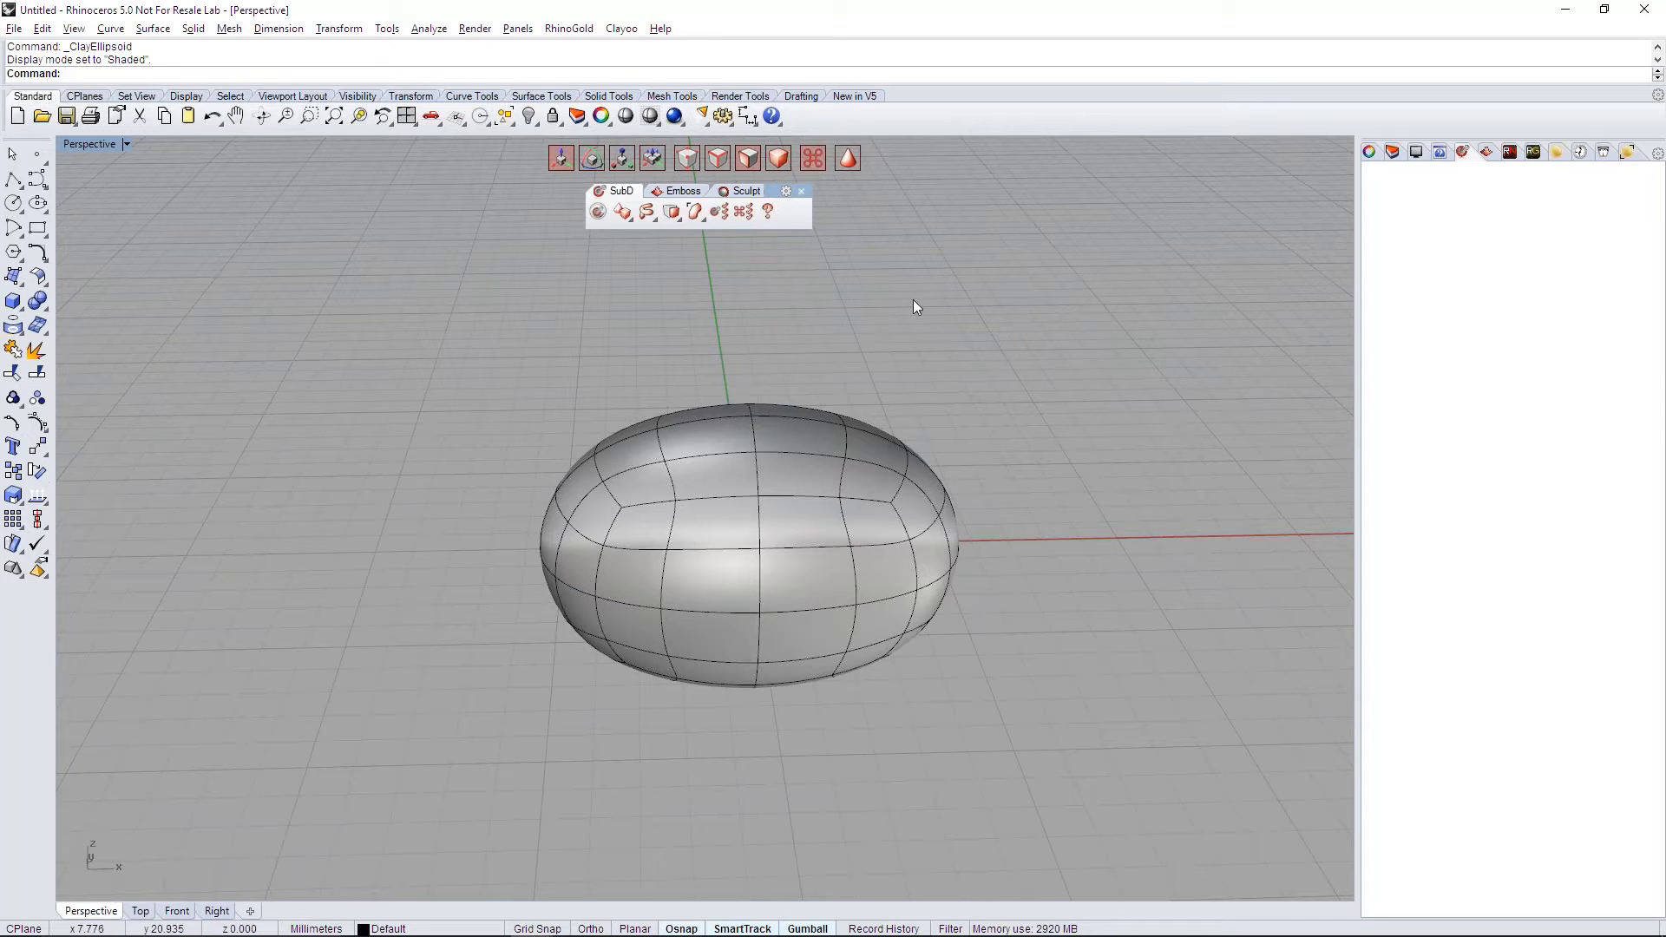
{"action": "right_click_drag", "start_coordinate": [913, 300], "coordinate": [909, 281]}
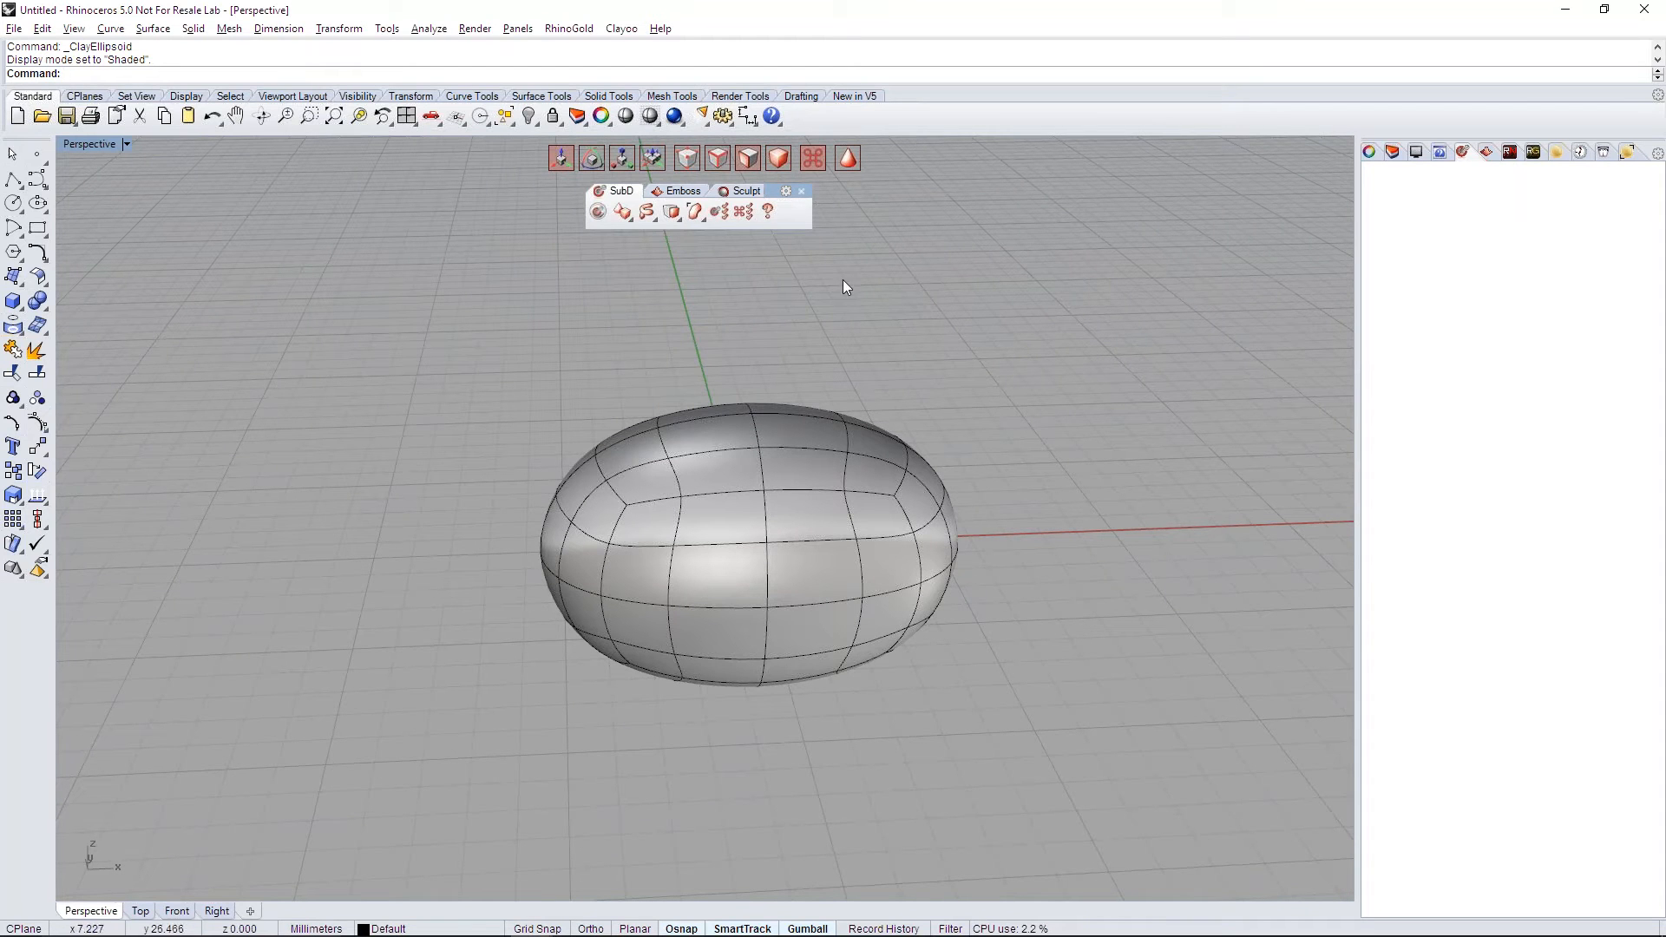
{"action": "right_click_drag", "start_coordinate": [862, 302], "coordinate": [825, 302]}
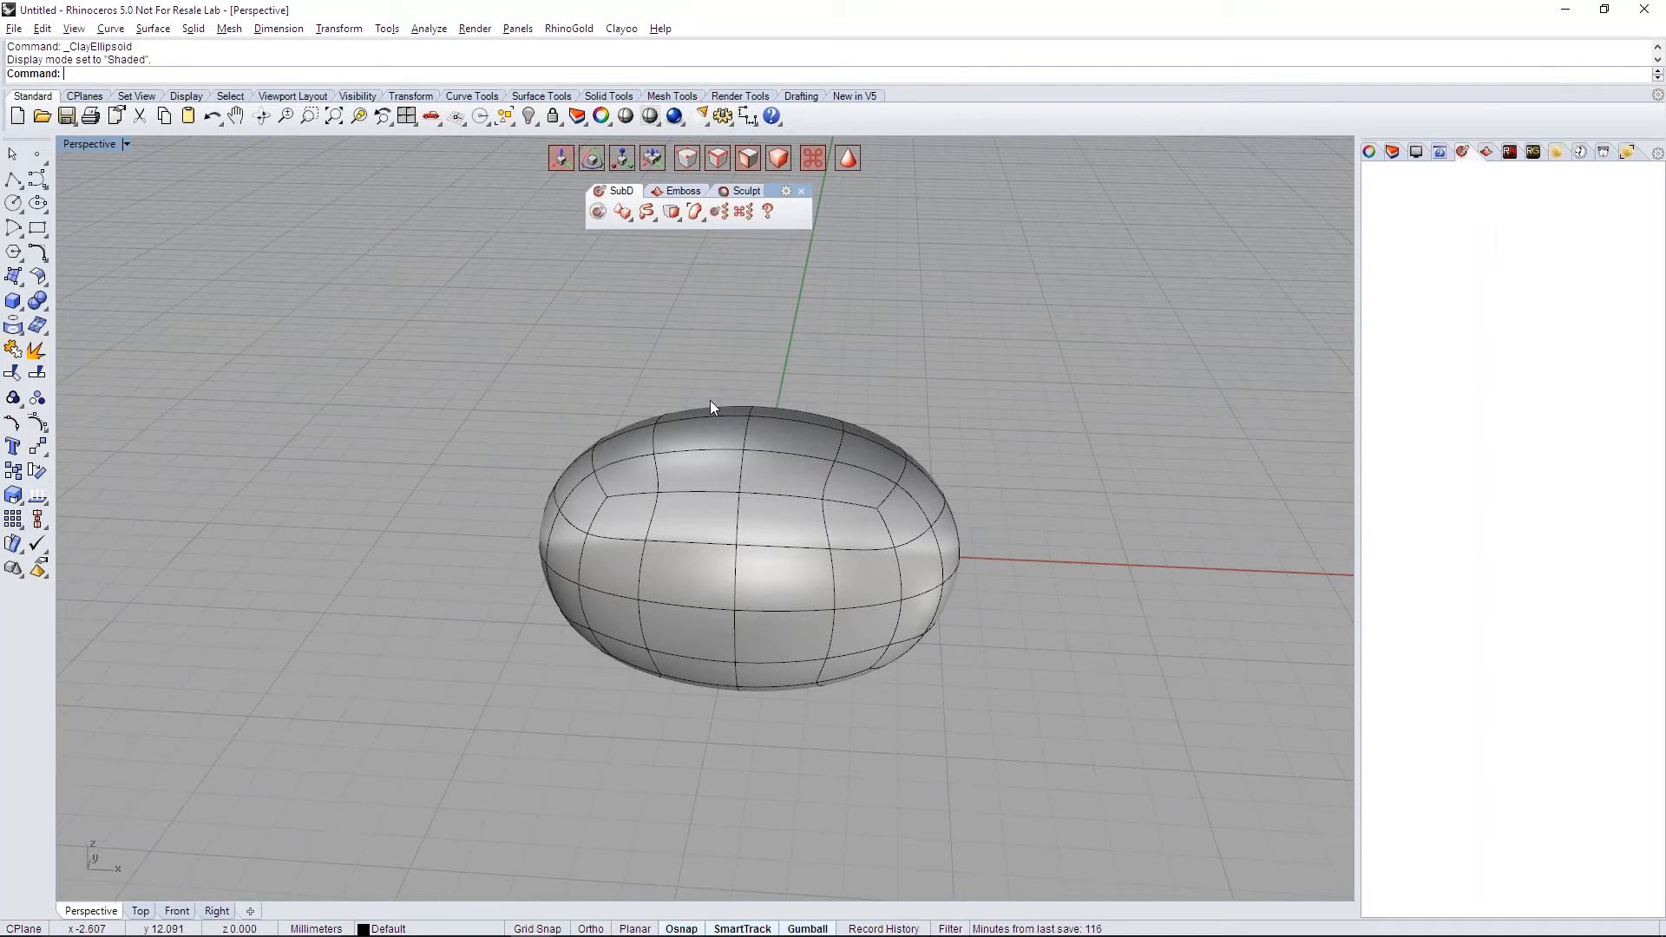
{"action": "right_click_drag", "start_coordinate": [710, 399], "coordinate": [668, 365]}
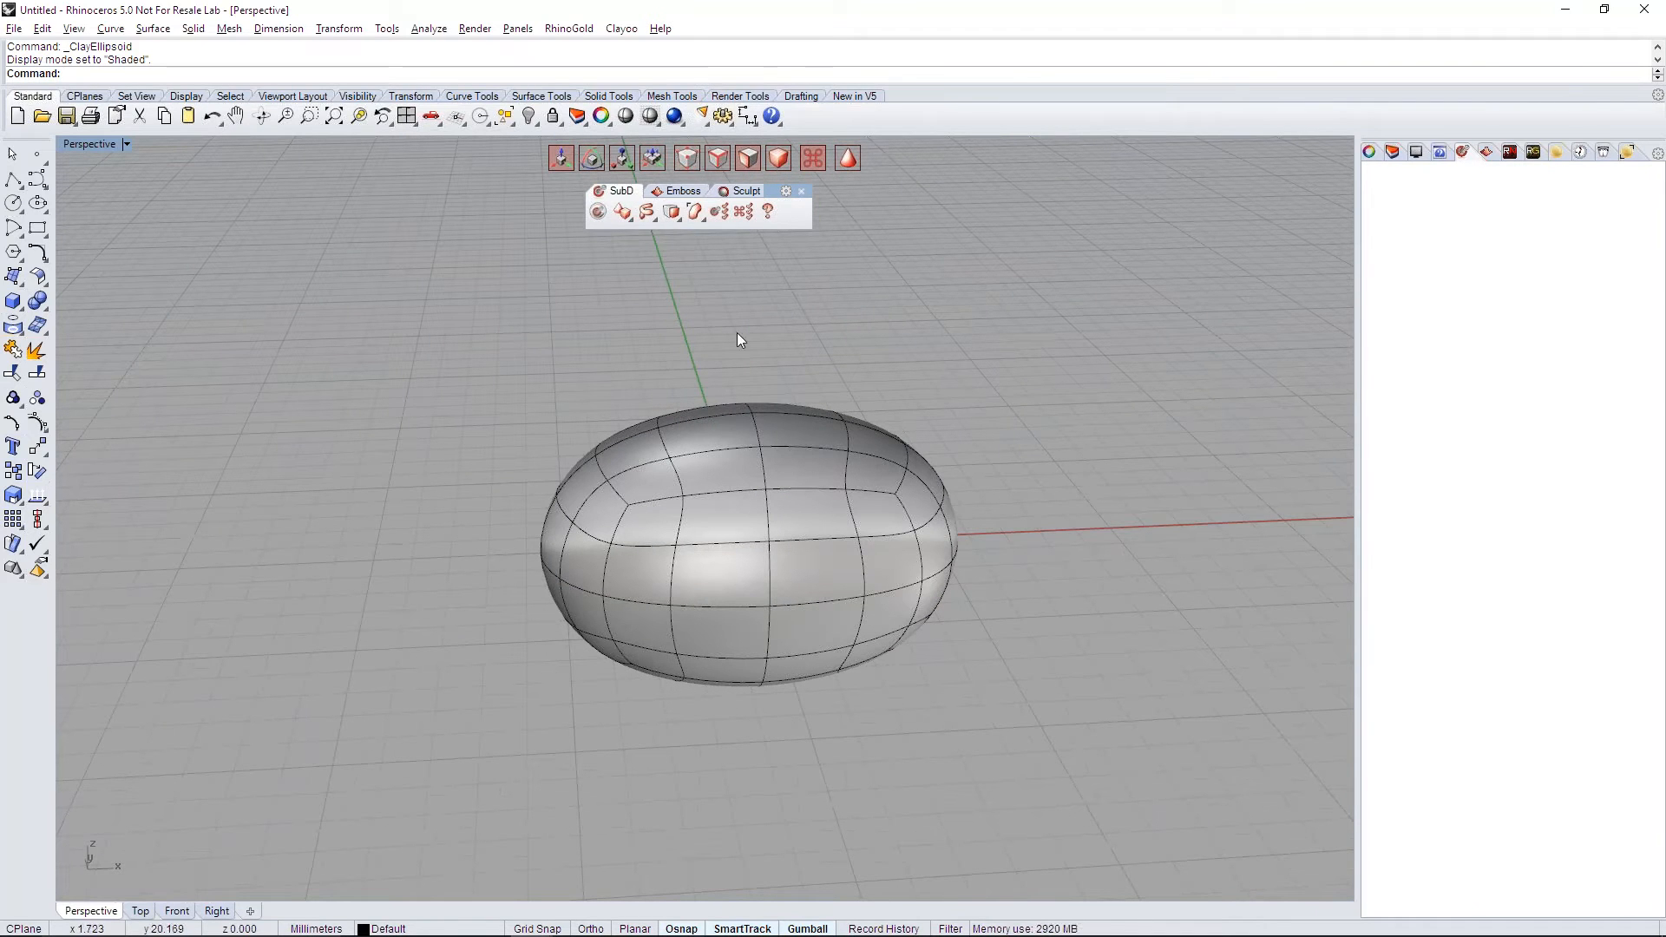
{"action": "right_click_drag", "start_coordinate": [772, 390], "coordinate": [751, 390]}
Step: Look over the program's options page and close it
{"action": "left_click", "coordinate": [744, 211]}
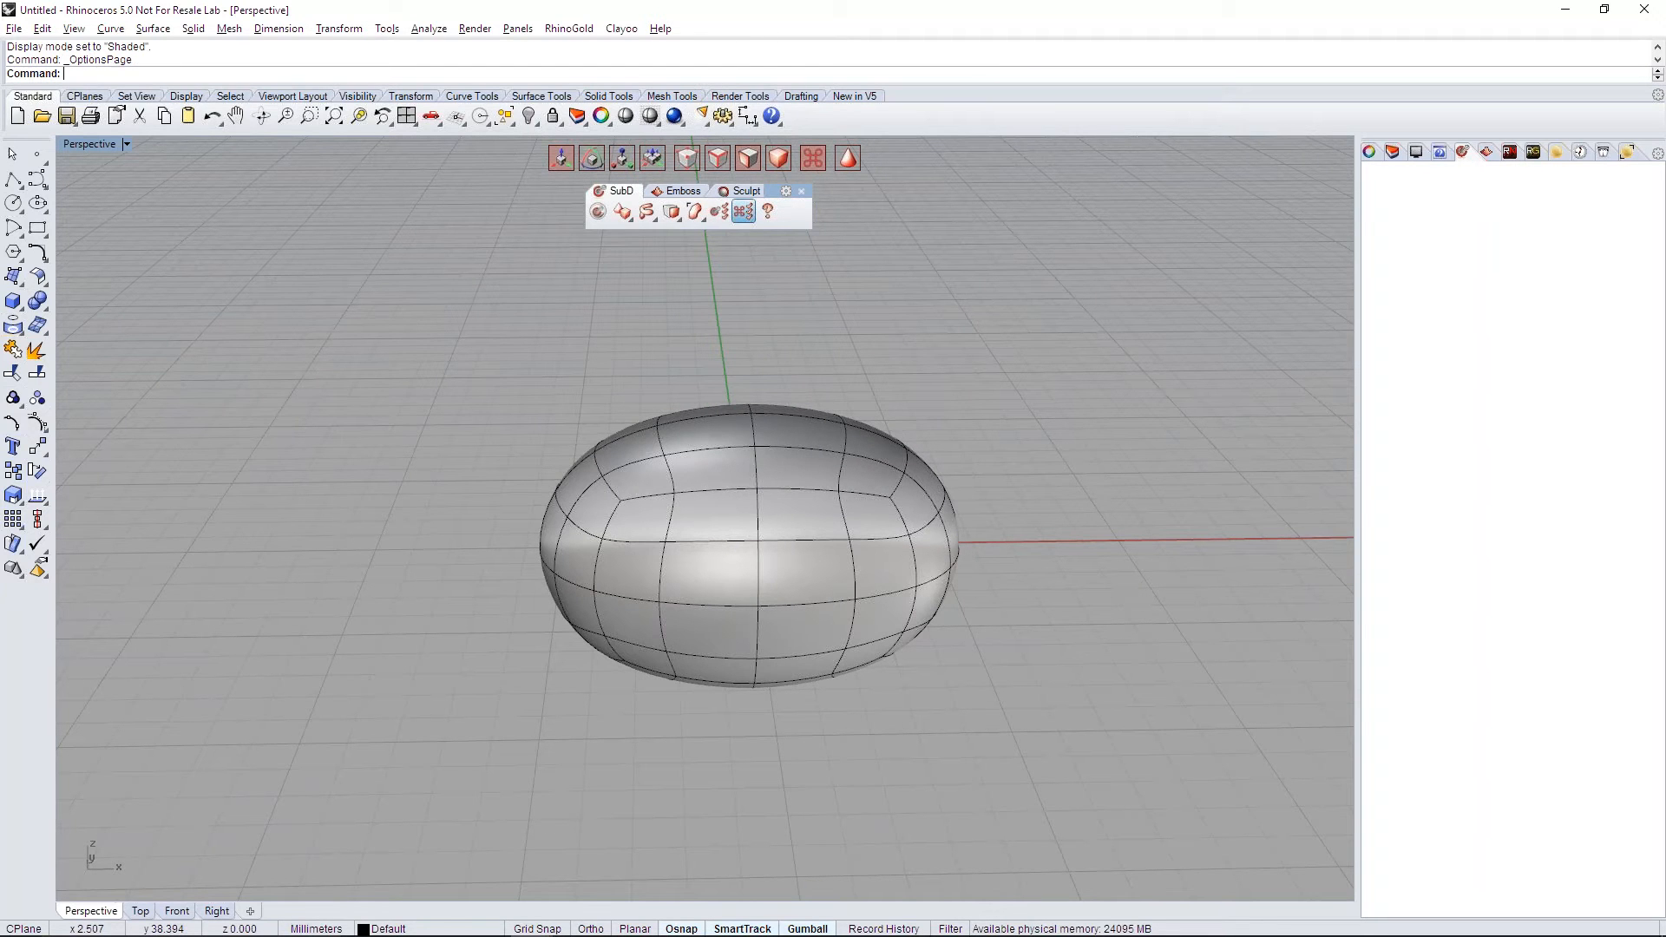
{"action": "left_click_drag", "start_coordinate": [946, 376], "coordinate": [946, 320]}
{"action": "left_click", "coordinate": [956, 294]}
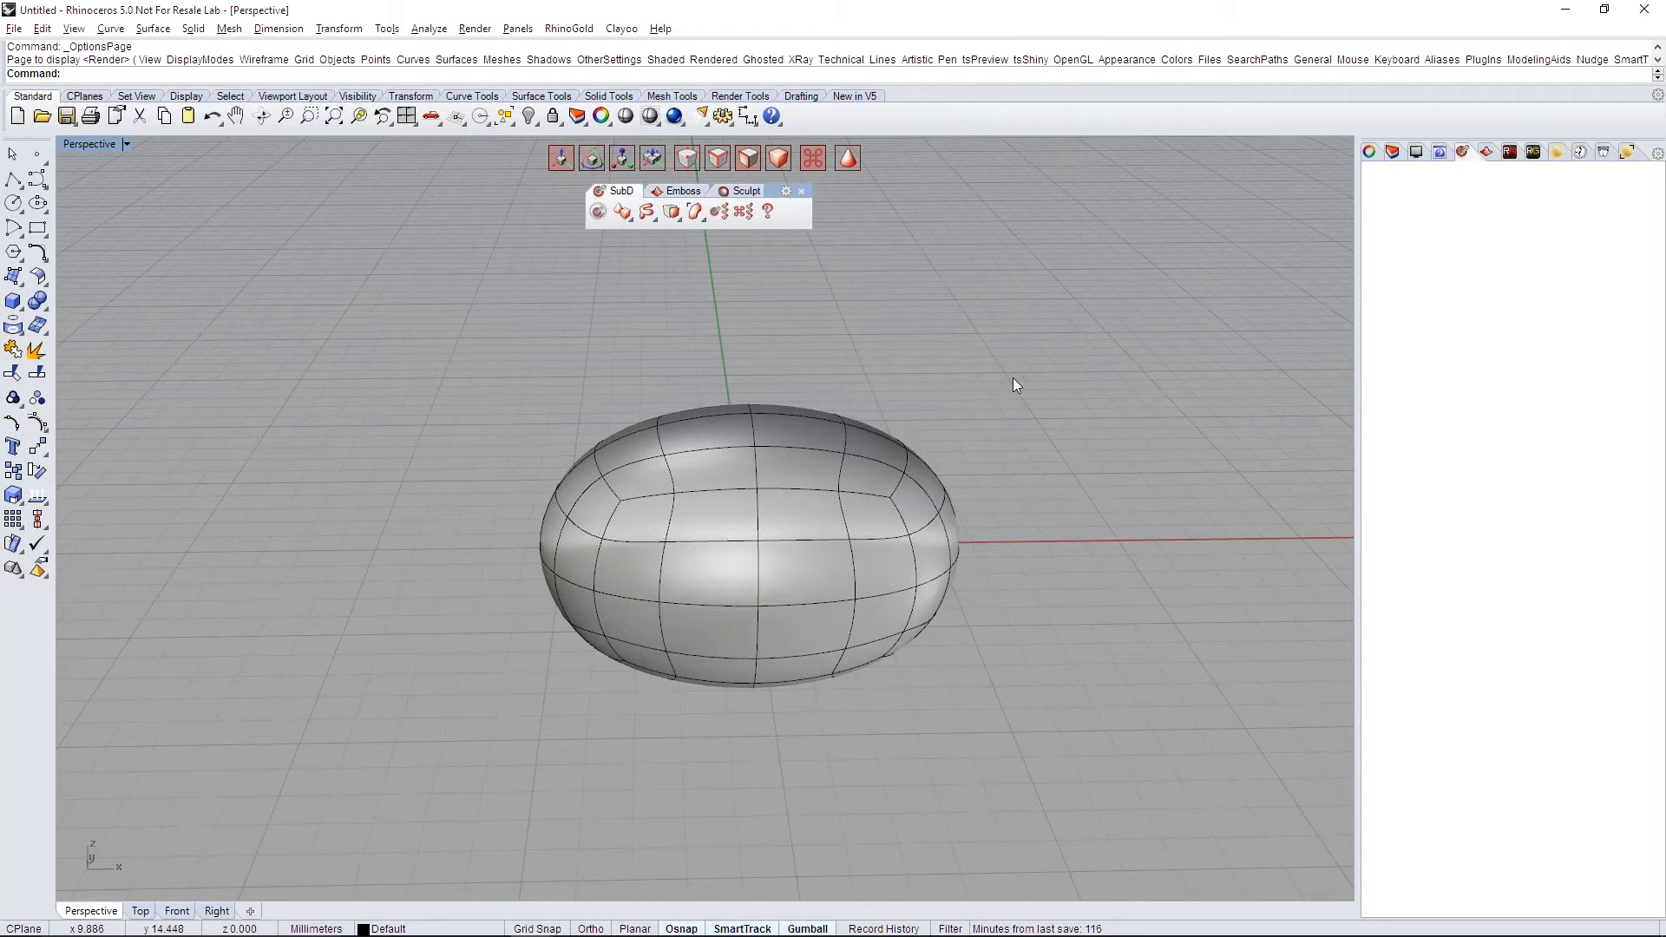
{"action": "right_click_drag", "start_coordinate": [1024, 392], "coordinate": [981, 390]}
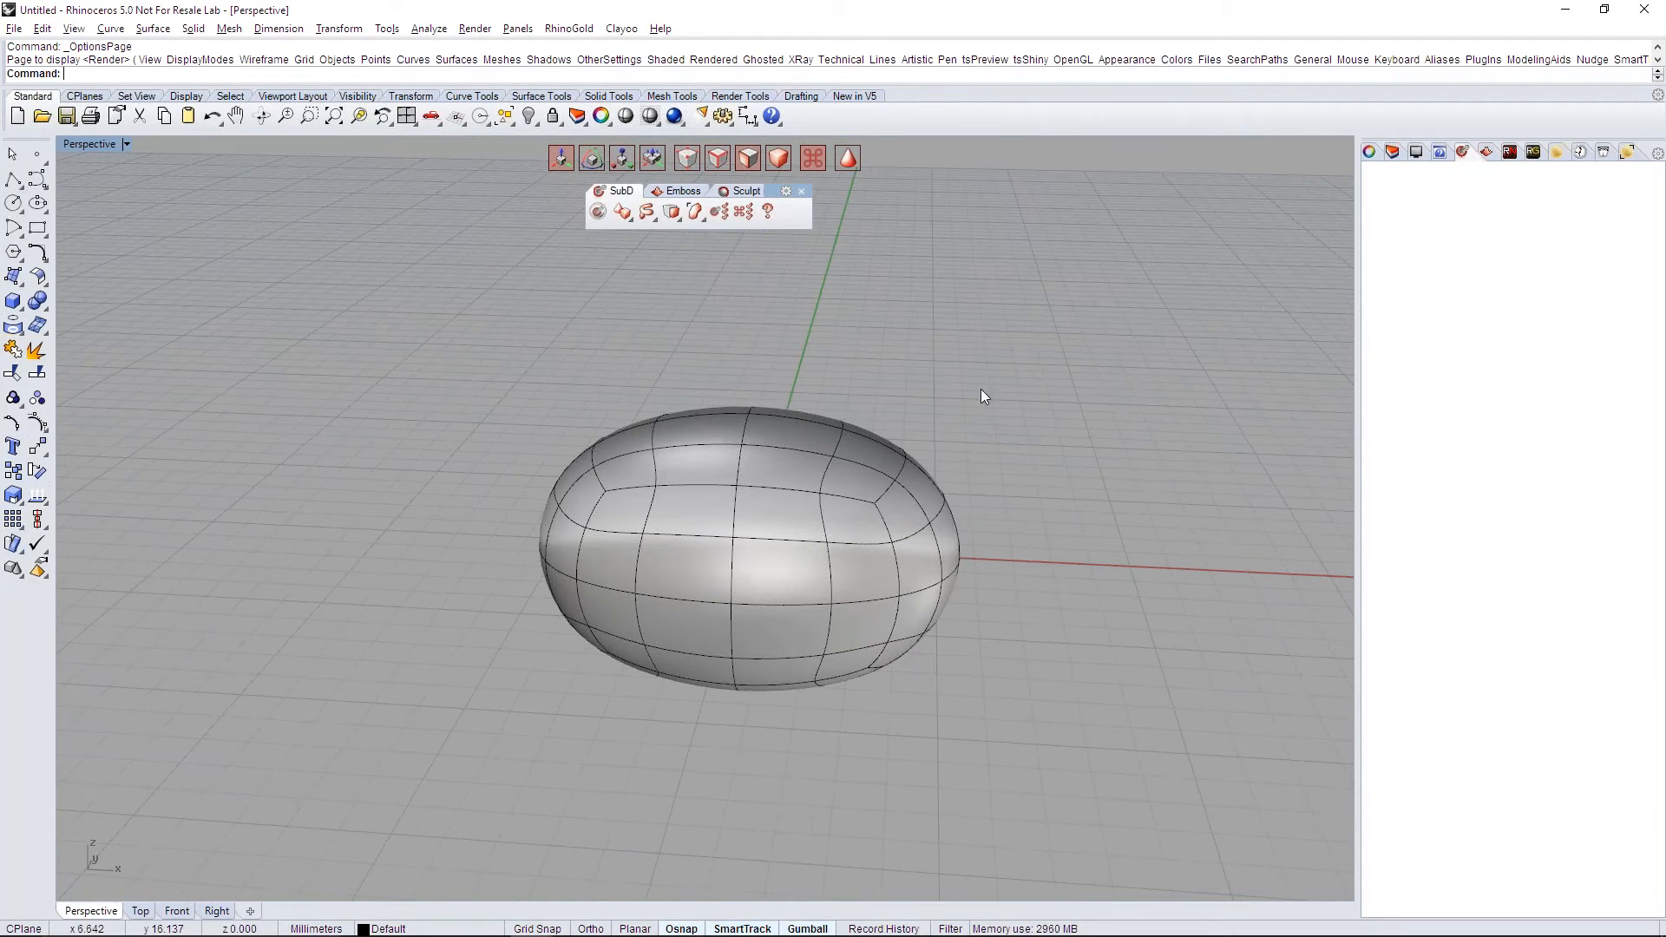
{"action": "right_click_drag", "start_coordinate": [980, 389], "coordinate": [842, 356]}
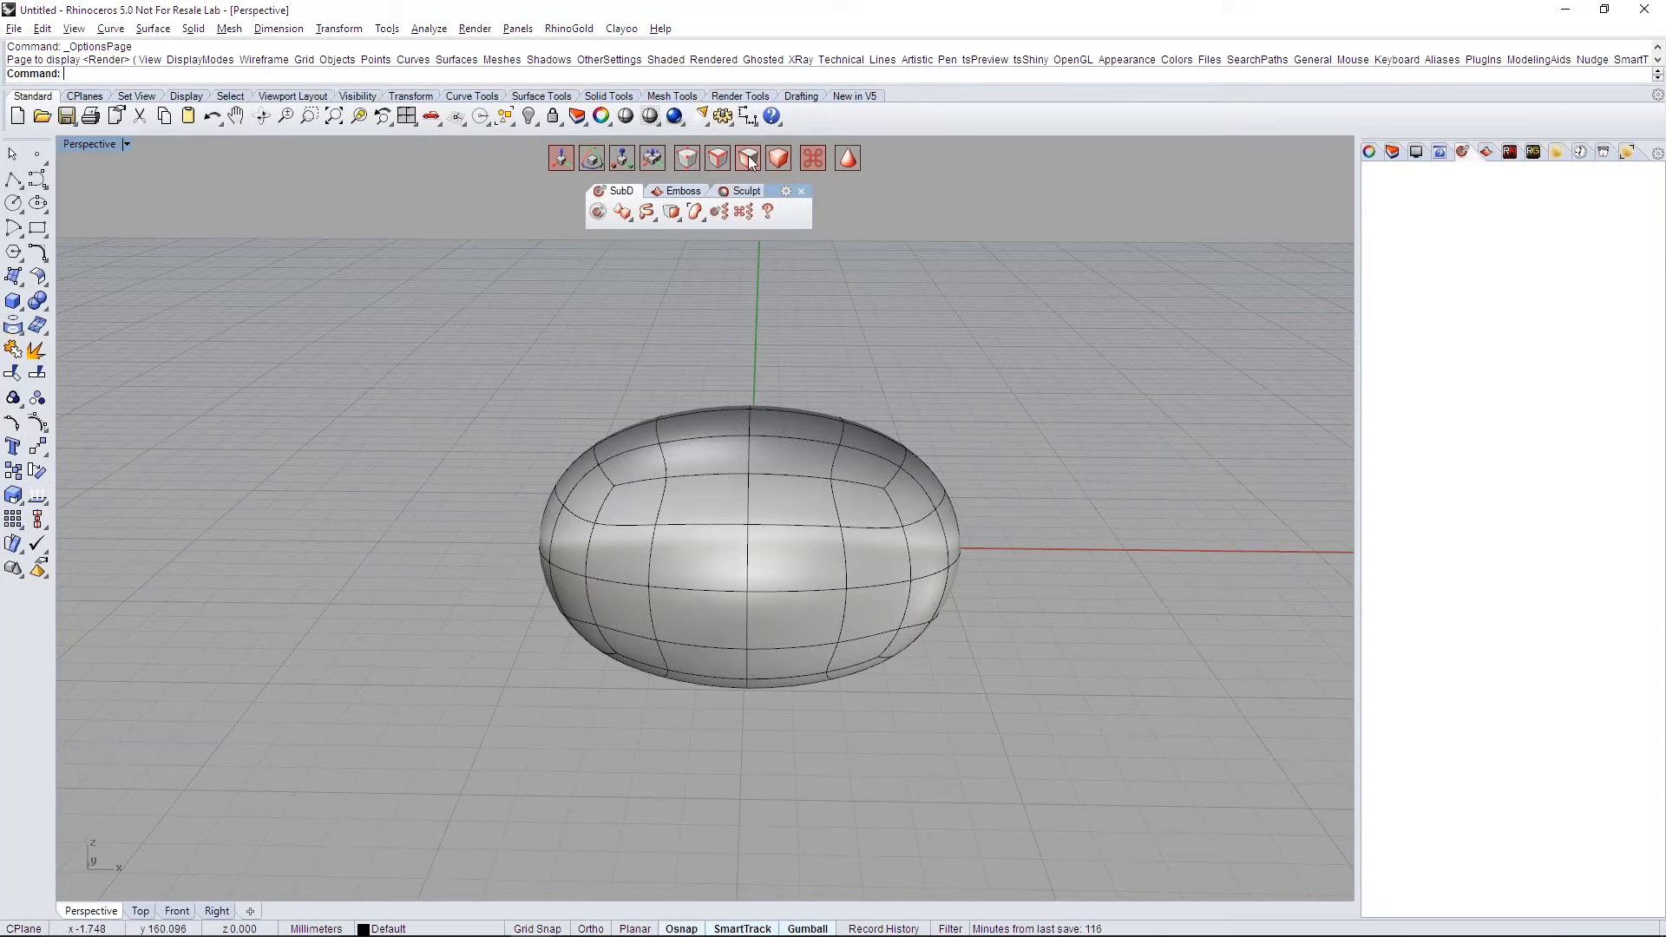
Step: Switch to face selection mode and delete the half of the ellipsoid on the positive X side
{"action": "key", "text": "s"}
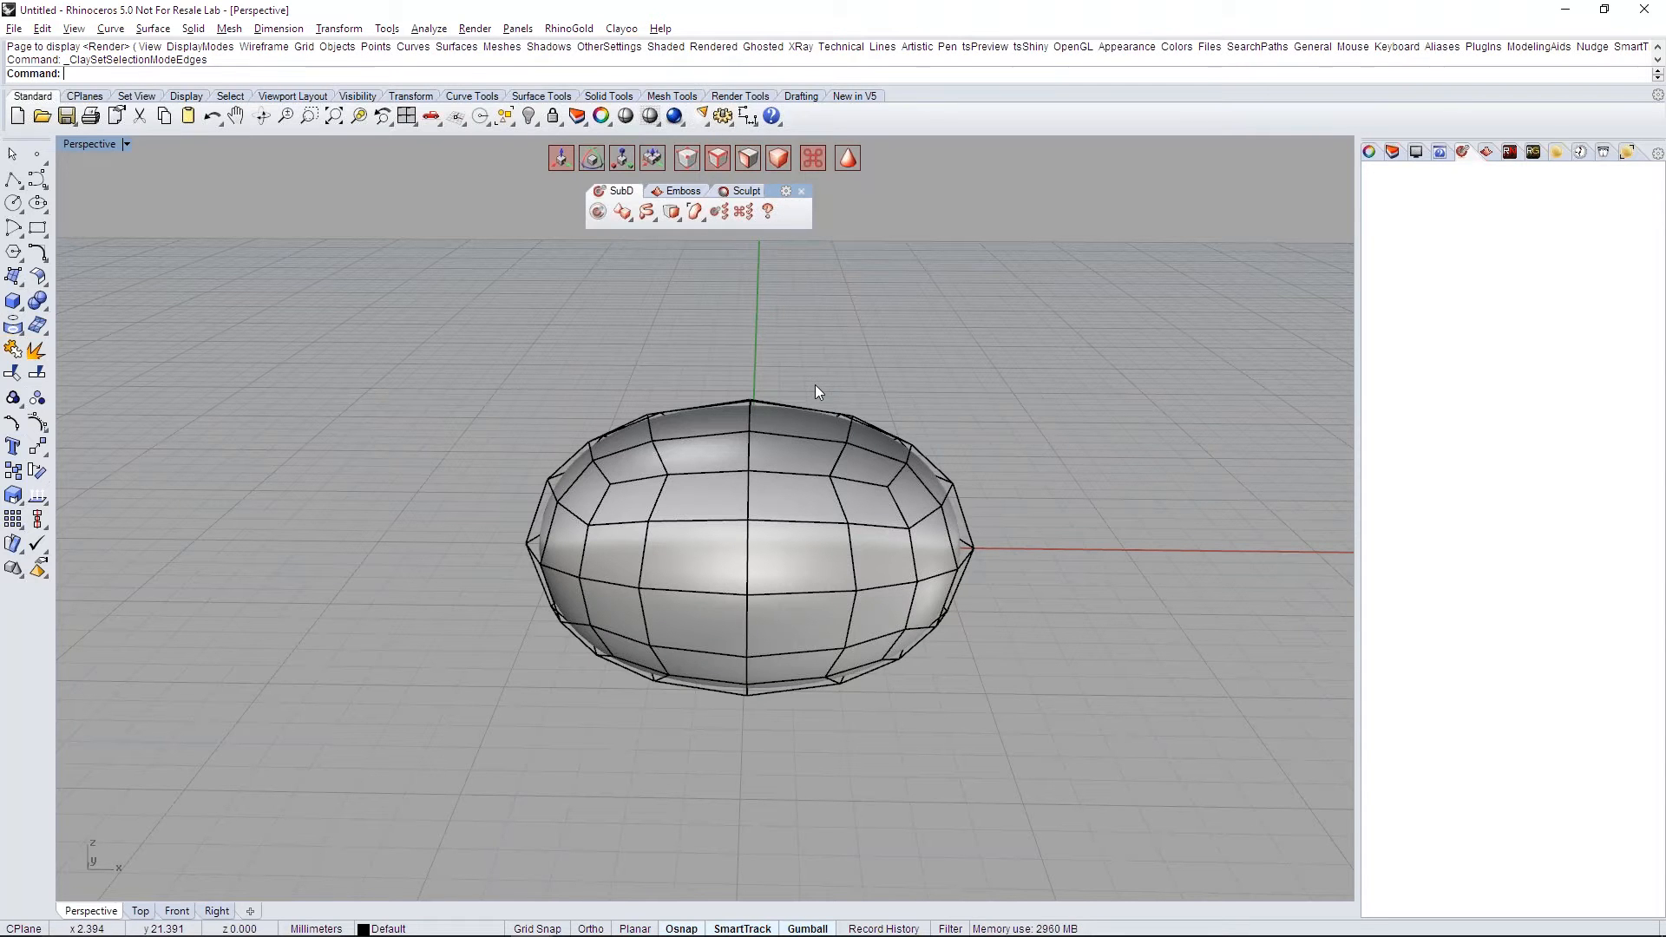
{"action": "left_click", "coordinate": [748, 159]}
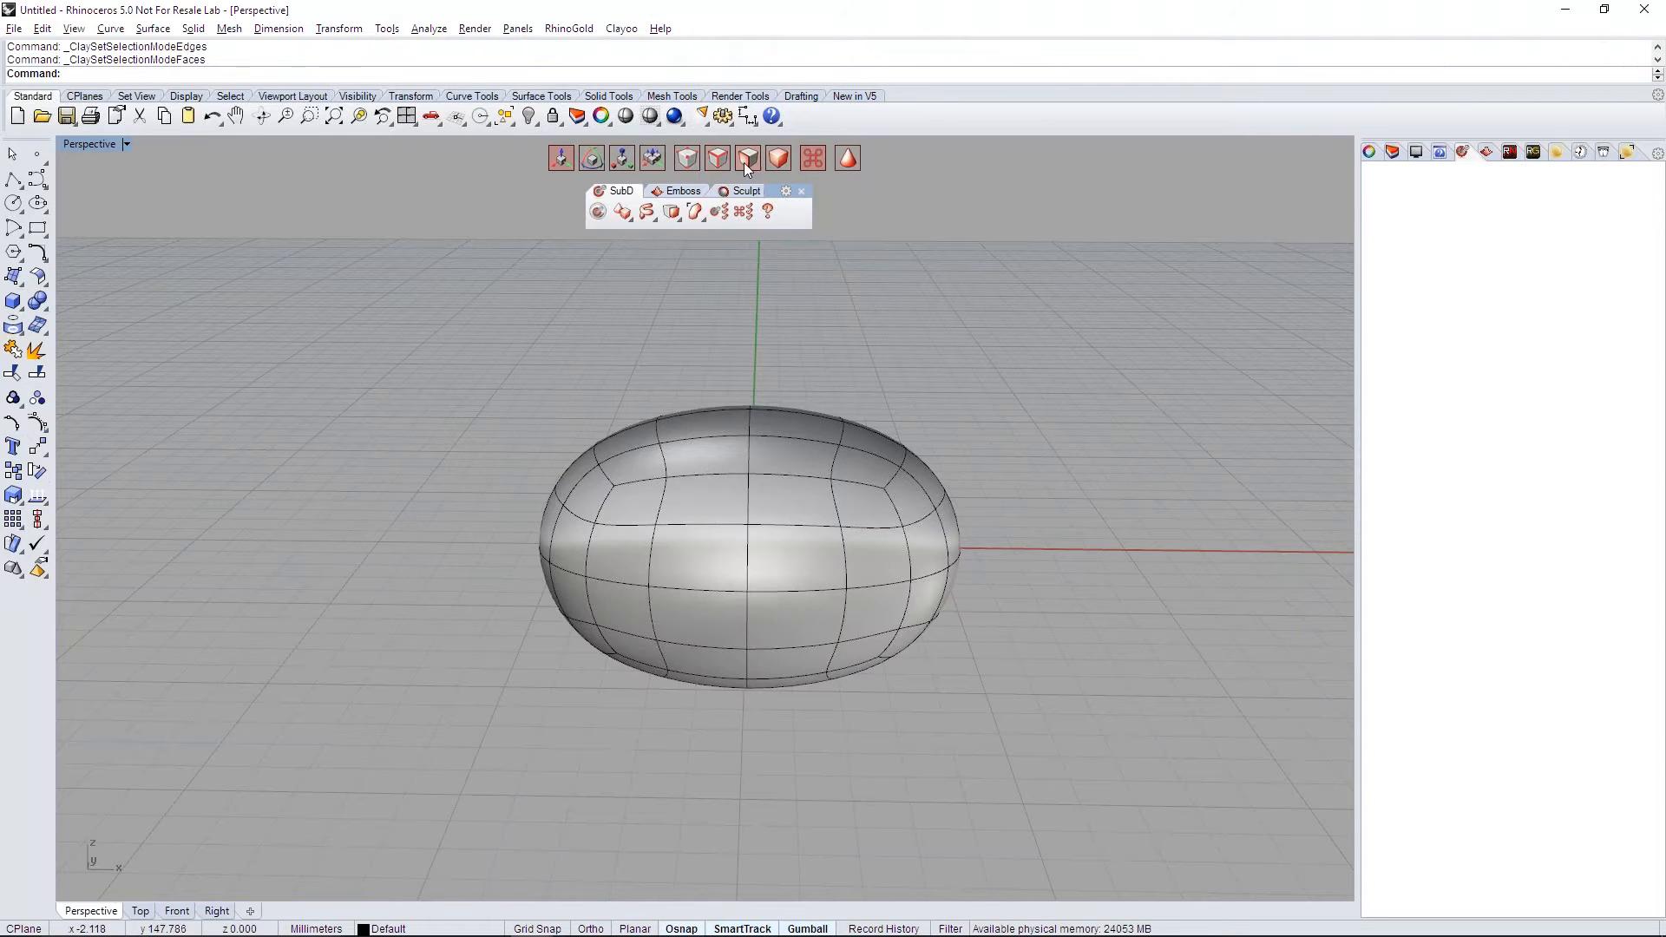
{"action": "right_click_drag", "start_coordinate": [910, 405], "coordinate": [912, 383]}
{"action": "left_click_drag", "start_coordinate": [711, 352], "coordinate": [1038, 743]}
{"action": "key", "text": "Delete"}
{"action": "right_click_drag", "start_coordinate": [974, 627], "coordinate": [789, 463]}
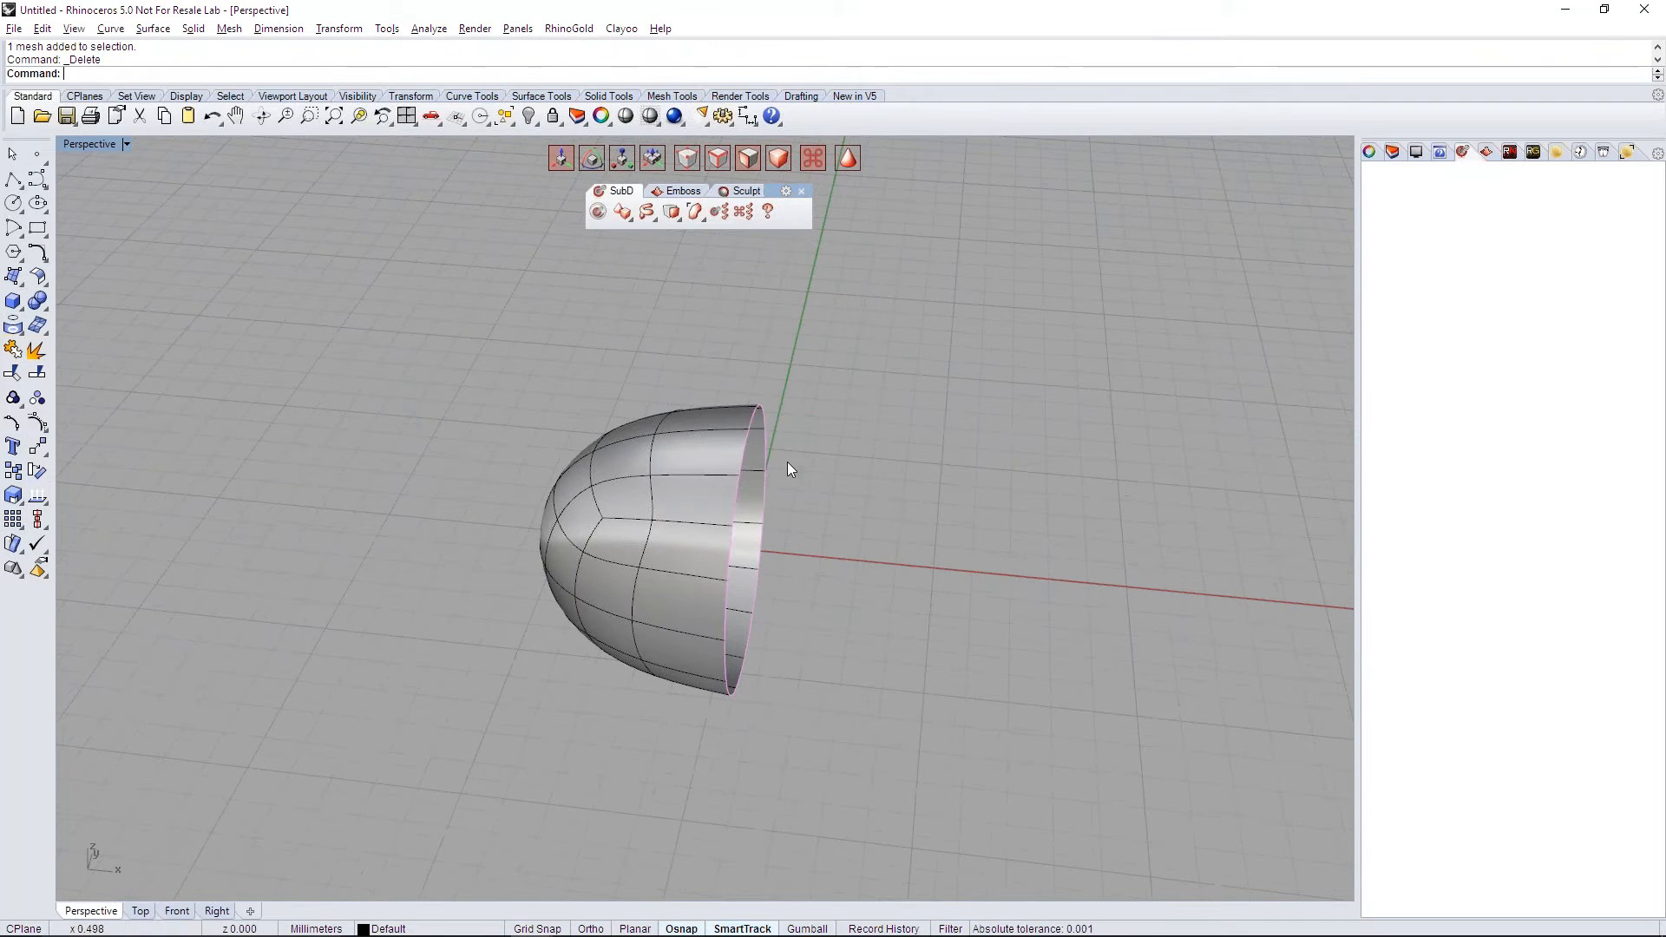
Step: Switch to object selection and rotate the half ellipsoid 270 degrees about the Y axis so its open rim faces down
{"action": "key", "text": "f"}
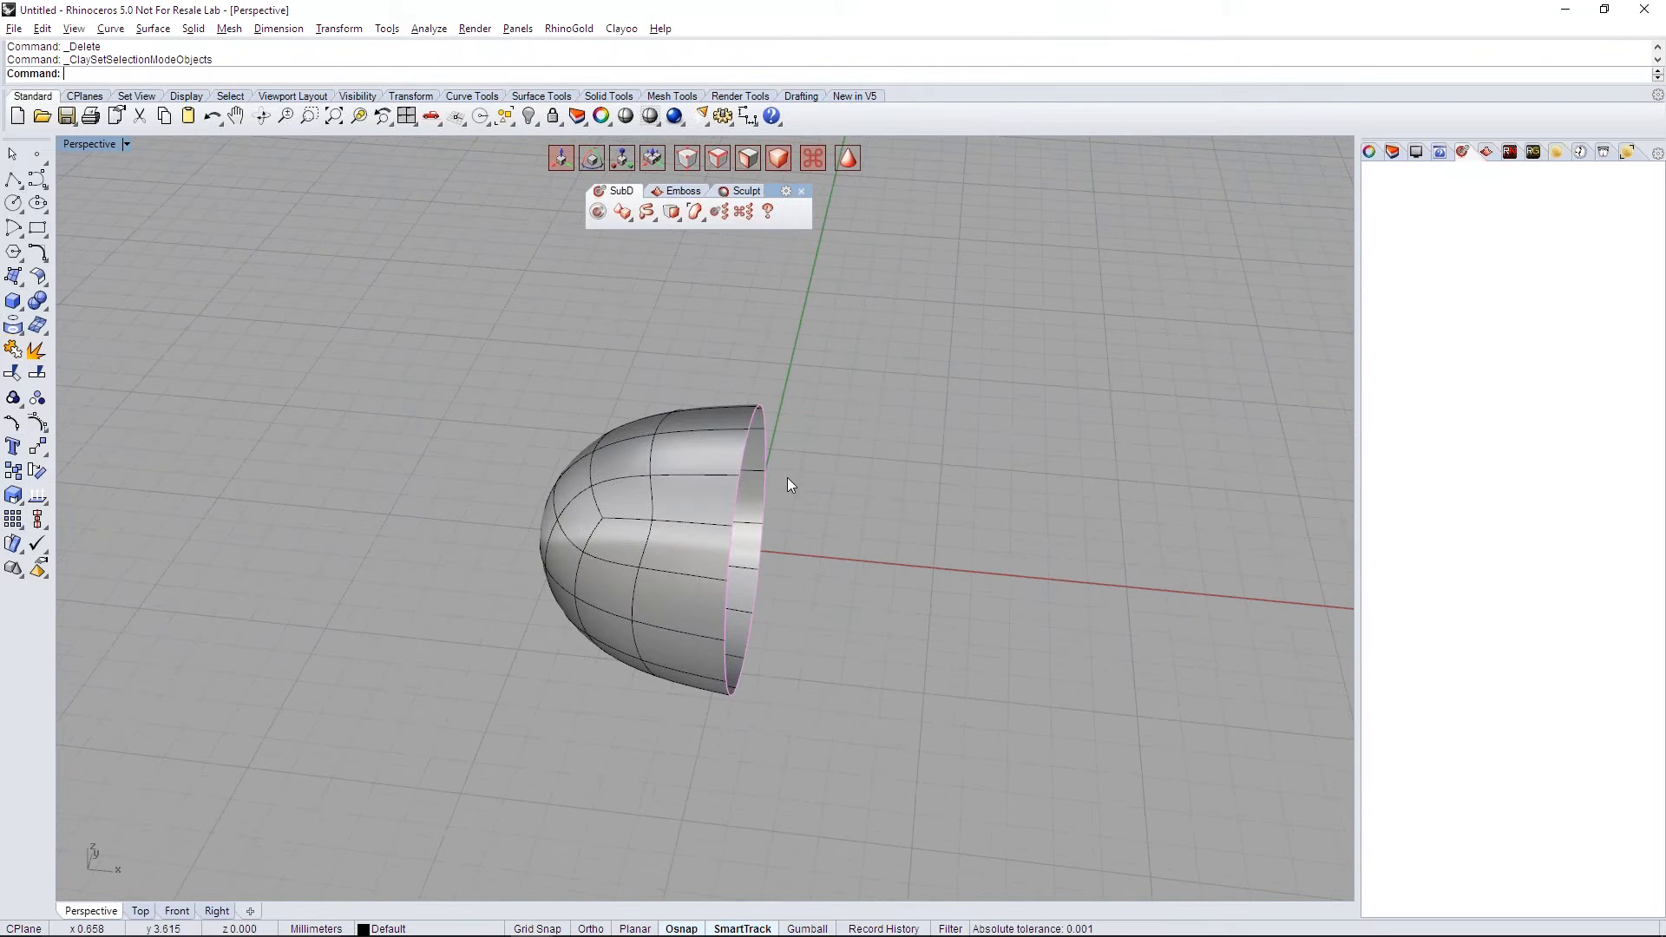
{"action": "left_click", "coordinate": [689, 535]}
{"action": "right_click_drag", "start_coordinate": [748, 559], "coordinate": [844, 514]}
{"action": "key", "text": "e"}
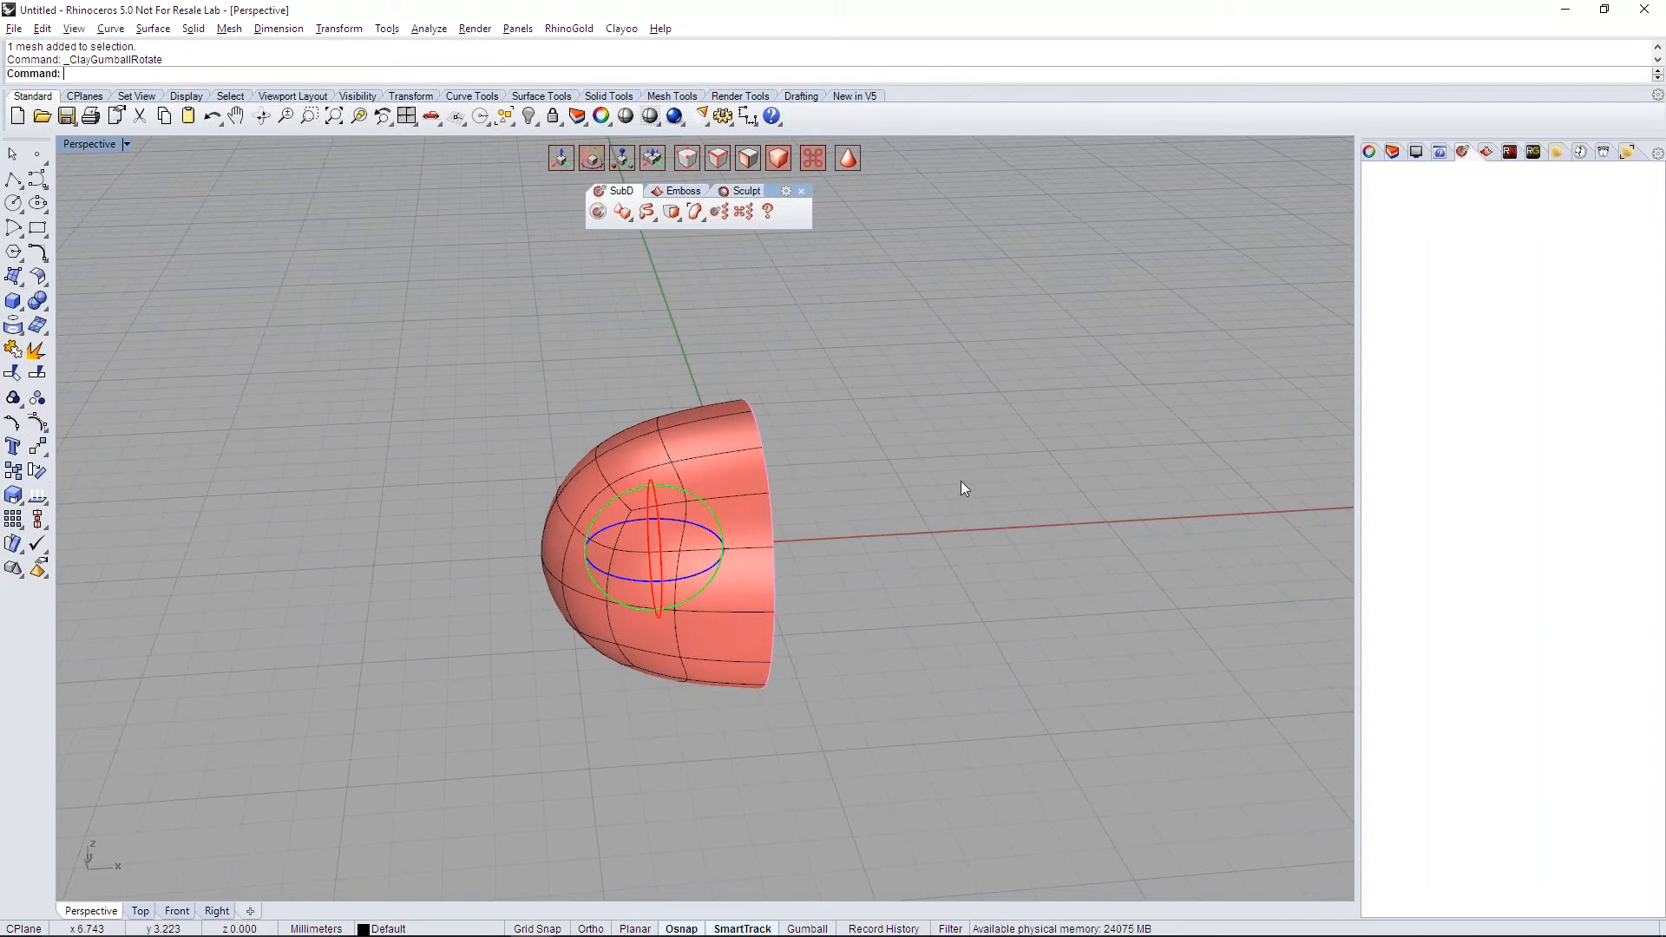
{"action": "right_click_drag", "start_coordinate": [953, 487], "coordinate": [715, 509]}
{"action": "left_click_drag", "start_coordinate": [711, 507], "coordinate": [750, 628]}
{"action": "right_click_drag", "start_coordinate": [882, 529], "coordinate": [799, 580]}
Step: Run the GotoCenter command on the rotated dome, then deselect it
{"action": "type", "text": "GotoCenter"}
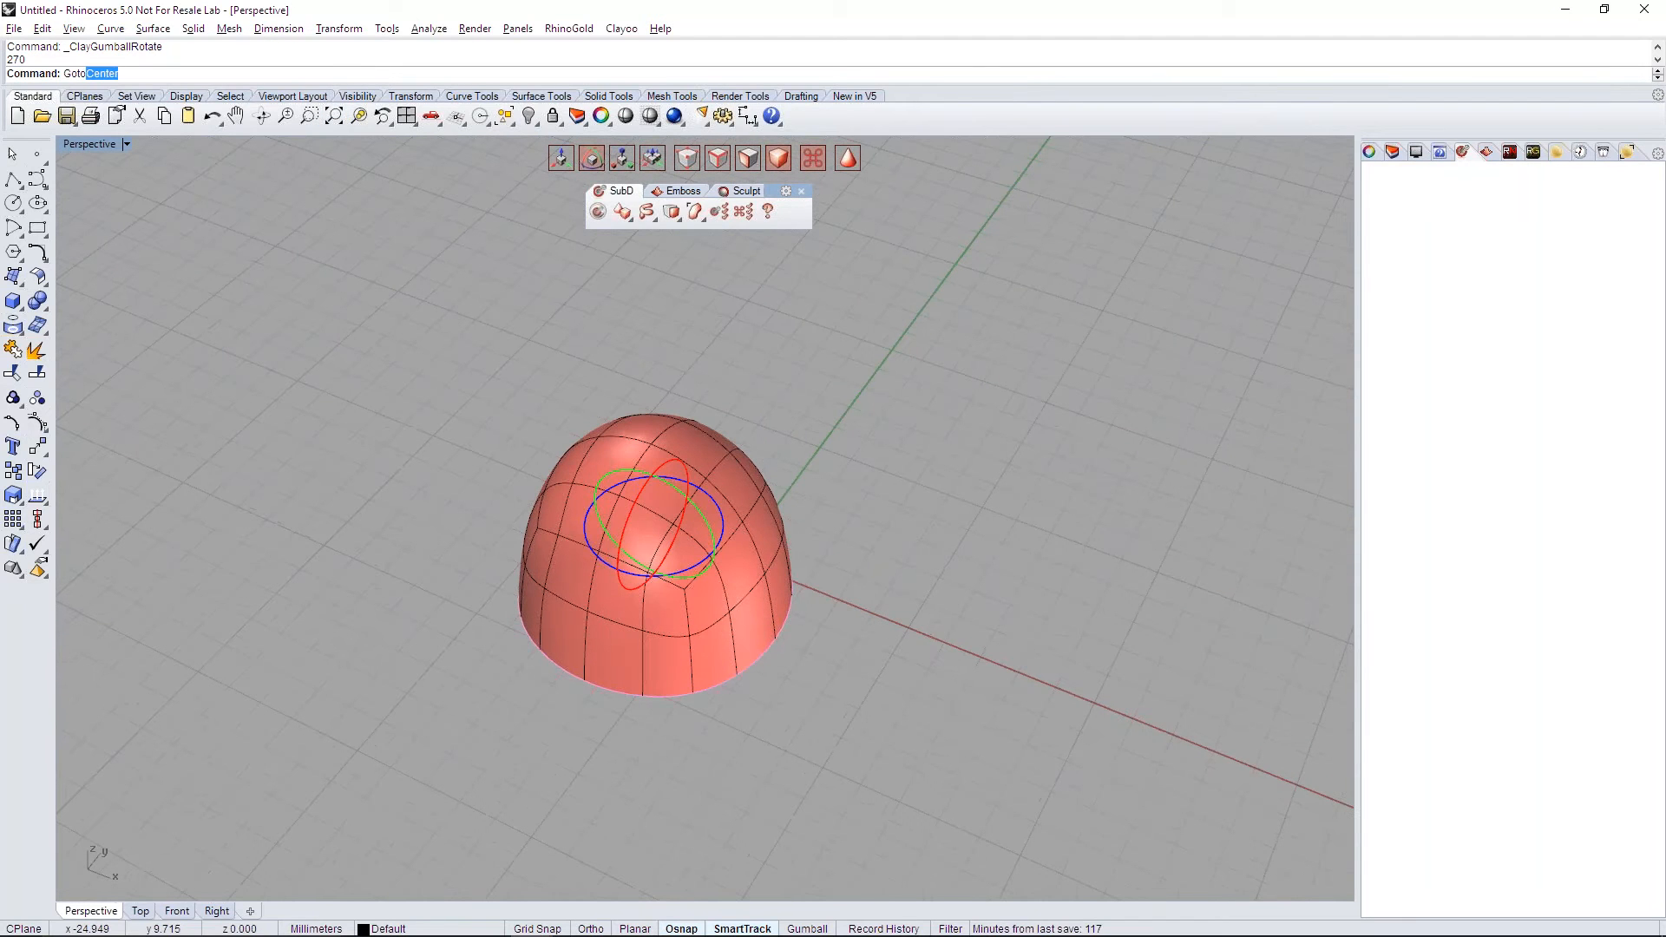
{"action": "key", "text": "Return"}
{"action": "left_click", "coordinate": [956, 491]}
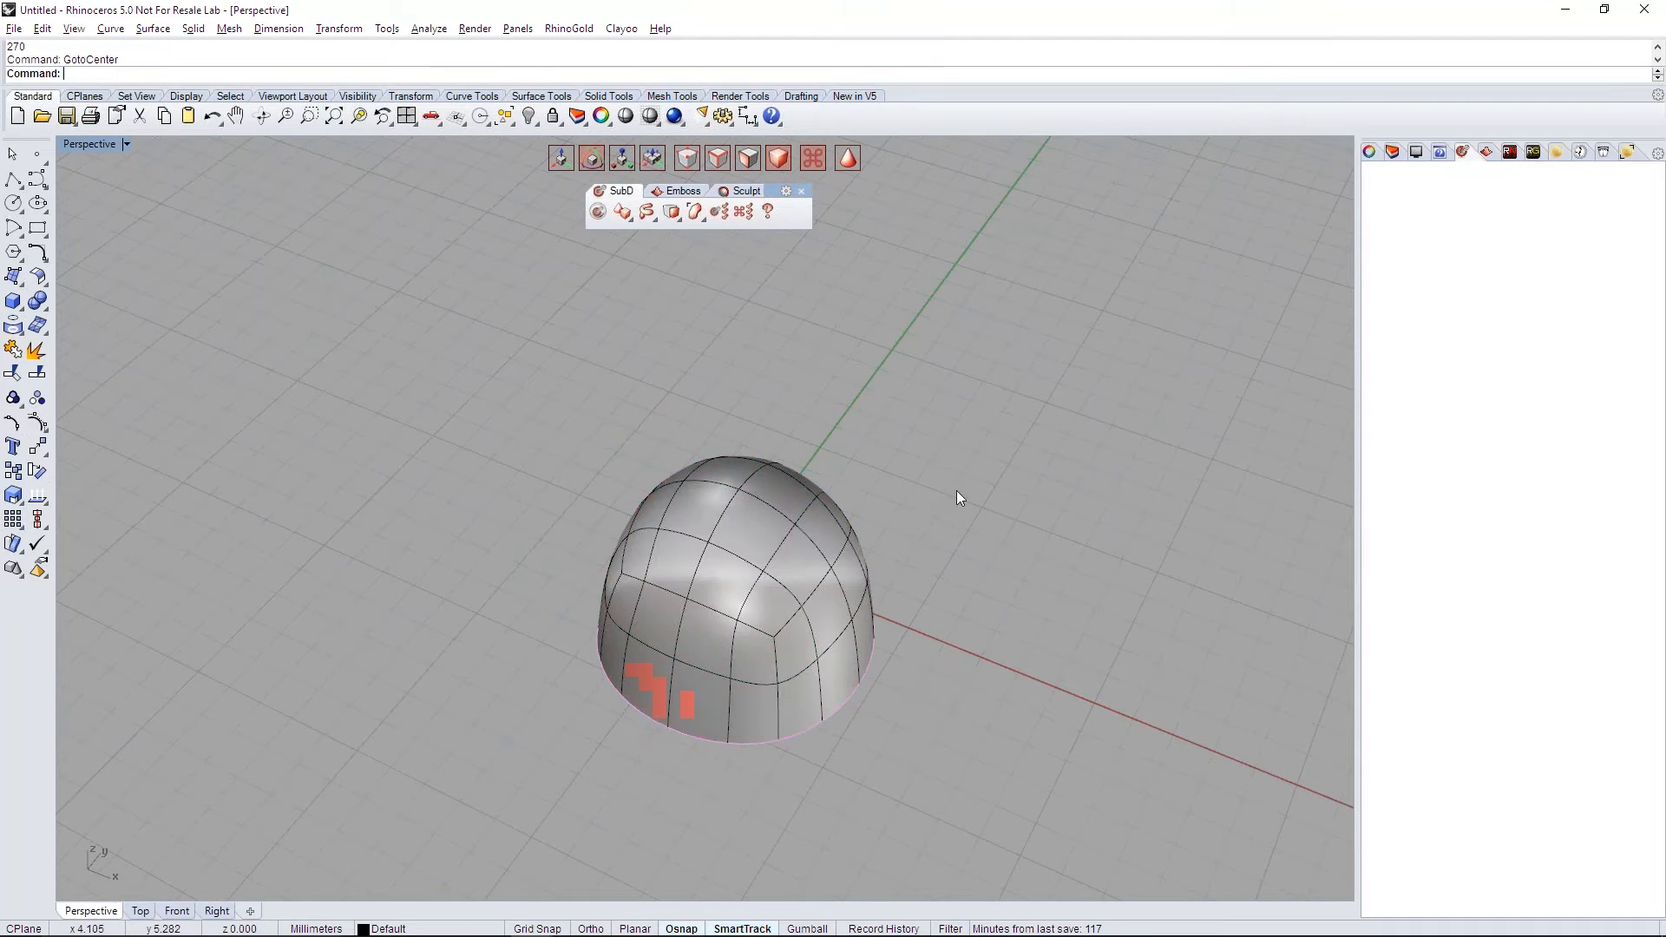
{"action": "right_click_drag", "start_coordinate": [956, 491], "coordinate": [789, 495]}
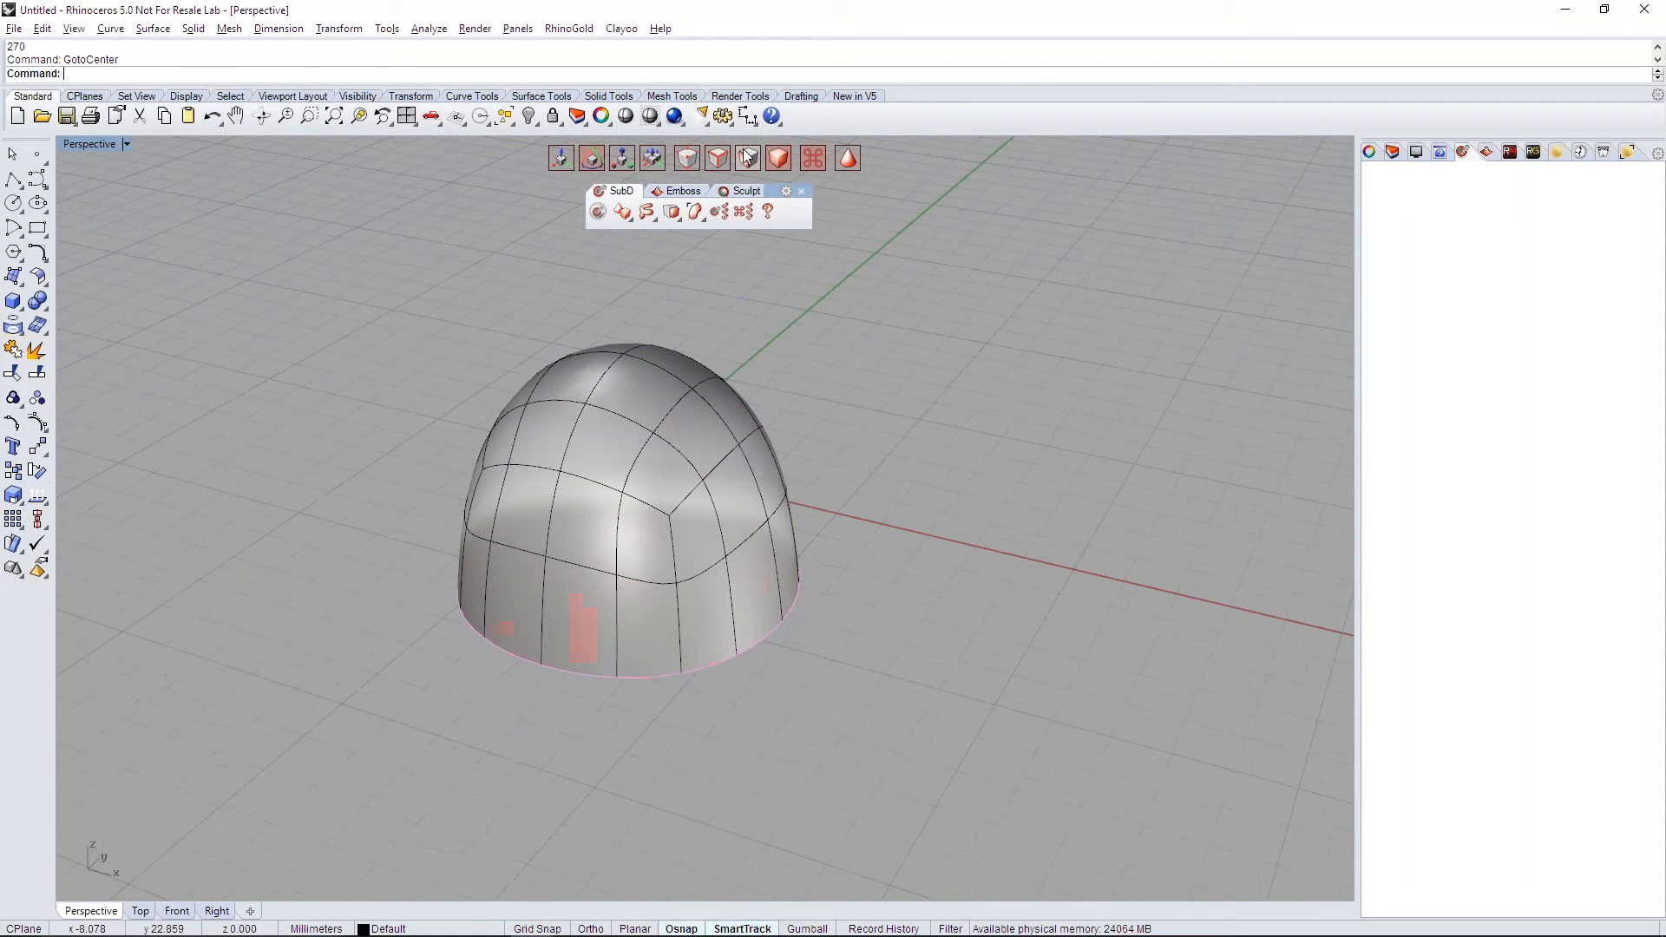
Step: Select the cap of faces around the top of the dome and adjust its proportions slightly by scaling with the gumball
{"action": "right_click_drag", "start_coordinate": [774, 395], "coordinate": [638, 372]}
{"action": "left_click", "coordinate": [635, 373]}
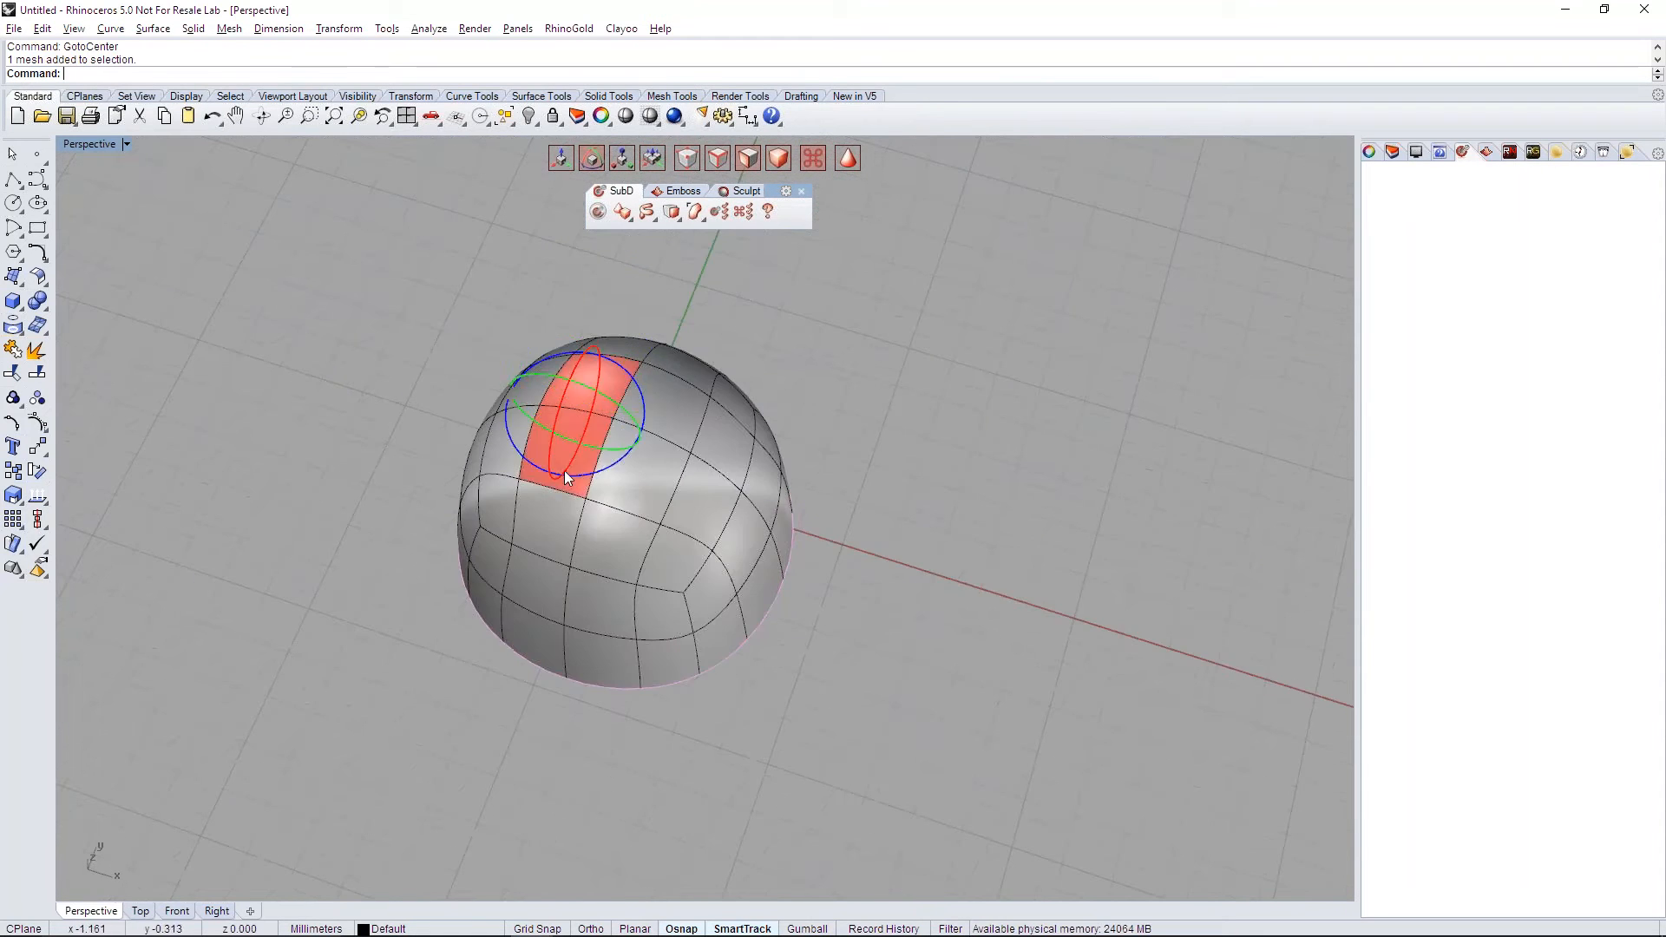
{"action": "left_click", "coordinate": [685, 403]}
{"action": "right_click_drag", "start_coordinate": [831, 543], "coordinate": [796, 454]}
{"action": "left_click", "coordinate": [598, 377], "text": "shift"}
{"action": "left_click", "coordinate": [580, 438], "text": "shift"}
{"action": "left_click", "coordinate": [643, 479], "text": "shift"}
{"action": "key", "text": "plus"}
{"action": "key", "text": "r"}
{"action": "right_click_drag", "start_coordinate": [722, 335], "coordinate": [692, 371]}
{"action": "scroll", "coordinate": [692, 370], "scroll_direction": "up", "scroll_amount": 4}
{"action": "left_click_drag", "start_coordinate": [672, 408], "coordinate": [658, 406]}
{"action": "right_click_drag", "start_coordinate": [803, 488], "coordinate": [846, 486]}
{"action": "right_click_drag", "start_coordinate": [701, 425], "coordinate": [607, 468]}
{"action": "left_click_drag", "start_coordinate": [669, 414], "coordinate": [677, 415]}
Step: Move the dome's selected top faces slightly upward along Z to make the crown taller
{"action": "right_click_drag", "start_coordinate": [715, 459], "coordinate": [715, 395]}
{"action": "right_click_drag", "start_coordinate": [699, 469], "coordinate": [699, 404]}
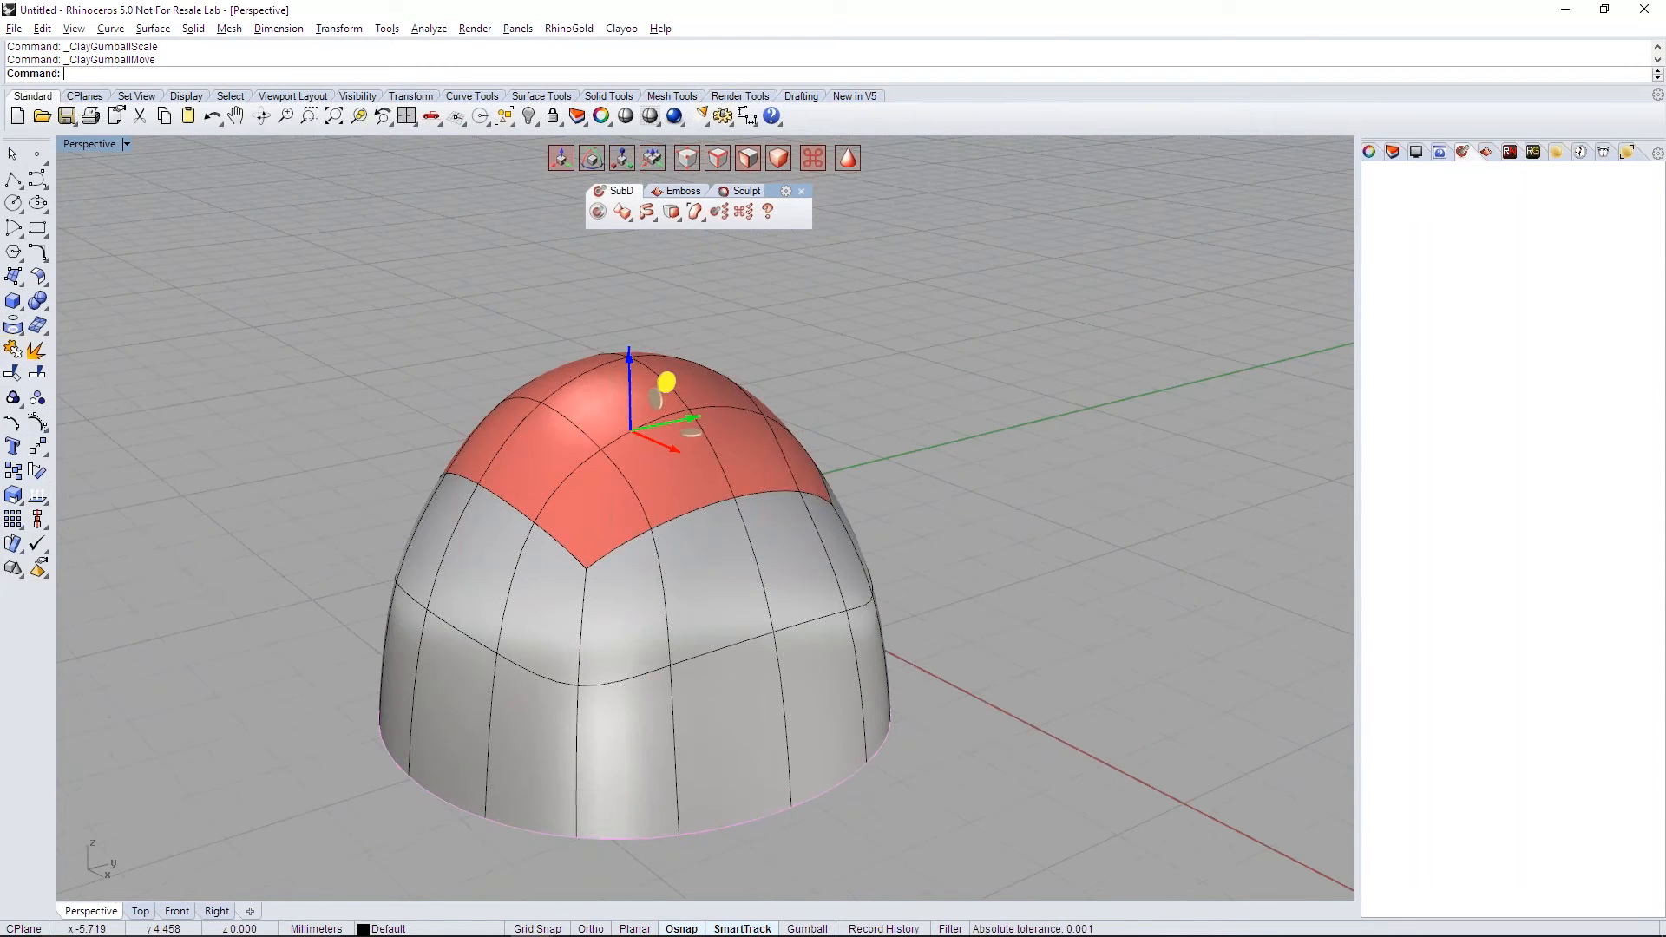
{"action": "right_click_drag", "start_coordinate": [632, 356], "coordinate": [629, 403], "text": "shift"}
{"action": "left_click_drag", "start_coordinate": [628, 402], "coordinate": [625, 379]}
{"action": "scroll", "coordinate": [793, 416], "scroll_direction": "down", "scroll_amount": 2}
{"action": "right_click_drag", "start_coordinate": [799, 468], "coordinate": [965, 450]}
Step: Switch the dome from its smooth shape to the basic faceted mesh display
{"action": "key", "text": "Tab"}
{"action": "key", "text": "Tab"}
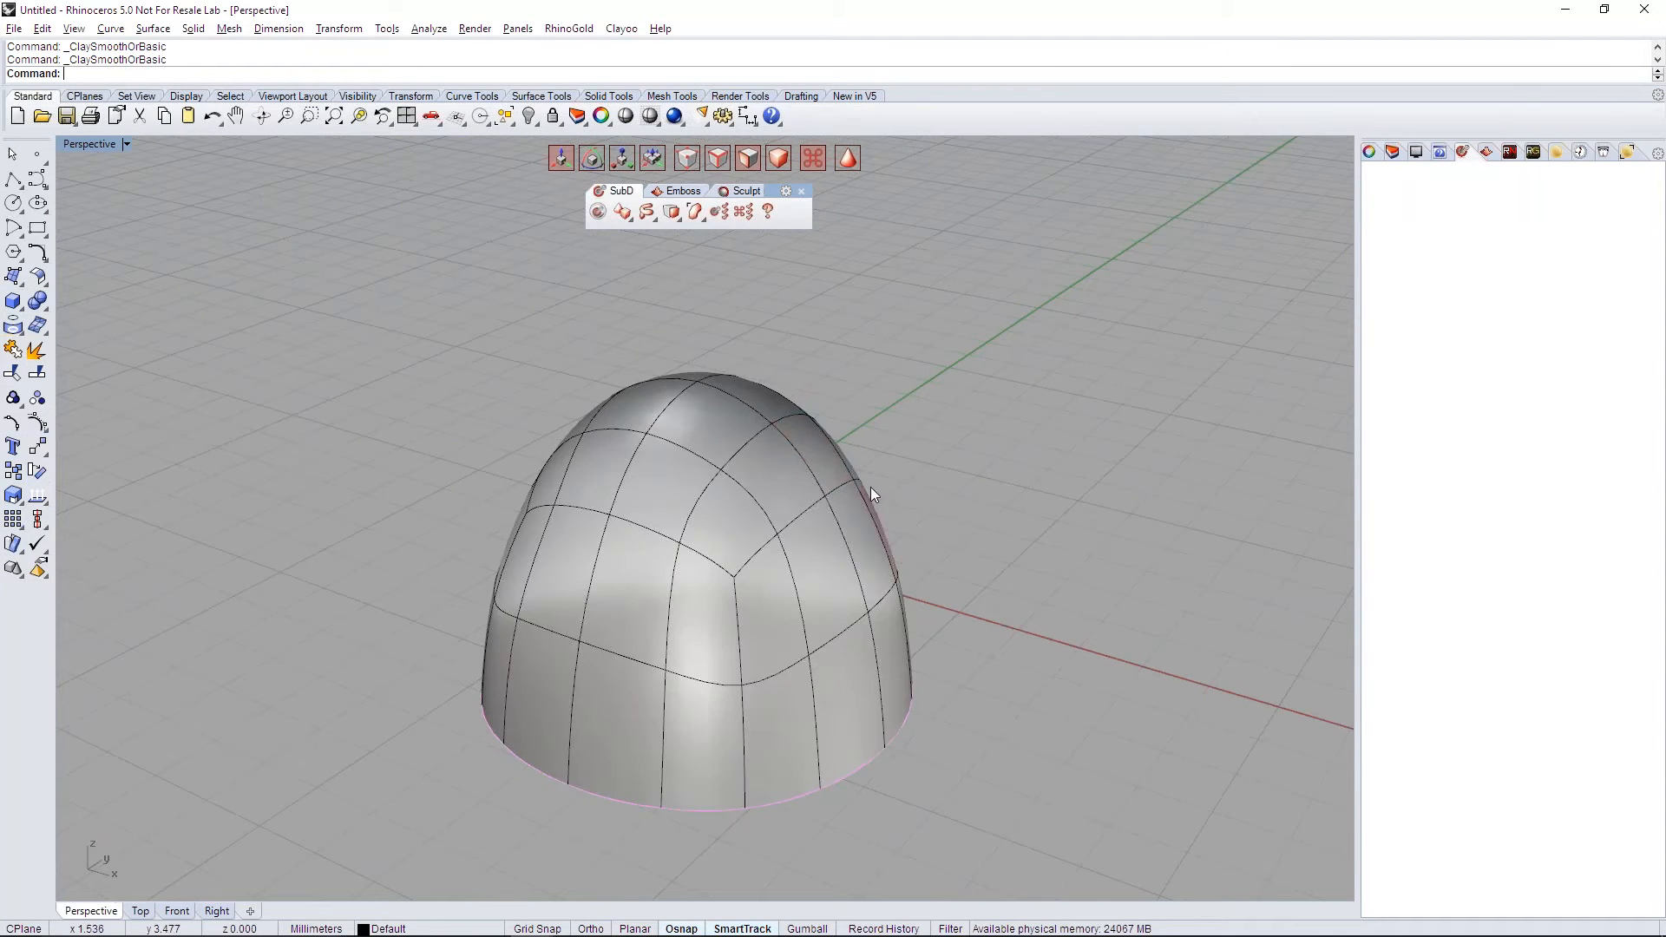
{"action": "key", "text": "Tab"}
{"action": "right_click_drag", "start_coordinate": [972, 472], "coordinate": [826, 507]}
{"action": "scroll", "coordinate": [826, 506], "scroll_direction": "up", "scroll_amount": 4}
{"action": "right_click_drag", "start_coordinate": [599, 582], "coordinate": [690, 526]}
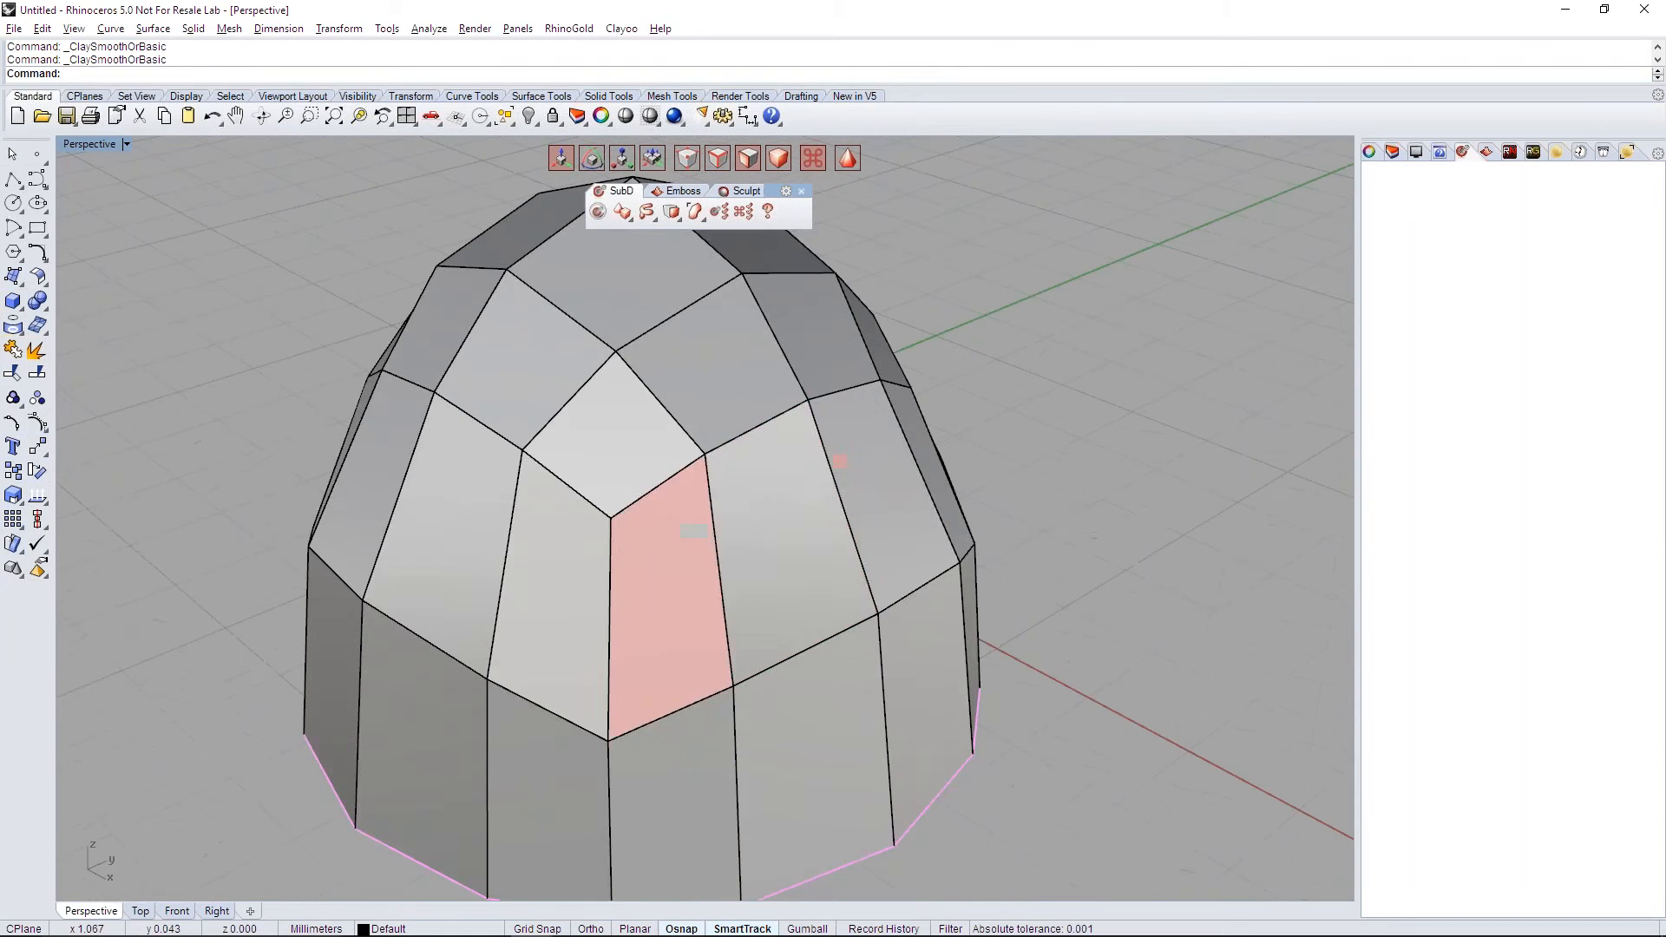
Step: Select four adjoining faces on the side of the dome and inset them together as one group
{"action": "right_click_drag", "start_coordinate": [913, 375], "coordinate": [832, 351]}
{"action": "left_click", "coordinate": [749, 375]}
{"action": "mouse_move", "coordinate": [755, 555]}
{"action": "right_mouse_down"}
{"action": "mouse_move", "coordinate": [819, 569]}
{"action": "mouse_move", "coordinate": [772, 556]}
{"action": "right_mouse_up"}
{"action": "left_click", "coordinate": [703, 399], "text": "shift"}
{"action": "left_click", "coordinate": [754, 523], "text": "shift"}
{"action": "left_click", "coordinate": [859, 525], "text": "shift"}
{"action": "right_click_drag", "start_coordinate": [936, 585], "coordinate": [980, 556]}
{"action": "key", "text": "i"}
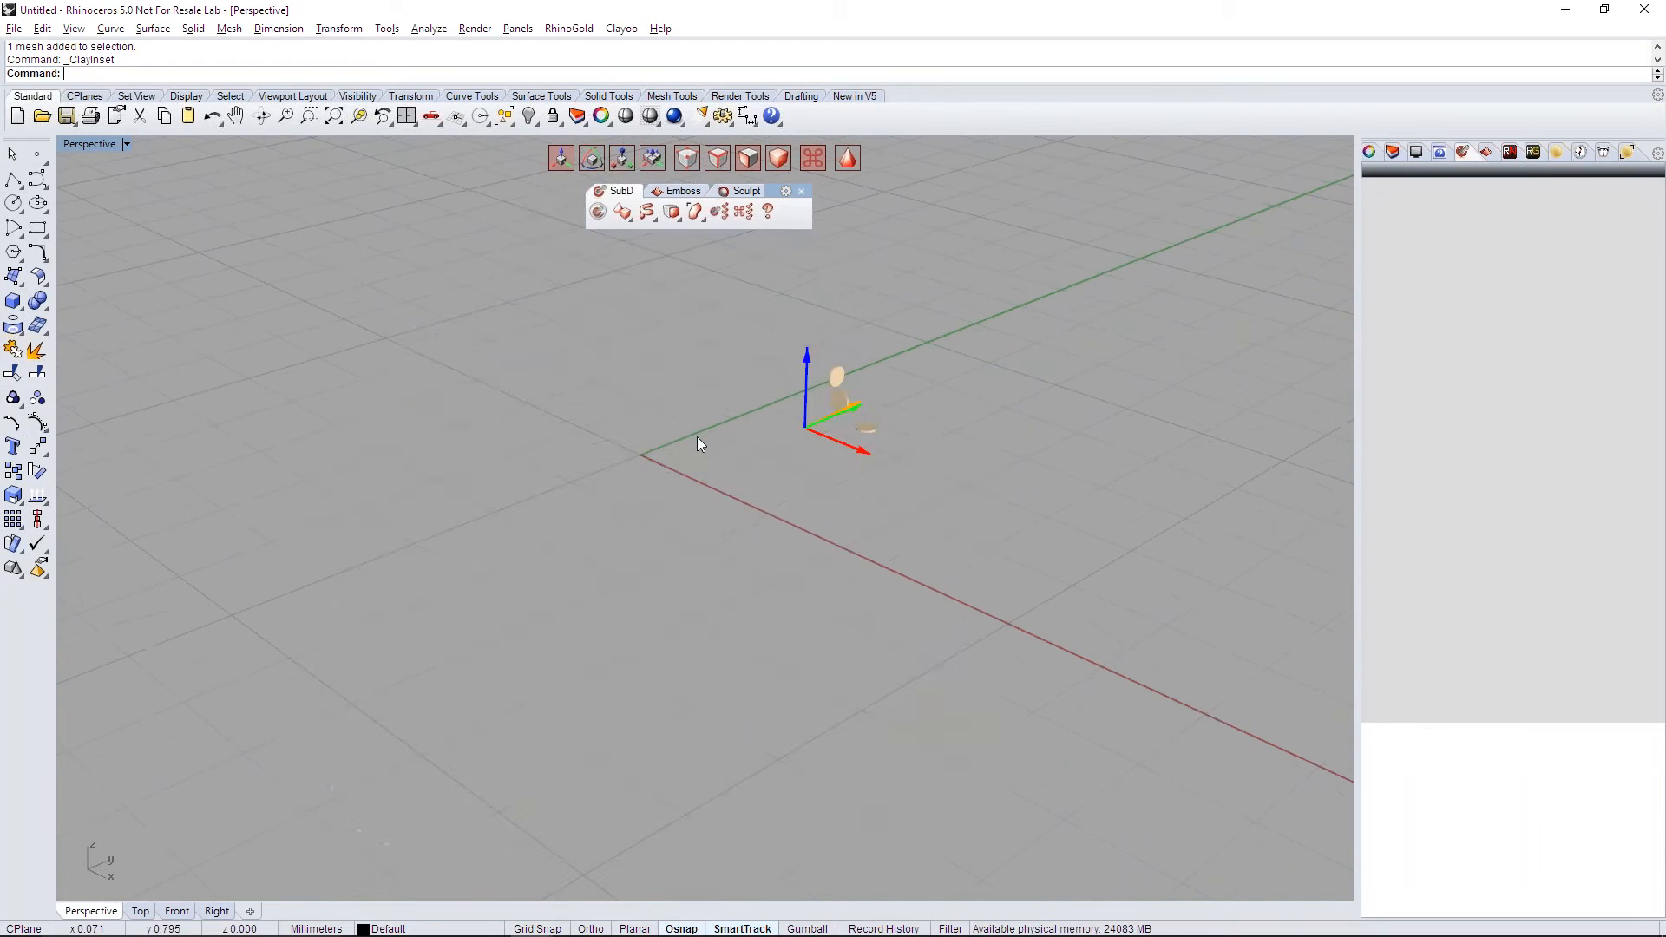
{"action": "right_click_drag", "start_coordinate": [1028, 424], "coordinate": [904, 420]}
{"action": "left_click_drag", "start_coordinate": [1535, 216], "coordinate": [1478, 219]}
{"action": "right_click_drag", "start_coordinate": [825, 488], "coordinate": [829, 417]}
{"action": "left_click", "coordinate": [1384, 271]}
Step: In vertex selection mode, scale the lower and upper pairs of the inset's inner corner vertices closer together
{"action": "key", "text": "a"}
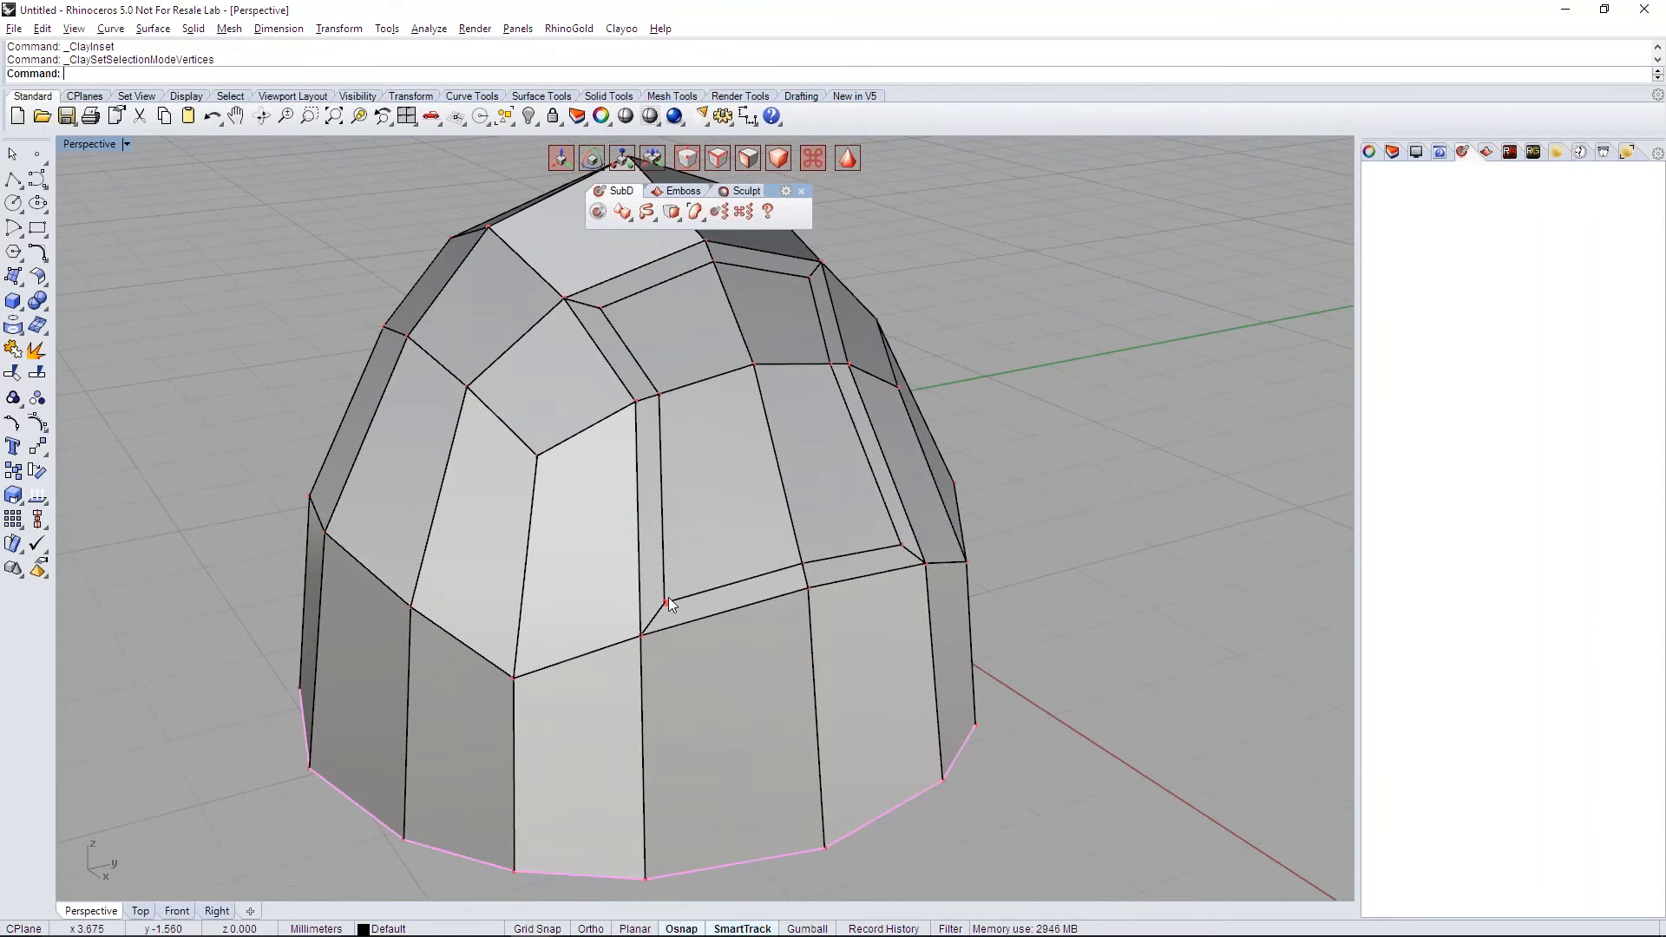
{"action": "left_click", "coordinate": [669, 597]}
{"action": "left_click", "coordinate": [903, 548], "text": "shift"}
{"action": "right_click_drag", "start_coordinate": [903, 549], "coordinate": [786, 579]}
{"action": "key", "text": "e"}
{"action": "left_click_drag", "start_coordinate": [787, 580], "coordinate": [573, 282]}
{"action": "left_click", "coordinate": [547, 309]}
{"action": "left_click", "coordinate": [779, 289], "text": "shift"}
{"action": "left_click_drag", "start_coordinate": [746, 291], "coordinate": [726, 298]}
Step: Move the inset's lower pair of inner corner vertices upward to round its outline
{"action": "left_click", "coordinate": [622, 158]}
{"action": "right_click_drag", "start_coordinate": [559, 519], "coordinate": [655, 710]}
{"action": "right_click_drag", "start_coordinate": [653, 423], "coordinate": [706, 388]}
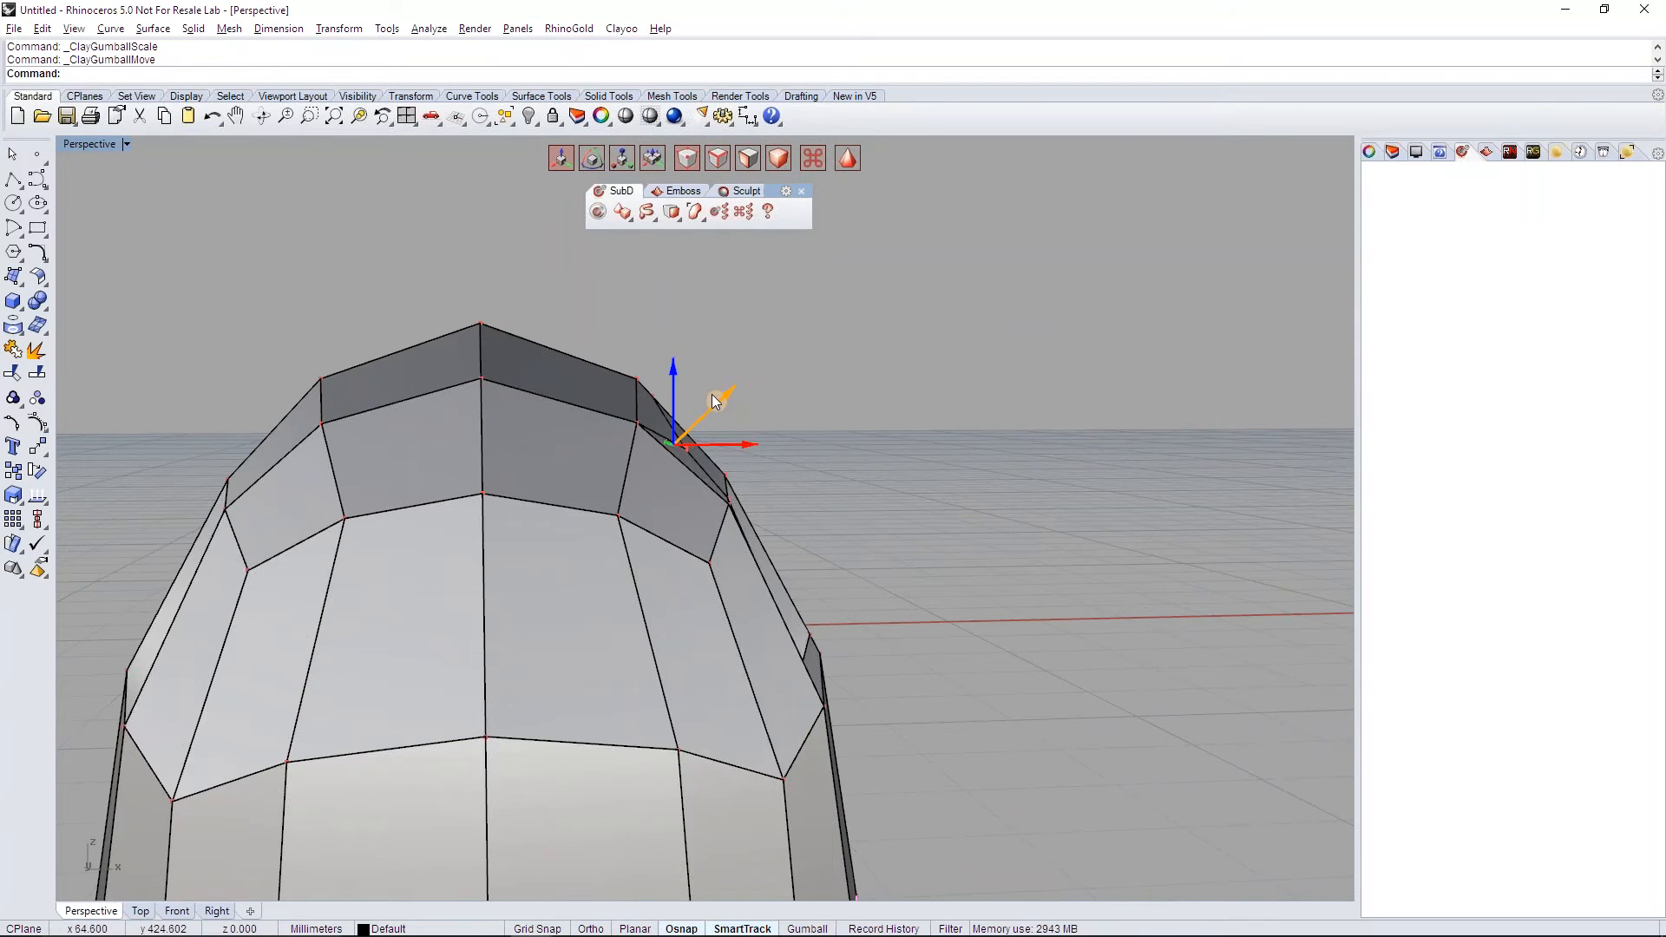
{"action": "right_click_drag", "start_coordinate": [833, 543], "coordinate": [505, 674]}
{"action": "left_click", "coordinate": [507, 664]}
{"action": "left_click", "coordinate": [583, 652]}
{"action": "right_click_drag", "start_coordinate": [622, 613], "coordinate": [784, 615]}
{"action": "left_click_drag", "start_coordinate": [780, 604], "coordinate": [747, 517]}
{"action": "right_click_drag", "start_coordinate": [748, 520], "coordinate": [796, 666]}
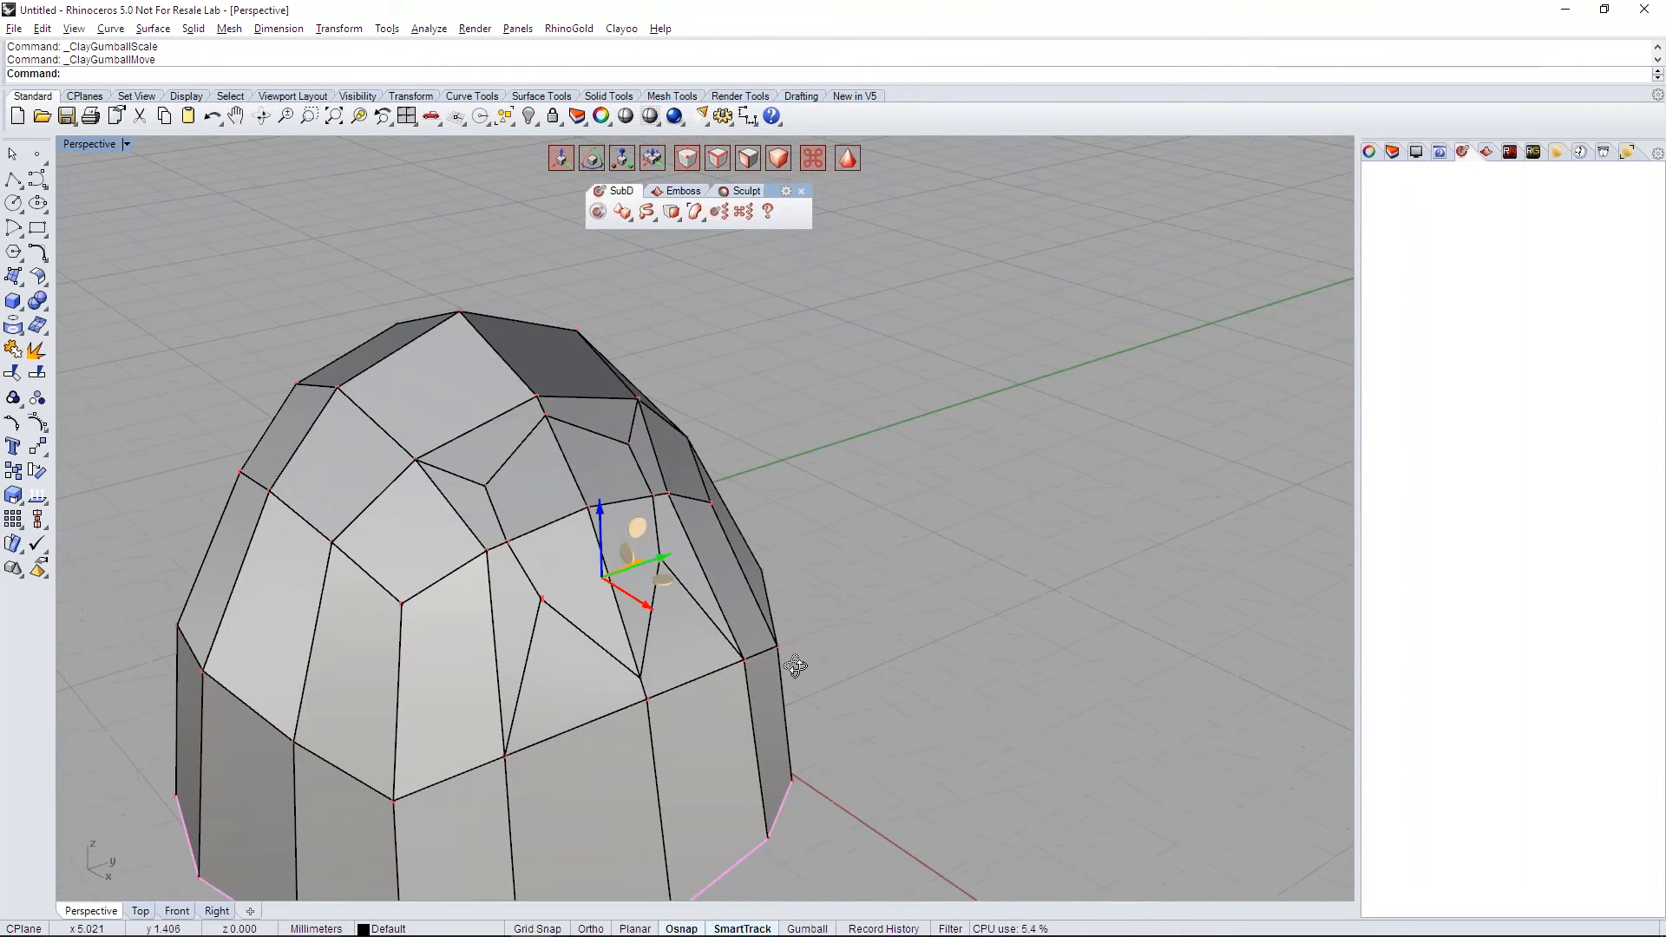
Step: Move the lower middle vertex of the inset outline slightly upward
{"action": "left_click", "coordinate": [652, 677]}
{"action": "right_click_drag", "start_coordinate": [655, 677], "coordinate": [801, 629]}
{"action": "left_click_drag", "start_coordinate": [801, 629], "coordinate": [773, 573]}
{"action": "right_click_drag", "start_coordinate": [783, 586], "coordinate": [625, 512]}
Step: Select the two opposite side vertices of the inset outline and scale their spacing slightly
{"action": "scroll", "coordinate": [716, 566], "scroll_direction": "up", "scroll_amount": 4}
{"action": "left_click", "coordinate": [478, 578]}
{"action": "left_click", "coordinate": [655, 503], "text": "shift"}
{"action": "key", "text": "r"}
{"action": "left_click_drag", "start_coordinate": [627, 501], "coordinate": [640, 501]}
{"action": "left_click", "coordinate": [700, 508]}
Step: In face selection mode, select the four faces inside the rounded outline on the dome's side and activate the move gumball
{"action": "right_click_drag", "start_coordinate": [699, 508], "coordinate": [991, 685]}
{"action": "scroll", "coordinate": [873, 492], "scroll_direction": "down", "scroll_amount": 4}
{"action": "scroll", "coordinate": [744, 542], "scroll_direction": "up", "scroll_amount": 4}
{"action": "key", "text": "d"}
{"action": "left_click", "coordinate": [659, 447]}
{"action": "left_click", "coordinate": [589, 470], "text": "shift"}
{"action": "left_click", "coordinate": [601, 548], "text": "shift"}
{"action": "left_click", "coordinate": [692, 556], "text": "shift"}
{"action": "key", "text": "w"}
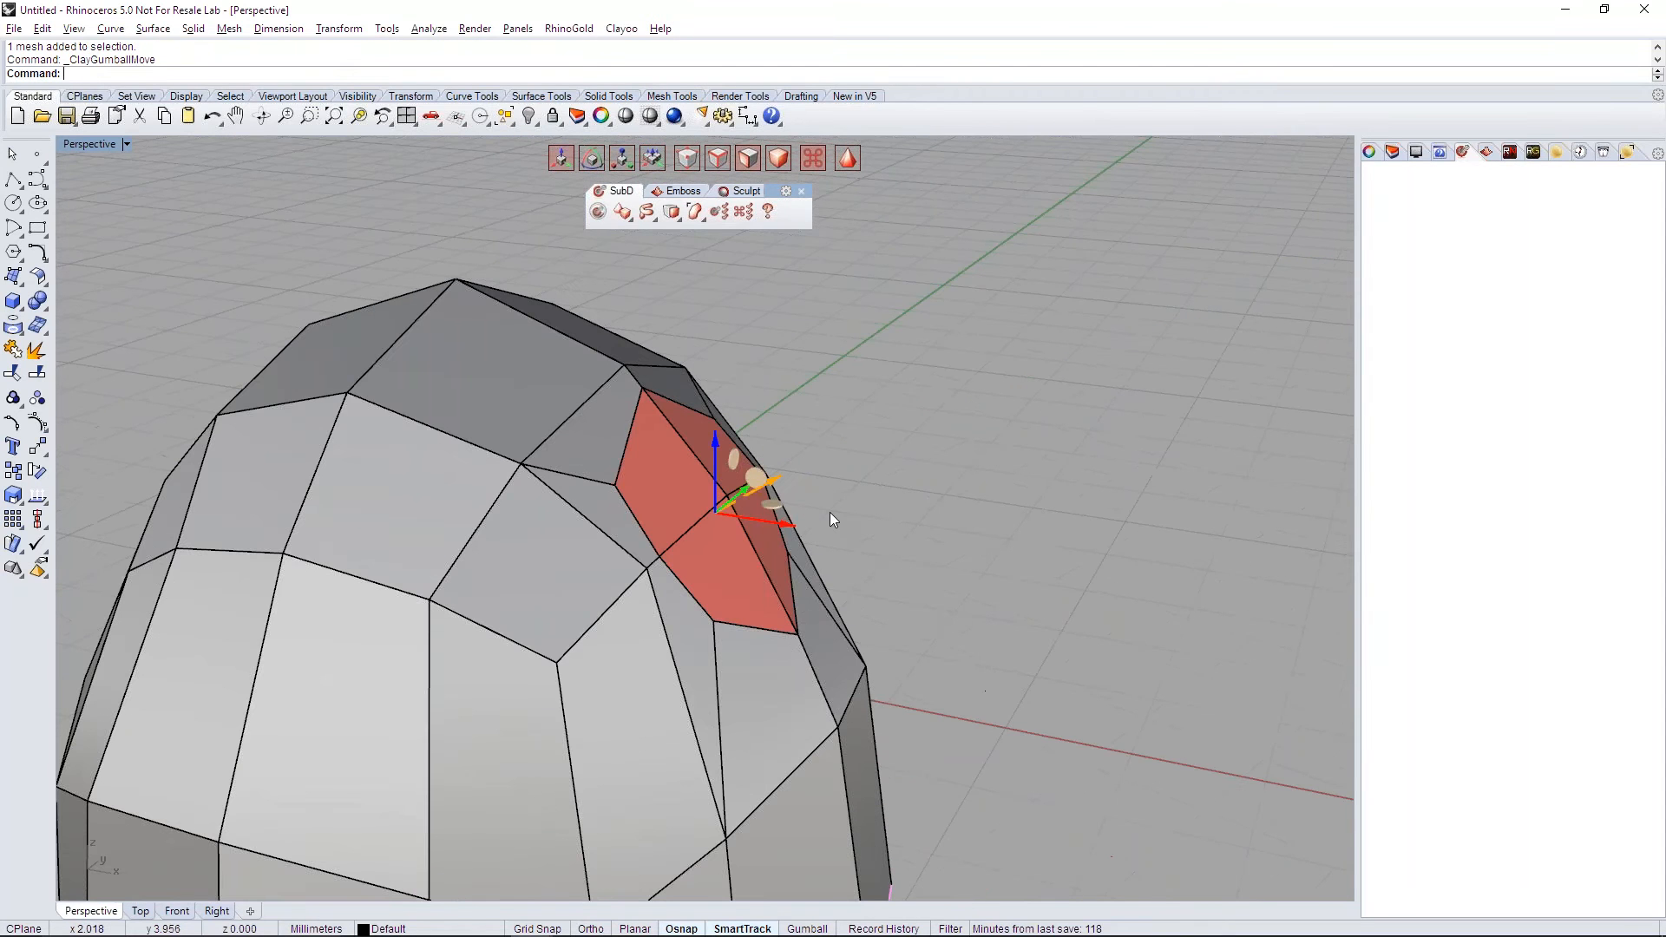
Step: Inset the four selected faces with a distance of 0.070
{"action": "right_click_drag", "start_coordinate": [889, 507], "coordinate": [964, 434]}
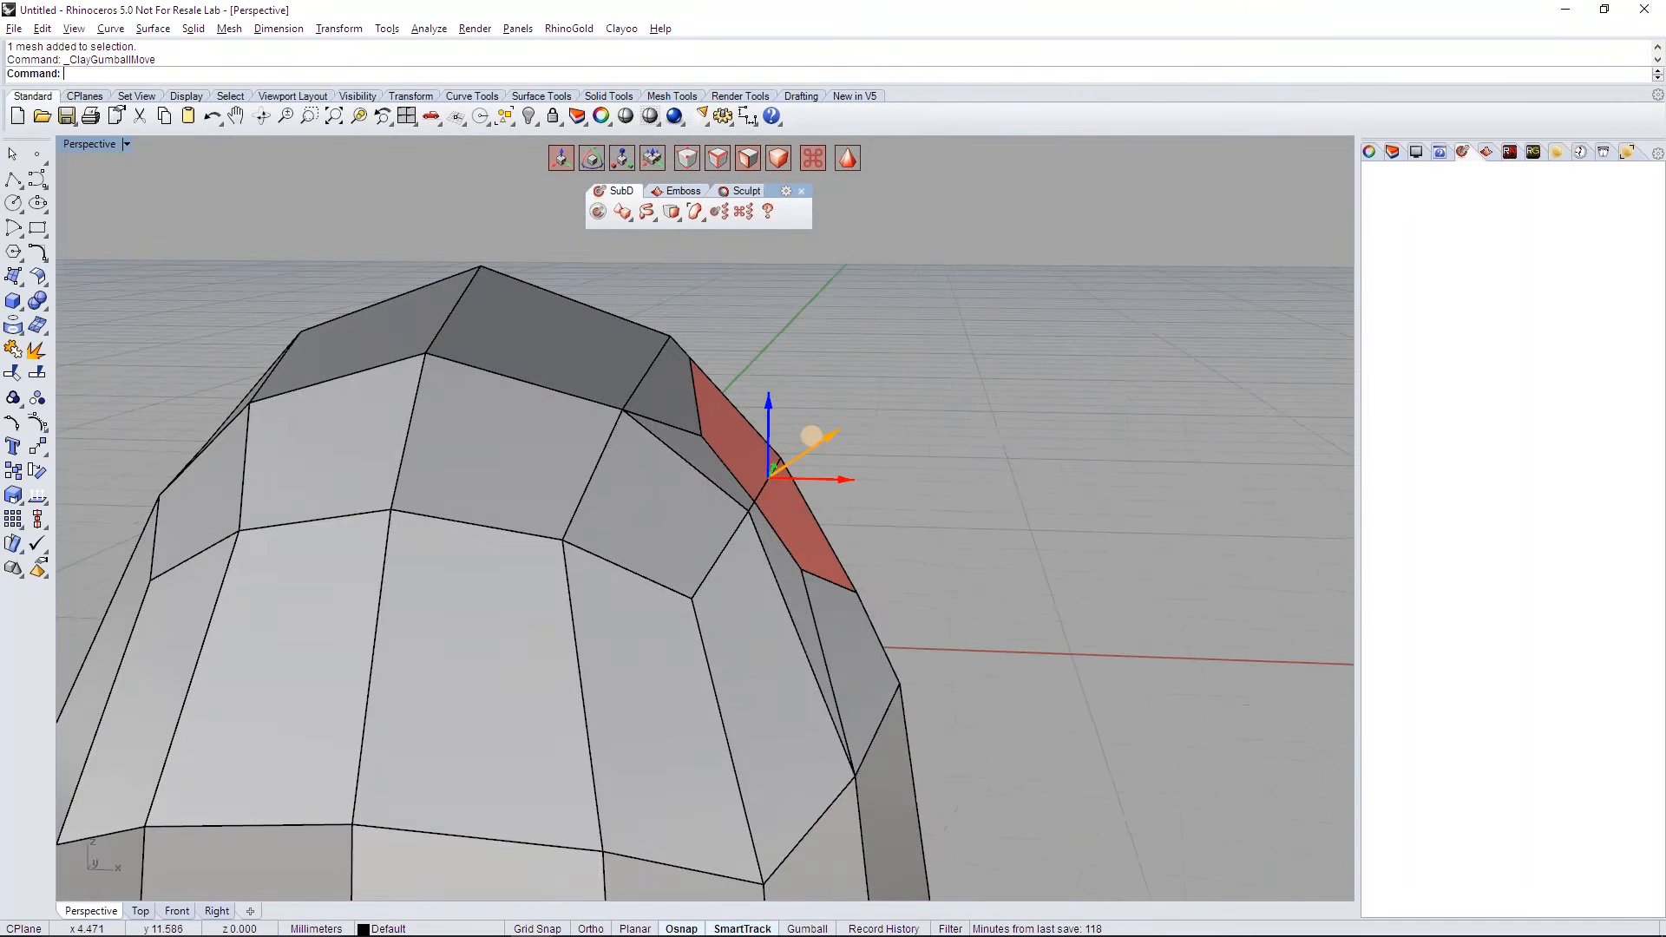
{"action": "scroll", "coordinate": [867, 472], "scroll_direction": "up", "scroll_amount": 4}
{"action": "right_click_drag", "start_coordinate": [867, 476], "coordinate": [755, 546]}
{"action": "key", "text": "i"}
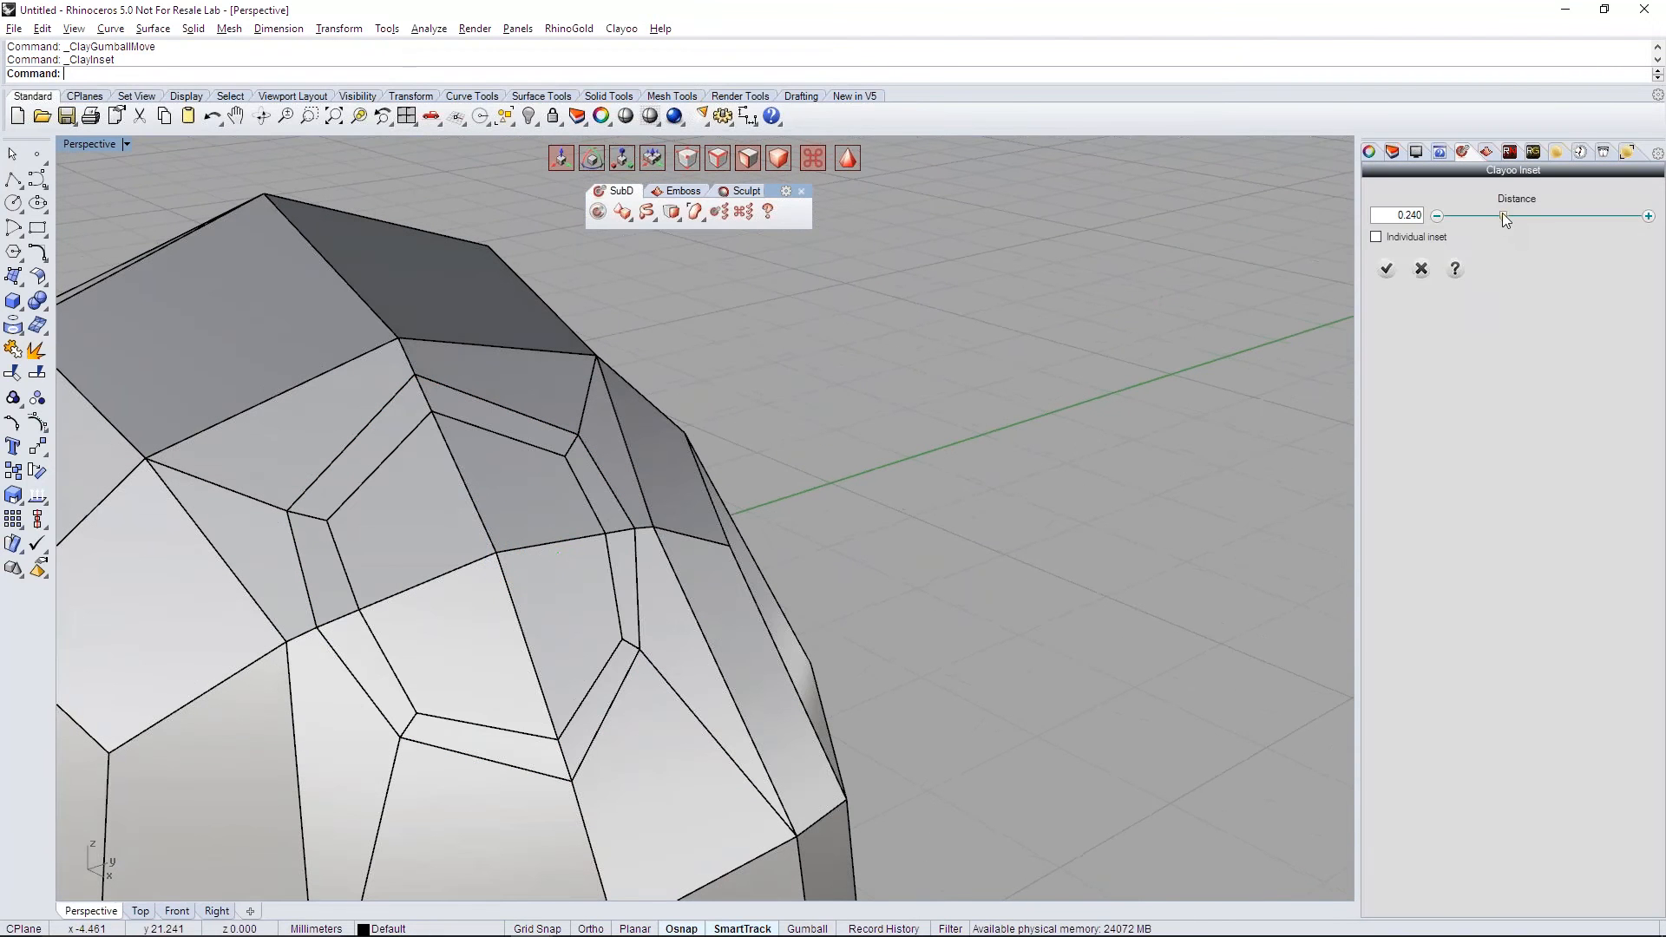
{"action": "left_click_drag", "start_coordinate": [1501, 214], "coordinate": [1465, 214]}
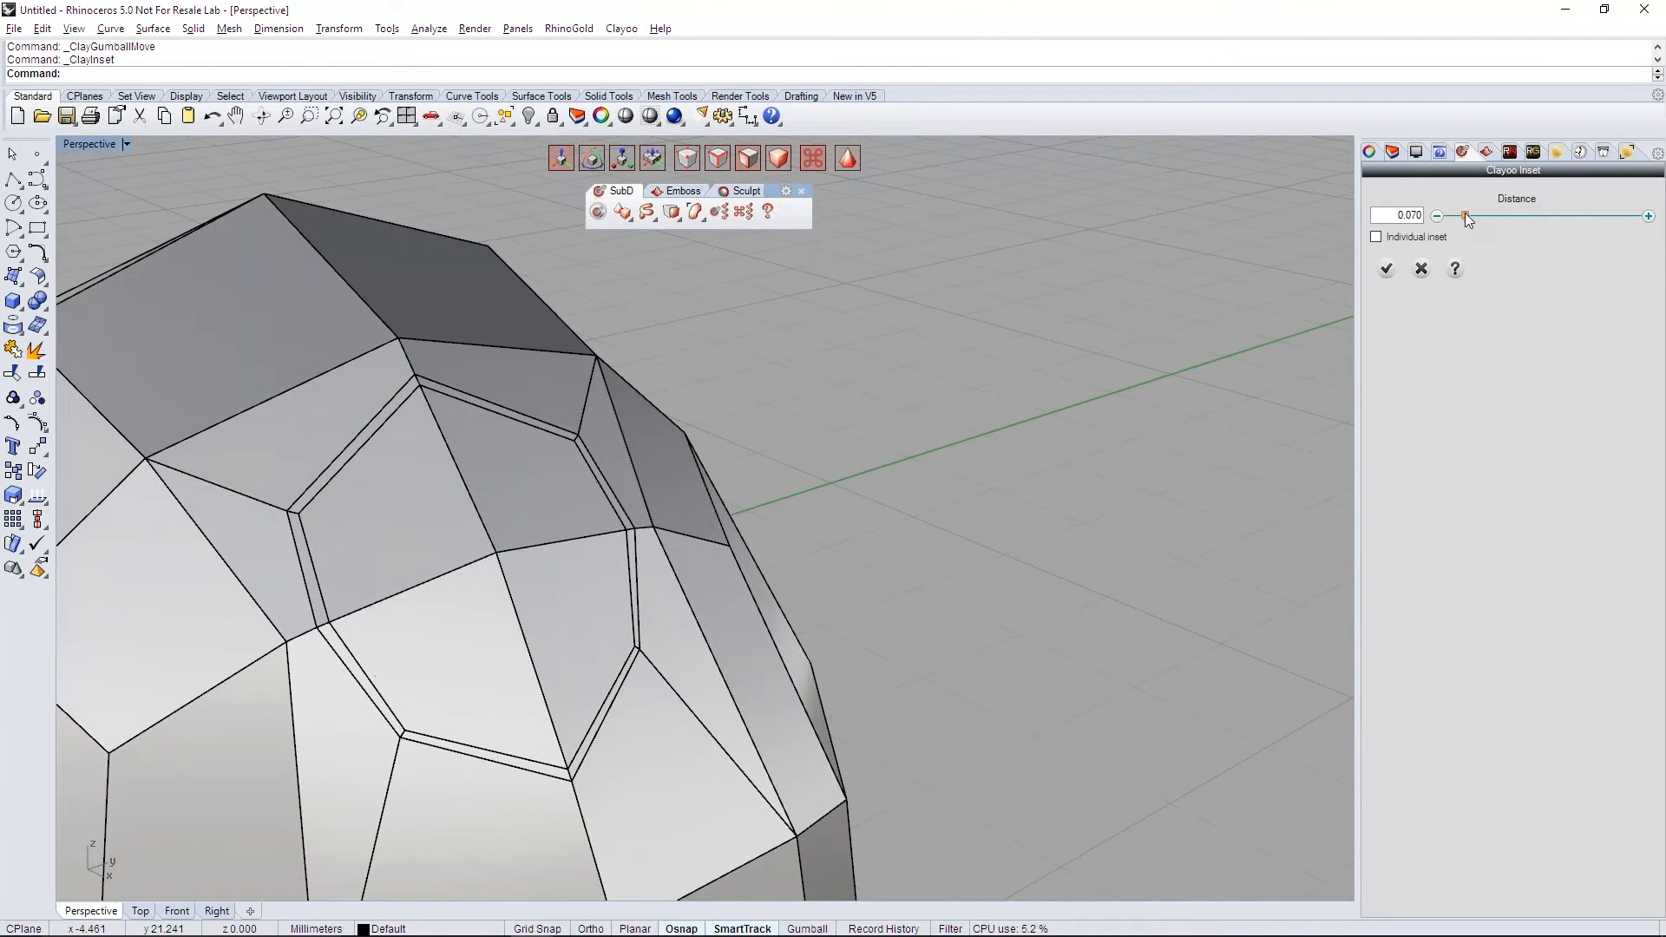
{"action": "left_click", "coordinate": [1387, 270]}
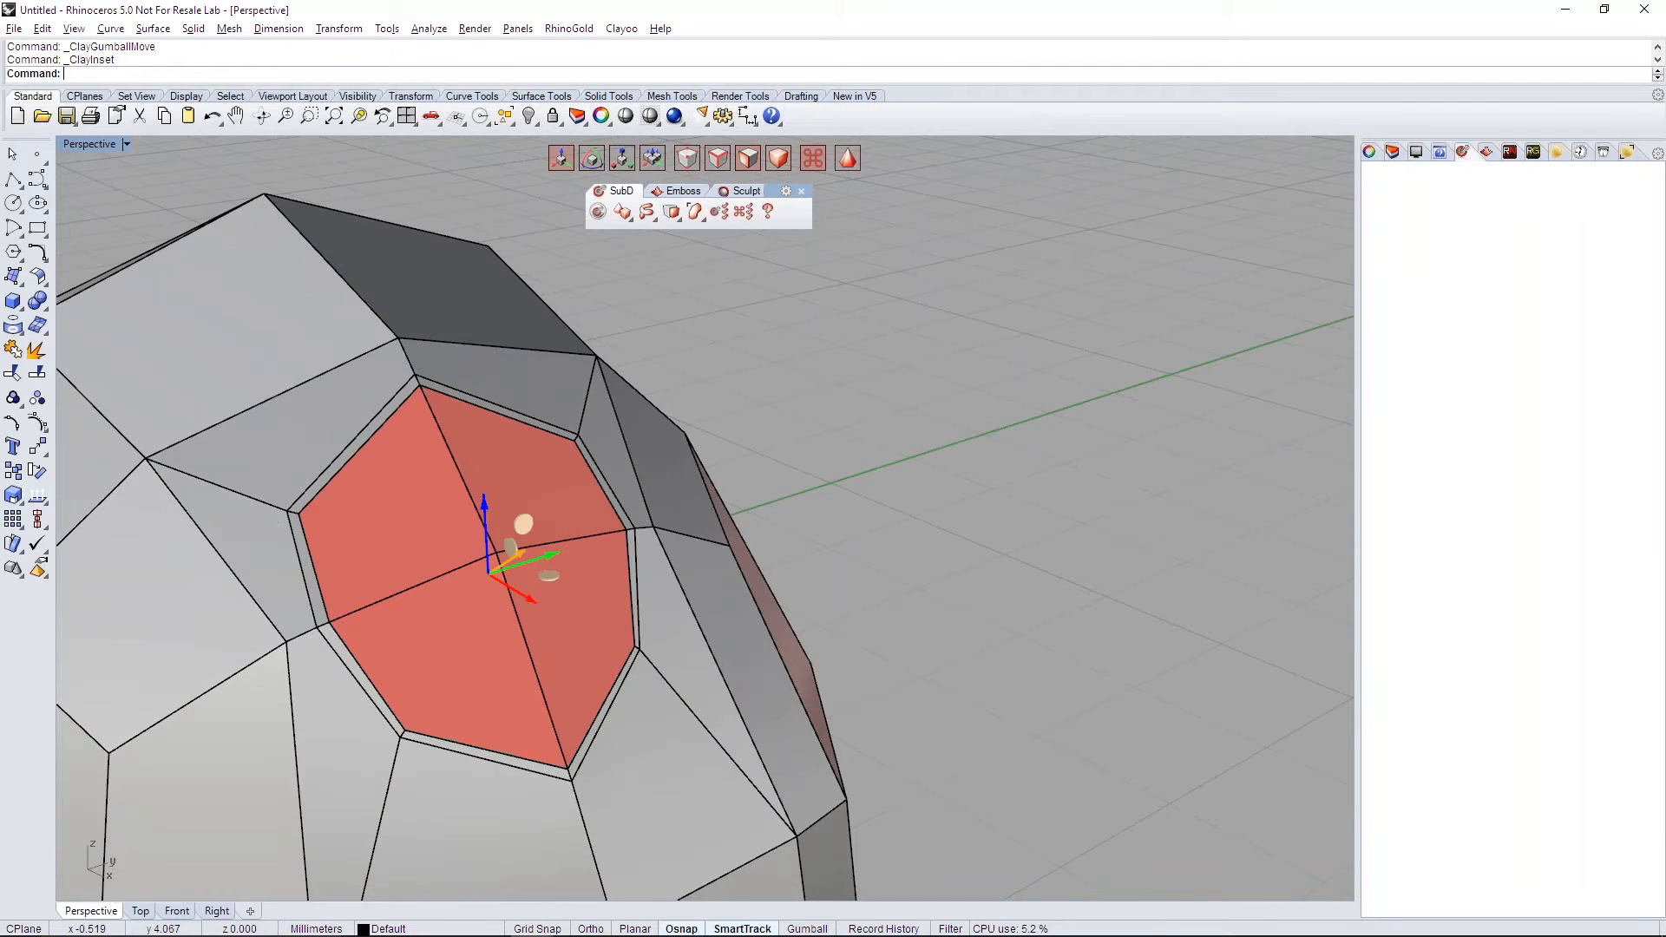
Step: Extrude the inset faces outward along their normal to form a thick collar on the dome's side
{"action": "right_click_drag", "start_coordinate": [894, 439], "coordinate": [829, 526]}
{"action": "scroll", "coordinate": [835, 496], "scroll_direction": "up", "scroll_amount": 4}
{"action": "scroll", "coordinate": [829, 526], "scroll_direction": "down", "scroll_amount": 6}
{"action": "mouse_move", "coordinate": [829, 542]}
{"action": "right_mouse_down", "text": "shift"}
{"action": "mouse_move", "coordinate": [856, 530]}
{"action": "mouse_move", "coordinate": [826, 540]}
{"action": "right_mouse_up", "text": "shift"}
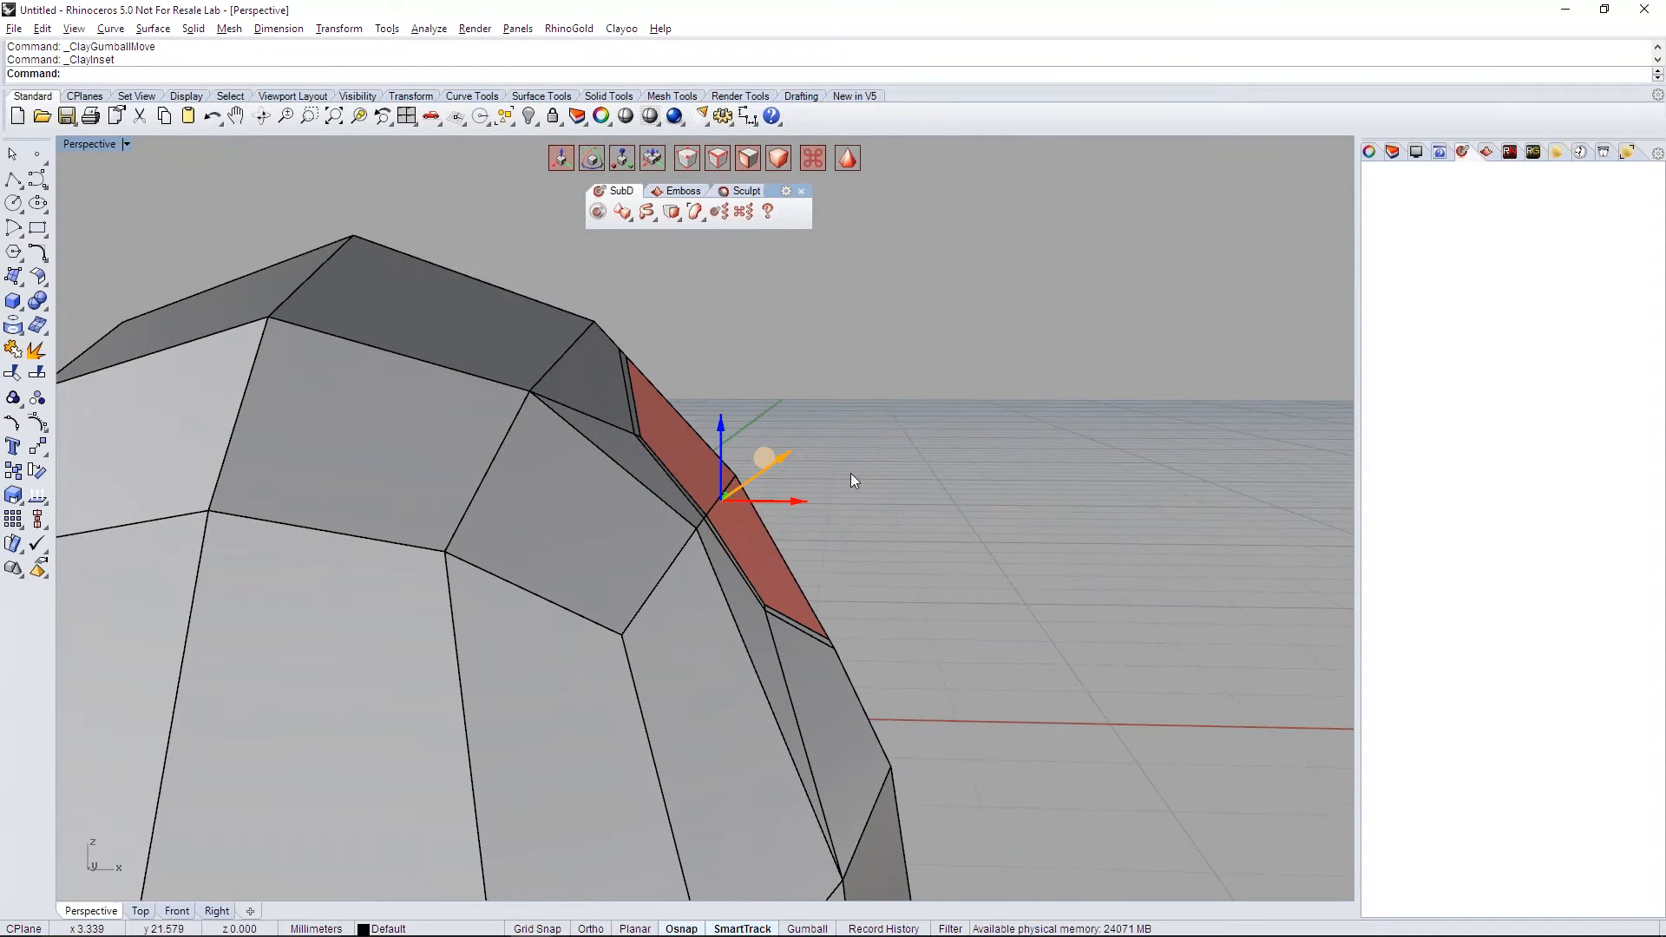
{"action": "left_click_drag", "start_coordinate": [782, 461], "coordinate": [871, 363]}
{"action": "scroll", "coordinate": [970, 462], "scroll_direction": "down", "scroll_amount": 4}
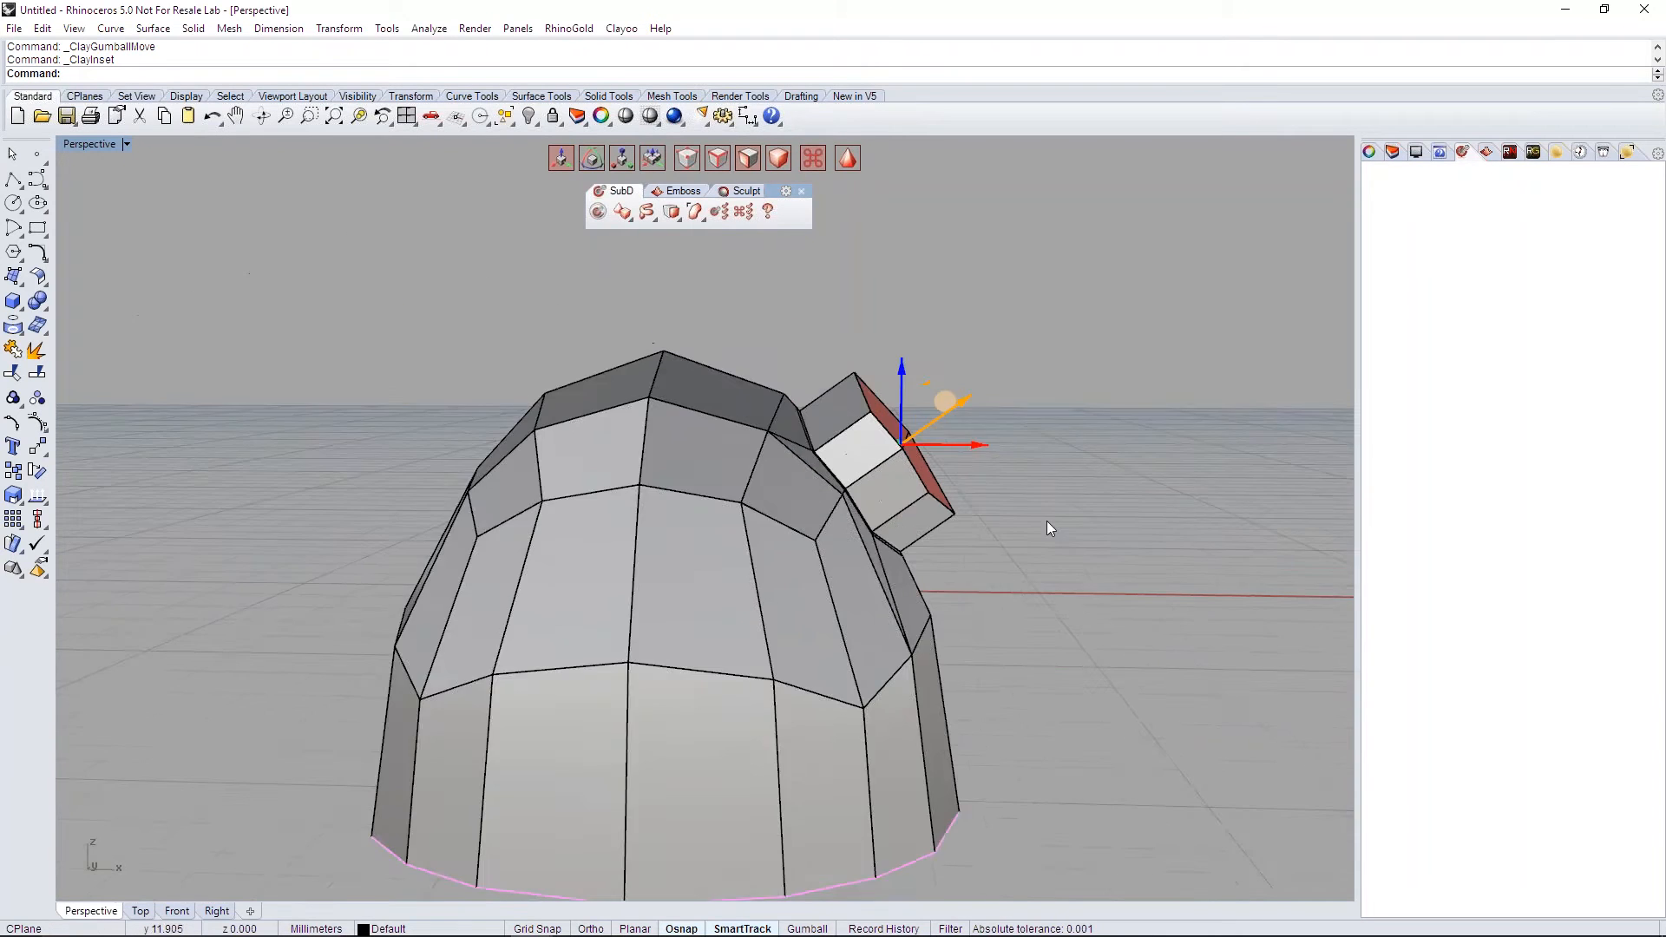
{"action": "mouse_move", "coordinate": [1046, 521]}
{"action": "right_mouse_down"}
{"action": "mouse_move", "coordinate": [1031, 576]}
{"action": "mouse_move", "coordinate": [907, 551]}
{"action": "mouse_move", "coordinate": [1063, 536]}
{"action": "right_mouse_up"}
Step: Inset the collar's end faces with a distance of 0.251
{"action": "scroll", "coordinate": [830, 543], "scroll_direction": "up", "scroll_amount": 3}
{"action": "scroll", "coordinate": [830, 544], "scroll_direction": "up", "scroll_amount": 4}
{"action": "scroll", "coordinate": [896, 544], "scroll_direction": "up", "scroll_amount": 3}
{"action": "right_click_drag", "start_coordinate": [896, 544], "coordinate": [858, 472]}
{"action": "right_click", "coordinate": [862, 470]}
{"action": "left_click_drag", "start_coordinate": [1488, 216], "coordinate": [1511, 209]}
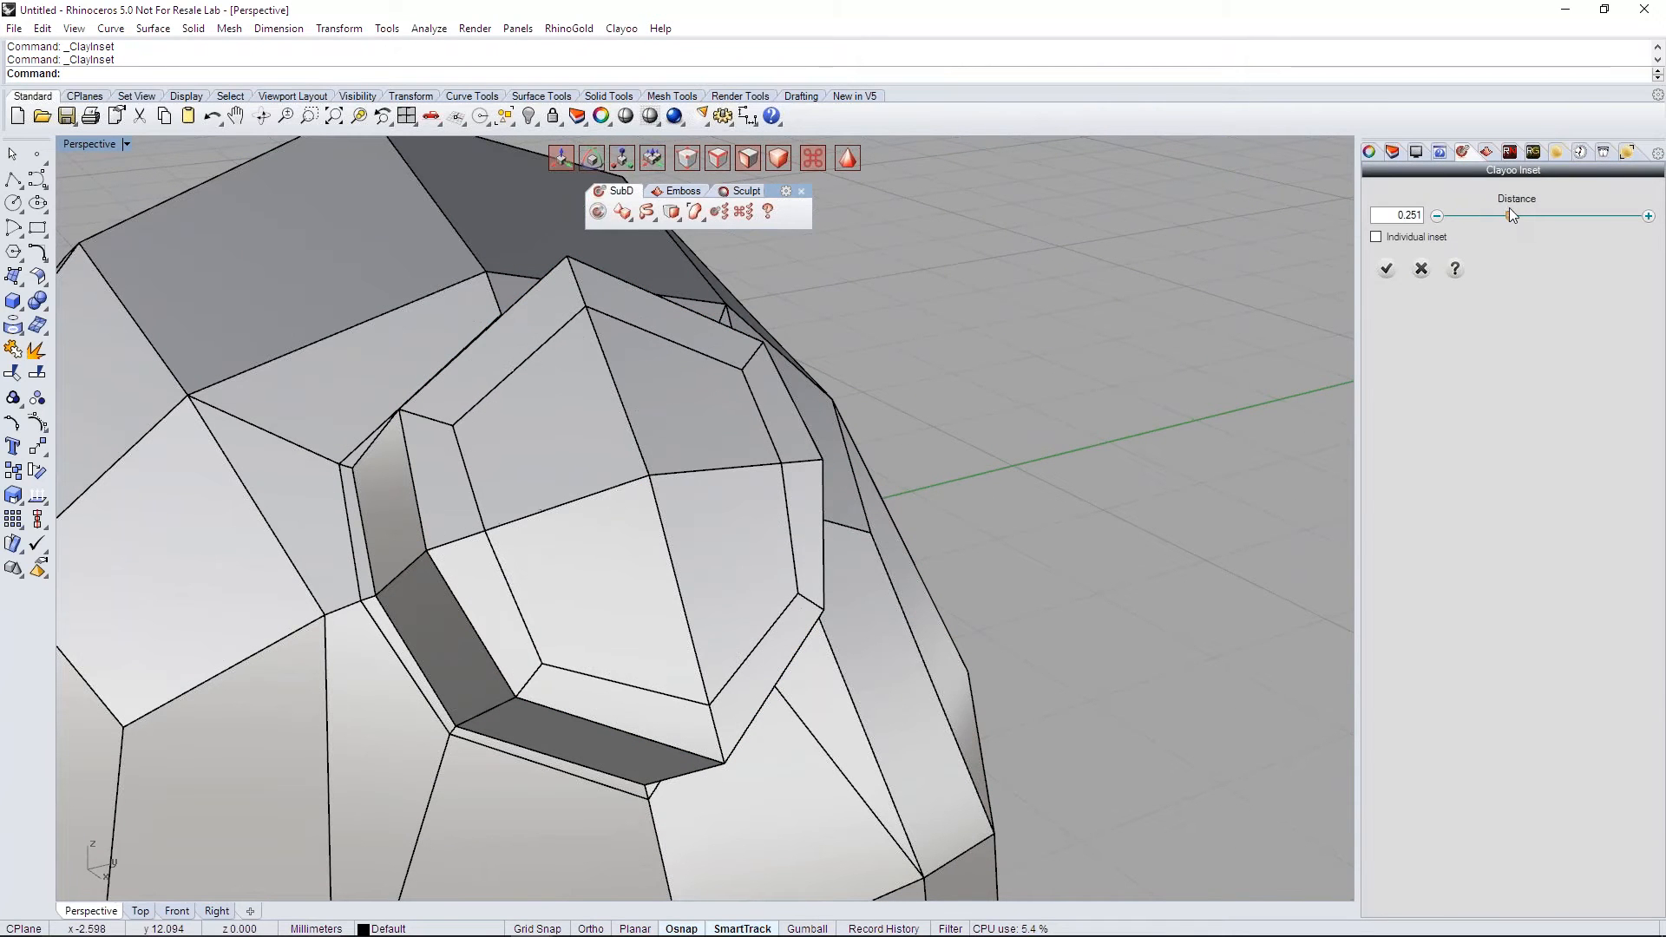
{"action": "left_click", "coordinate": [1386, 269]}
Step: Extrude the inset end faces inward to form a recess in the collar
{"action": "mouse_move", "coordinate": [953, 475]}
{"action": "right_mouse_down"}
{"action": "mouse_move", "coordinate": [904, 424]}
{"action": "mouse_move", "coordinate": [930, 404]}
{"action": "mouse_move", "coordinate": [975, 456]}
{"action": "right_mouse_up"}
{"action": "left_click_drag", "start_coordinate": [976, 456], "coordinate": [882, 492], "text": "ctrl"}
{"action": "mouse_move", "coordinate": [1133, 540]}
{"action": "right_mouse_down"}
{"action": "mouse_move", "coordinate": [997, 533]}
{"action": "mouse_move", "coordinate": [1119, 521]}
{"action": "right_mouse_up"}
{"action": "scroll", "coordinate": [757, 509], "scroll_direction": "up", "scroll_amount": 3}
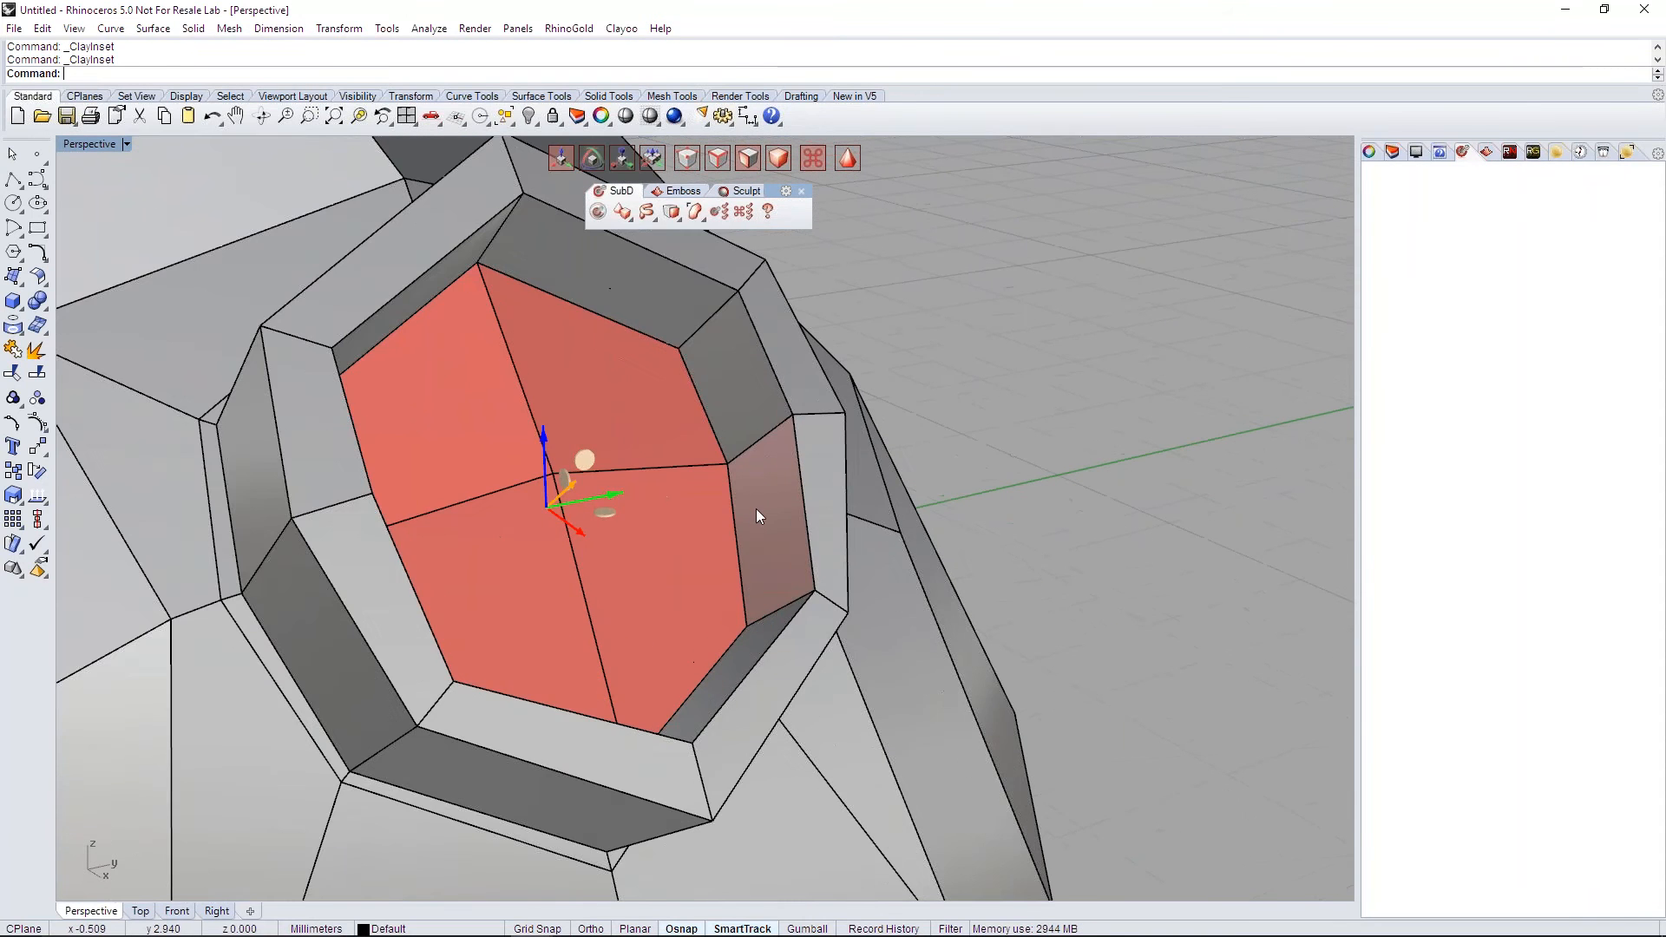
Step: Inset the recess floor faces with a distance of 0.100
{"action": "key", "text": "i"}
{"action": "left_click_drag", "start_coordinate": [1523, 216], "coordinate": [1480, 215]}
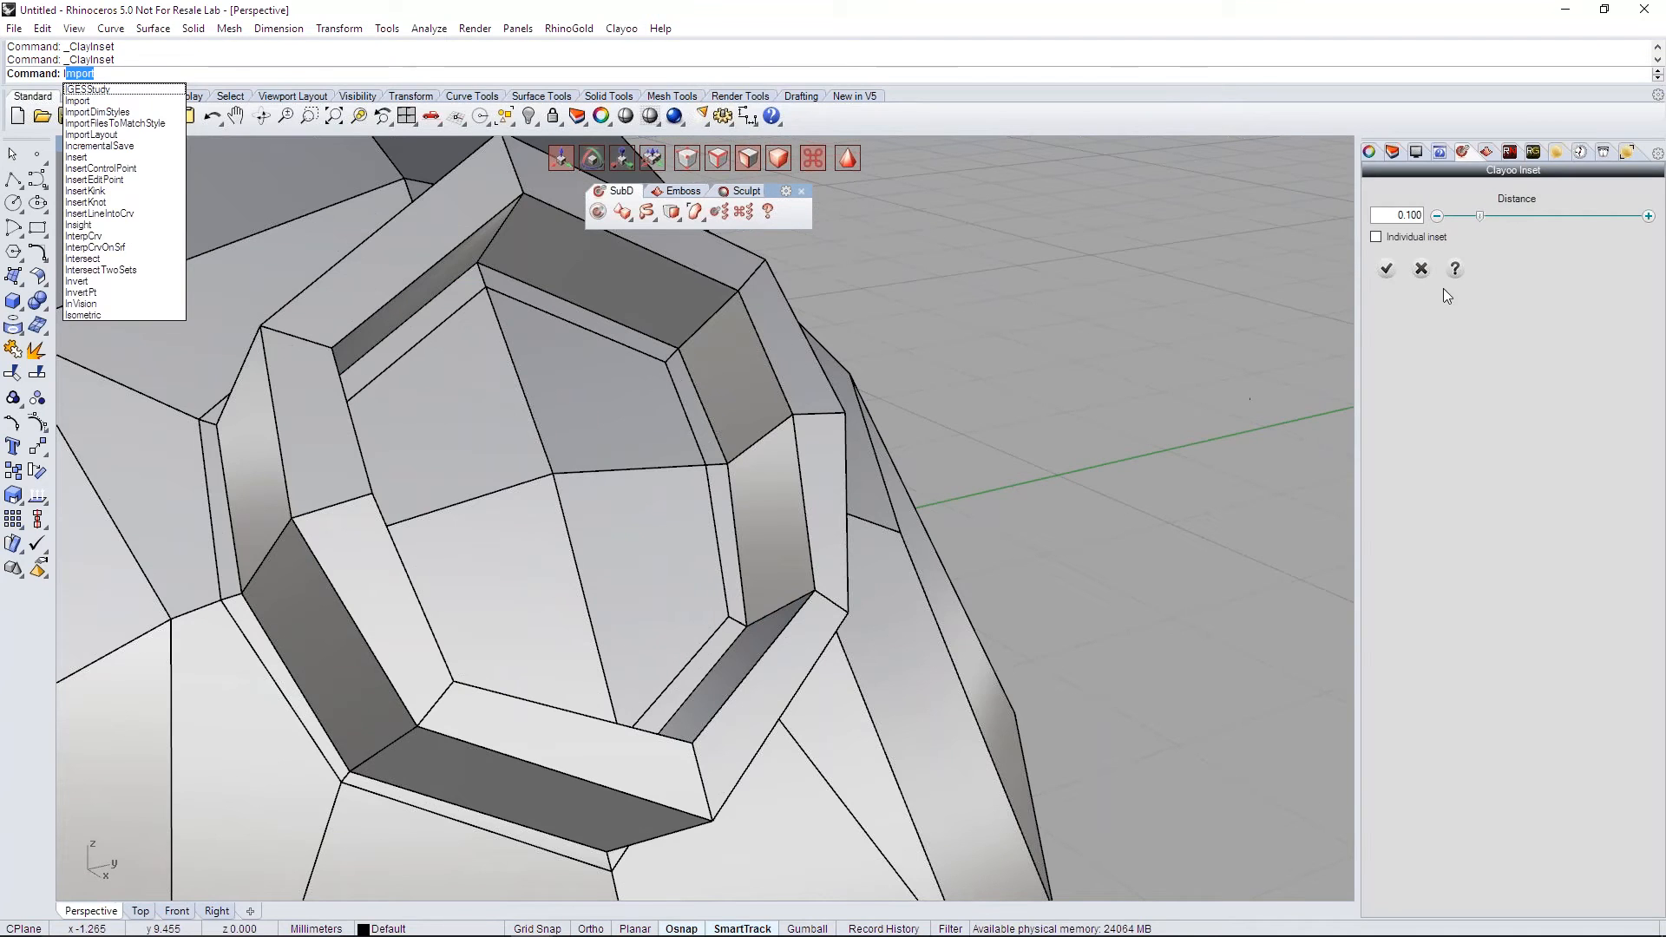
{"action": "left_click", "coordinate": [1386, 269]}
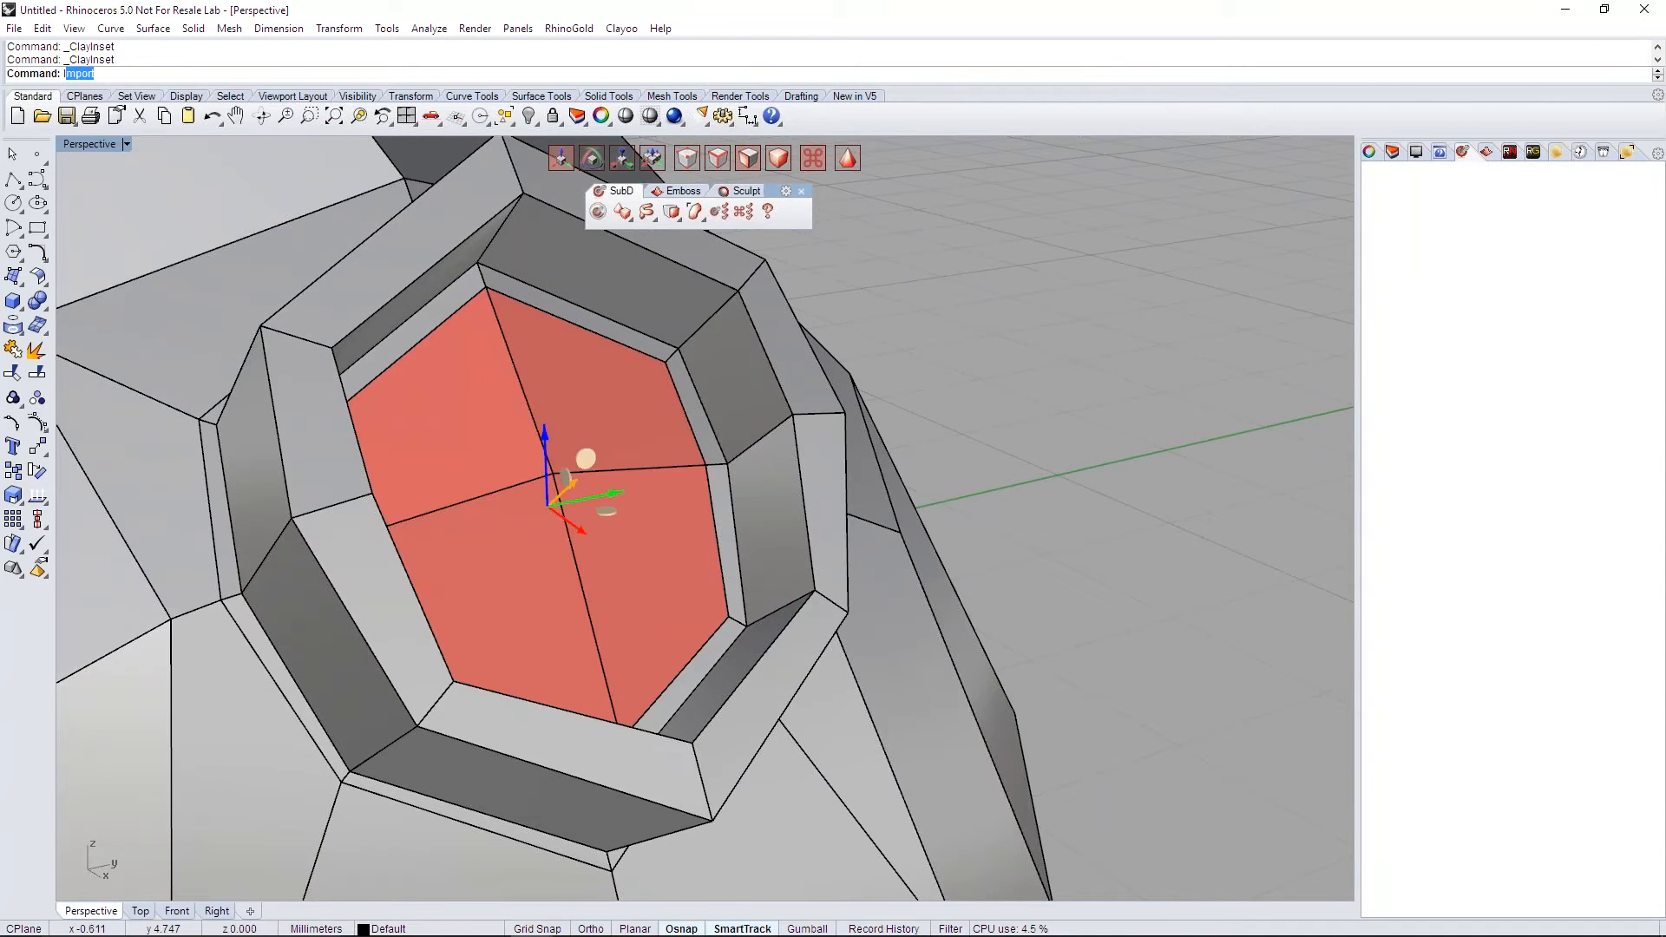
Step: Extrude the innermost faces outward beyond the collar as the horn's base segment and rotate its end faces
{"action": "scroll", "coordinate": [1070, 486], "scroll_direction": "down", "scroll_amount": 6}
{"action": "right_click_drag", "start_coordinate": [1070, 487], "coordinate": [856, 523]}
{"action": "left_click_drag", "start_coordinate": [856, 523], "coordinate": [906, 491]}
{"action": "right_click_drag", "start_coordinate": [906, 490], "coordinate": [953, 619]}
{"action": "key", "text": "e"}
{"action": "left_click_drag", "start_coordinate": [939, 556], "coordinate": [934, 594]}
{"action": "right_click_drag", "start_coordinate": [998, 612], "coordinate": [680, 528]}
Step: Extrude the horn's end faces upward to form its second segment
{"action": "key", "text": "w"}
{"action": "right_click_drag", "start_coordinate": [729, 643], "coordinate": [936, 520]}
{"action": "type", "text": "W"}
{"action": "left_click_drag", "start_coordinate": [925, 406], "coordinate": [936, 208], "text": "alt"}
{"action": "right_click_drag", "start_coordinate": [1033, 451], "coordinate": [555, 343]}
Step: Shift the end faces sideways to slant the horn's second segment
{"action": "key", "text": "w"}
{"action": "key", "text": "Escape"}
{"action": "left_click_drag", "start_coordinate": [719, 300], "coordinate": [764, 323]}
{"action": "right_click_drag", "start_coordinate": [783, 555], "coordinate": [1066, 487]}
{"action": "key", "text": "r"}
{"action": "right_click_drag", "start_coordinate": [960, 385], "coordinate": [902, 372]}
Step: Extrude the end faces sideways to form the horn's third segment
{"action": "key", "text": "w"}
{"action": "right_click_drag", "start_coordinate": [942, 513], "coordinate": [753, 471]}
{"action": "left_click_drag", "start_coordinate": [727, 383], "coordinate": [833, 439]}
Step: Scale down the third segment's end faces and move them along the X axis toward the dome
{"action": "key", "text": "e"}
{"action": "key", "text": "r"}
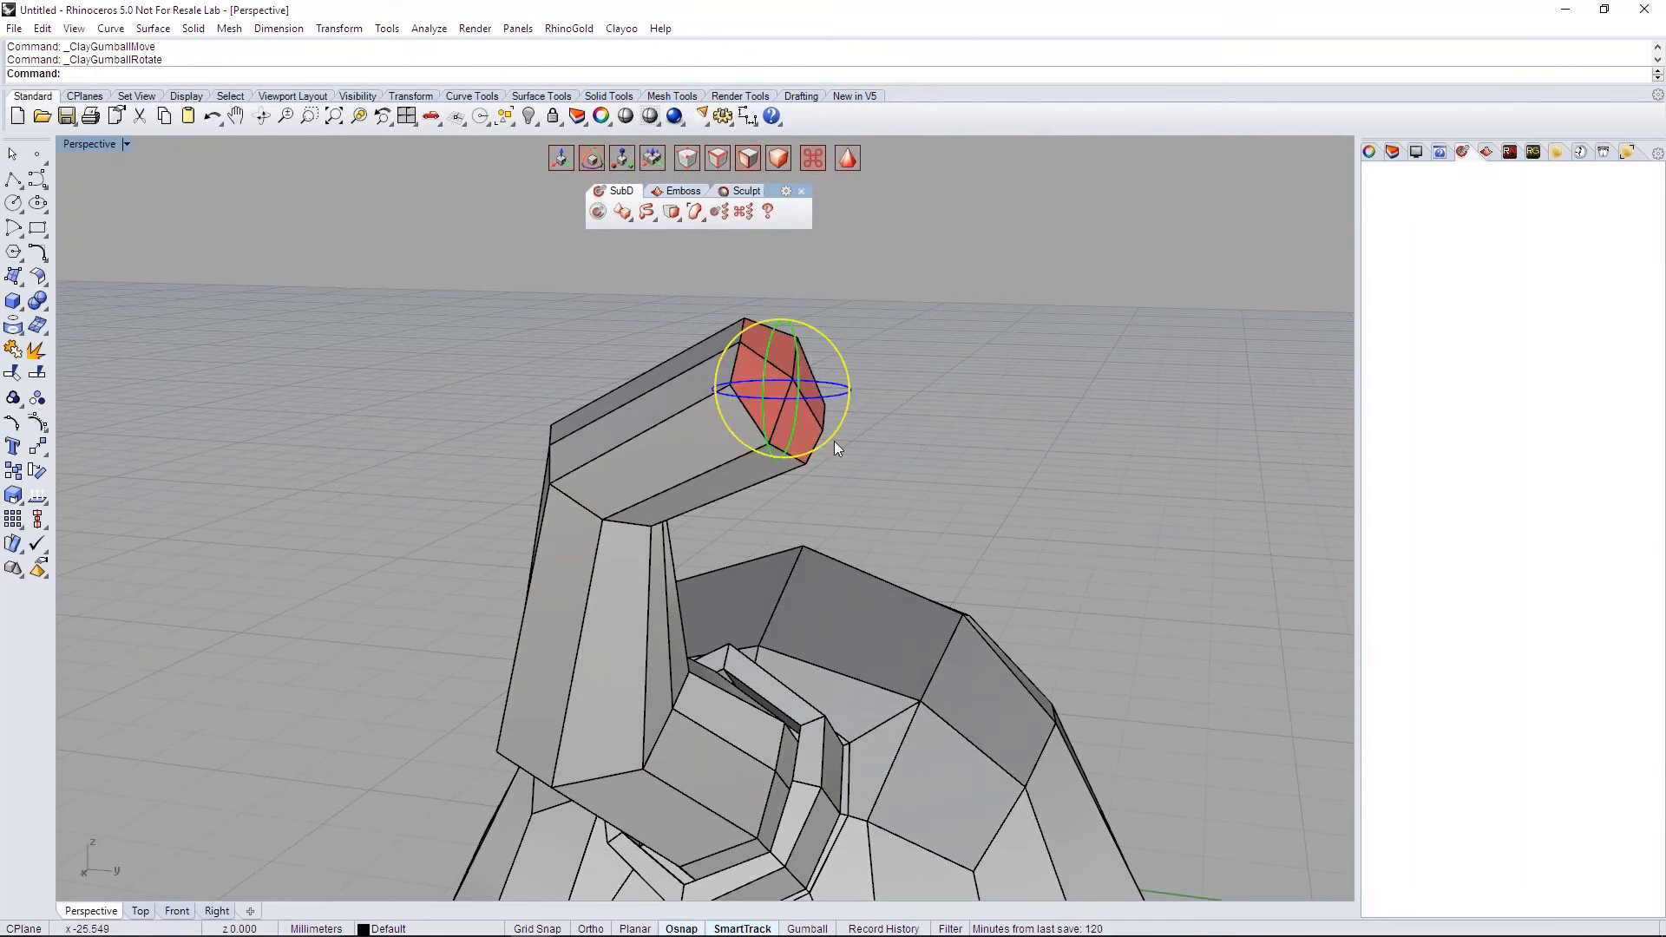
{"action": "left_click_drag", "start_coordinate": [801, 368], "coordinate": [788, 380]}
{"action": "right_click_drag", "start_coordinate": [809, 465], "coordinate": [1085, 512]}
{"action": "key", "text": "w"}
{"action": "left_click_drag", "start_coordinate": [1018, 337], "coordinate": [960, 338]}
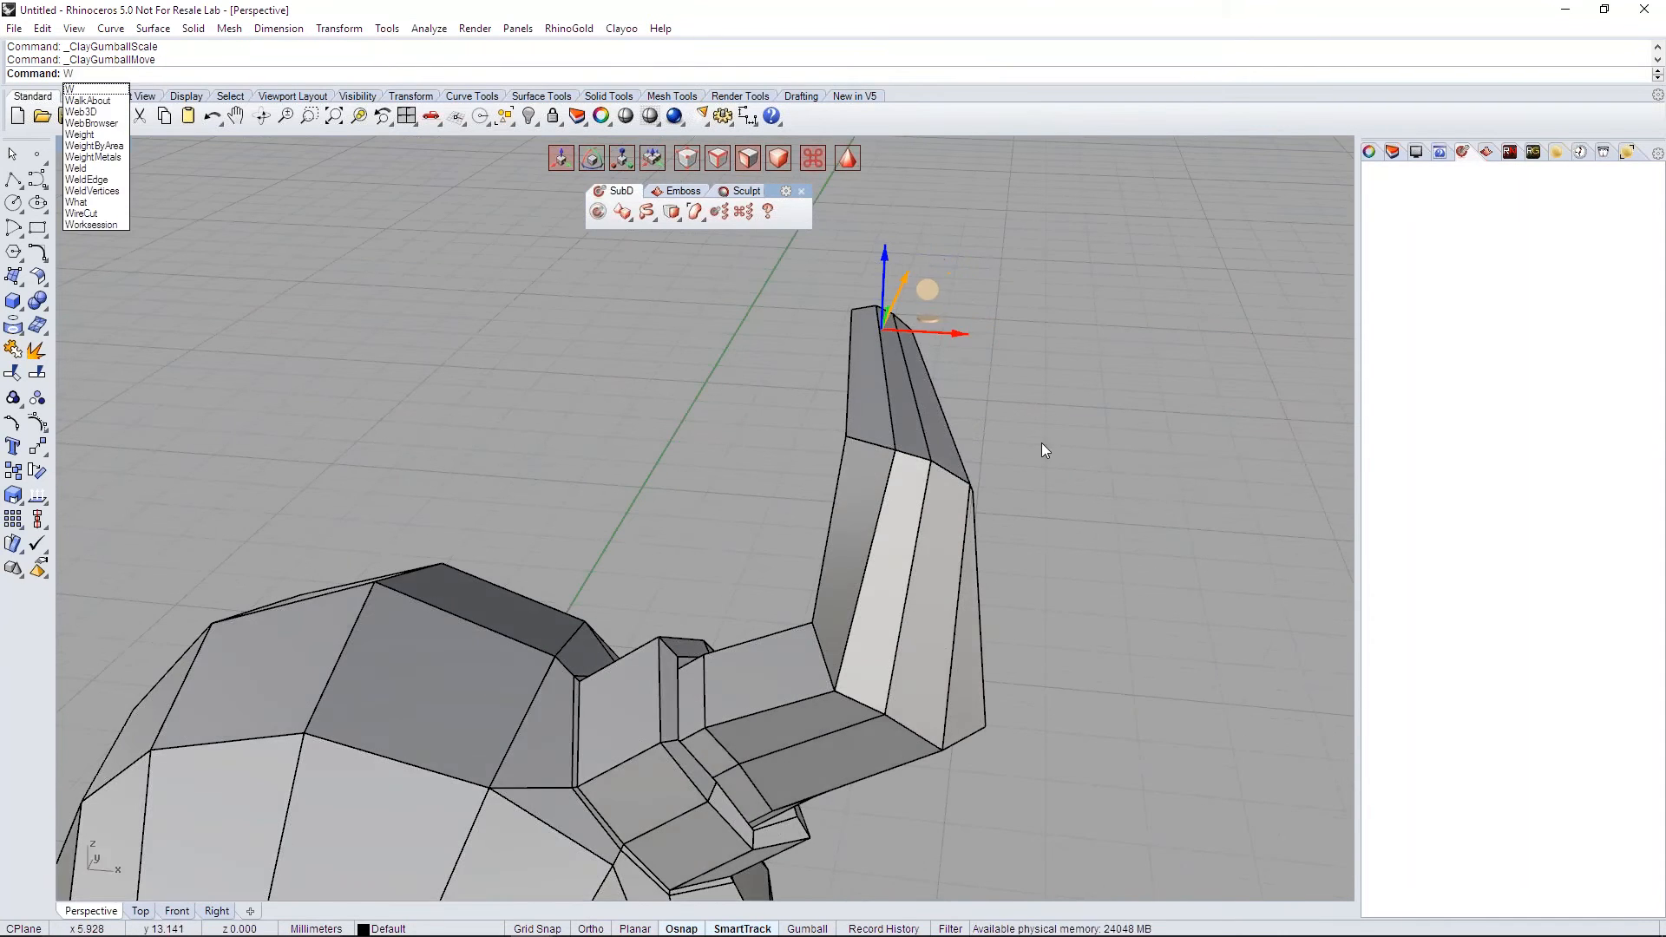
Step: Extend the horn with a final segment, lower its end faces, and scale them down into a narrow tip
{"action": "right_click_drag", "start_coordinate": [1042, 442], "coordinate": [897, 490]}
{"action": "right_click_drag", "start_coordinate": [782, 484], "coordinate": [762, 366]}
{"action": "left_click_drag", "start_coordinate": [762, 362], "coordinate": [762, 406]}
{"action": "key", "text": "r"}
{"action": "left_click_drag", "start_coordinate": [810, 471], "coordinate": [770, 478]}
{"action": "scroll", "coordinate": [783, 482], "scroll_direction": "down", "scroll_amount": 2}
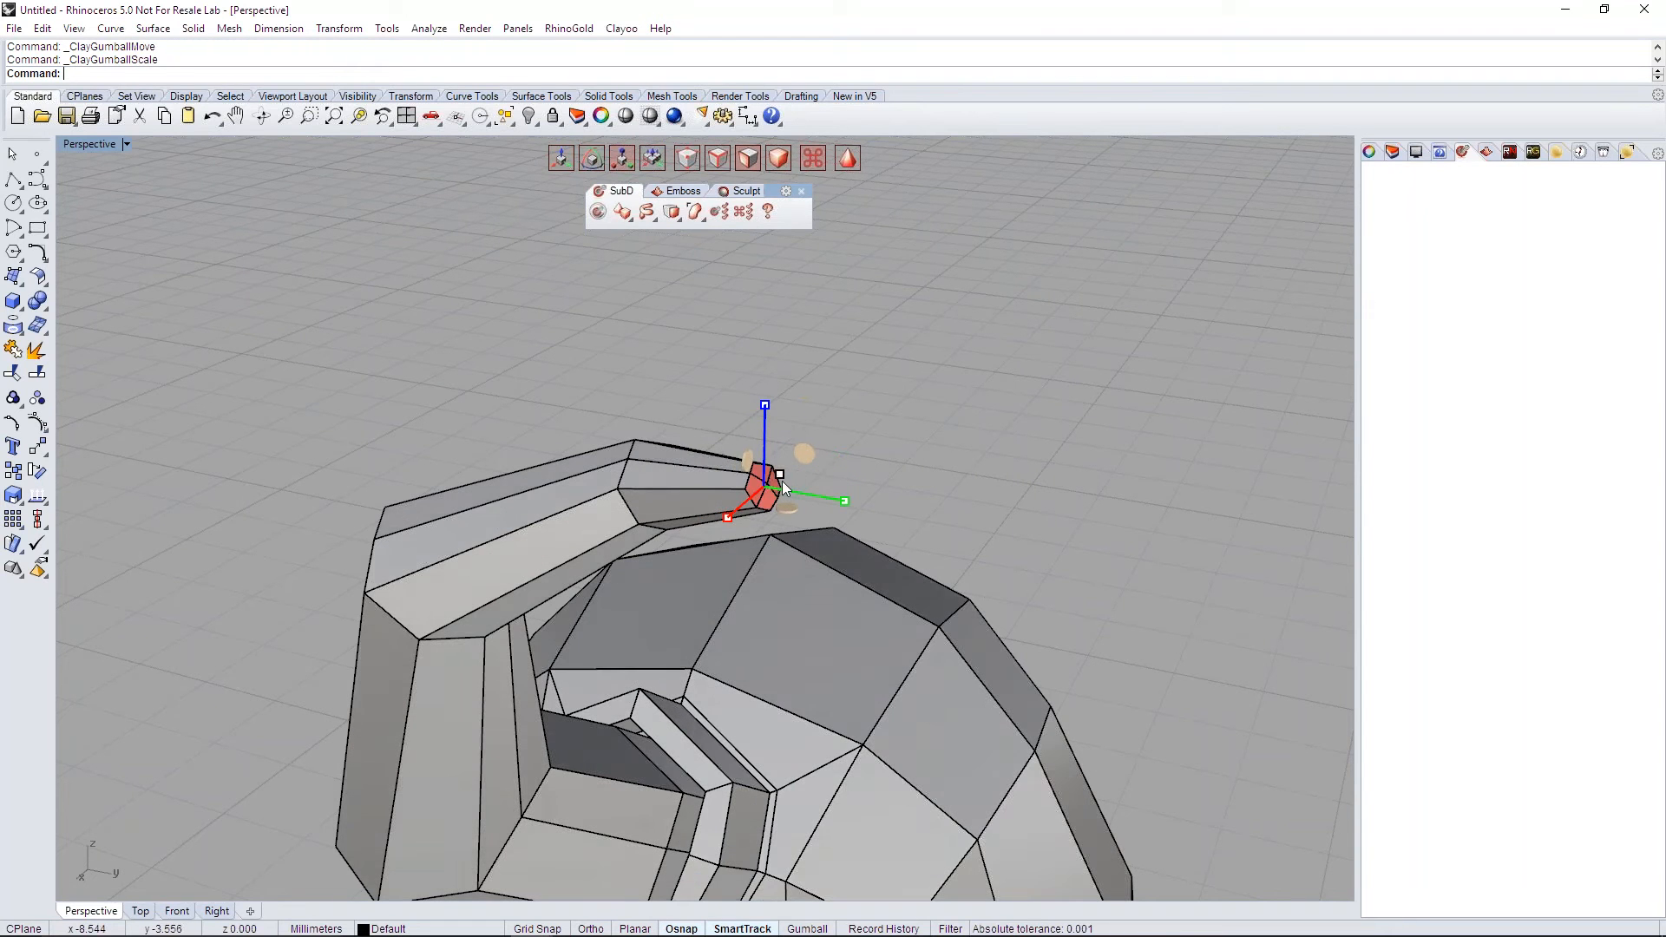
Step: Clear the face selection and switch to the smooth display to examine the horn and its collar
{"action": "right_click_drag", "start_coordinate": [787, 491], "coordinate": [935, 613]}
{"action": "left_click", "coordinate": [988, 582]}
{"action": "scroll", "coordinate": [987, 581], "scroll_direction": "up", "scroll_amount": 4}
{"action": "key", "text": "Tab"}
{"action": "scroll", "coordinate": [936, 613], "scroll_direction": "up", "scroll_amount": 3}
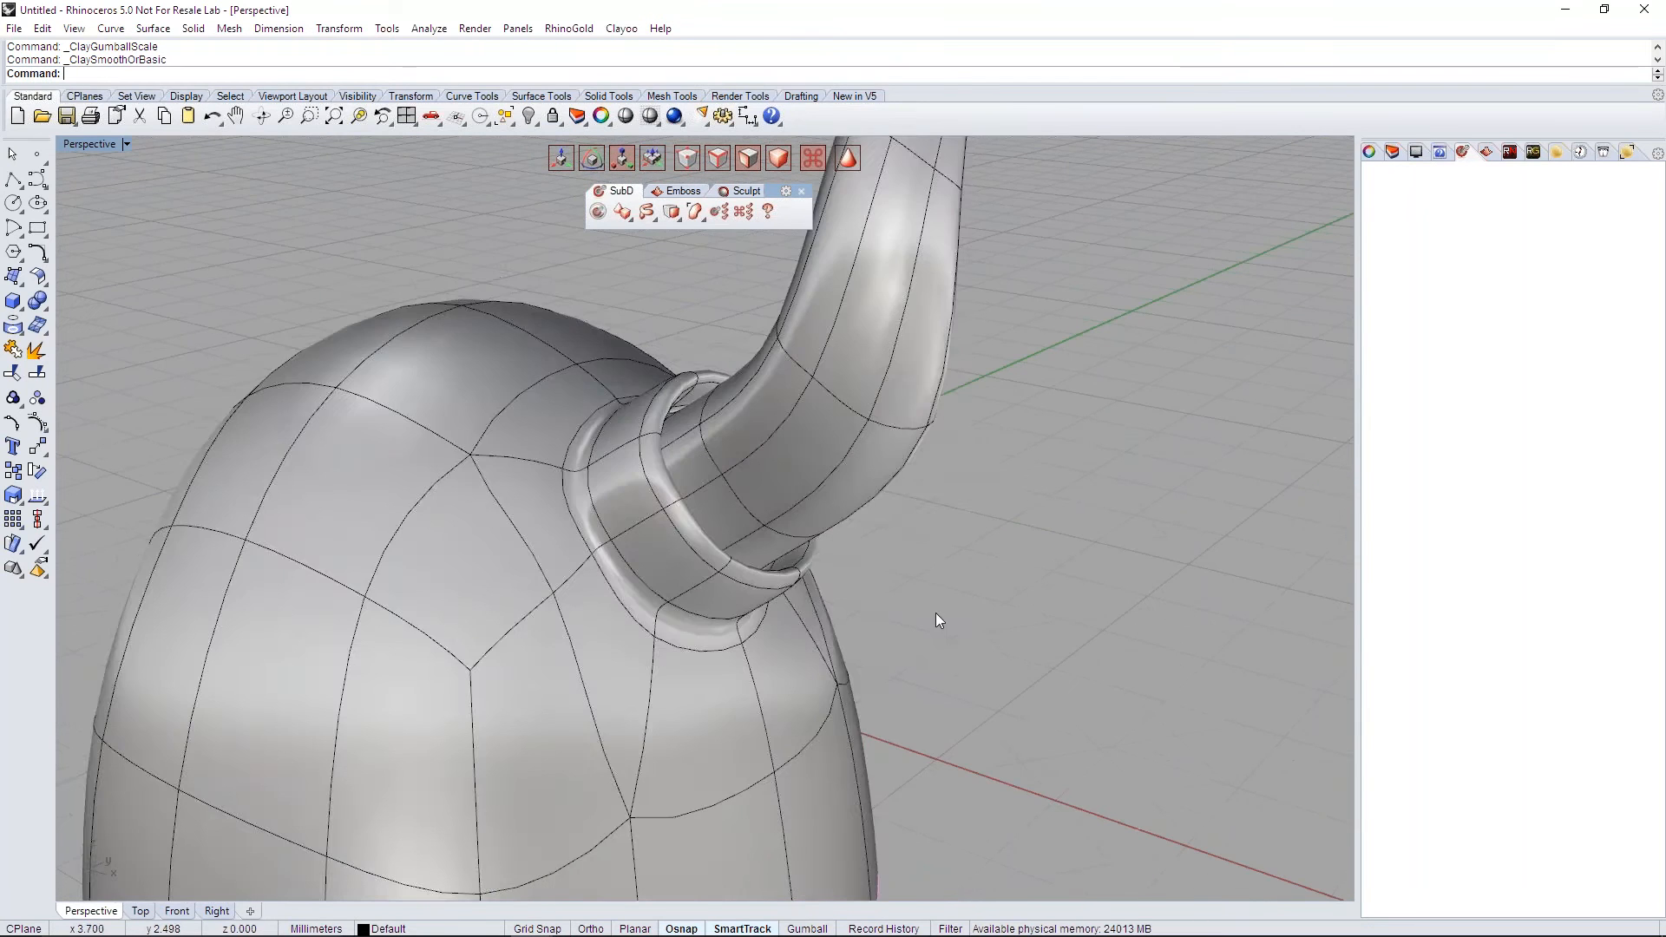
Step: Return to the basic faceted display and divide the collar's rim with an edge loop running around it
{"action": "key", "text": "Tab"}
{"action": "right_click_drag", "start_coordinate": [784, 529], "coordinate": [773, 538]}
{"action": "scroll", "coordinate": [700, 430], "scroll_direction": "up", "scroll_amount": 4}
{"action": "key", "text": "d"}
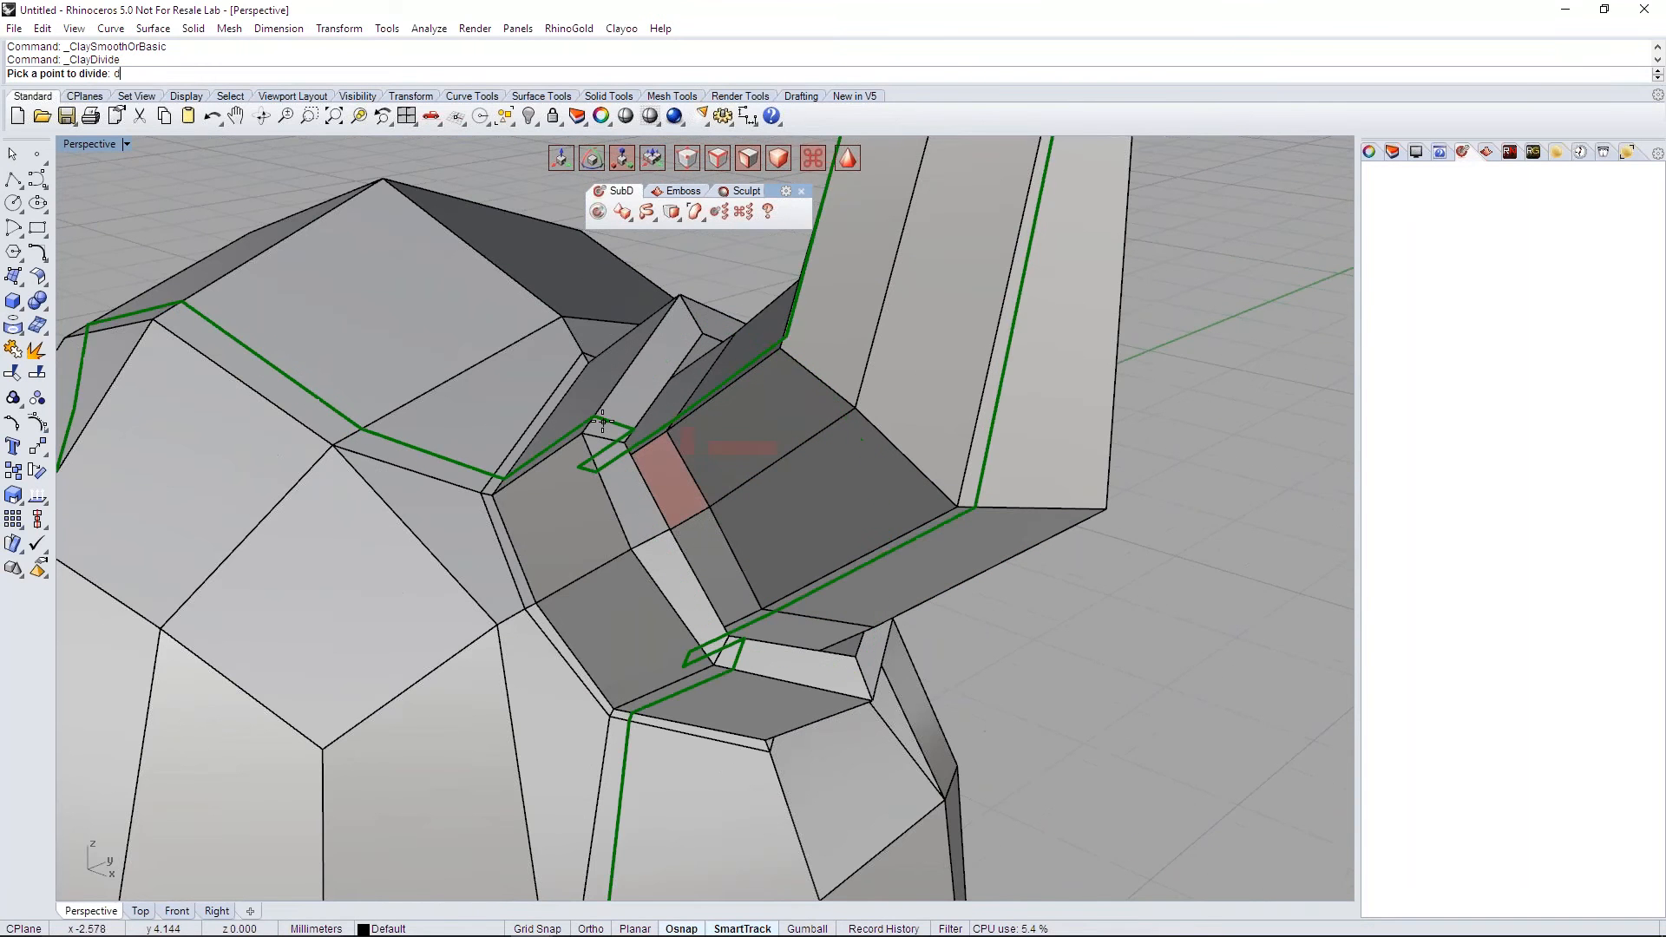
{"action": "scroll", "coordinate": [607, 438], "scroll_direction": "up", "scroll_amount": 4}
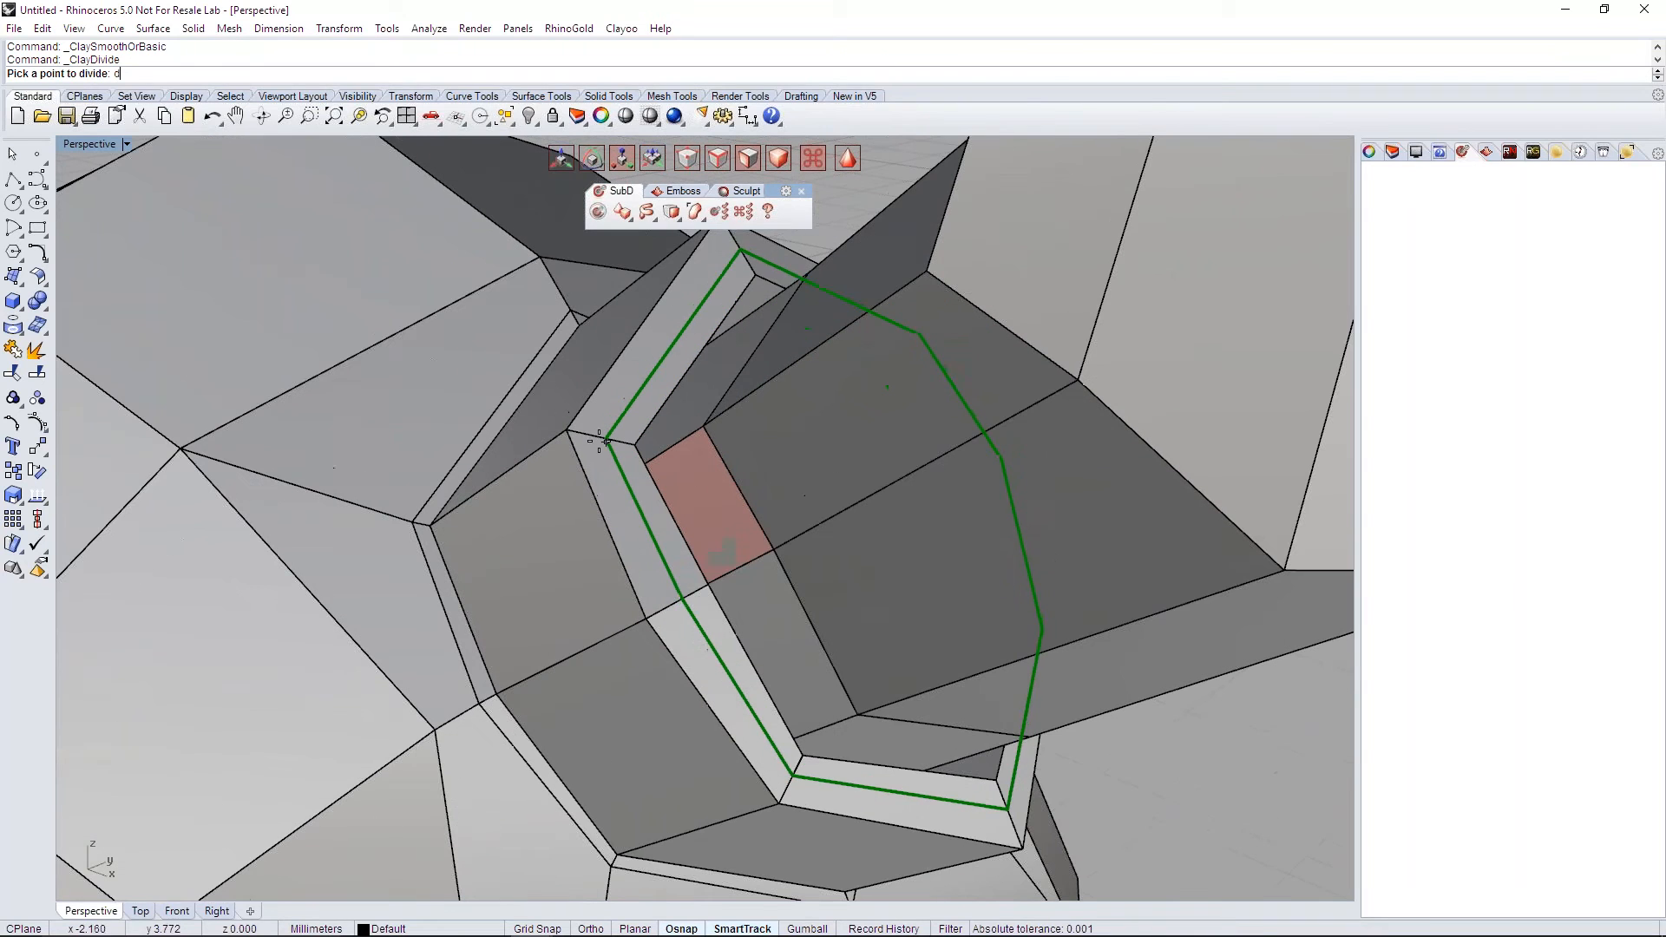
{"action": "left_click", "coordinate": [607, 438]}
Step: Examine the divided collar rim and horn in the smooth display, and return to the faceted display
{"action": "scroll", "coordinate": [613, 446], "scroll_direction": "down", "scroll_amount": 3}
{"action": "scroll", "coordinate": [613, 446], "scroll_direction": "down", "scroll_amount": 2}
{"action": "right_click_drag", "start_coordinate": [613, 446], "coordinate": [763, 439]}
{"action": "key", "text": "Tab"}
{"action": "right_click_drag", "start_coordinate": [958, 549], "coordinate": [1085, 590]}
{"action": "scroll", "coordinate": [536, 528], "scroll_direction": "down", "scroll_amount": 4}
{"action": "key", "text": "Tab"}
{"action": "right_click_drag", "start_coordinate": [745, 564], "coordinate": [841, 538]}
{"action": "scroll", "coordinate": [841, 538], "scroll_direction": "down", "scroll_amount": 5}
{"action": "scroll", "coordinate": [841, 538], "scroll_direction": "up", "scroll_amount": 4}
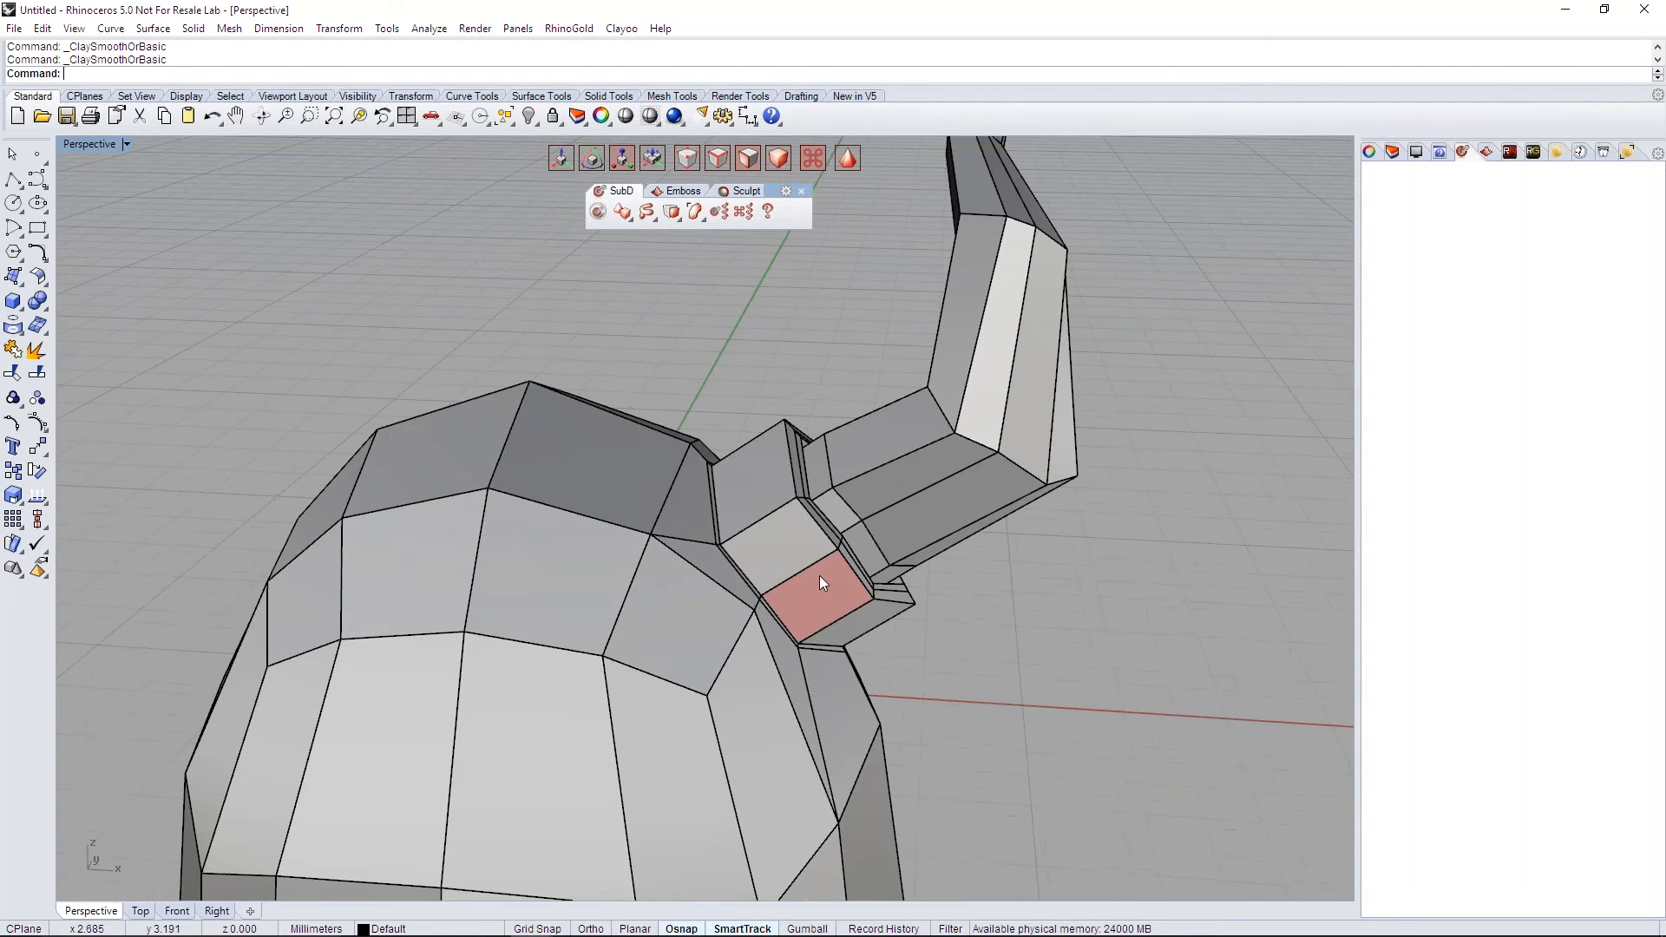
{"action": "scroll", "coordinate": [820, 575], "scroll_direction": "down", "scroll_amount": 6}
{"action": "right_click_drag", "start_coordinate": [770, 538], "coordinate": [724, 448]}
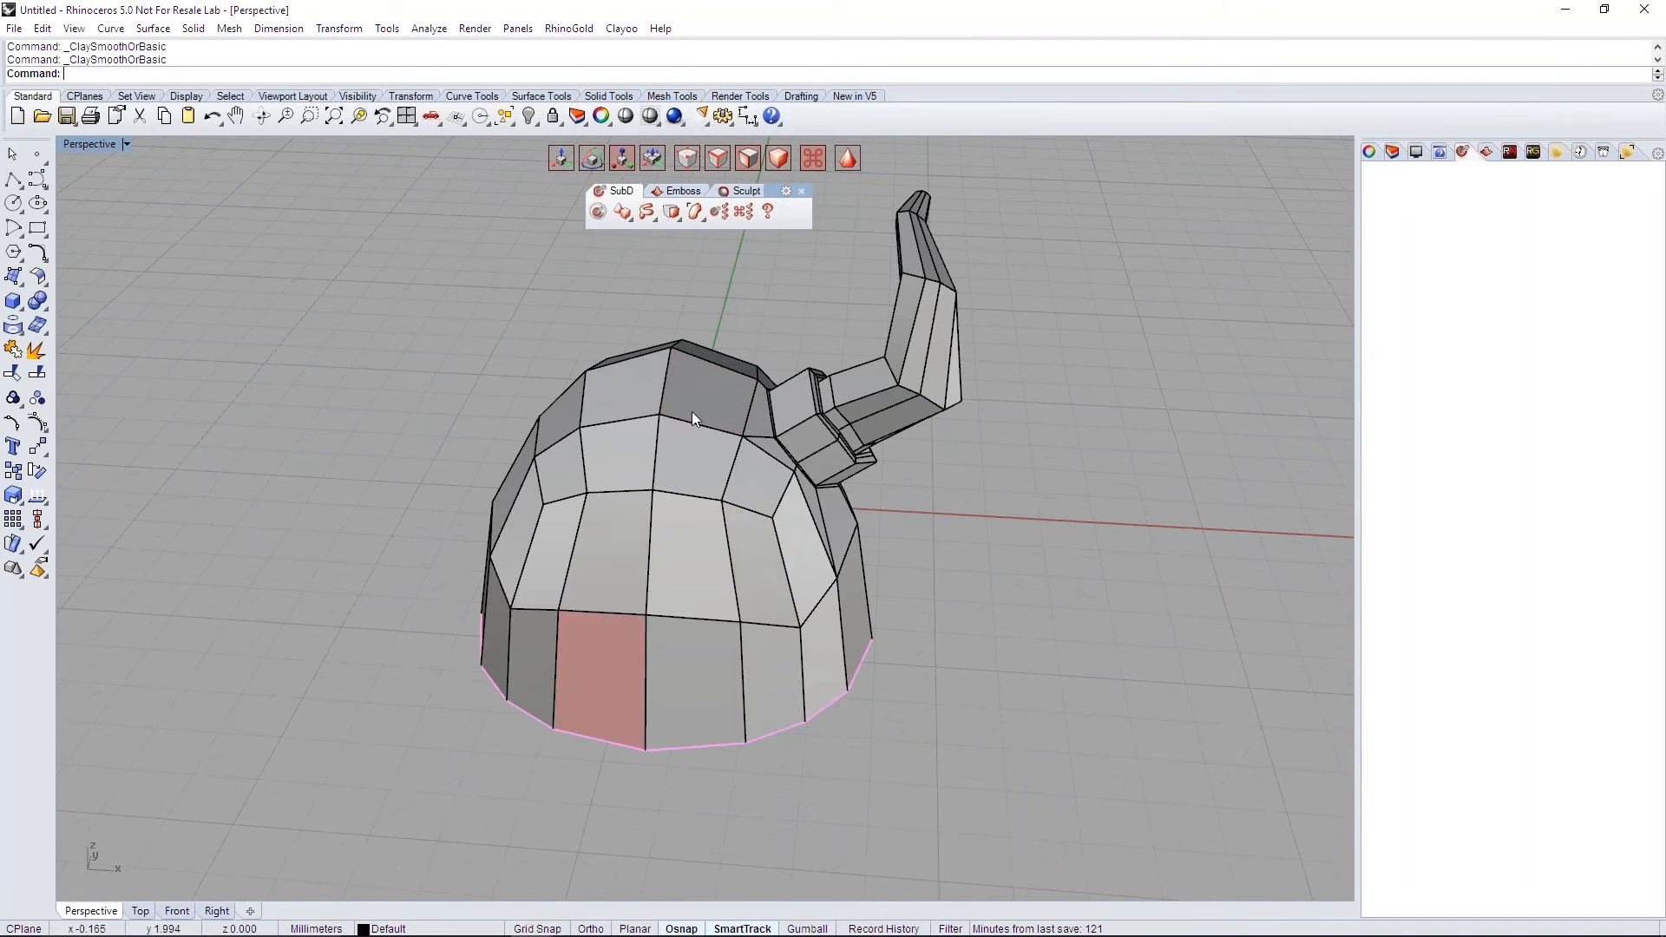
Step: In edge selection mode, select the central vertical edge loop running over the top of the dome
{"action": "right_click_drag", "start_coordinate": [759, 597], "coordinate": [785, 602]}
{"action": "key", "text": "s"}
{"action": "left_click", "coordinate": [665, 402]}
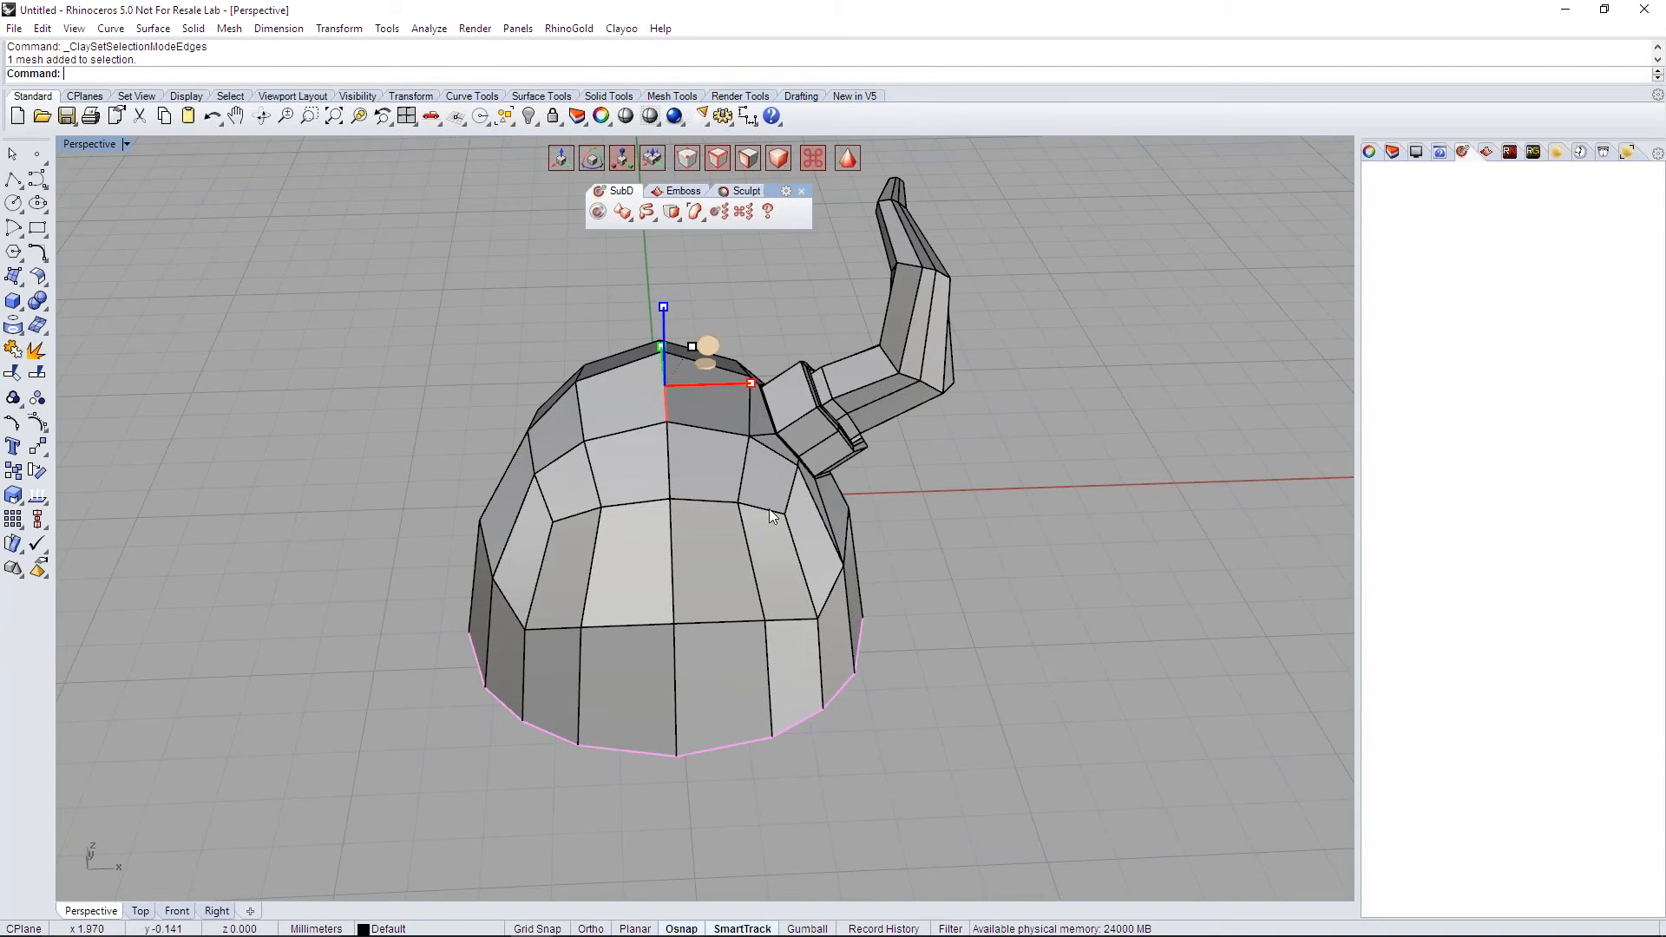
{"action": "right_click_drag", "start_coordinate": [737, 512], "coordinate": [694, 508]}
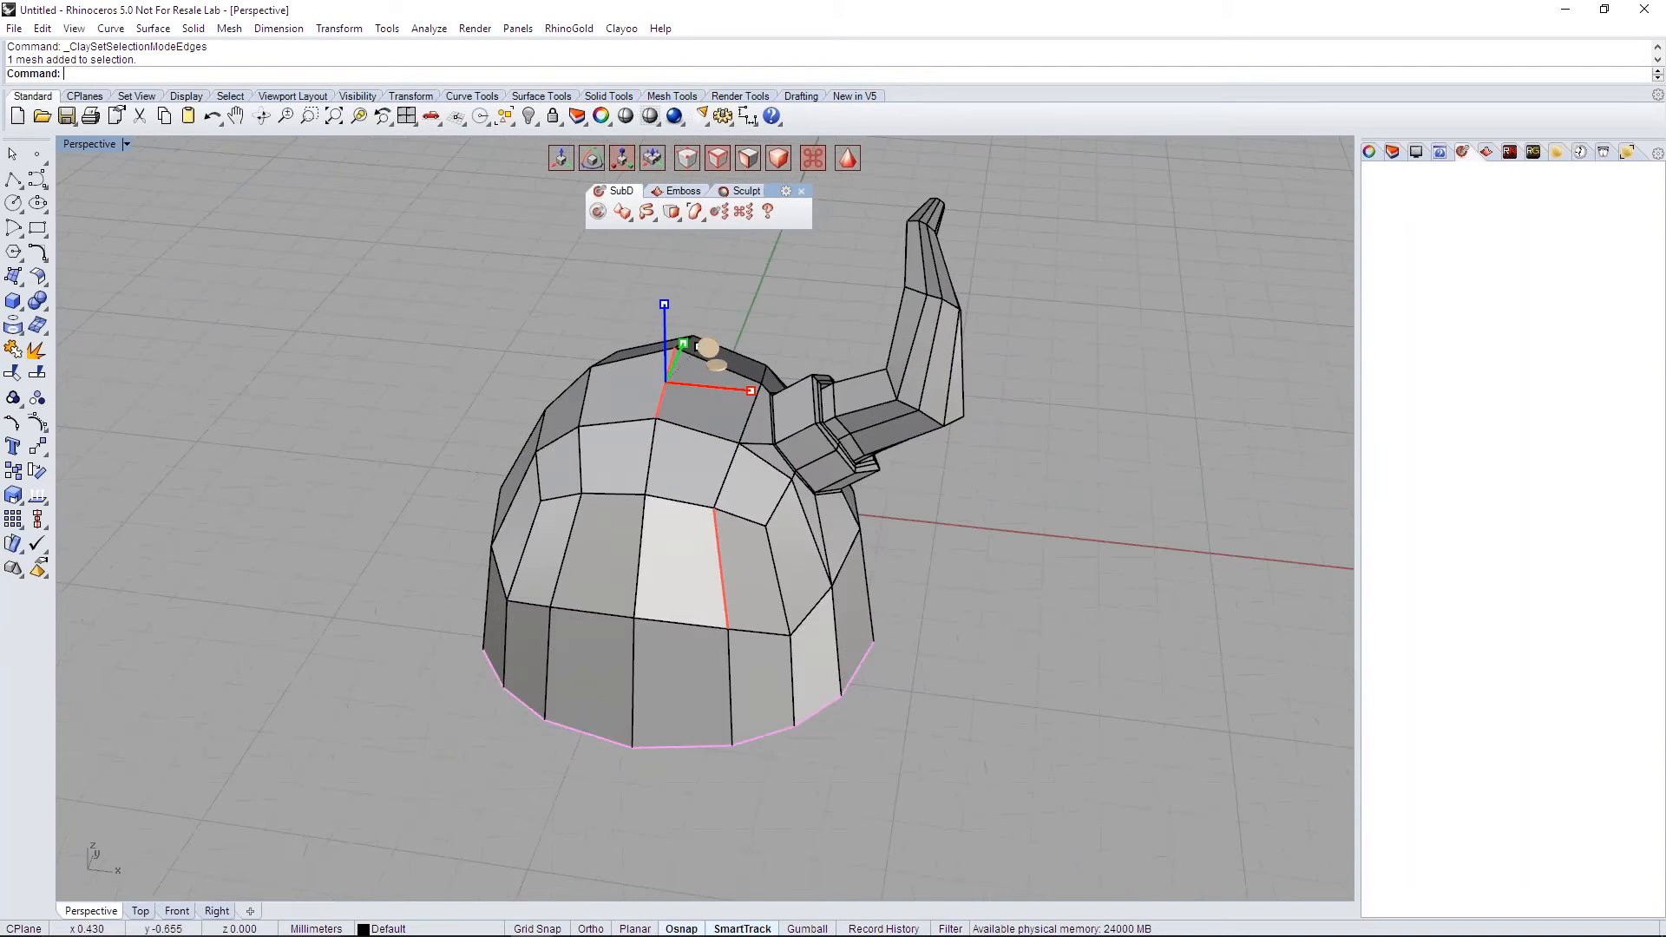
{"action": "scroll", "coordinate": [655, 377], "scroll_direction": "up", "scroll_amount": 6}
{"action": "scroll", "coordinate": [690, 465], "scroll_direction": "down", "scroll_amount": 2}
{"action": "right_click_drag", "start_coordinate": [714, 584], "coordinate": [736, 513], "text": "shift"}
{"action": "key", "text": "l"}
Step: Split both sides of the central edge loop to create a narrow band over the dome, keeping the central edge
{"action": "type", "text": "ss"}
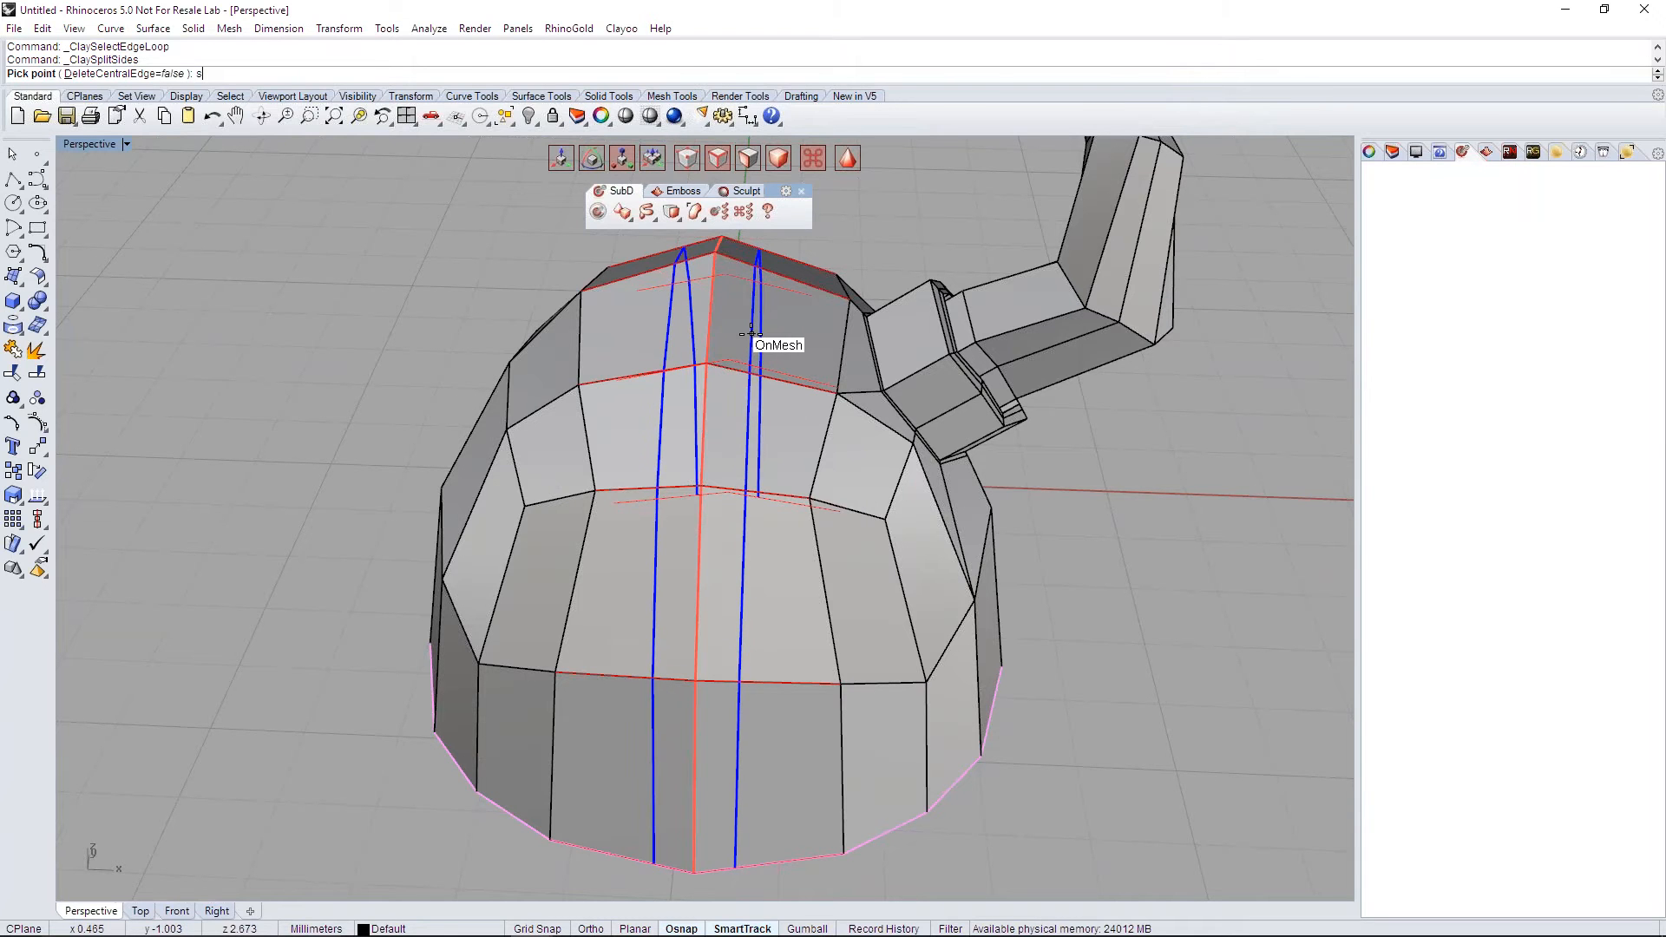
{"action": "left_click", "coordinate": [746, 333]}
{"action": "right_click_drag", "start_coordinate": [901, 491], "coordinate": [929, 483]}
{"action": "left_click", "coordinate": [1045, 488]}
Step: Divide the dome with a horizontal edge loop just above its open lower rim
{"action": "right_click_drag", "start_coordinate": [1045, 491], "coordinate": [998, 508]}
{"action": "right_click_drag", "start_coordinate": [765, 663], "coordinate": [847, 595]}
{"action": "type", "text": "divi"}
{"action": "type", "text": "d"}
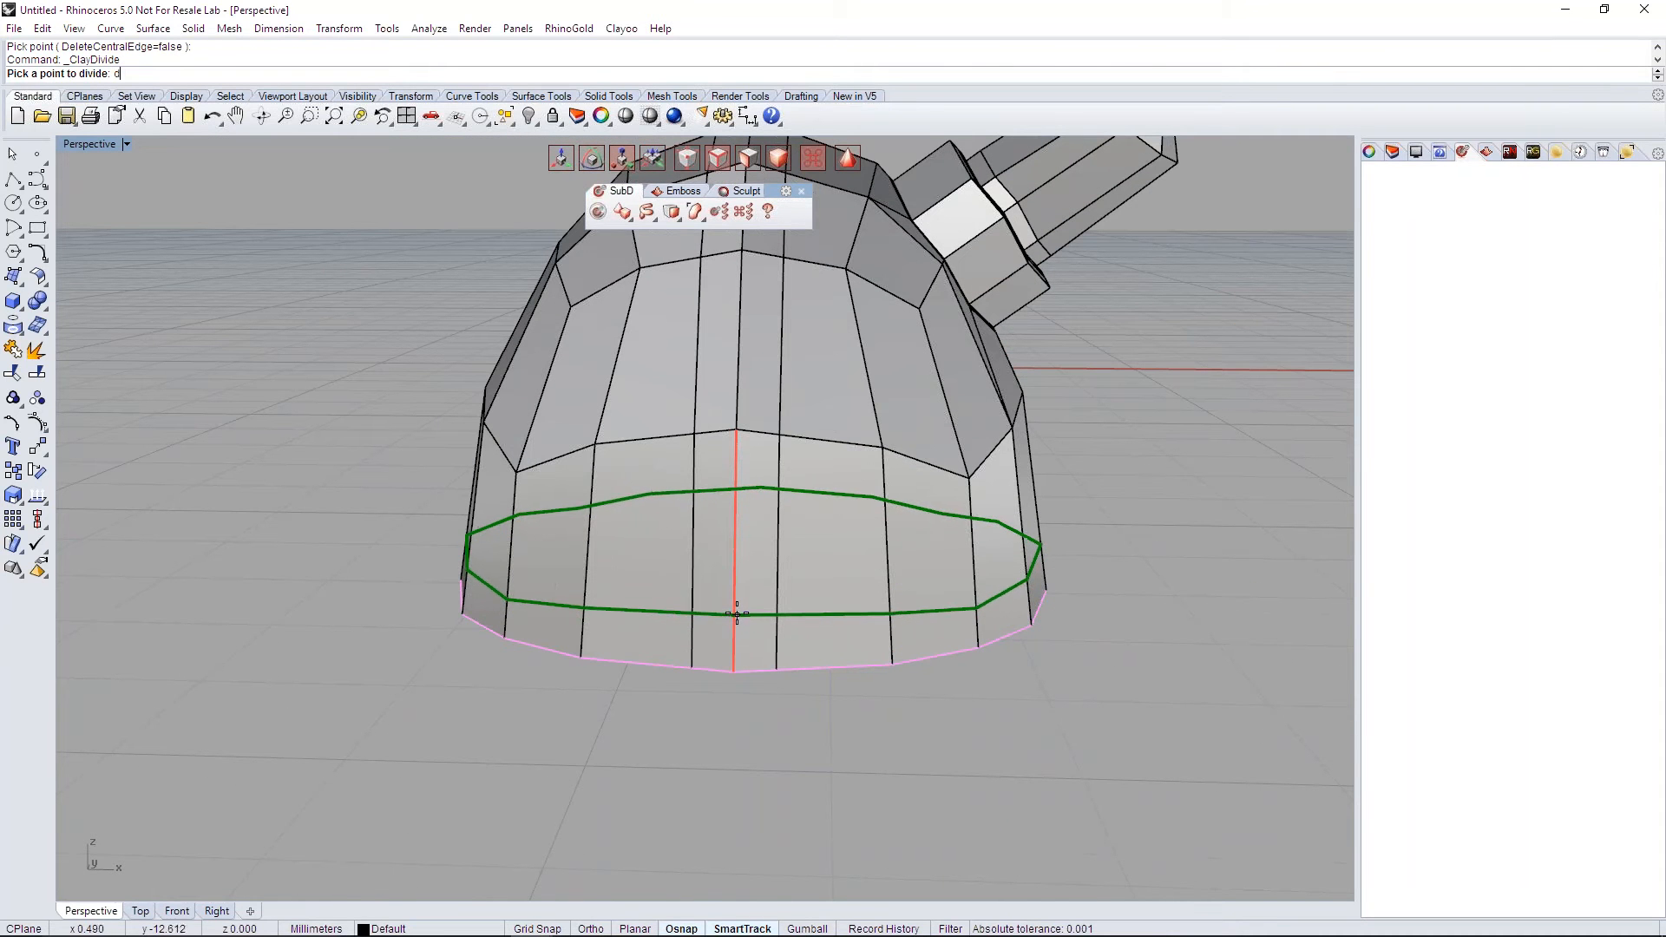
{"action": "left_click", "coordinate": [737, 622]}
{"action": "right_click_drag", "start_coordinate": [877, 649], "coordinate": [841, 631]}
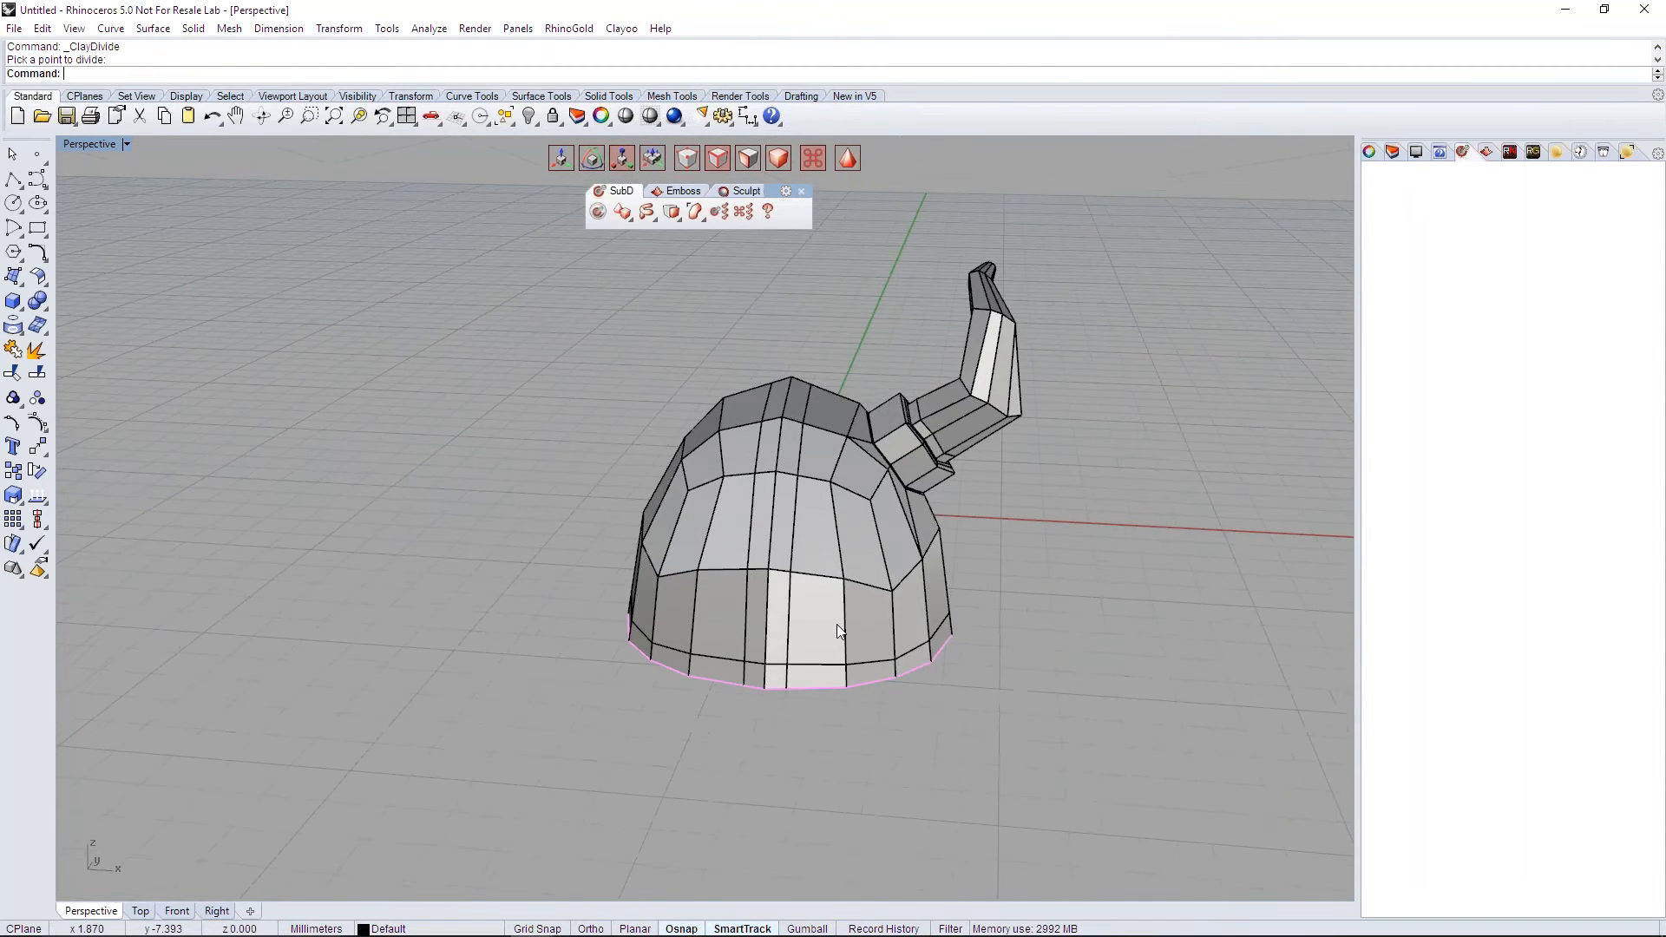
Step: Select the faces of the lower rim band and the central strip over the dome by extending two rim faces in U and V
{"action": "scroll", "coordinate": [837, 627], "scroll_direction": "up", "scroll_amount": 4}
{"action": "left_click", "coordinate": [777, 704]}
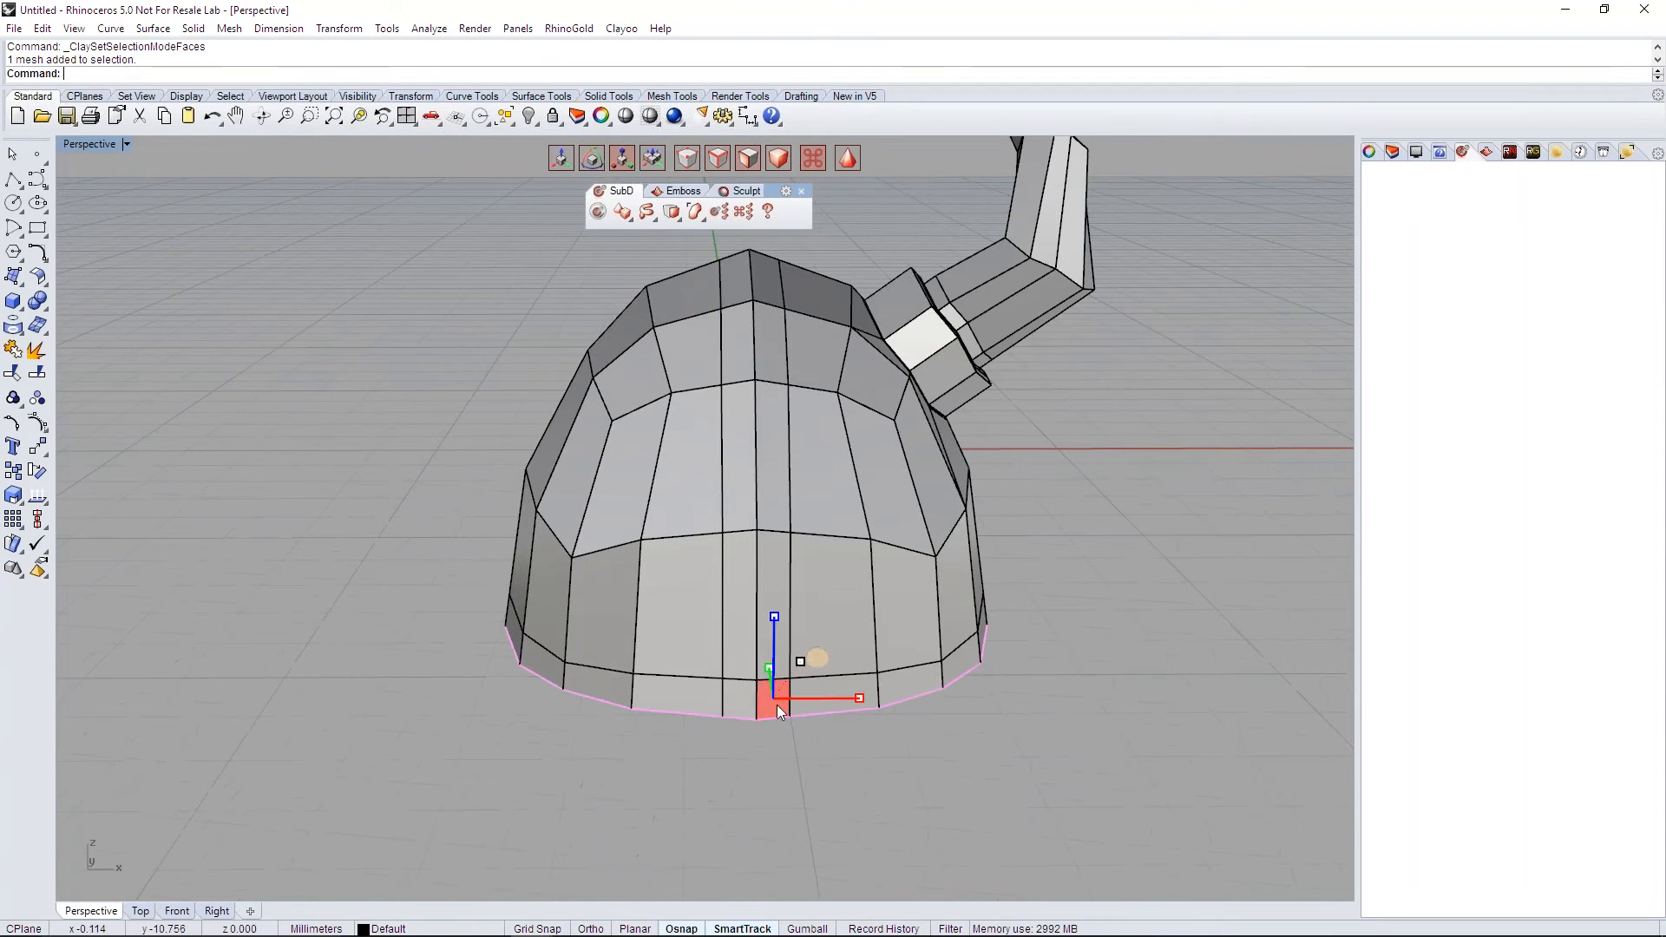
{"action": "left_click", "coordinate": [743, 704], "text": "shift"}
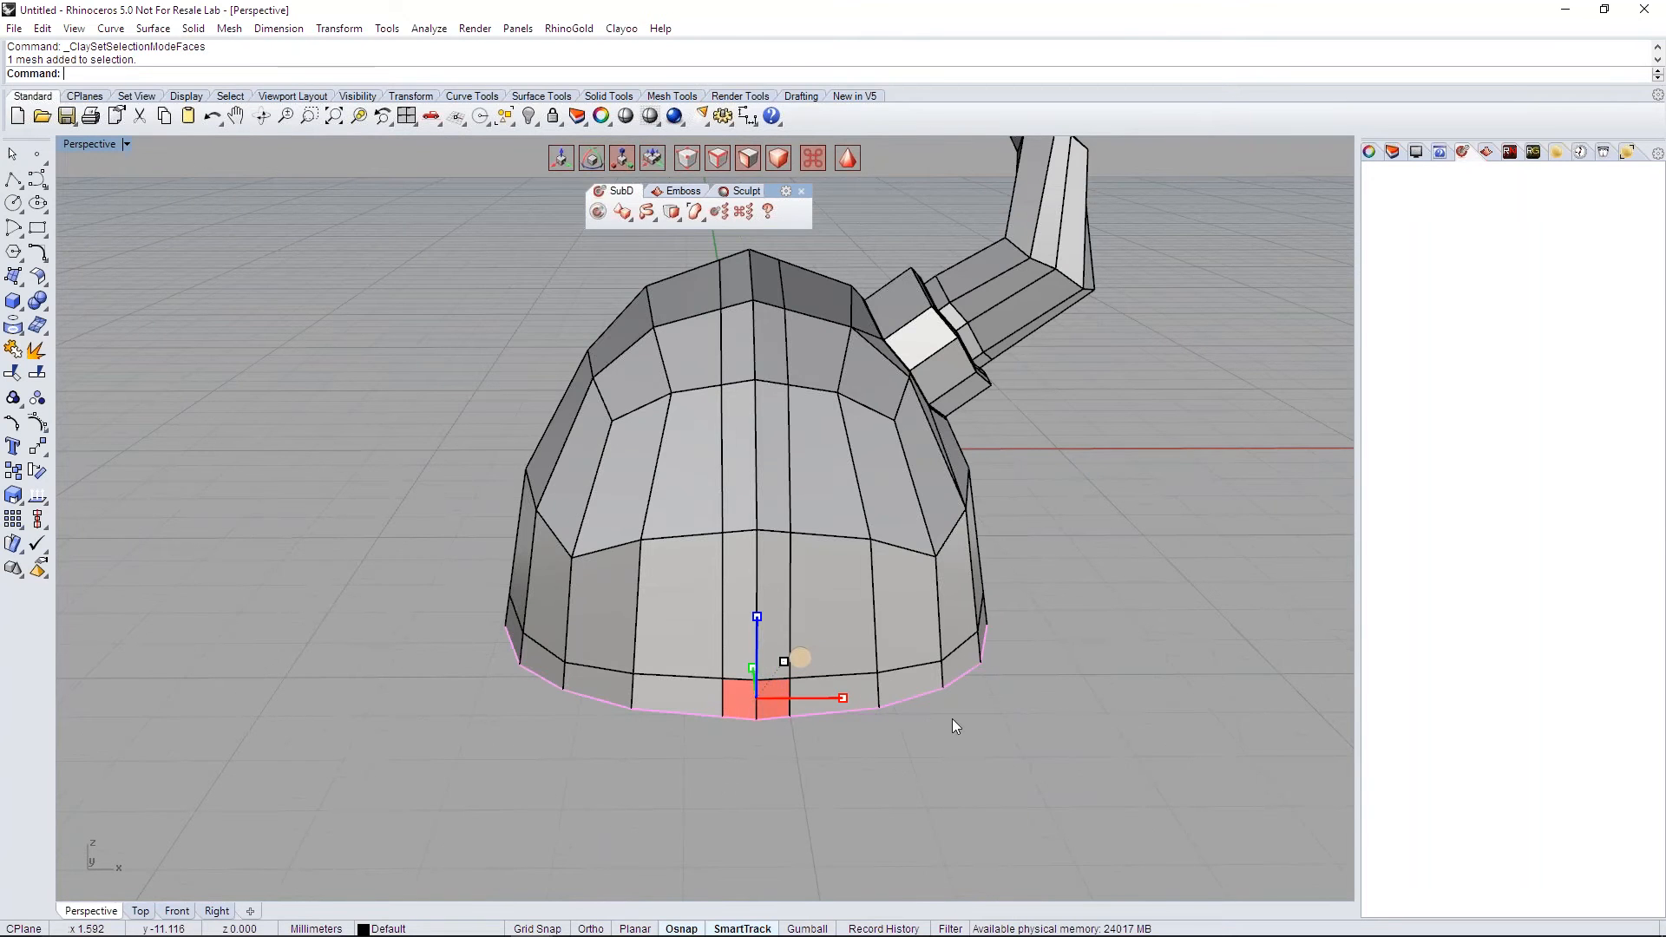
{"action": "right_click_drag", "start_coordinate": [951, 719], "coordinate": [806, 691]}
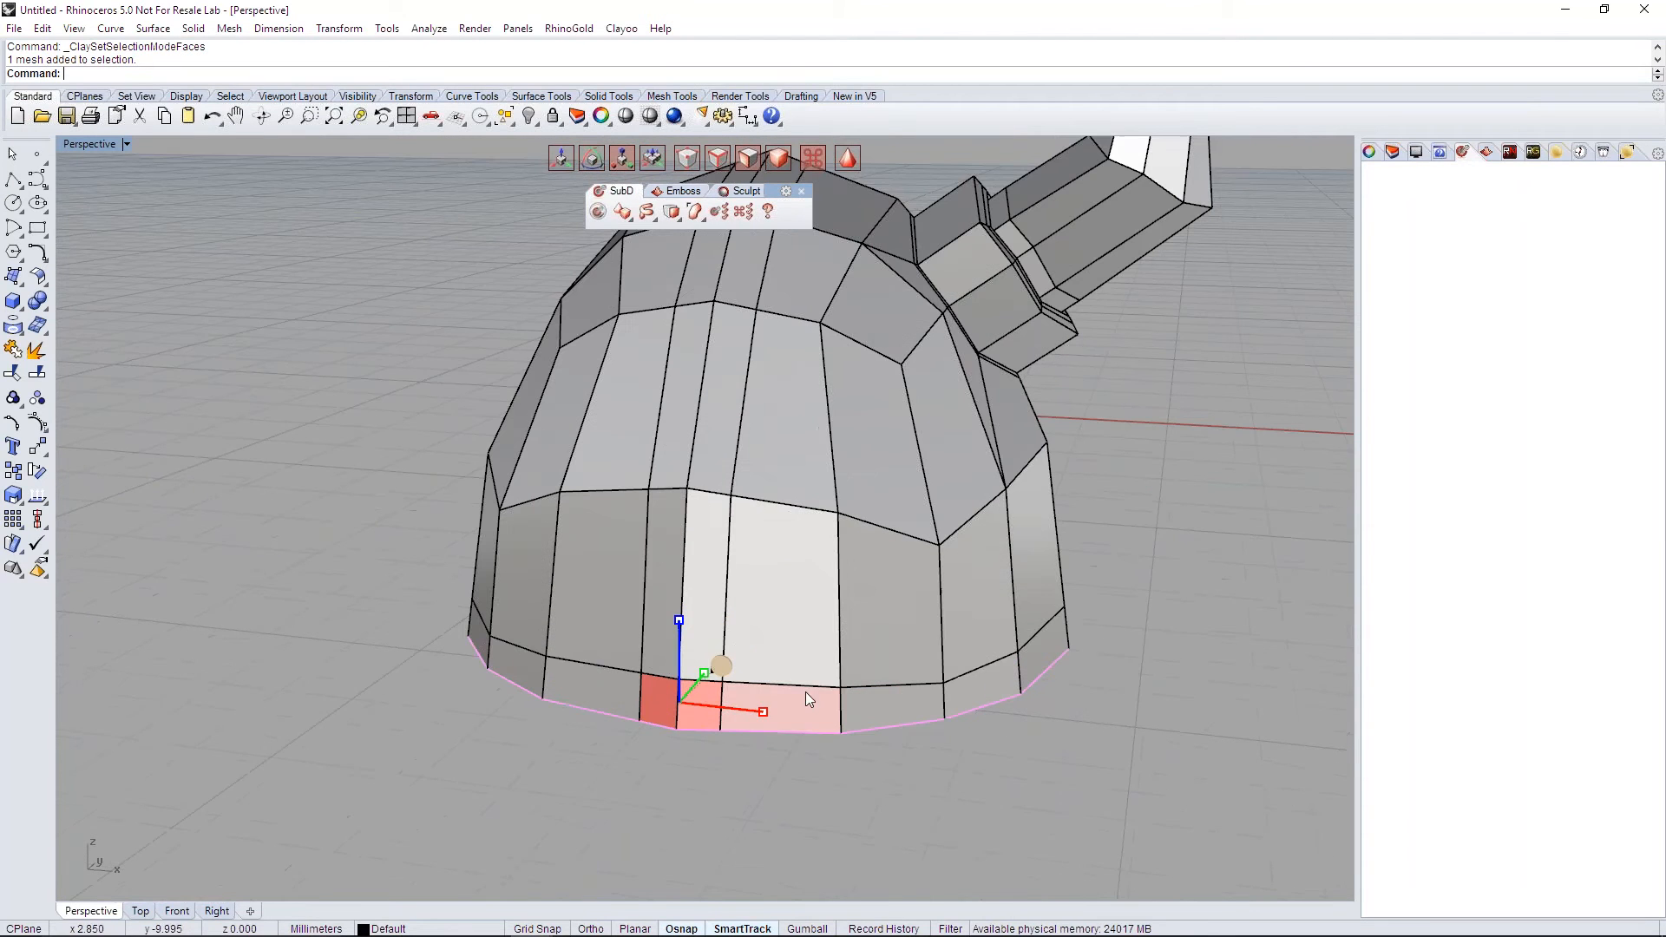
{"action": "key", "text": "u"}
{"action": "key", "text": "v"}
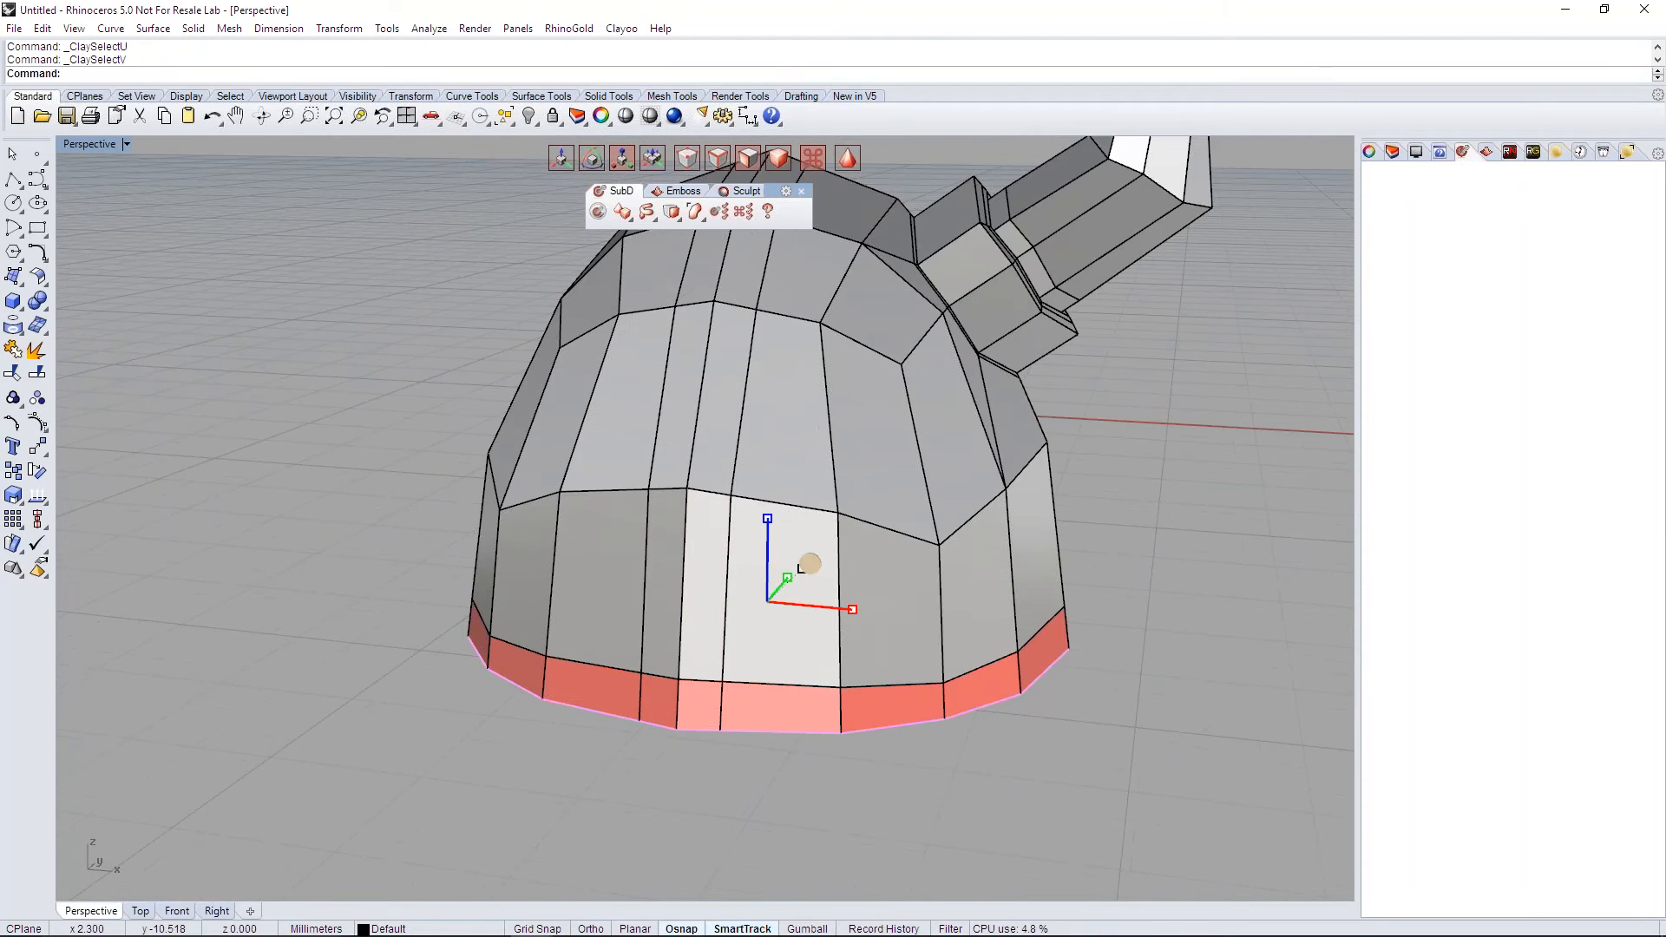
{"action": "right_click_drag", "start_coordinate": [1085, 582], "coordinate": [627, 736]}
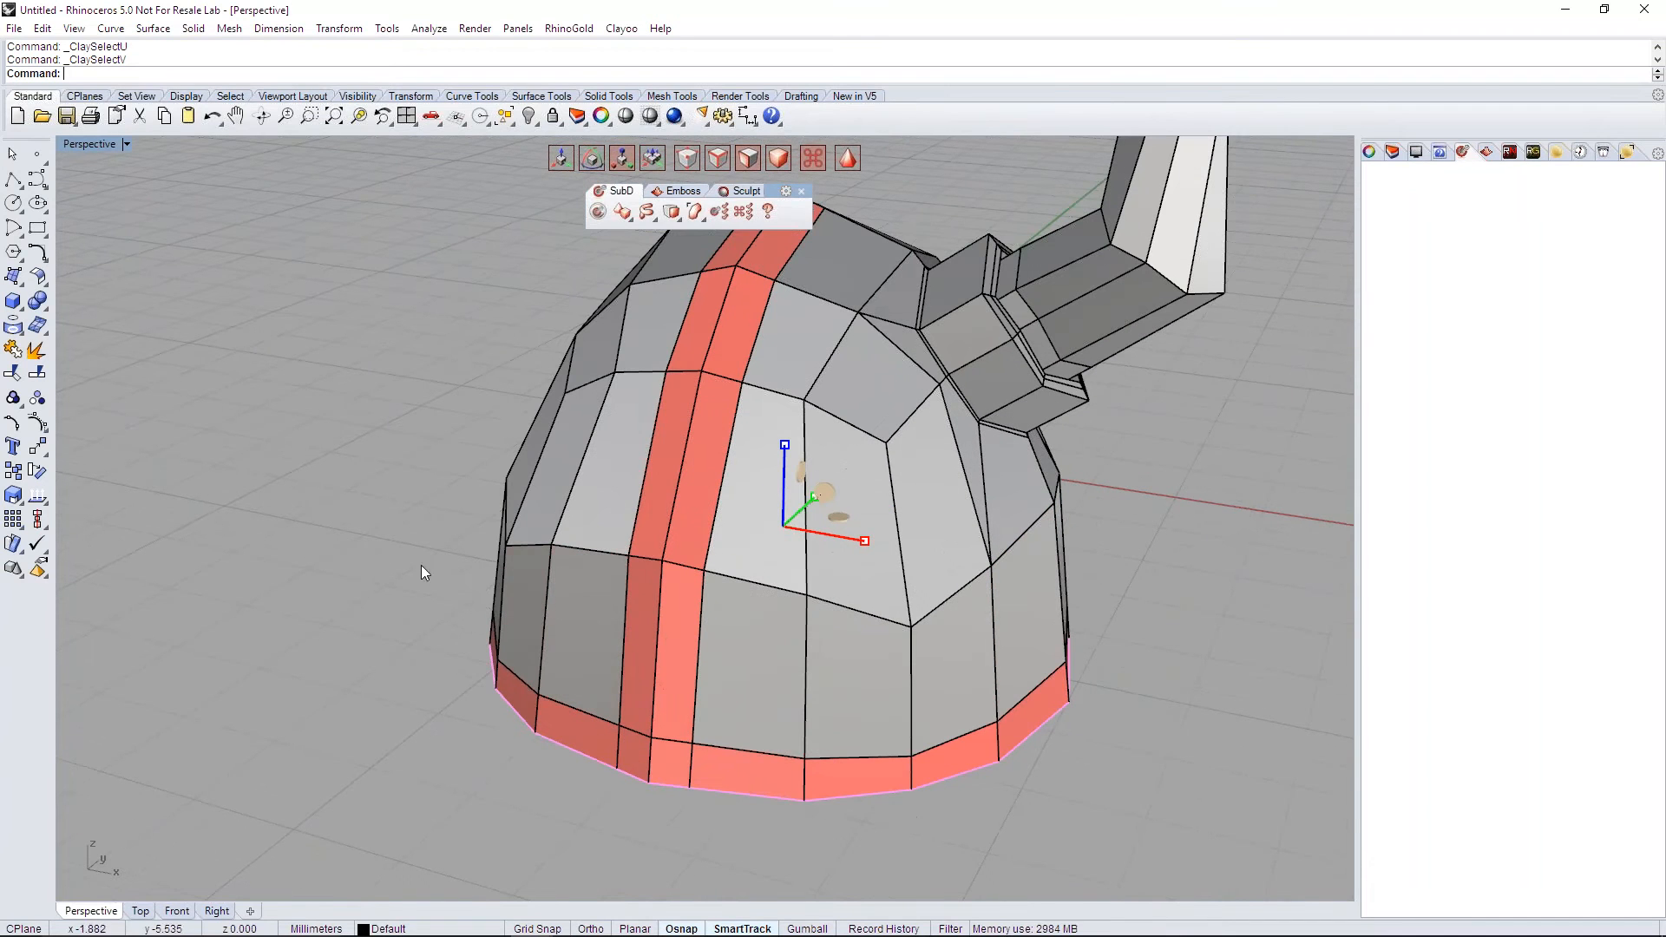
Step: Extrude the selected rim band and central strip outward by a distance of 0.338 with the ByNormal option enabled
{"action": "key", "text": "e"}
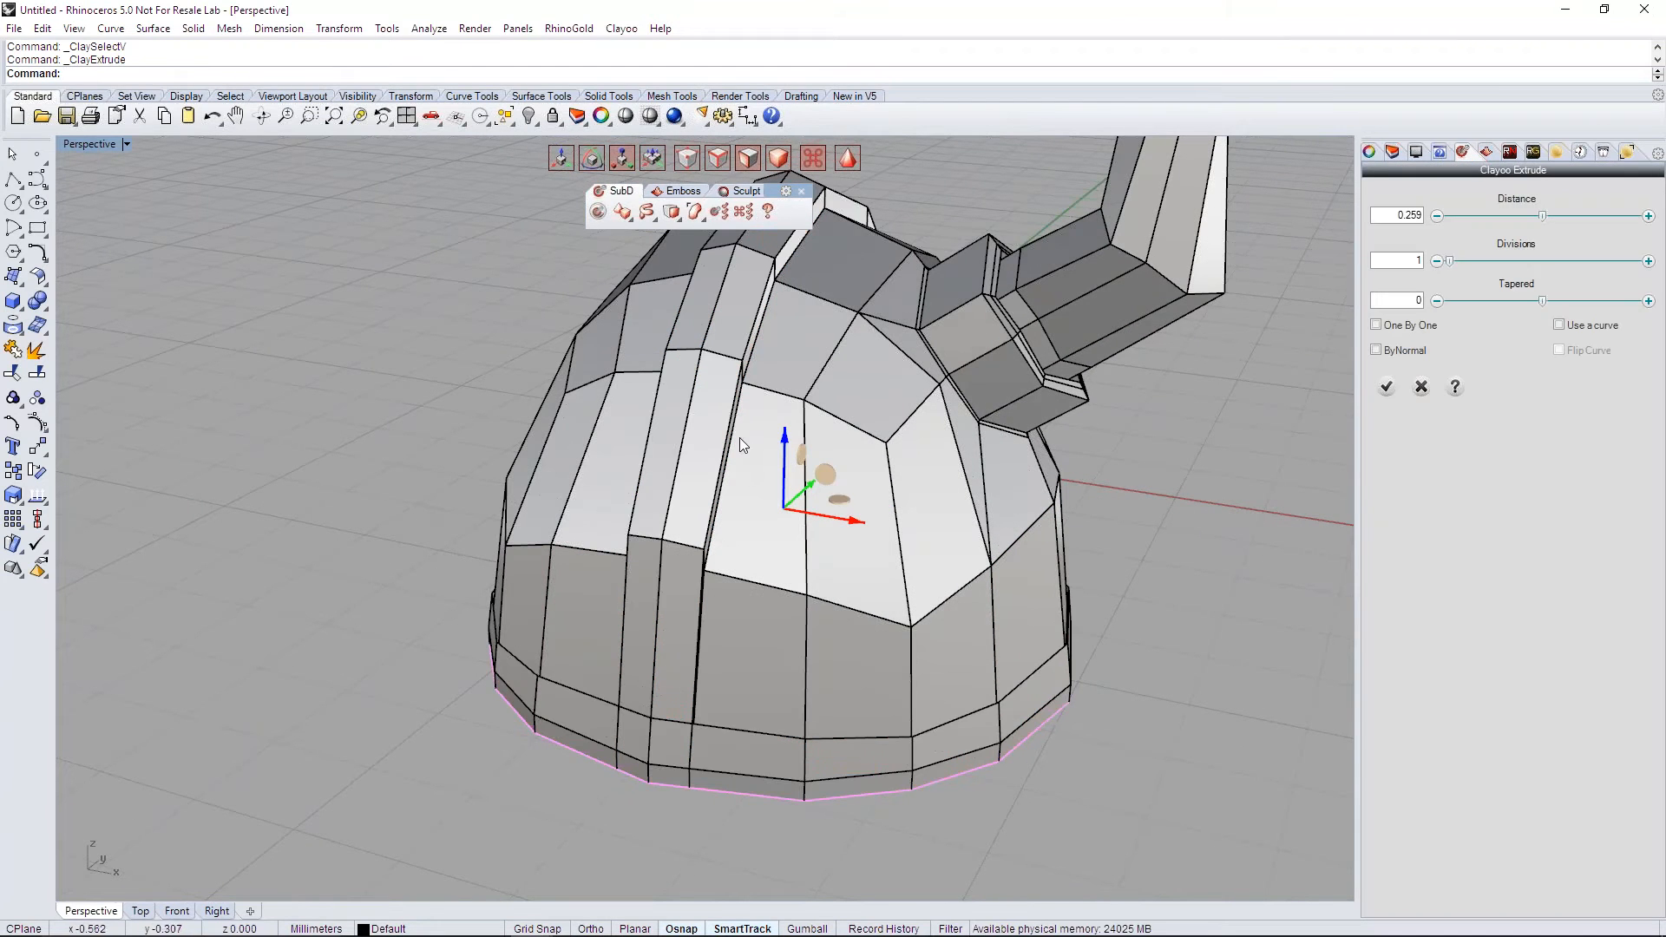
{"action": "right_click_drag", "start_coordinate": [1111, 528], "coordinate": [998, 520]}
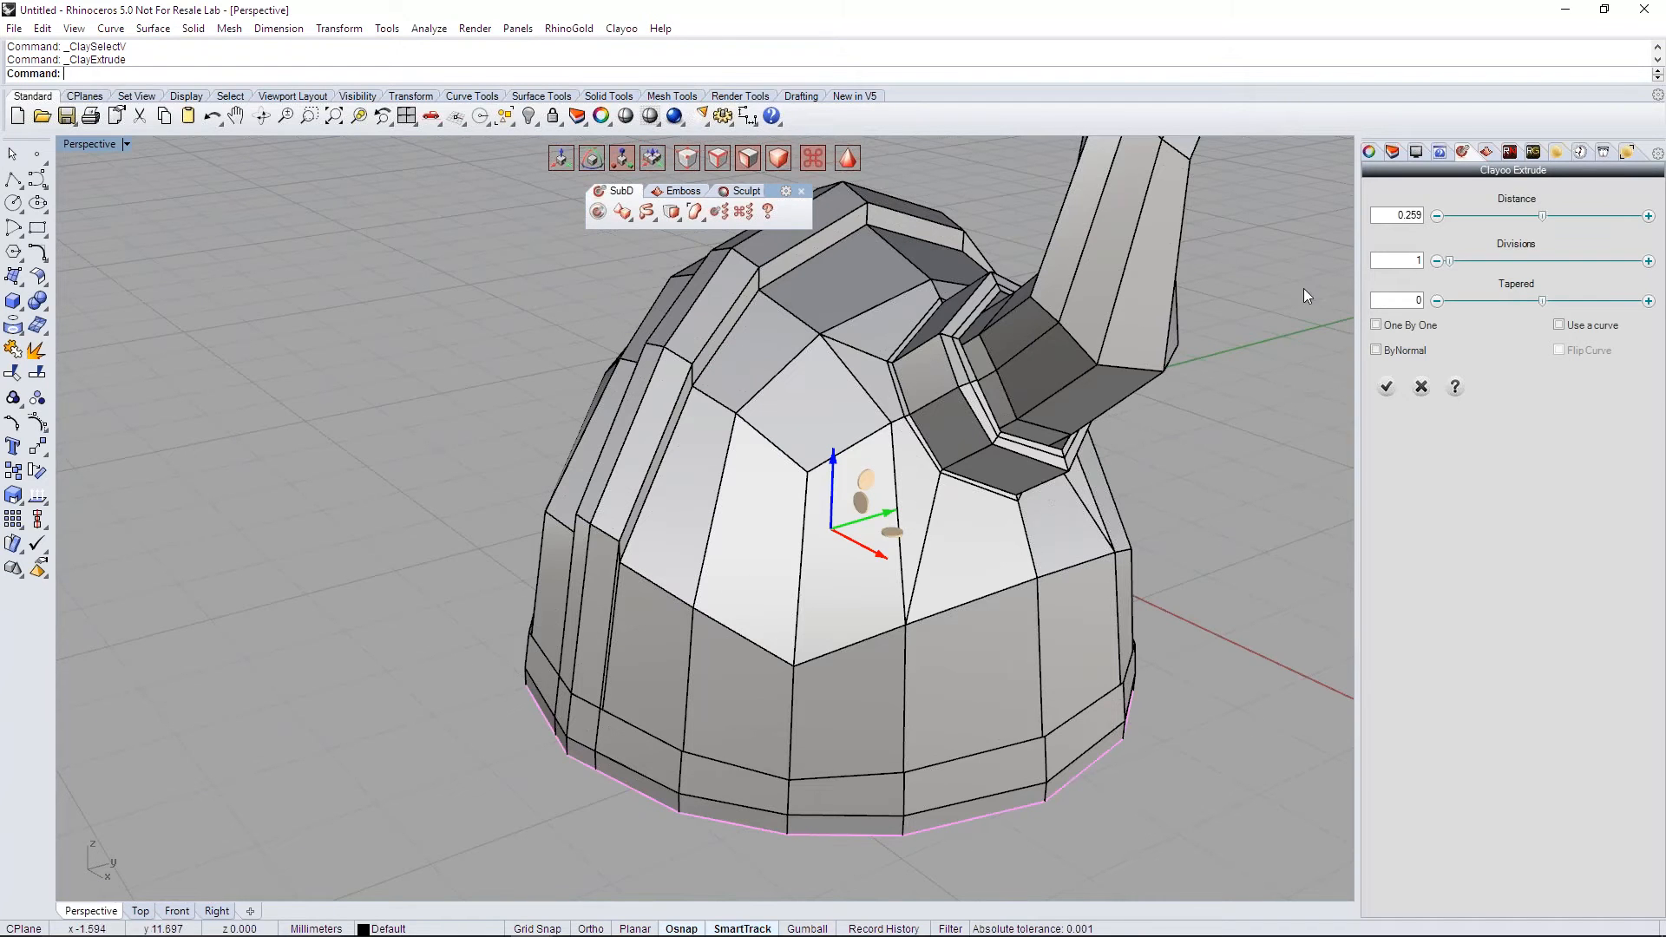
{"action": "left_click", "coordinate": [1405, 351]}
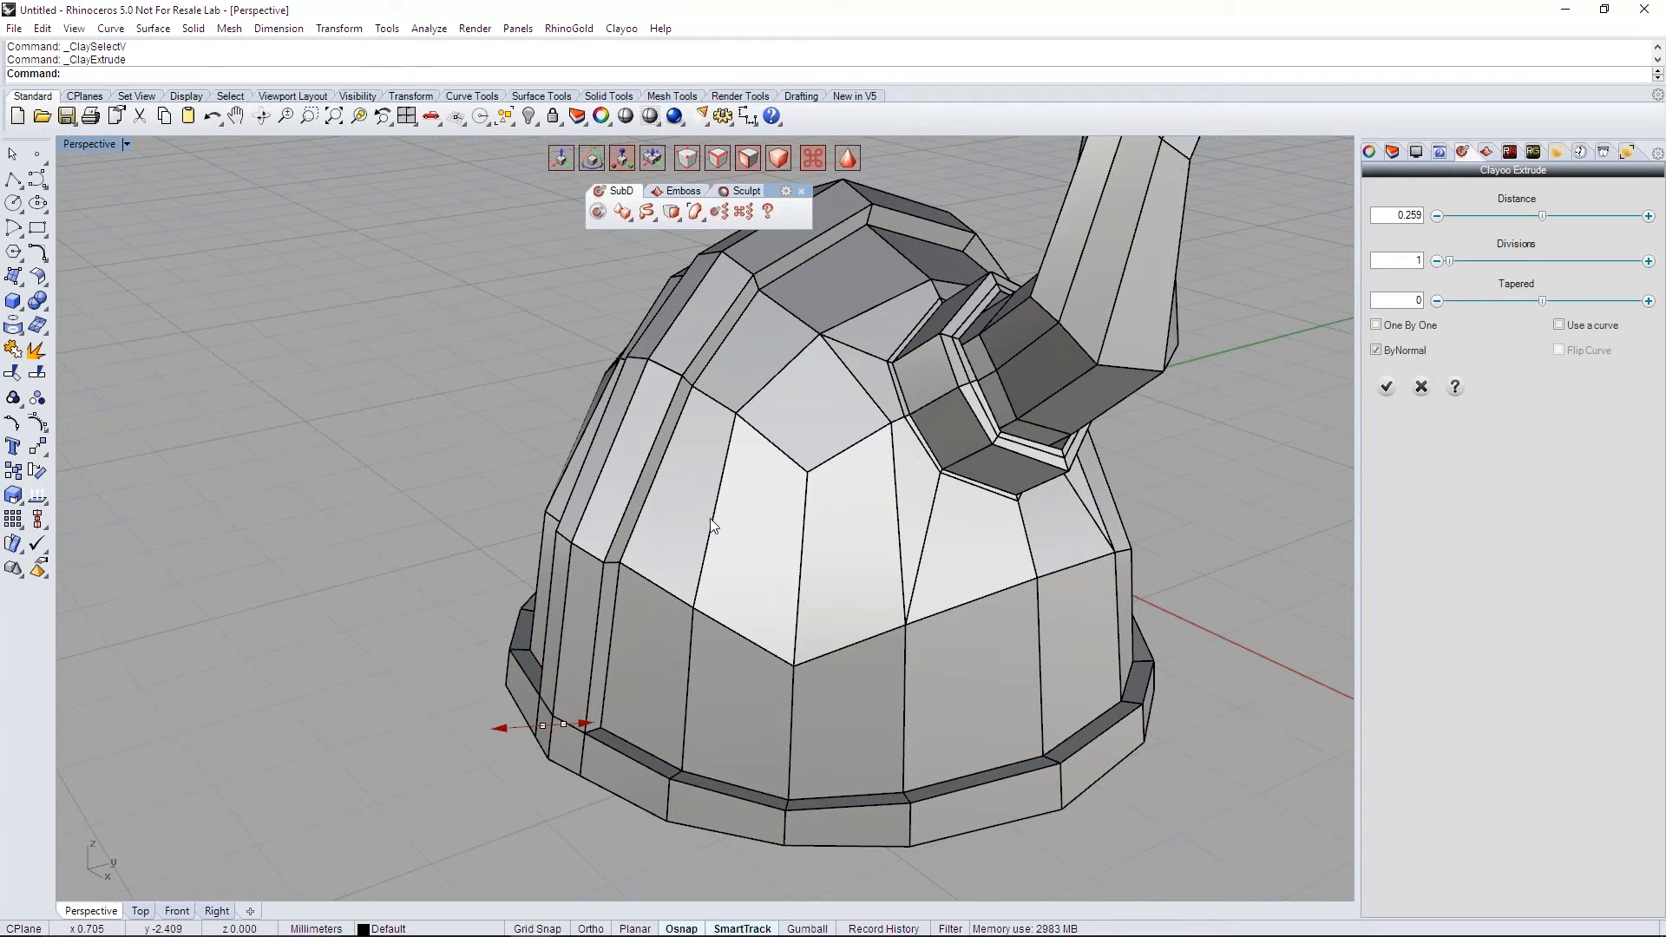
{"action": "mouse_move", "coordinate": [680, 511]}
{"action": "right_mouse_down"}
{"action": "mouse_move", "coordinate": [1012, 476]}
{"action": "mouse_move", "coordinate": [684, 508]}
{"action": "mouse_move", "coordinate": [707, 512]}
{"action": "right_mouse_up"}
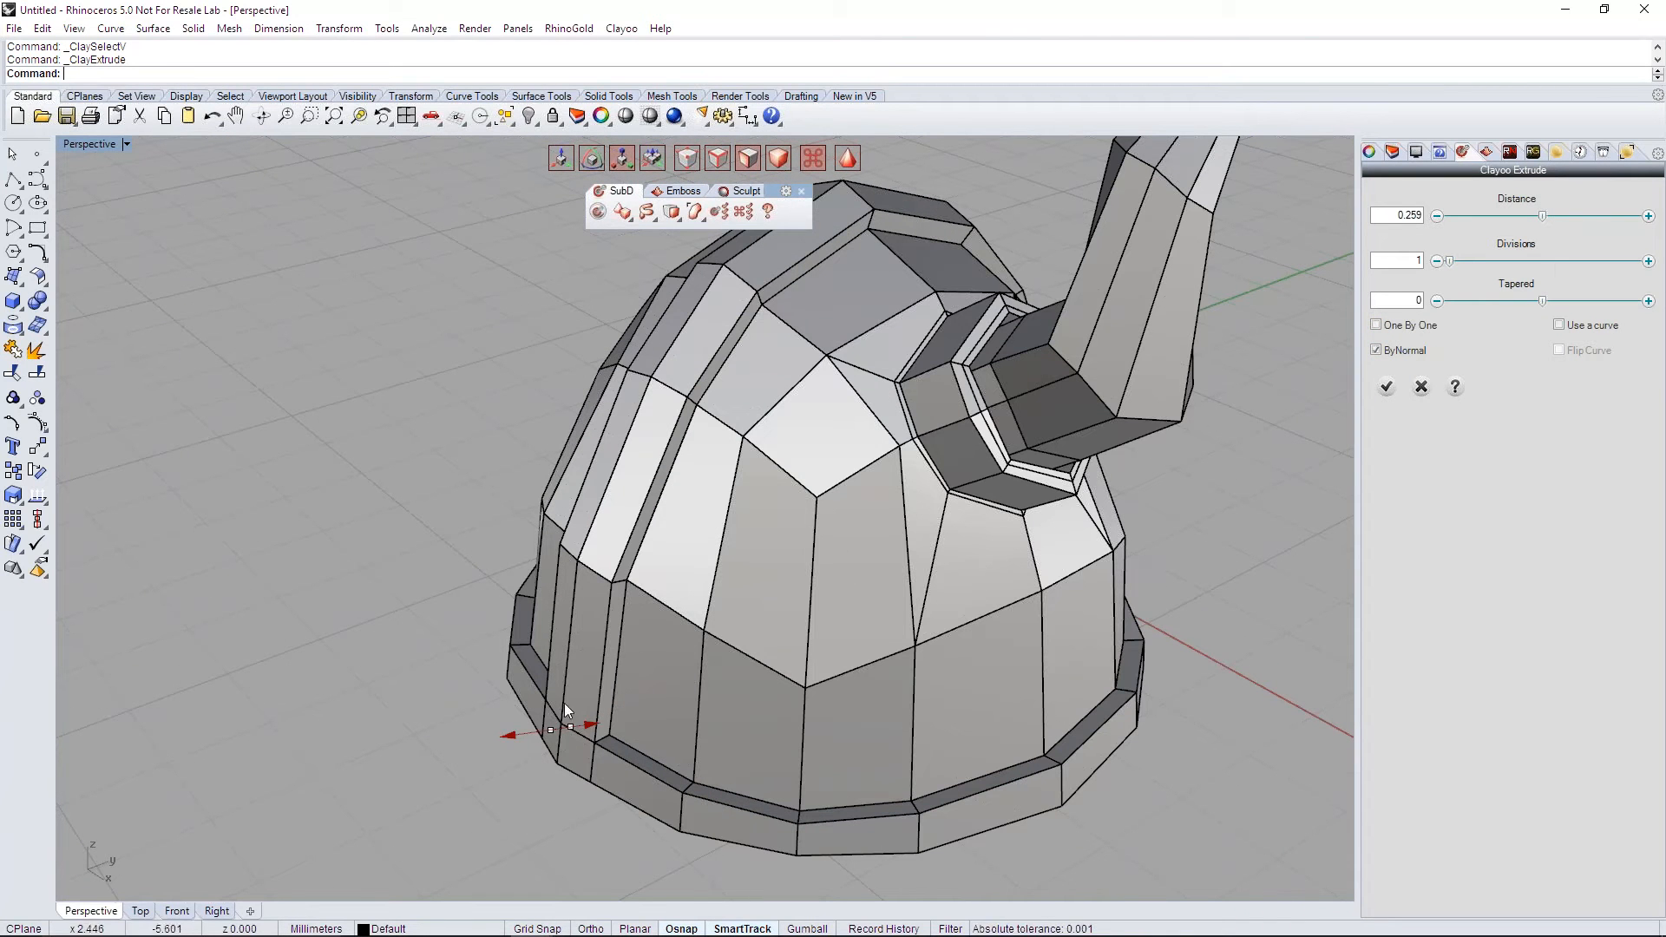
{"action": "left_click_drag", "start_coordinate": [514, 733], "coordinate": [517, 734]}
{"action": "right_click_drag", "start_coordinate": [270, 682], "coordinate": [342, 632]}
{"action": "right_click_drag", "start_coordinate": [731, 458], "coordinate": [656, 450]}
{"action": "left_click", "coordinate": [1386, 388]}
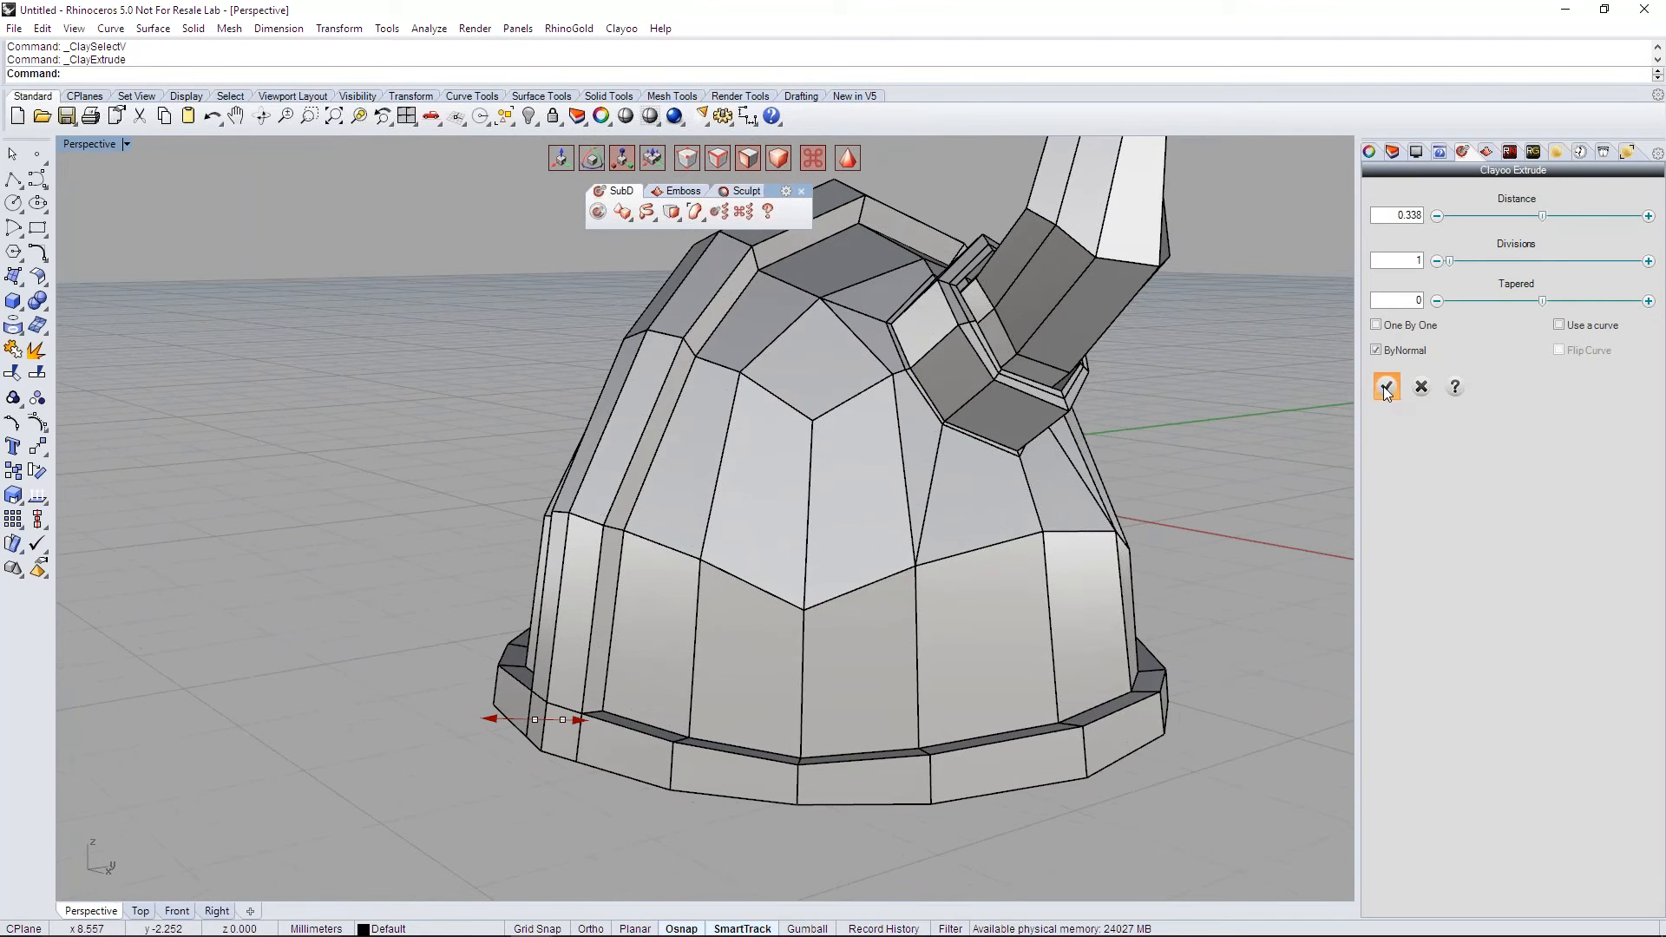
{"action": "right_click_drag", "start_coordinate": [1209, 510], "coordinate": [897, 529]}
{"action": "scroll", "coordinate": [1163, 531], "scroll_direction": "down", "scroll_amount": 4}
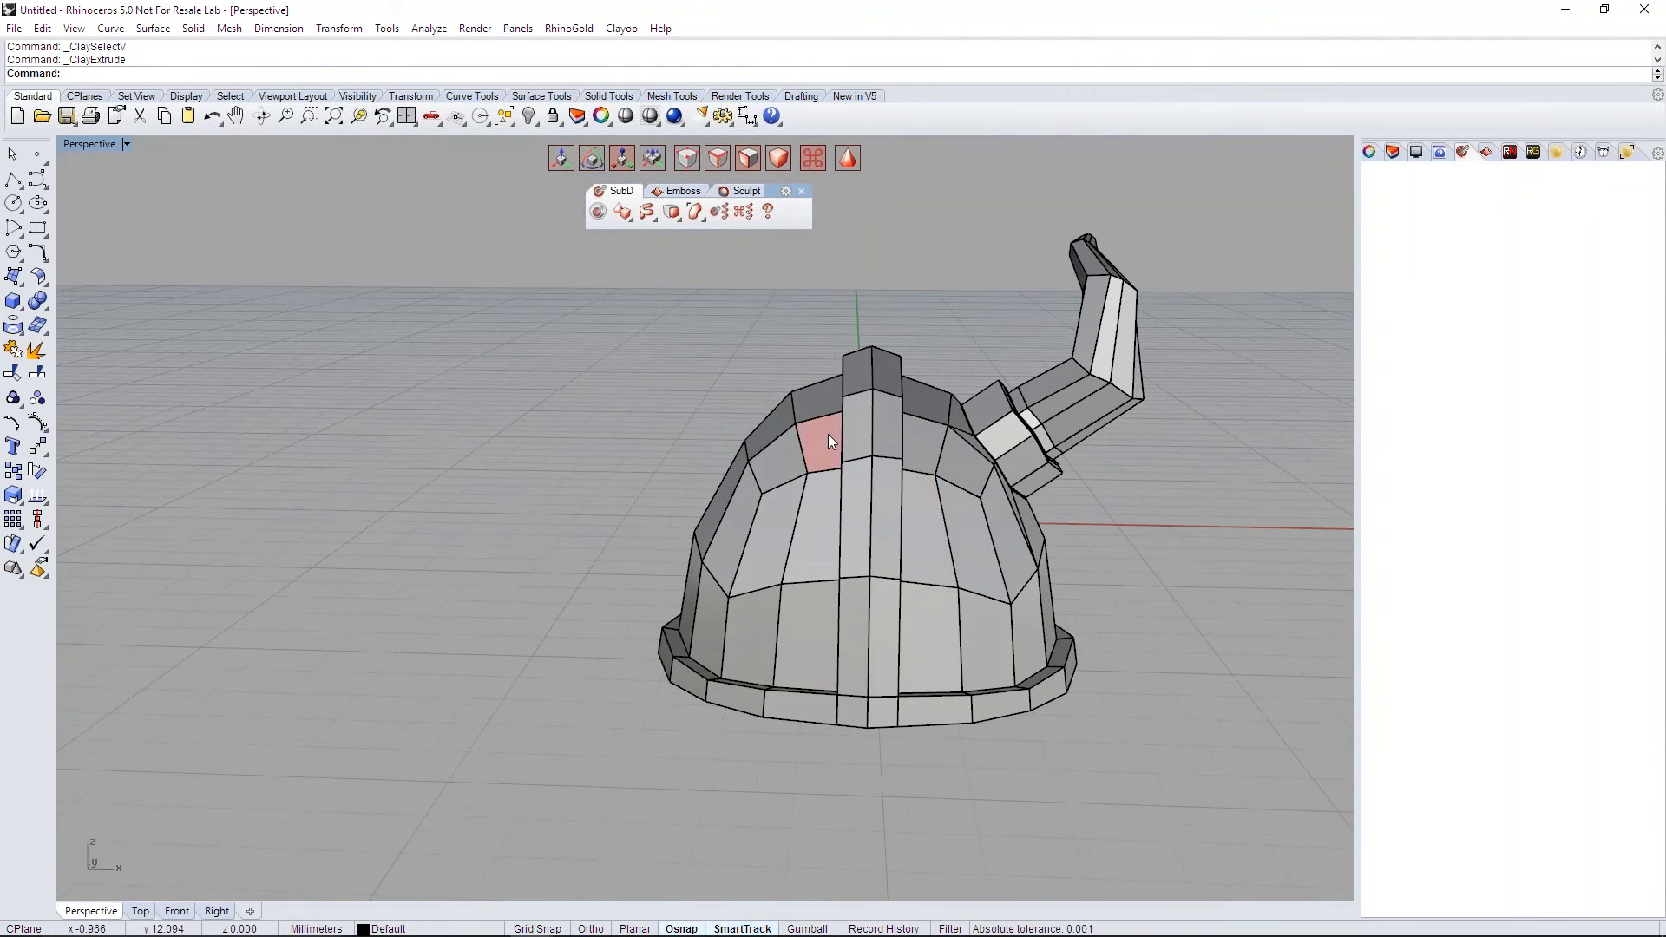
Step: Select the faces of the helmet half without the horn and delete them
{"action": "right_click_drag", "start_coordinate": [888, 488], "coordinate": [773, 494], "text": "shift"}
{"action": "left_click_drag", "start_coordinate": [486, 254], "coordinate": [767, 859]}
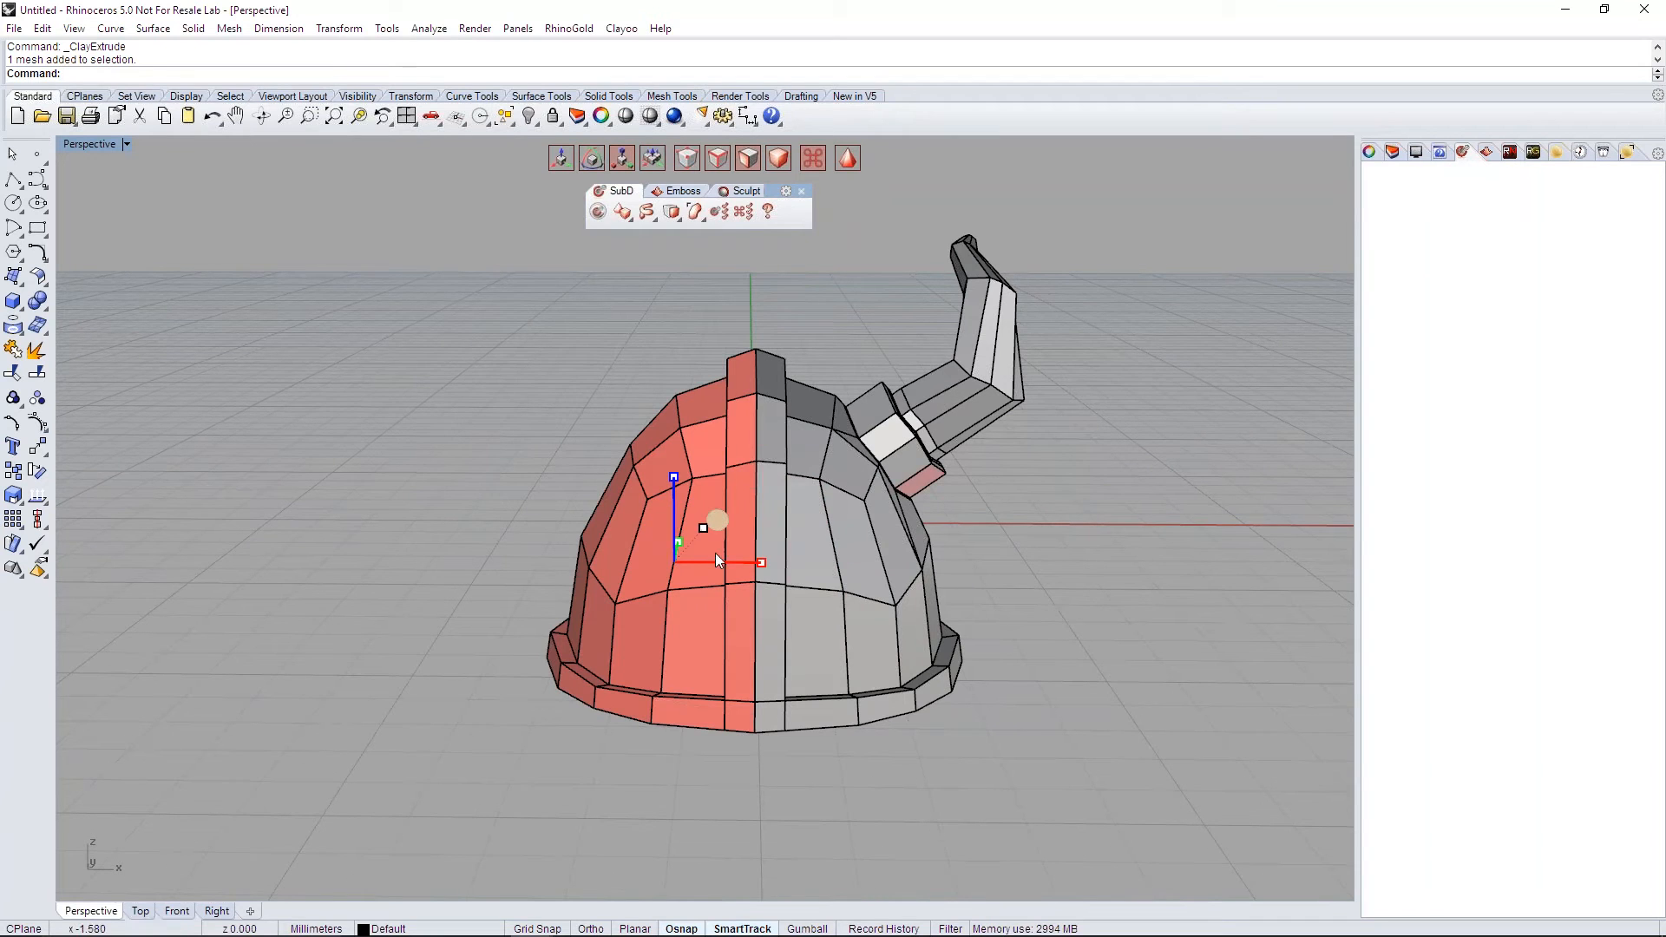
{"action": "right_click_drag", "start_coordinate": [769, 509], "coordinate": [764, 555]}
{"action": "right_click_drag", "start_coordinate": [931, 414], "coordinate": [868, 469]}
{"action": "key", "text": "Delete"}
Step: Apply a Clayoo Symmetry about the X axis to the remaining half-helmet mesh
{"action": "left_click", "coordinate": [851, 491]}
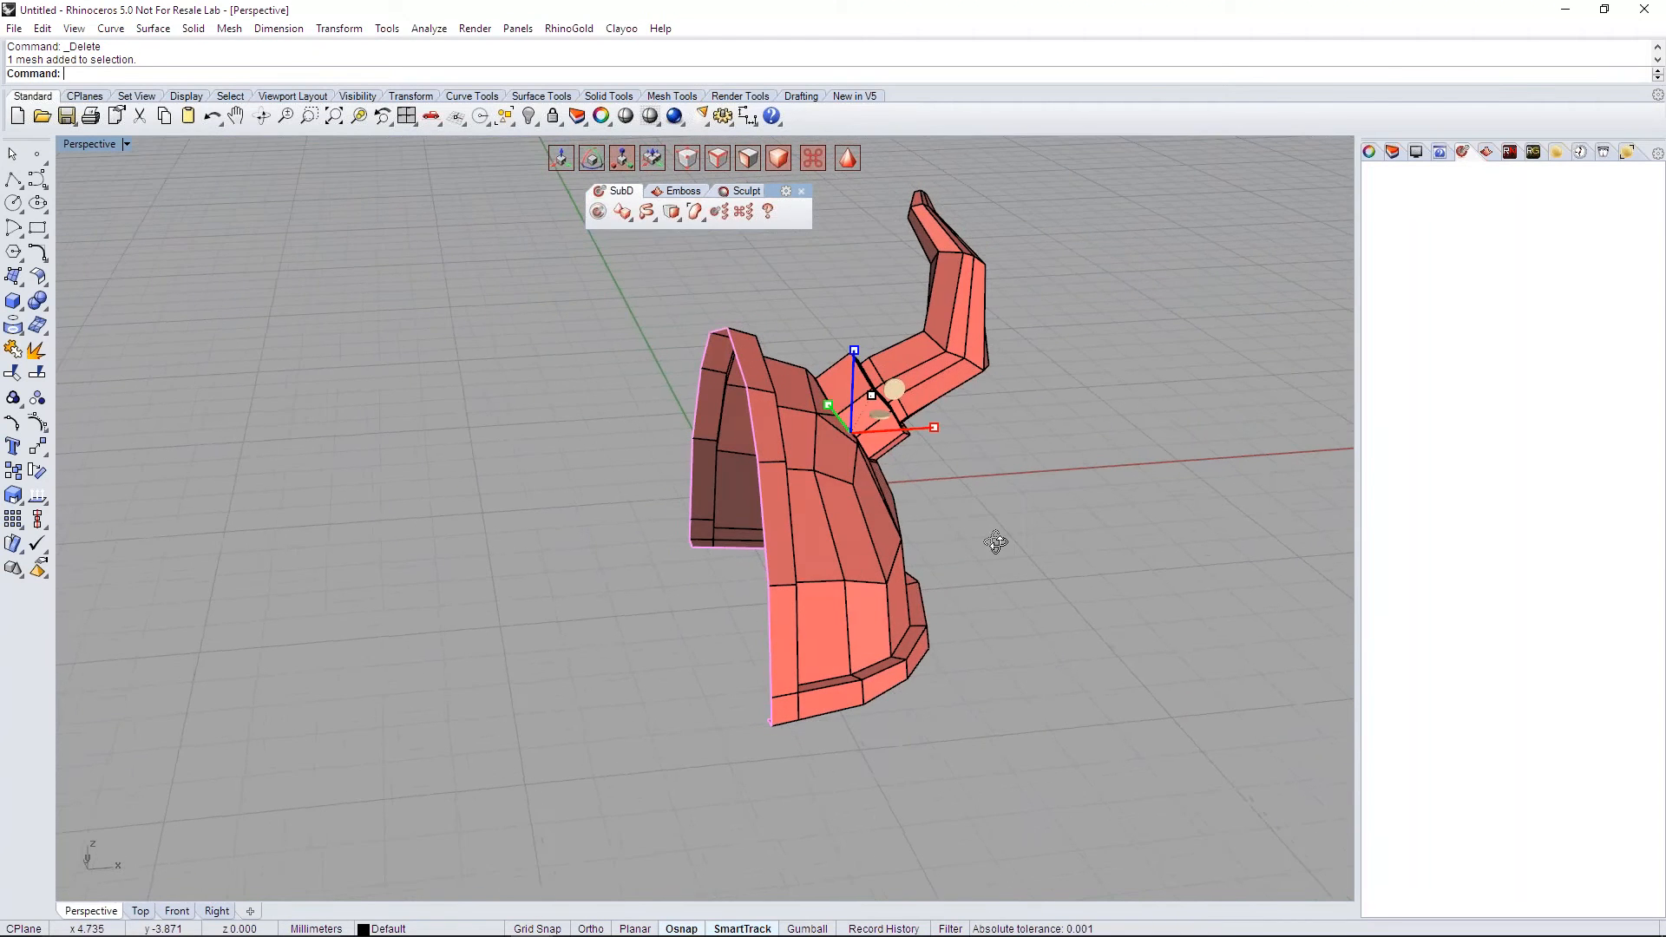
{"action": "right_click_drag", "start_coordinate": [995, 543], "coordinate": [1011, 556]}
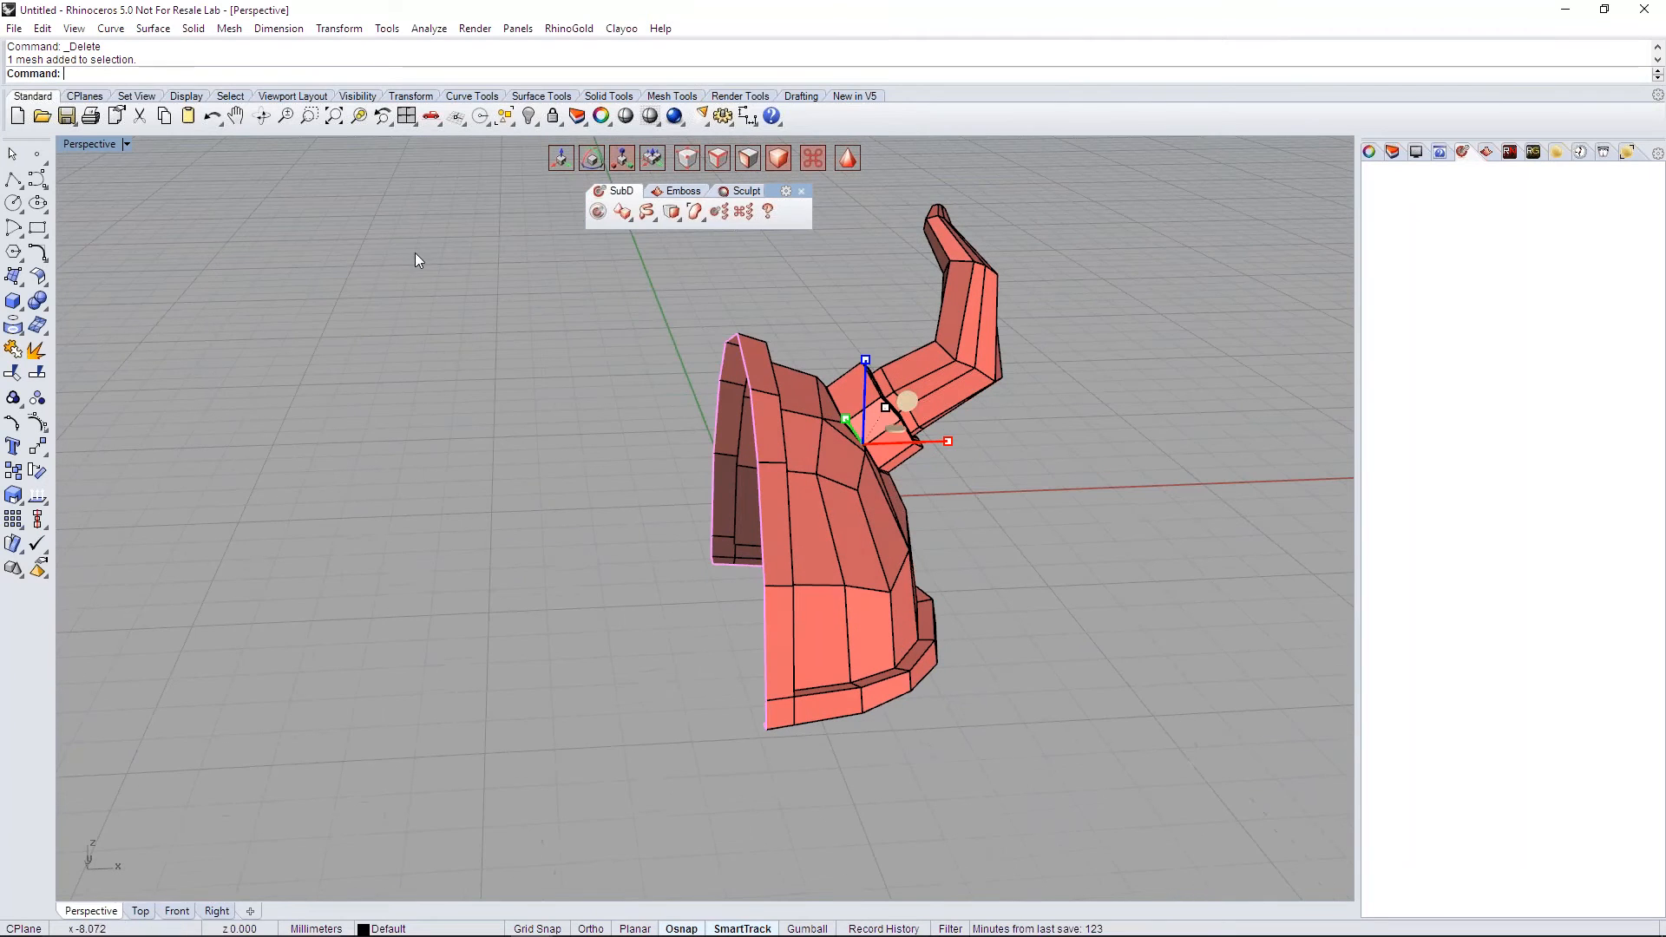
{"action": "left_click", "coordinate": [672, 214]}
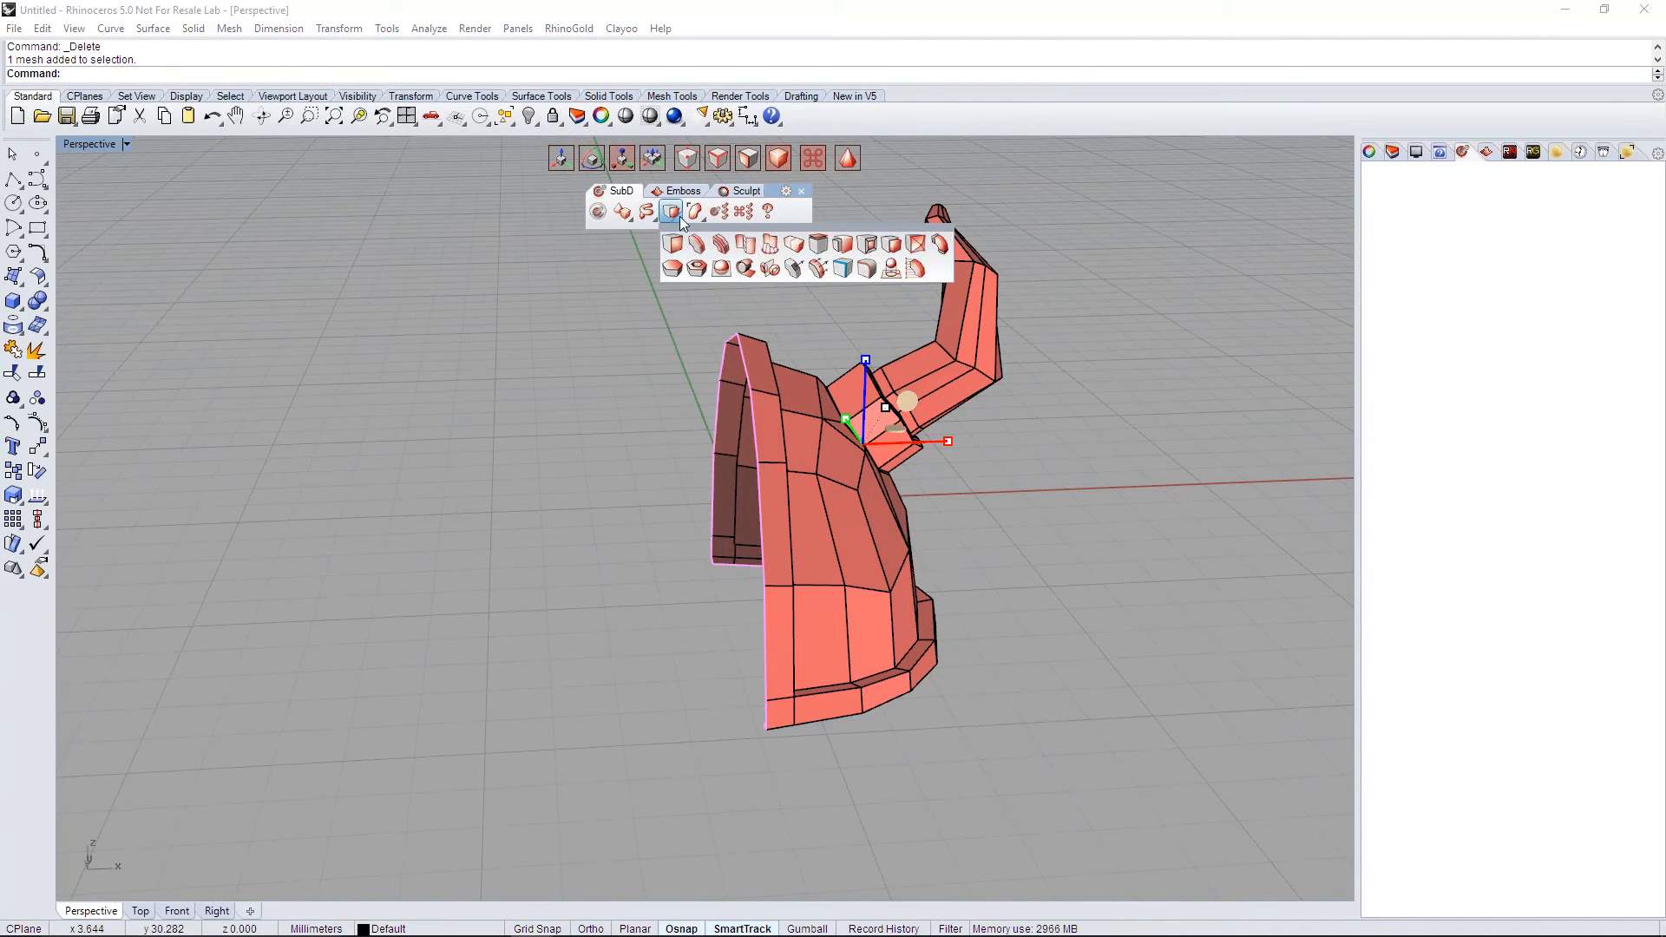
{"action": "left_click", "coordinate": [770, 278]}
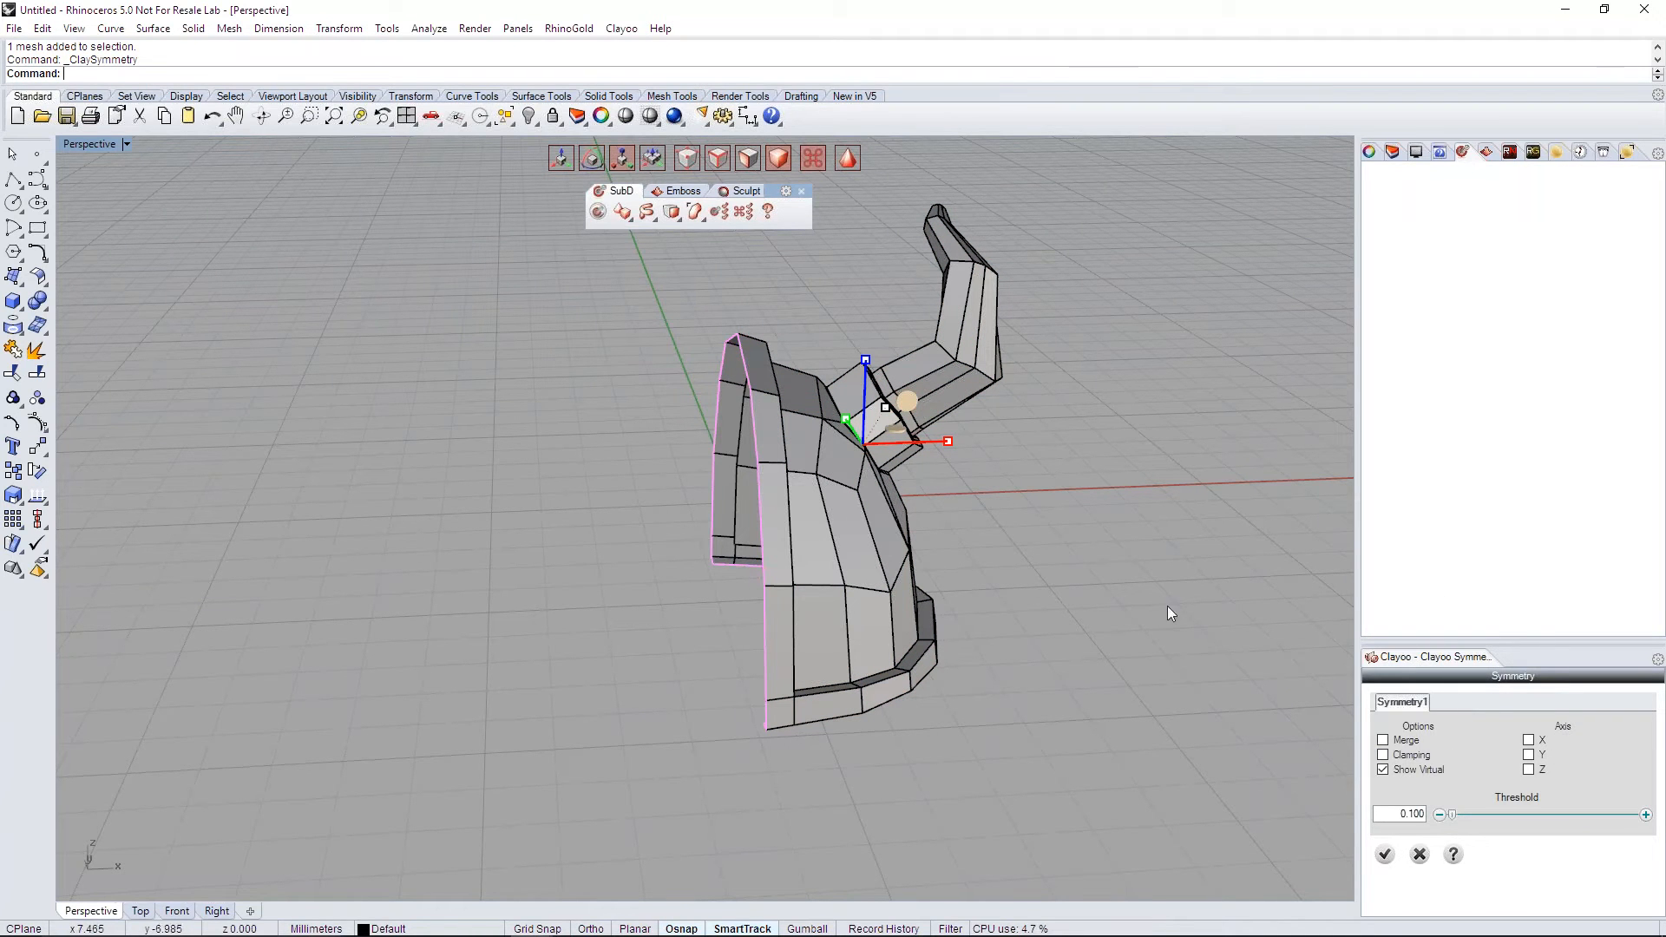
{"action": "left_click", "coordinate": [1530, 739]}
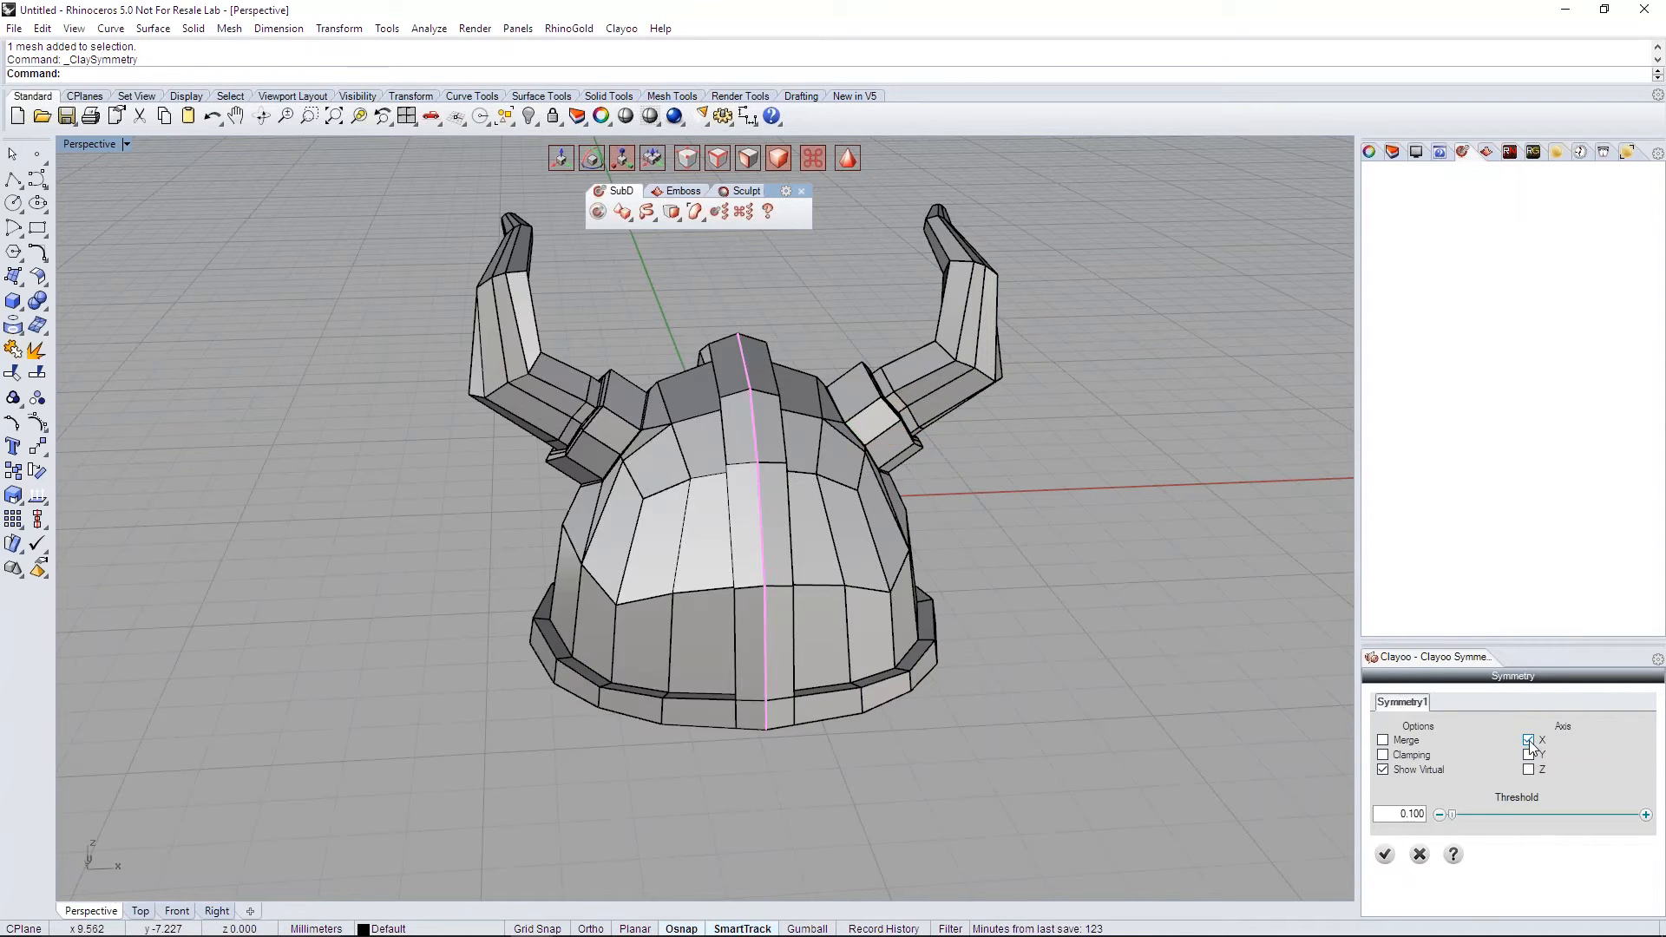
Step: Try the Merge option on the mirrored halves of the helmet
{"action": "right_click_drag", "start_coordinate": [1064, 611], "coordinate": [872, 580]}
{"action": "left_click", "coordinate": [1384, 740]}
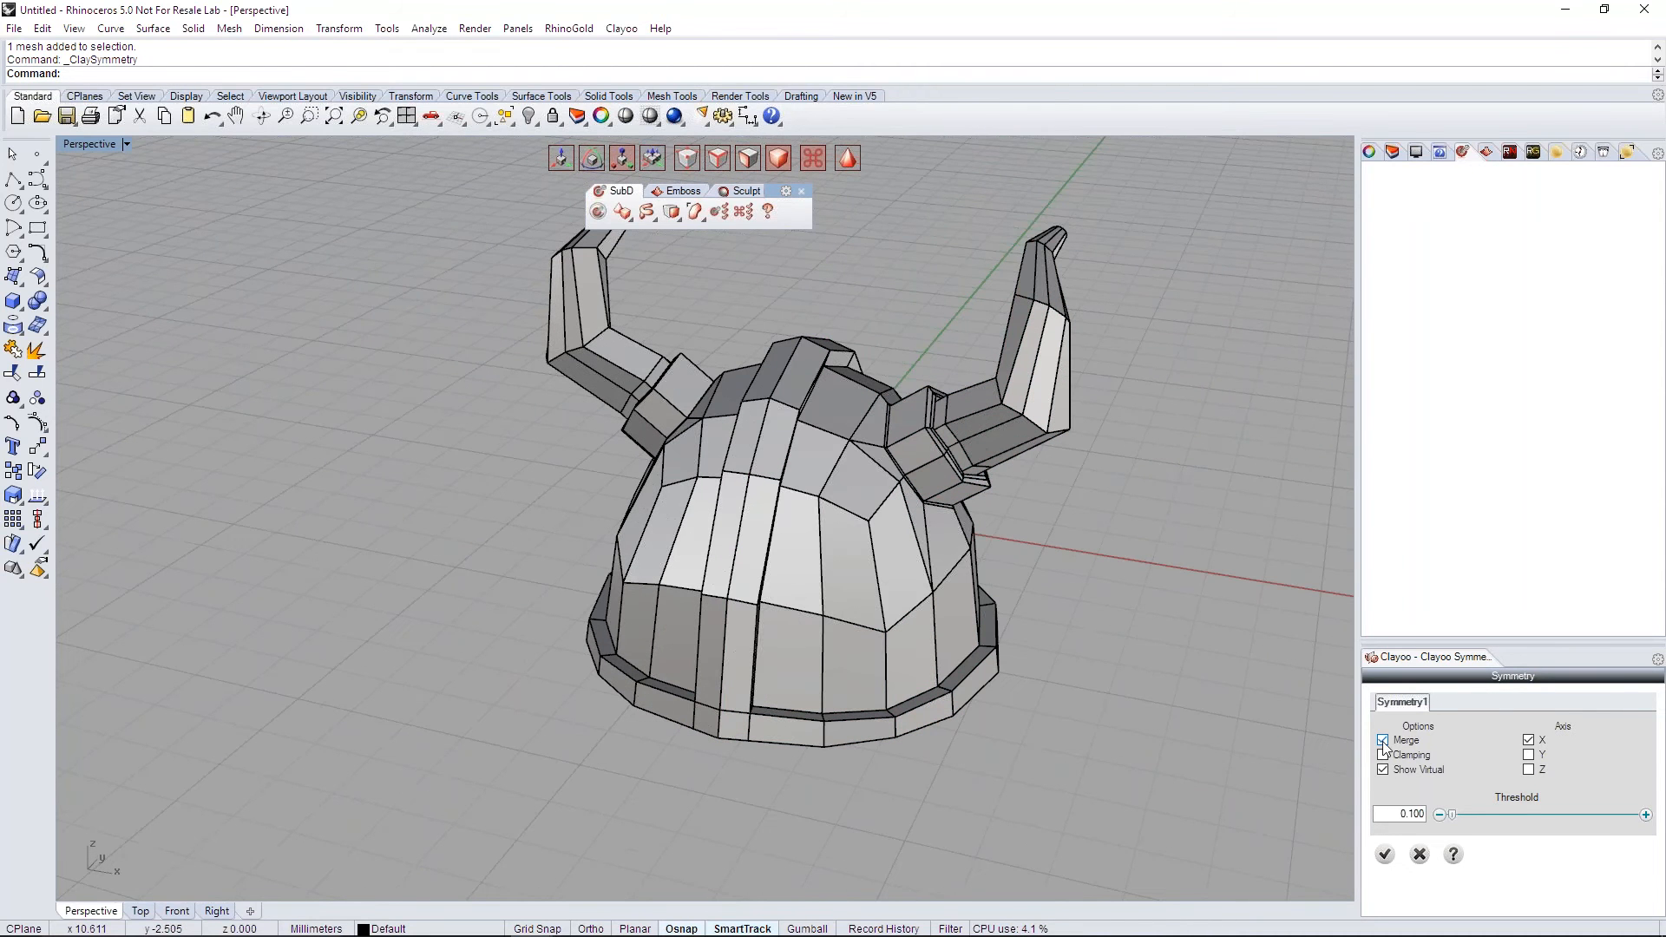
{"action": "left_click", "coordinate": [1384, 741]}
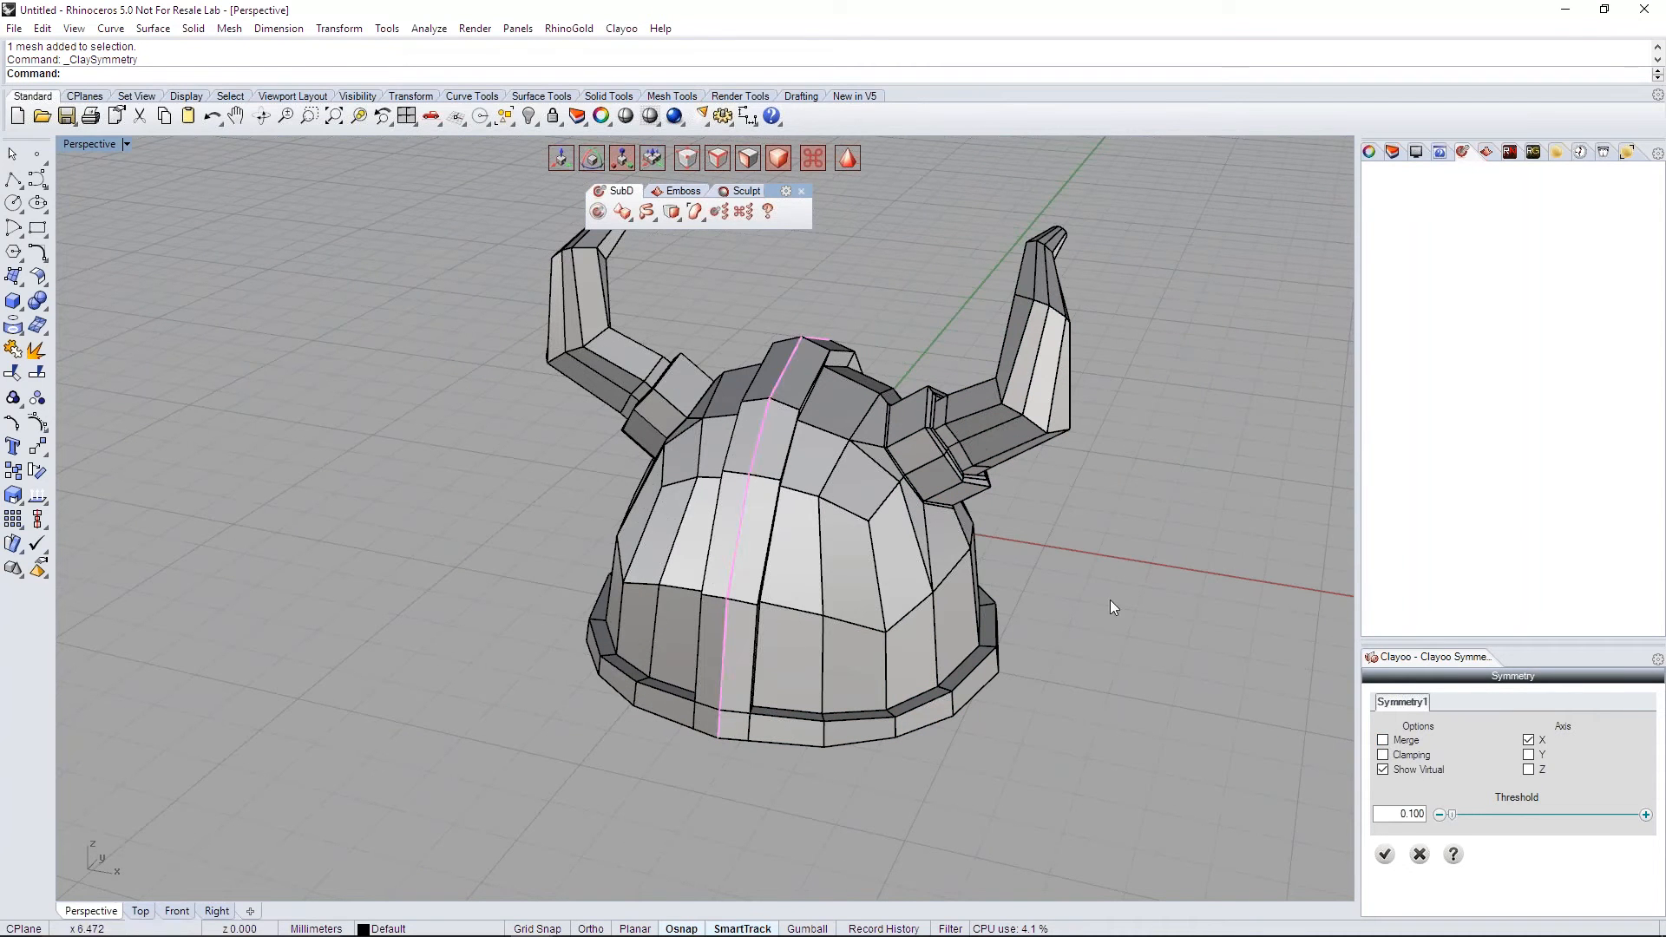
Step: Divide the raised central band with two lengthwise edge loops, one on its side wall and one on its outer face near the edge
{"action": "mouse_move", "coordinate": [1108, 590]}
{"action": "right_mouse_down"}
{"action": "mouse_move", "coordinate": [1120, 599]}
{"action": "mouse_move", "coordinate": [1111, 569]}
{"action": "right_mouse_up"}
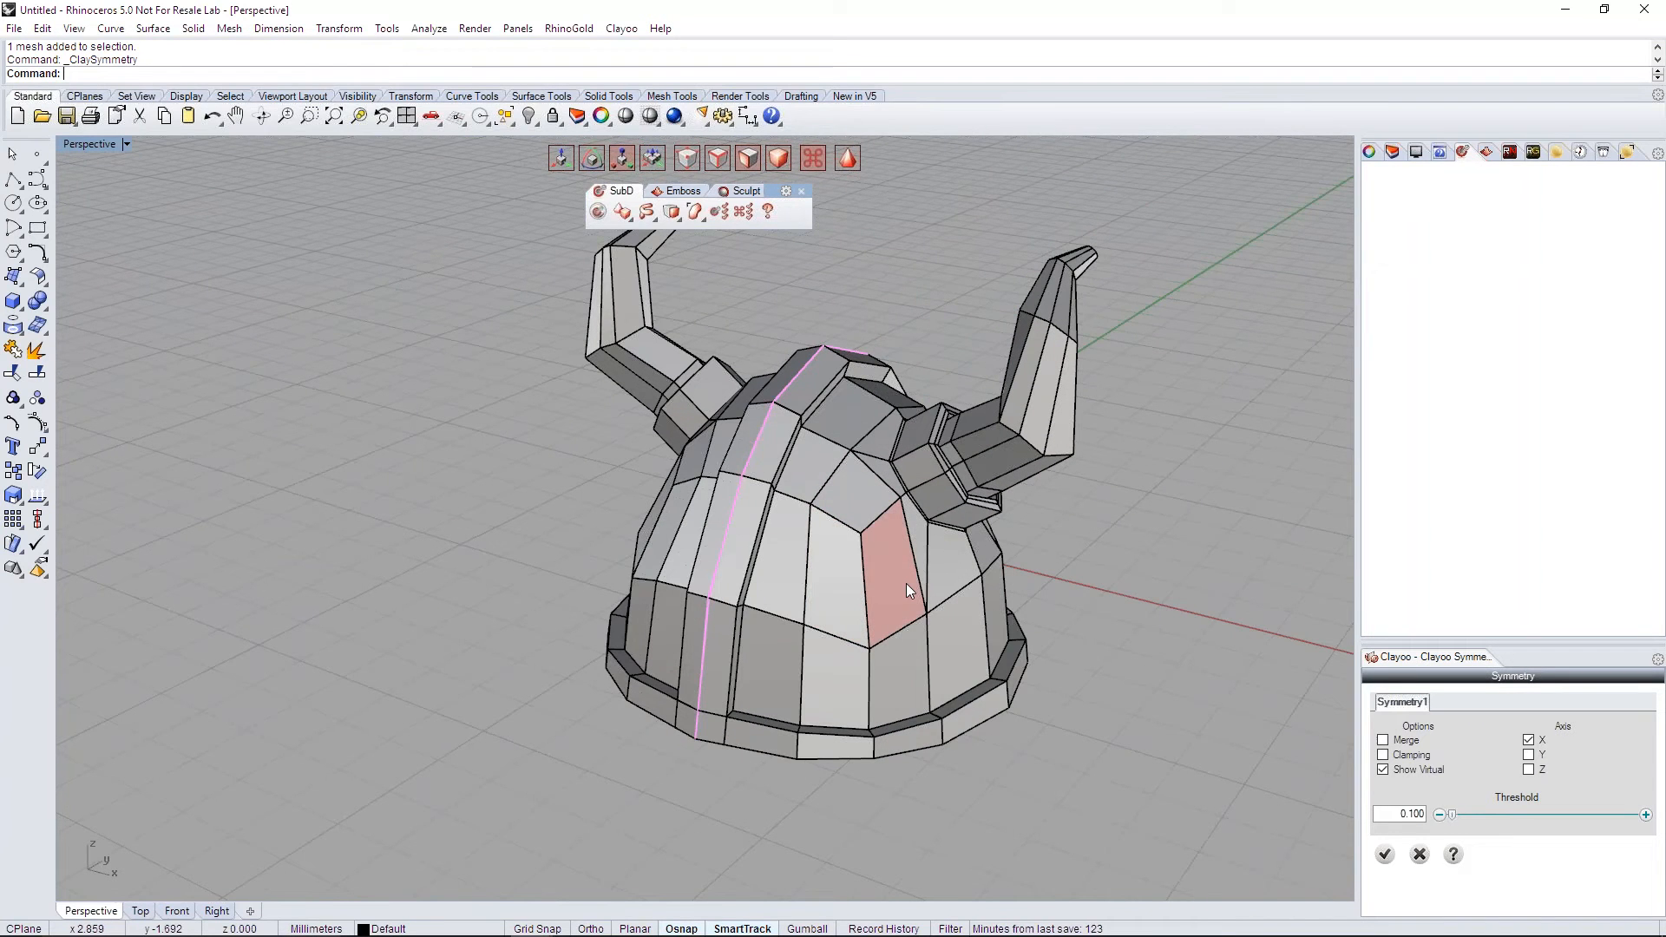
{"action": "right_click_drag", "start_coordinate": [906, 584], "coordinate": [881, 585]}
{"action": "scroll", "coordinate": [870, 588], "scroll_direction": "up", "scroll_amount": 1}
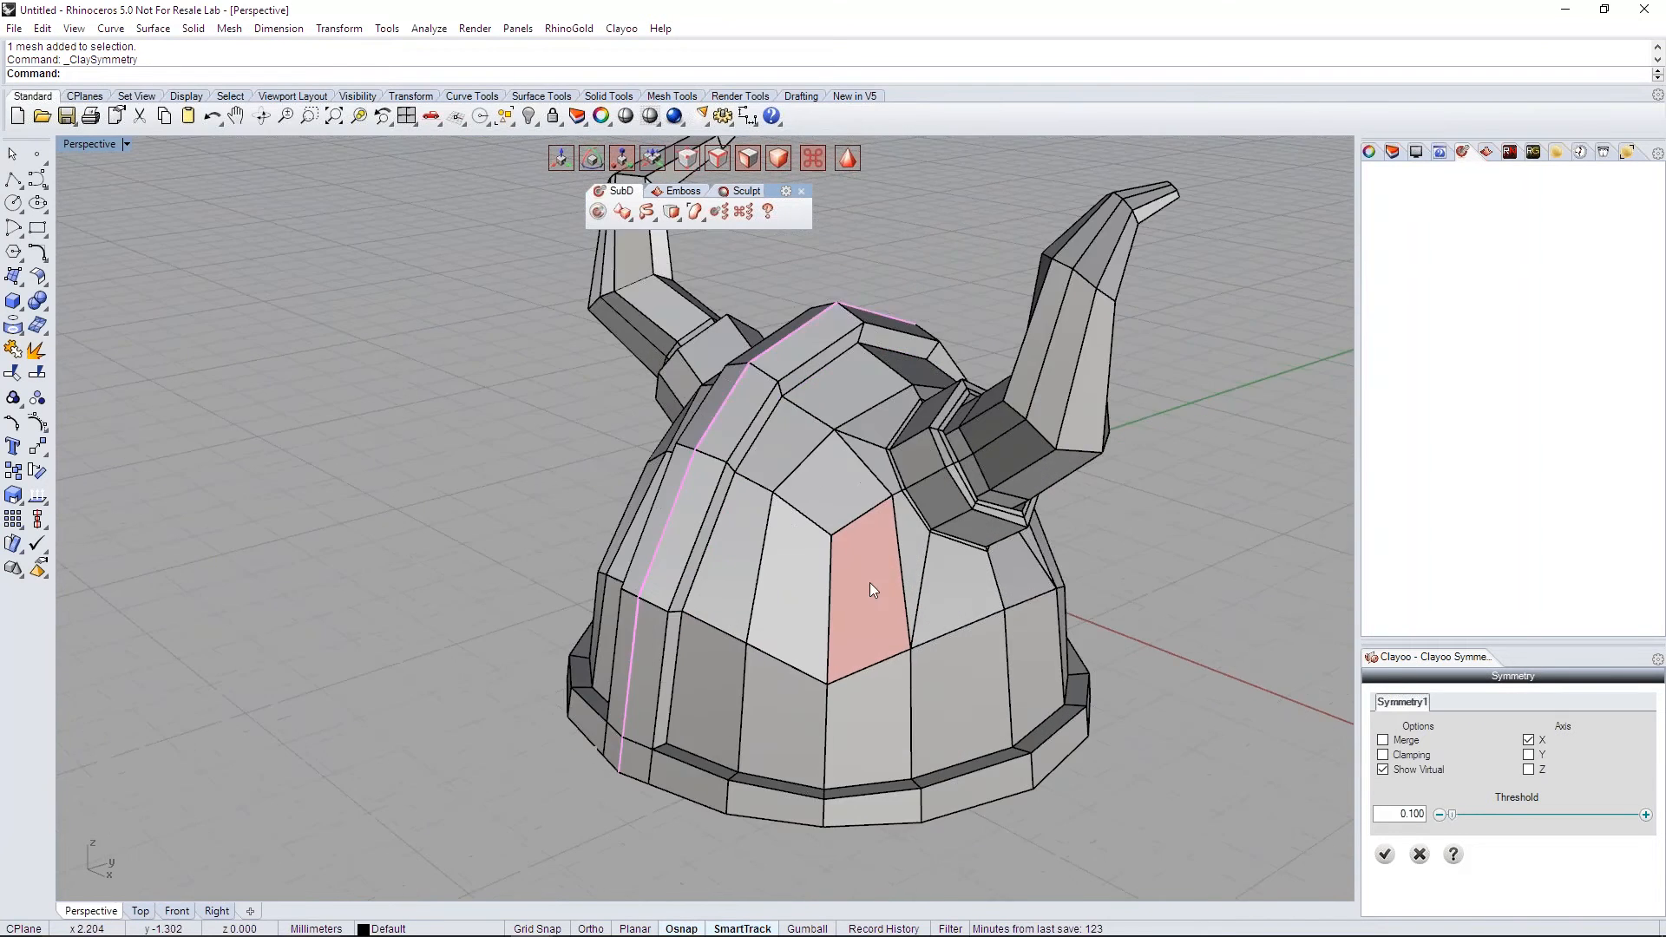
{"action": "scroll", "coordinate": [818, 539], "scroll_direction": "up", "scroll_amount": 1}
{"action": "scroll", "coordinate": [819, 539], "scroll_direction": "up", "scroll_amount": 2}
{"action": "scroll", "coordinate": [704, 516], "scroll_direction": "up", "scroll_amount": 4}
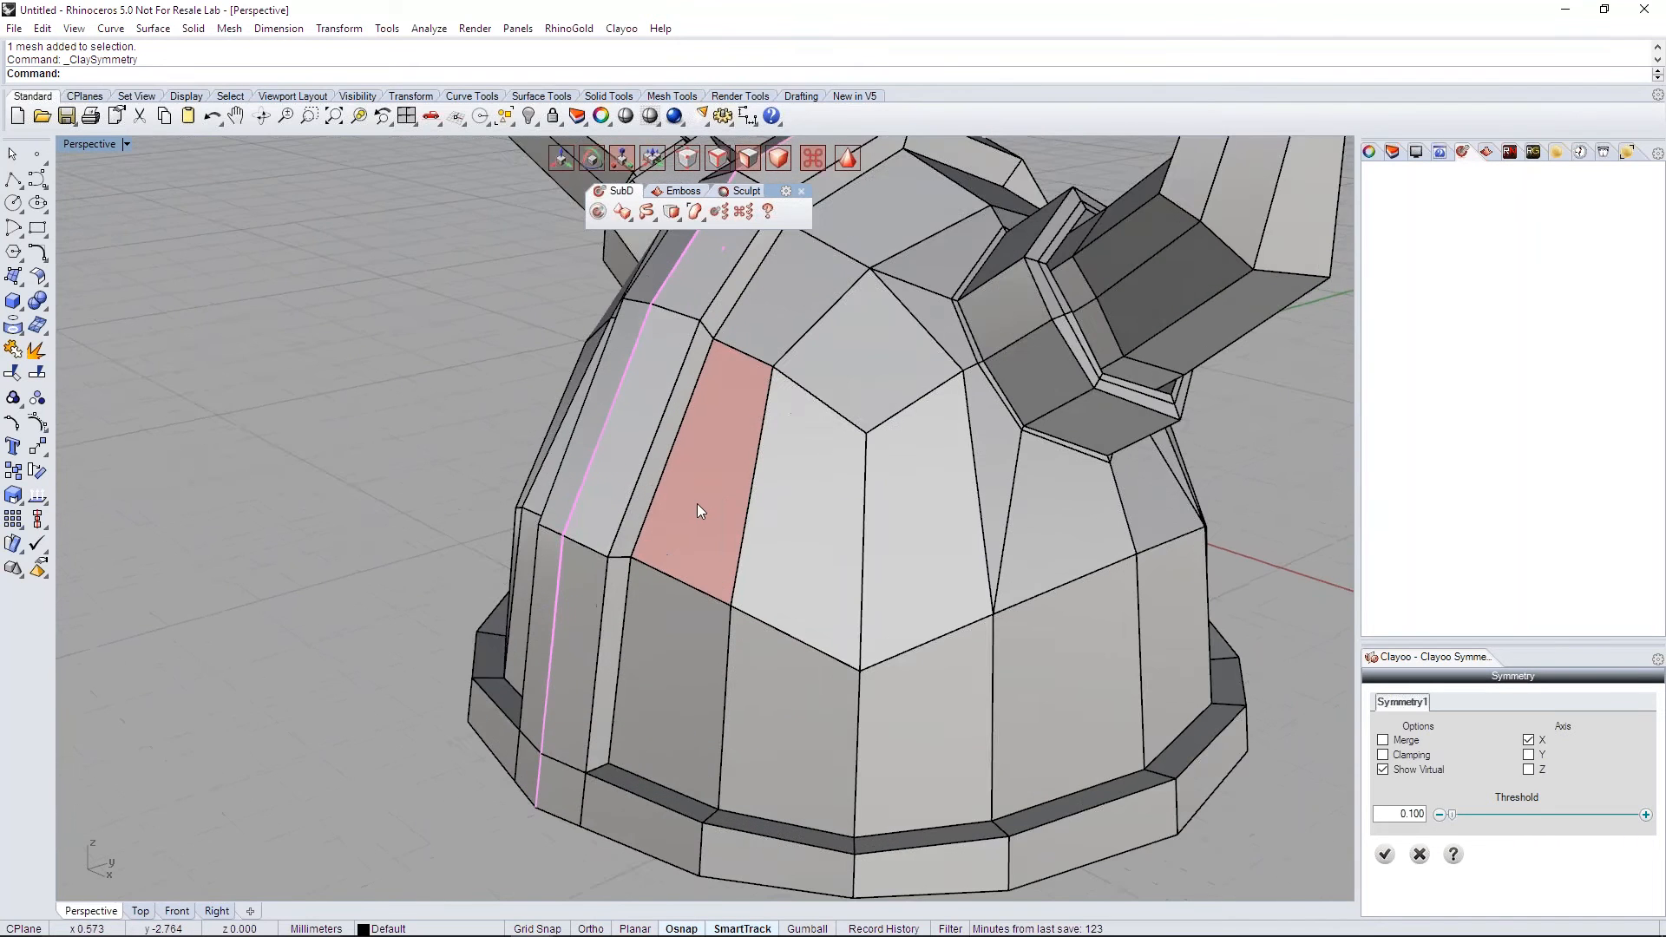
{"action": "key", "text": "d"}
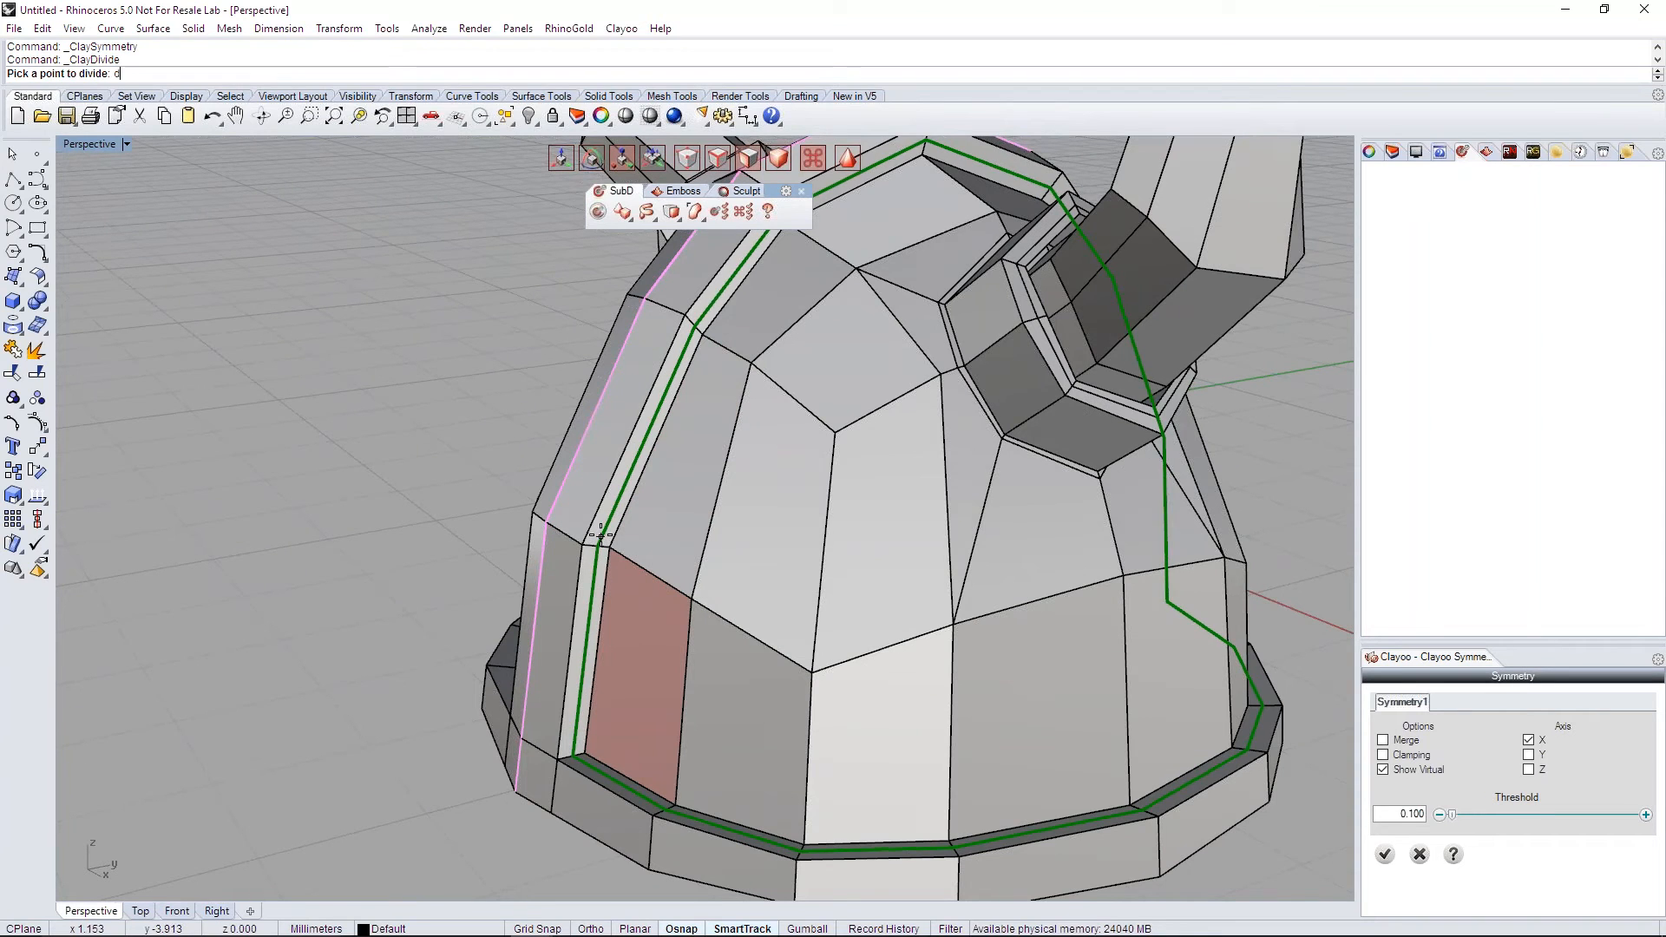
{"action": "left_click", "coordinate": [600, 545]}
{"action": "right_click_drag", "start_coordinate": [729, 596], "coordinate": [764, 599]}
{"action": "key", "text": "d"}
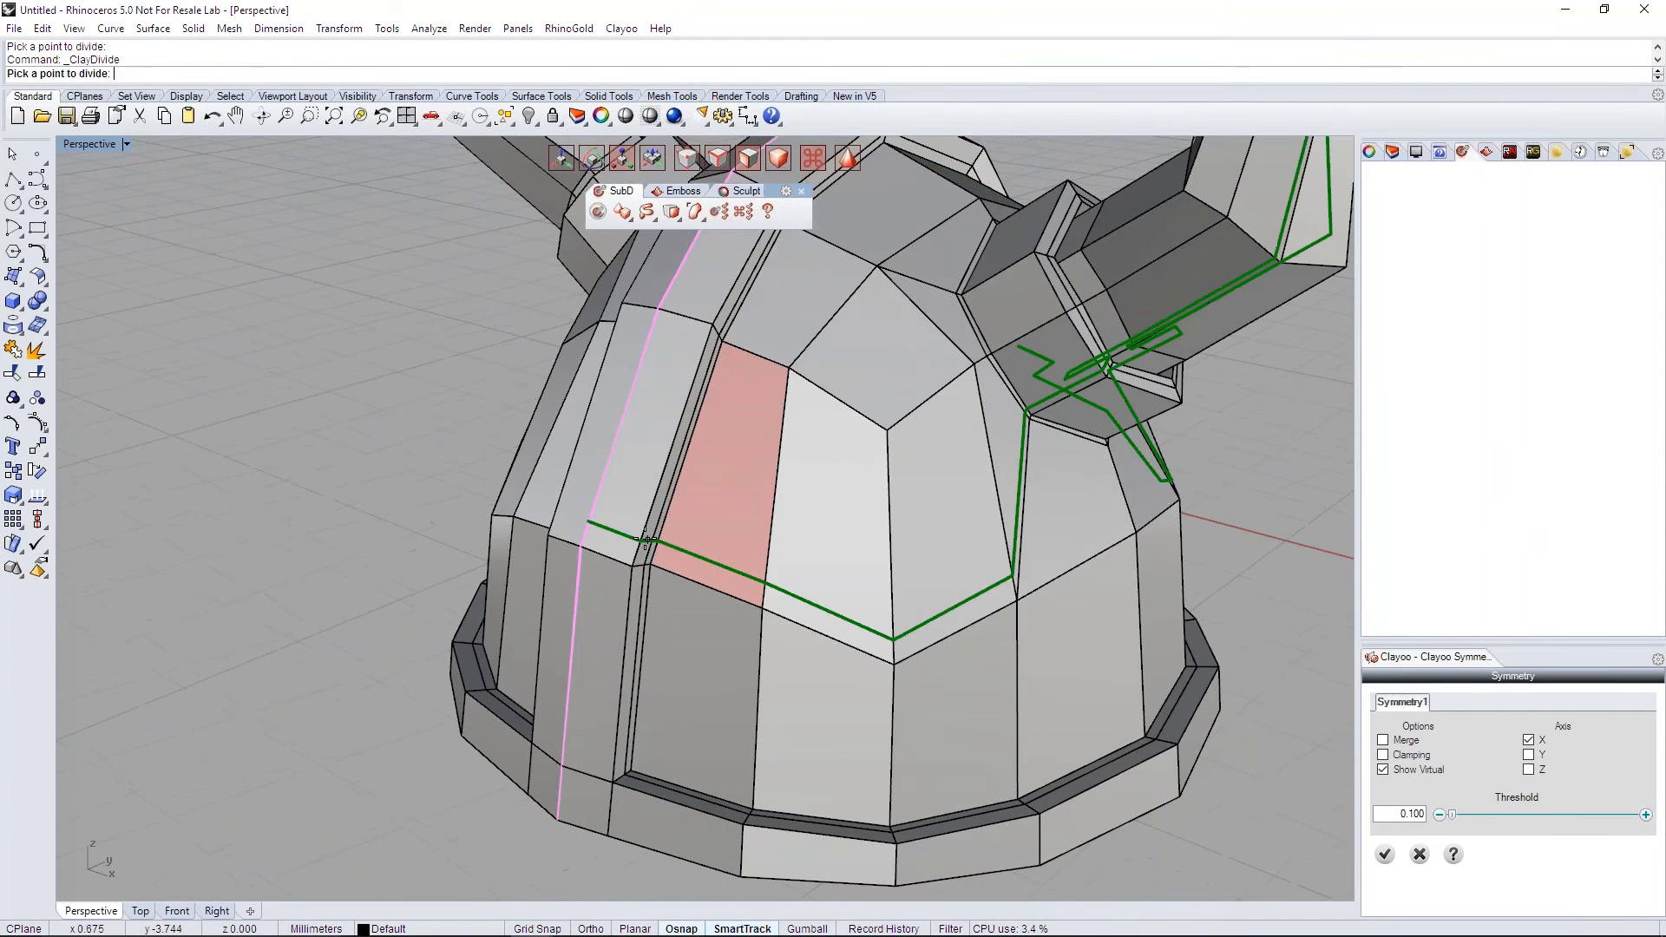
{"action": "left_click", "coordinate": [618, 560]}
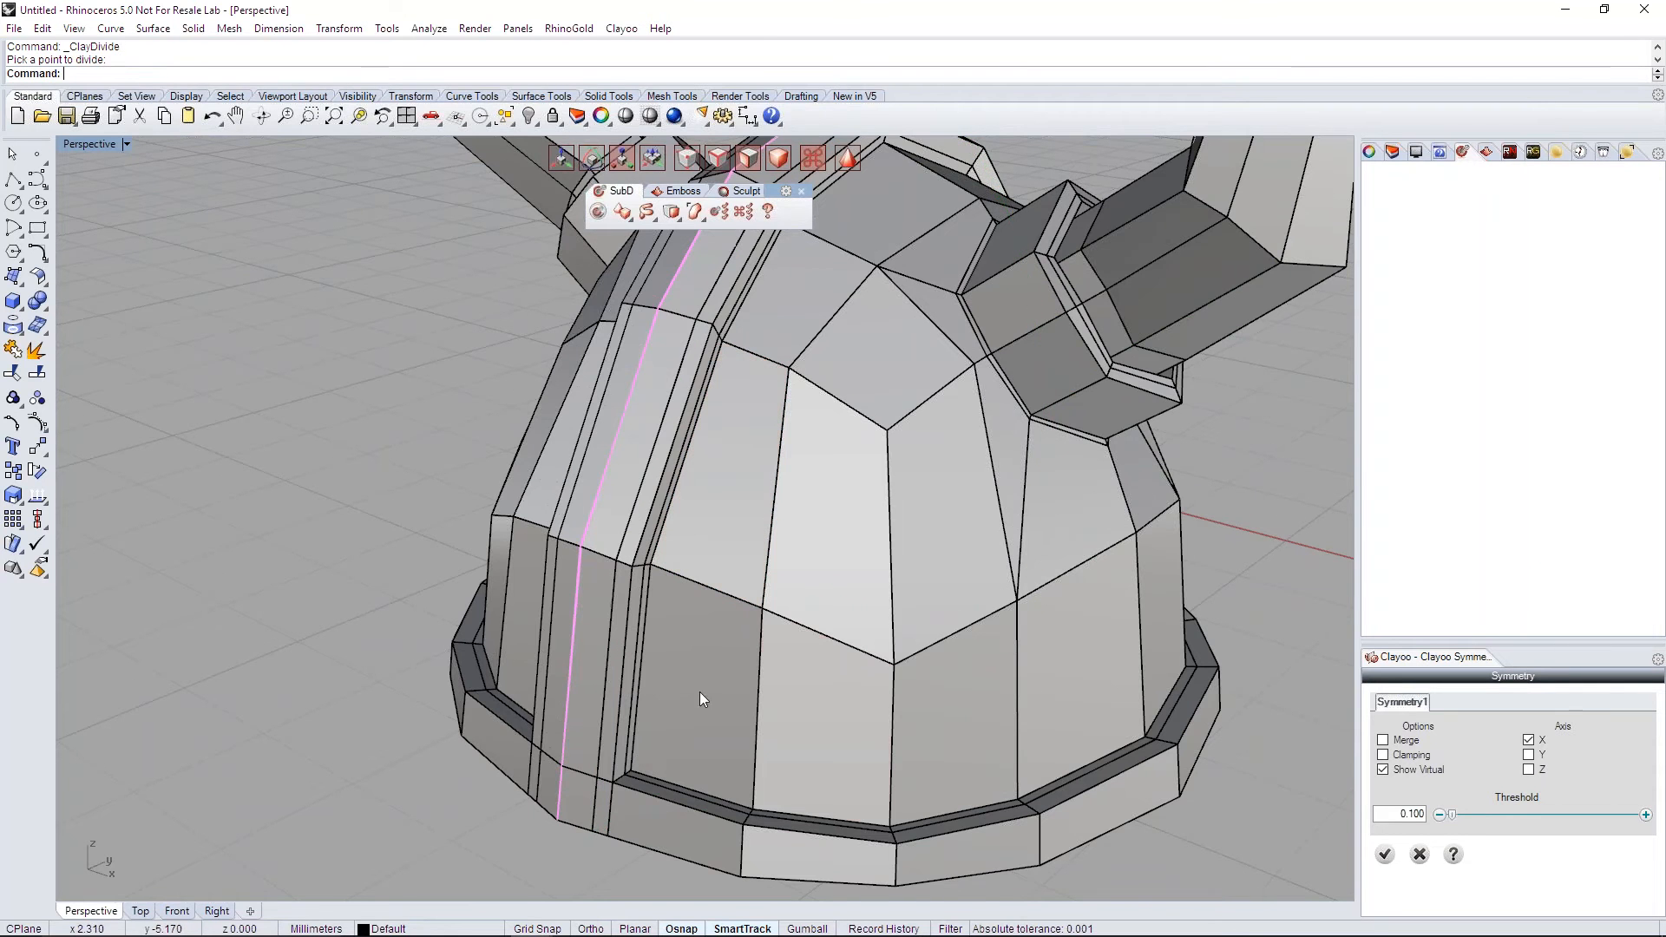
Step: Divide the outer face of the rim band with two horizontal edge loops, near its upper and lower edges
{"action": "right_click_drag", "start_coordinate": [783, 796], "coordinate": [794, 784]}
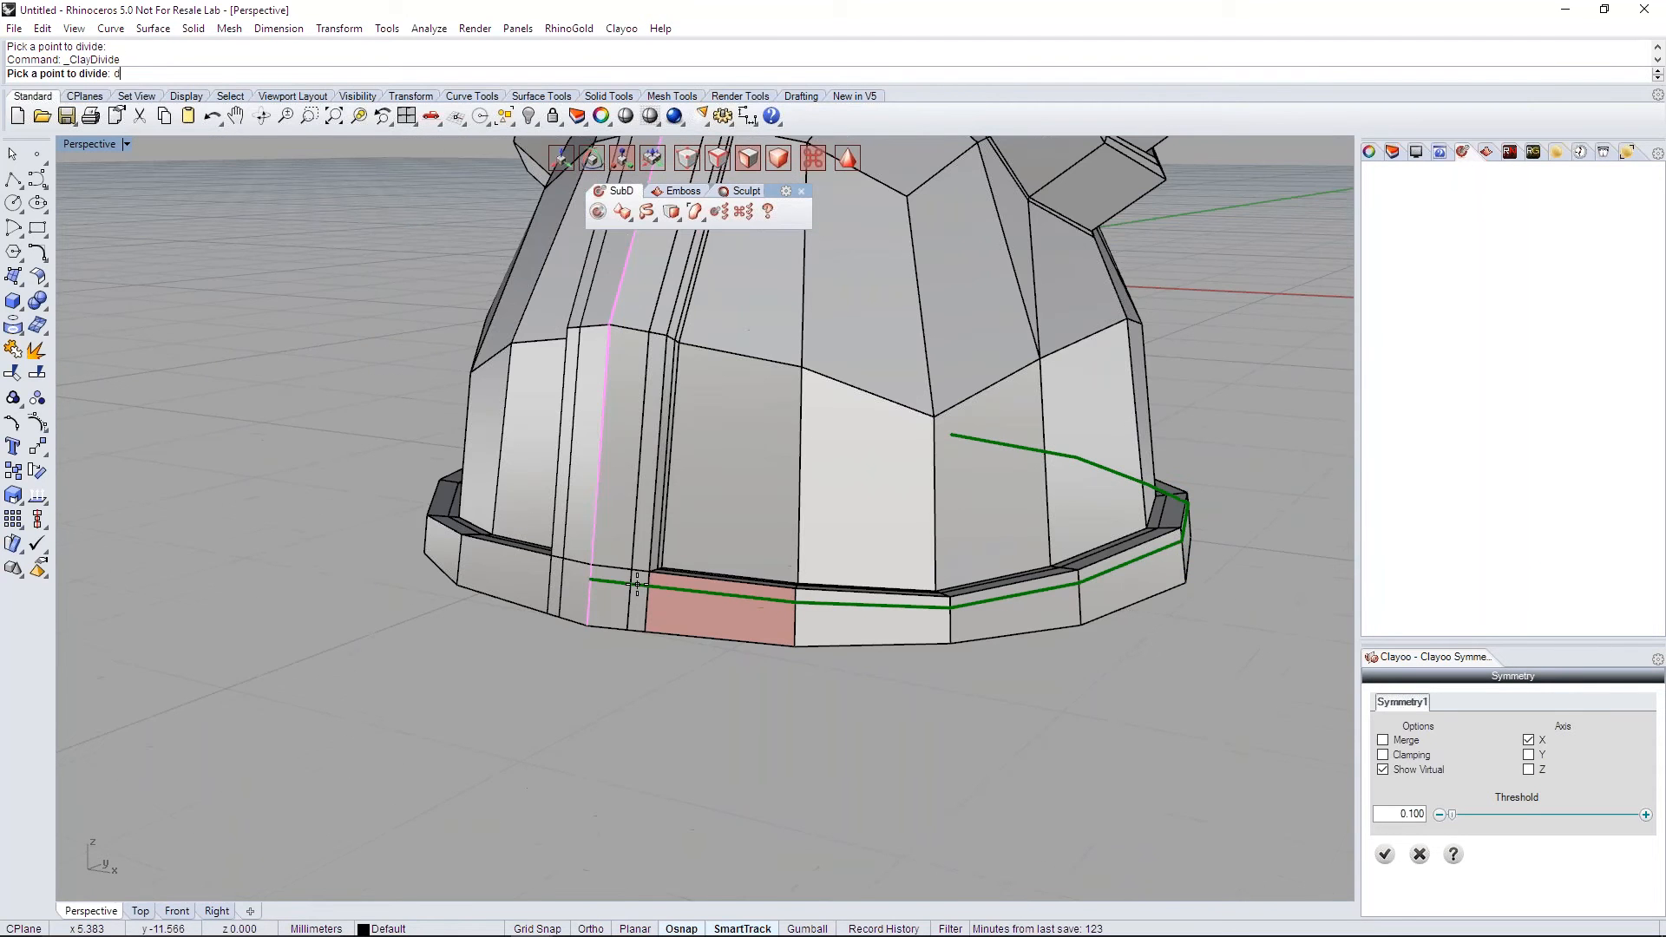
{"action": "left_click", "coordinate": [651, 597]}
{"action": "right_click", "coordinate": [602, 636]}
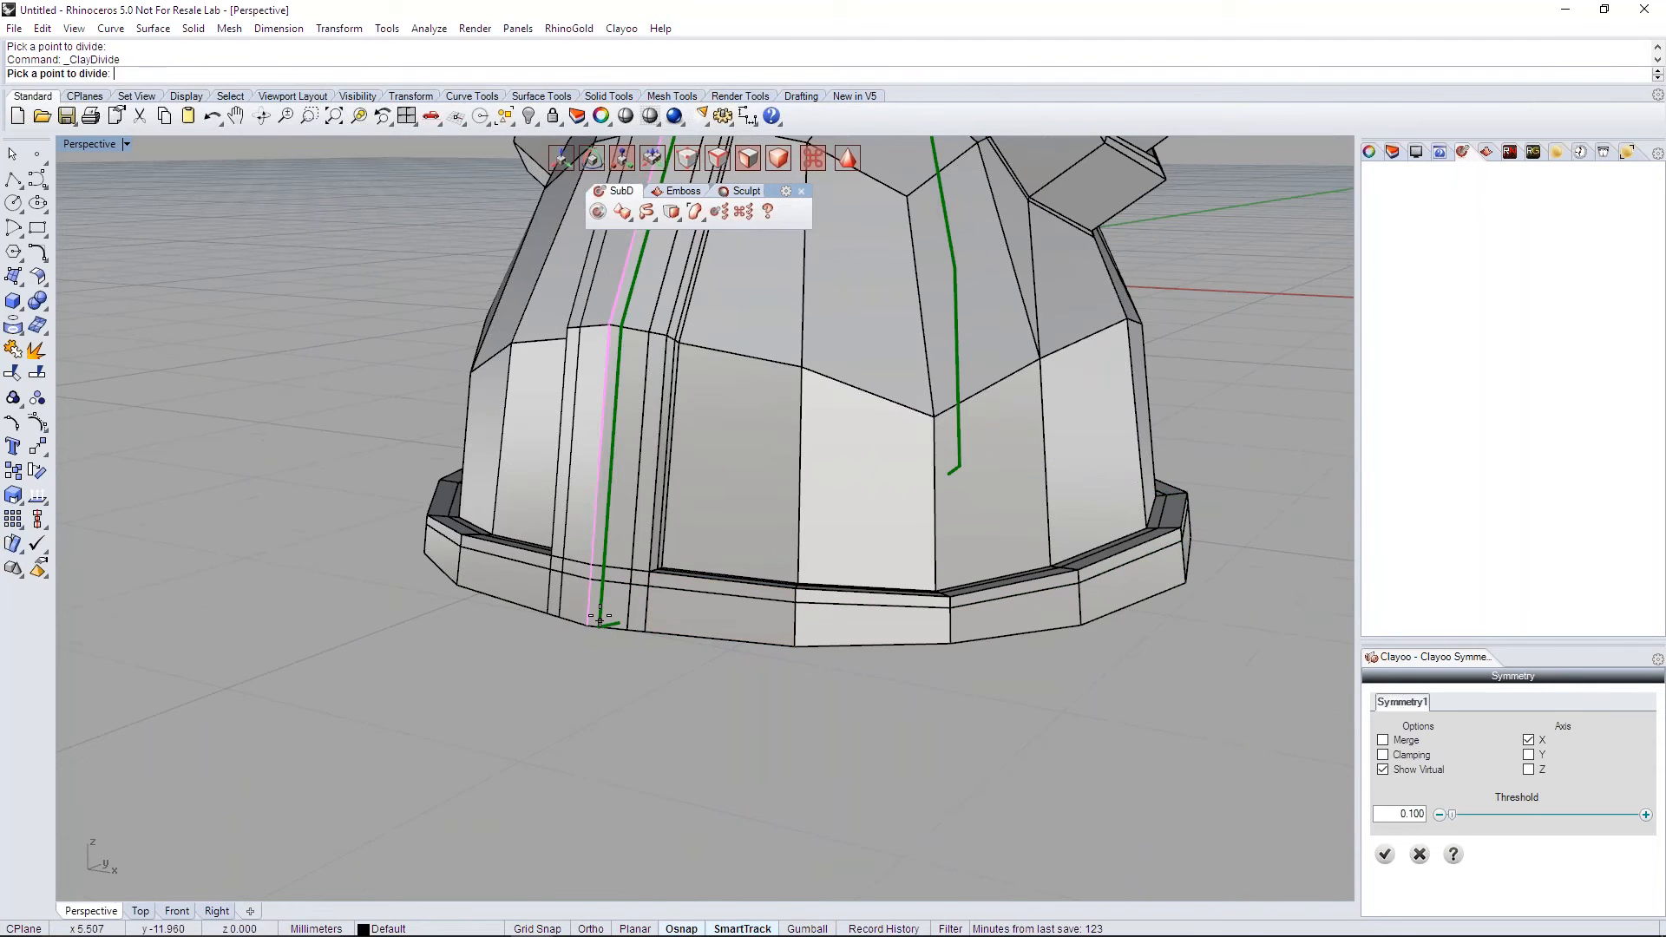
{"action": "left_click", "coordinate": [595, 611]}
{"action": "right_click_drag", "start_coordinate": [925, 536], "coordinate": [768, 691]}
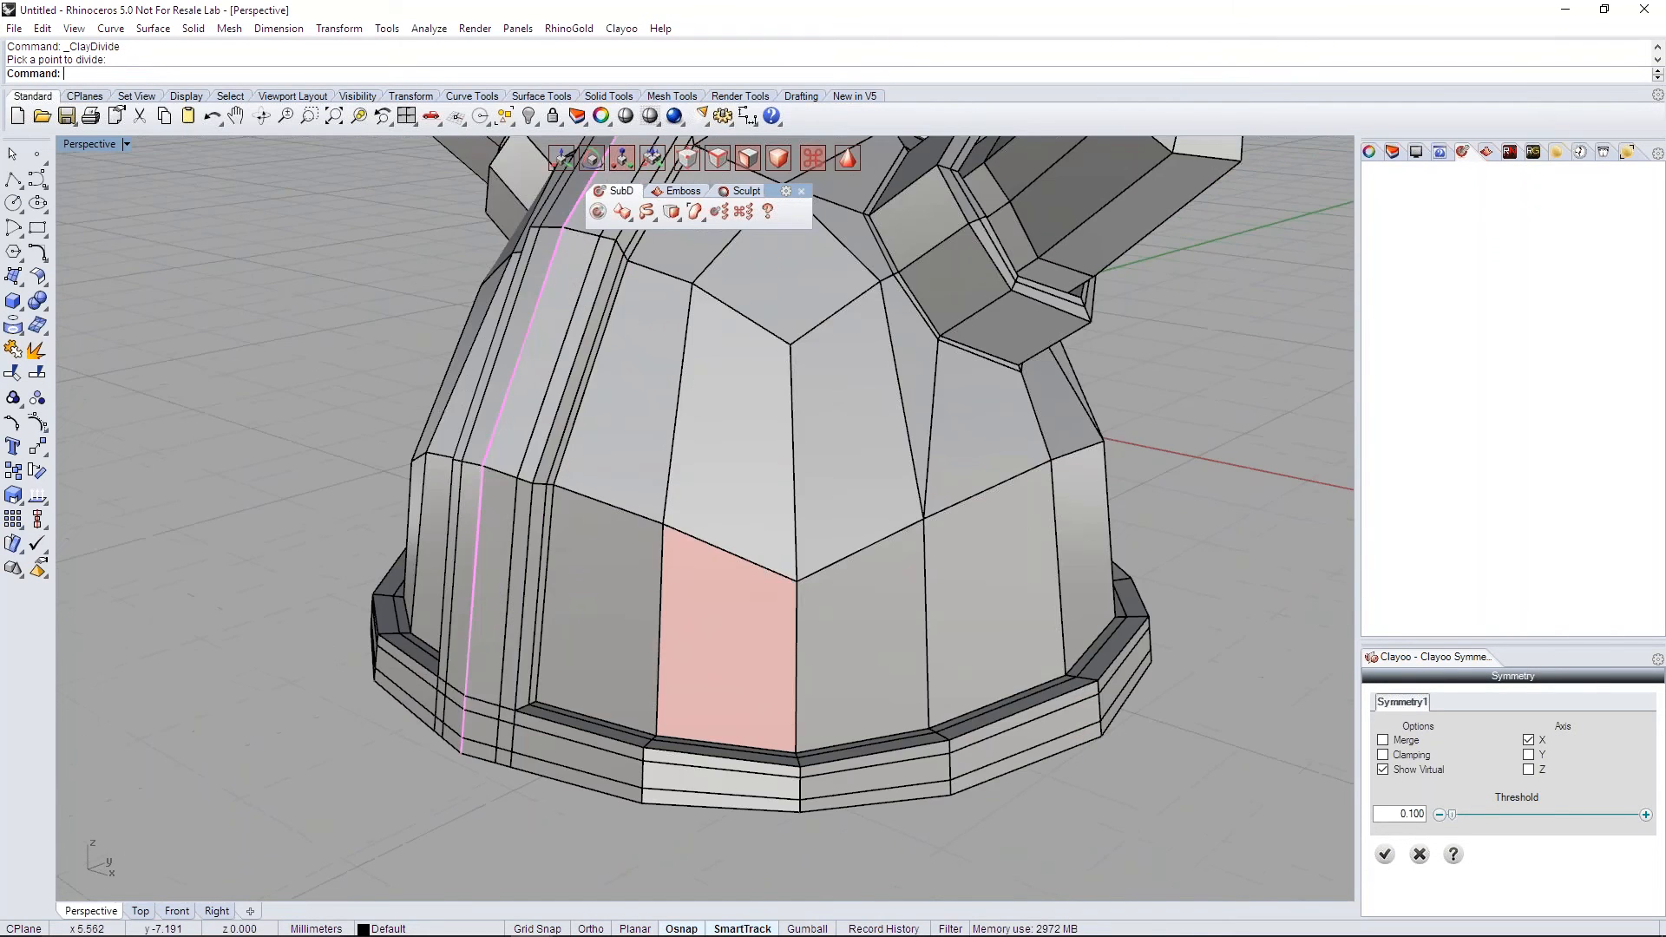
Step: Switch the mesh to its smooth form, enable Merge for the X symmetry and accept it
{"action": "scroll", "coordinate": [777, 628], "scroll_direction": "down", "scroll_amount": 3}
{"action": "key", "text": "Tab"}
{"action": "right_click_drag", "start_coordinate": [839, 610], "coordinate": [625, 653]}
{"action": "scroll", "coordinate": [948, 617], "scroll_direction": "down", "scroll_amount": 3}
{"action": "left_click", "coordinate": [1412, 741]}
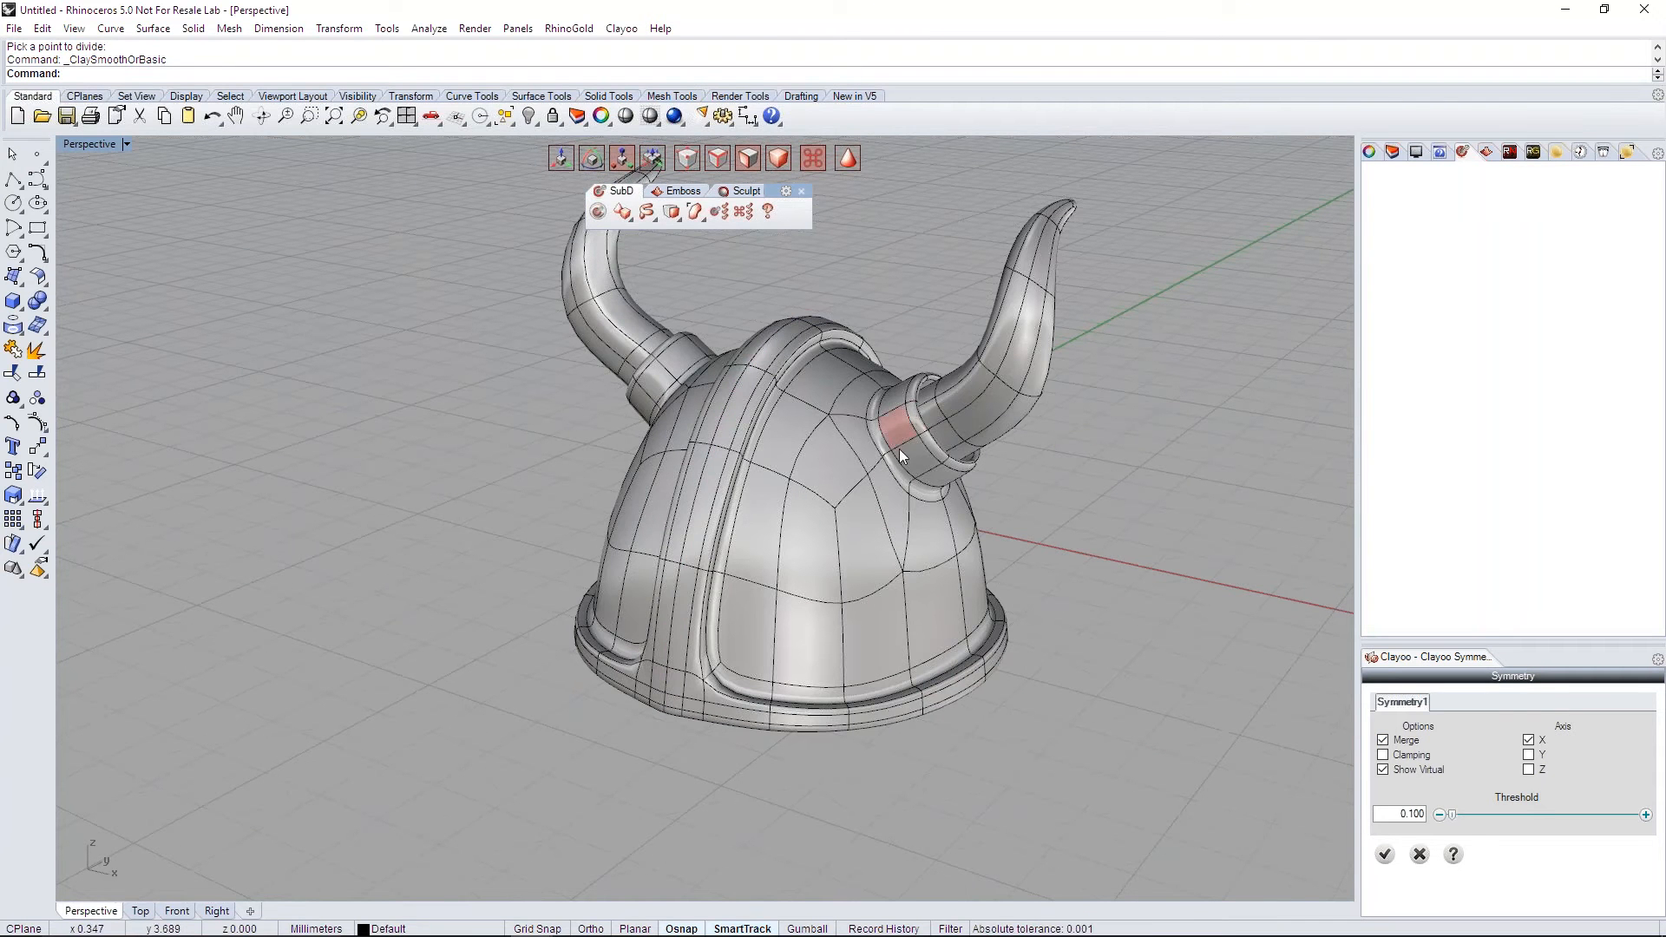
{"action": "right_click_drag", "start_coordinate": [896, 503], "coordinate": [907, 556]}
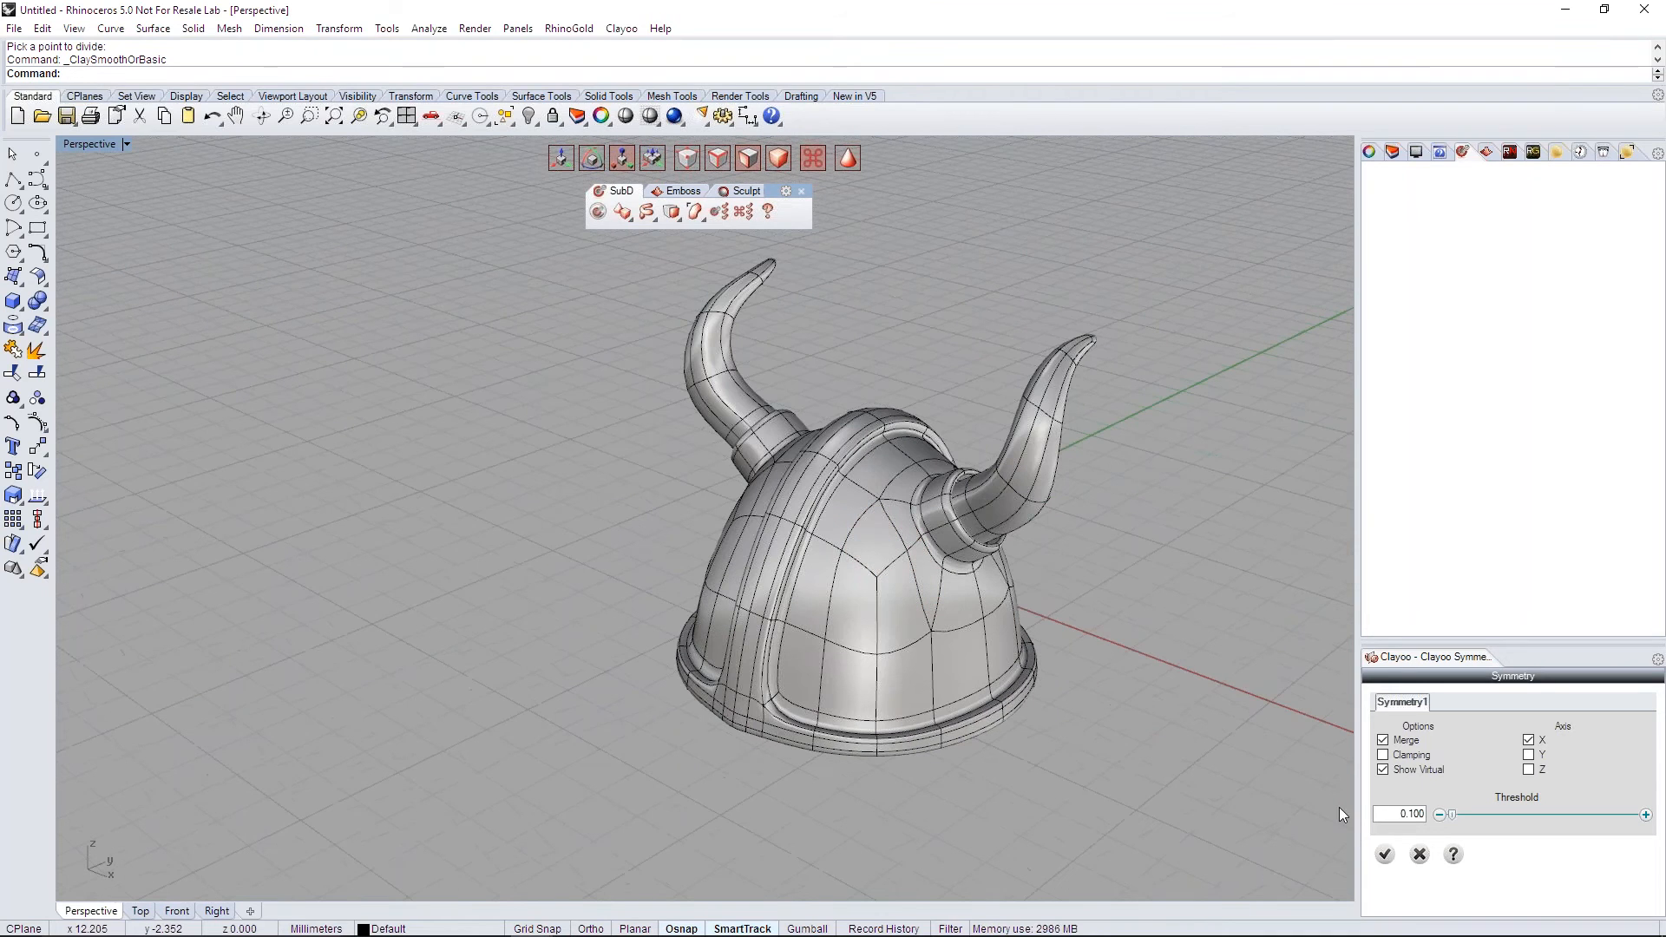
{"action": "left_click", "coordinate": [1394, 860]}
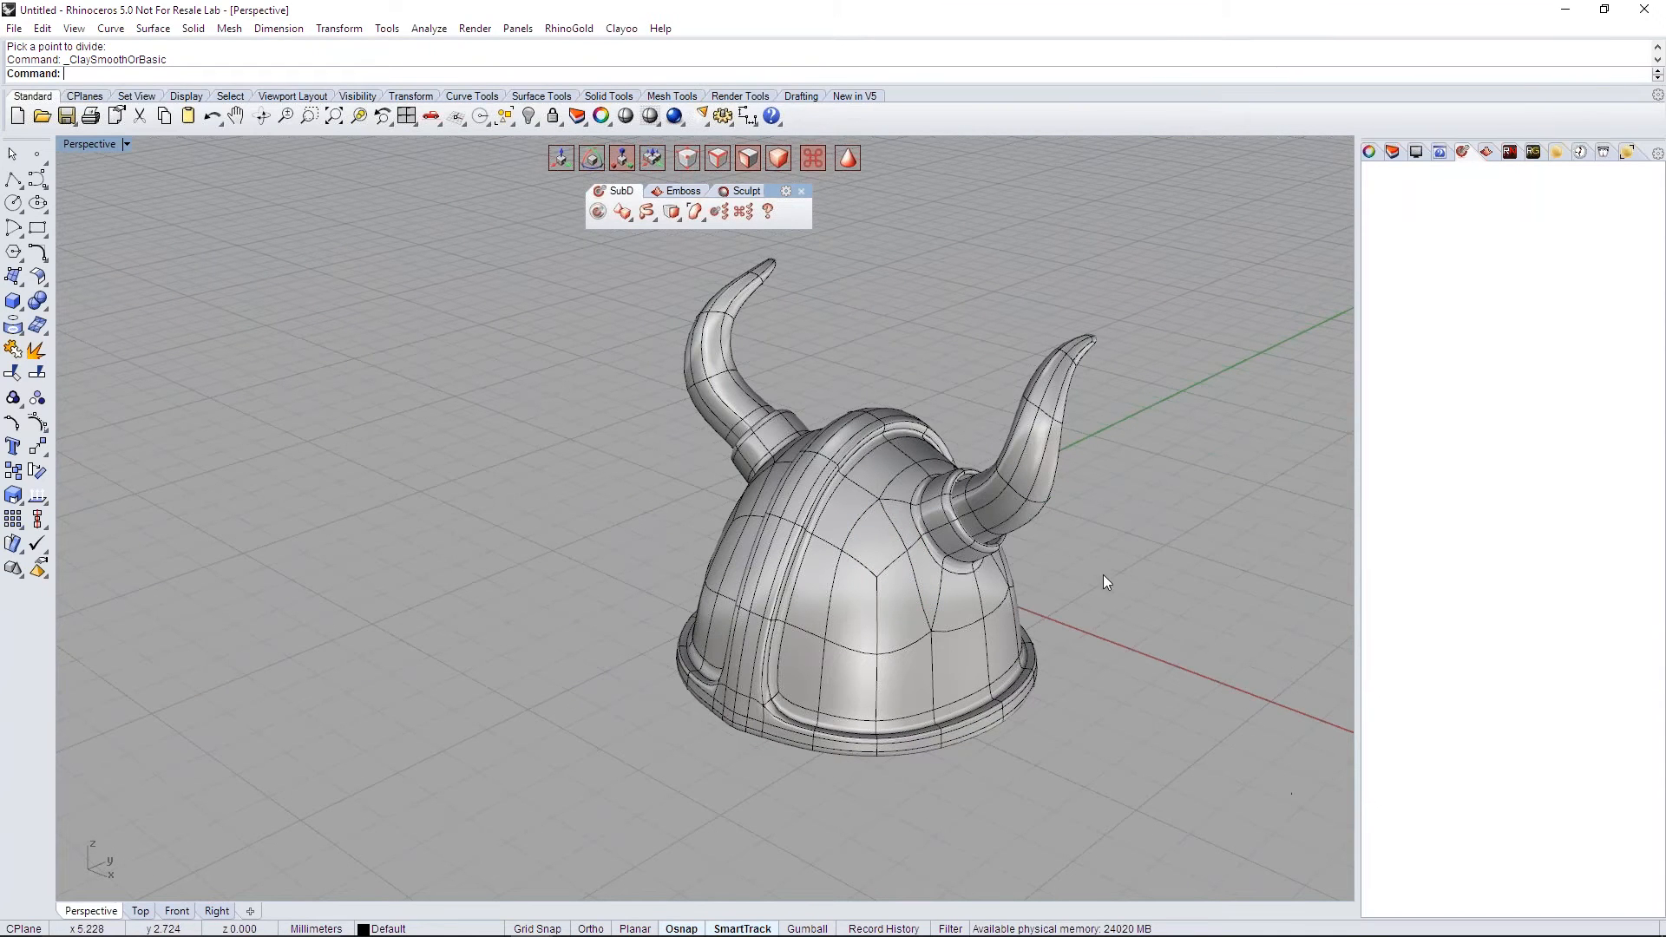
Step: Save the model to the Desktop as viking_helmet in Rhino 5 3D Models format
{"action": "right_click_drag", "start_coordinate": [1055, 552], "coordinate": [963, 584], "text": "shift"}
{"action": "left_click", "coordinate": [830, 546]}
{"action": "left_click", "coordinate": [1089, 554]}
{"action": "key", "text": "ctrl+s"}
{"action": "scroll", "coordinate": [265, 382], "scroll_direction": "up", "scroll_amount": 1}
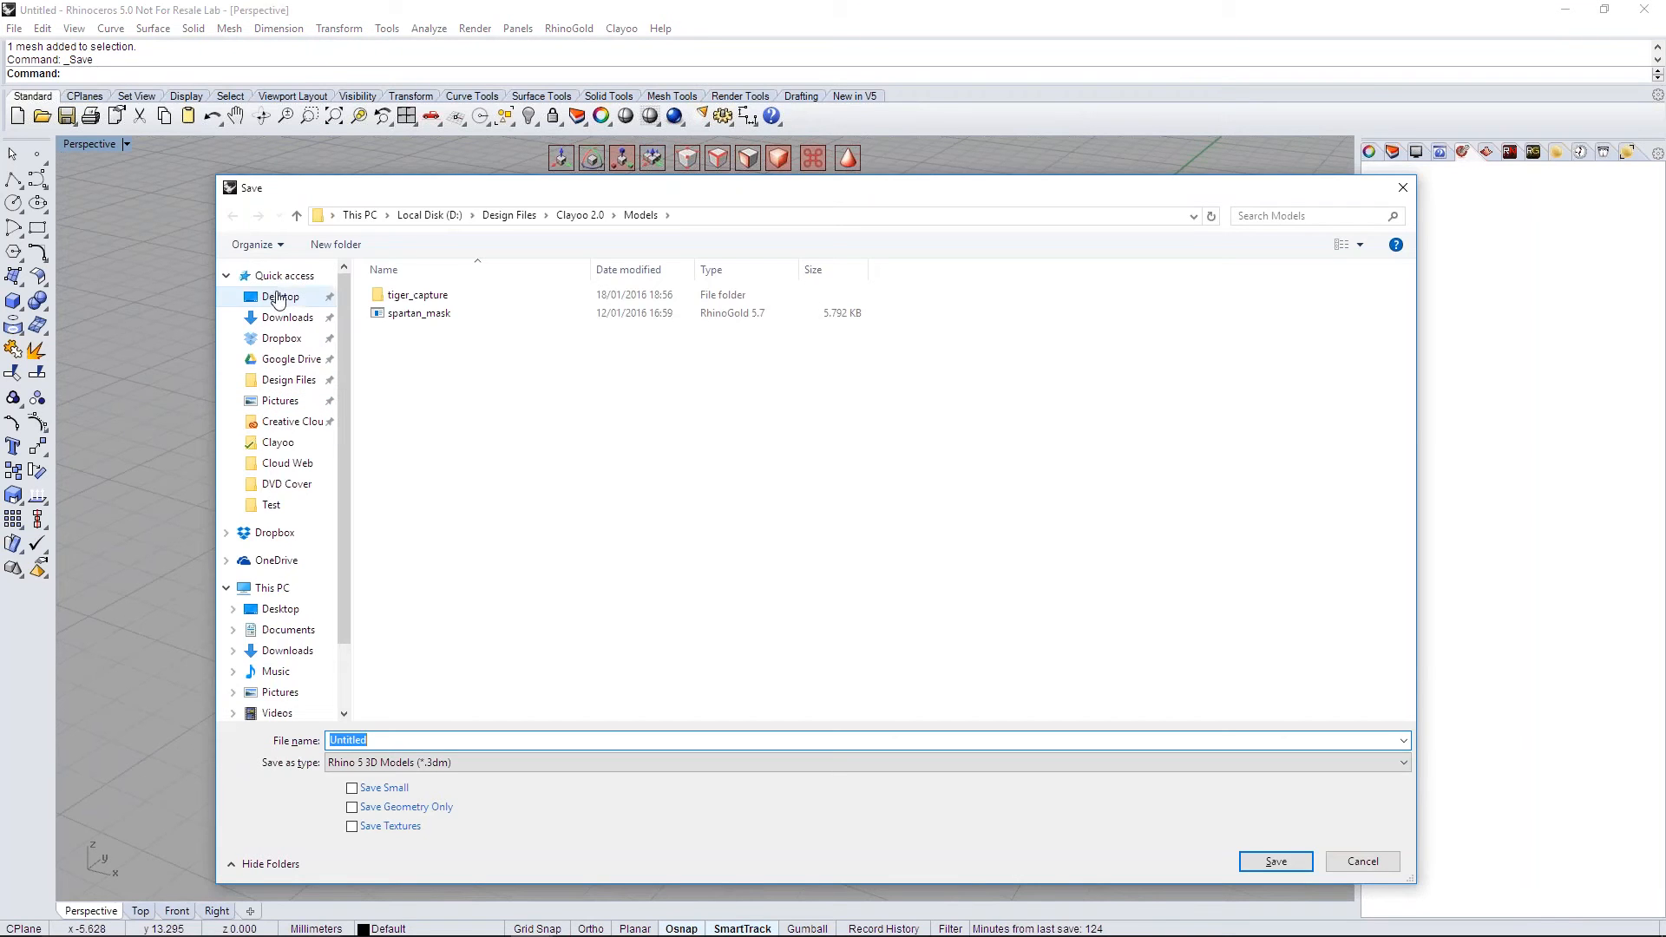
{"action": "left_click", "coordinate": [281, 297]}
{"action": "left_click", "coordinate": [368, 741]}
{"action": "double_click", "coordinate": [368, 740]}
{"action": "type", "text": "vi"}
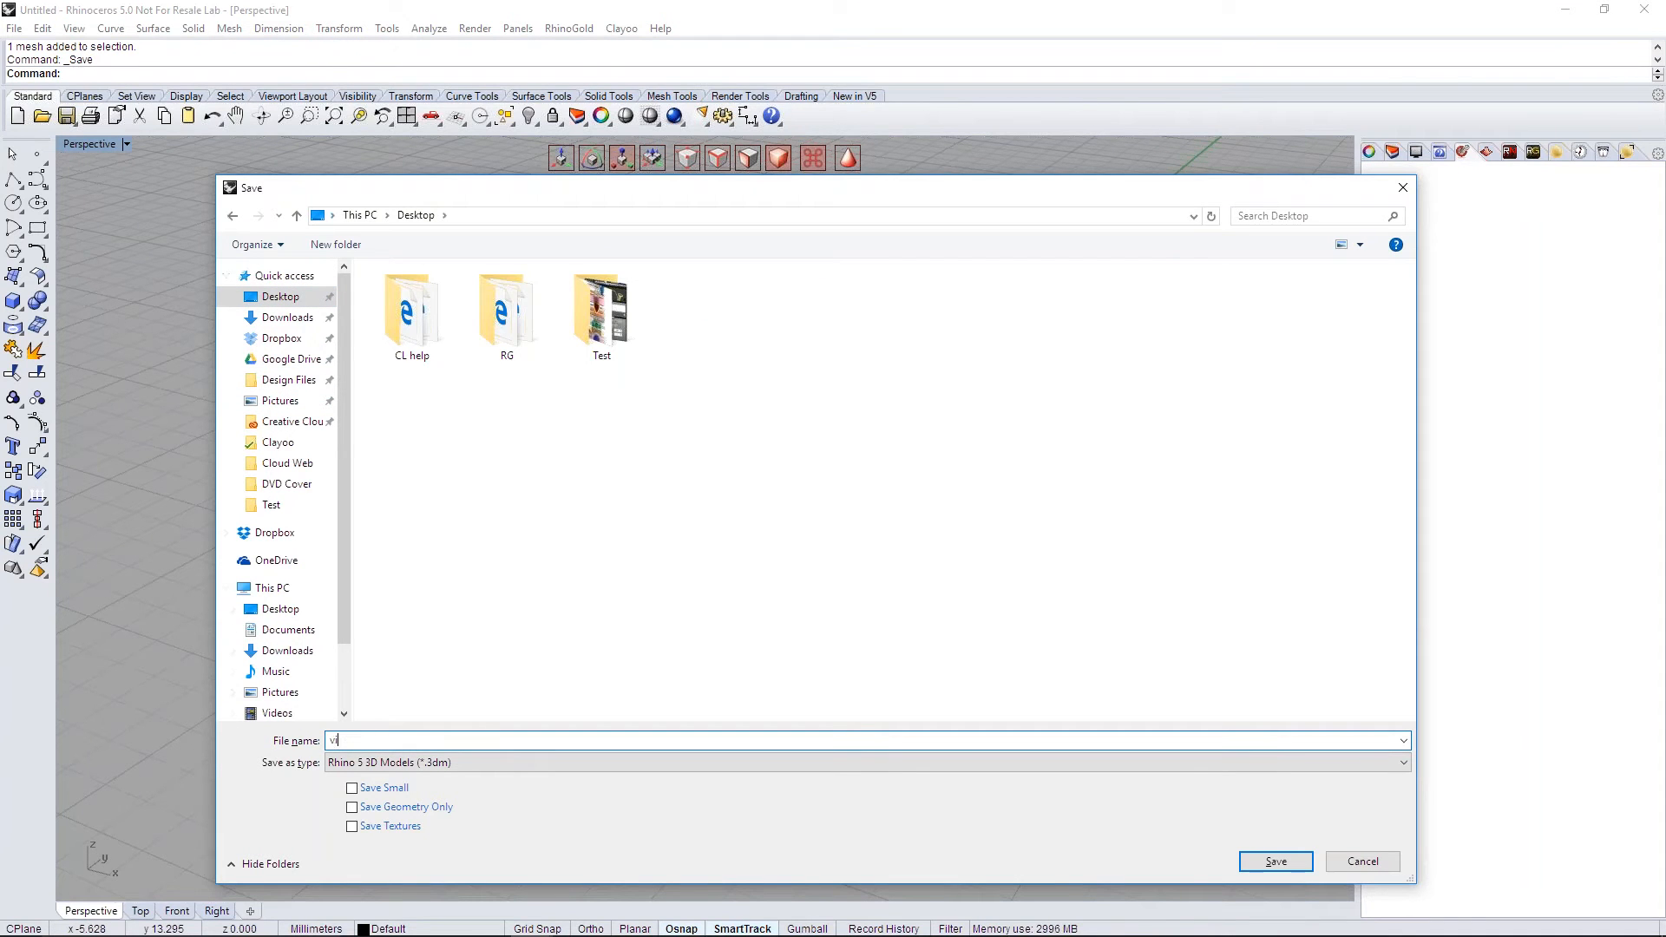
{"action": "type", "text": "king_helmet"}
{"action": "key", "text": "Return"}
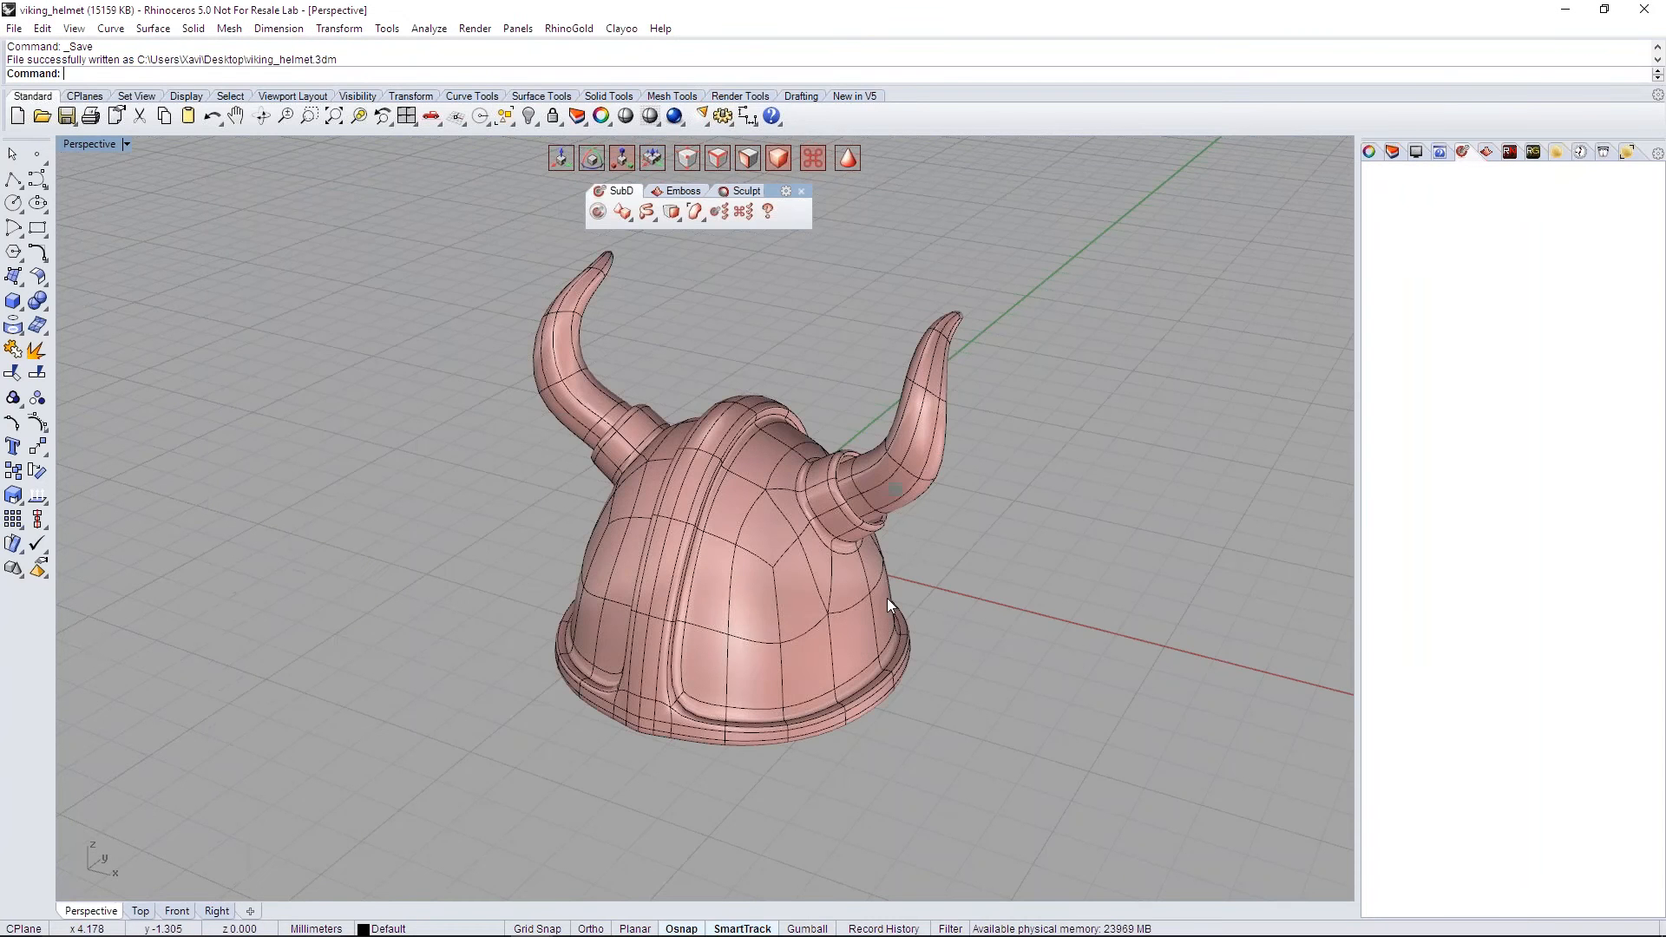
Step: Turn off Clayoo edit mode for the smoothed helmet
{"action": "right_click_drag", "start_coordinate": [887, 558], "coordinate": [901, 551]}
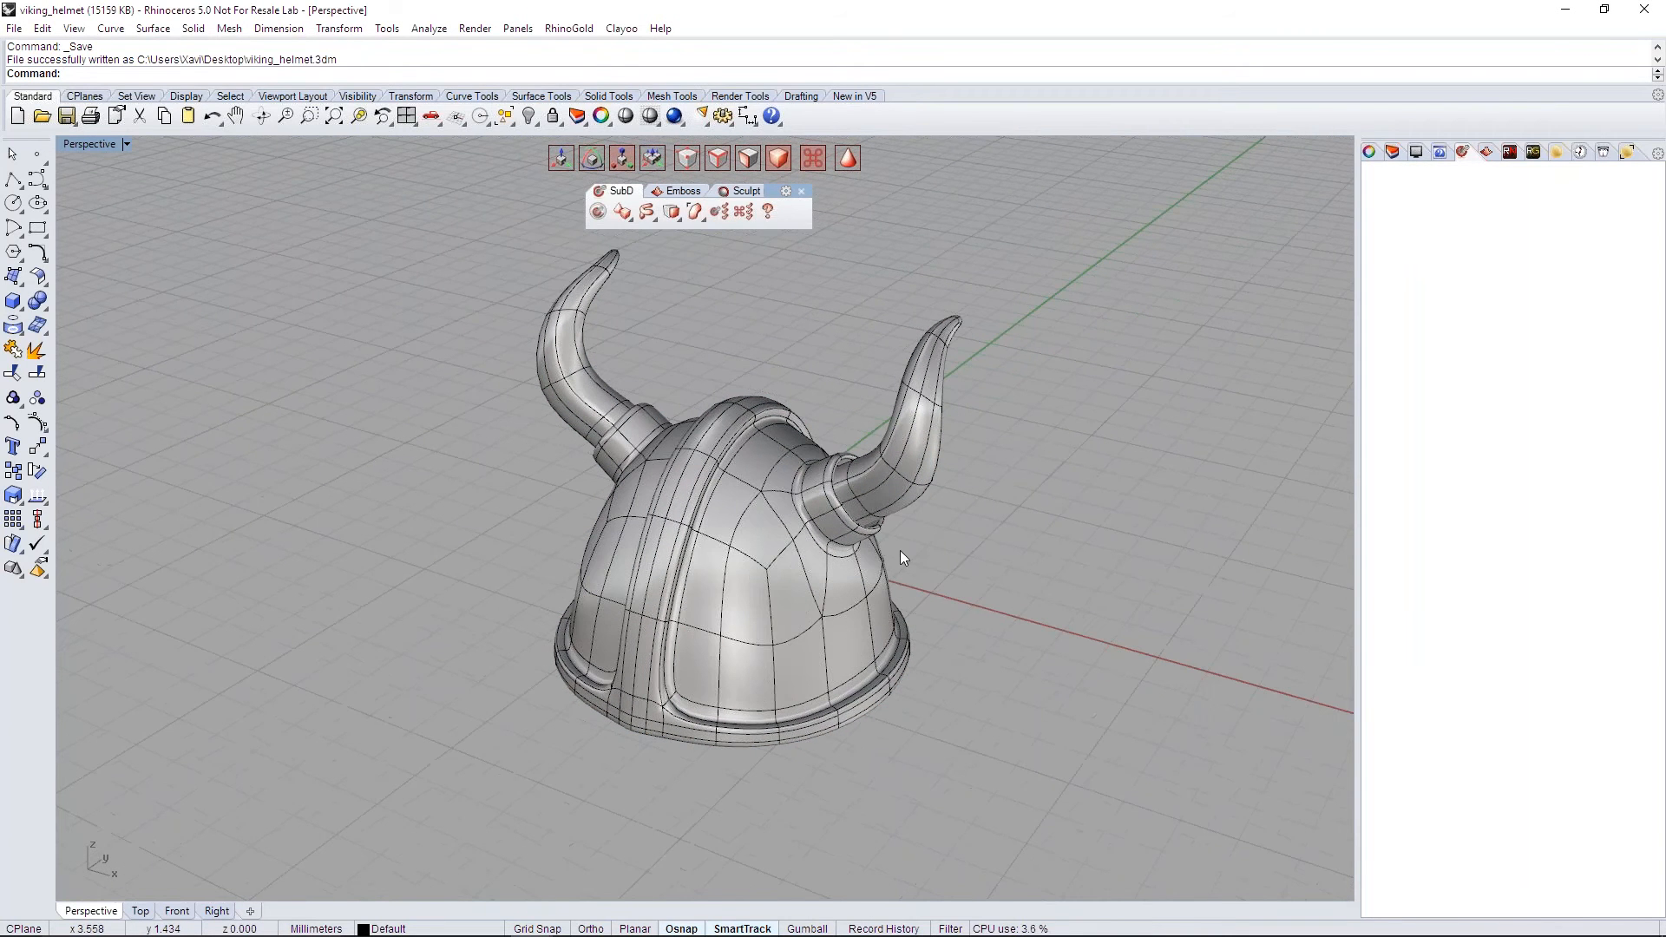
{"action": "right_click_drag", "start_coordinate": [1095, 591], "coordinate": [927, 611]}
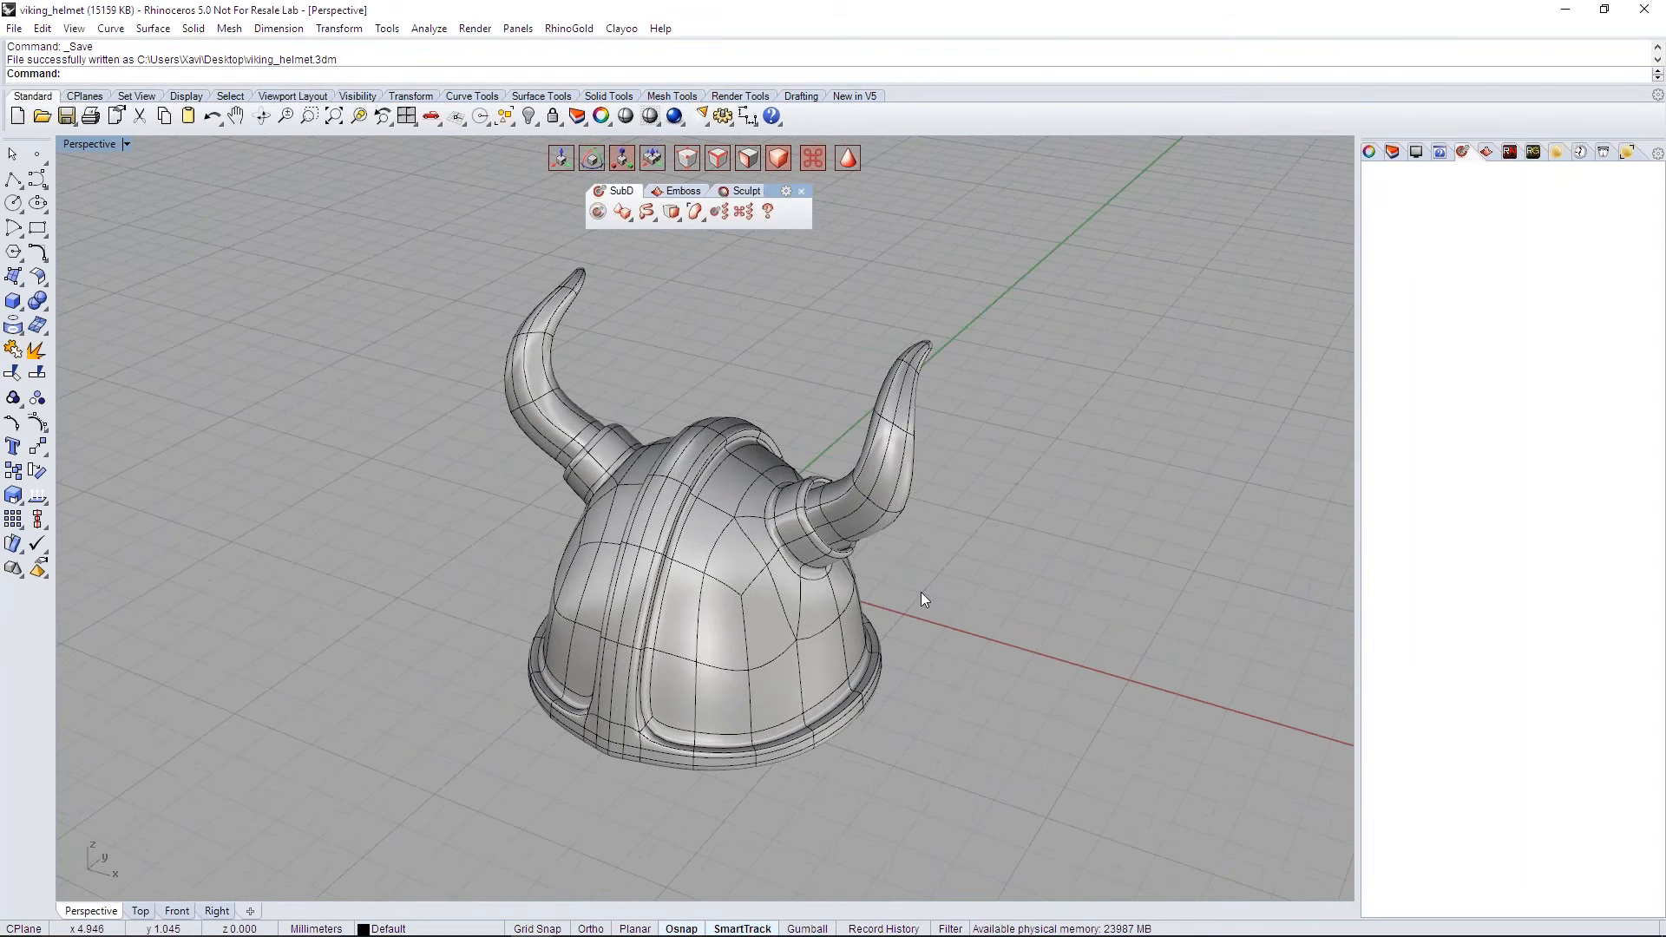
{"action": "scroll", "coordinate": [923, 599], "scroll_direction": "up", "scroll_amount": 2}
{"action": "left_click", "coordinate": [679, 690]}
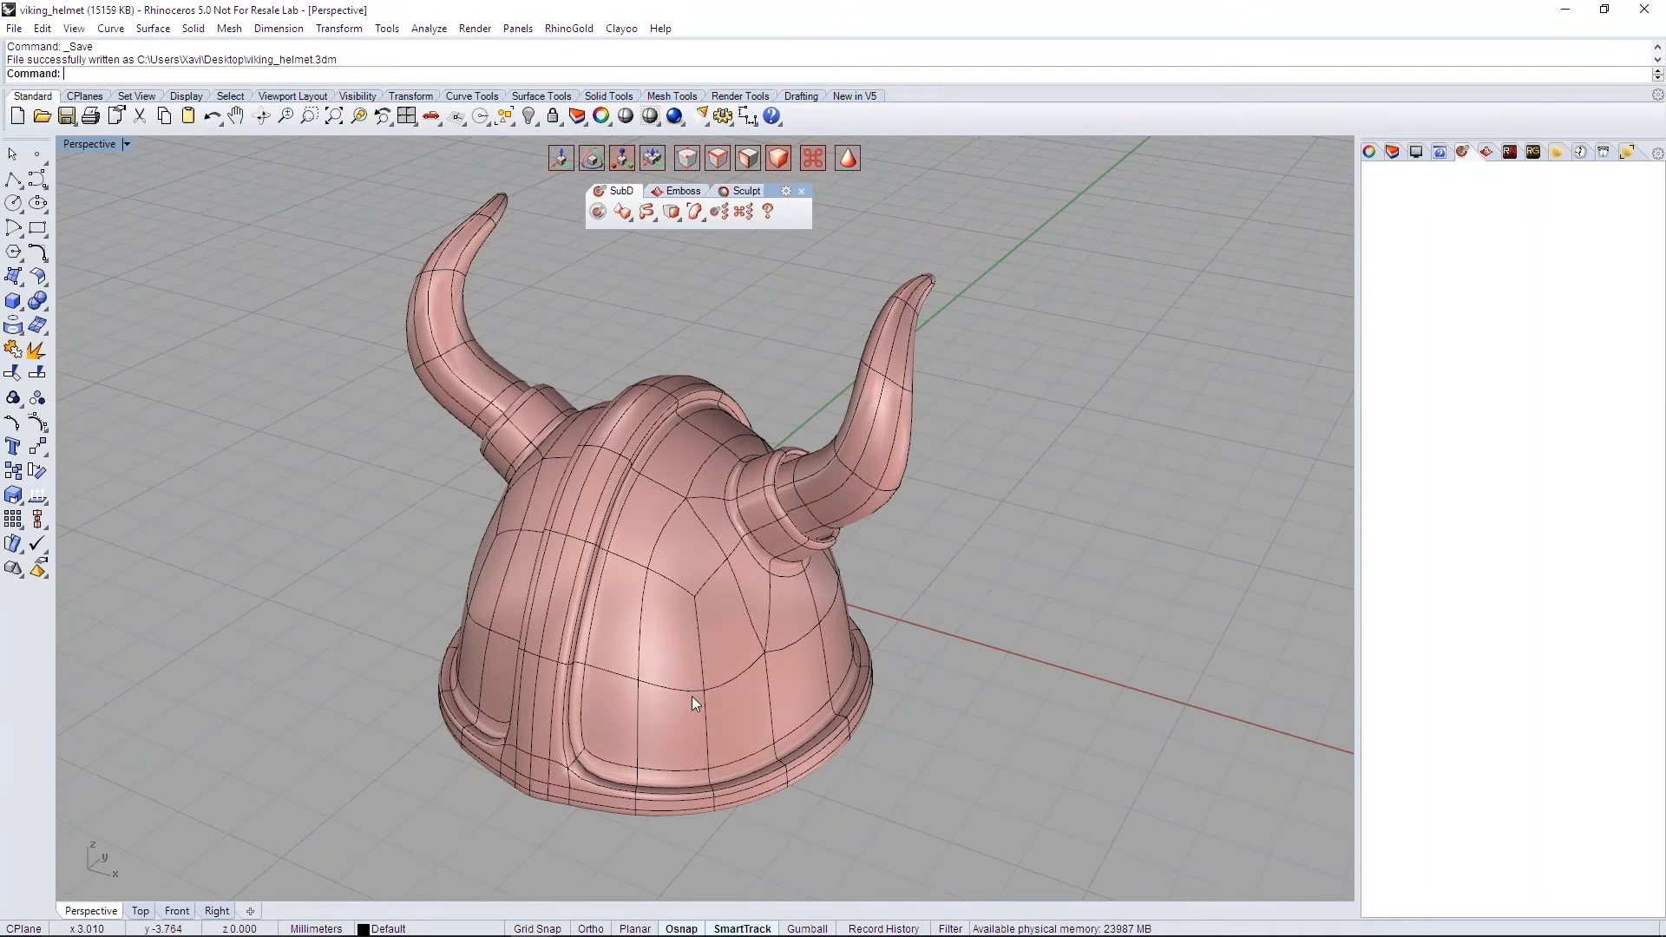
{"action": "right_click_drag", "start_coordinate": [695, 701], "coordinate": [776, 677]}
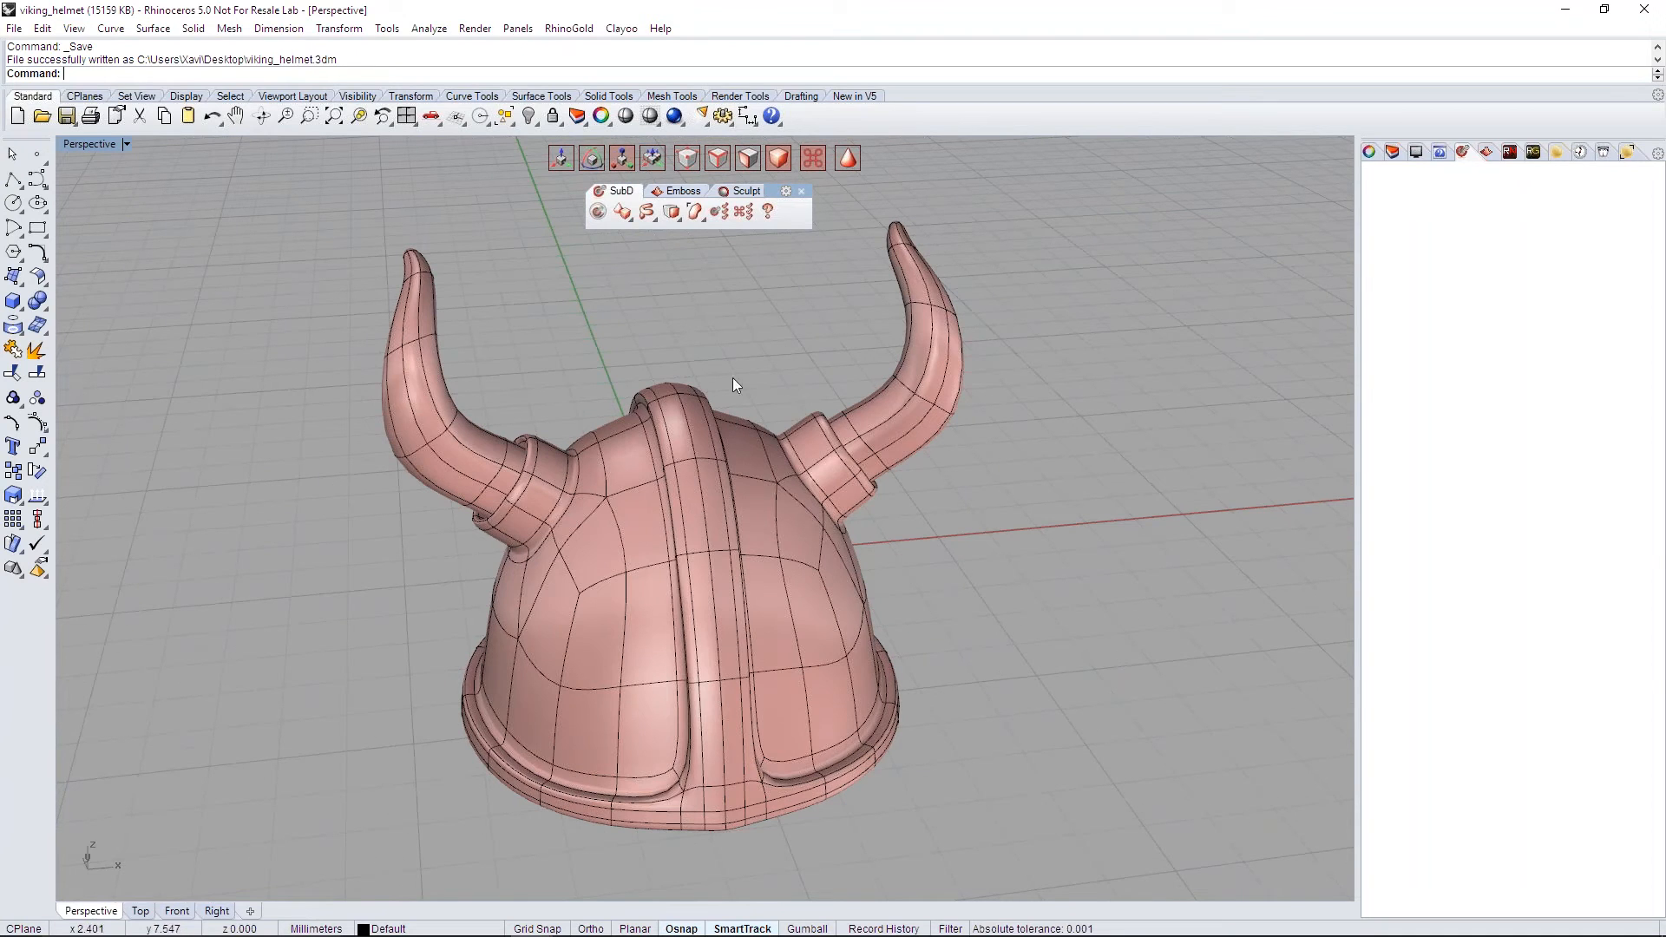
{"action": "left_click", "coordinate": [769, 213]}
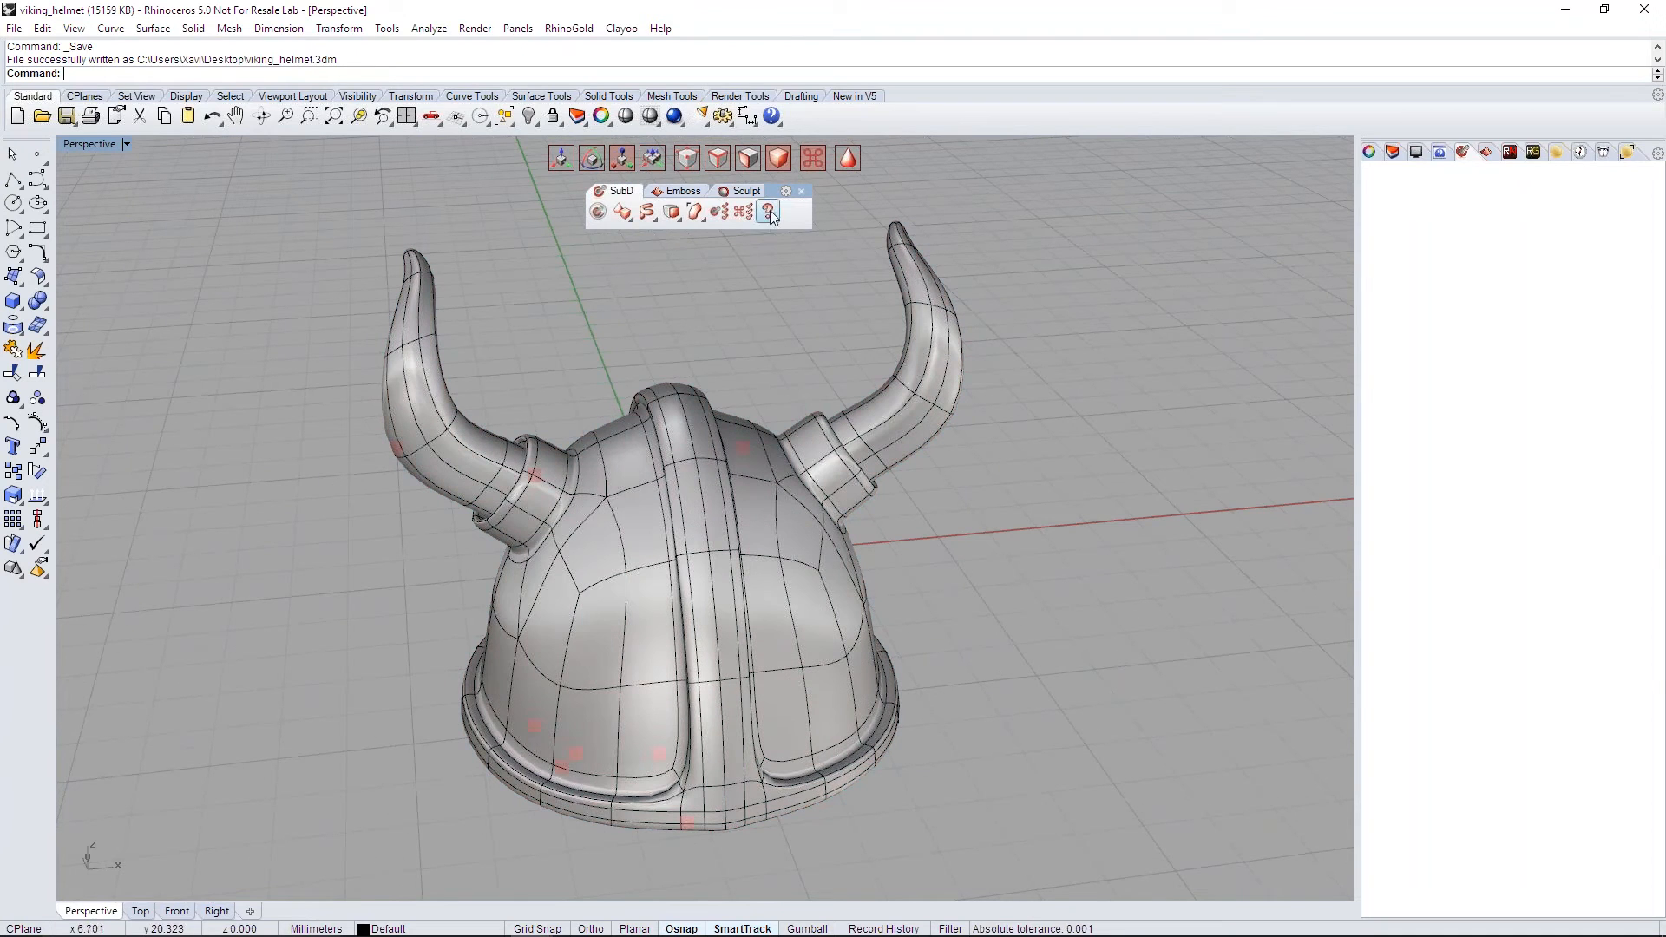
{"action": "left_click", "coordinate": [599, 212]}
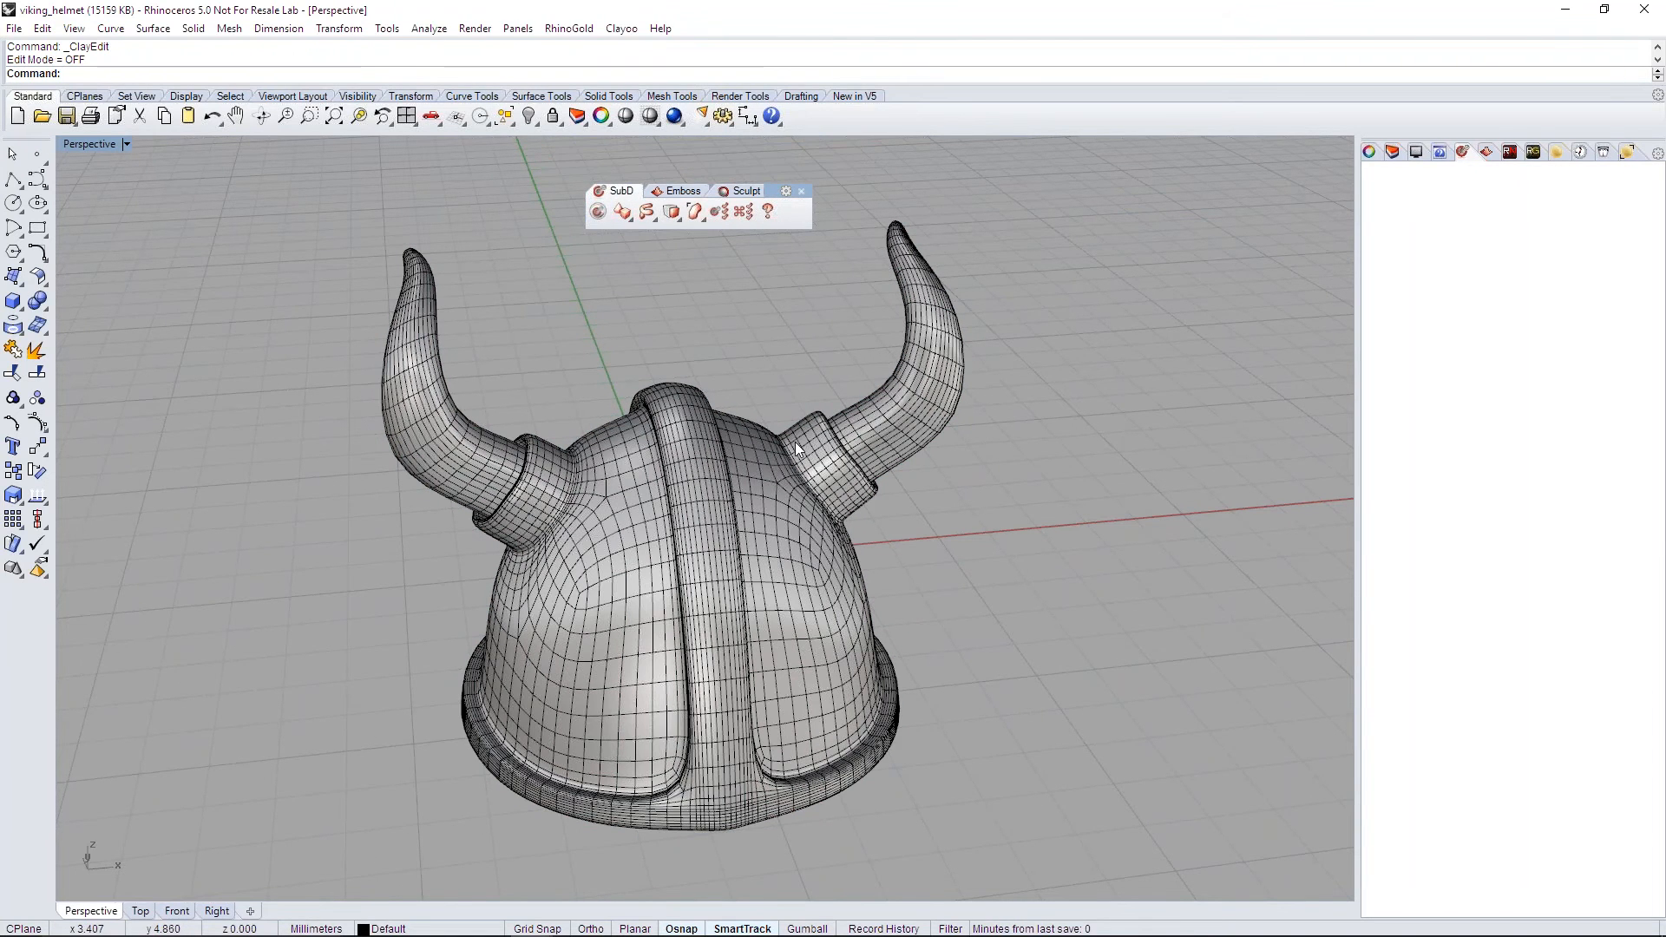
Step: Select the helmet mesh and start Clayoo sculpting on it, getting close to the dome surface beside the horn
{"action": "right_click_drag", "start_coordinate": [847, 608], "coordinate": [706, 605]}
{"action": "scroll", "coordinate": [704, 604], "scroll_direction": "up", "scroll_amount": 5}
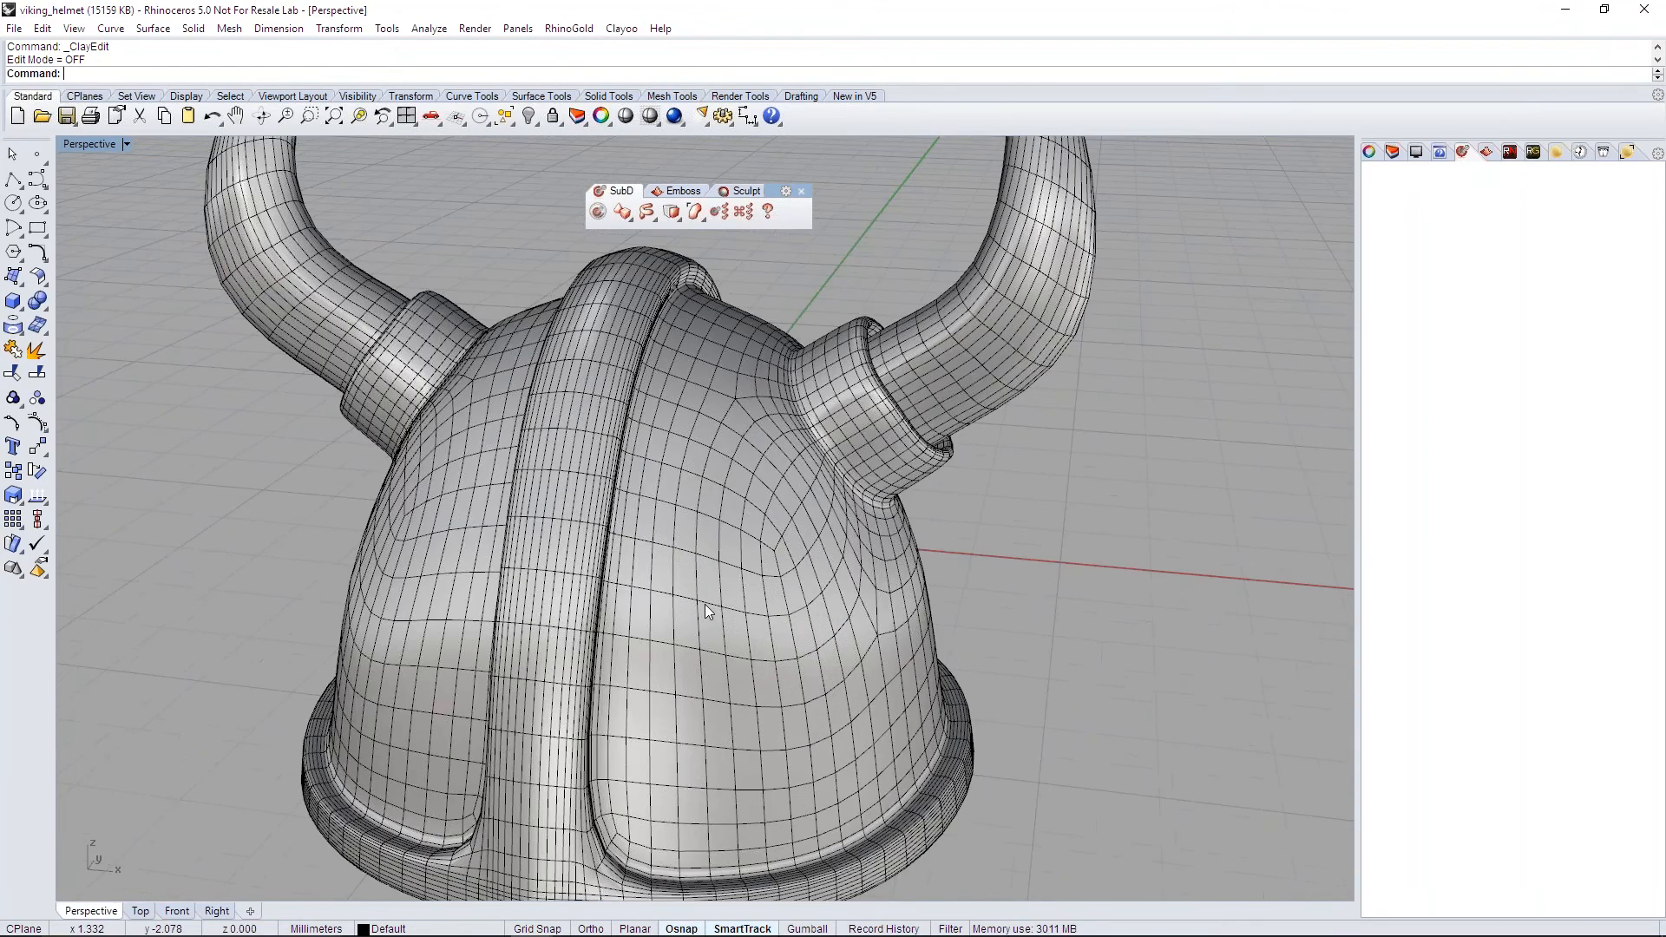
{"action": "scroll", "coordinate": [799, 588], "scroll_direction": "down", "scroll_amount": 3}
{"action": "mouse_move", "coordinate": [798, 589]}
{"action": "right_mouse_down"}
{"action": "mouse_move", "coordinate": [726, 540]}
{"action": "mouse_move", "coordinate": [921, 558]}
{"action": "mouse_move", "coordinate": [787, 503]}
{"action": "mouse_move", "coordinate": [806, 502]}
{"action": "right_mouse_up"}
{"action": "left_click", "coordinate": [806, 501]}
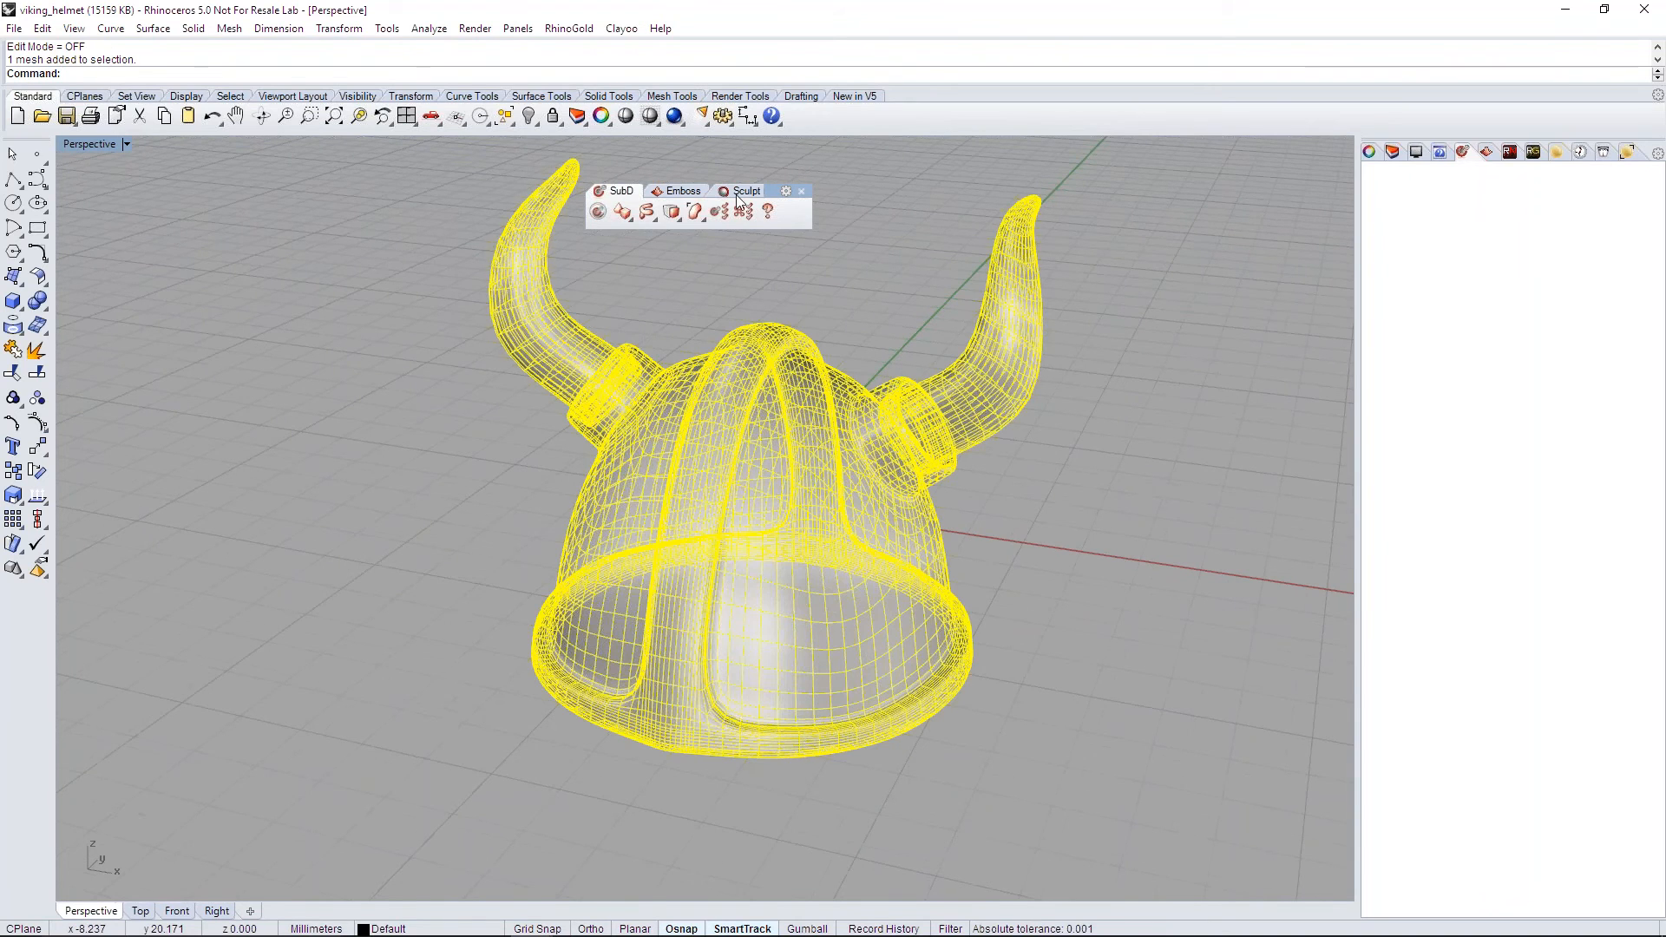
{"action": "left_click", "coordinate": [740, 195]}
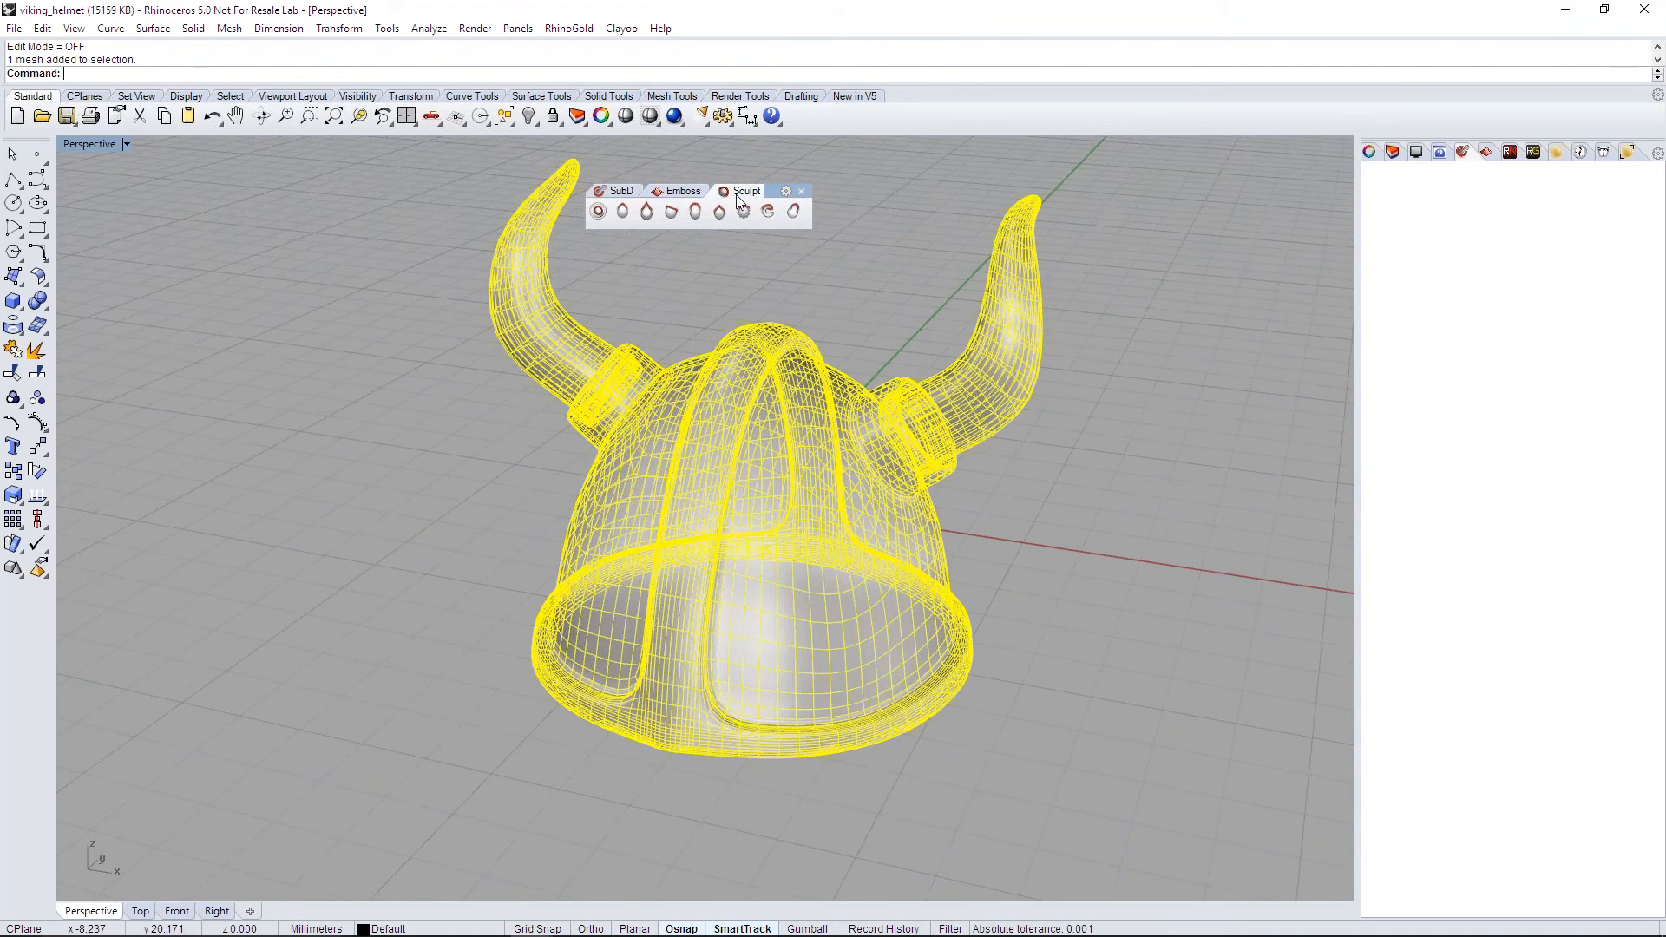
{"action": "left_click", "coordinate": [602, 213]}
{"action": "mouse_move", "coordinate": [957, 510]}
{"action": "right_mouse_down"}
{"action": "mouse_move", "coordinate": [977, 541]}
{"action": "mouse_move", "coordinate": [960, 566]}
{"action": "mouse_move", "coordinate": [752, 482]}
{"action": "mouse_move", "coordinate": [851, 553]}
{"action": "mouse_move", "coordinate": [1085, 517]}
{"action": "mouse_move", "coordinate": [835, 457]}
{"action": "right_mouse_up"}
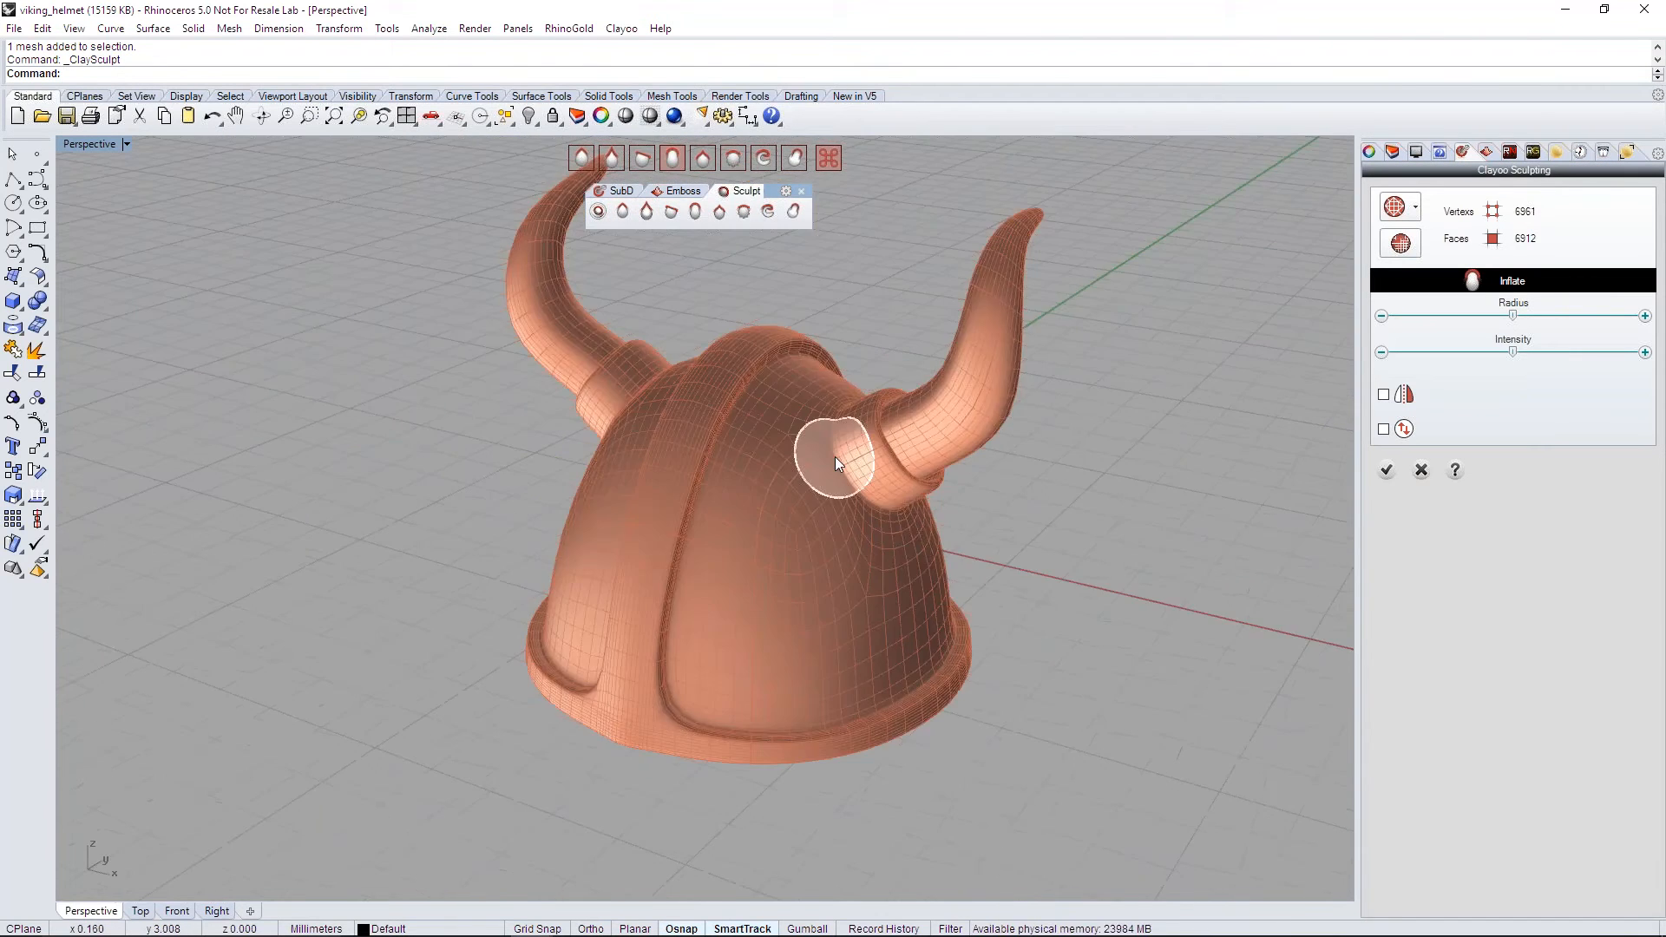
{"action": "scroll", "coordinate": [835, 457], "scroll_direction": "up", "scroll_amount": 2}
{"action": "scroll", "coordinate": [835, 457], "scroll_direction": "up", "scroll_amount": 2}
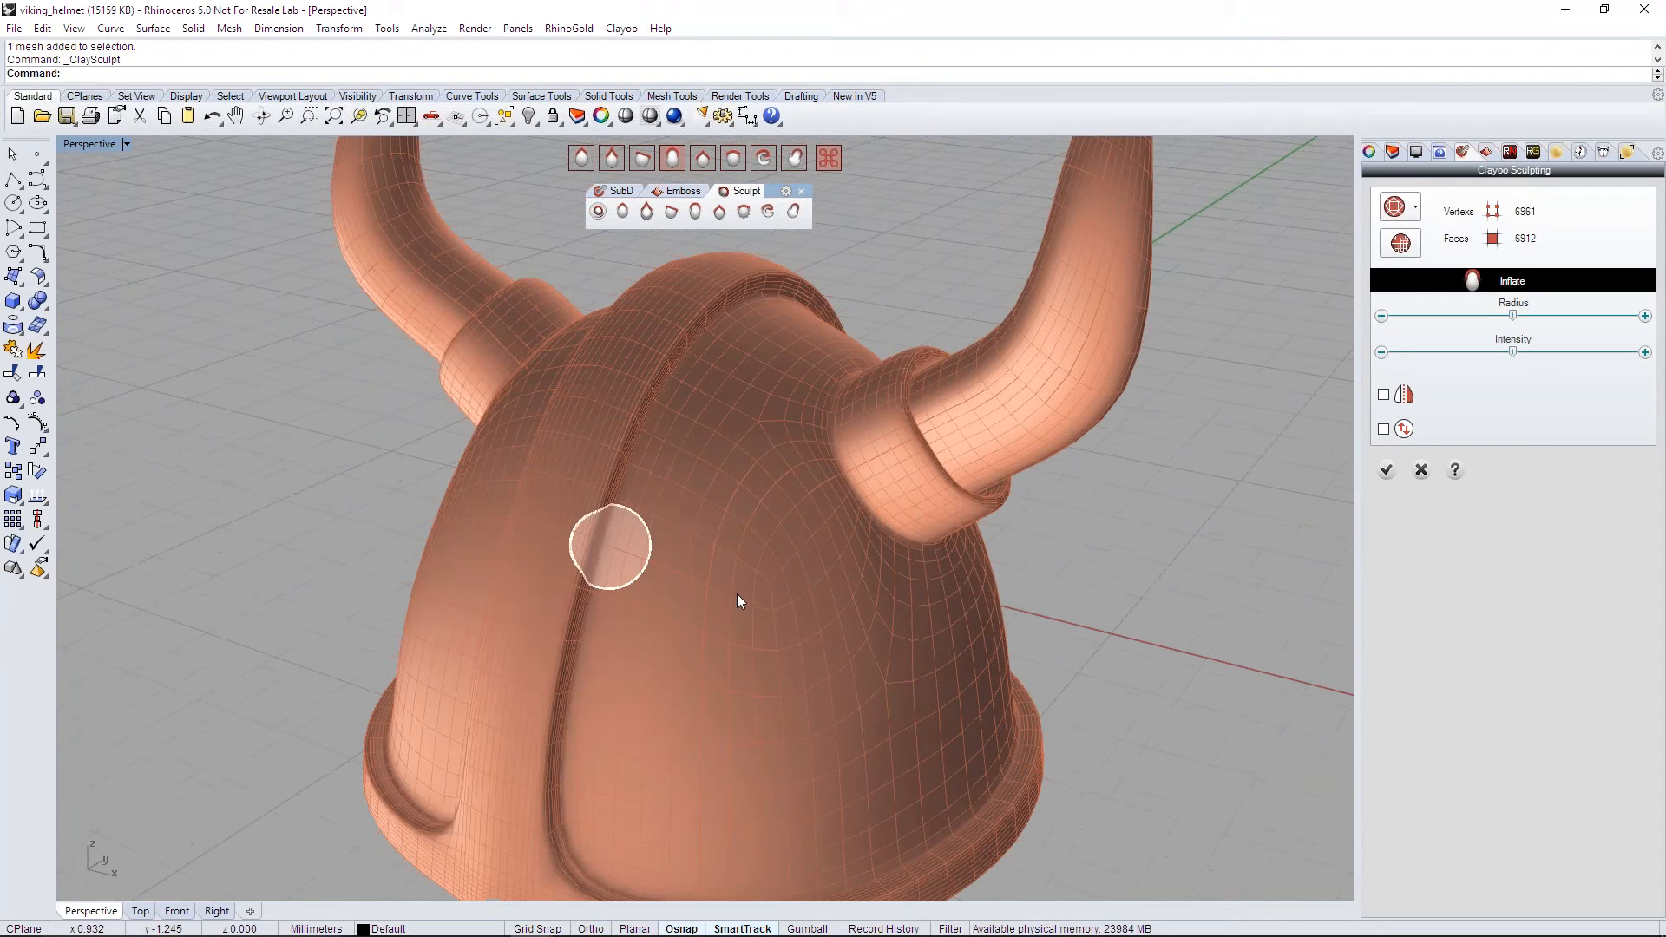
{"action": "scroll", "coordinate": [690, 537], "scroll_direction": "up", "scroll_amount": 2}
{"action": "scroll", "coordinate": [691, 537], "scroll_direction": "up", "scroll_amount": 2}
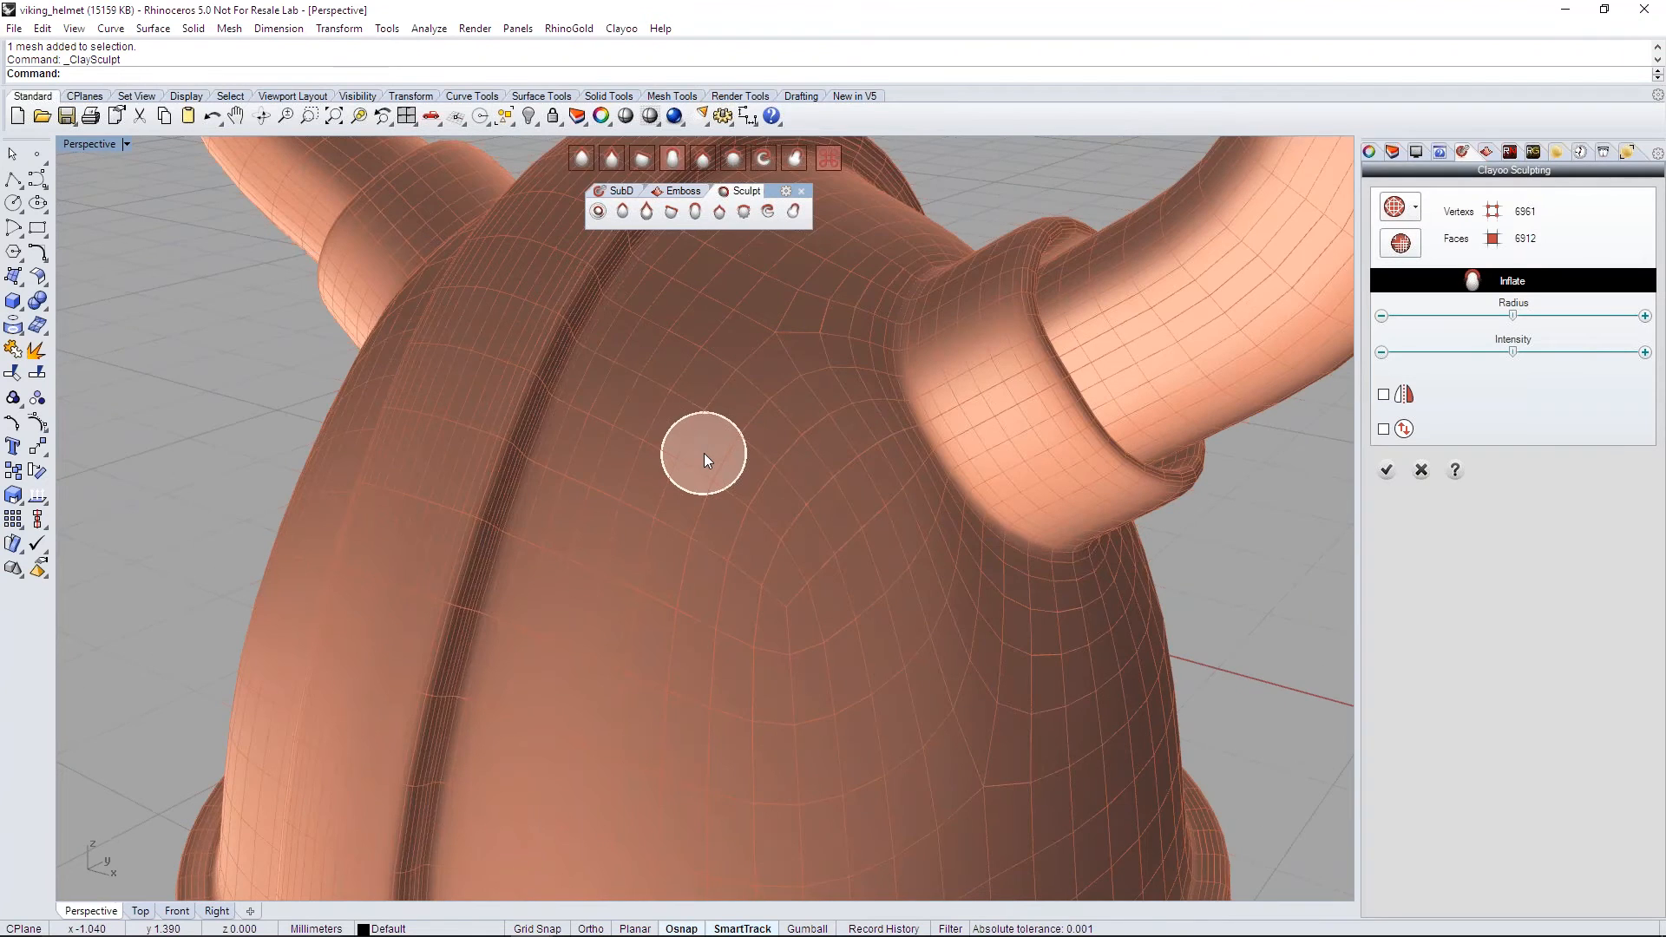
Step: Subdivide the helmet mesh twice to give it a dense enough grid for detailed sculpting
{"action": "scroll", "coordinate": [705, 453], "scroll_direction": "down", "scroll_amount": 2}
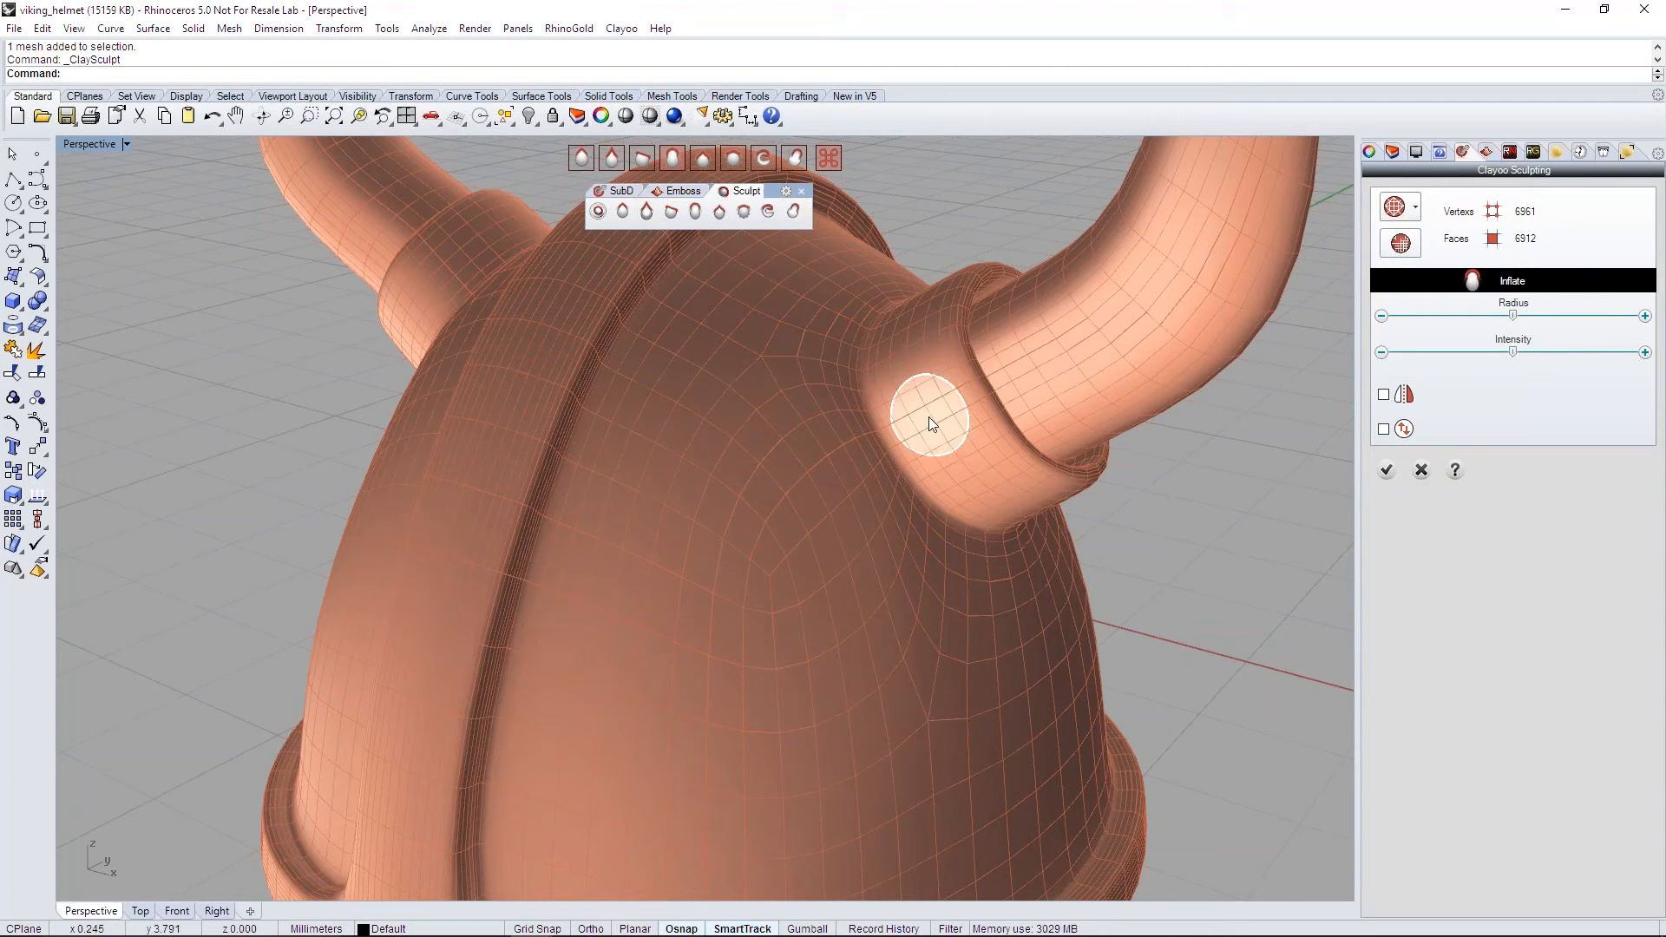
{"action": "left_click", "coordinate": [1403, 246]}
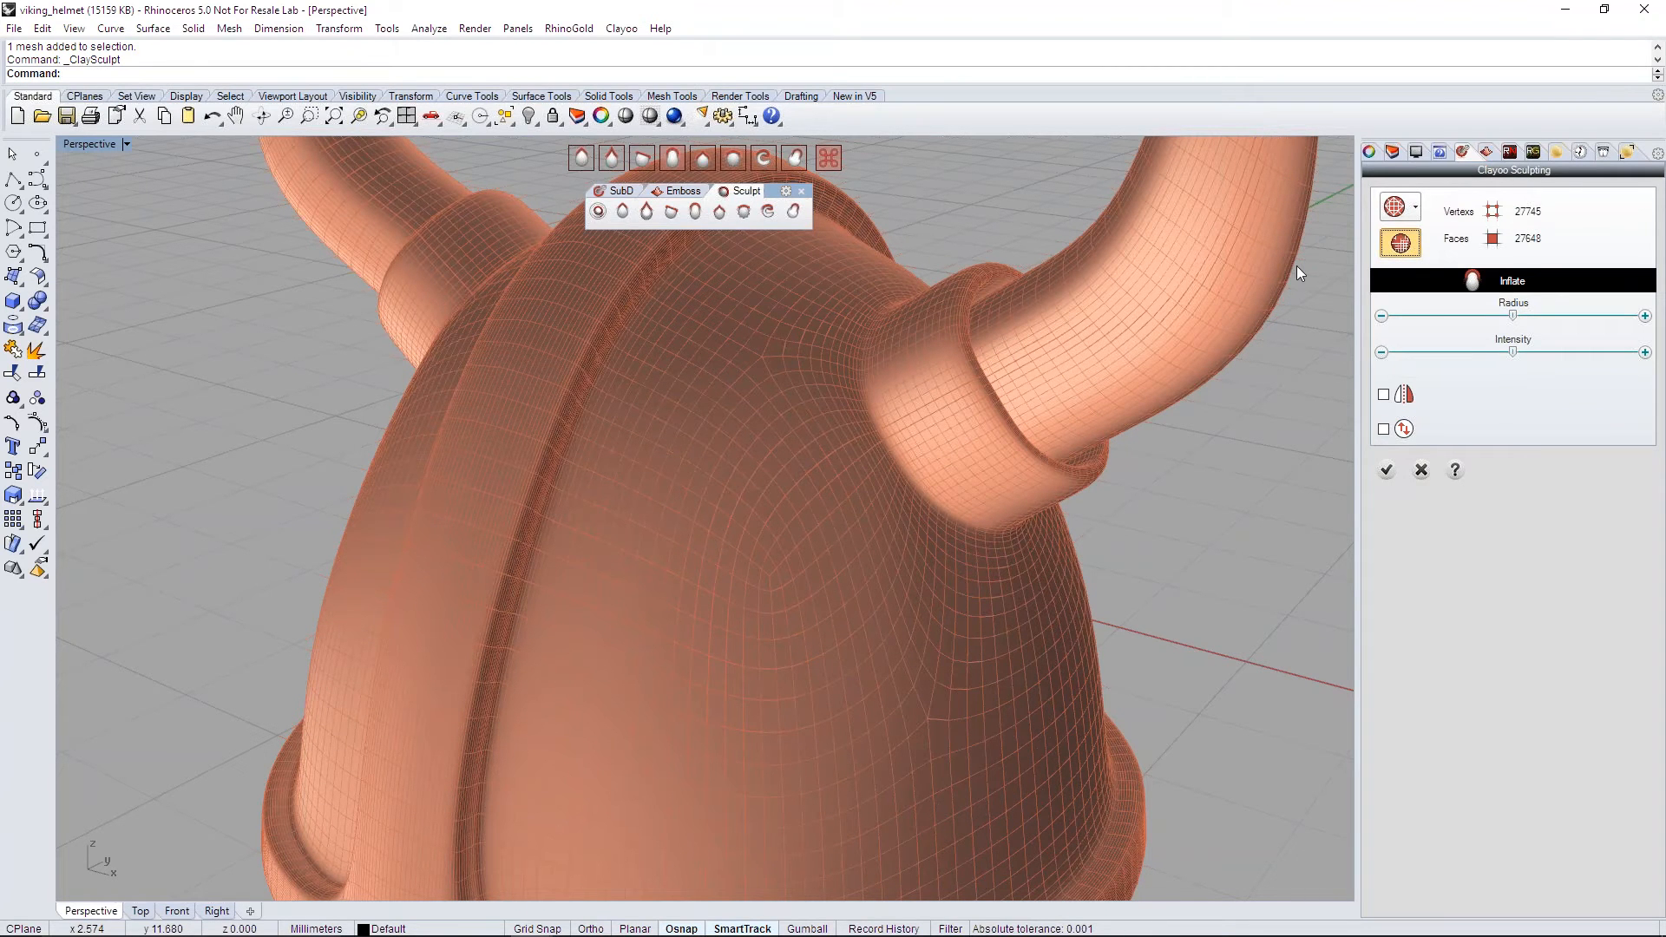
{"action": "mouse_move", "coordinate": [810, 529]}
{"action": "right_mouse_down"}
{"action": "mouse_move", "coordinate": [822, 543]}
{"action": "mouse_move", "coordinate": [829, 523]}
{"action": "right_mouse_up"}
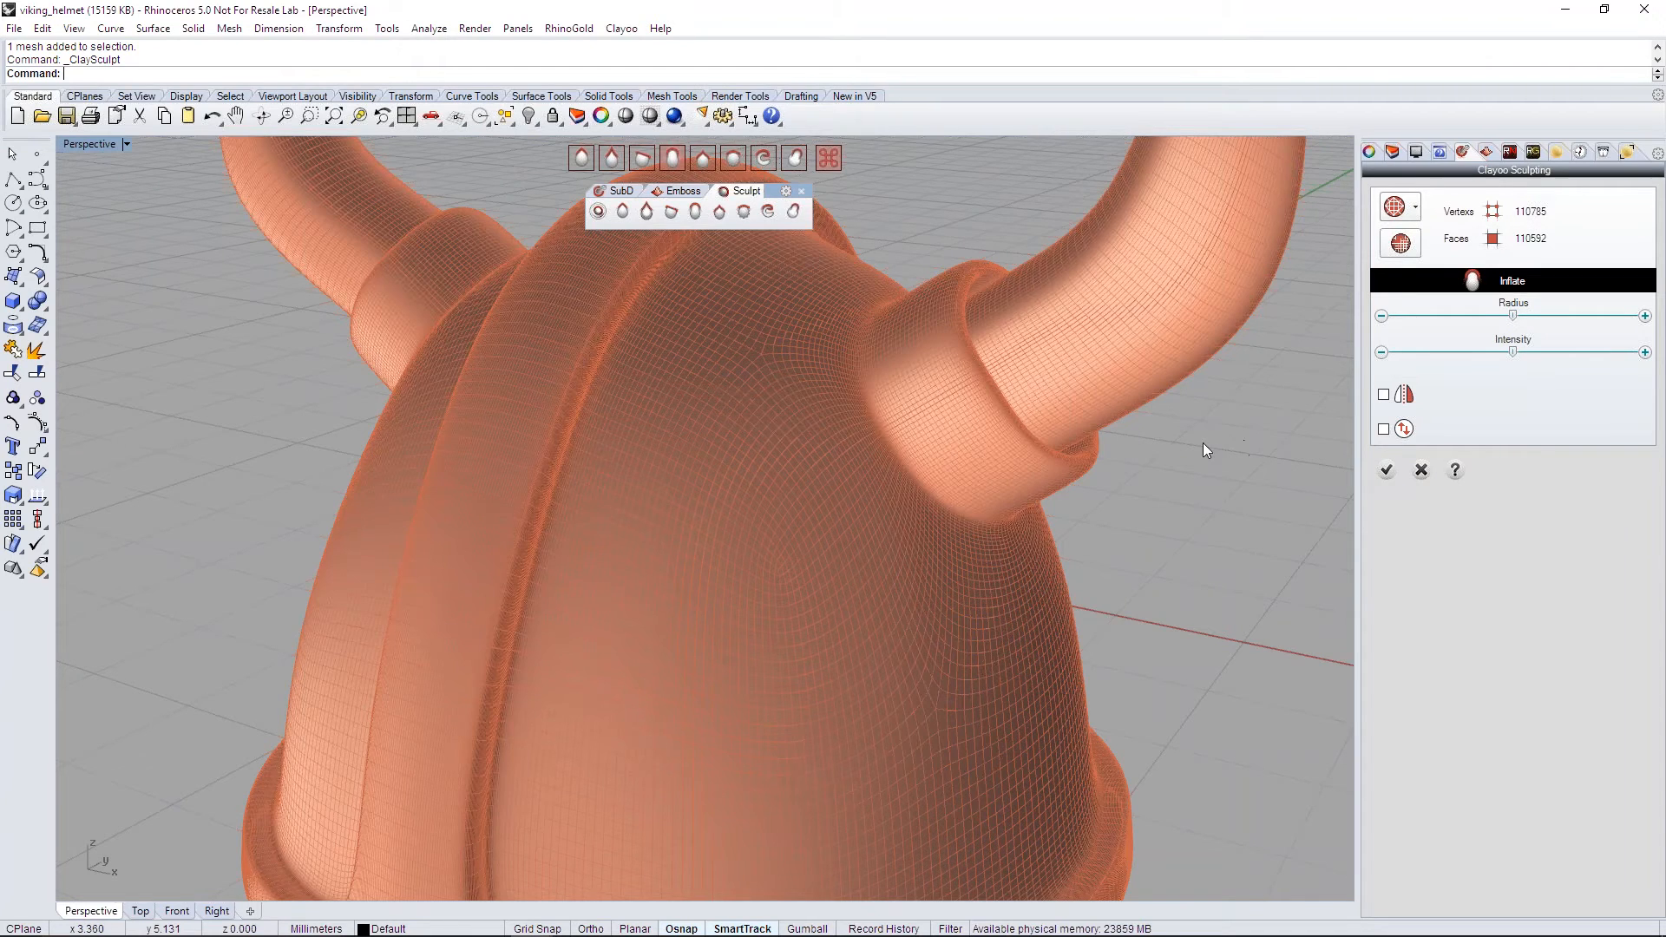
{"action": "scroll", "coordinate": [1202, 445], "scroll_direction": "down", "scroll_amount": 2}
{"action": "mouse_move", "coordinate": [1200, 442]}
{"action": "right_mouse_down"}
{"action": "mouse_move", "coordinate": [957, 563]}
{"action": "mouse_move", "coordinate": [1001, 574]}
{"action": "mouse_move", "coordinate": [963, 544]}
{"action": "mouse_move", "coordinate": [1063, 566]}
{"action": "mouse_move", "coordinate": [1030, 588]}
{"action": "mouse_move", "coordinate": [810, 522]}
{"action": "right_mouse_up"}
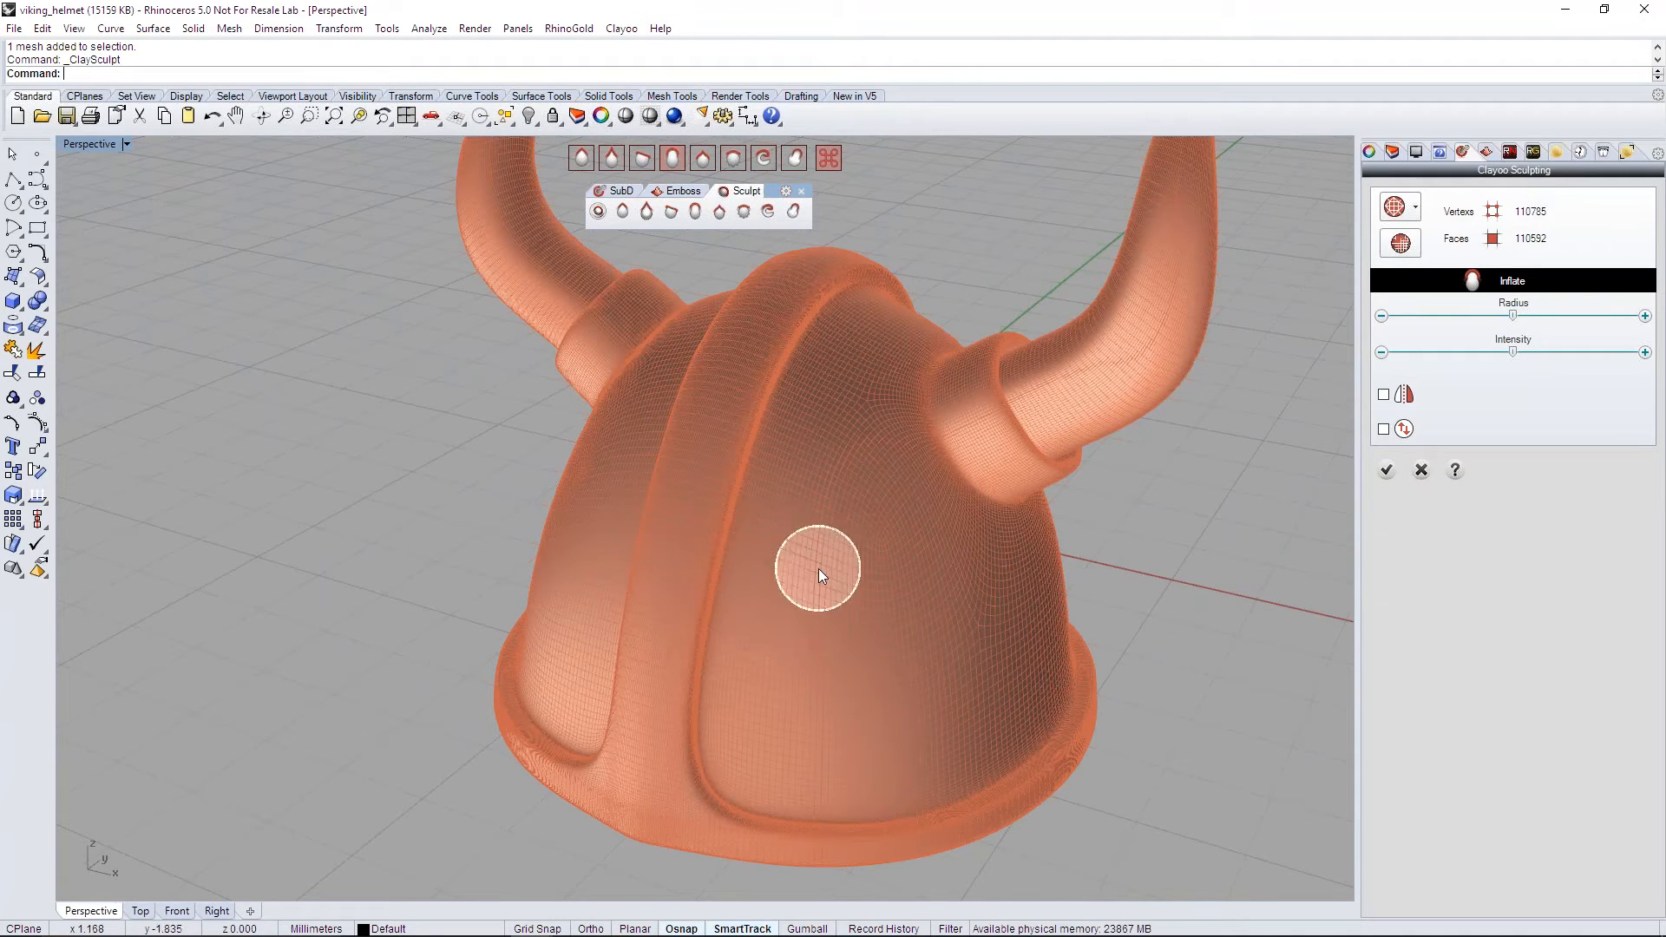
Step: Enable symmetry so that sculpting strokes are mirrored on both halves of the helmet
{"action": "right_click_drag", "start_coordinate": [868, 544], "coordinate": [797, 522]}
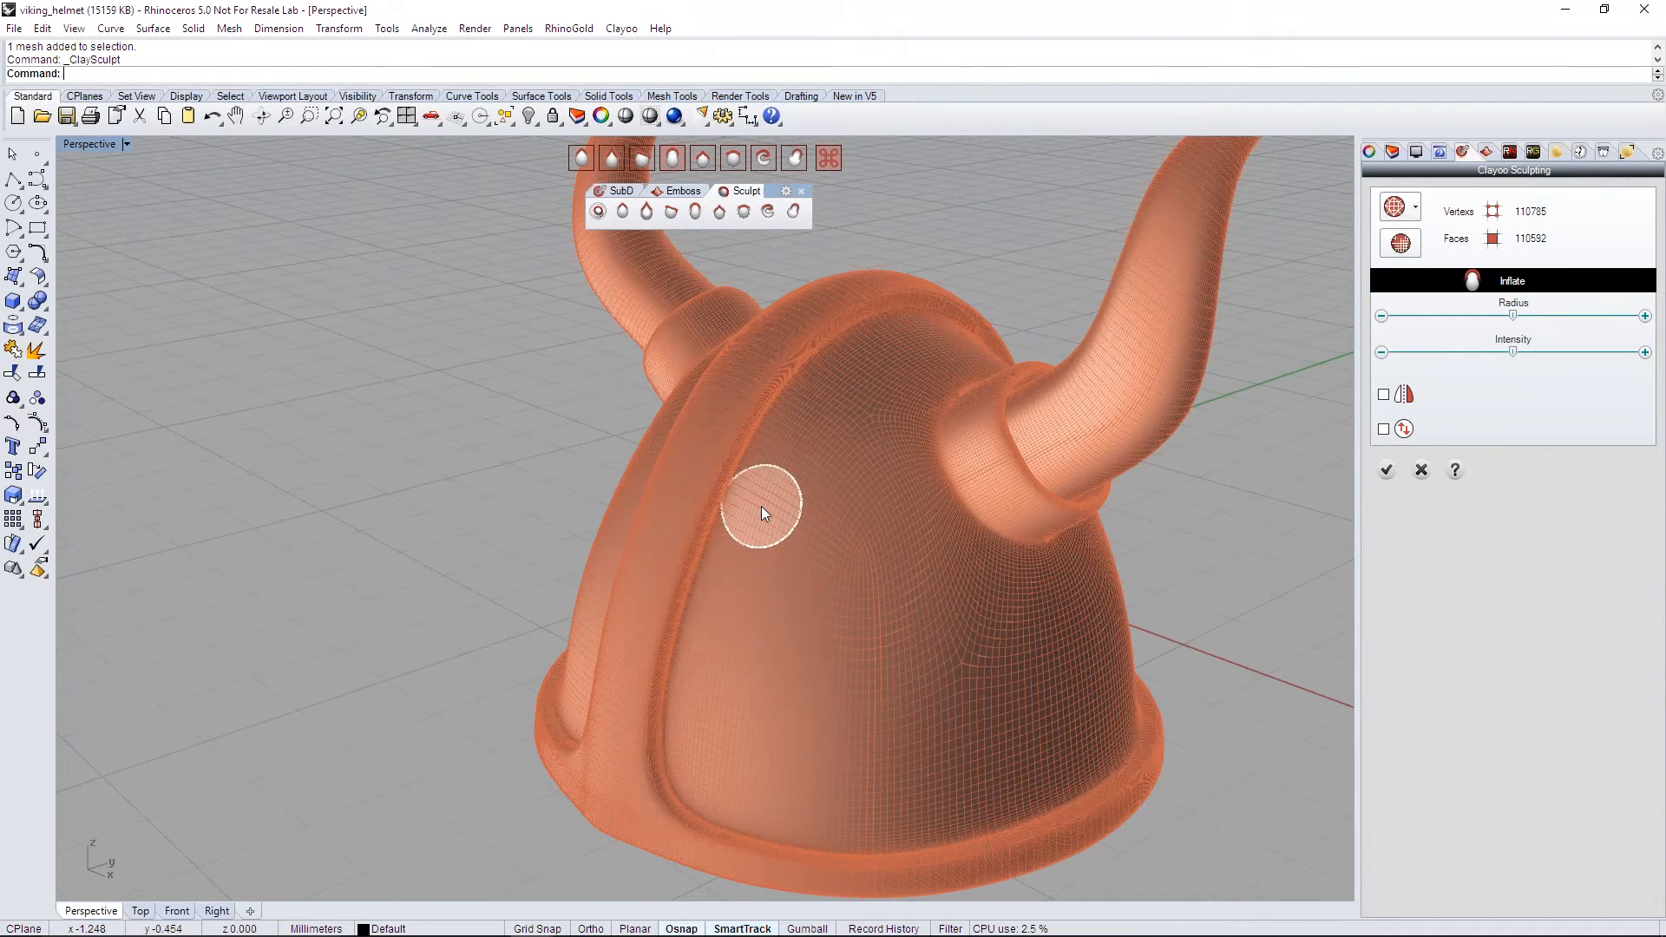
{"action": "scroll", "coordinate": [762, 507], "scroll_direction": "up", "scroll_amount": 2}
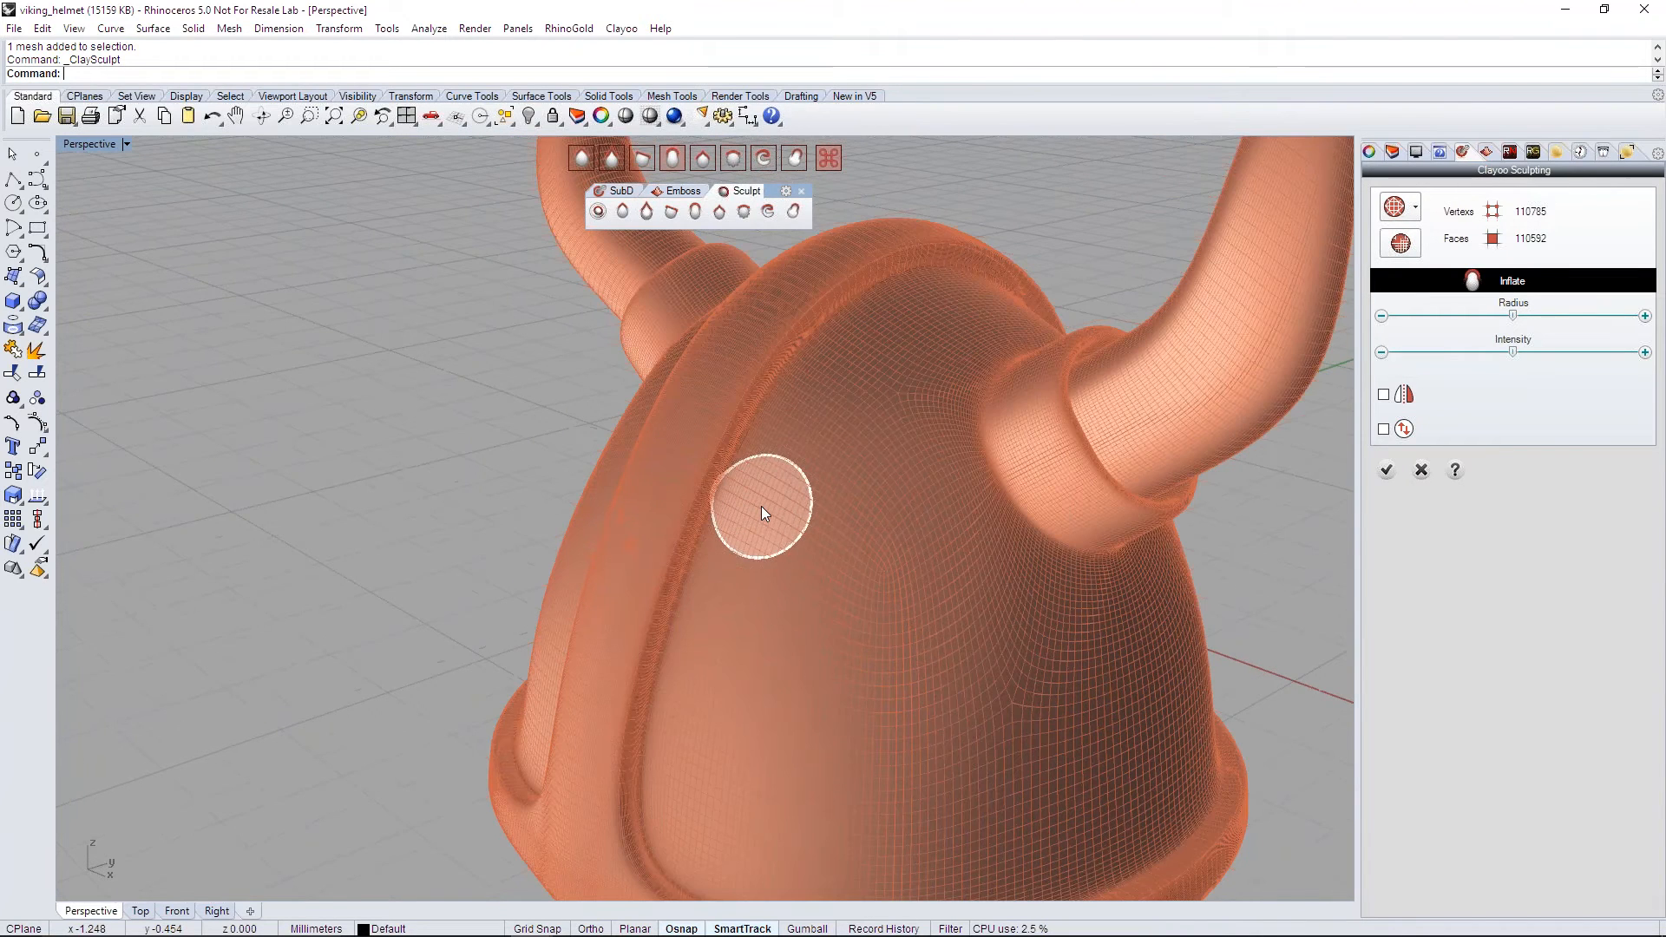
{"action": "right_click_drag", "start_coordinate": [762, 507], "coordinate": [869, 526]}
{"action": "scroll", "coordinate": [830, 465], "scroll_direction": "down", "scroll_amount": 2}
{"action": "mouse_move", "coordinate": [830, 466]}
{"action": "right_mouse_down"}
{"action": "mouse_move", "coordinate": [793, 481]}
{"action": "mouse_move", "coordinate": [821, 542]}
{"action": "mouse_move", "coordinate": [936, 472]}
{"action": "right_mouse_up"}
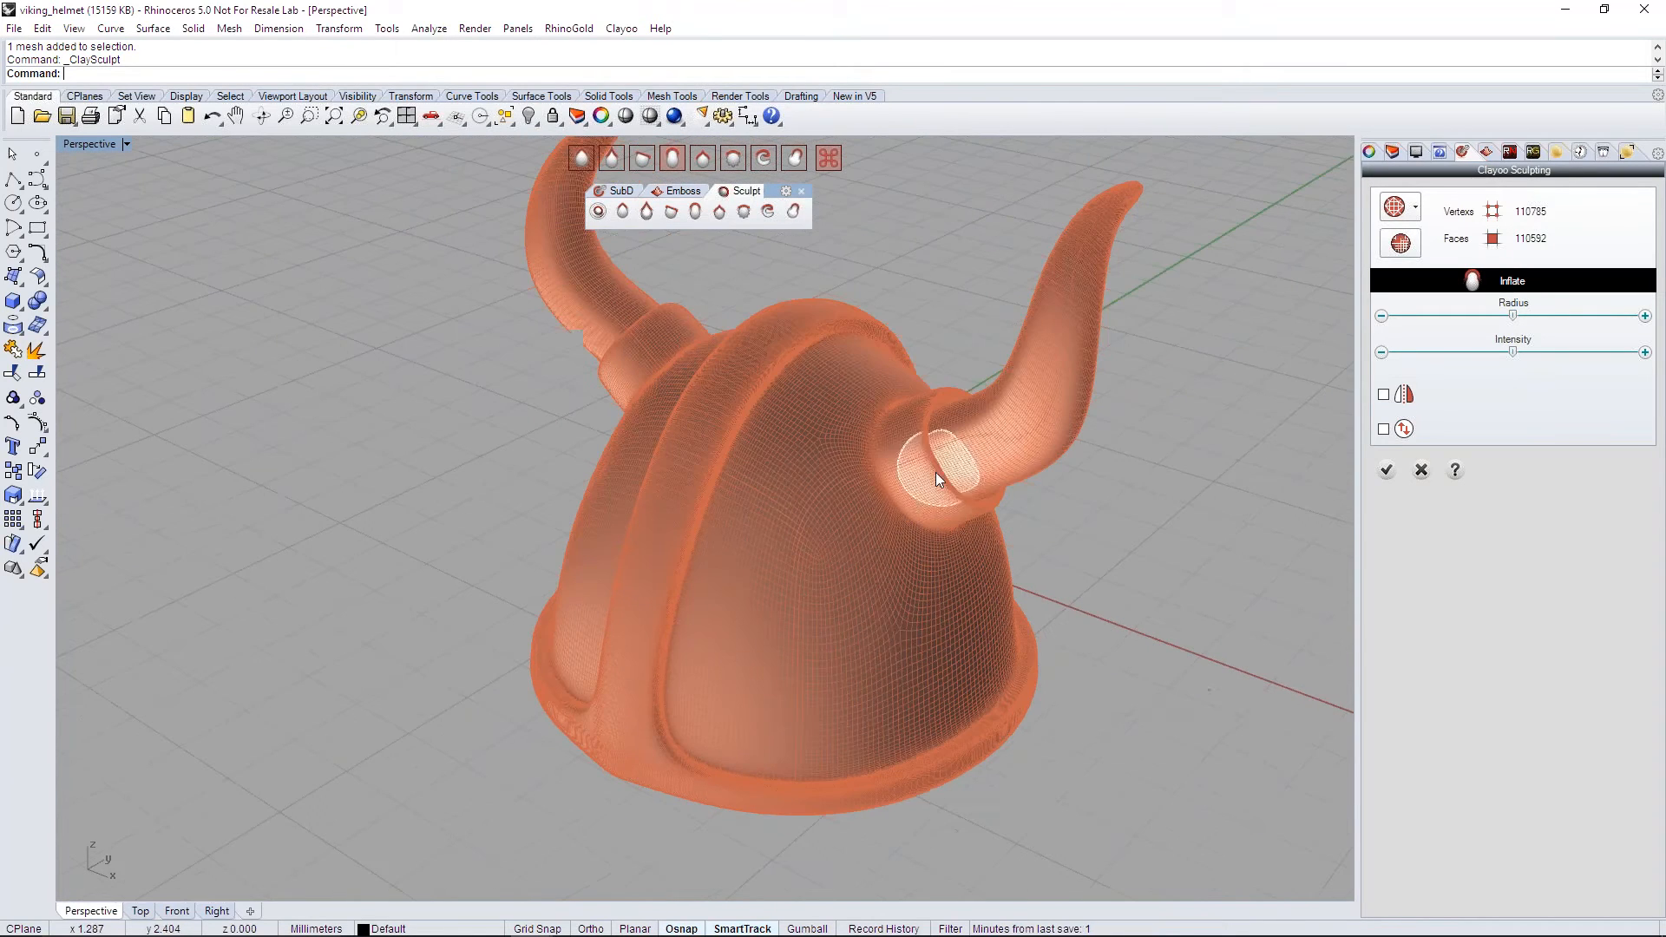
{"action": "left_click", "coordinate": [1383, 394]}
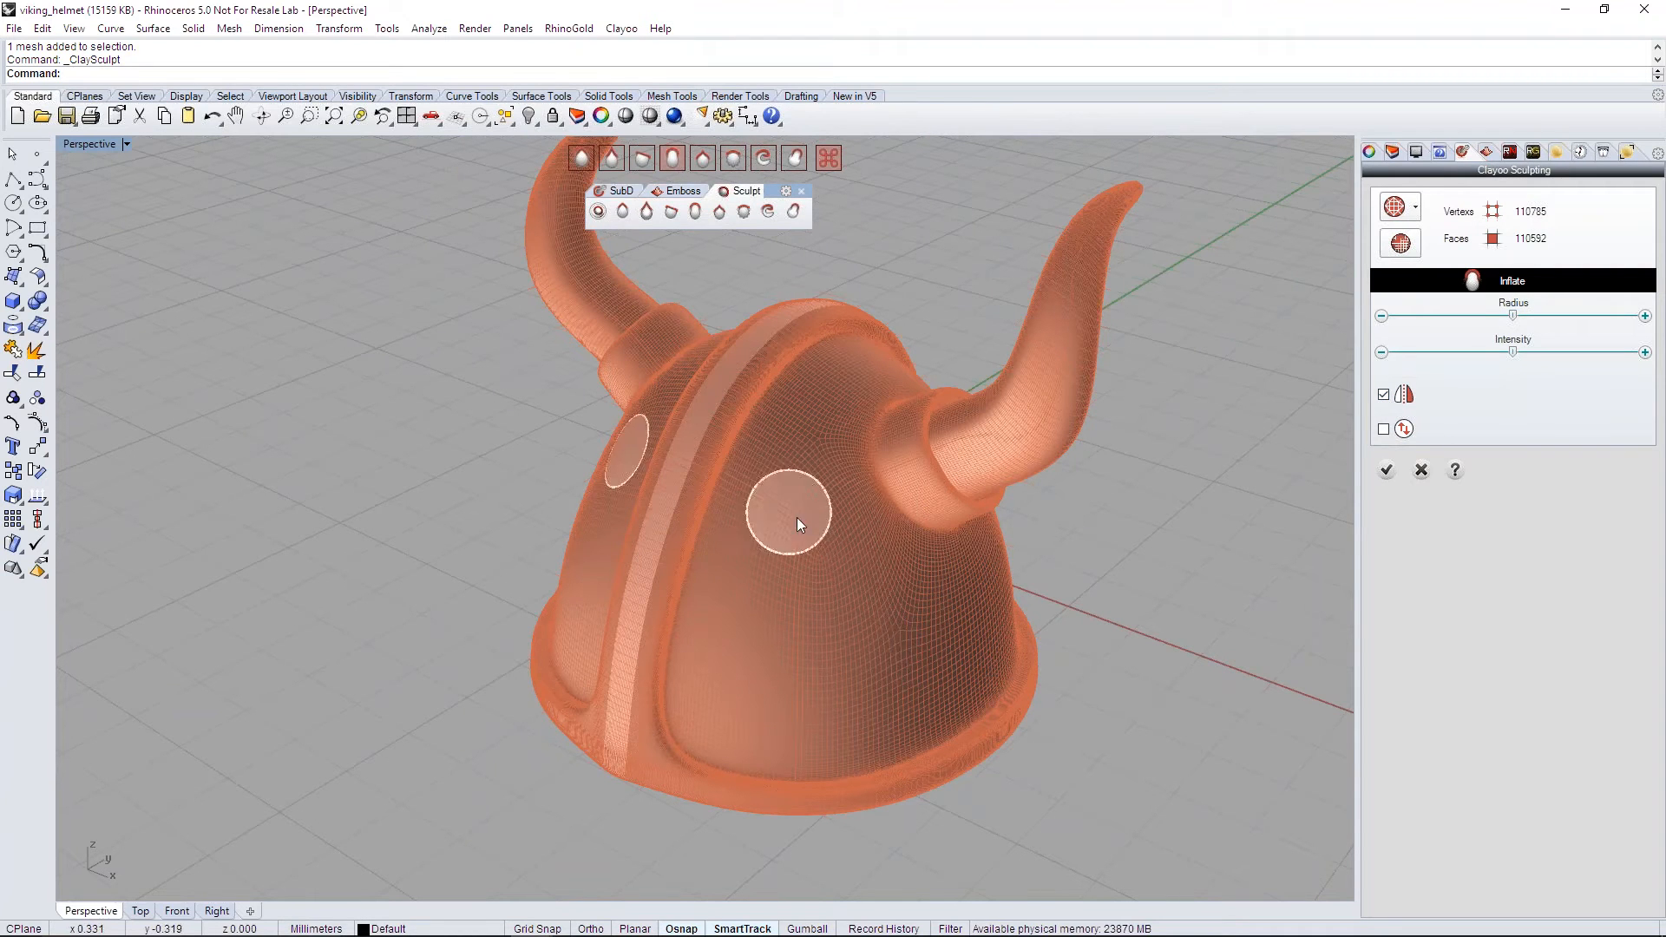
{"action": "mouse_move", "coordinate": [812, 529]}
{"action": "right_mouse_down"}
{"action": "mouse_move", "coordinate": [833, 539]}
{"action": "mouse_move", "coordinate": [793, 500]}
{"action": "mouse_move", "coordinate": [892, 483]}
{"action": "mouse_move", "coordinate": [804, 486]}
{"action": "right_mouse_up"}
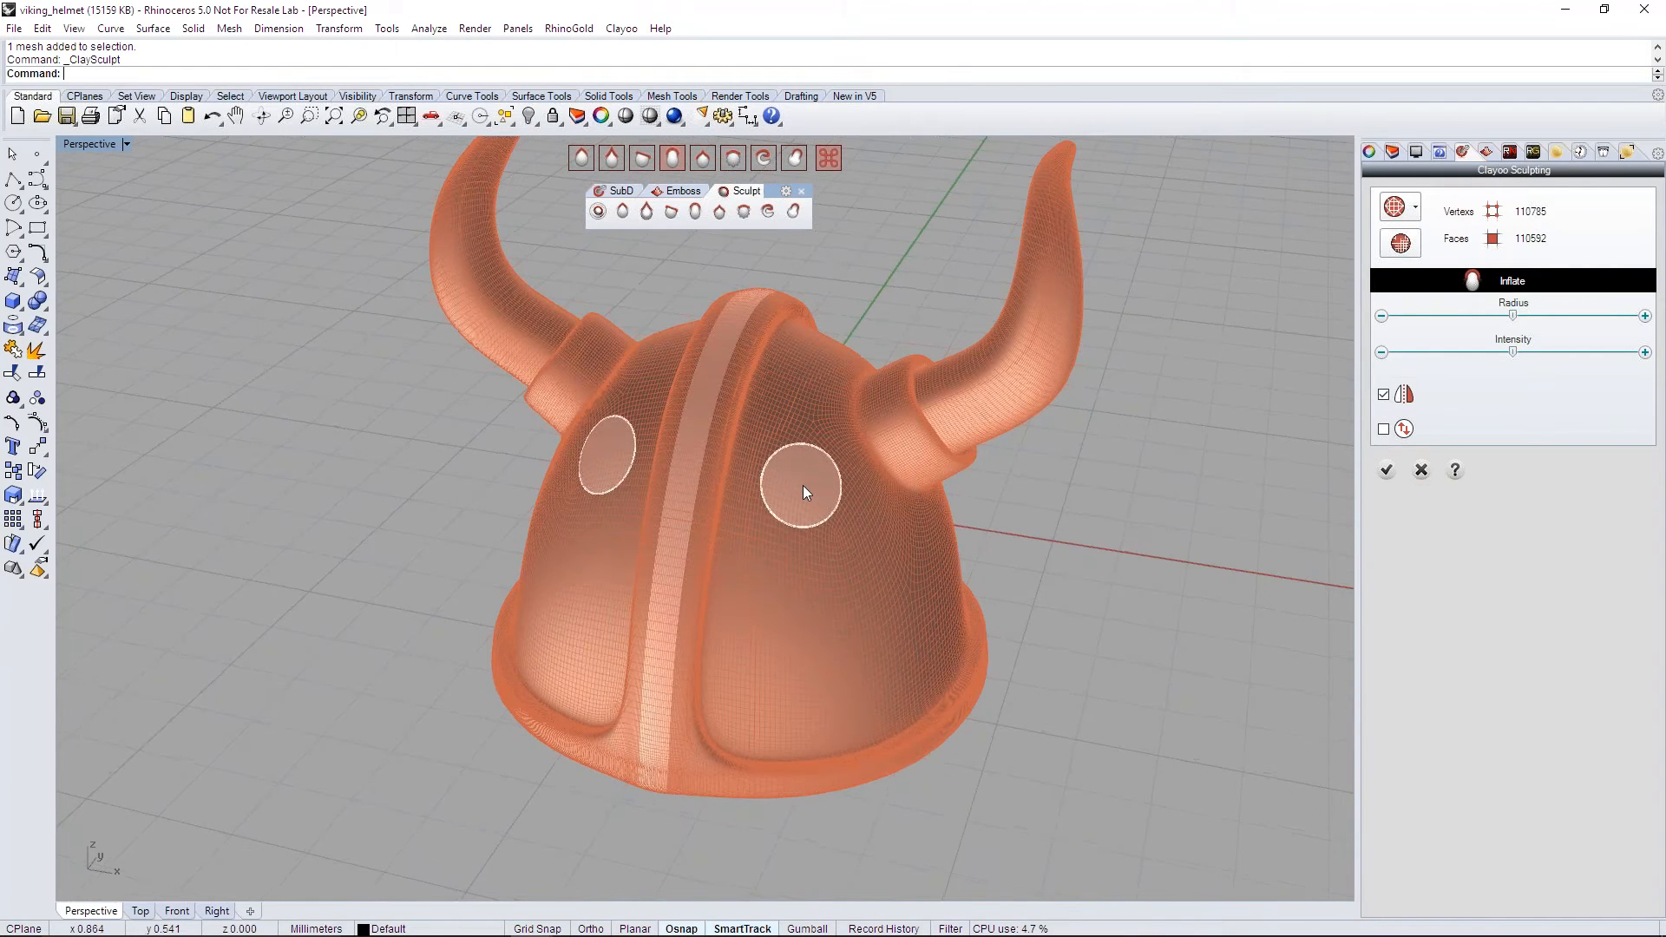
Step: Sculpt raised lumps with a reduced-radius Brush where the central band meets the rim at the front
{"action": "scroll", "coordinate": [803, 486], "scroll_direction": "up", "scroll_amount": 2}
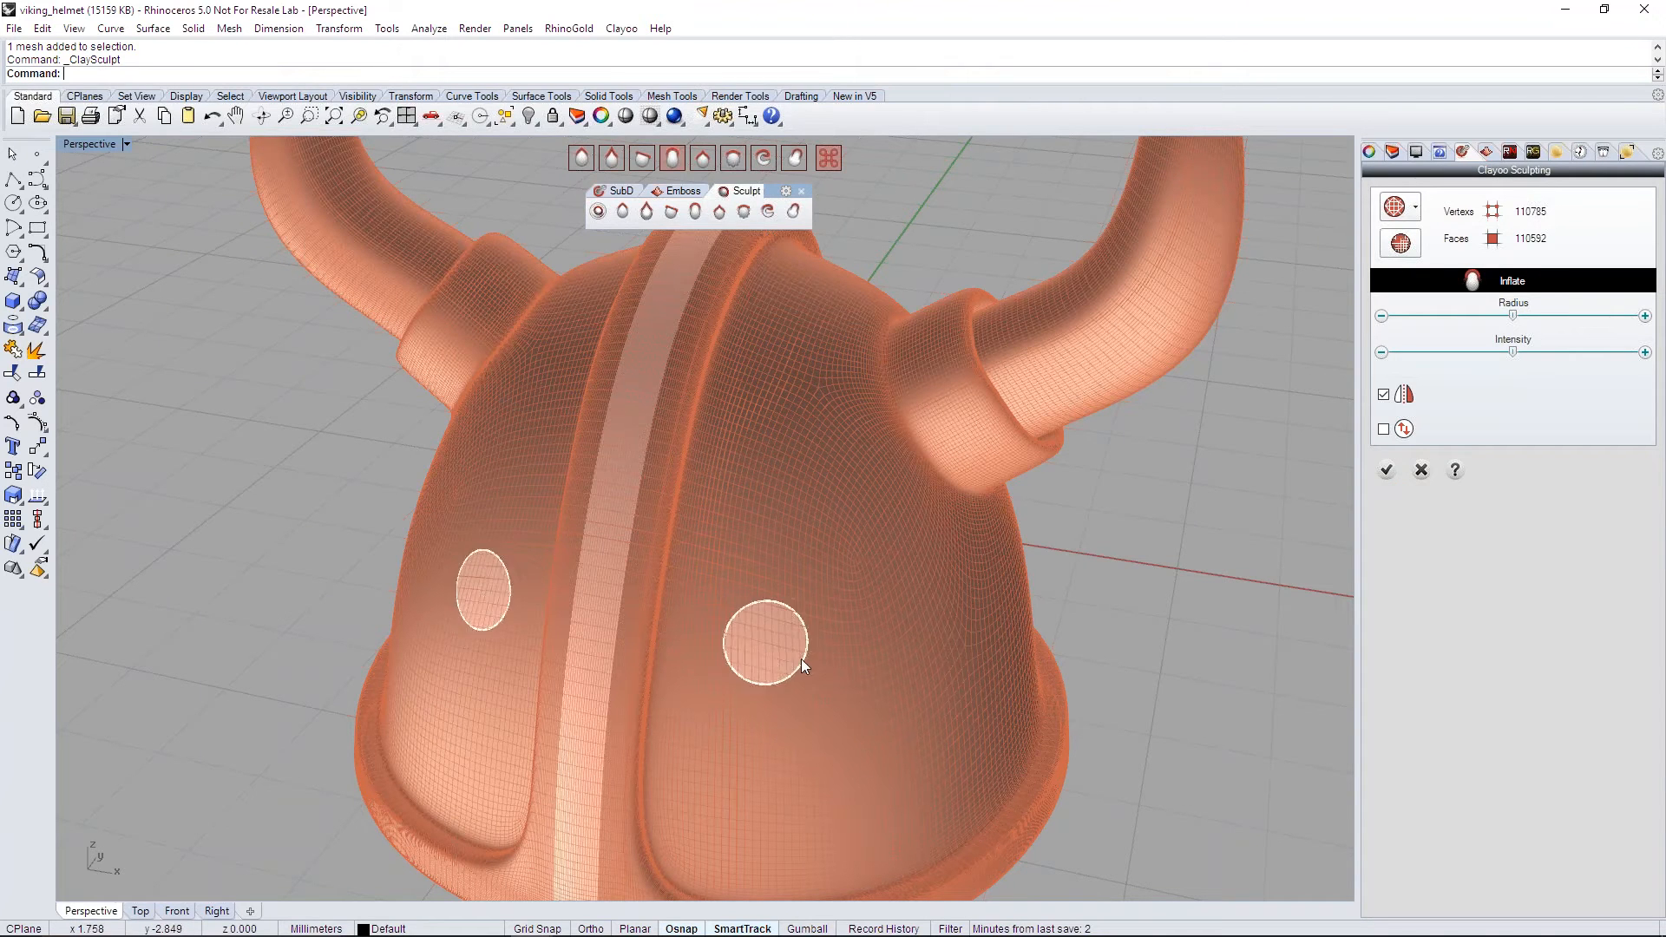
{"action": "mouse_move", "coordinate": [789, 625]}
{"action": "right_mouse_down"}
{"action": "mouse_move", "coordinate": [769, 603]}
{"action": "mouse_move", "coordinate": [759, 504]}
{"action": "right_mouse_up"}
{"action": "scroll", "coordinate": [623, 774], "scroll_direction": "up", "scroll_amount": 2}
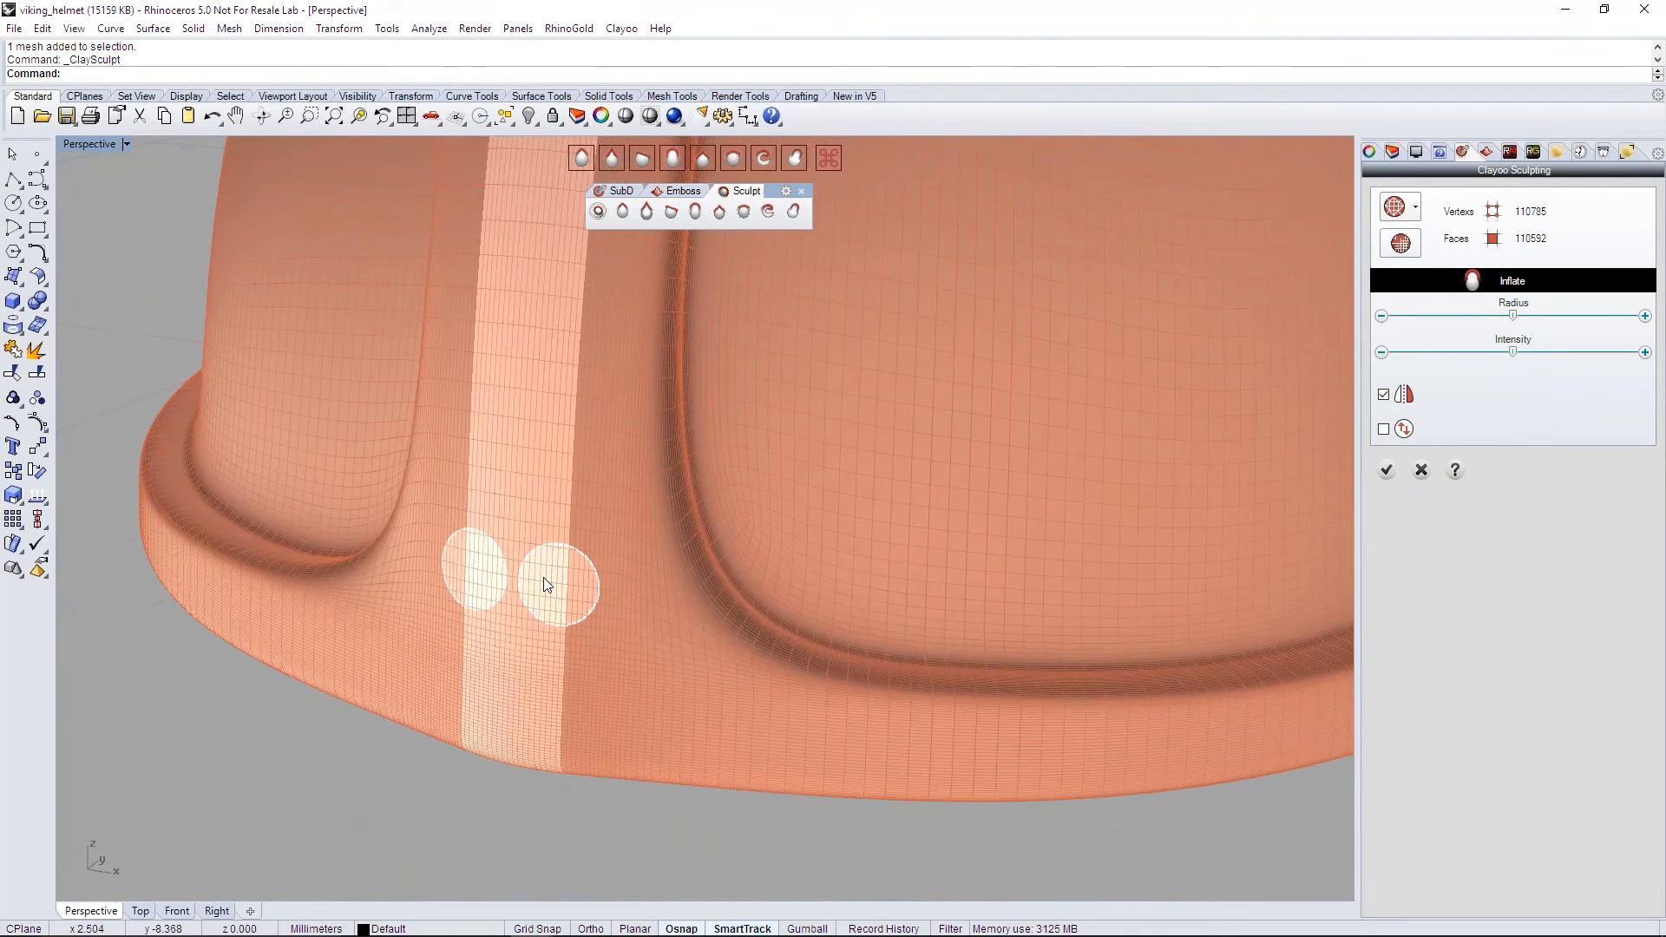
{"action": "scroll", "coordinate": [680, 717], "scroll_direction": "up", "scroll_amount": 2}
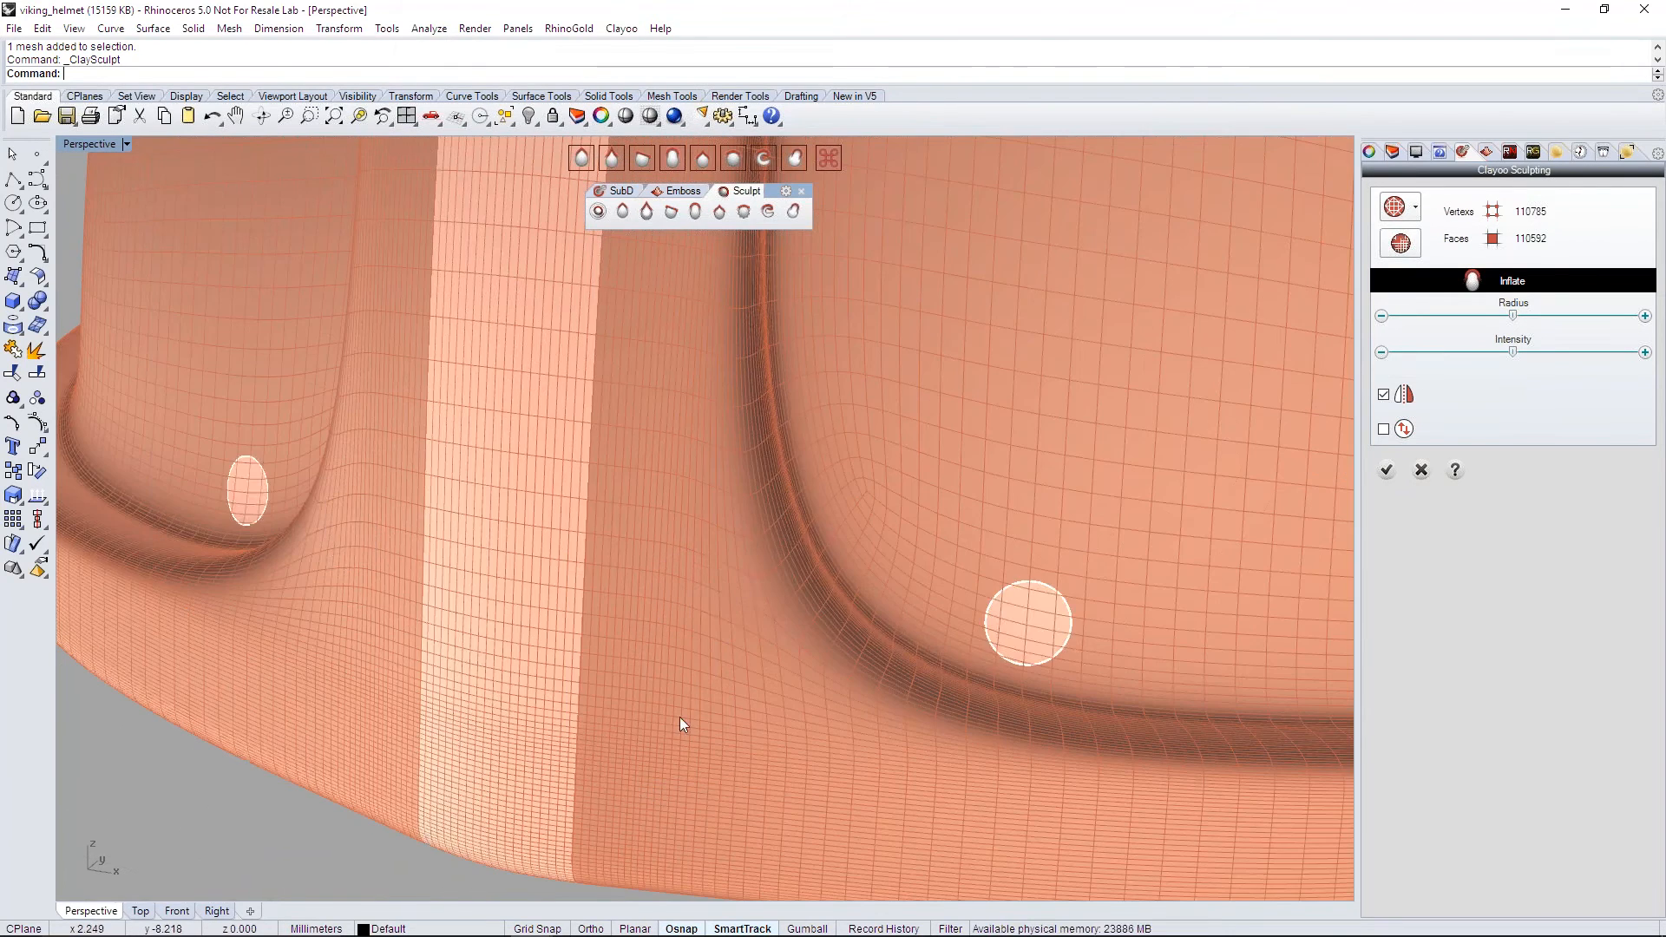
{"action": "left_click", "coordinate": [623, 211]}
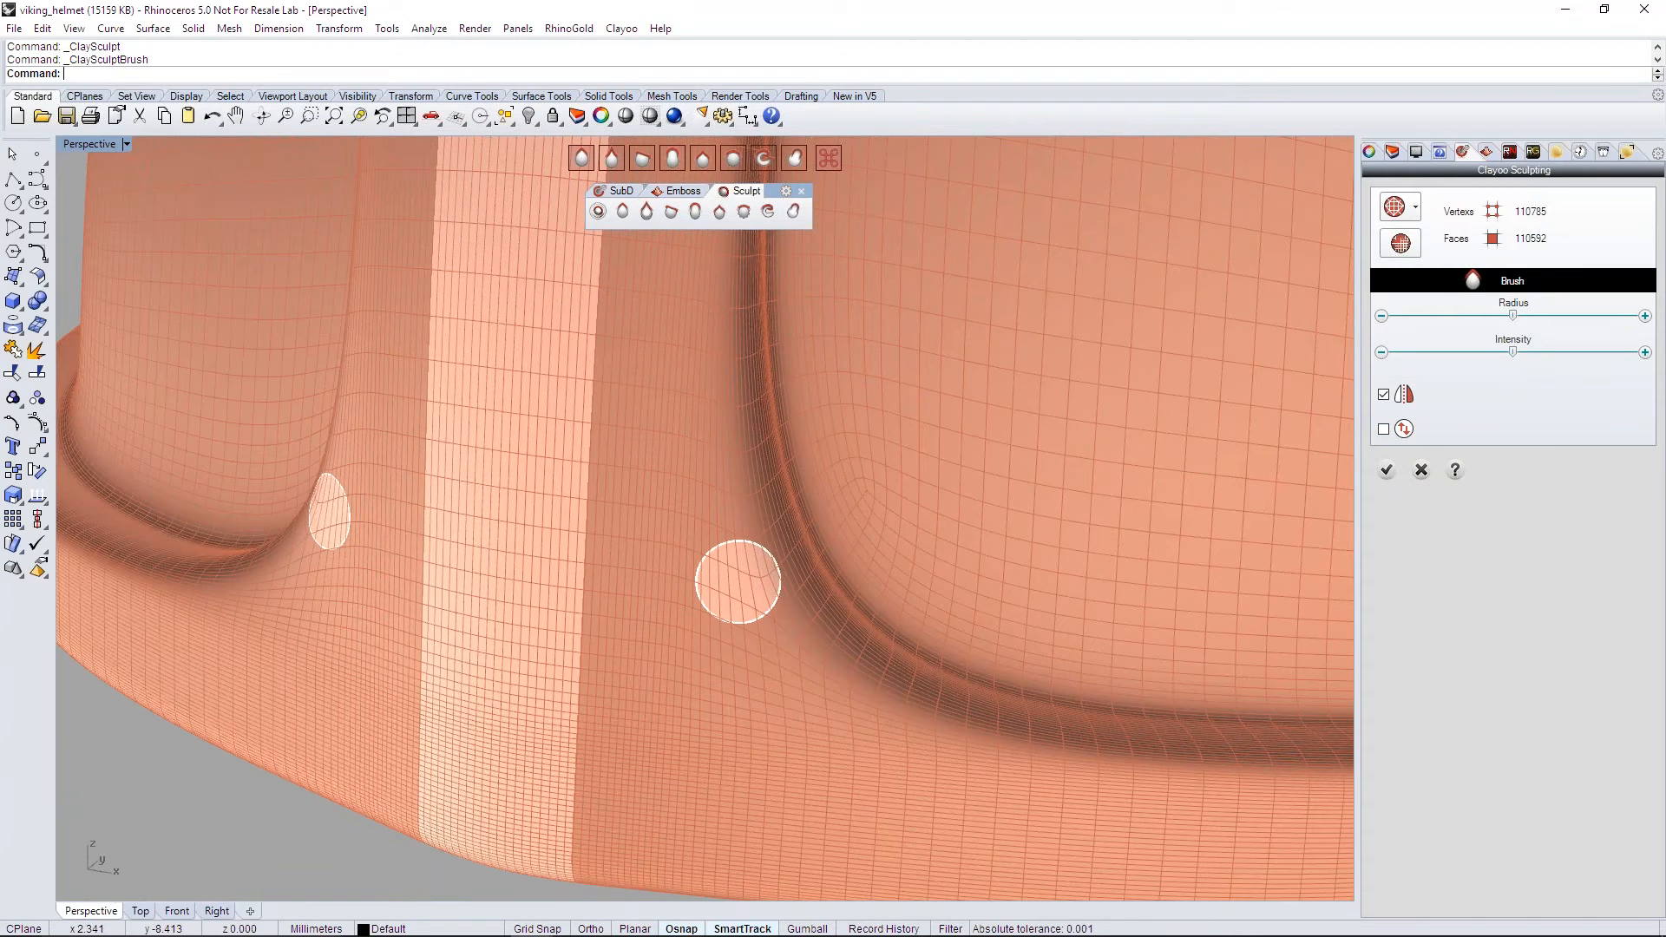
{"action": "mouse_move", "coordinate": [738, 581]}
{"action": "right_mouse_down"}
{"action": "mouse_move", "coordinate": [760, 582]}
{"action": "mouse_move", "coordinate": [675, 584]}
{"action": "right_mouse_up"}
{"action": "scroll", "coordinate": [674, 578], "scroll_direction": "up", "scroll_amount": 2}
{"action": "left_click_drag", "start_coordinate": [1512, 315], "coordinate": [1459, 315]}
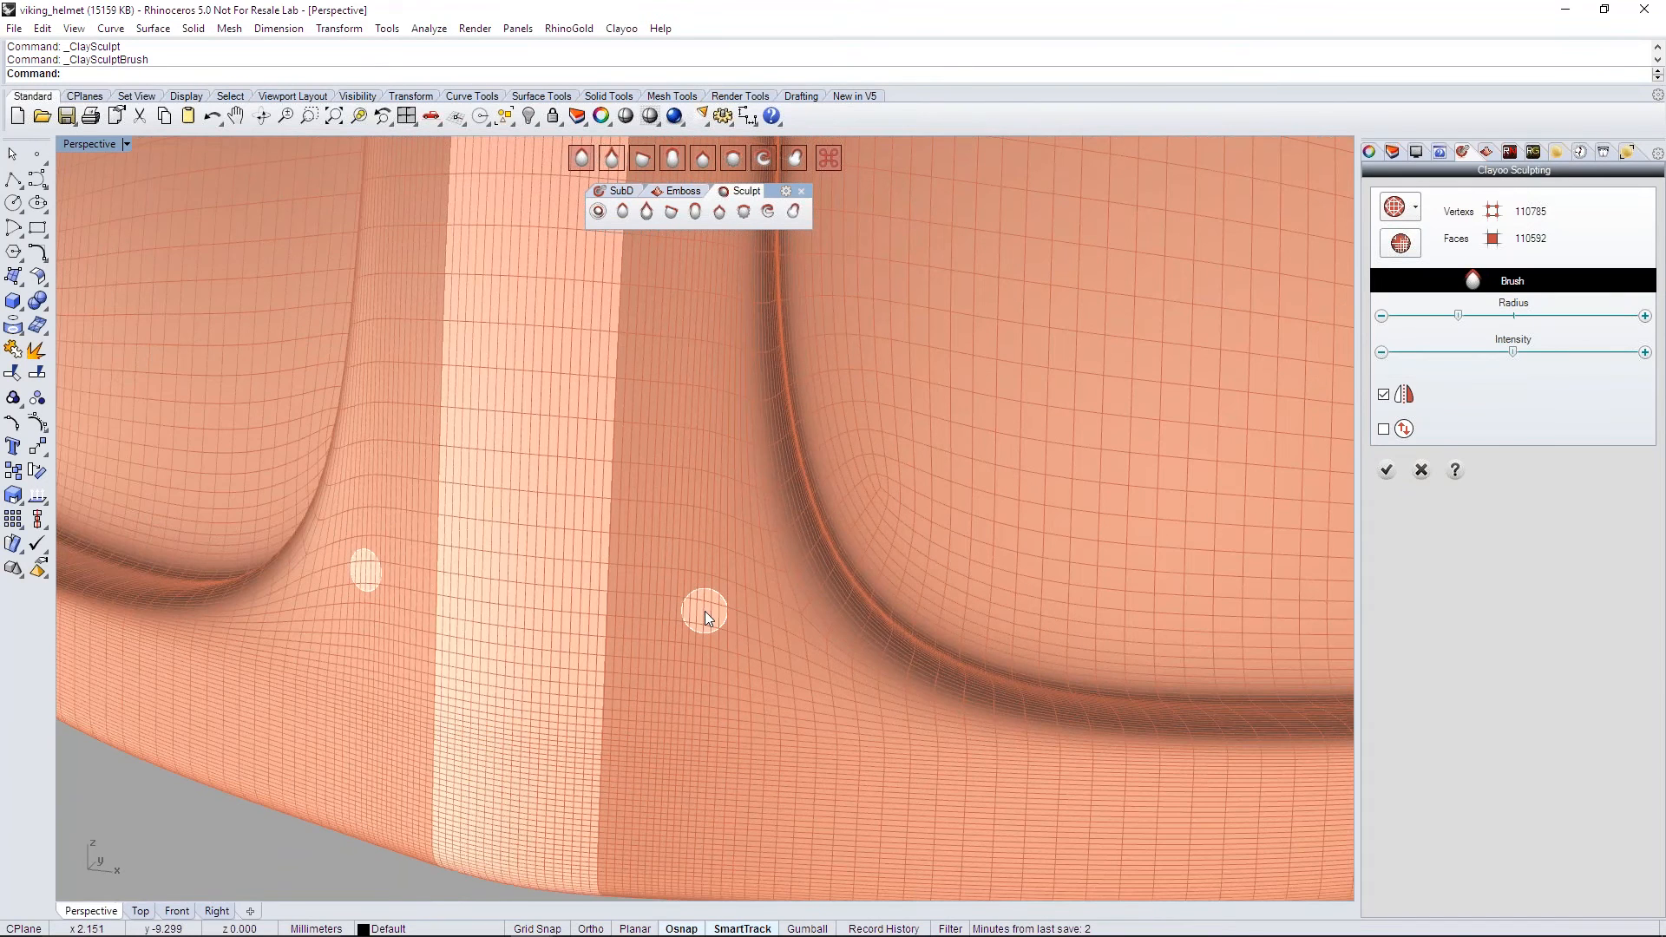
{"action": "scroll", "coordinate": [702, 611], "scroll_direction": "down", "scroll_amount": 3}
{"action": "left_click_drag", "start_coordinate": [701, 607], "coordinate": [739, 695]}
{"action": "mouse_move", "coordinate": [691, 760]}
{"action": "left_mouse_down"}
{"action": "mouse_move", "coordinate": [686, 743]}
{"action": "mouse_move", "coordinate": [861, 739]}
{"action": "mouse_move", "coordinate": [863, 764]}
{"action": "mouse_move", "coordinate": [945, 743]}
{"action": "left_mouse_up"}
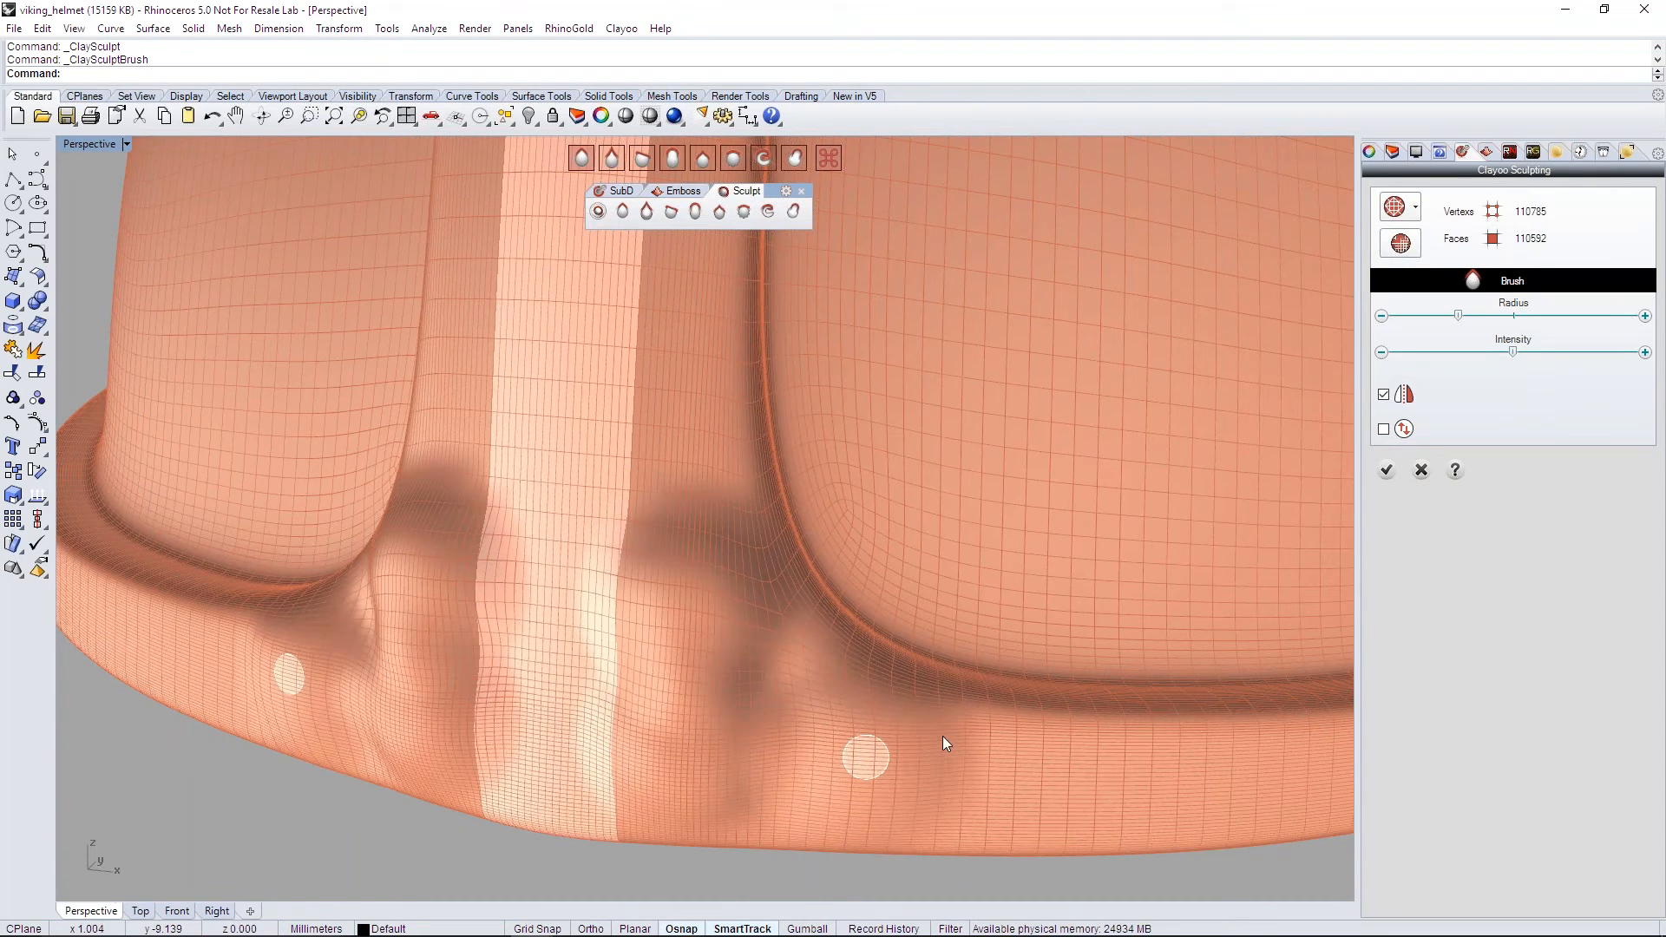
Step: Continue the Brush strokes along the whole central band to give it a wavy, hammered edge
{"action": "scroll", "coordinate": [986, 715], "scroll_direction": "down", "scroll_amount": 2}
{"action": "mouse_move", "coordinate": [986, 712]}
{"action": "right_mouse_down"}
{"action": "mouse_move", "coordinate": [887, 788]}
{"action": "mouse_move", "coordinate": [743, 575]}
{"action": "mouse_move", "coordinate": [818, 565]}
{"action": "mouse_move", "coordinate": [789, 481]}
{"action": "mouse_move", "coordinate": [885, 526]}
{"action": "mouse_move", "coordinate": [860, 501]}
{"action": "right_mouse_up"}
{"action": "mouse_move", "coordinate": [926, 396]}
{"action": "right_mouse_down"}
{"action": "mouse_move", "coordinate": [872, 571]}
{"action": "mouse_move", "coordinate": [992, 382]}
{"action": "mouse_move", "coordinate": [1233, 387]}
{"action": "mouse_move", "coordinate": [736, 490]}
{"action": "mouse_move", "coordinate": [1053, 625]}
{"action": "mouse_move", "coordinate": [946, 645]}
{"action": "mouse_move", "coordinate": [871, 503]}
{"action": "mouse_move", "coordinate": [875, 629]}
{"action": "mouse_move", "coordinate": [805, 533]}
{"action": "mouse_move", "coordinate": [885, 785]}
{"action": "right_mouse_up"}
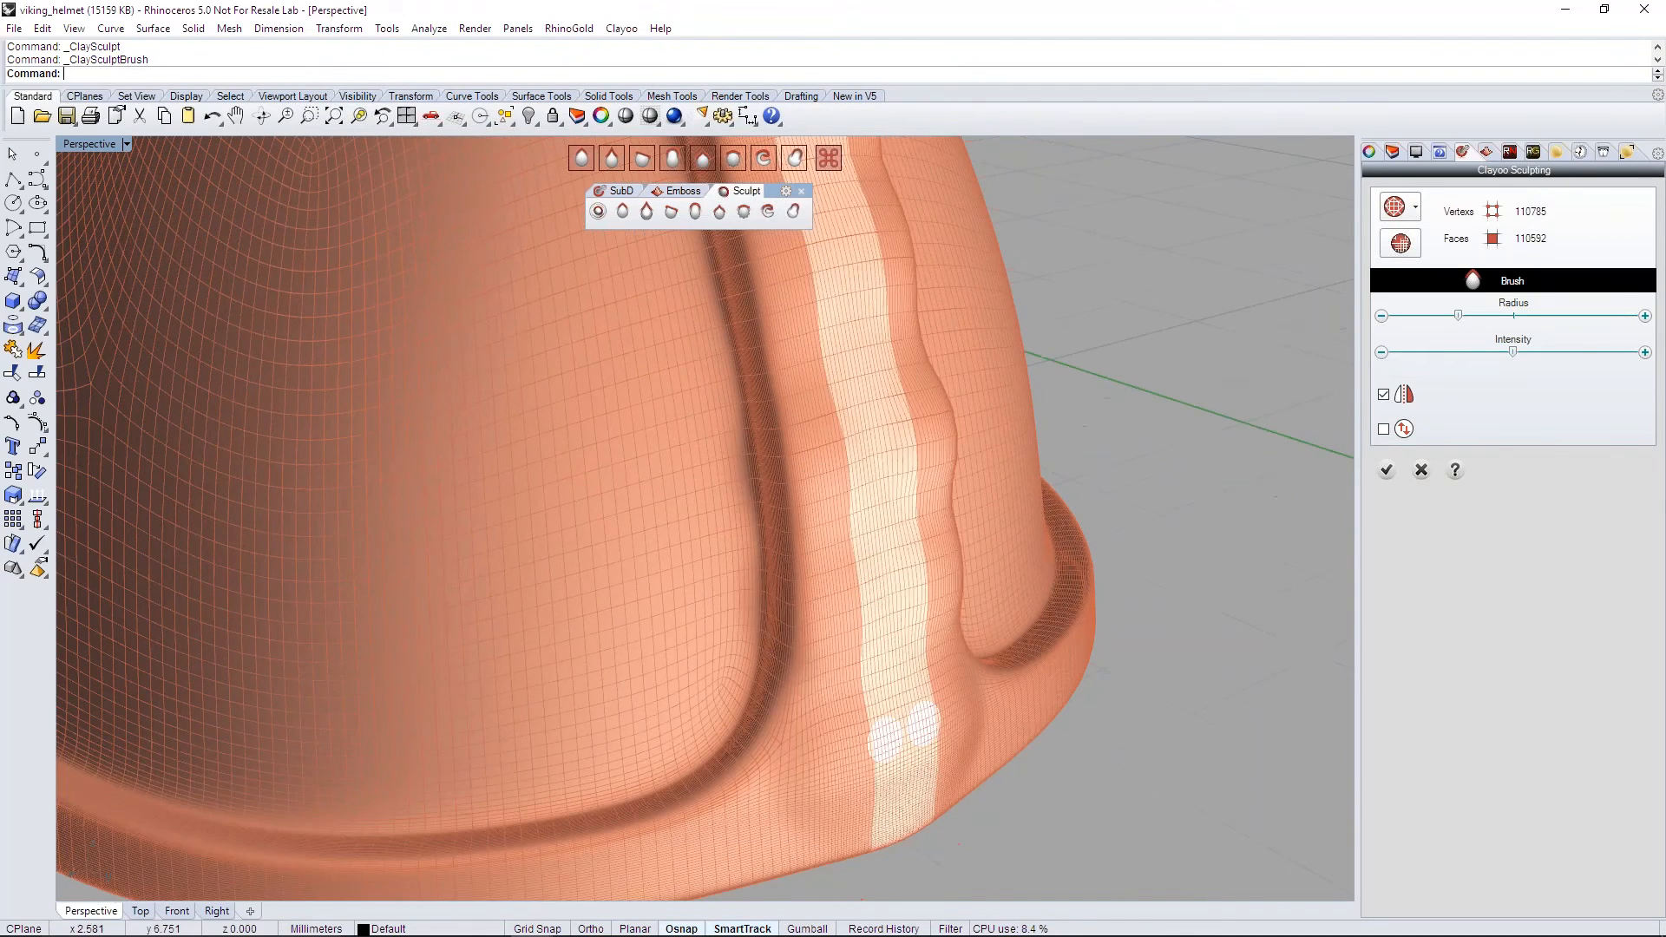
{"action": "scroll", "coordinate": [685, 586], "scroll_direction": "down", "scroll_amount": 6}
{"action": "right_click_drag", "start_coordinate": [685, 586], "coordinate": [632, 475]}
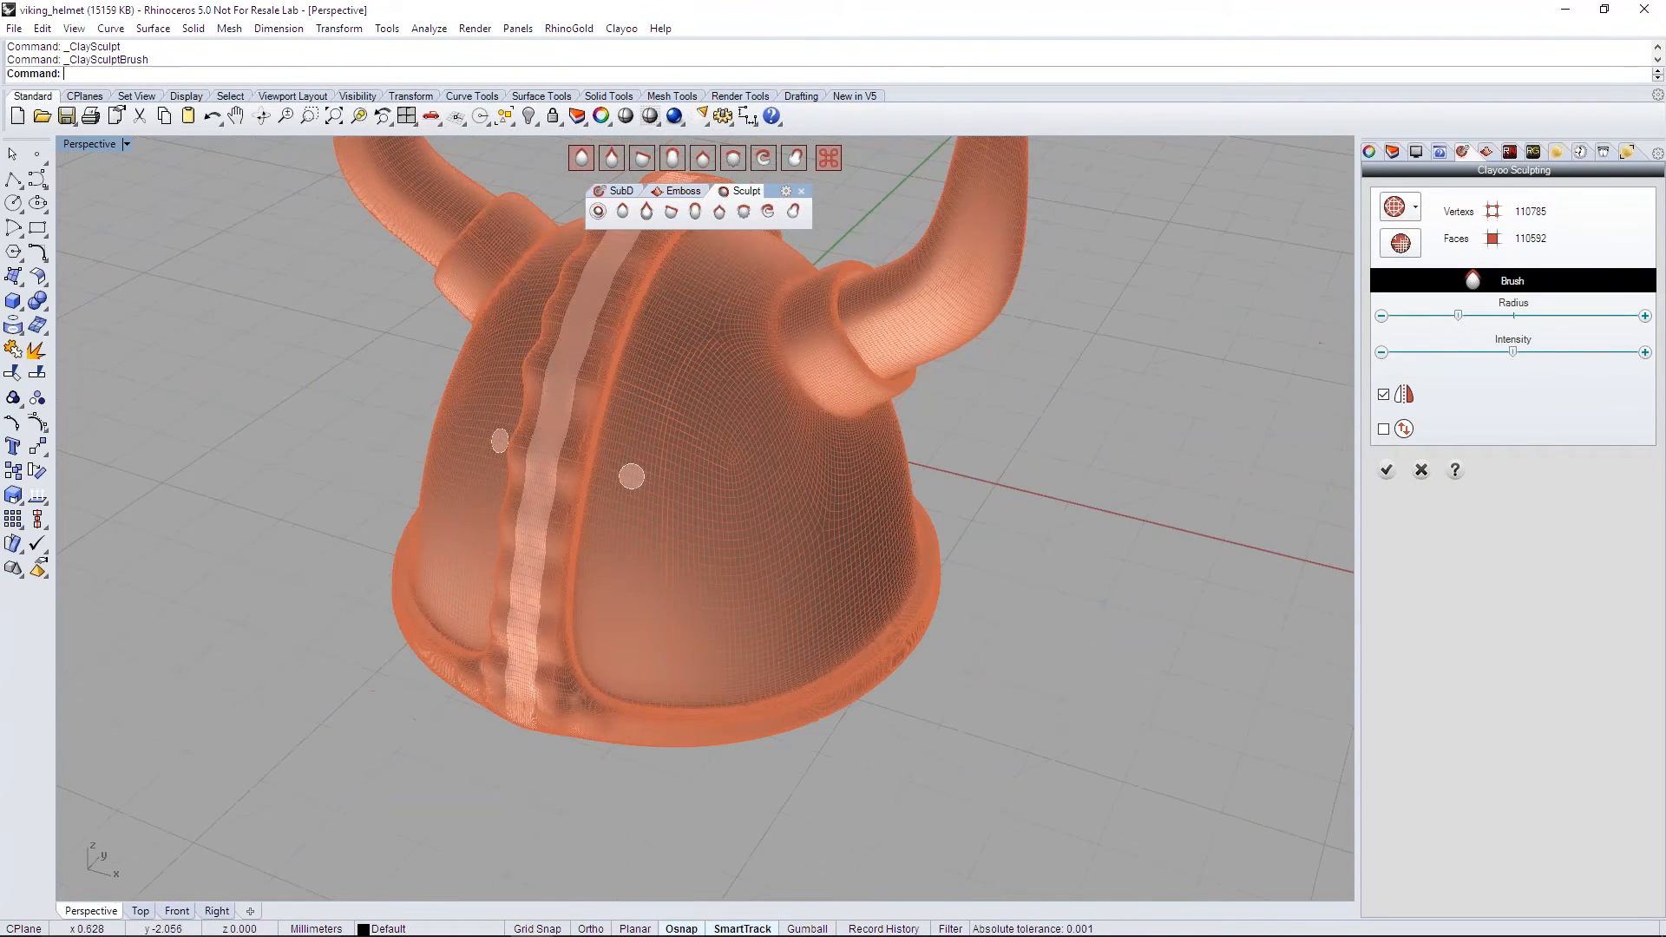
Step: Flatten vertical facets into the dome panel beside the central band, using Flatten with a larger radius and lower intensity
{"action": "scroll", "coordinate": [608, 474], "scroll_direction": "up", "scroll_amount": 2}
{"action": "scroll", "coordinate": [737, 452], "scroll_direction": "up", "scroll_amount": 2}
{"action": "mouse_move", "coordinate": [737, 452]}
{"action": "right_mouse_down"}
{"action": "mouse_move", "coordinate": [666, 396]}
{"action": "mouse_move", "coordinate": [692, 494]}
{"action": "right_mouse_up"}
{"action": "left_click", "coordinate": [642, 158]}
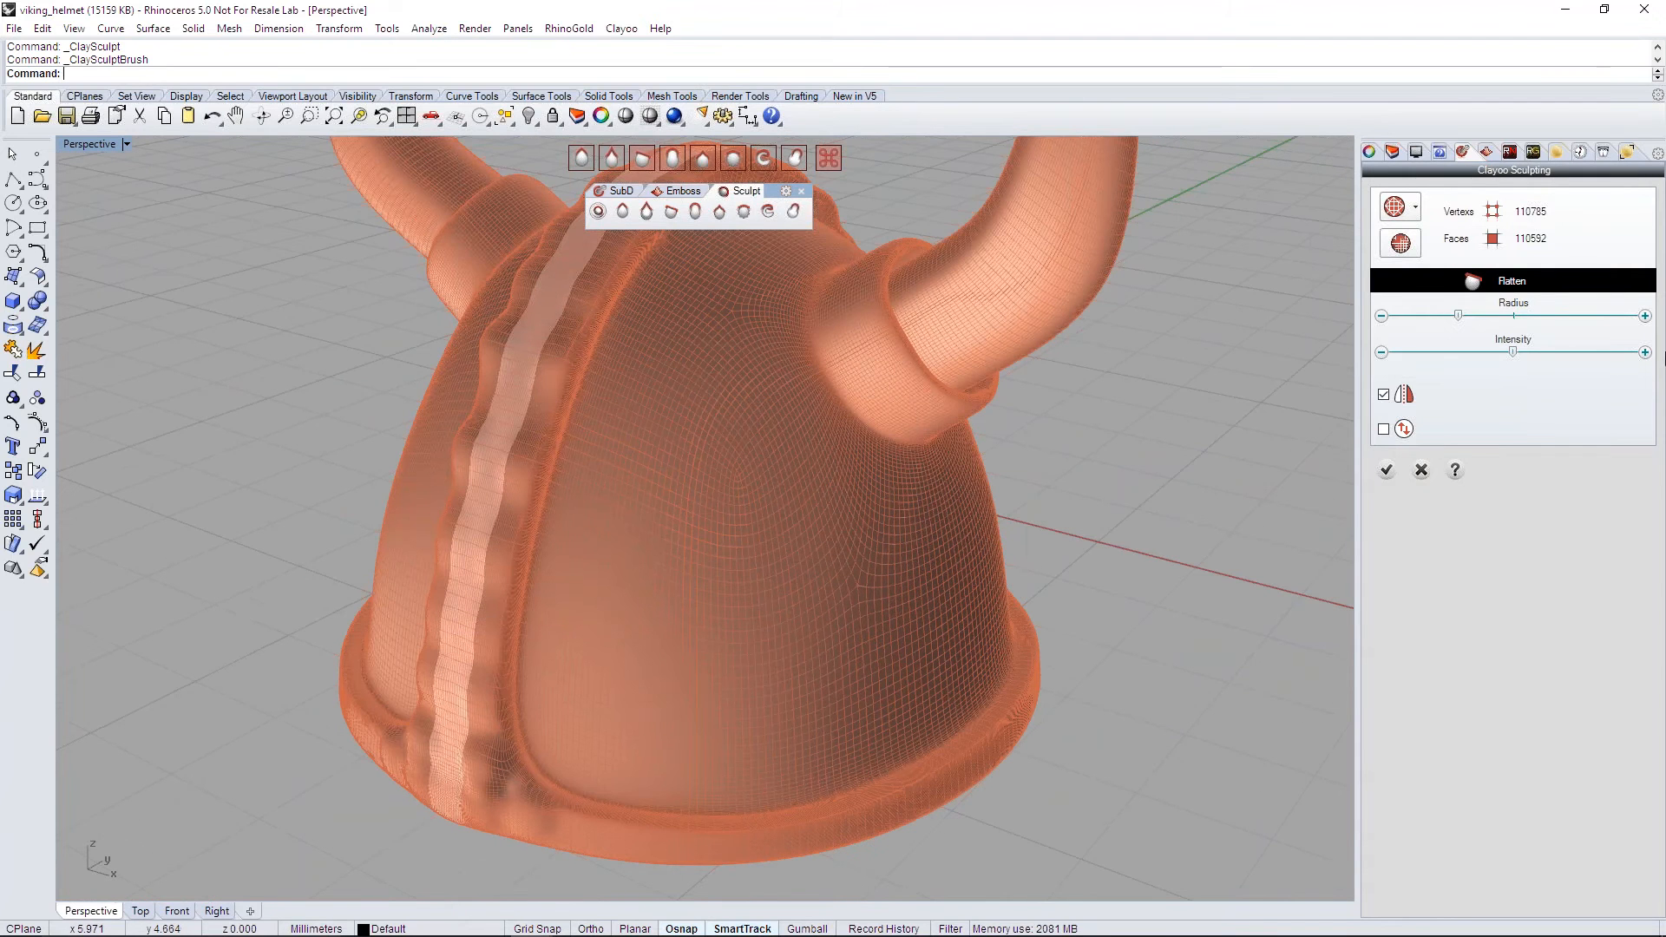
{"action": "left_click", "coordinate": [1525, 316]}
{"action": "left_click_drag", "start_coordinate": [1513, 351], "coordinate": [1480, 352]}
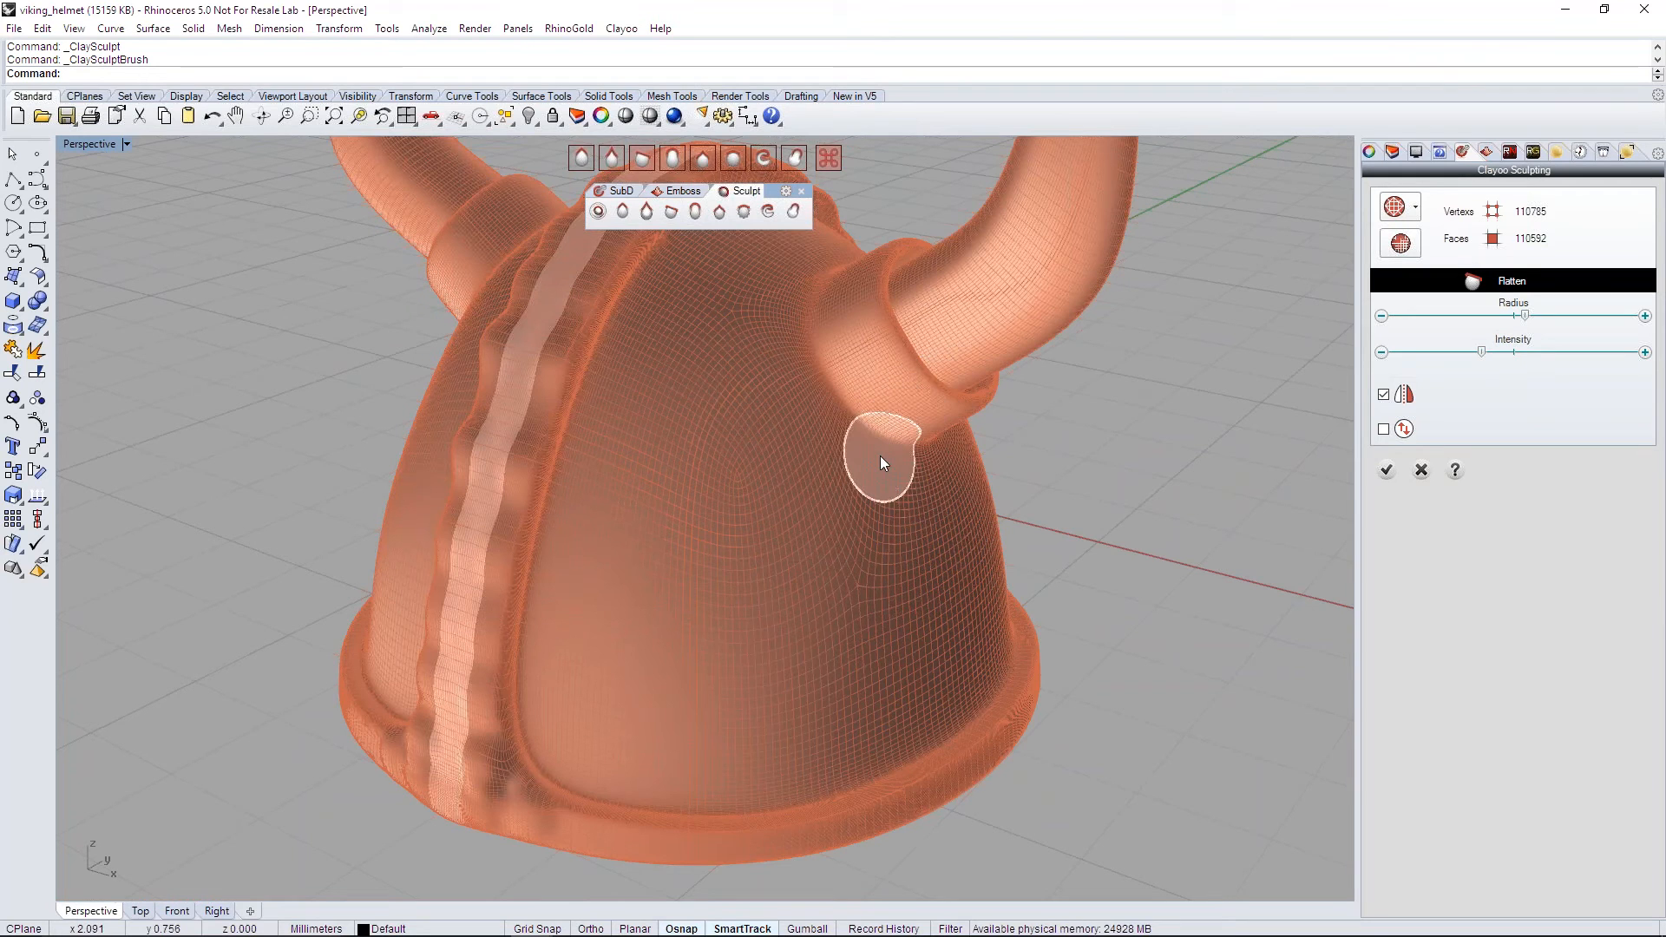
{"action": "right_click_drag", "start_coordinate": [880, 455], "coordinate": [846, 488], "text": "shift"}
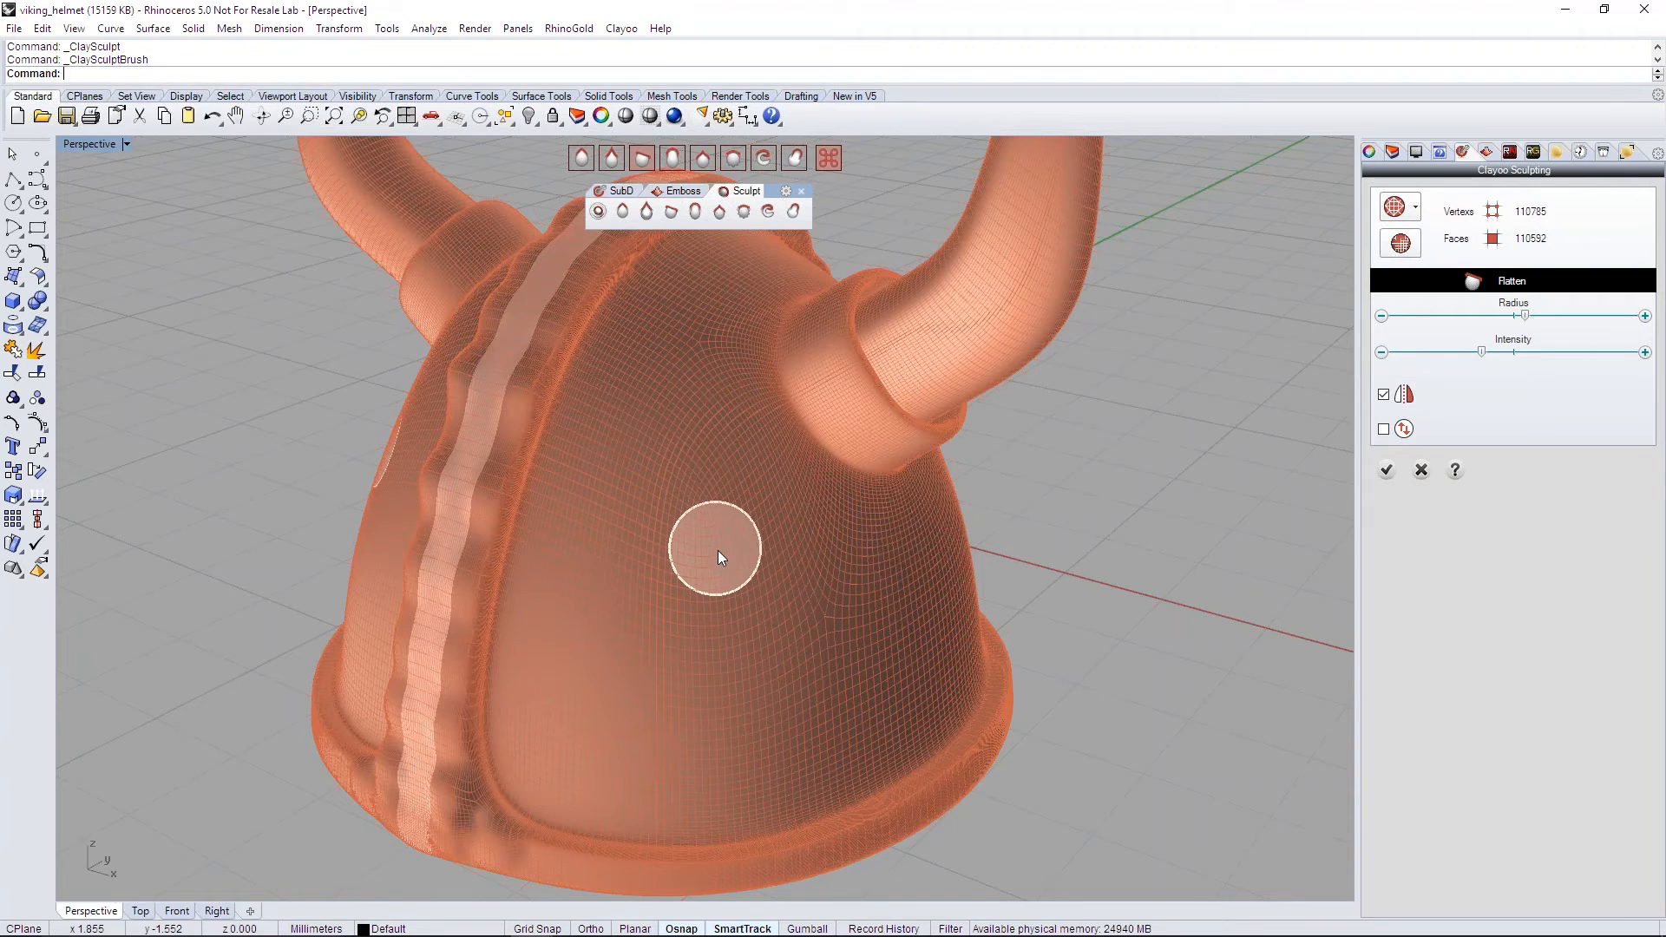
{"action": "mouse_move", "coordinate": [717, 550]}
{"action": "right_mouse_down"}
{"action": "mouse_move", "coordinate": [729, 560]}
{"action": "mouse_move", "coordinate": [717, 399]}
{"action": "mouse_move", "coordinate": [677, 322]}
{"action": "mouse_move", "coordinate": [666, 419]}
{"action": "mouse_move", "coordinate": [675, 267]}
{"action": "right_mouse_up"}
{"action": "scroll", "coordinate": [679, 338], "scroll_direction": "up", "scroll_amount": 2}
Step: Slightly reduce the Flatten radius and intensity and continue flattening the dome panel around the horn base
{"action": "mouse_move", "coordinate": [1484, 356]}
{"action": "left_mouse_down"}
{"action": "mouse_move", "coordinate": [1466, 350]}
{"action": "mouse_move", "coordinate": [1510, 318]}
{"action": "left_mouse_up"}
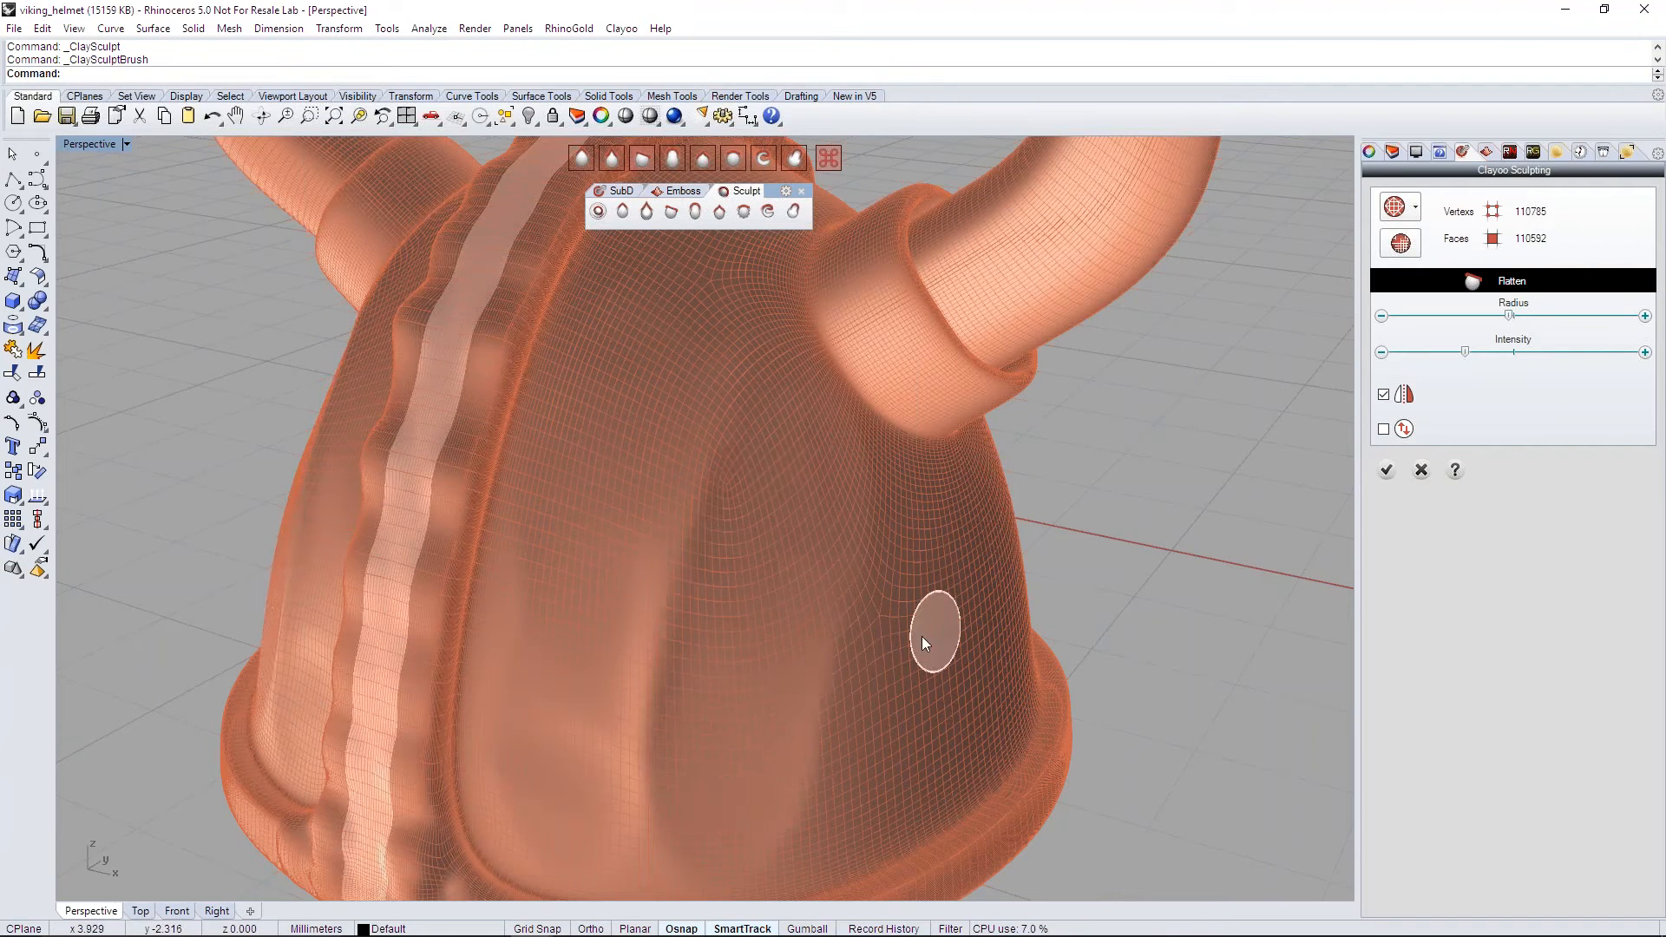
{"action": "mouse_move", "coordinate": [922, 637]}
{"action": "right_mouse_down"}
{"action": "mouse_move", "coordinate": [819, 665]}
{"action": "mouse_move", "coordinate": [846, 667]}
{"action": "right_mouse_up"}
{"action": "mouse_move", "coordinate": [947, 638]}
{"action": "right_mouse_down"}
{"action": "mouse_move", "coordinate": [891, 810]}
{"action": "mouse_move", "coordinate": [974, 669]}
{"action": "mouse_move", "coordinate": [769, 420]}
{"action": "mouse_move", "coordinate": [906, 350]}
{"action": "right_mouse_up"}
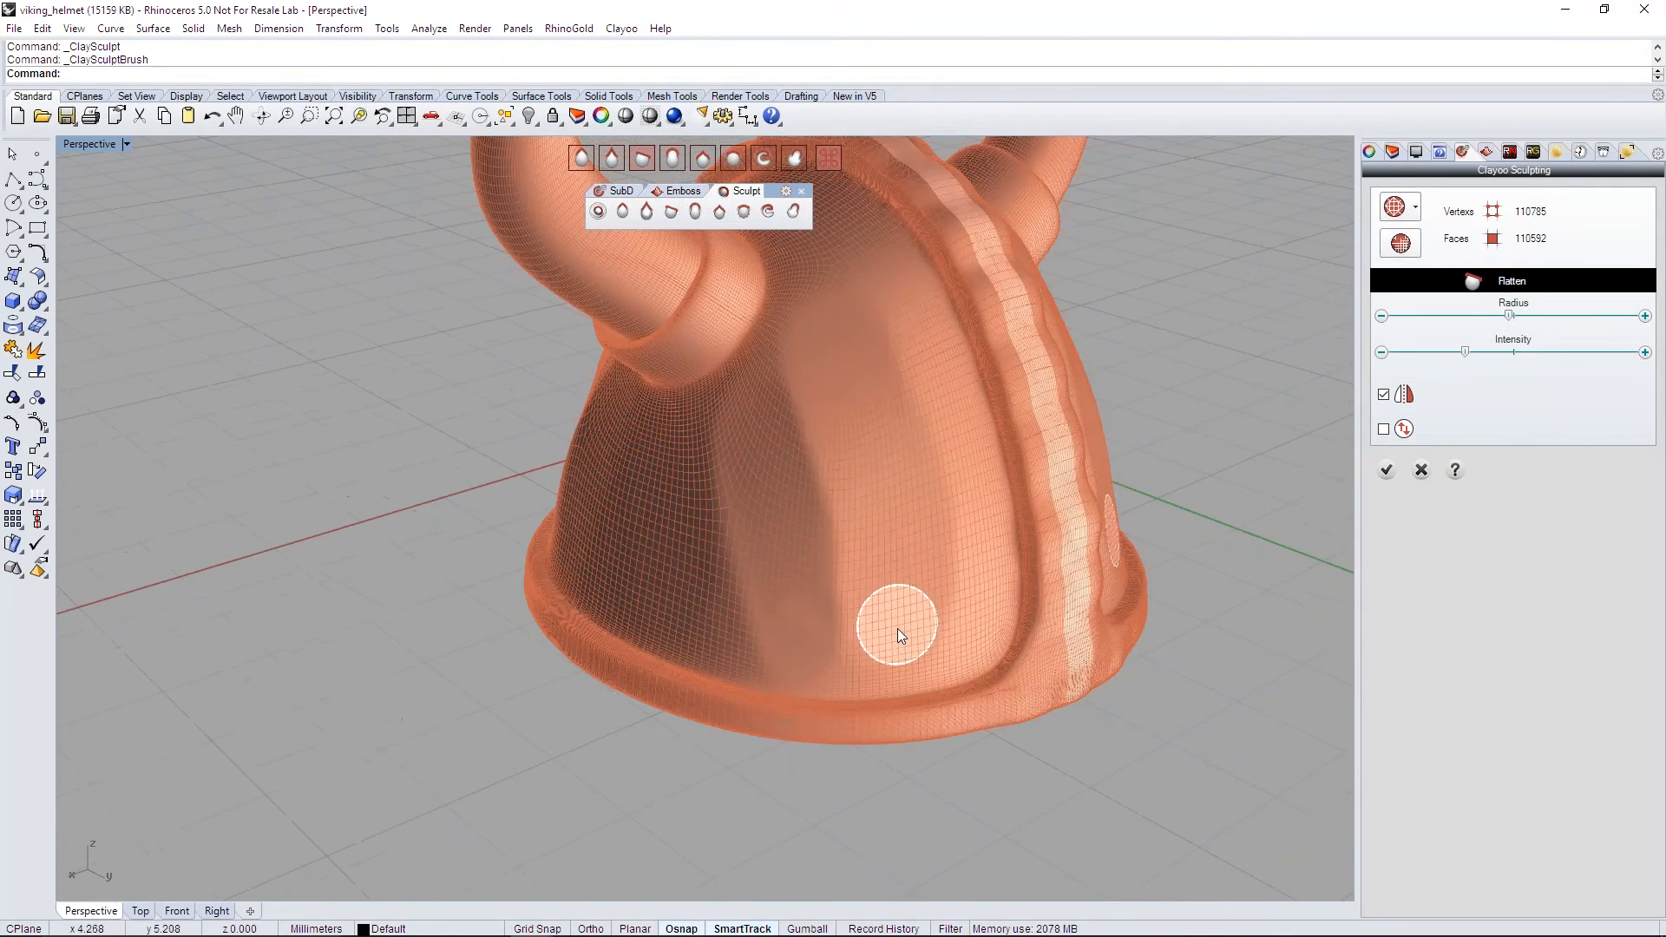
{"action": "mouse_move", "coordinate": [909, 543]}
{"action": "right_mouse_down"}
{"action": "mouse_move", "coordinate": [912, 558]}
{"action": "mouse_move", "coordinate": [781, 355]}
{"action": "right_mouse_up"}
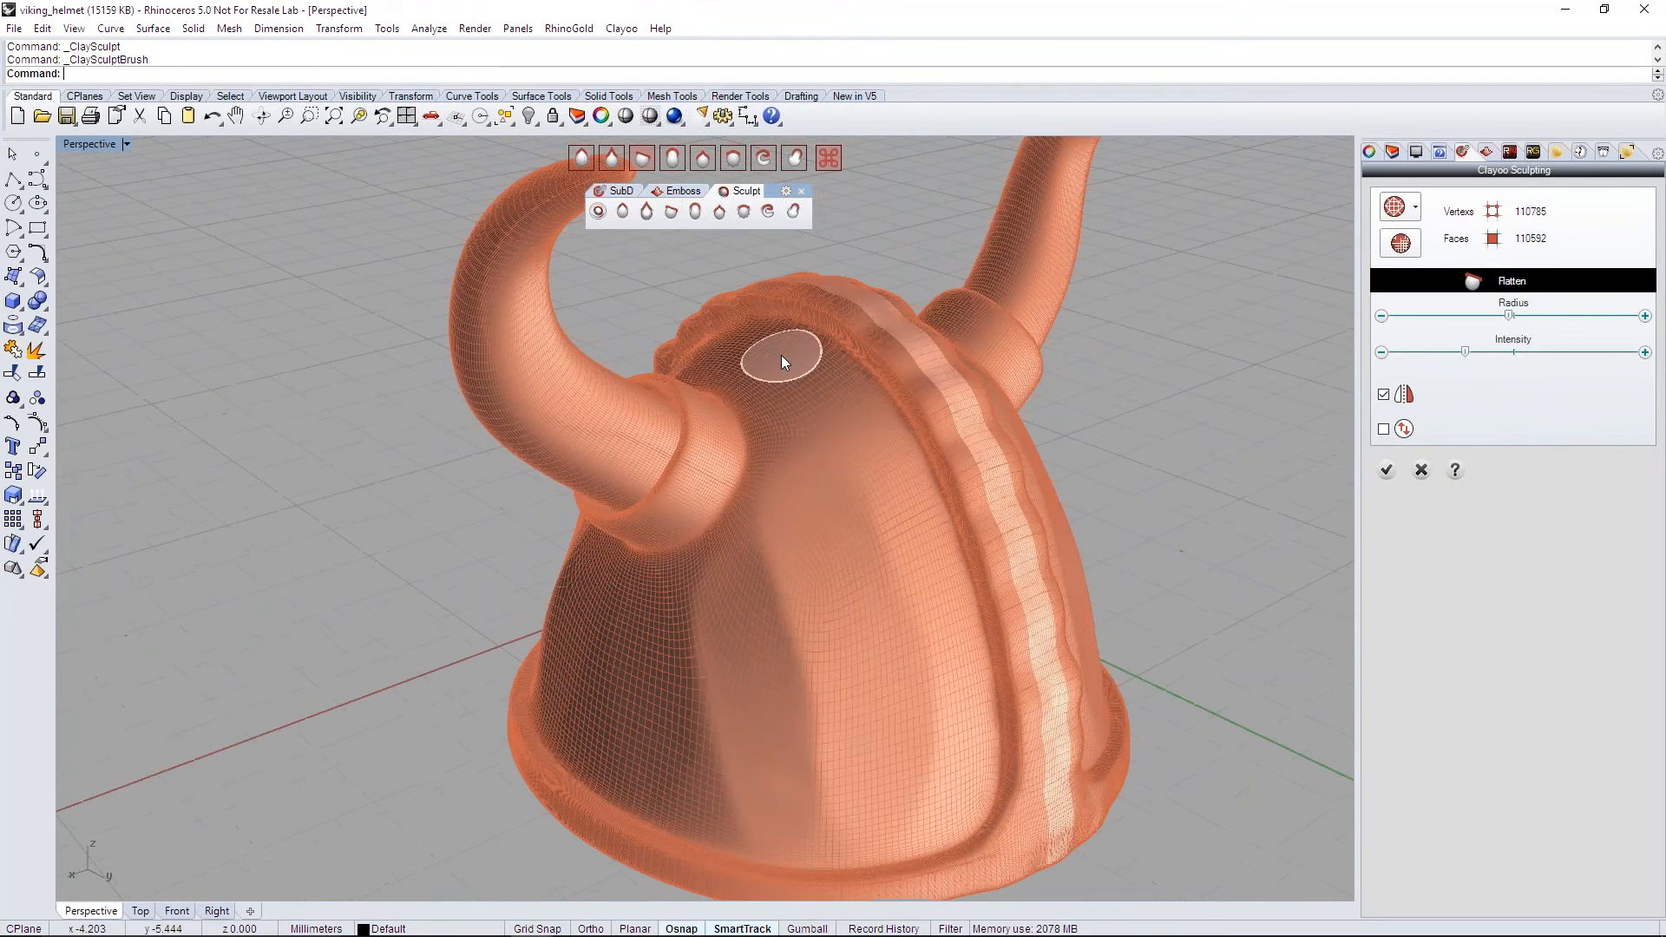
{"action": "scroll", "coordinate": [782, 355], "scroll_direction": "up", "scroll_amount": 4}
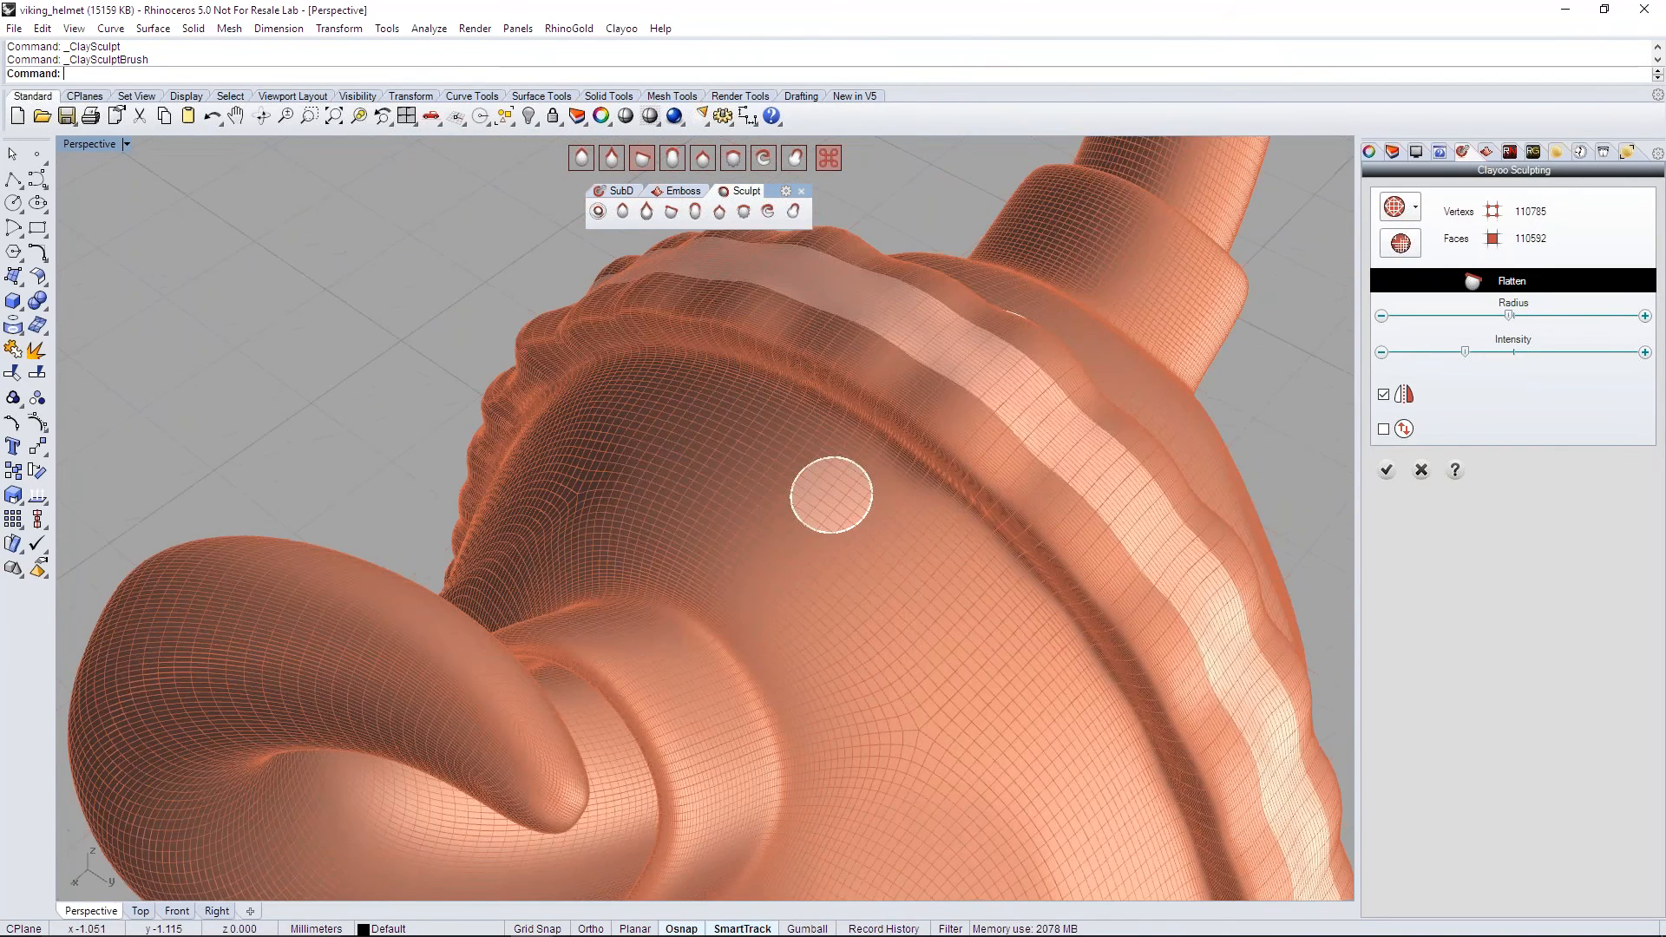
{"action": "scroll", "coordinate": [831, 495], "scroll_direction": "down", "scroll_amount": 4}
{"action": "right_click_drag", "start_coordinate": [863, 633], "coordinate": [925, 538]}
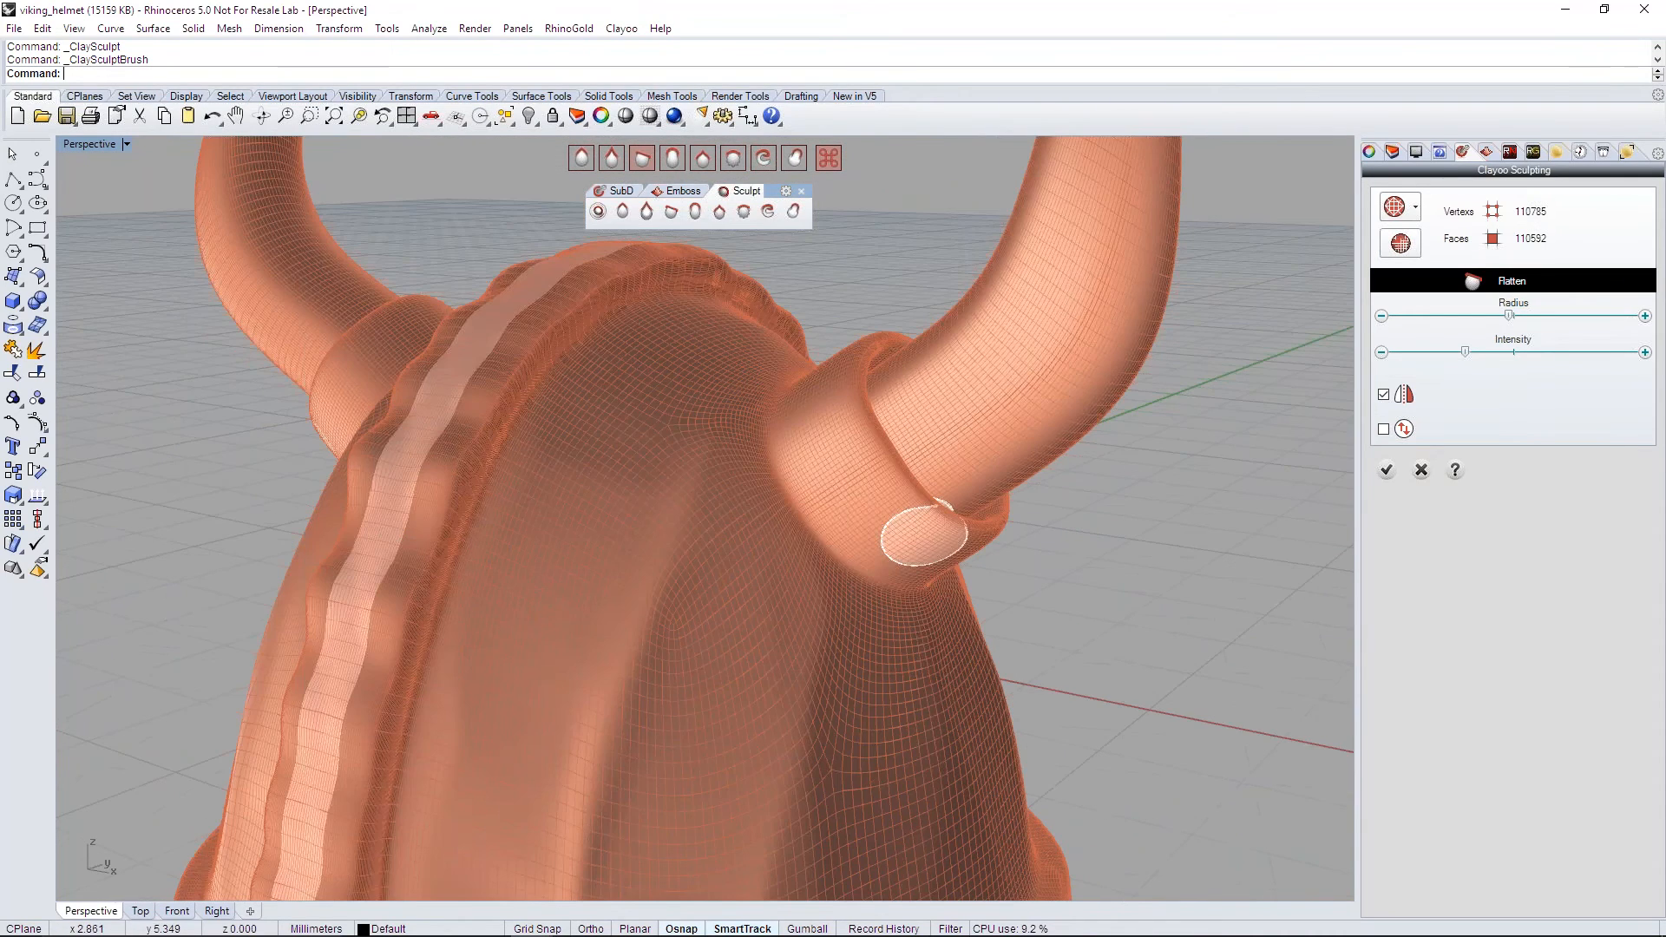
Step: Inflate rounded bumps around the horn collars, using a smaller radius and lower intensity
{"action": "scroll", "coordinate": [826, 456], "scroll_direction": "up", "scroll_amount": 3}
{"action": "scroll", "coordinate": [807, 446], "scroll_direction": "up", "scroll_amount": 3}
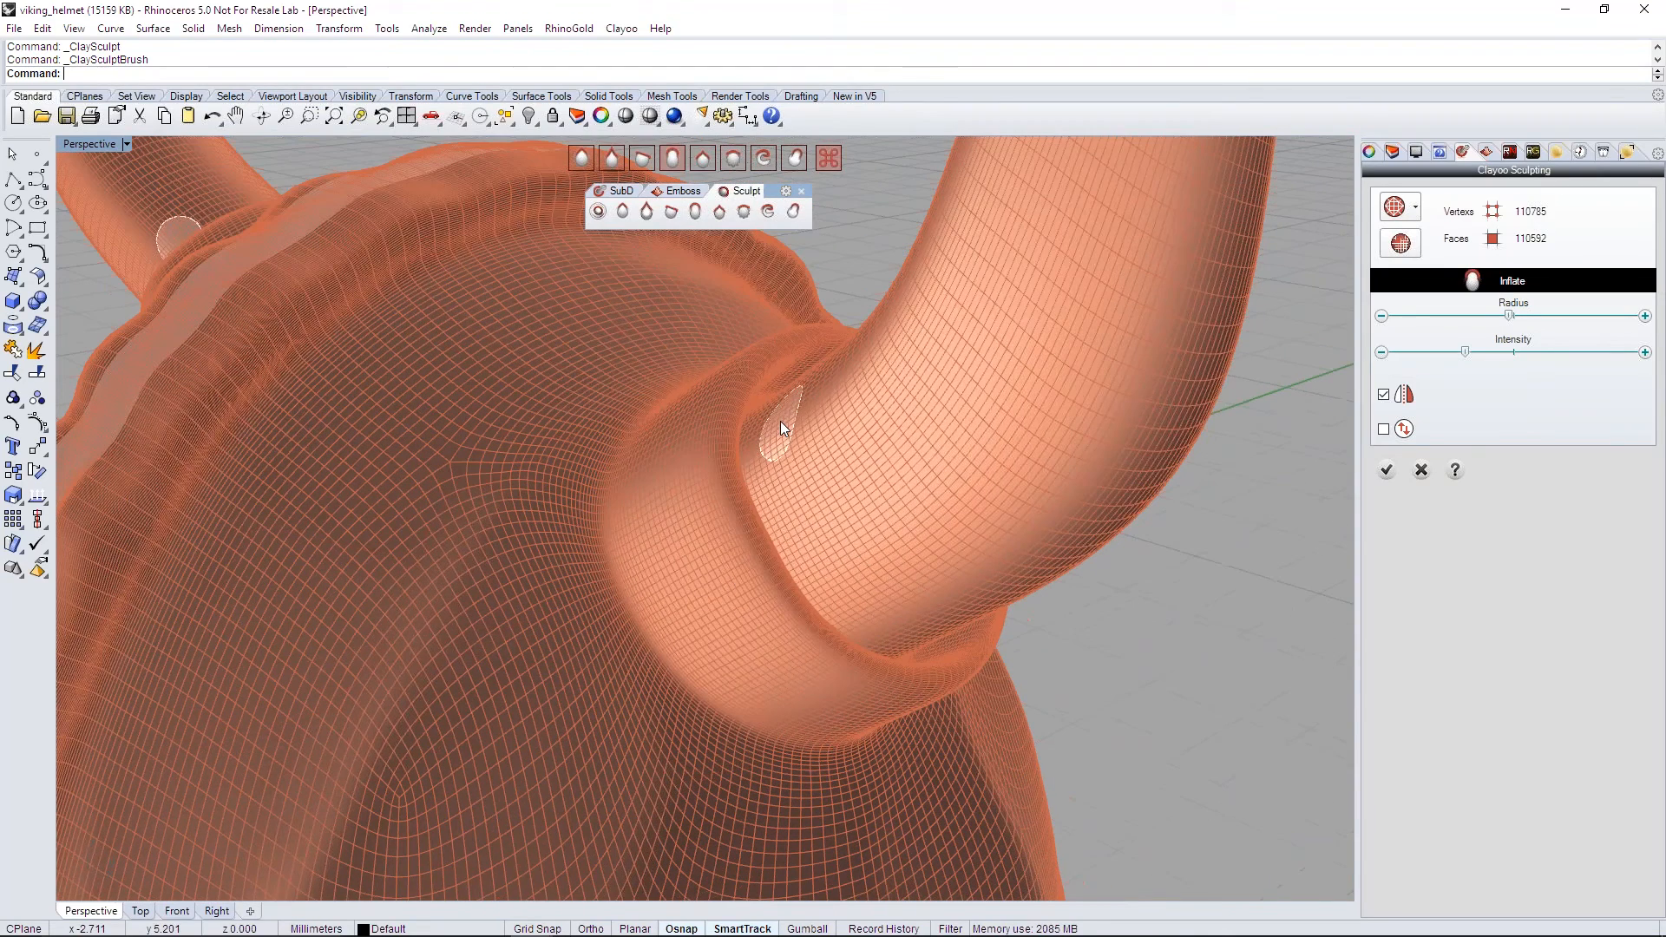
{"action": "right_click_drag", "start_coordinate": [780, 420], "coordinate": [790, 424]}
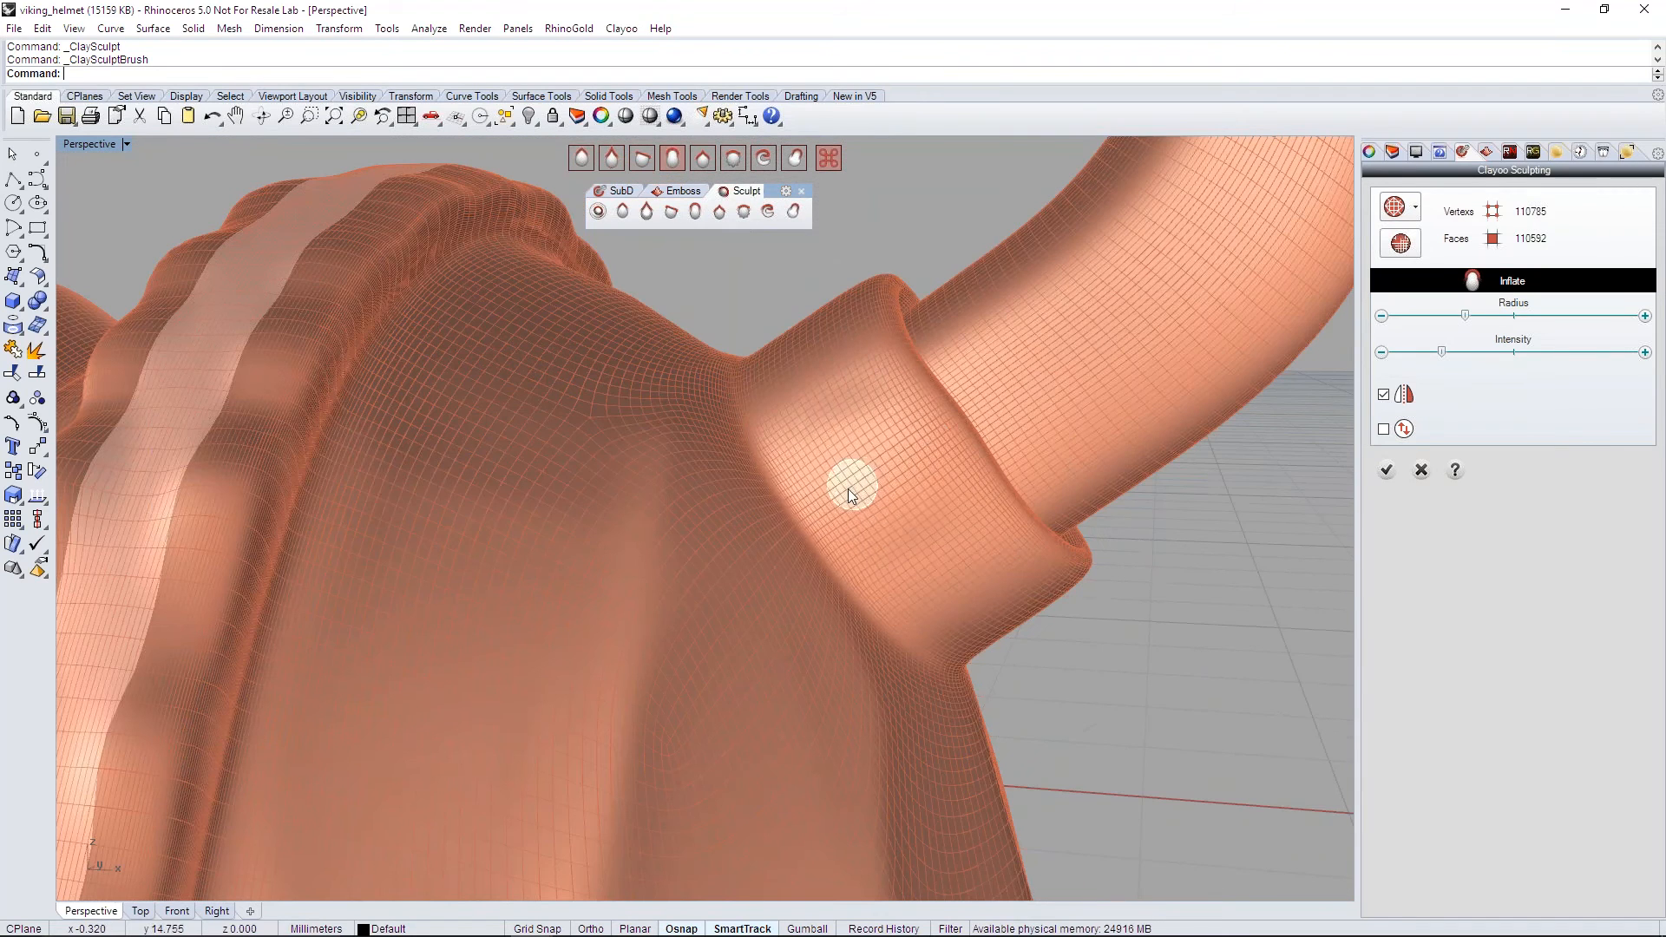
{"action": "mouse_move", "coordinate": [847, 488]}
{"action": "left_mouse_down"}
{"action": "mouse_move", "coordinate": [930, 436]}
{"action": "mouse_move", "coordinate": [834, 465]}
{"action": "mouse_move", "coordinate": [901, 432]}
{"action": "mouse_move", "coordinate": [901, 501]}
{"action": "left_mouse_up"}
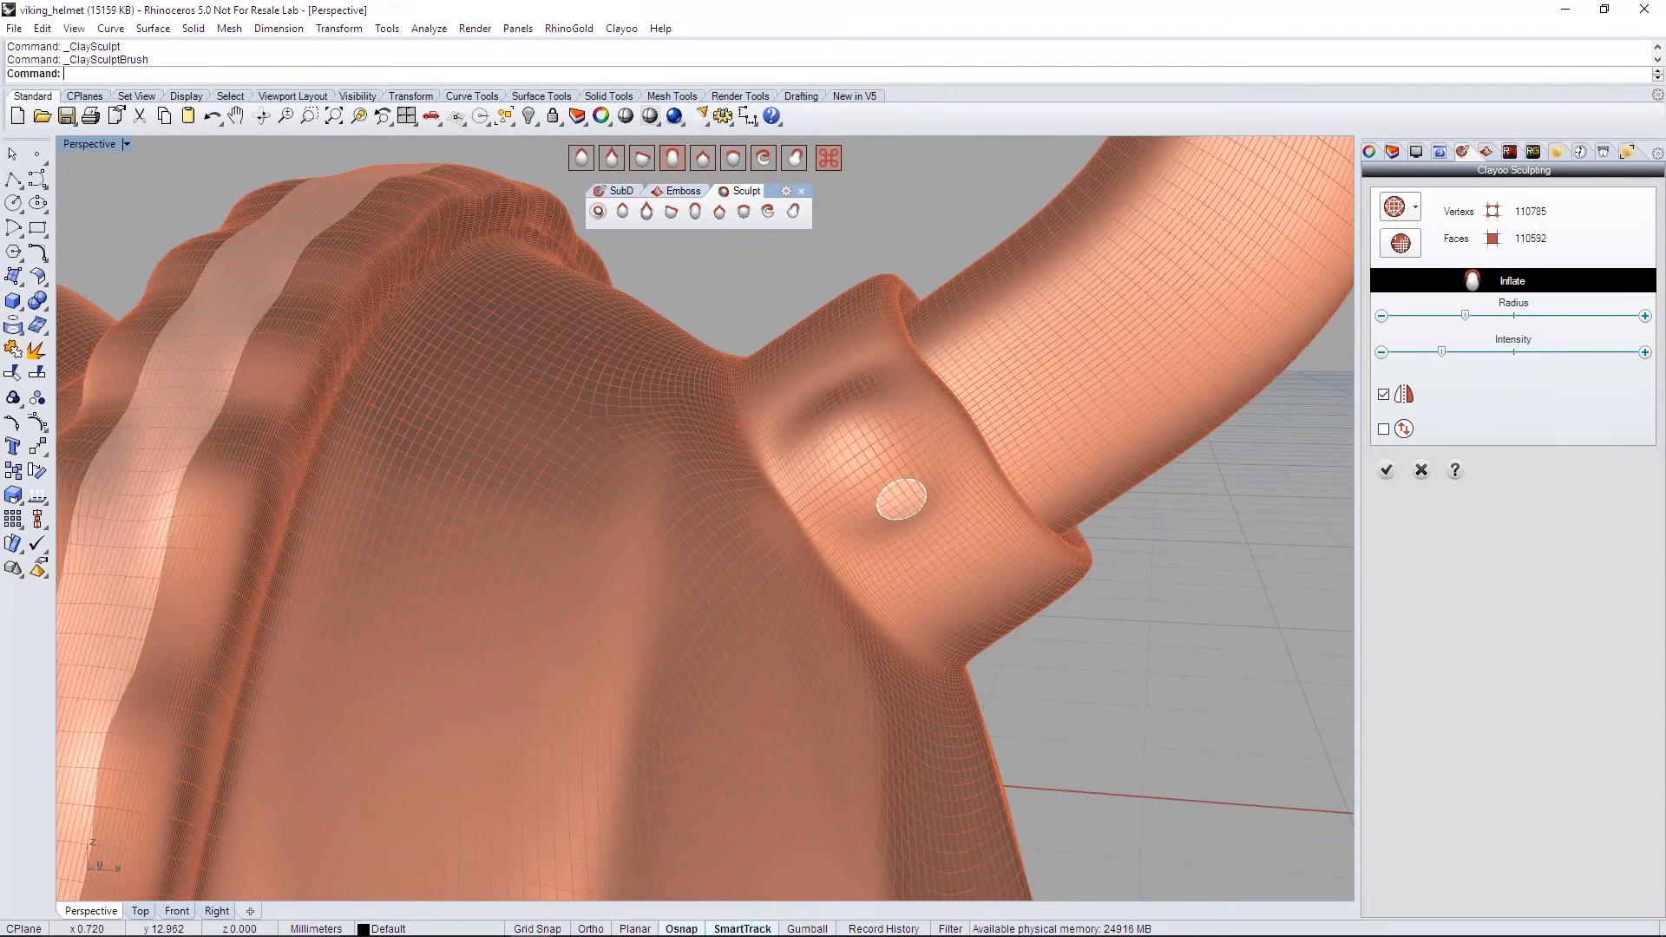
{"action": "mouse_move", "coordinate": [901, 501]}
{"action": "right_mouse_down"}
{"action": "mouse_move", "coordinate": [789, 396]}
{"action": "mouse_move", "coordinate": [637, 399]}
{"action": "mouse_move", "coordinate": [762, 477]}
{"action": "mouse_move", "coordinate": [606, 468]}
{"action": "mouse_move", "coordinate": [696, 519]}
{"action": "mouse_move", "coordinate": [627, 481]}
{"action": "mouse_move", "coordinate": [670, 513]}
{"action": "mouse_move", "coordinate": [669, 427]}
{"action": "mouse_move", "coordinate": [566, 420]}
{"action": "mouse_move", "coordinate": [511, 442]}
{"action": "mouse_move", "coordinate": [555, 458]}
{"action": "right_mouse_up"}
{"action": "scroll", "coordinate": [798, 476], "scroll_direction": "down", "scroll_amount": 5}
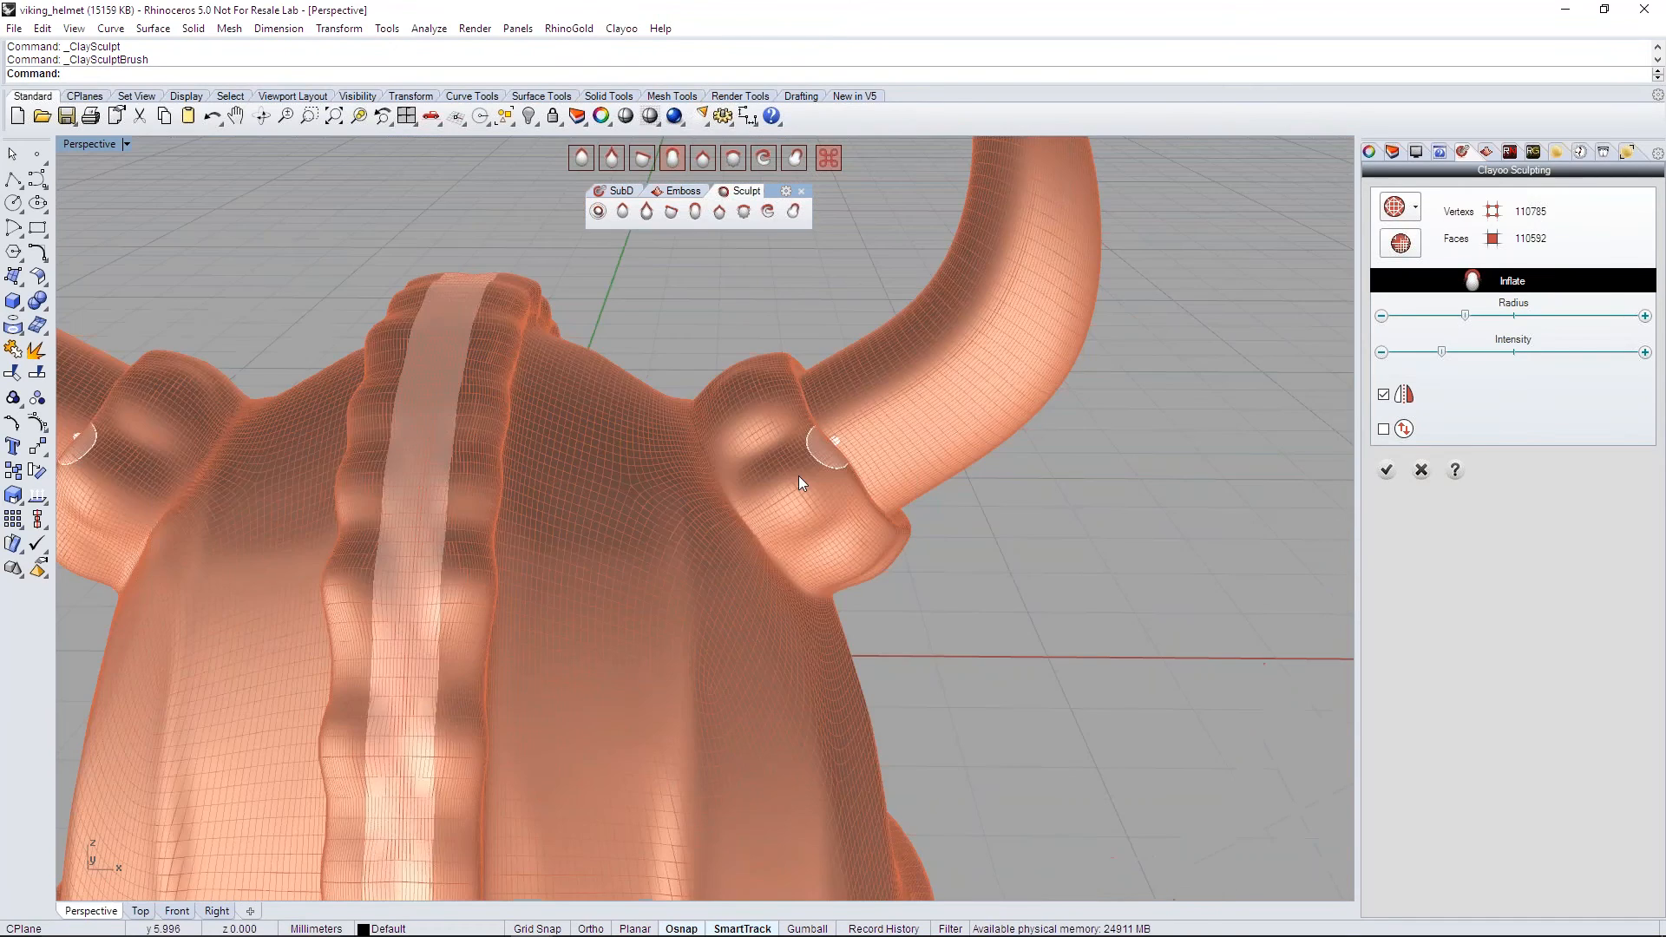
{"action": "scroll", "coordinate": [798, 476], "scroll_direction": "down", "scroll_amount": 4}
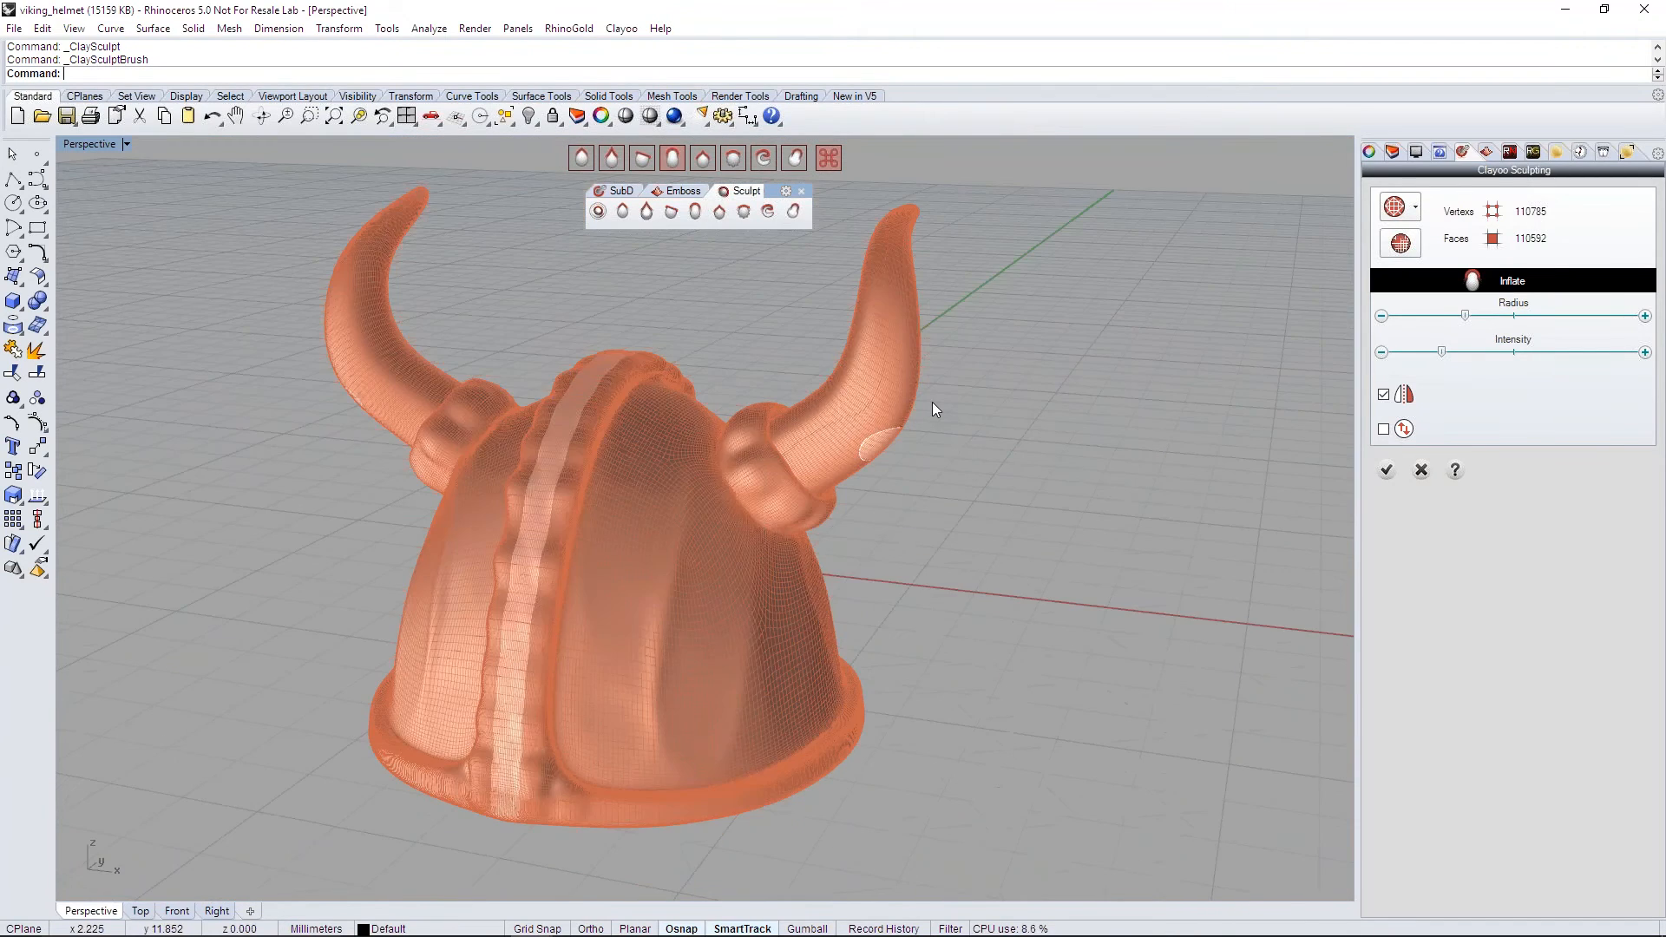
Step: Carve lengthwise grooves along the horns using the Crease brush with a very small radius
{"action": "right_click_drag", "start_coordinate": [932, 403], "coordinate": [833, 416]}
{"action": "scroll", "coordinate": [778, 382], "scroll_direction": "up", "scroll_amount": 2}
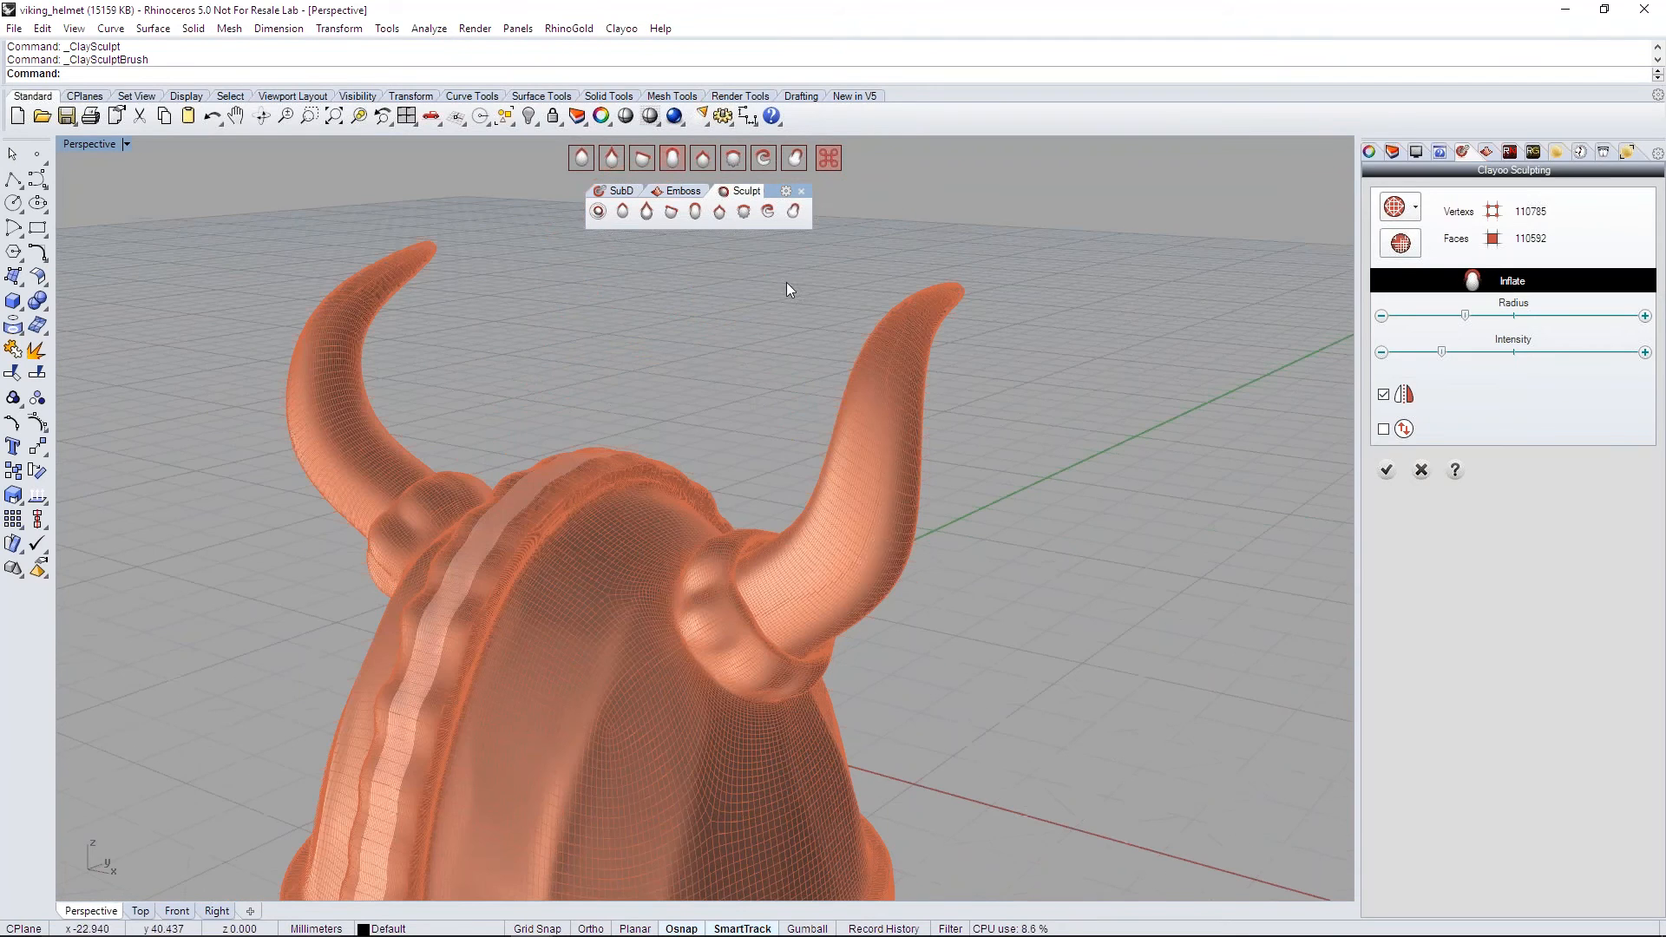
{"action": "left_click", "coordinate": [611, 158]}
{"action": "left_click_drag", "start_coordinate": [1465, 316], "coordinate": [1424, 317]}
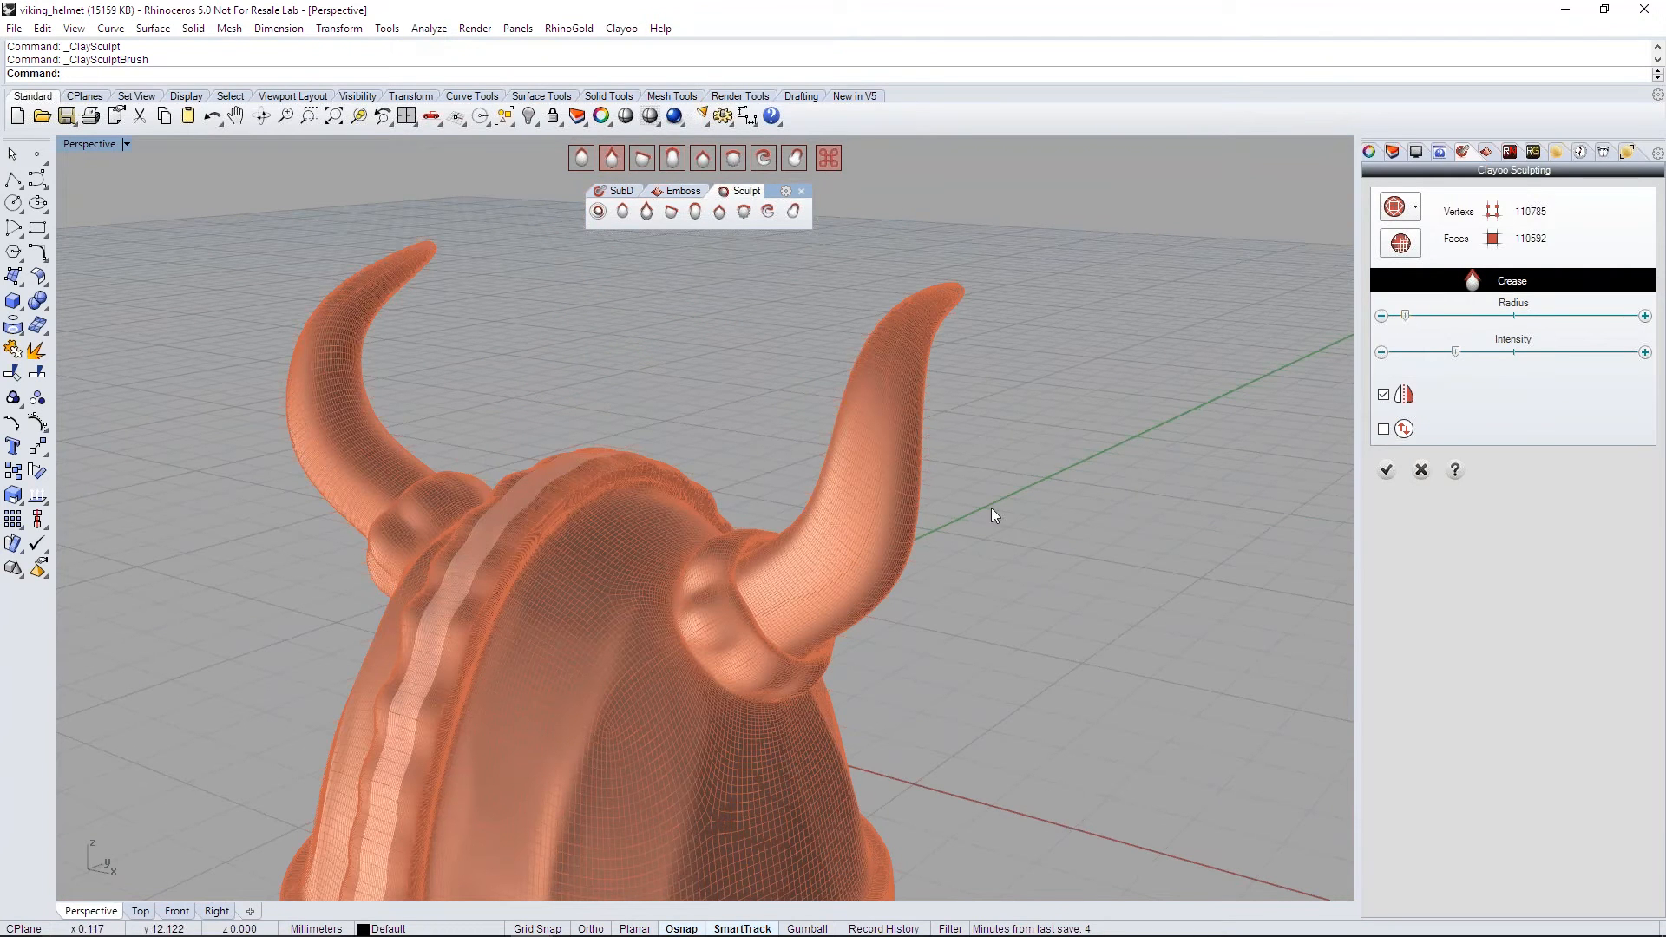
{"action": "scroll", "coordinate": [992, 510], "scroll_direction": "up", "scroll_amount": 2}
{"action": "scroll", "coordinate": [992, 509], "scroll_direction": "up", "scroll_amount": 2}
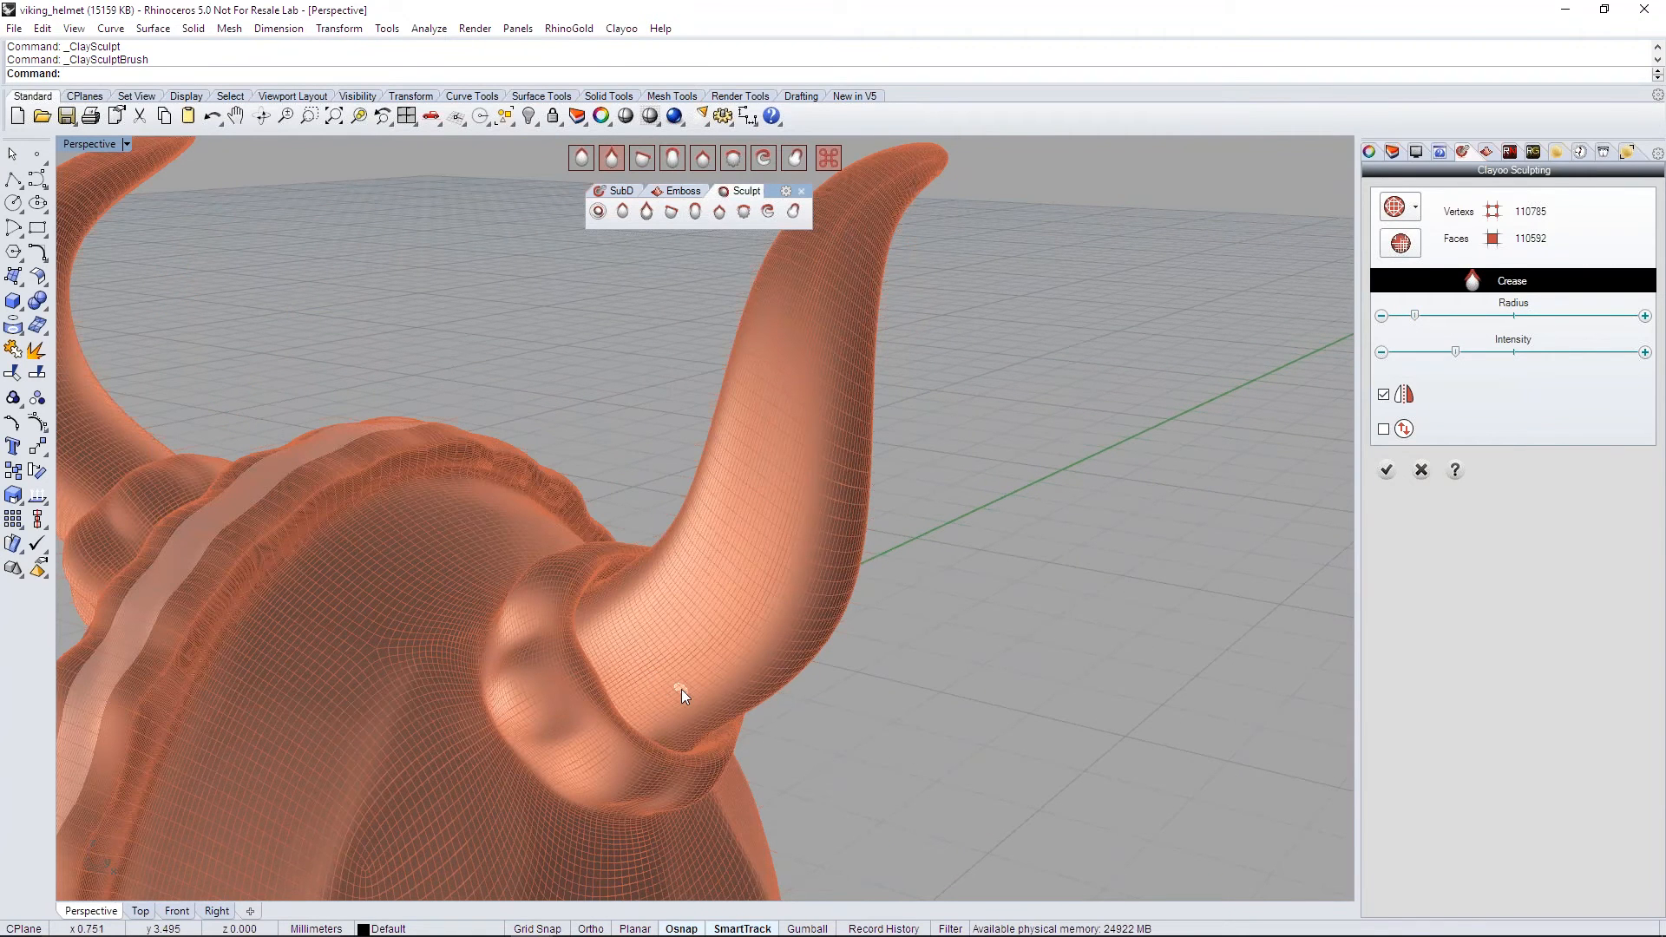
{"action": "mouse_move", "coordinate": [680, 690]}
{"action": "right_mouse_down"}
{"action": "mouse_move", "coordinate": [659, 692]}
{"action": "mouse_move", "coordinate": [663, 563]}
{"action": "mouse_move", "coordinate": [595, 637]}
{"action": "mouse_move", "coordinate": [550, 650]}
{"action": "right_mouse_up"}
{"action": "scroll", "coordinate": [655, 688], "scroll_direction": "up", "scroll_amount": 2}
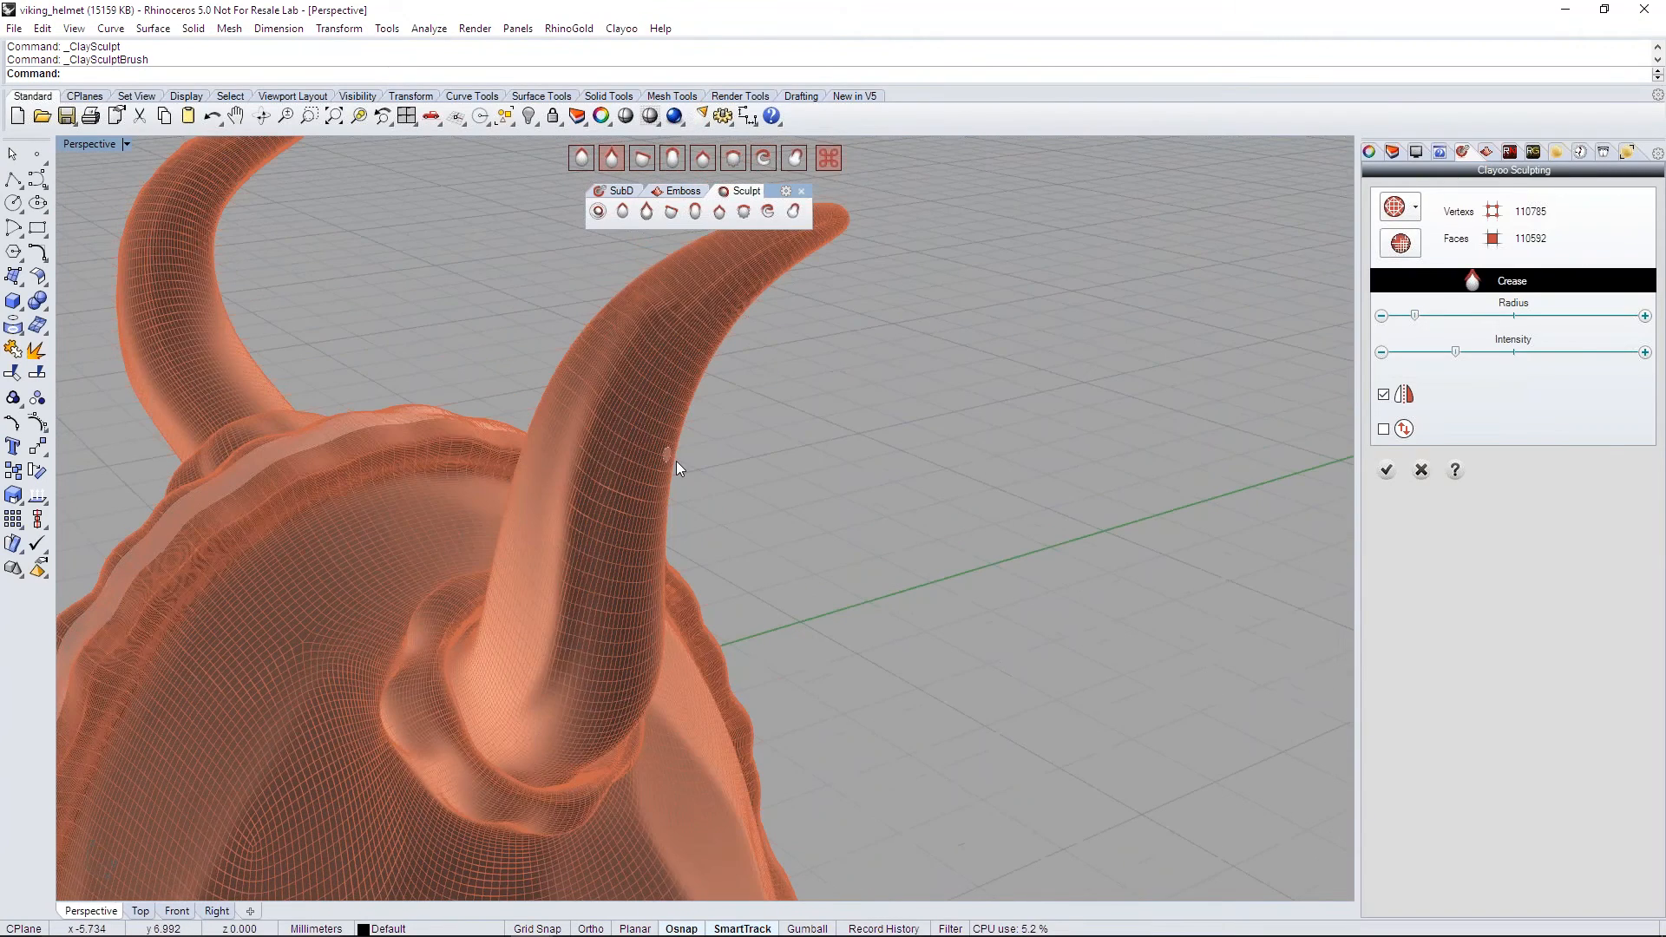
{"action": "right_click_drag", "start_coordinate": [675, 461], "coordinate": [907, 269]}
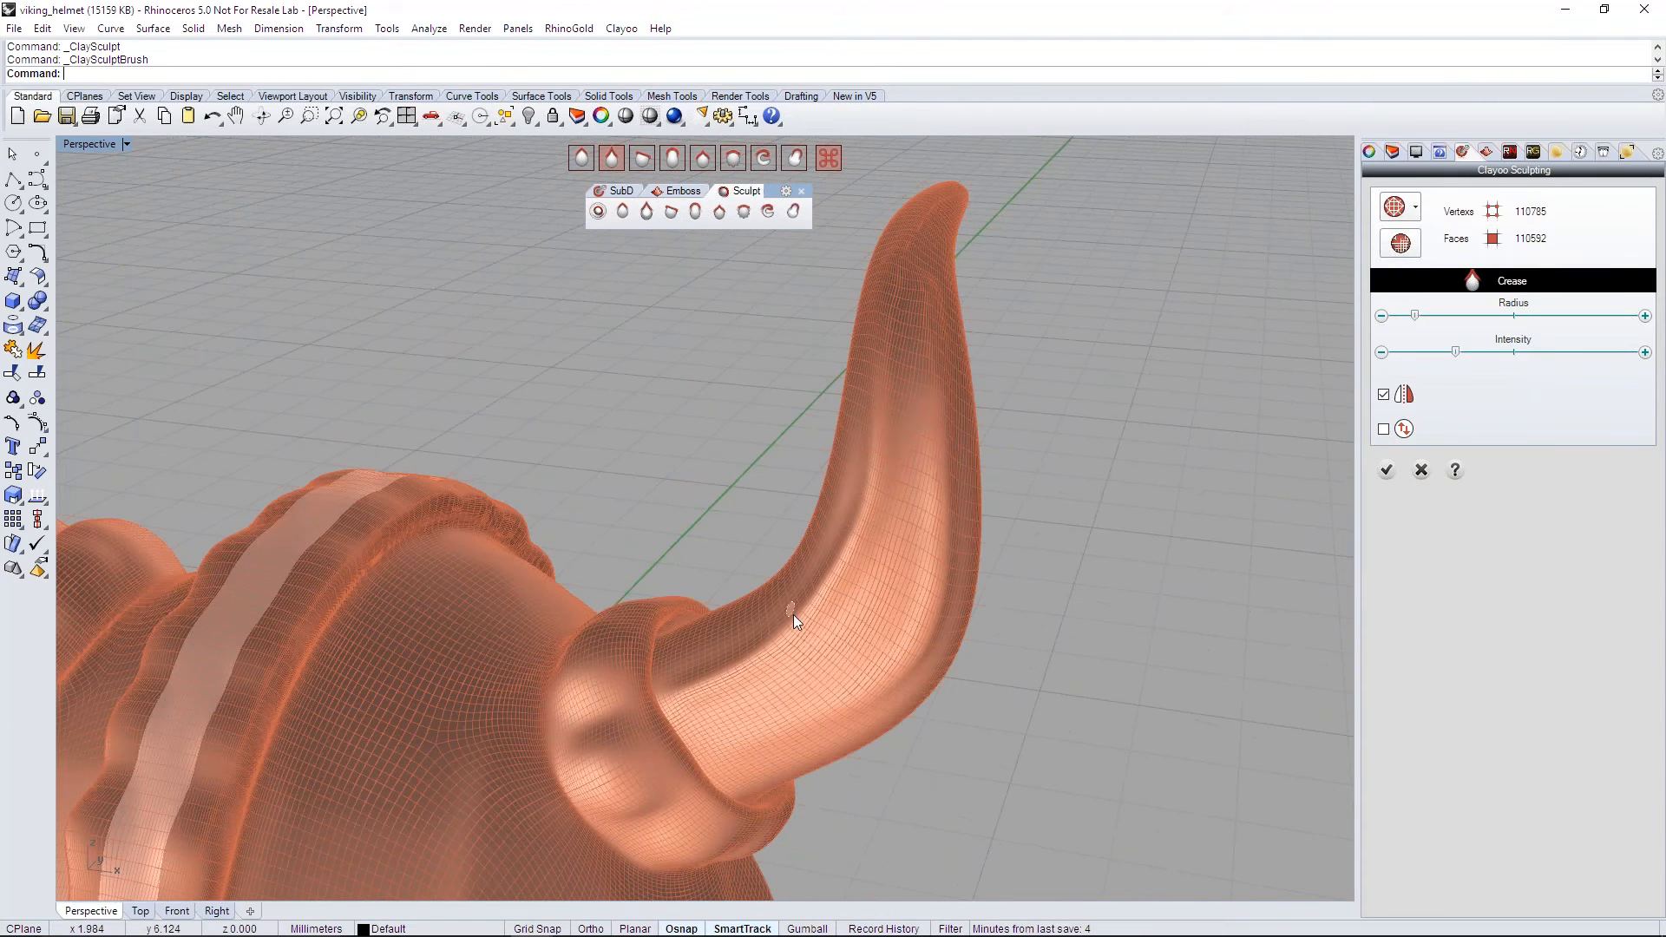
Step: Carve further lengthwise grooves around the inner and rear sides of the horns with the small-radius Crease brush
{"action": "right_click_drag", "start_coordinate": [794, 615], "coordinate": [895, 398]}
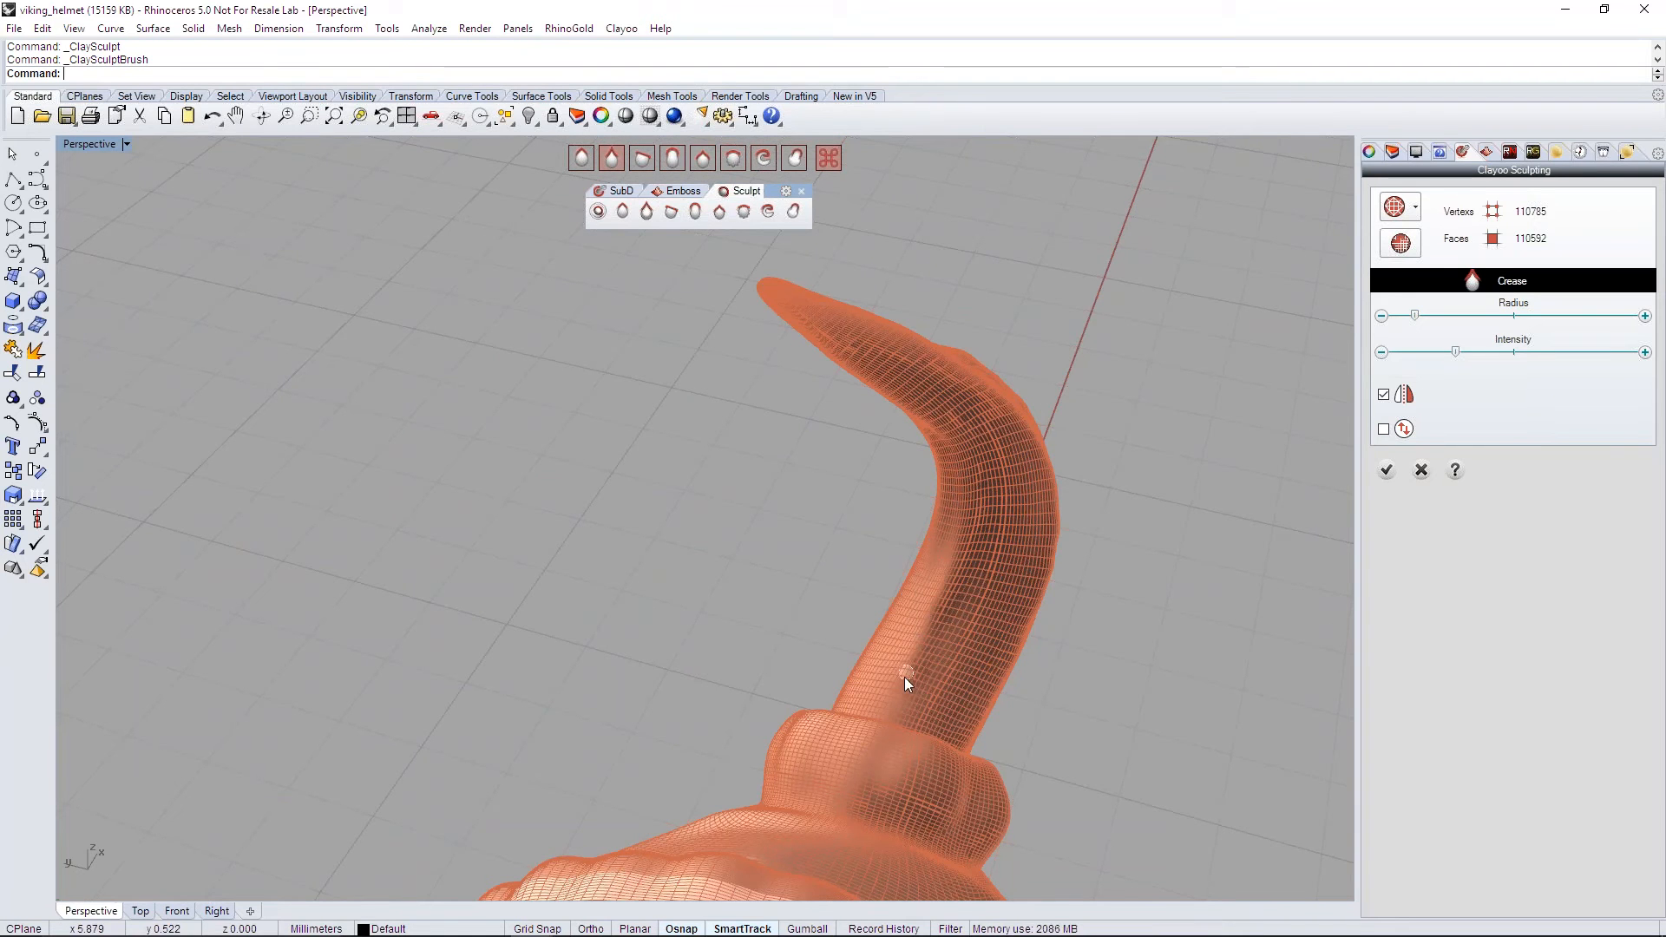
{"action": "right_click_drag", "start_coordinate": [922, 680], "coordinate": [816, 503]}
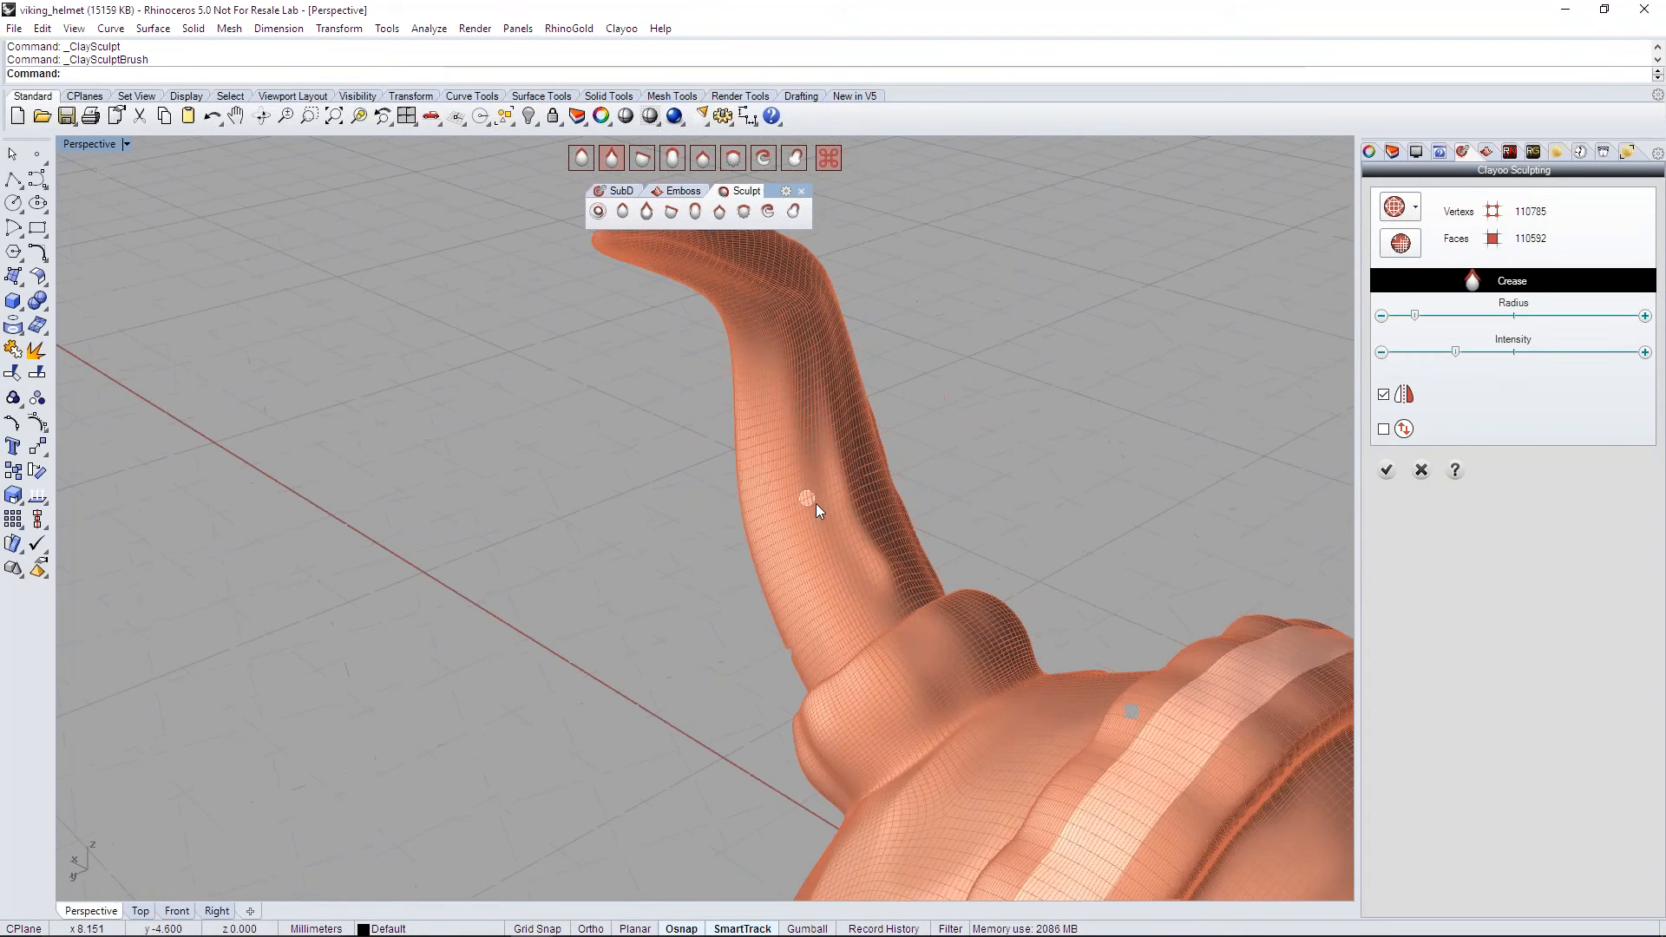
{"action": "scroll", "coordinate": [816, 503], "scroll_direction": "up", "scroll_amount": 4}
{"action": "right_click_drag", "start_coordinate": [927, 684], "coordinate": [1052, 711]}
{"action": "right_click_drag", "start_coordinate": [602, 381], "coordinate": [816, 720], "text": "shift"}
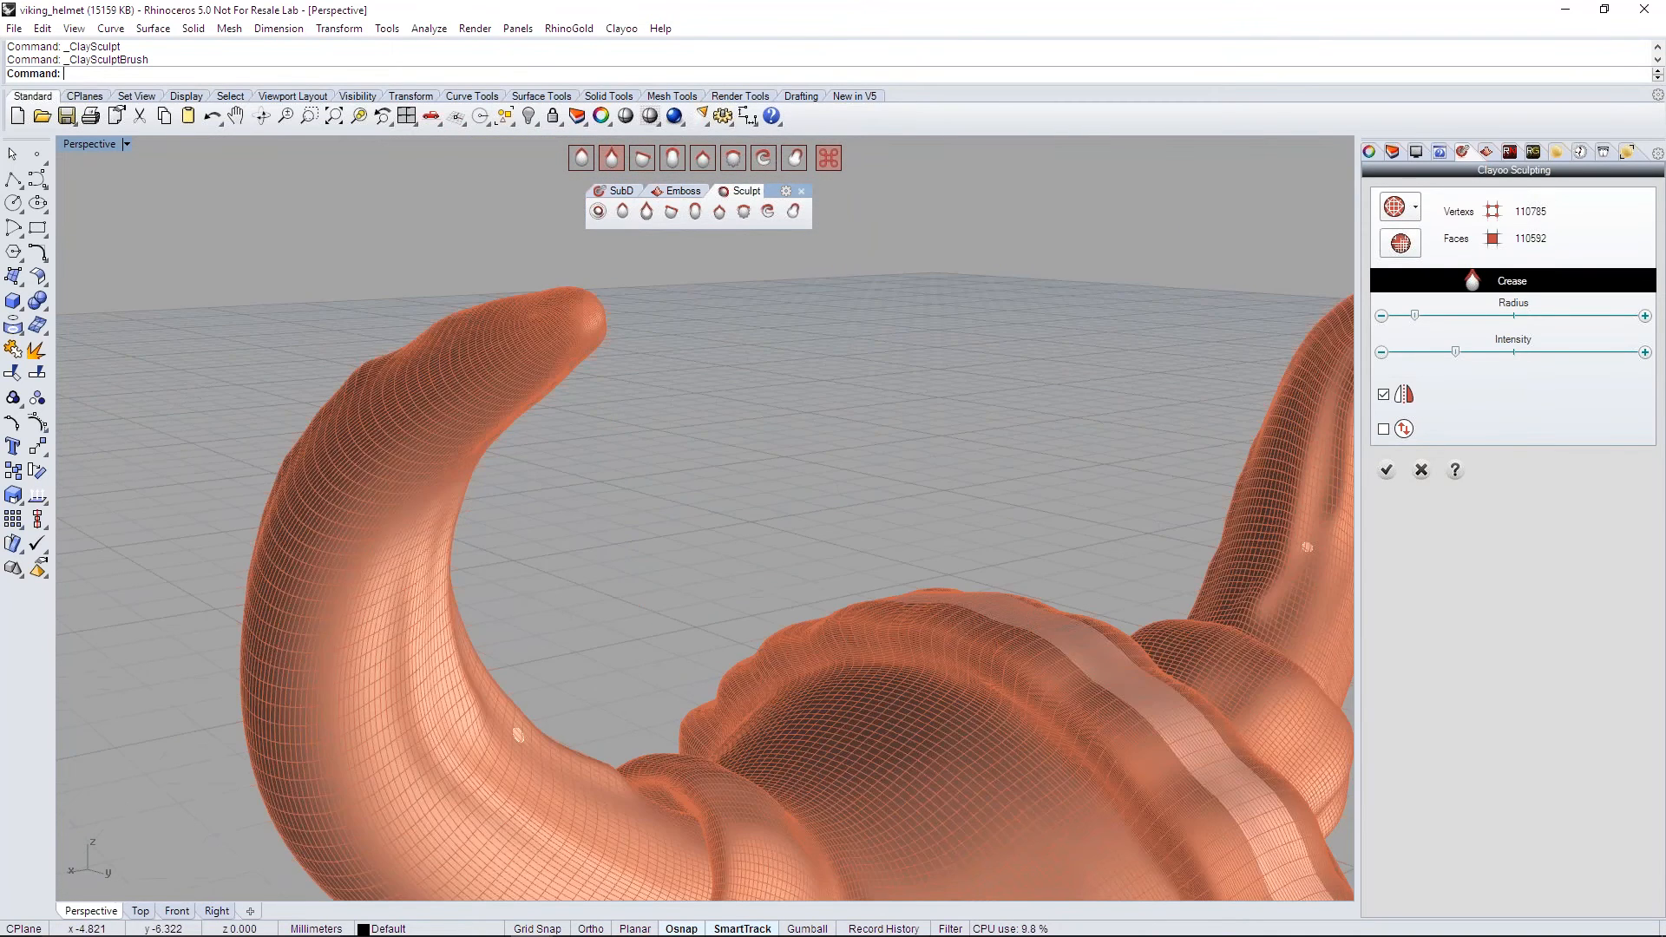
{"action": "right_click_drag", "start_coordinate": [373, 651], "coordinate": [597, 503], "text": "shift"}
{"action": "scroll", "coordinate": [597, 503], "scroll_direction": "up", "scroll_amount": 3}
Step: Invert the Crease brush direction and sculpt lengthwise creases along the horns from collar to tip on all sides
{"action": "right_click_drag", "start_coordinate": [635, 421], "coordinate": [964, 465]}
{"action": "right_click_drag", "start_coordinate": [933, 369], "coordinate": [781, 532]}
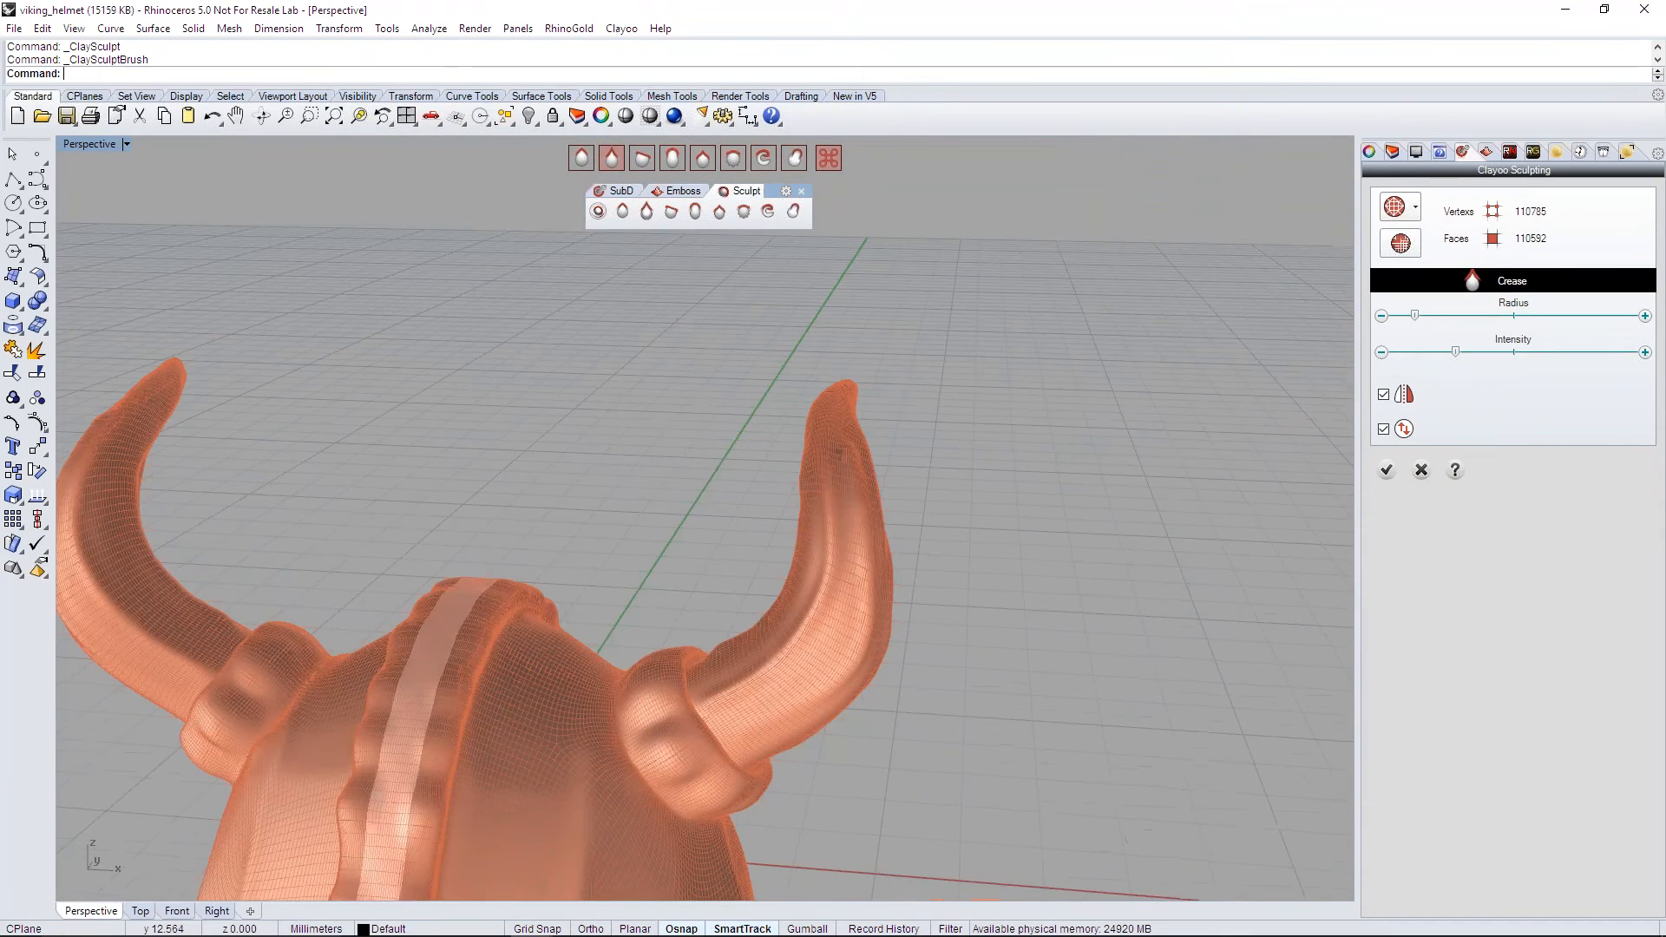
{"action": "scroll", "coordinate": [874, 626], "scroll_direction": "up", "scroll_amount": 5}
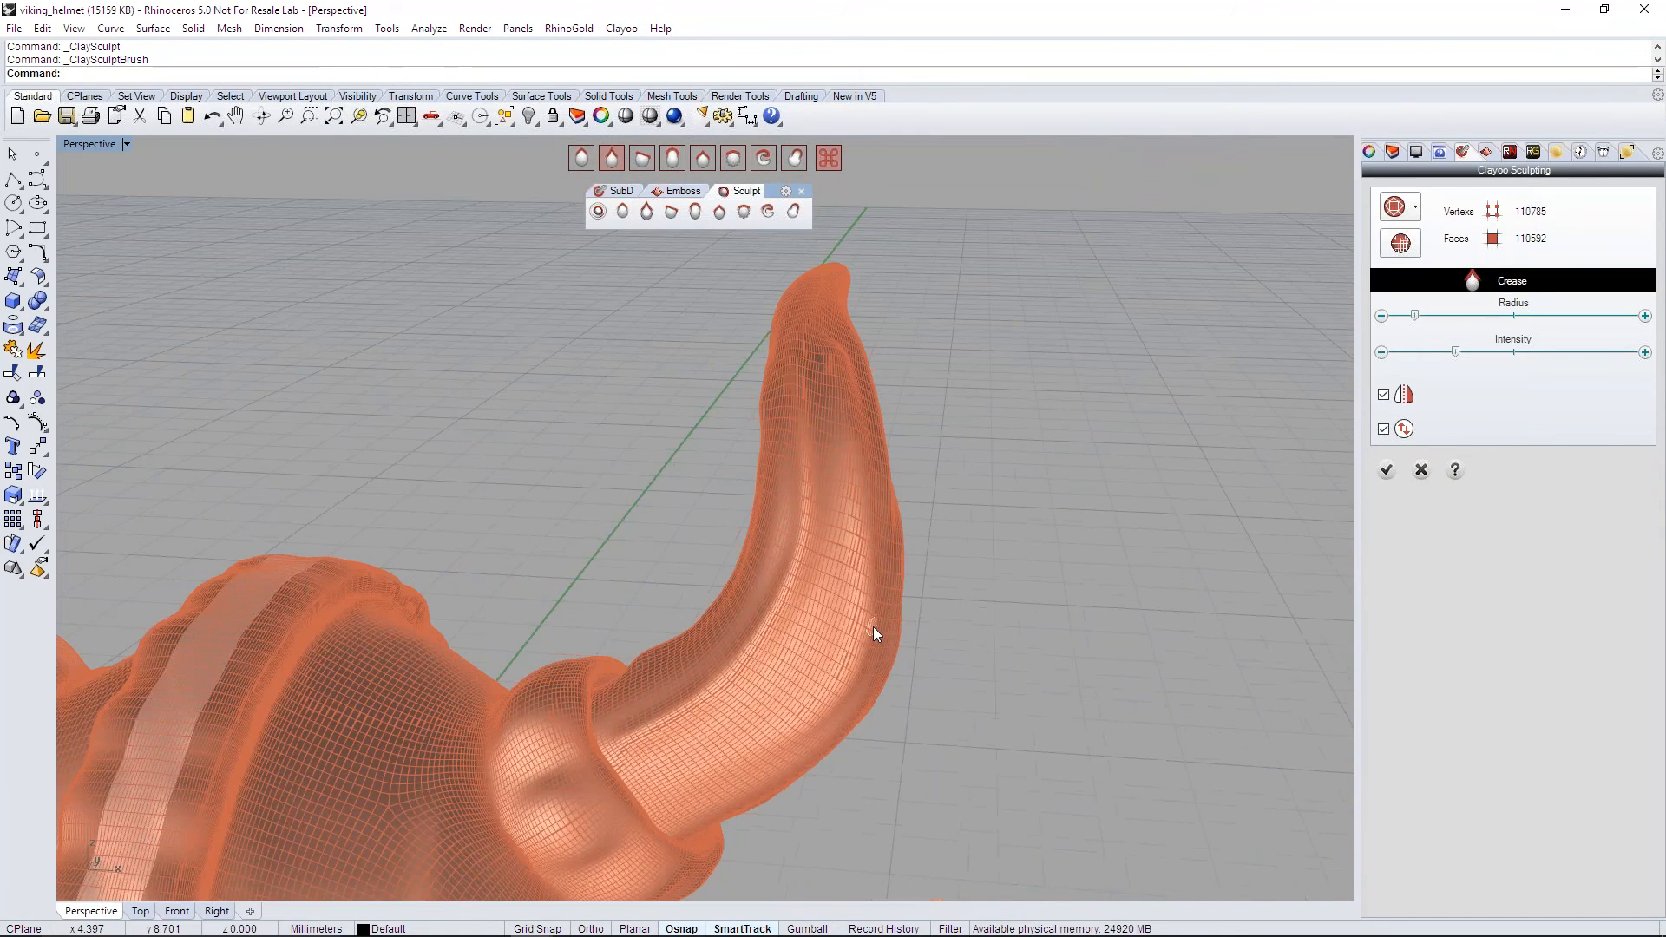
{"action": "right_click_drag", "start_coordinate": [873, 626], "coordinate": [771, 613]}
{"action": "mouse_move", "coordinate": [713, 716]}
{"action": "right_mouse_down"}
{"action": "mouse_move", "coordinate": [529, 707]}
{"action": "mouse_move", "coordinate": [669, 632]}
{"action": "right_mouse_up"}
{"action": "left_click_drag", "start_coordinate": [669, 633], "coordinate": [556, 864]}
{"action": "scroll", "coordinate": [624, 680], "scroll_direction": "down", "scroll_amount": 4}
{"action": "mouse_move", "coordinate": [624, 679]}
{"action": "right_mouse_down"}
{"action": "mouse_move", "coordinate": [629, 664]}
{"action": "mouse_move", "coordinate": [495, 695]}
{"action": "mouse_move", "coordinate": [684, 588]}
{"action": "mouse_move", "coordinate": [900, 691]}
{"action": "mouse_move", "coordinate": [783, 705]}
{"action": "right_mouse_up"}
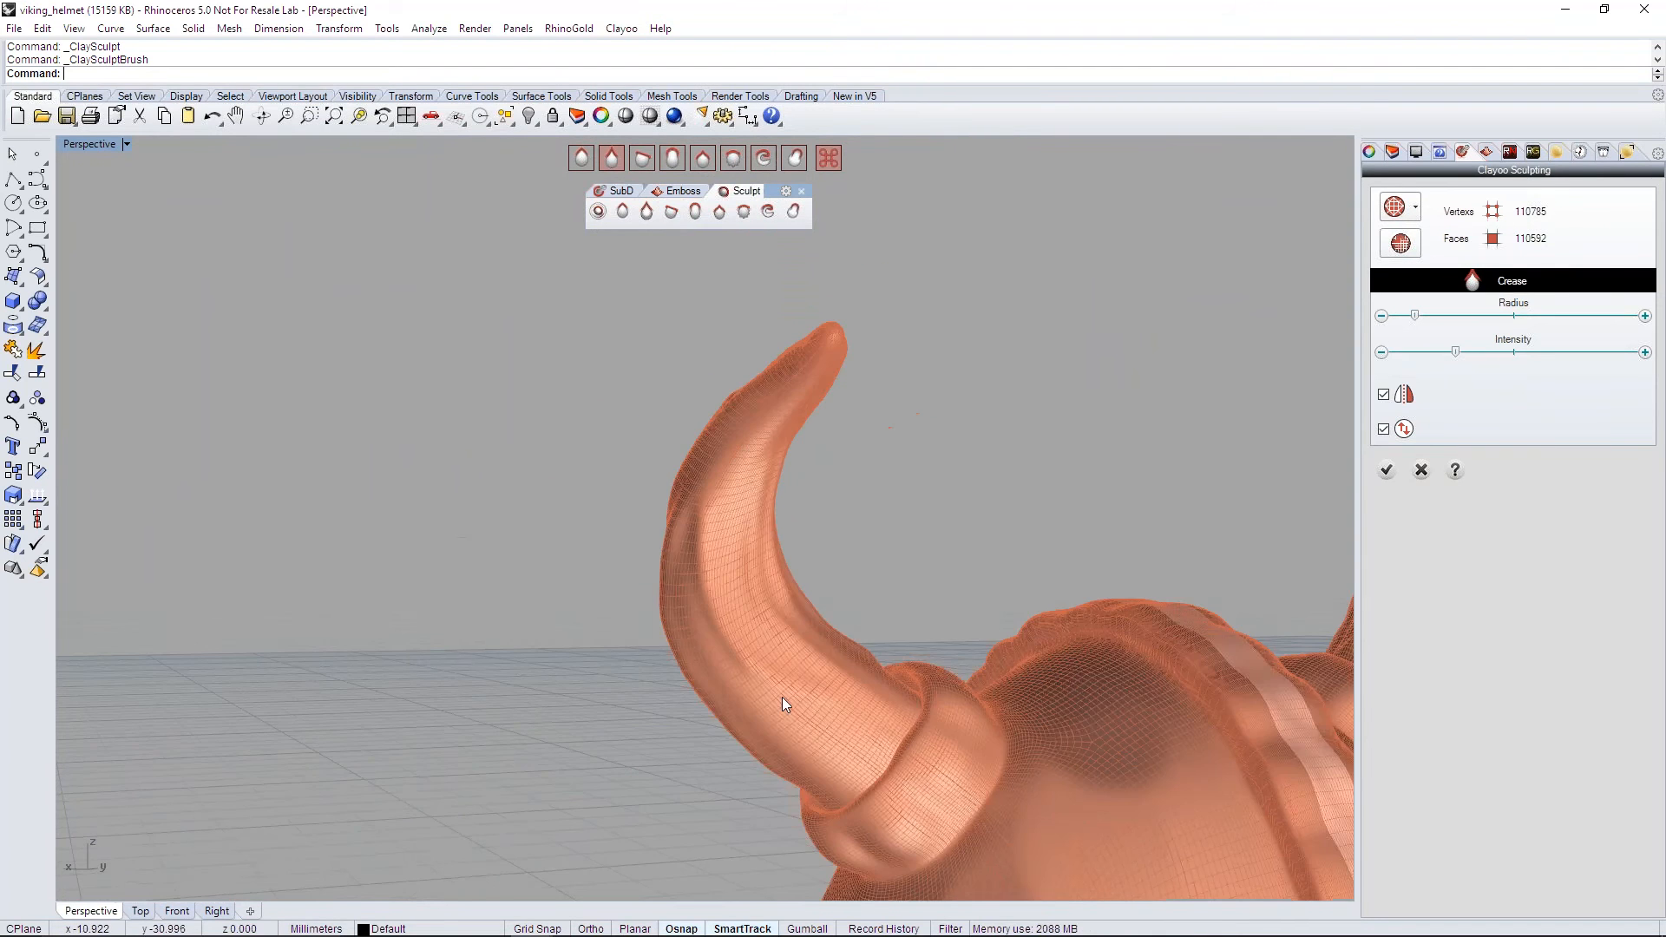
{"action": "scroll", "coordinate": [782, 697], "scroll_direction": "up", "scroll_amount": 4}
{"action": "scroll", "coordinate": [771, 407], "scroll_direction": "down", "scroll_amount": 2}
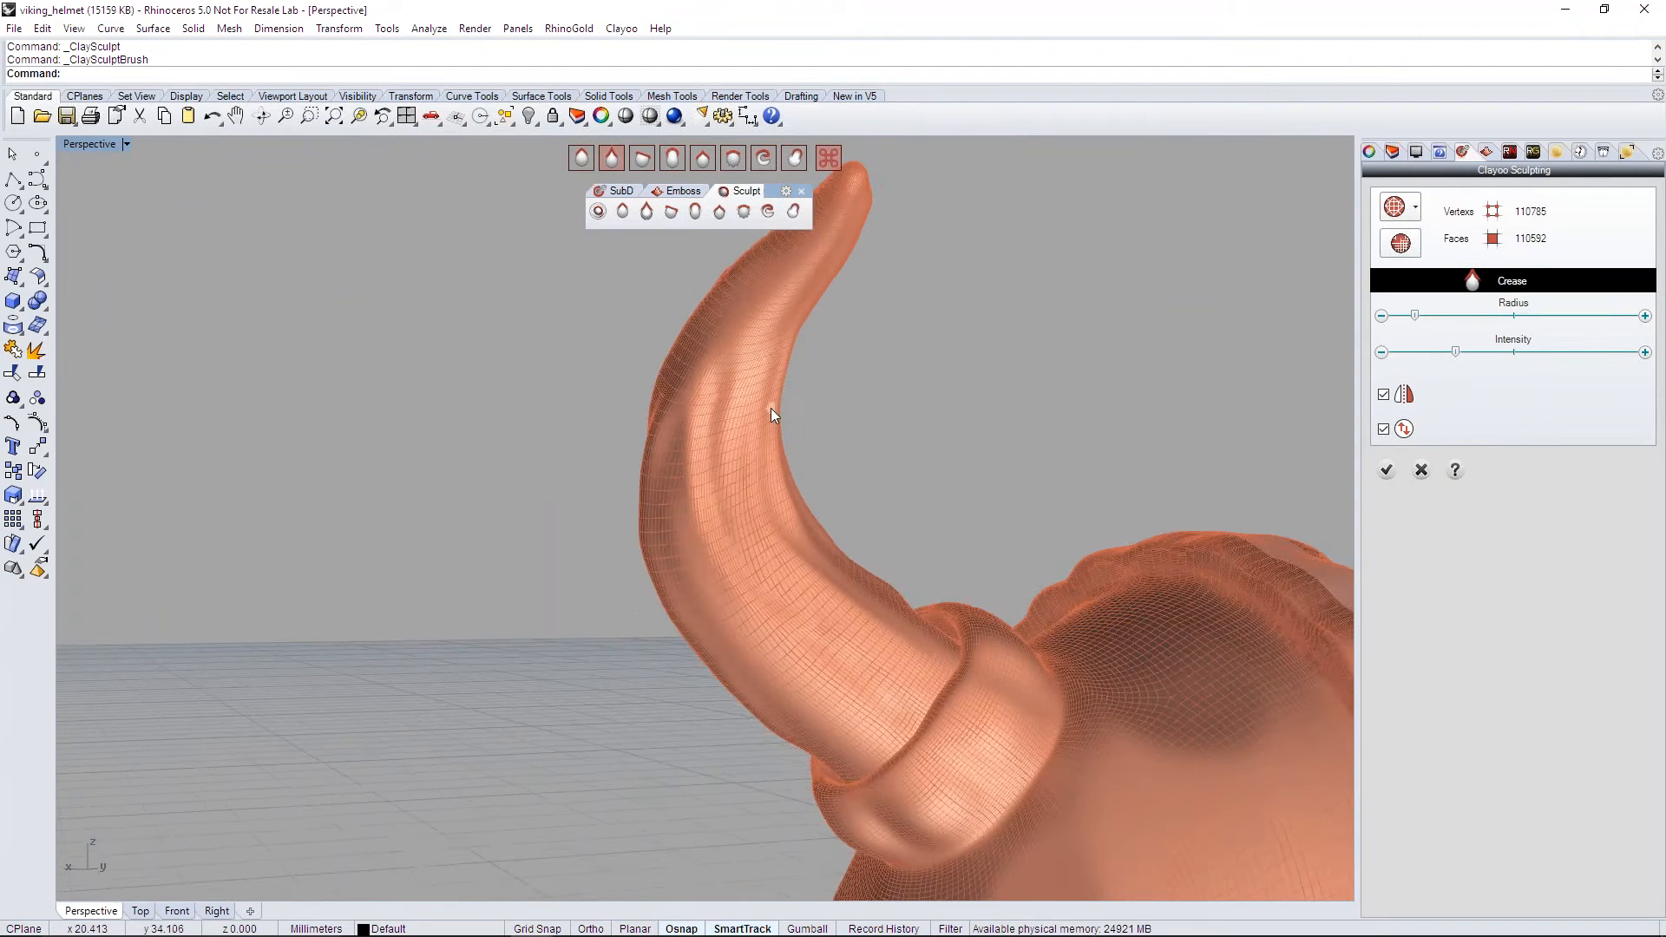
{"action": "scroll", "coordinate": [770, 414], "scroll_direction": "down", "scroll_amount": 2}
{"action": "right_click_drag", "start_coordinate": [785, 285], "coordinate": [941, 382]}
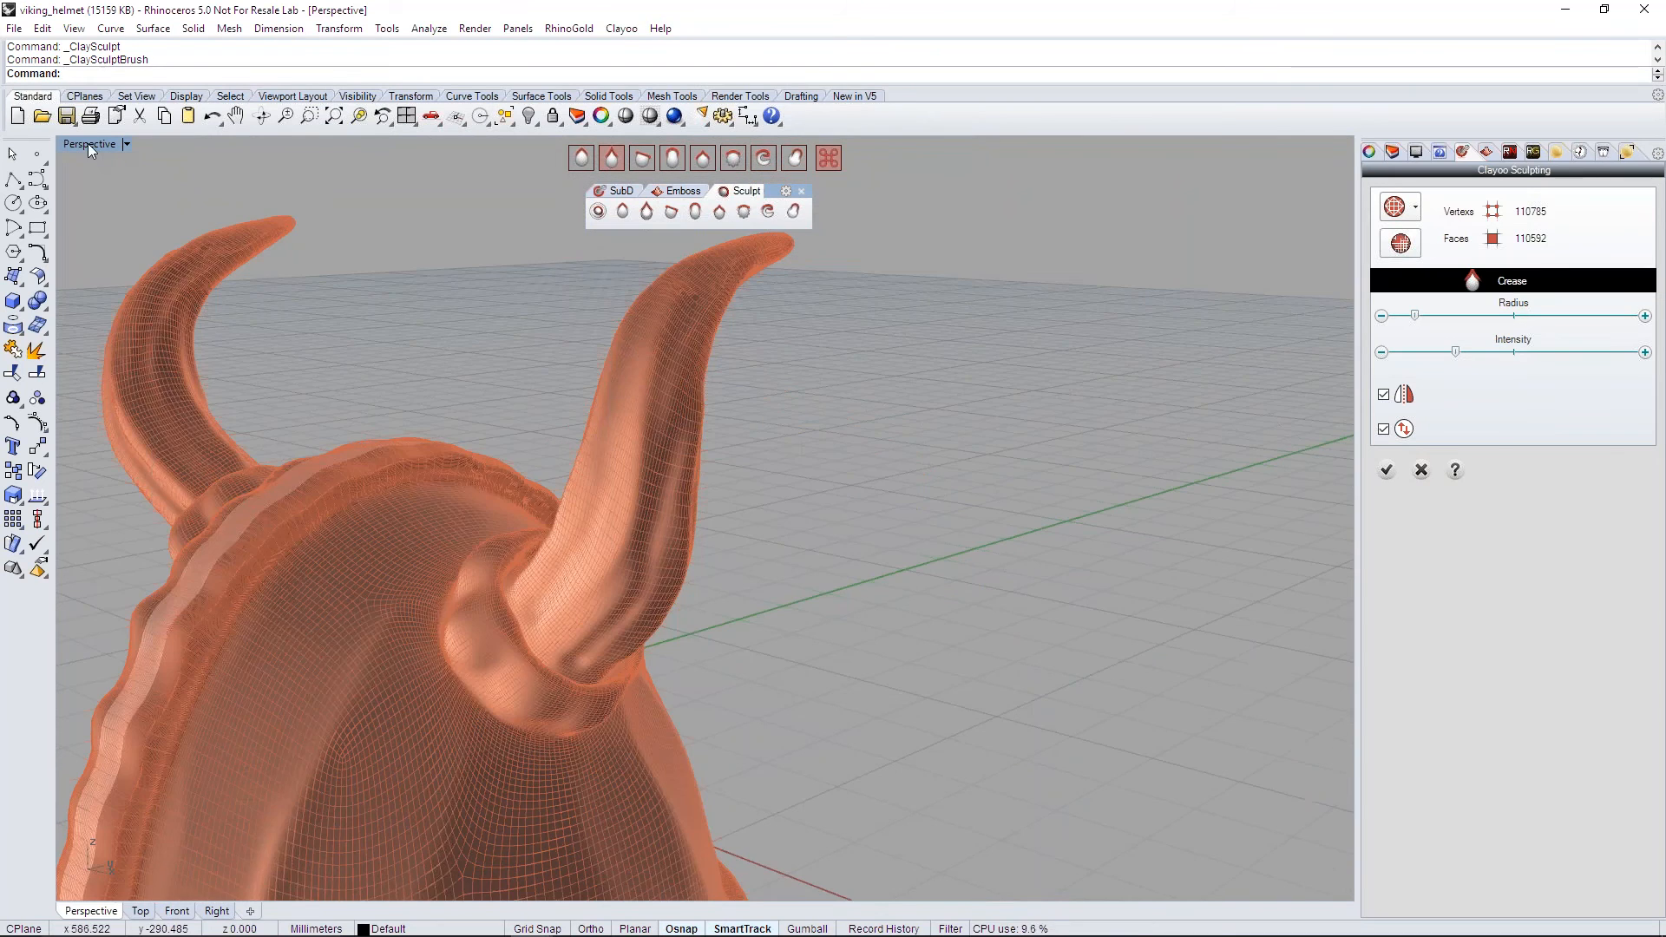
Step: Set the Perspective viewport to Rendered display mode and inspect the sculpted helmet
{"action": "left_click", "coordinate": [87, 143]}
{"action": "left_click", "coordinate": [199, 273]}
{"action": "right_click_drag", "start_coordinate": [846, 518], "coordinate": [771, 526]}
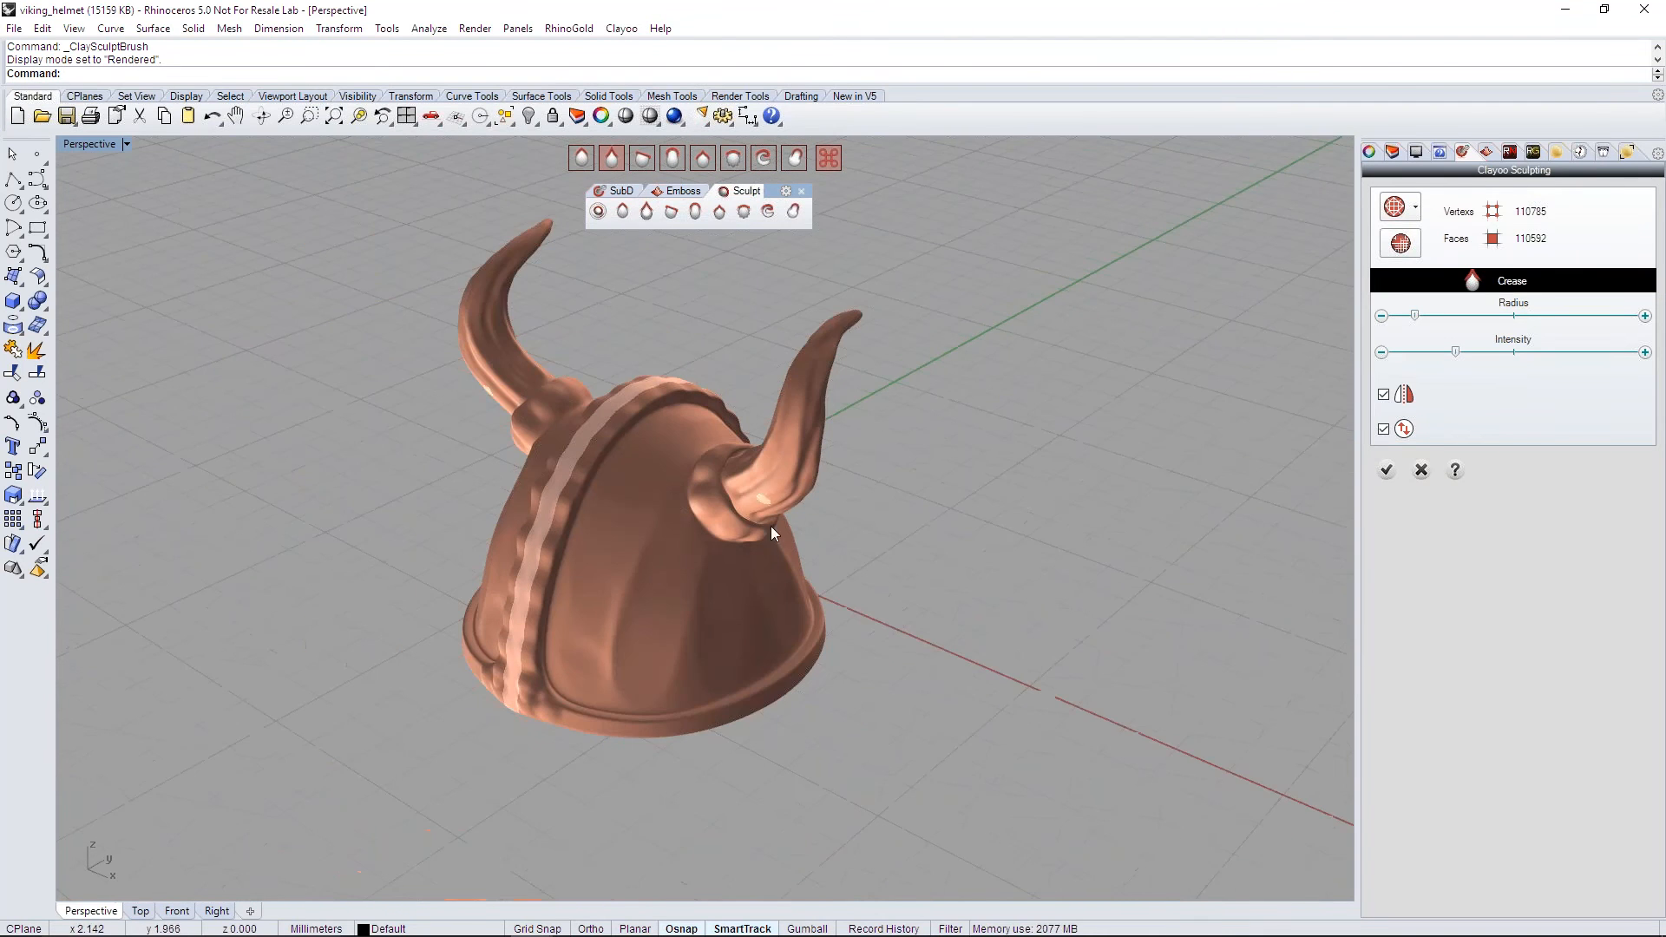
{"action": "scroll", "coordinate": [604, 626], "scroll_direction": "up", "scroll_amount": 3}
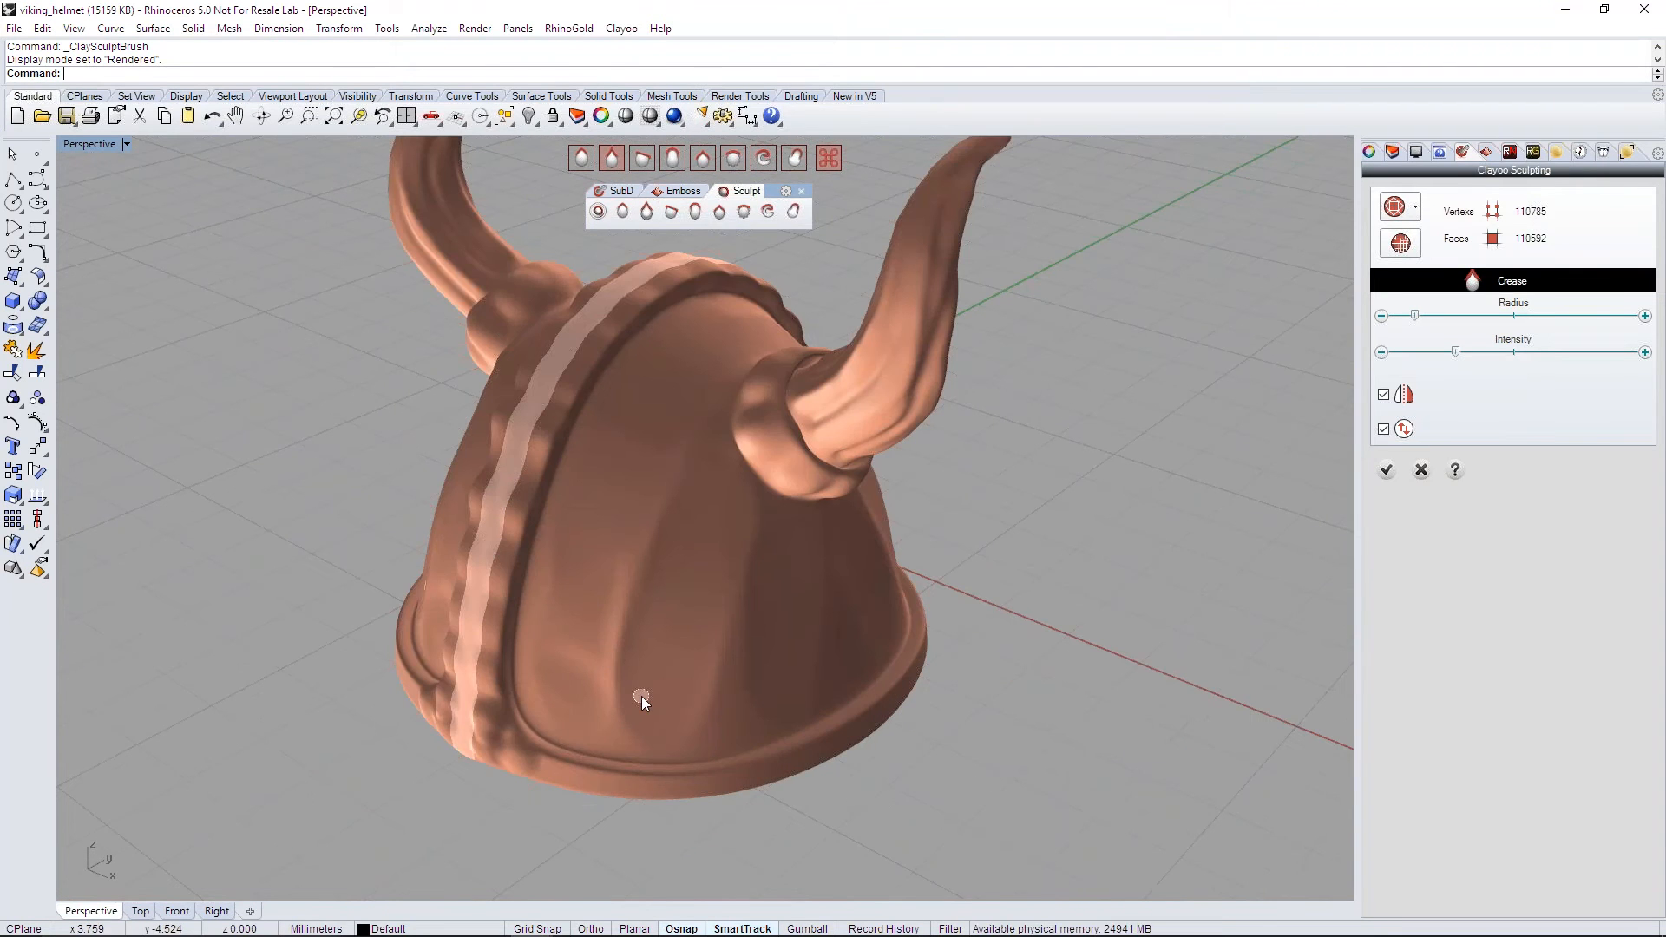
{"action": "mouse_move", "coordinate": [643, 696]}
{"action": "right_mouse_down"}
{"action": "mouse_move", "coordinate": [565, 662]}
{"action": "mouse_move", "coordinate": [643, 694]}
{"action": "right_mouse_up"}
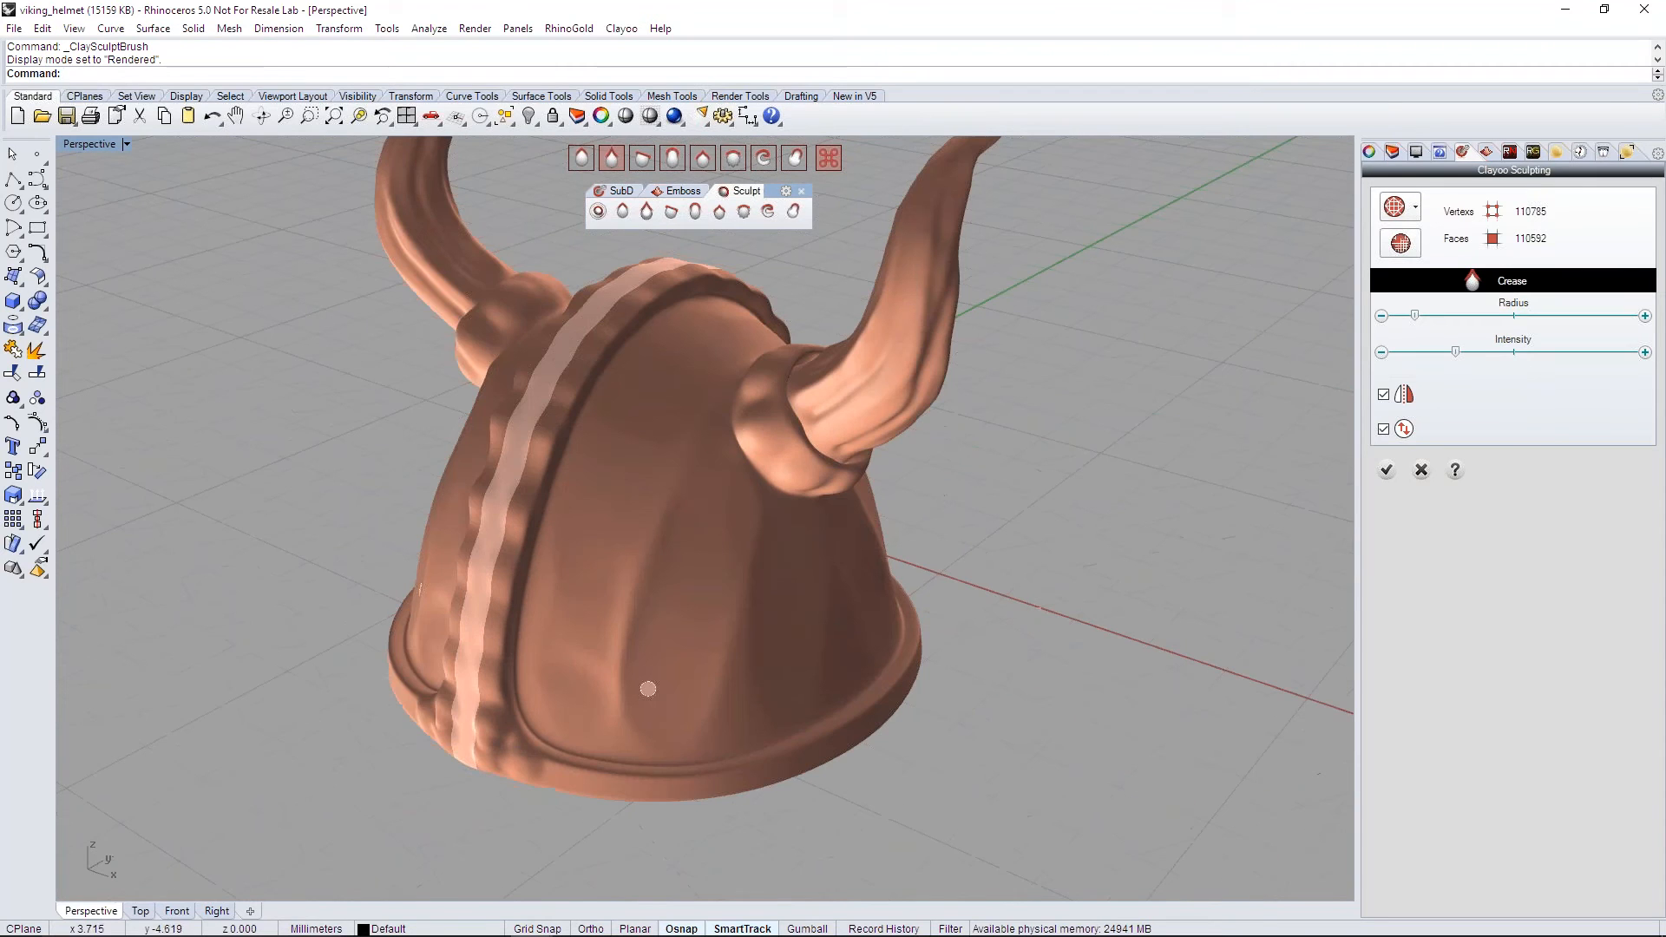
Step: Soften the horn grooves with the Smooth brush, using a medium radius
{"action": "left_click", "coordinate": [733, 158]}
{"action": "mouse_move", "coordinate": [785, 480]}
{"action": "right_mouse_down"}
{"action": "mouse_move", "coordinate": [758, 509]}
{"action": "mouse_move", "coordinate": [754, 449]}
{"action": "right_mouse_up"}
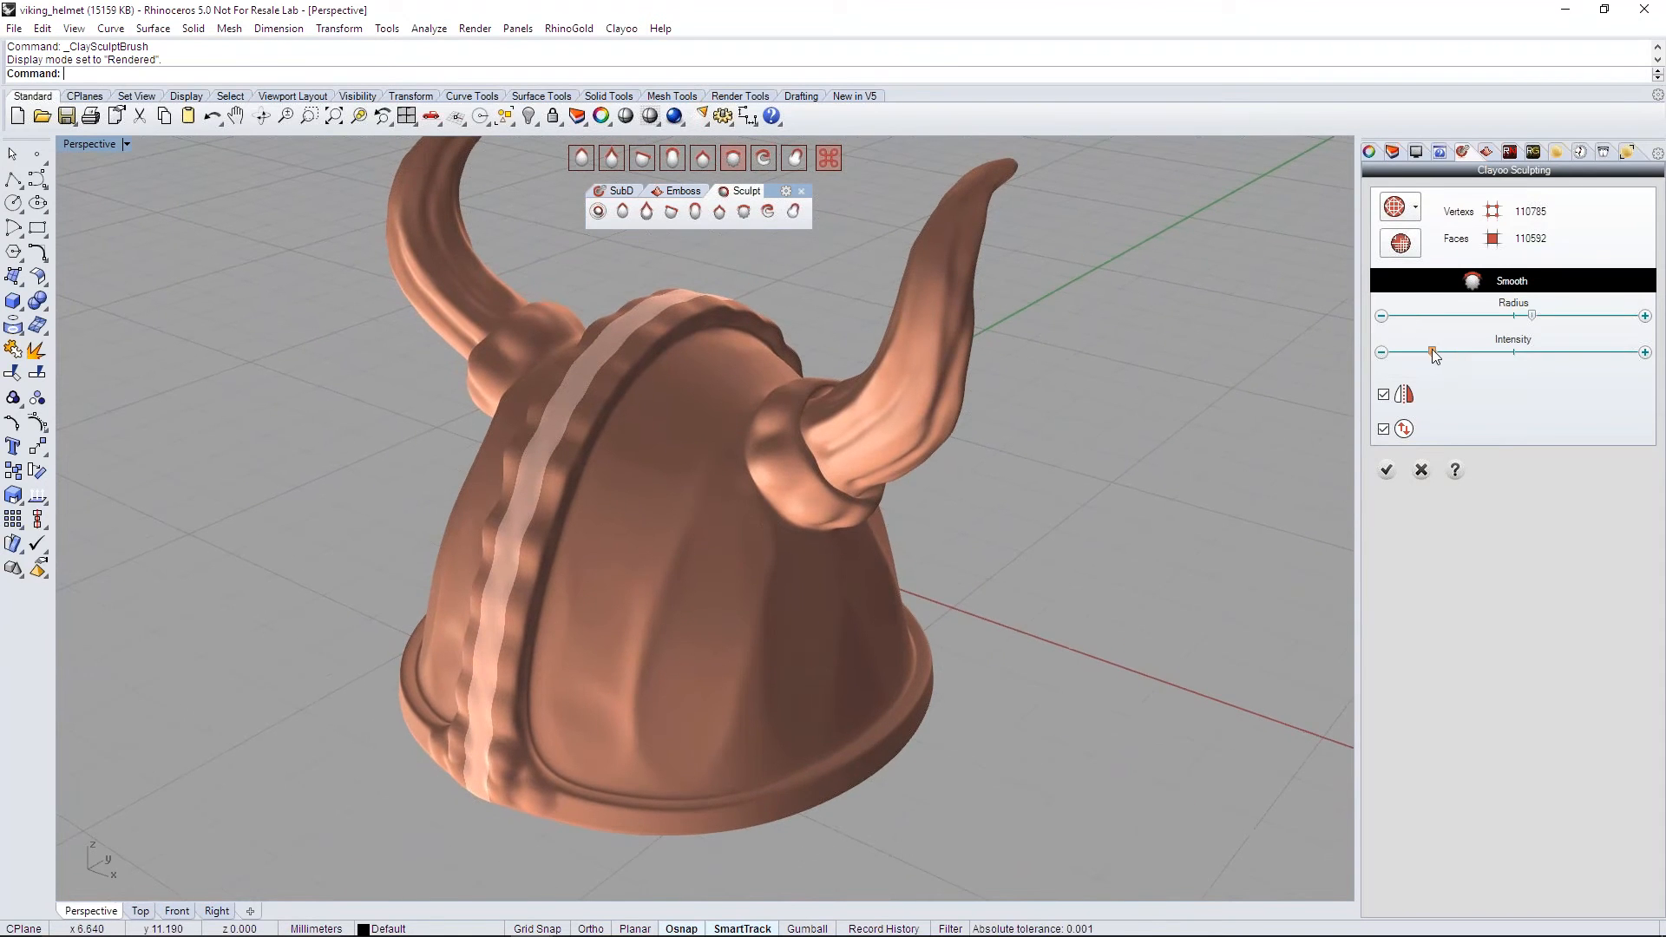
{"action": "scroll", "coordinate": [818, 441], "scroll_direction": "up", "scroll_amount": 3}
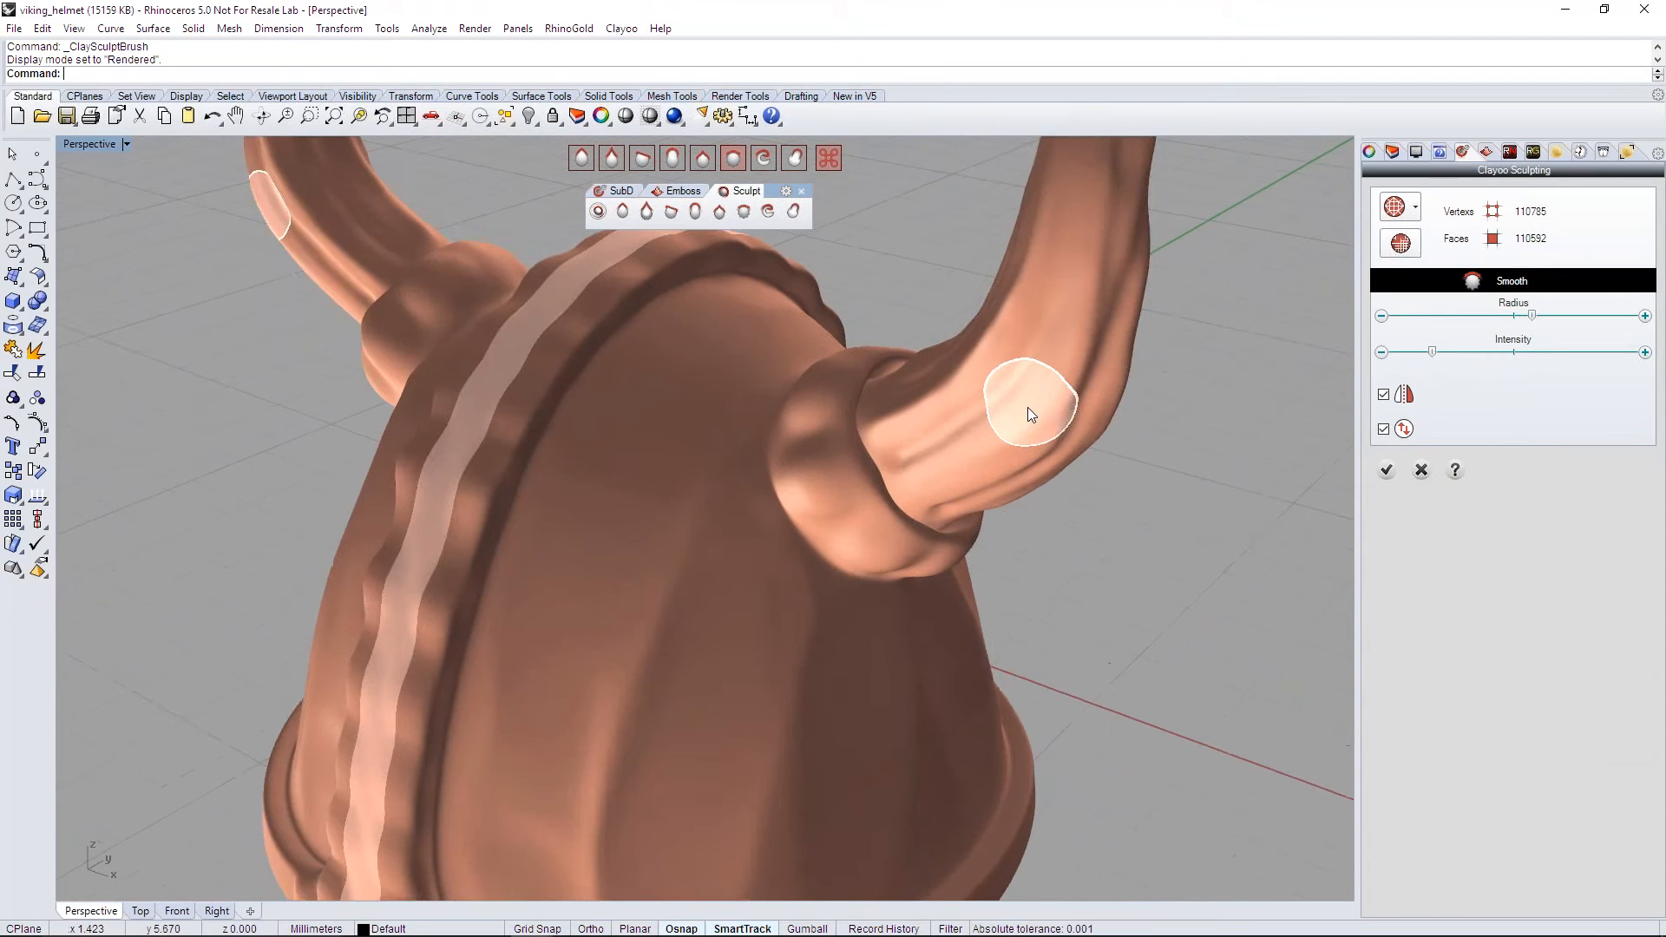
{"action": "right_click_drag", "start_coordinate": [988, 425], "coordinate": [732, 484]}
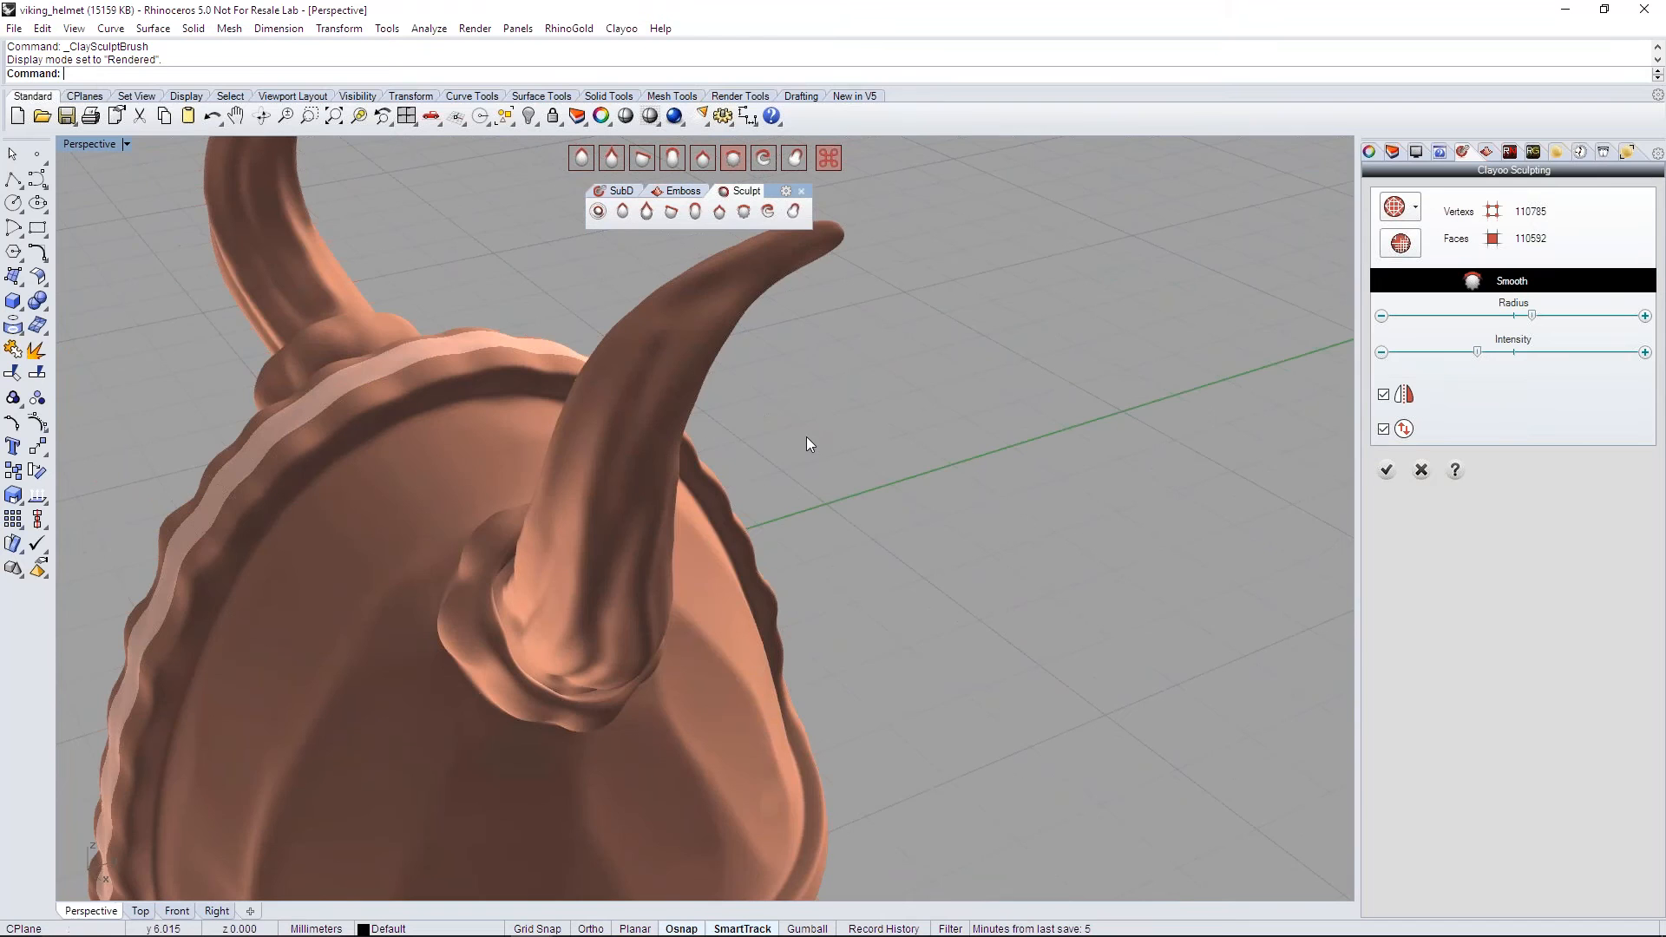
{"action": "scroll", "coordinate": [805, 445], "scroll_direction": "up", "scroll_amount": 2}
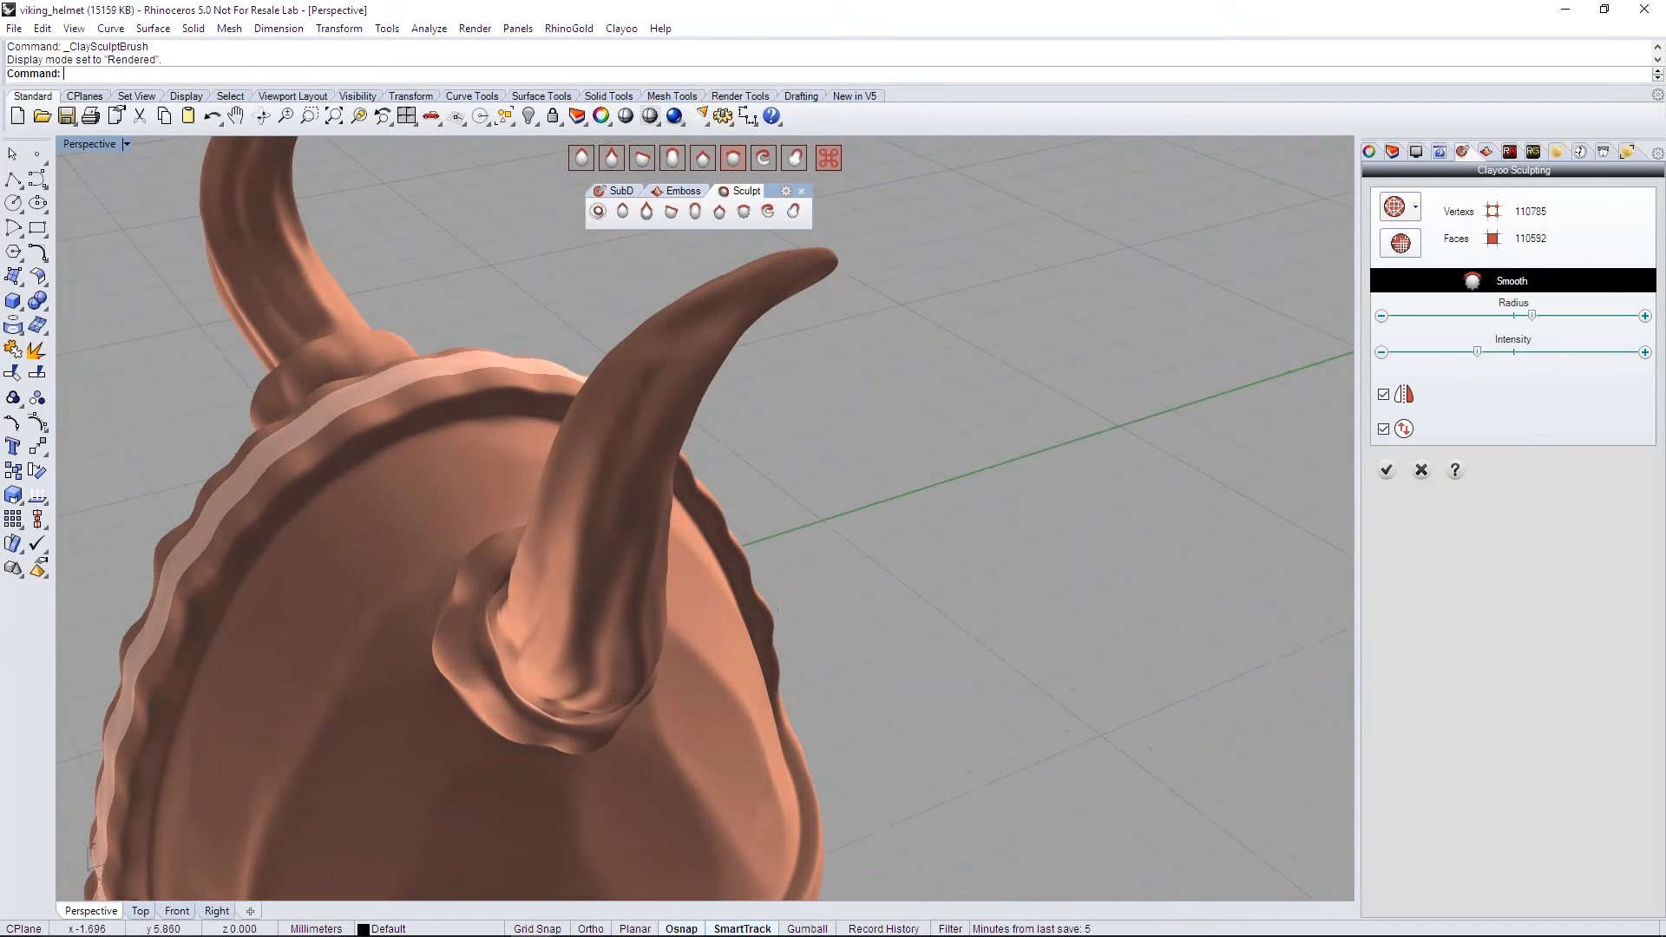
{"action": "scroll", "coordinate": [788, 310], "scroll_direction": "up", "scroll_amount": 3}
{"action": "mouse_move", "coordinate": [519, 491]}
{"action": "right_mouse_down"}
{"action": "mouse_move", "coordinate": [903, 614]}
{"action": "mouse_move", "coordinate": [707, 603]}
{"action": "right_mouse_up"}
{"action": "mouse_move", "coordinate": [858, 568]}
{"action": "right_mouse_down"}
{"action": "mouse_move", "coordinate": [777, 597]}
{"action": "mouse_move", "coordinate": [763, 585]}
{"action": "mouse_move", "coordinate": [867, 570]}
{"action": "right_mouse_up"}
Step: Lower the Smooth intensity and blend the creases at the lower horns and around the collars
{"action": "left_click", "coordinate": [1437, 353]}
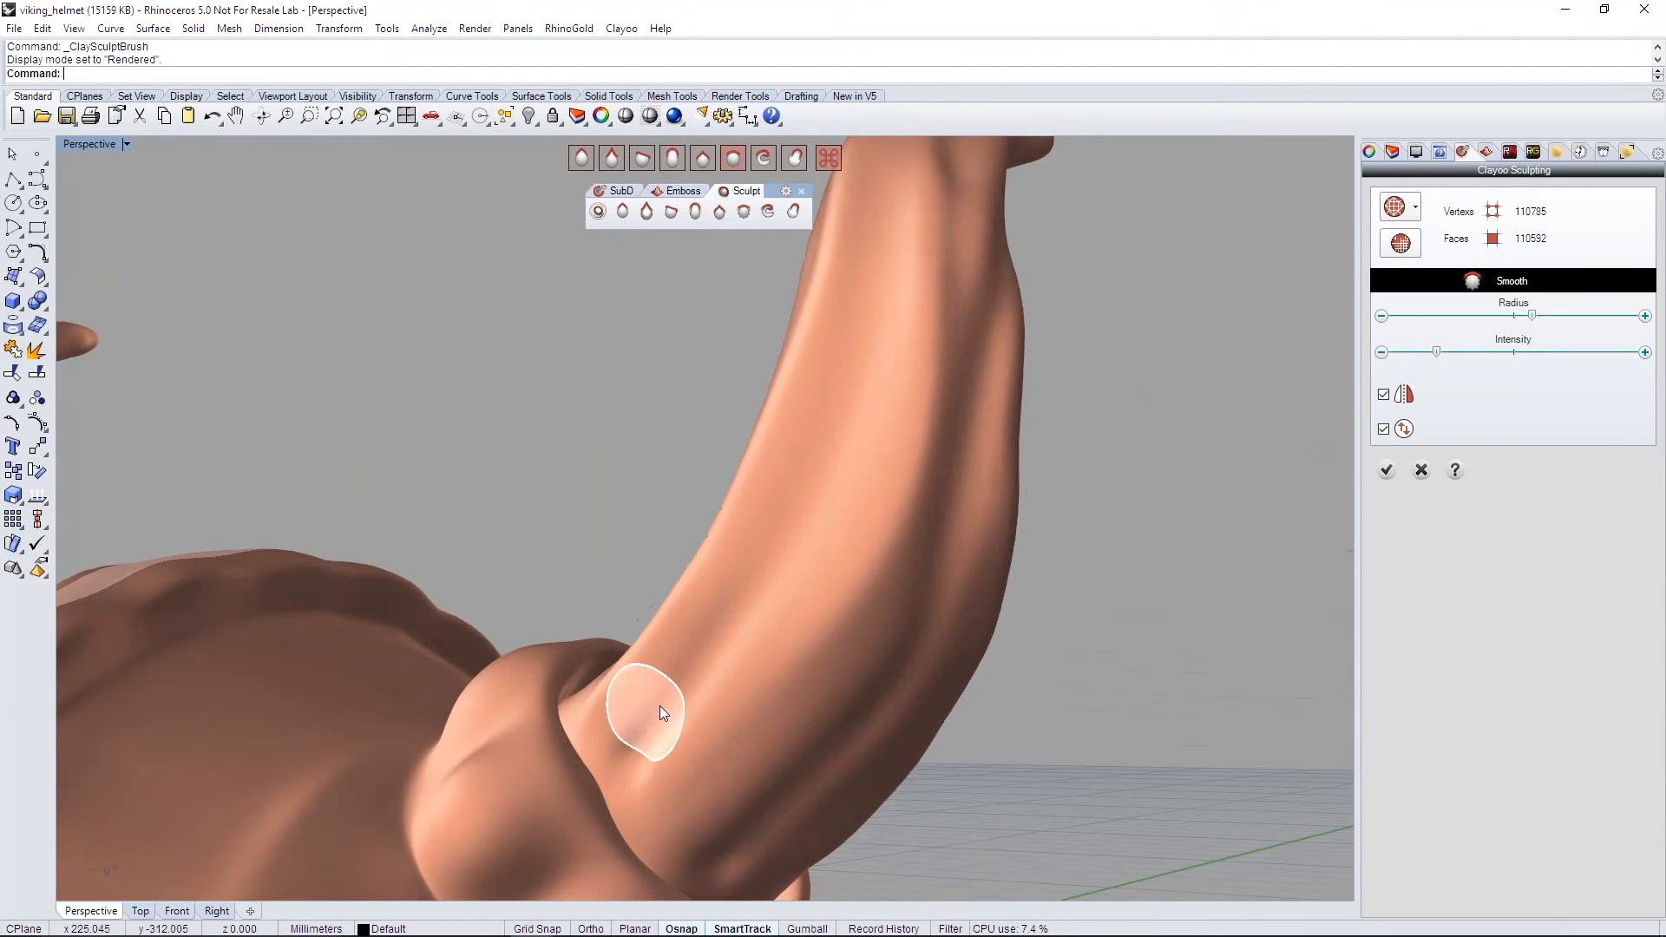
{"action": "right_click_drag", "start_coordinate": [747, 696], "coordinate": [755, 646]}
{"action": "scroll", "coordinate": [738, 431], "scroll_direction": "down", "scroll_amount": 5}
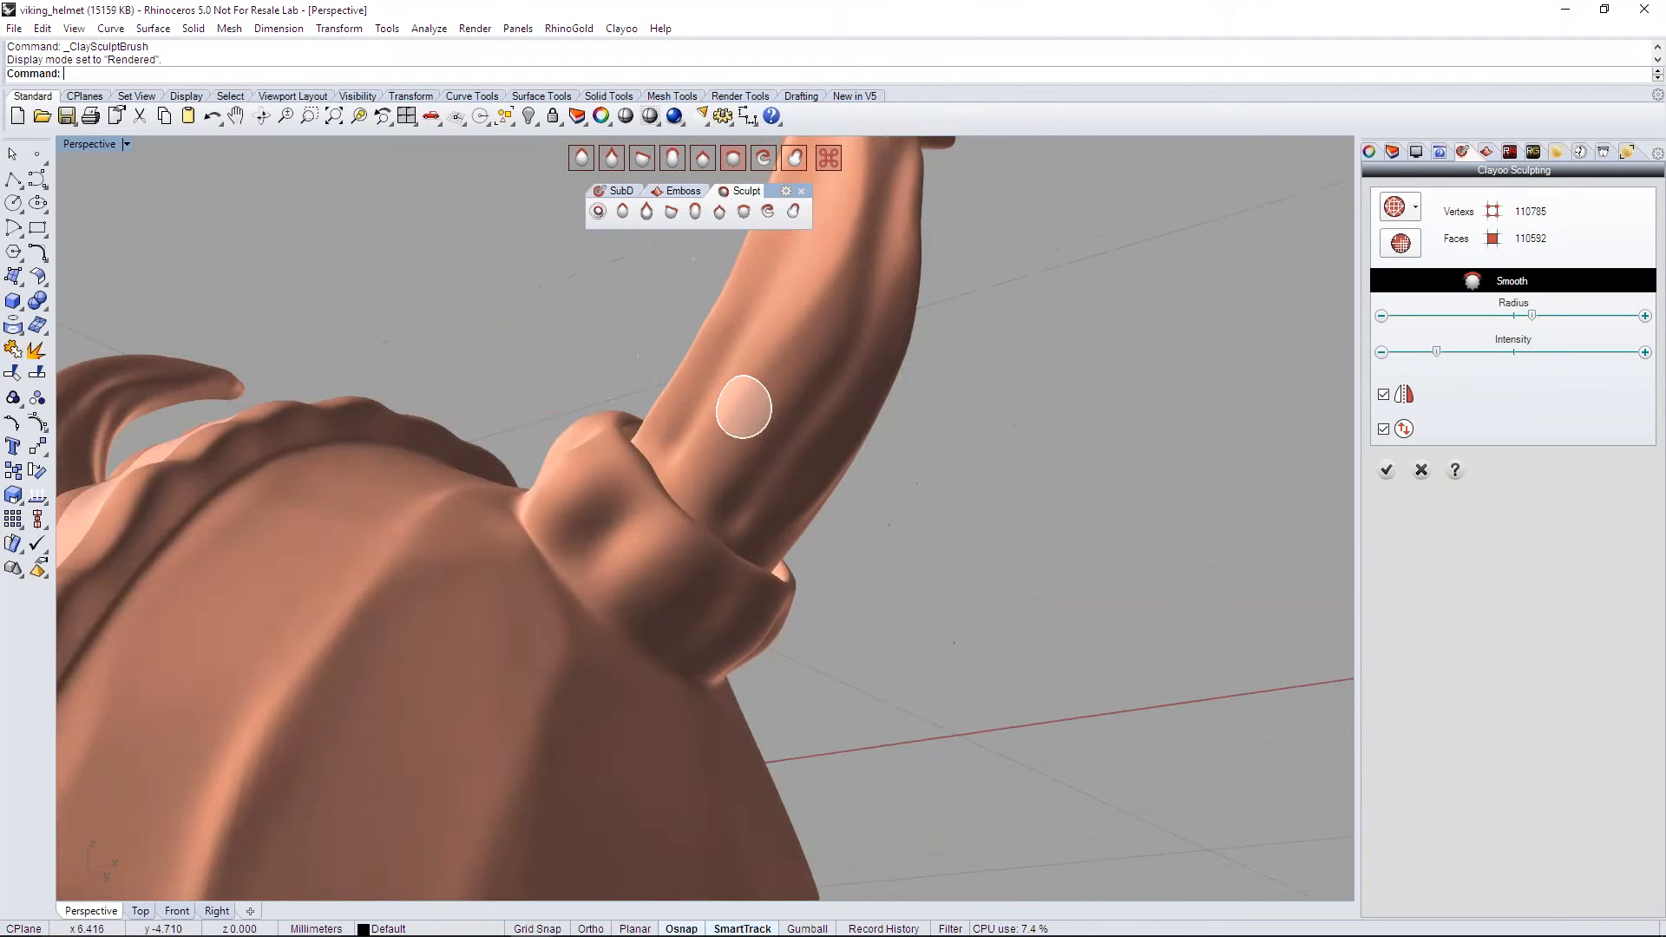
{"action": "scroll", "coordinate": [499, 728], "scroll_direction": "up", "scroll_amount": 3}
{"action": "right_click_drag", "start_coordinate": [497, 727], "coordinate": [513, 643]}
{"action": "right_click_drag", "start_coordinate": [804, 630], "coordinate": [816, 648]}
{"action": "left_click_drag", "start_coordinate": [289, 341], "coordinate": [334, 655]}
{"action": "right_click_drag", "start_coordinate": [436, 637], "coordinate": [469, 361], "text": "shift"}
{"action": "mouse_move", "coordinate": [564, 489]}
{"action": "right_mouse_down"}
{"action": "mouse_move", "coordinate": [439, 502]}
{"action": "mouse_move", "coordinate": [495, 361]}
{"action": "mouse_move", "coordinate": [539, 454]}
{"action": "mouse_move", "coordinate": [583, 413]}
{"action": "mouse_move", "coordinate": [633, 599]}
{"action": "right_mouse_up"}
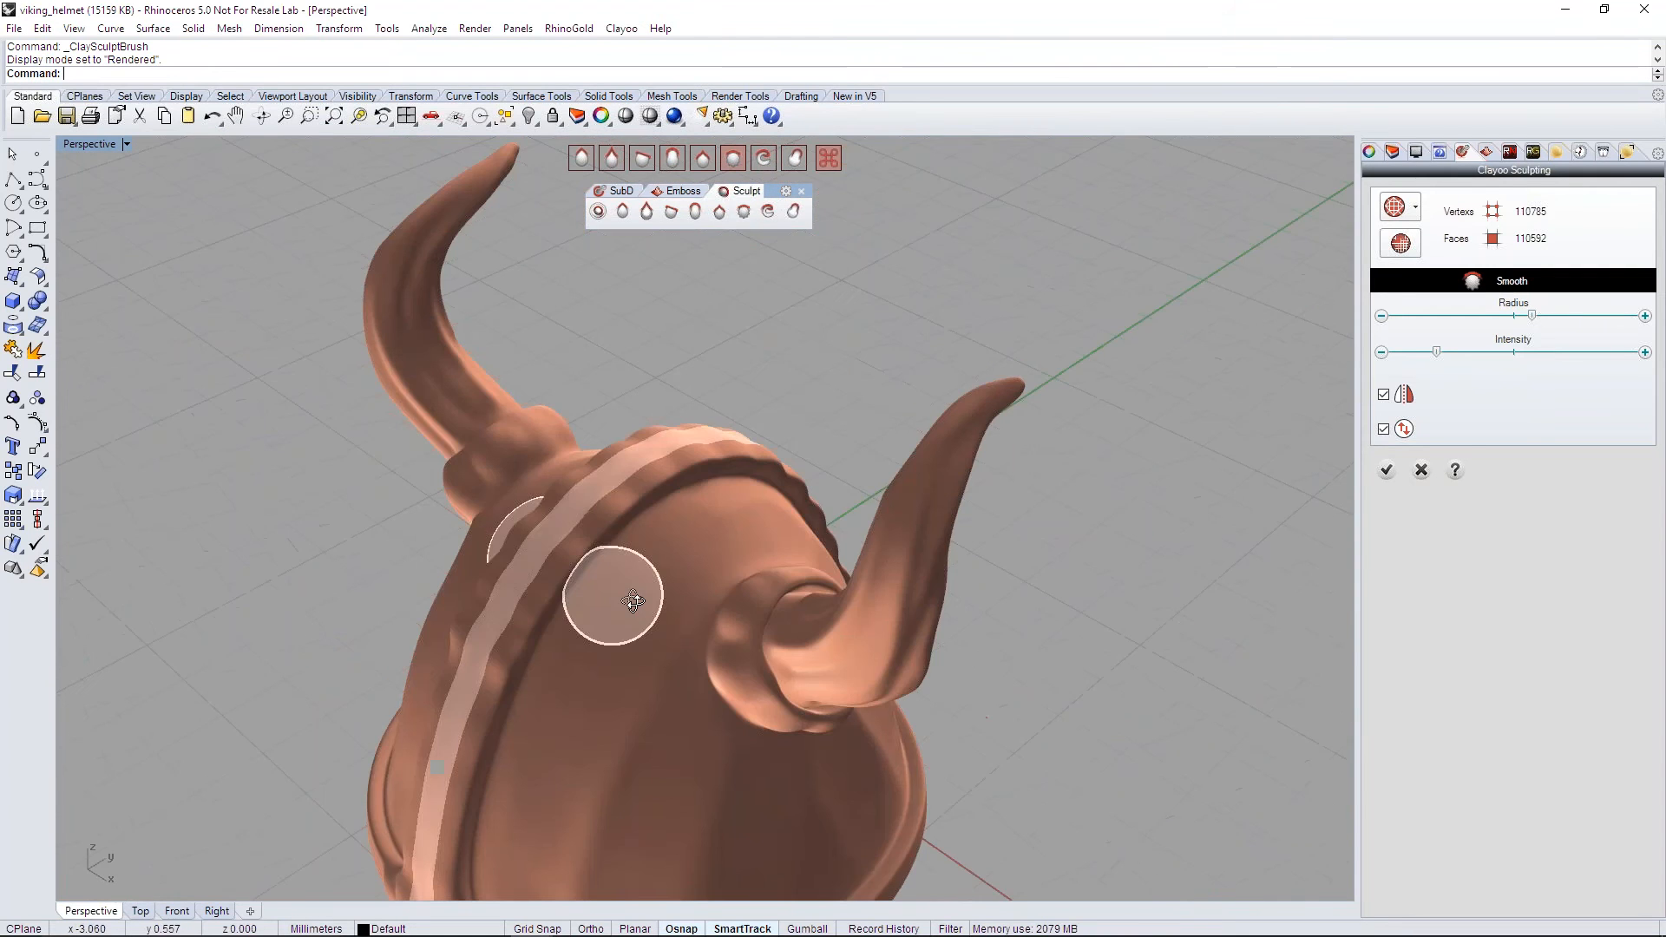
Step: Smooth the dome panel surface between the central band and the horn collars
{"action": "scroll", "coordinate": [618, 529], "scroll_direction": "up", "scroll_amount": 3}
{"action": "mouse_move", "coordinate": [720, 404]}
{"action": "right_mouse_down"}
{"action": "mouse_move", "coordinate": [785, 565]}
{"action": "mouse_move", "coordinate": [770, 699]}
{"action": "mouse_move", "coordinate": [653, 333]}
{"action": "right_mouse_up"}
{"action": "mouse_move", "coordinate": [789, 622]}
{"action": "right_mouse_down"}
{"action": "mouse_move", "coordinate": [577, 487]}
{"action": "mouse_move", "coordinate": [617, 539]}
{"action": "mouse_move", "coordinate": [426, 475]}
{"action": "mouse_move", "coordinate": [565, 335]}
{"action": "mouse_move", "coordinate": [487, 532]}
{"action": "mouse_move", "coordinate": [581, 572]}
{"action": "right_mouse_up"}
{"action": "mouse_move", "coordinate": [727, 502]}
{"action": "right_mouse_down"}
{"action": "mouse_move", "coordinate": [373, 260]}
{"action": "mouse_move", "coordinate": [521, 502]}
{"action": "mouse_move", "coordinate": [353, 439]}
{"action": "mouse_move", "coordinate": [394, 460]}
{"action": "mouse_move", "coordinate": [662, 558]}
{"action": "mouse_move", "coordinate": [498, 472]}
{"action": "mouse_move", "coordinate": [688, 565]}
{"action": "mouse_move", "coordinate": [757, 419]}
{"action": "mouse_move", "coordinate": [996, 521]}
{"action": "mouse_move", "coordinate": [898, 369]}
{"action": "mouse_move", "coordinate": [709, 534]}
{"action": "mouse_move", "coordinate": [614, 550]}
{"action": "mouse_move", "coordinate": [956, 359]}
{"action": "mouse_move", "coordinate": [784, 491]}
{"action": "mouse_move", "coordinate": [659, 347]}
{"action": "mouse_move", "coordinate": [602, 438]}
{"action": "right_mouse_up"}
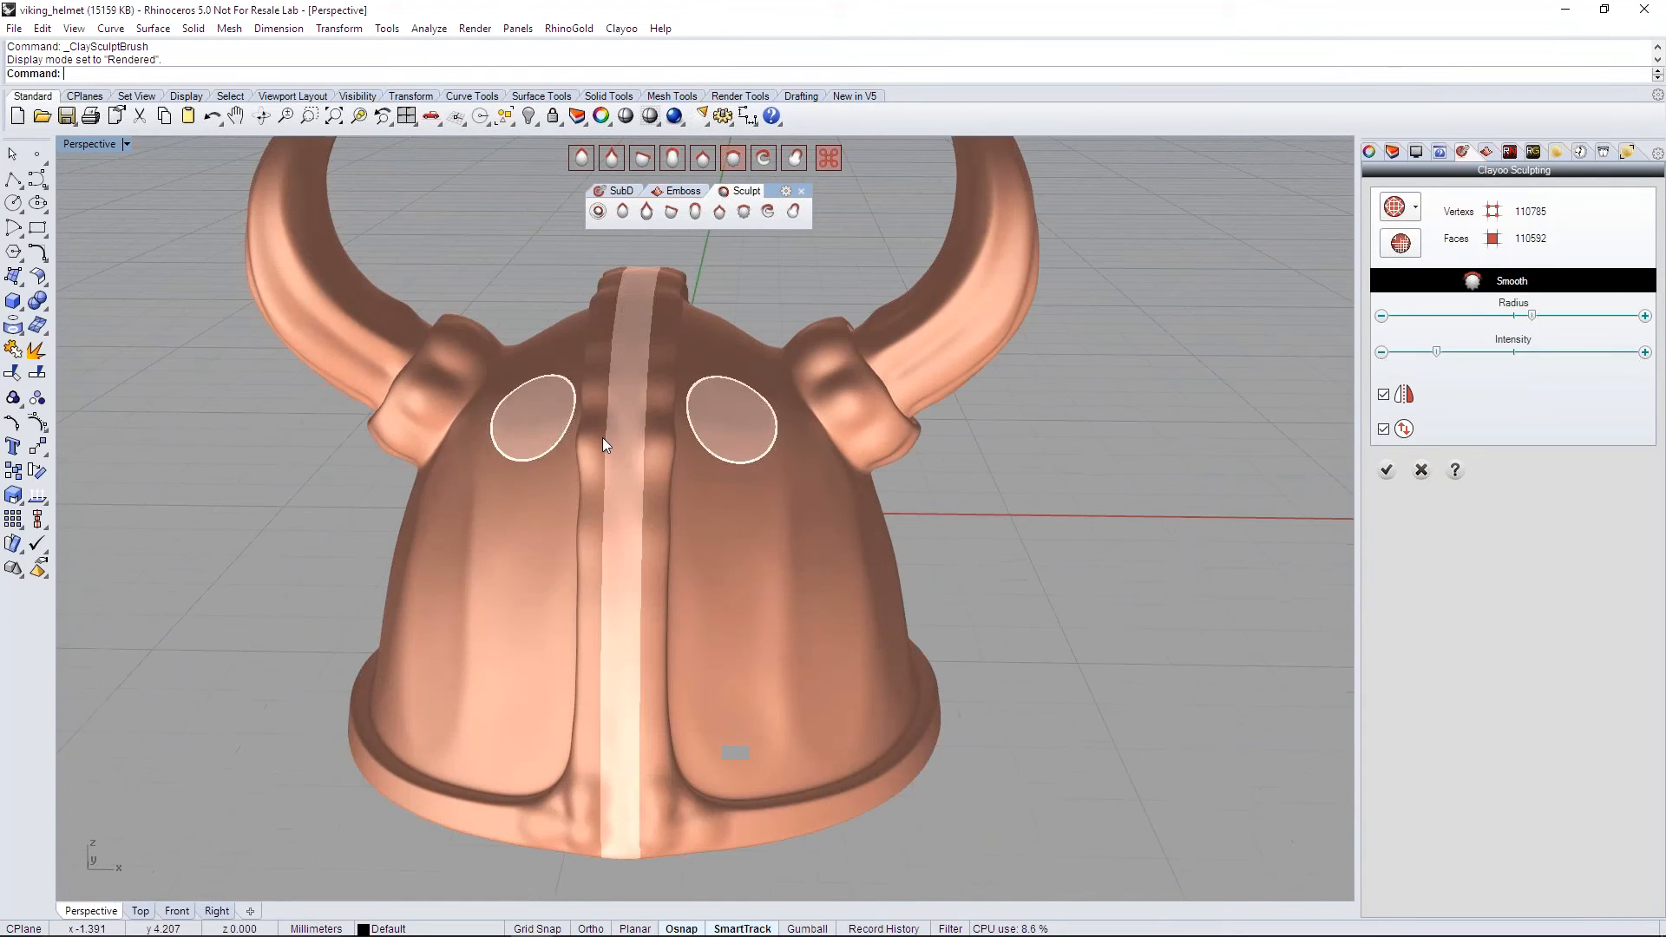
Step: Raise vertical ridges on the front dome panels beside the central band using Inflate with a small radius, uninverted
{"action": "mouse_move", "coordinate": [763, 499]}
{"action": "right_mouse_down"}
{"action": "mouse_move", "coordinate": [741, 362]}
{"action": "mouse_move", "coordinate": [809, 347]}
{"action": "mouse_move", "coordinate": [694, 434]}
{"action": "mouse_move", "coordinate": [708, 399]}
{"action": "right_mouse_up"}
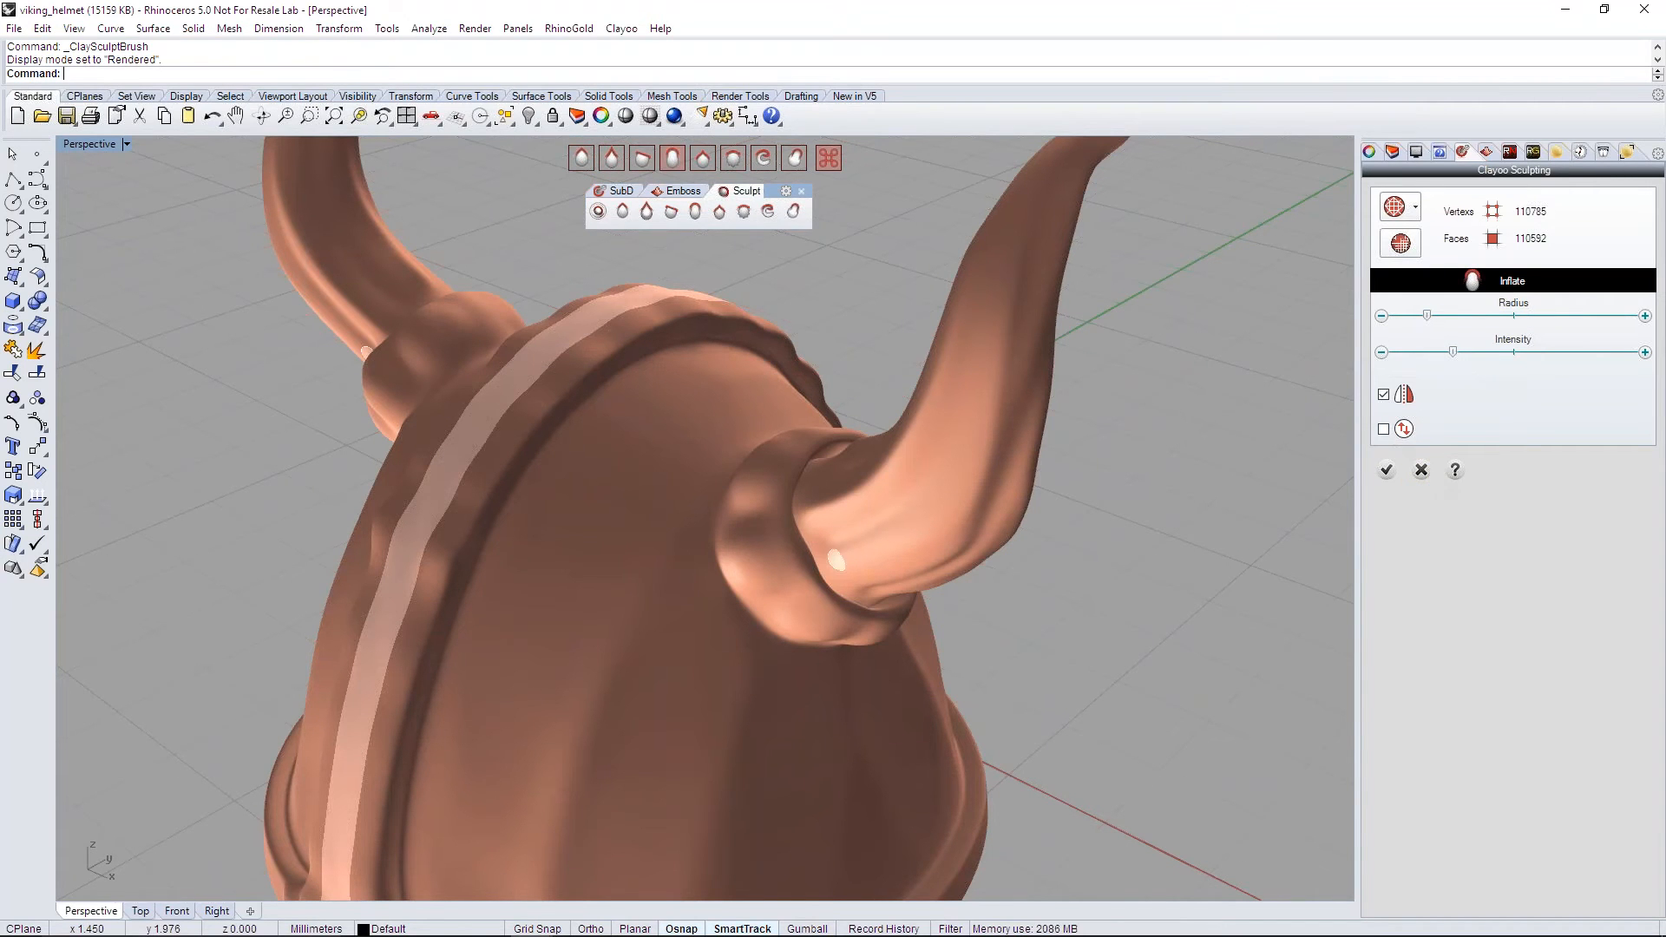
{"action": "scroll", "coordinate": [678, 375], "scroll_direction": "up", "scroll_amount": 5}
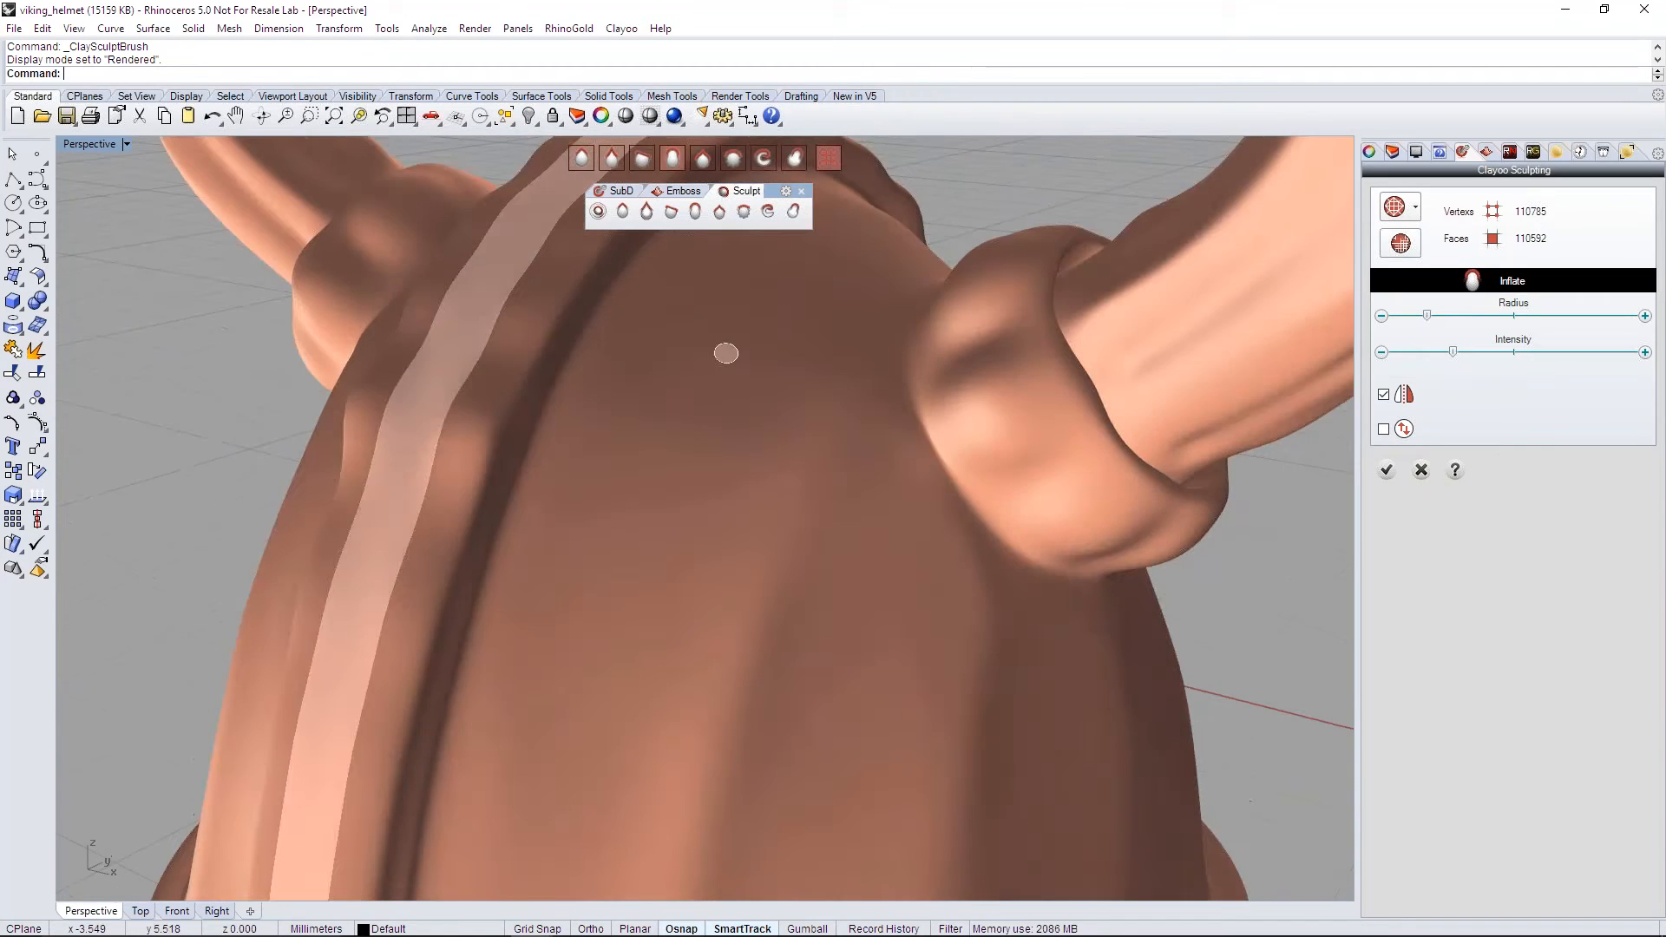
{"action": "scroll", "coordinate": [734, 391], "scroll_direction": "down", "scroll_amount": 5}
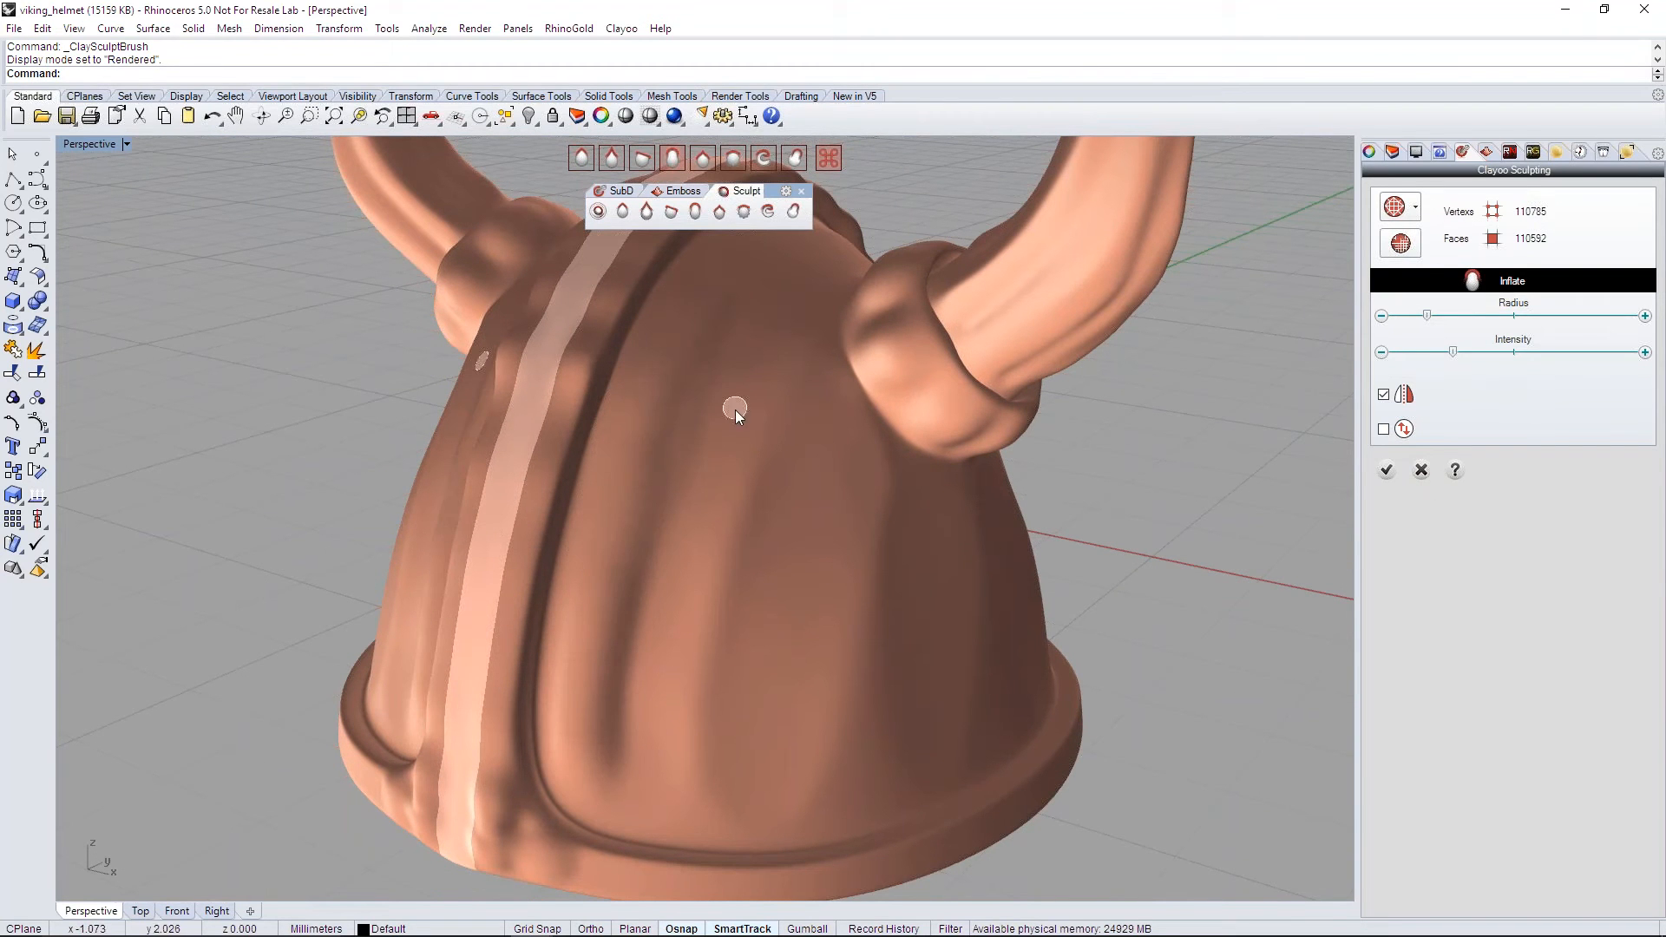
{"action": "right_click_drag", "start_coordinate": [743, 413], "coordinate": [893, 420]}
{"action": "right_click_drag", "start_coordinate": [947, 607], "coordinate": [572, 605]}
{"action": "right_click_drag", "start_coordinate": [893, 589], "coordinate": [934, 619]}
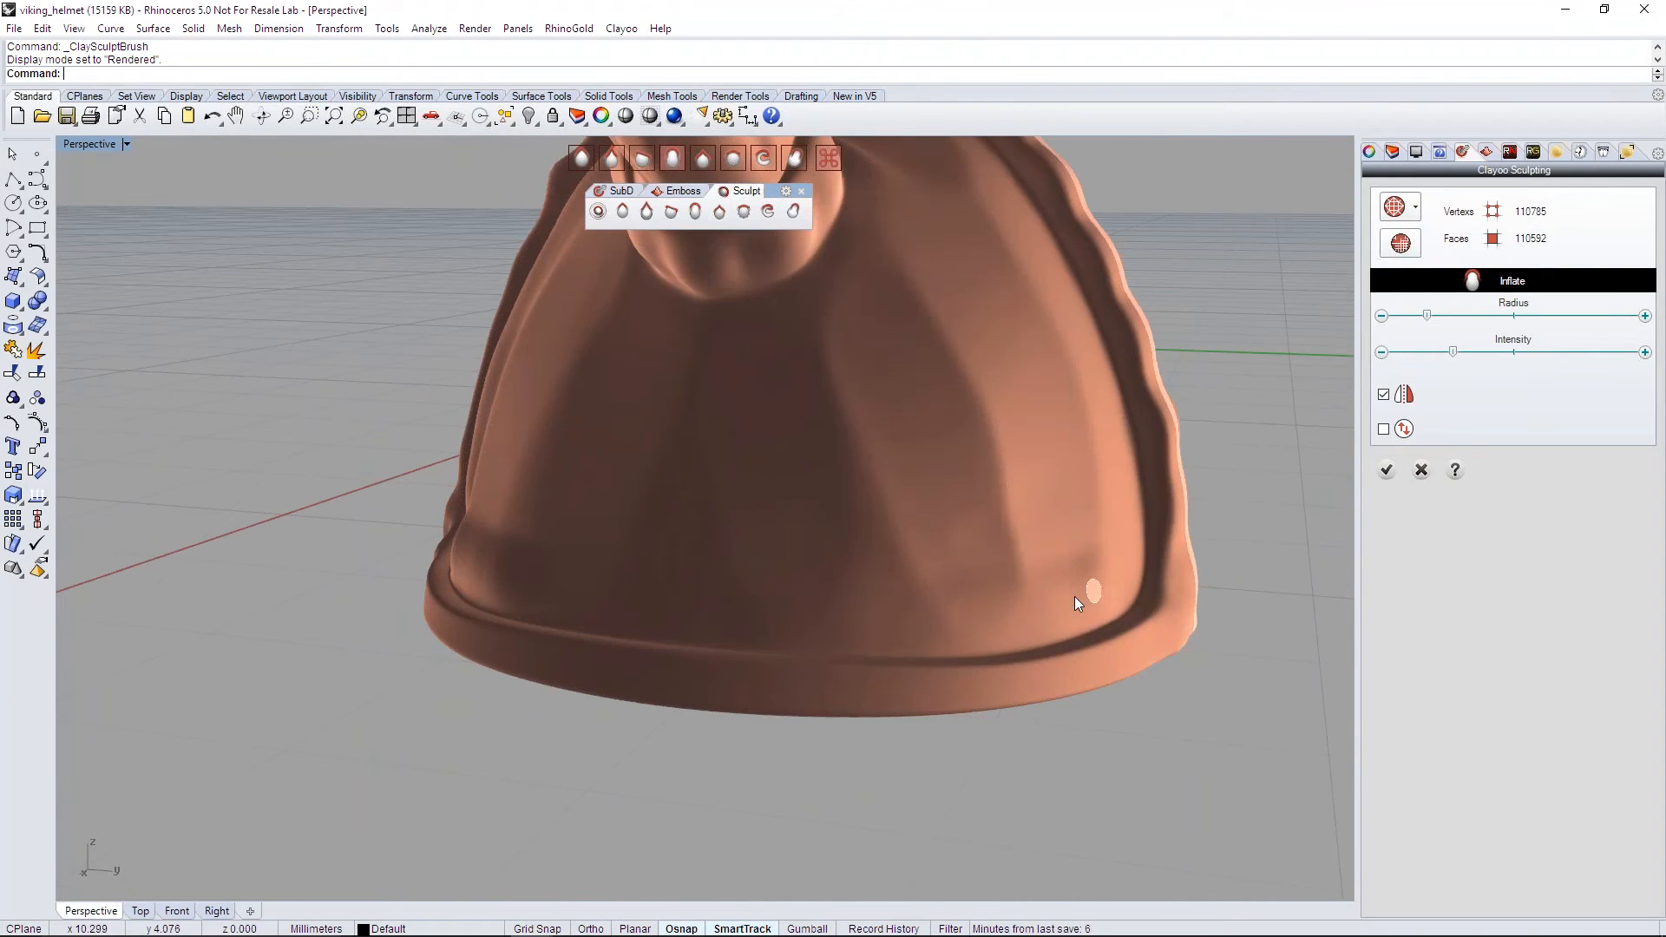
Step: Inflate ridges on the rear dome panels alongside the central band and near the lower rim
{"action": "mouse_move", "coordinate": [1104, 623]}
{"action": "right_mouse_down"}
{"action": "mouse_move", "coordinate": [1015, 651]}
{"action": "mouse_move", "coordinate": [935, 487]}
{"action": "mouse_move", "coordinate": [829, 429]}
{"action": "right_mouse_up"}
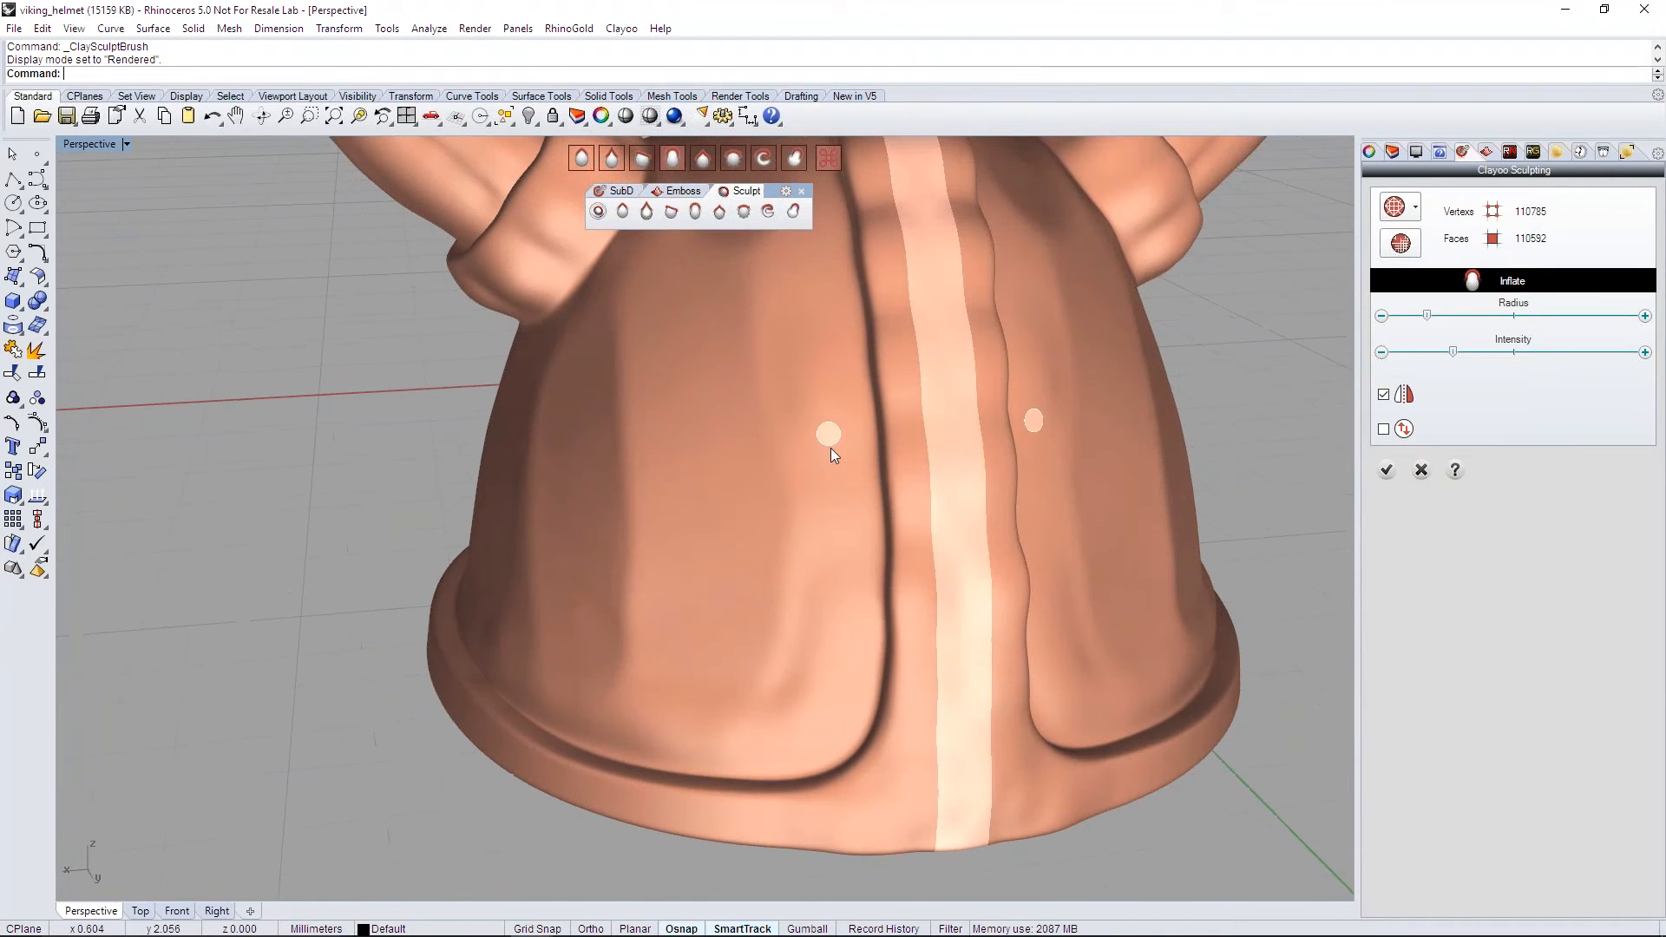
{"action": "mouse_move", "coordinate": [834, 458]}
{"action": "left_mouse_down"}
{"action": "mouse_move", "coordinate": [839, 543]}
{"action": "mouse_move", "coordinate": [762, 736]}
{"action": "mouse_move", "coordinate": [602, 722]}
{"action": "mouse_move", "coordinate": [517, 666]}
{"action": "left_mouse_up"}
{"action": "mouse_move", "coordinate": [774, 696]}
{"action": "right_mouse_down"}
{"action": "mouse_move", "coordinate": [608, 675]}
{"action": "mouse_move", "coordinate": [613, 570]}
{"action": "right_mouse_up"}
{"action": "mouse_move", "coordinate": [636, 694]}
{"action": "right_mouse_down"}
{"action": "mouse_move", "coordinate": [781, 694]}
{"action": "mouse_move", "coordinate": [785, 660]}
{"action": "right_mouse_up"}
Step: Smooth the inflated ridges on the dome panels with a larger radius and slightly lower intensity, and accept the sculpt
{"action": "left_click", "coordinate": [743, 210]}
{"action": "left_click_drag", "start_coordinate": [1427, 316], "coordinate": [1507, 319]}
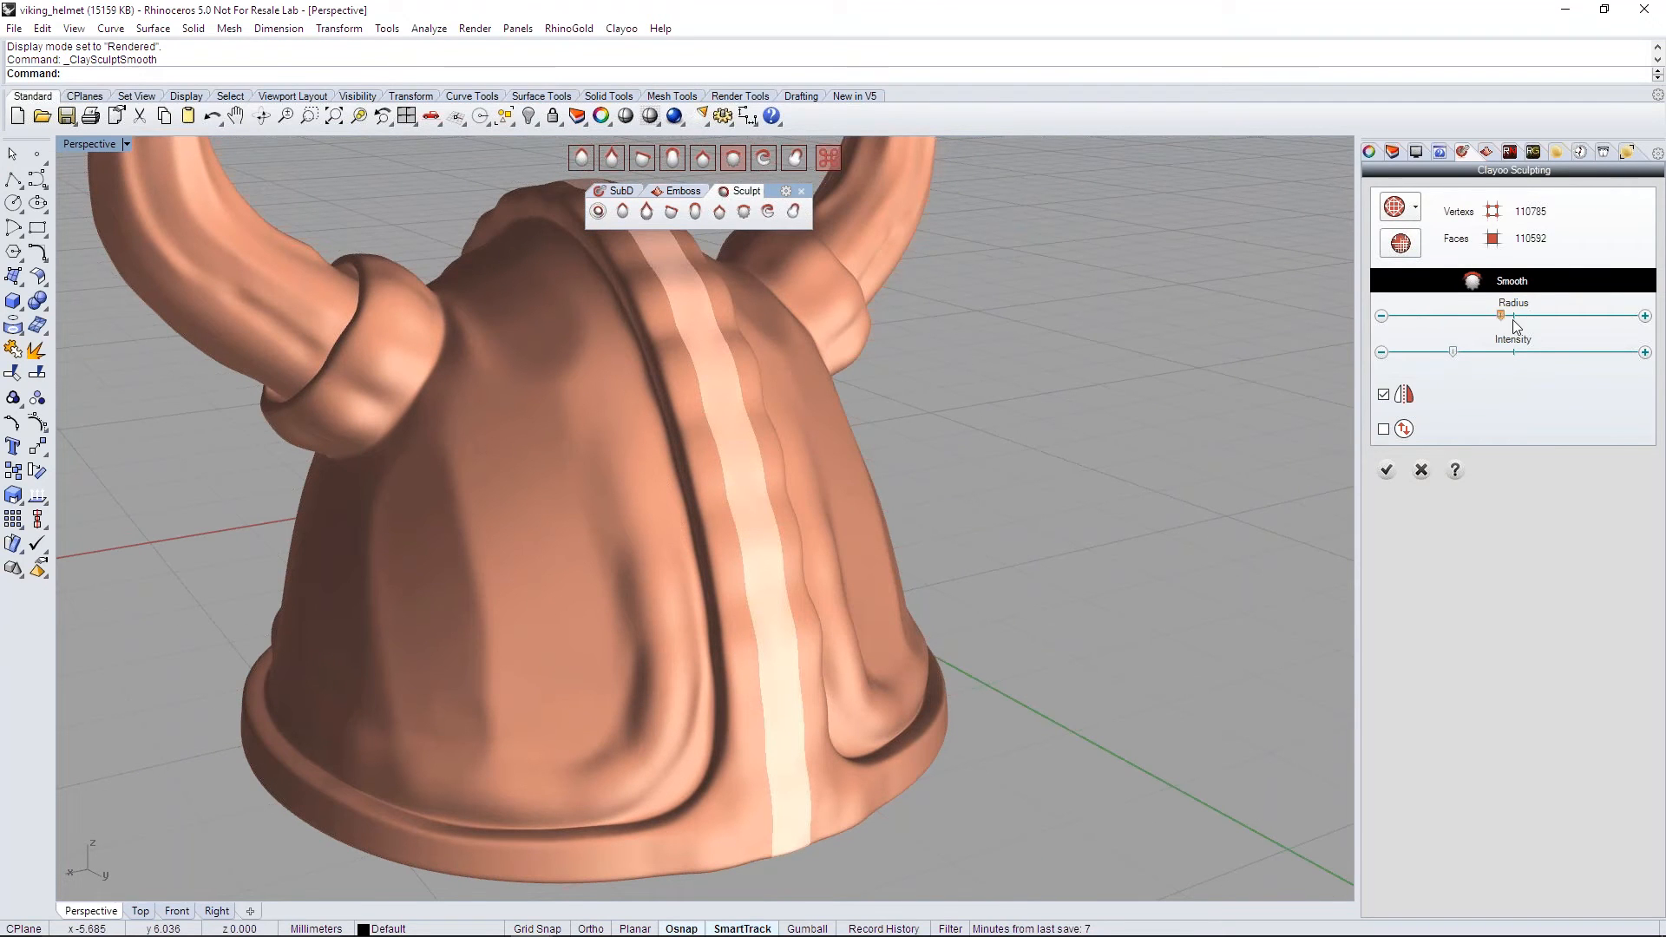
{"action": "mouse_move", "coordinate": [628, 627]}
{"action": "left_mouse_down"}
{"action": "mouse_move", "coordinate": [659, 715]}
{"action": "mouse_move", "coordinate": [600, 798]}
{"action": "mouse_move", "coordinate": [450, 781]}
{"action": "mouse_move", "coordinate": [519, 784]}
{"action": "mouse_move", "coordinate": [637, 618]}
{"action": "mouse_move", "coordinate": [553, 519]}
{"action": "left_mouse_up"}
{"action": "right_click_drag", "start_coordinate": [554, 518], "coordinate": [539, 464]}
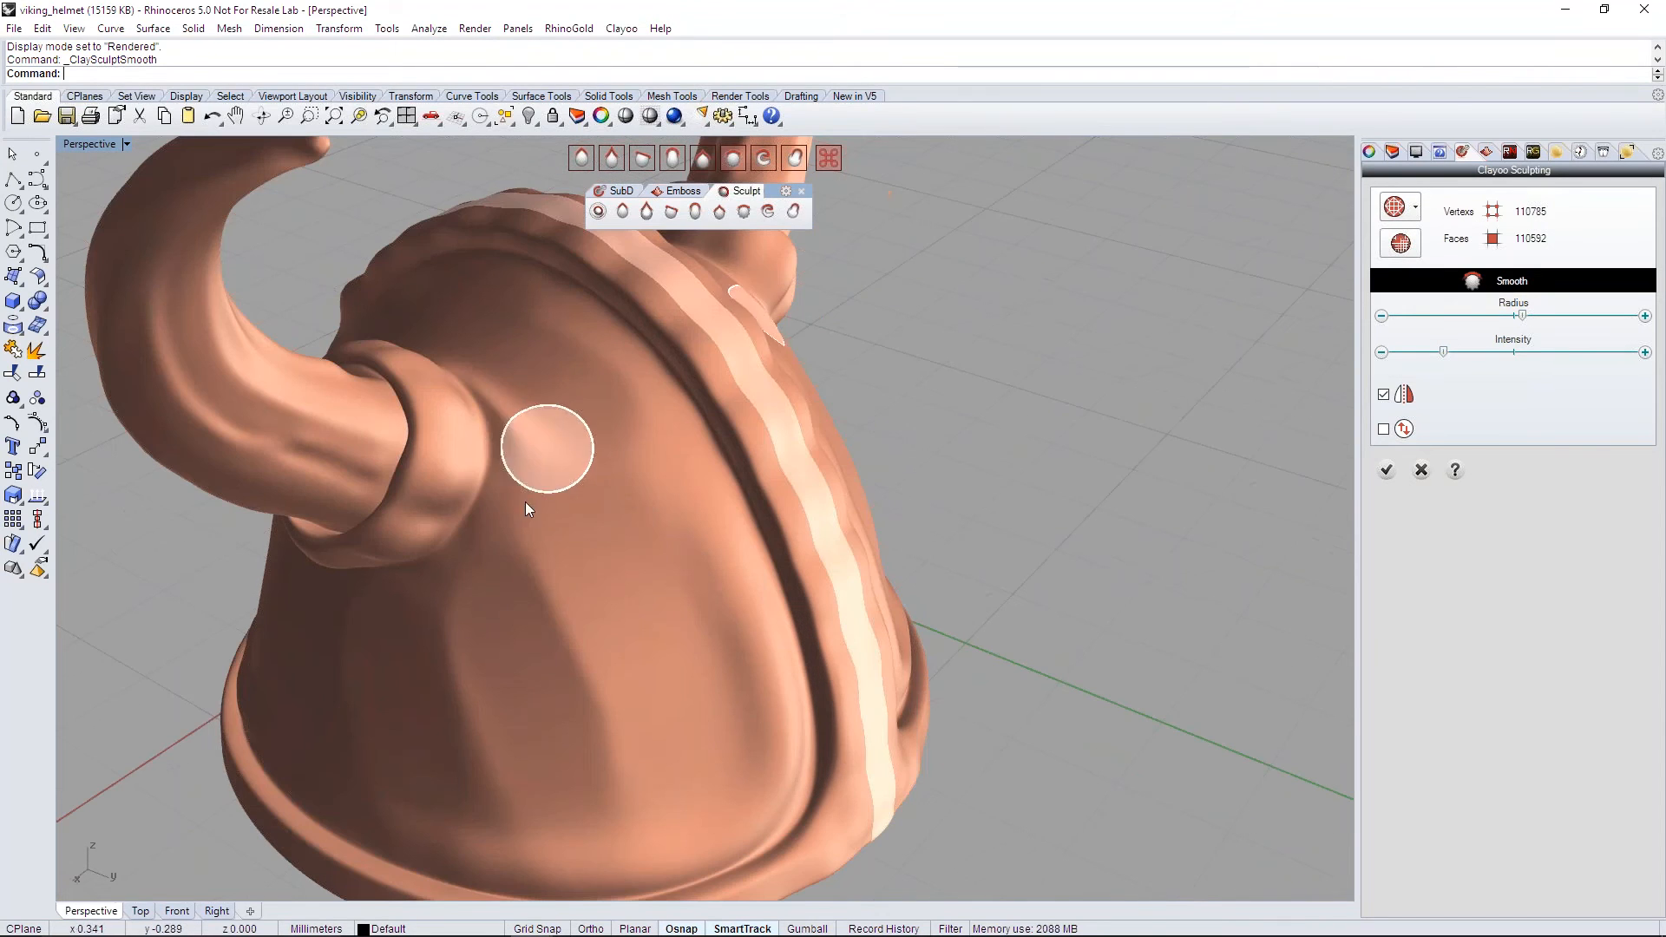
{"action": "right_click_drag", "start_coordinate": [465, 665], "coordinate": [691, 614]}
{"action": "scroll", "coordinate": [691, 614], "scroll_direction": "down", "scroll_amount": 5}
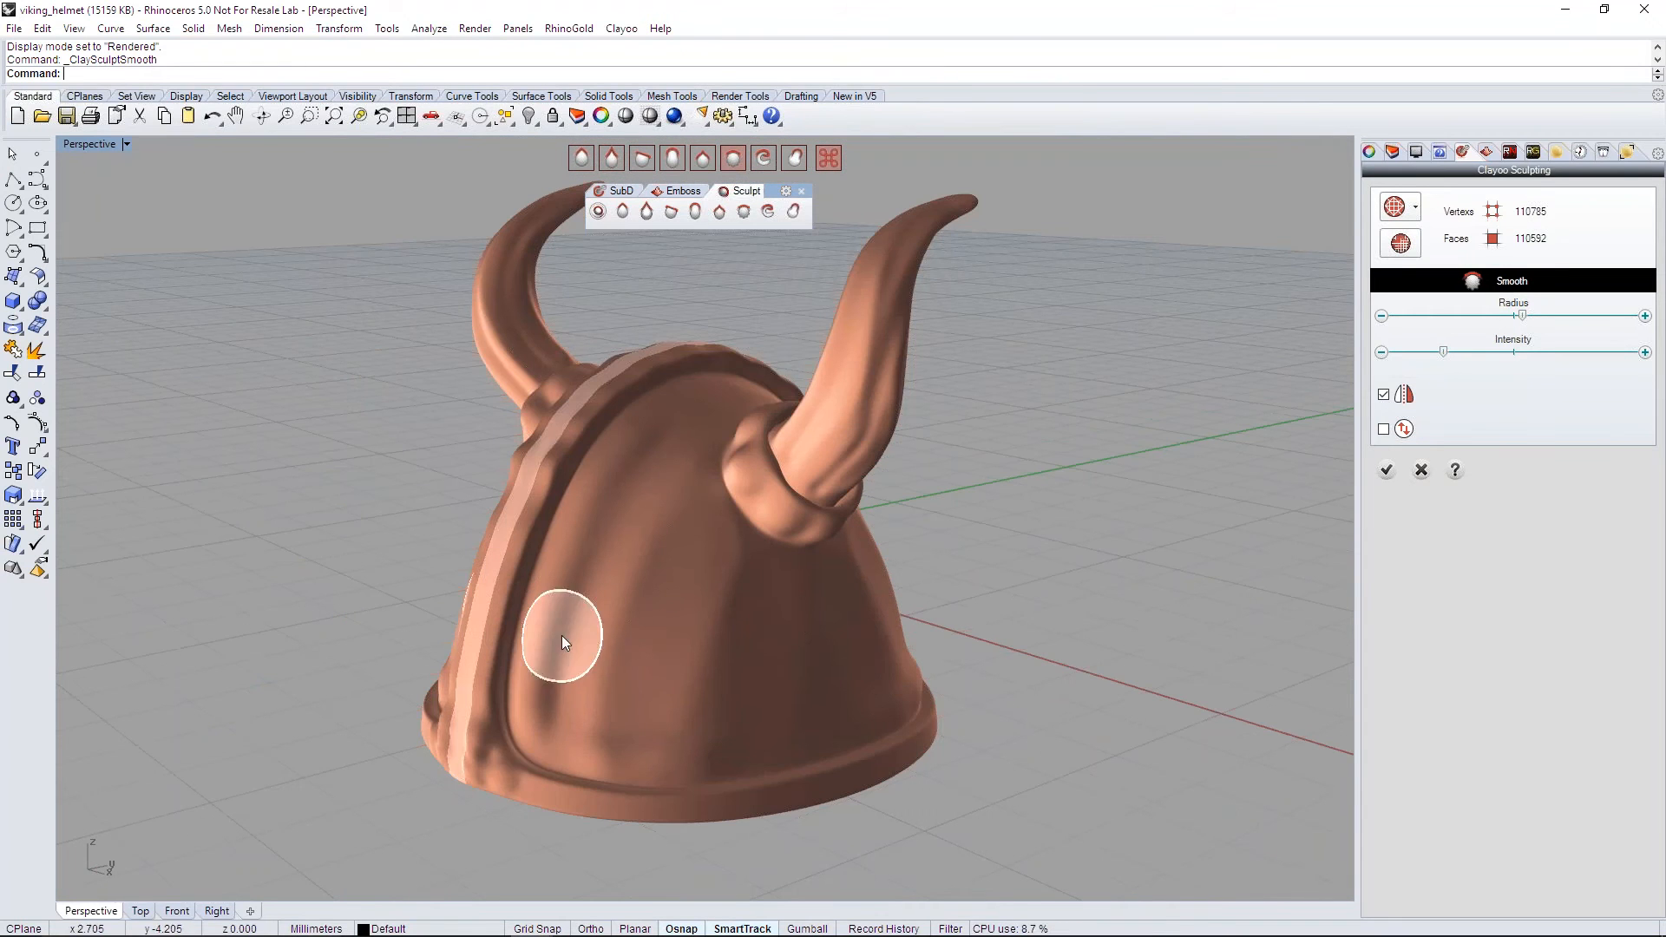
{"action": "mouse_move", "coordinate": [582, 705]}
{"action": "right_mouse_down"}
{"action": "mouse_move", "coordinate": [670, 726]}
{"action": "mouse_move", "coordinate": [752, 571]}
{"action": "mouse_move", "coordinate": [763, 644]}
{"action": "mouse_move", "coordinate": [690, 586]}
{"action": "right_mouse_up"}
{"action": "scroll", "coordinate": [691, 587], "scroll_direction": "up", "scroll_amount": 2}
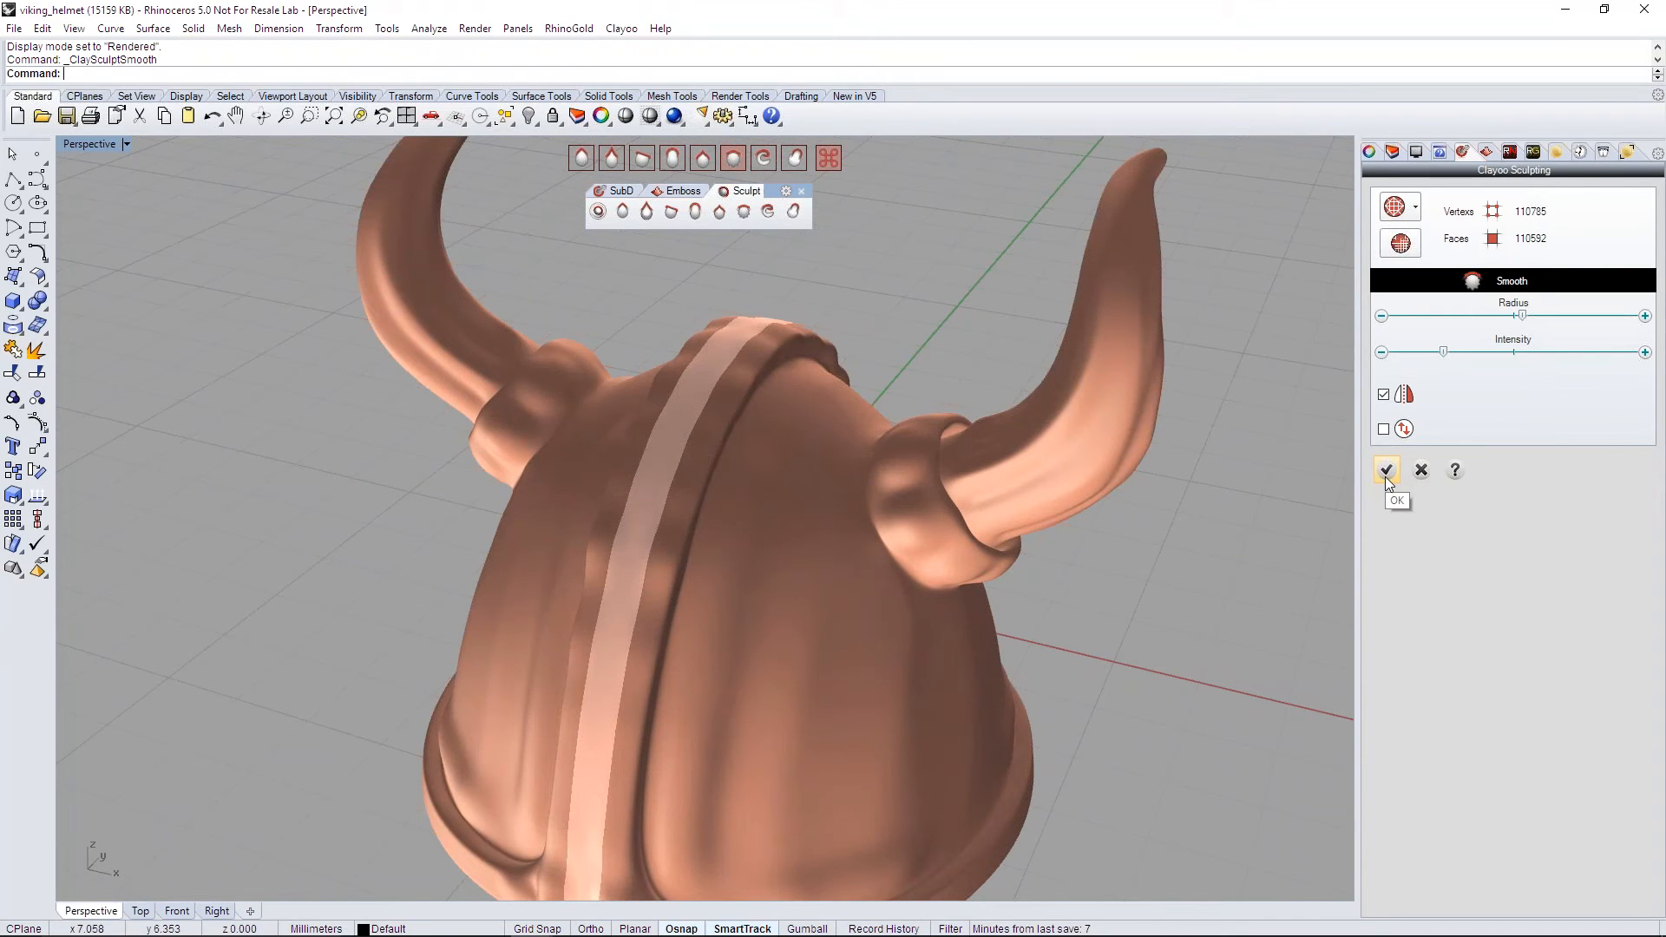
{"action": "left_click", "coordinate": [1386, 473]}
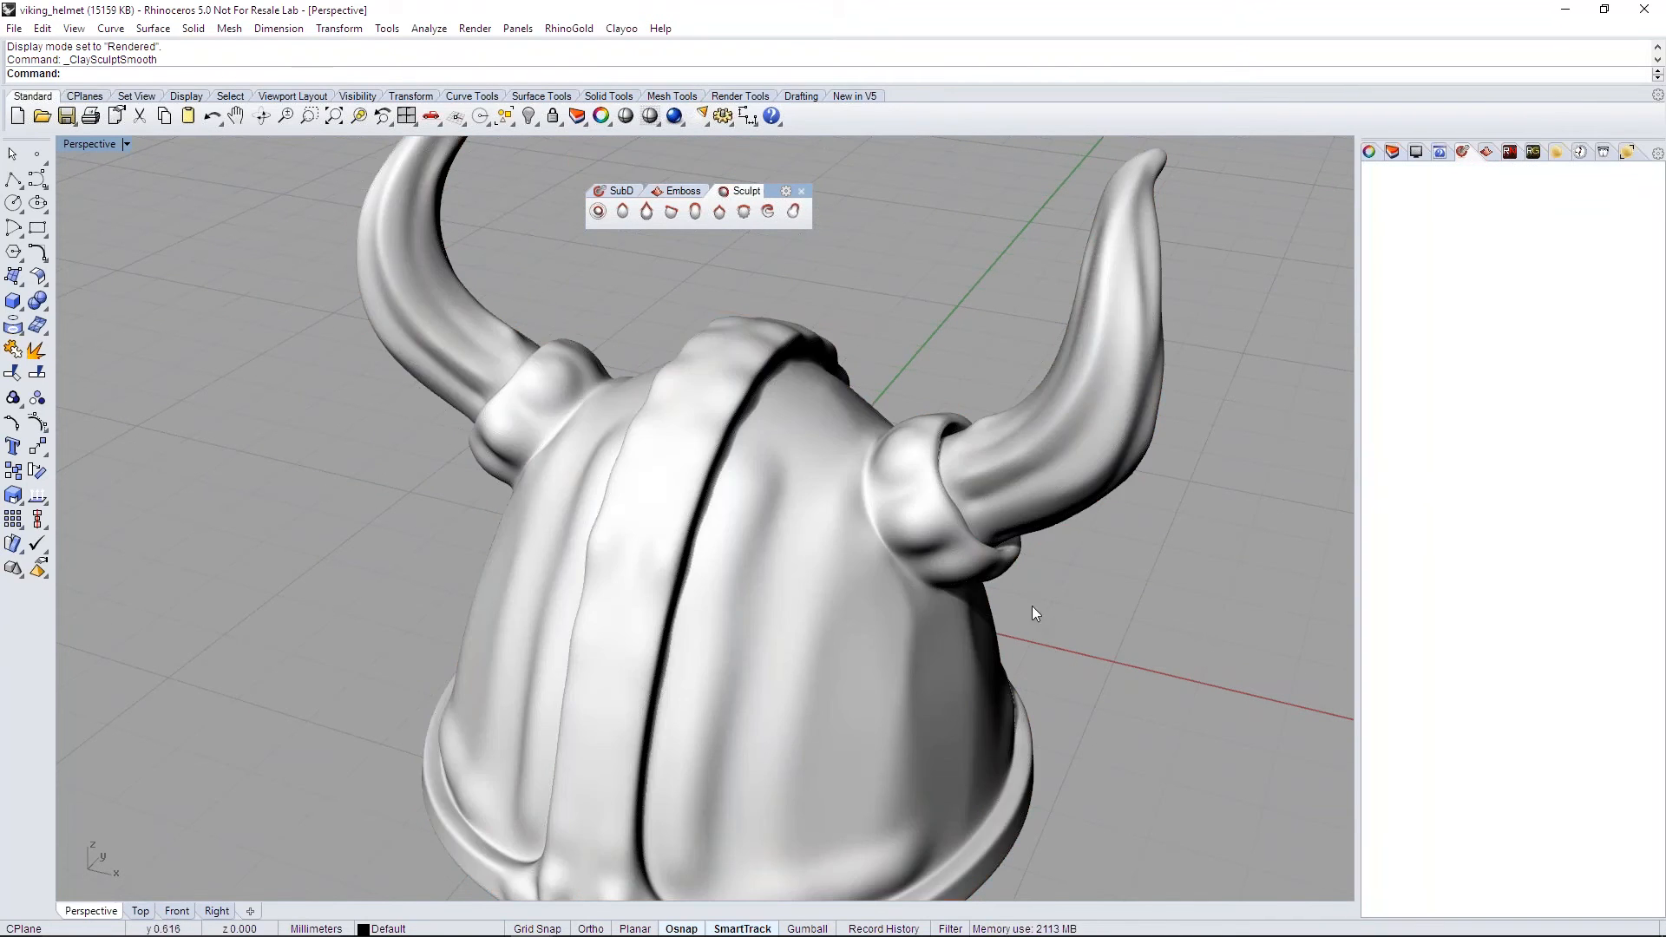
Step: Examine the finished helmet mesh from below, the front and an angled view
{"action": "scroll", "coordinate": [1019, 604], "scroll_direction": "down", "scroll_amount": 5}
{"action": "right_click_drag", "start_coordinate": [1019, 677], "coordinate": [405, 498], "text": "shift"}
{"action": "left_click", "coordinate": [898, 489]}
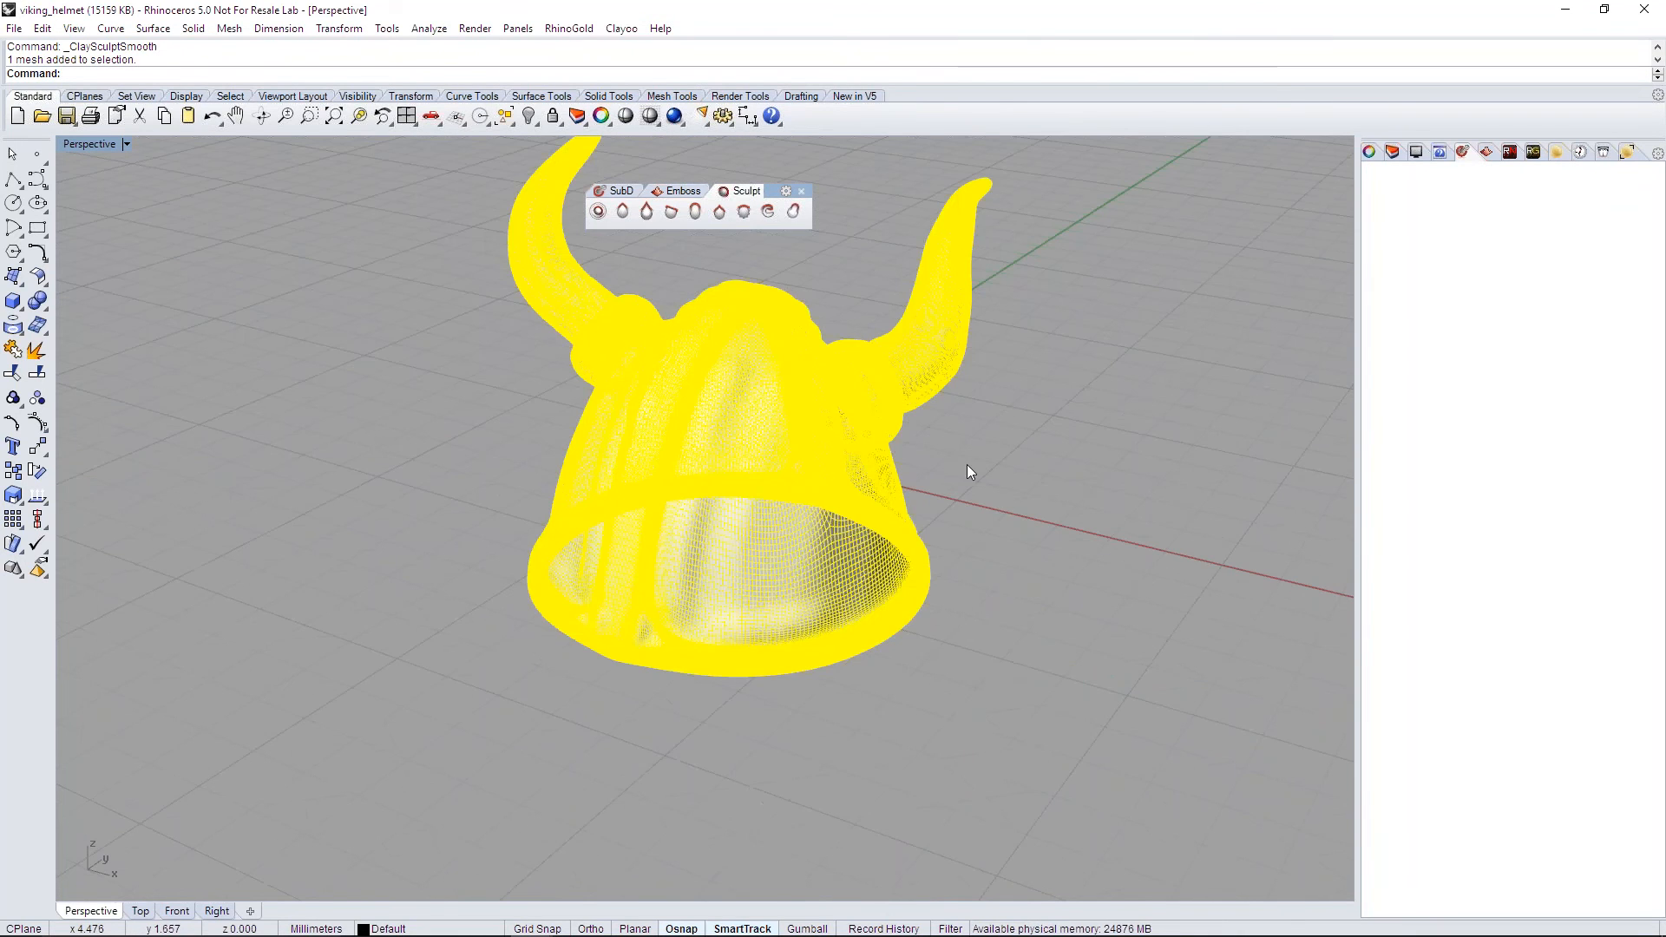
{"action": "scroll", "coordinate": [752, 407], "scroll_direction": "up", "scroll_amount": 3}
{"action": "mouse_move", "coordinate": [751, 399]}
{"action": "right_mouse_down", "text": "shift"}
{"action": "mouse_move", "coordinate": [778, 498]}
{"action": "mouse_move", "coordinate": [765, 568]}
{"action": "right_mouse_up", "text": "shift"}
{"action": "left_click", "coordinate": [982, 487]}
{"action": "scroll", "coordinate": [742, 439], "scroll_direction": "down", "scroll_amount": 4}
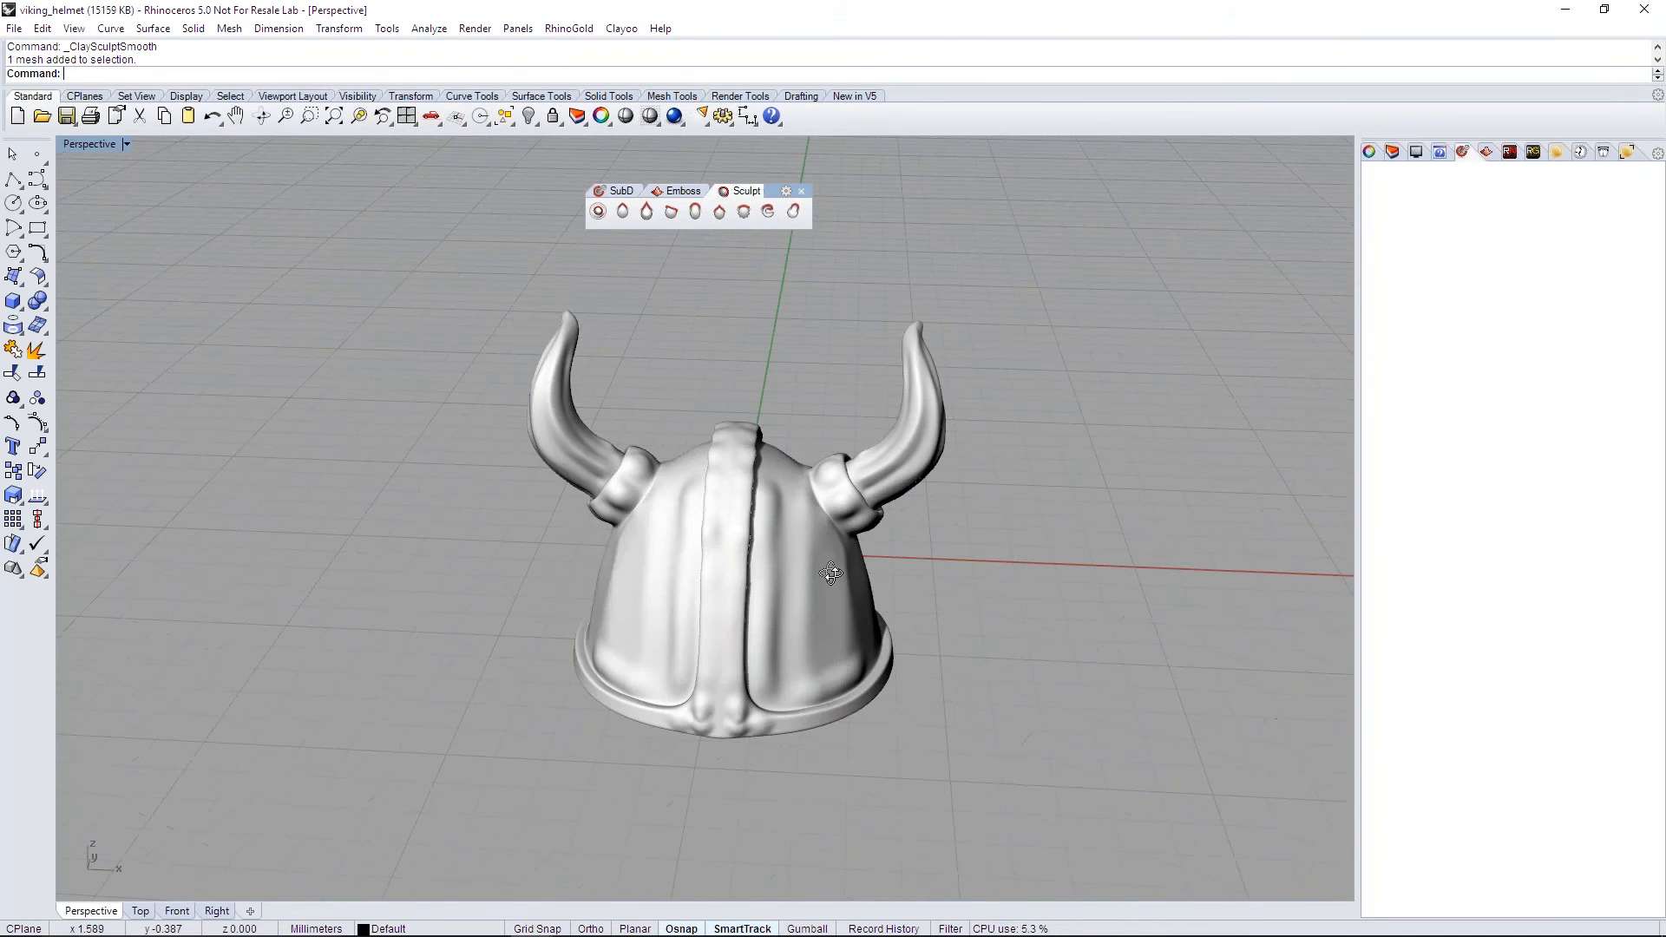
{"action": "scroll", "coordinate": [763, 577], "scroll_direction": "up", "scroll_amount": 2}
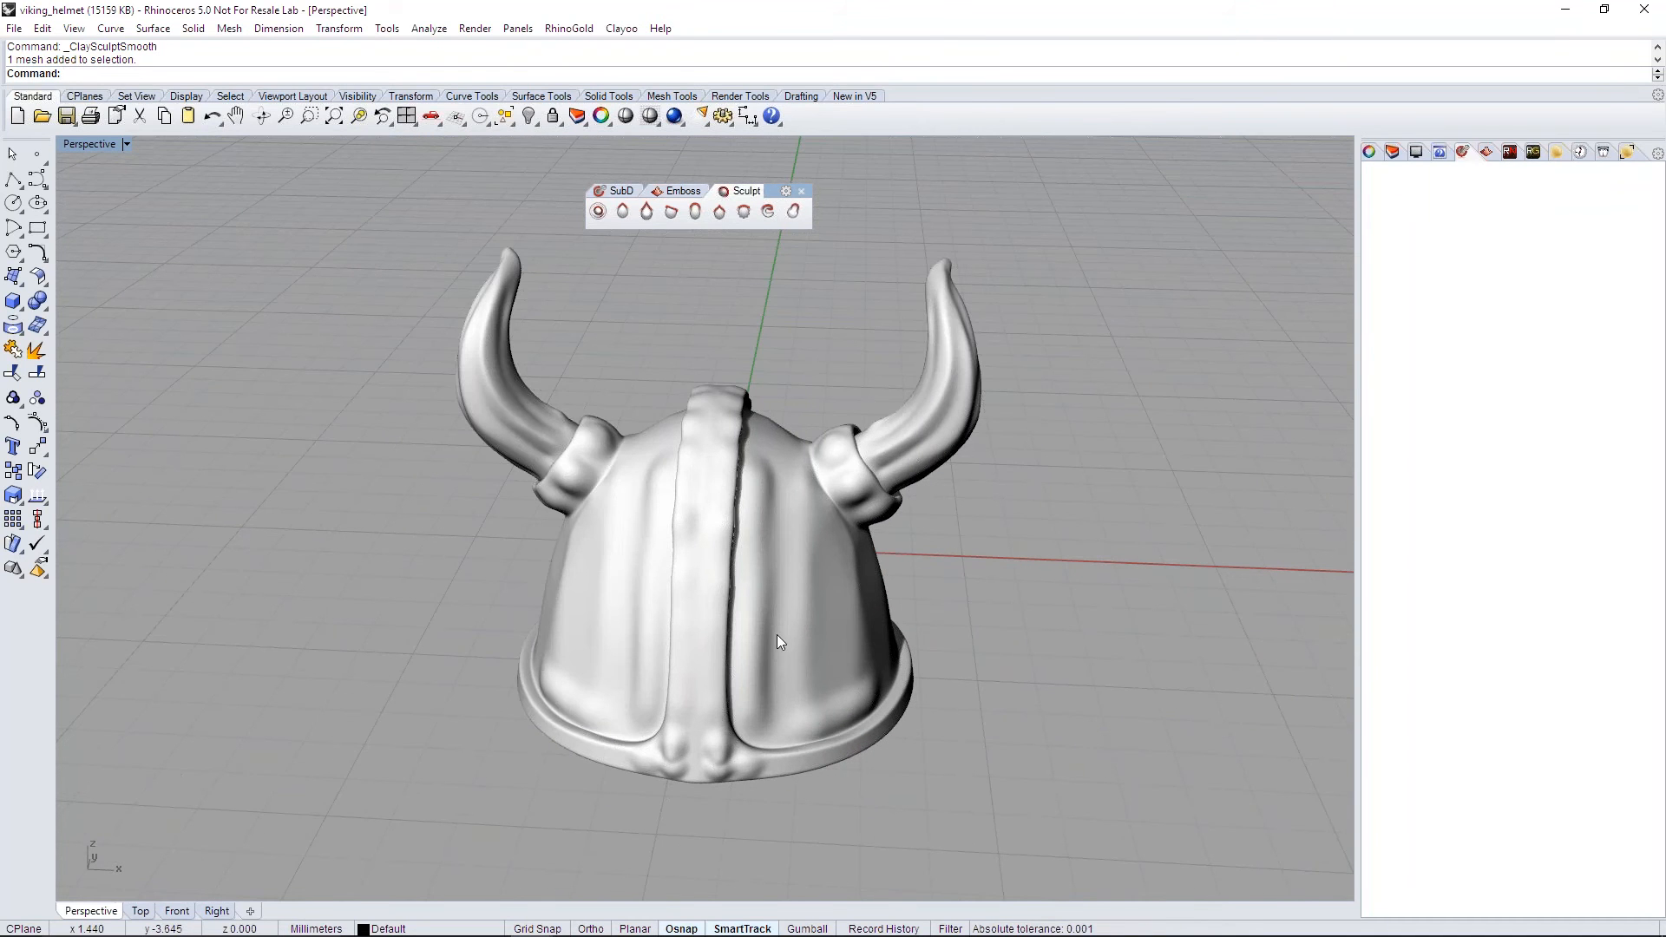
{"action": "right_click_drag", "start_coordinate": [778, 637], "coordinate": [646, 496]}
{"action": "scroll", "coordinate": [656, 496], "scroll_direction": "up", "scroll_amount": 5}
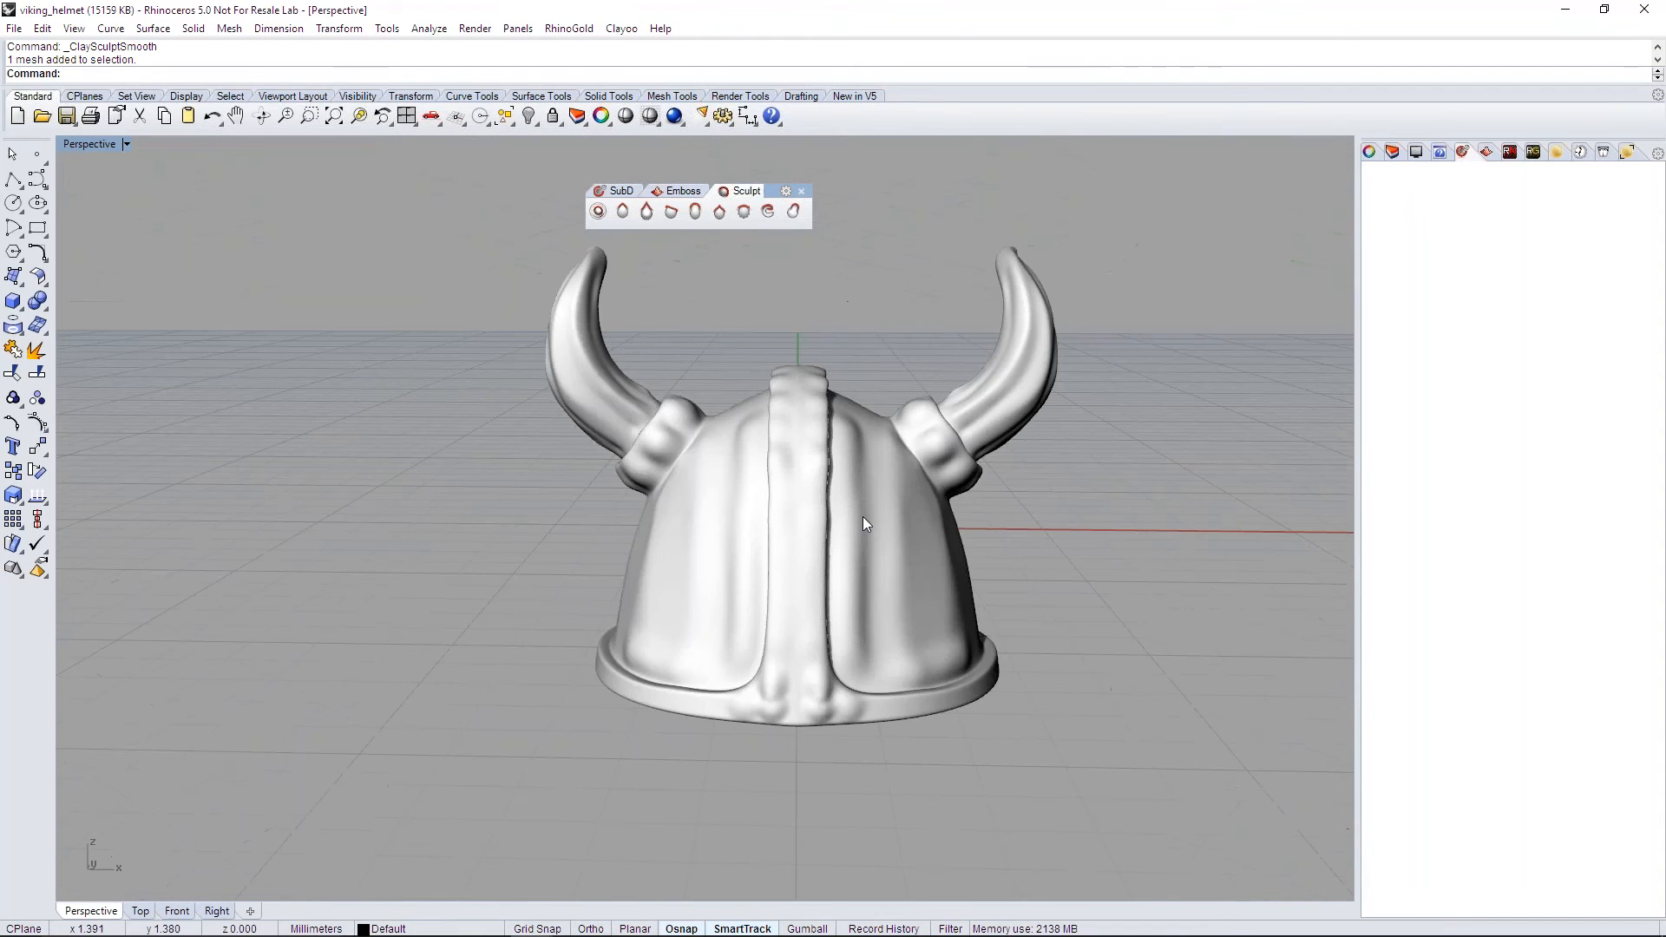
{"action": "right_click_drag", "start_coordinate": [862, 521], "coordinate": [668, 570], "text": "shift"}
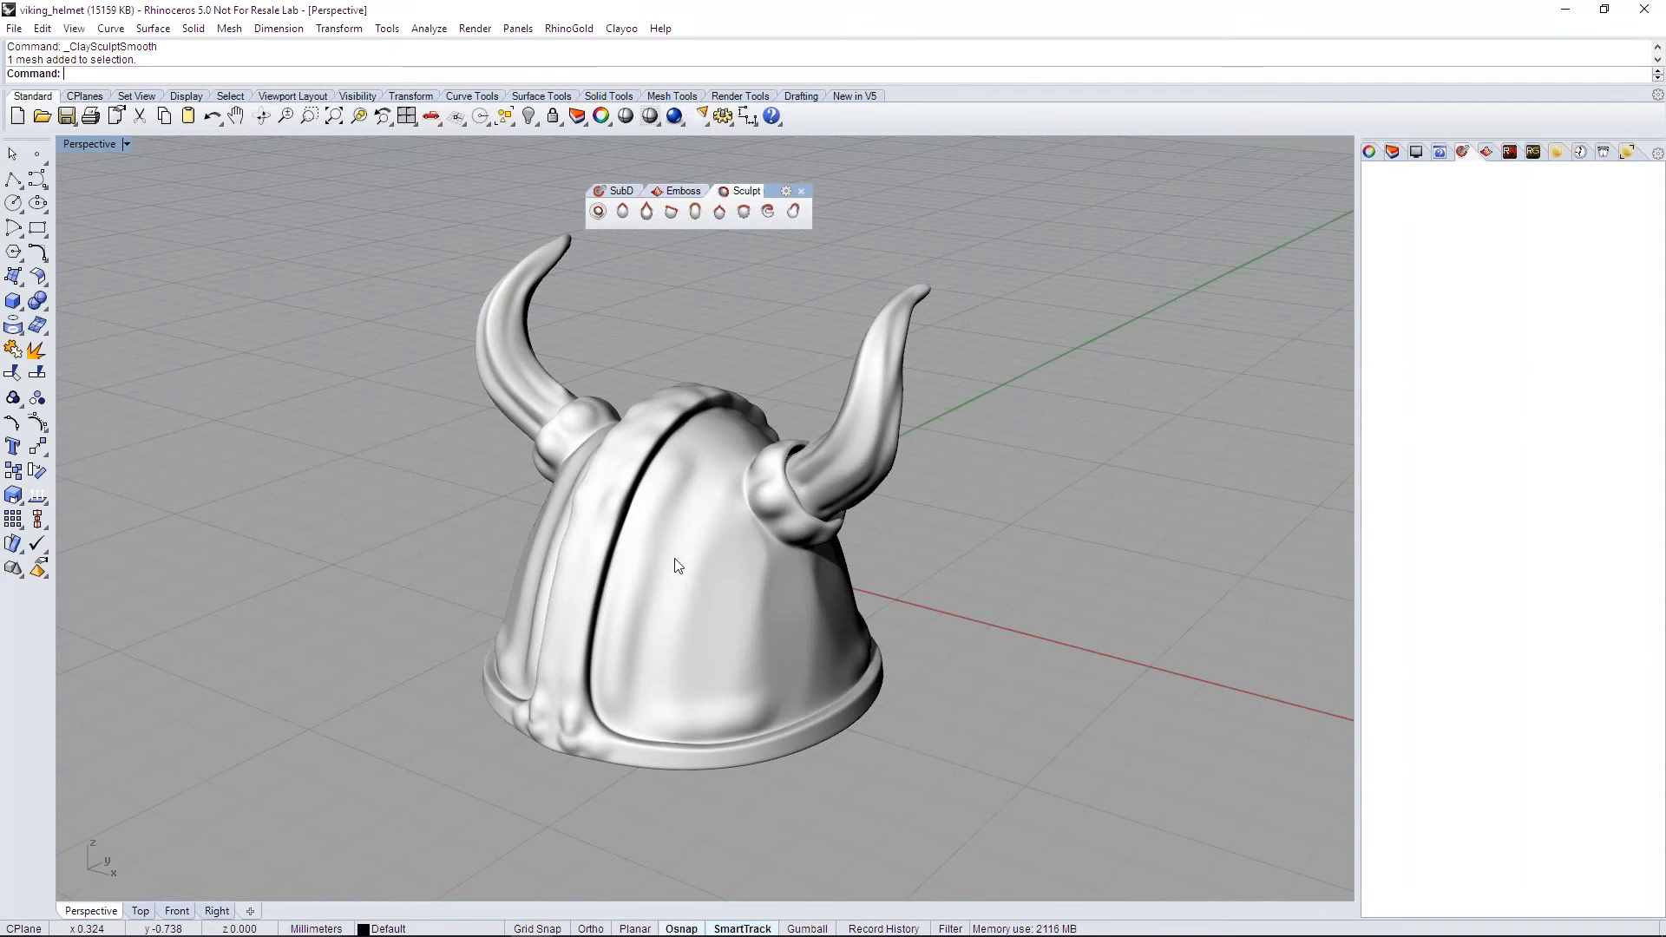
{"action": "right_click_drag", "start_coordinate": [695, 565], "coordinate": [720, 566]}
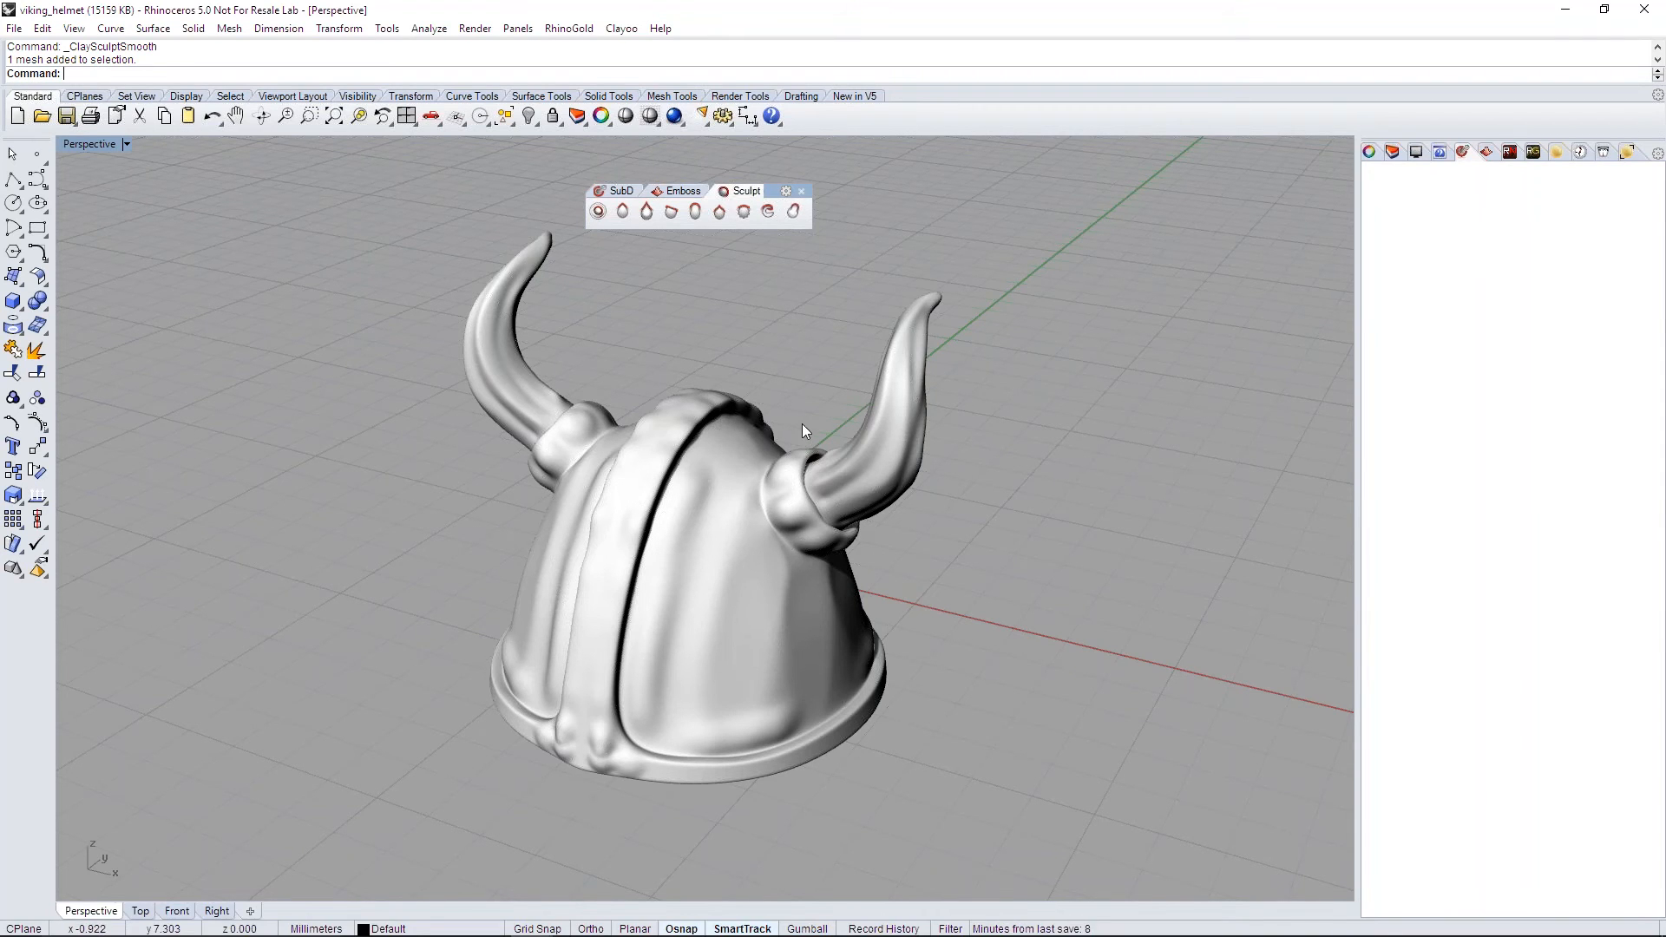
Step: Save the finished helmet model in its existing viking_helmet file and select the helmet mesh
{"action": "mouse_move", "coordinate": [801, 424]}
{"action": "right_mouse_down"}
{"action": "mouse_move", "coordinate": [634, 420]}
{"action": "mouse_move", "coordinate": [803, 423]}
{"action": "right_mouse_up"}
{"action": "key", "text": "ctrl+s"}
{"action": "left_click", "coordinate": [722, 490]}
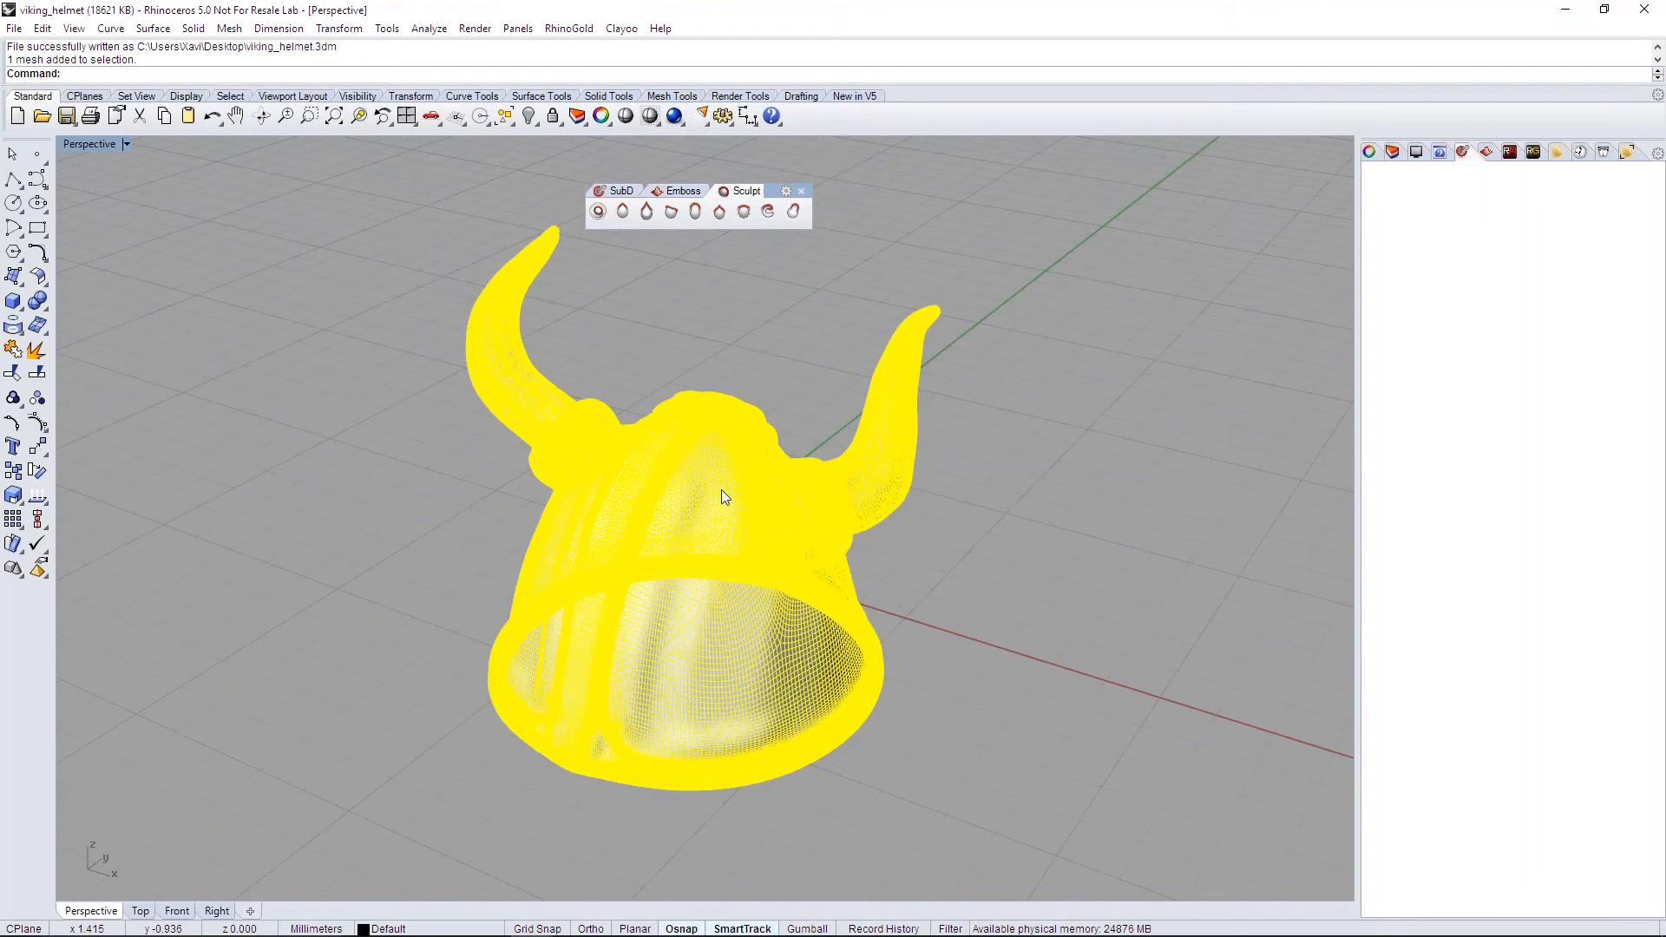
{"action": "left_click", "coordinate": [17, 29]}
{"action": "left_click", "coordinate": [39, 46]}
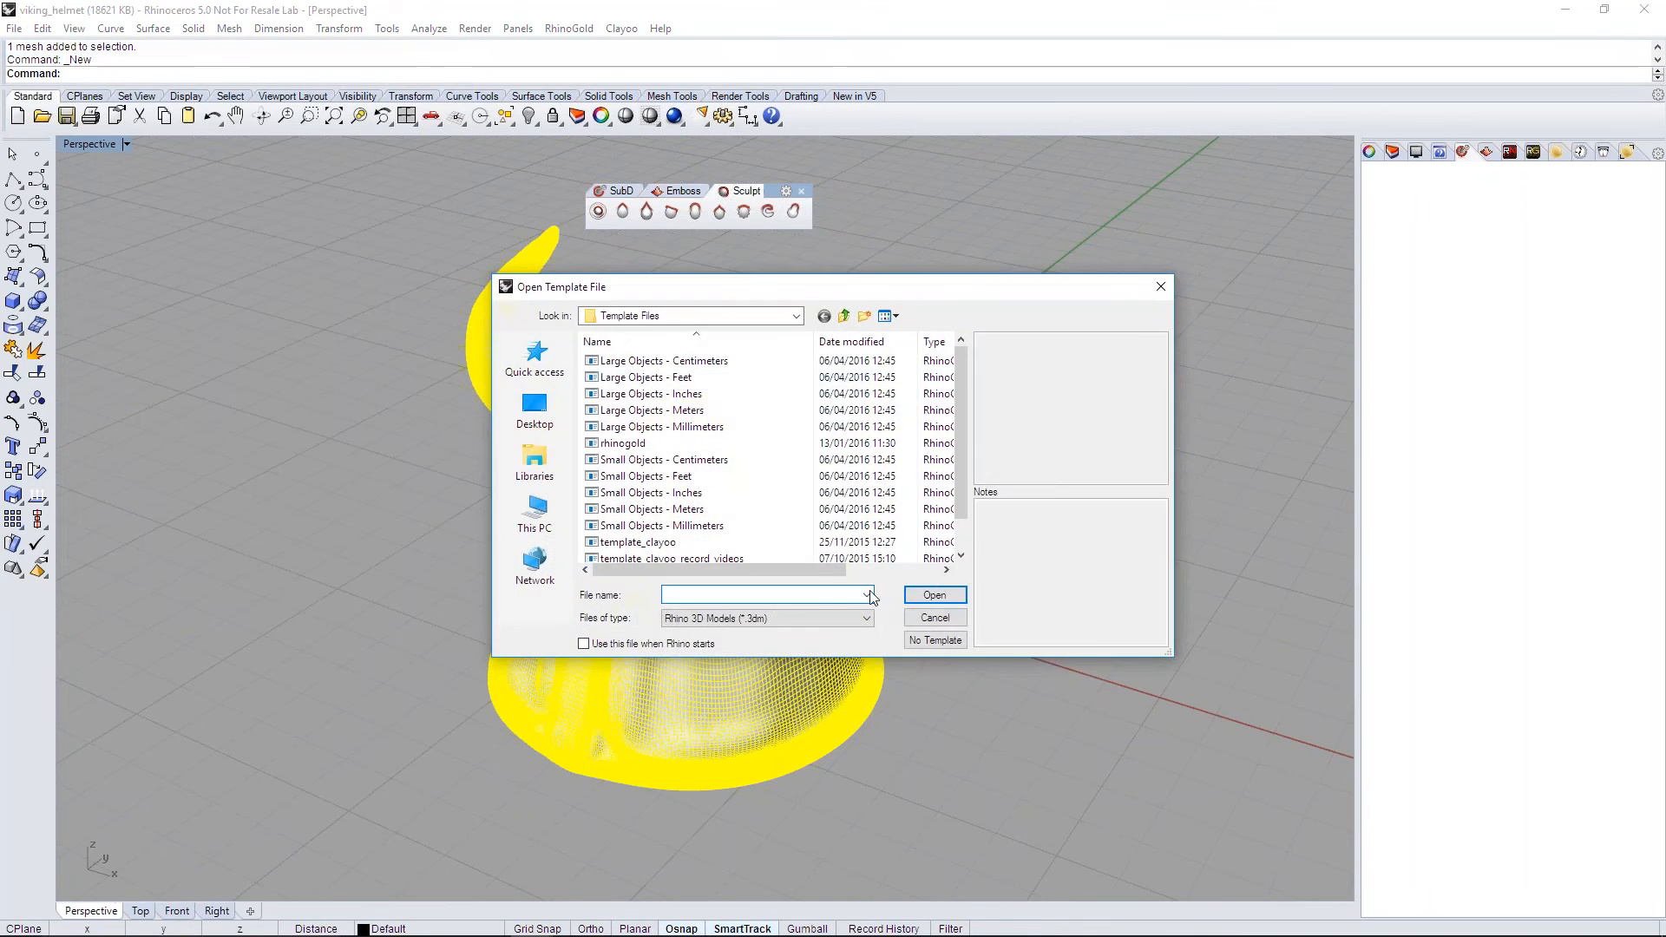
{"action": "left_click", "coordinate": [934, 617]}
Step: Delete the helmet mesh to clear the scene and bring up the Clayoo Emboss tools
{"action": "left_click", "coordinate": [1052, 446]}
{"action": "left_click", "coordinate": [834, 470]}
{"action": "key", "text": "Delete"}
{"action": "left_click", "coordinate": [671, 192]}
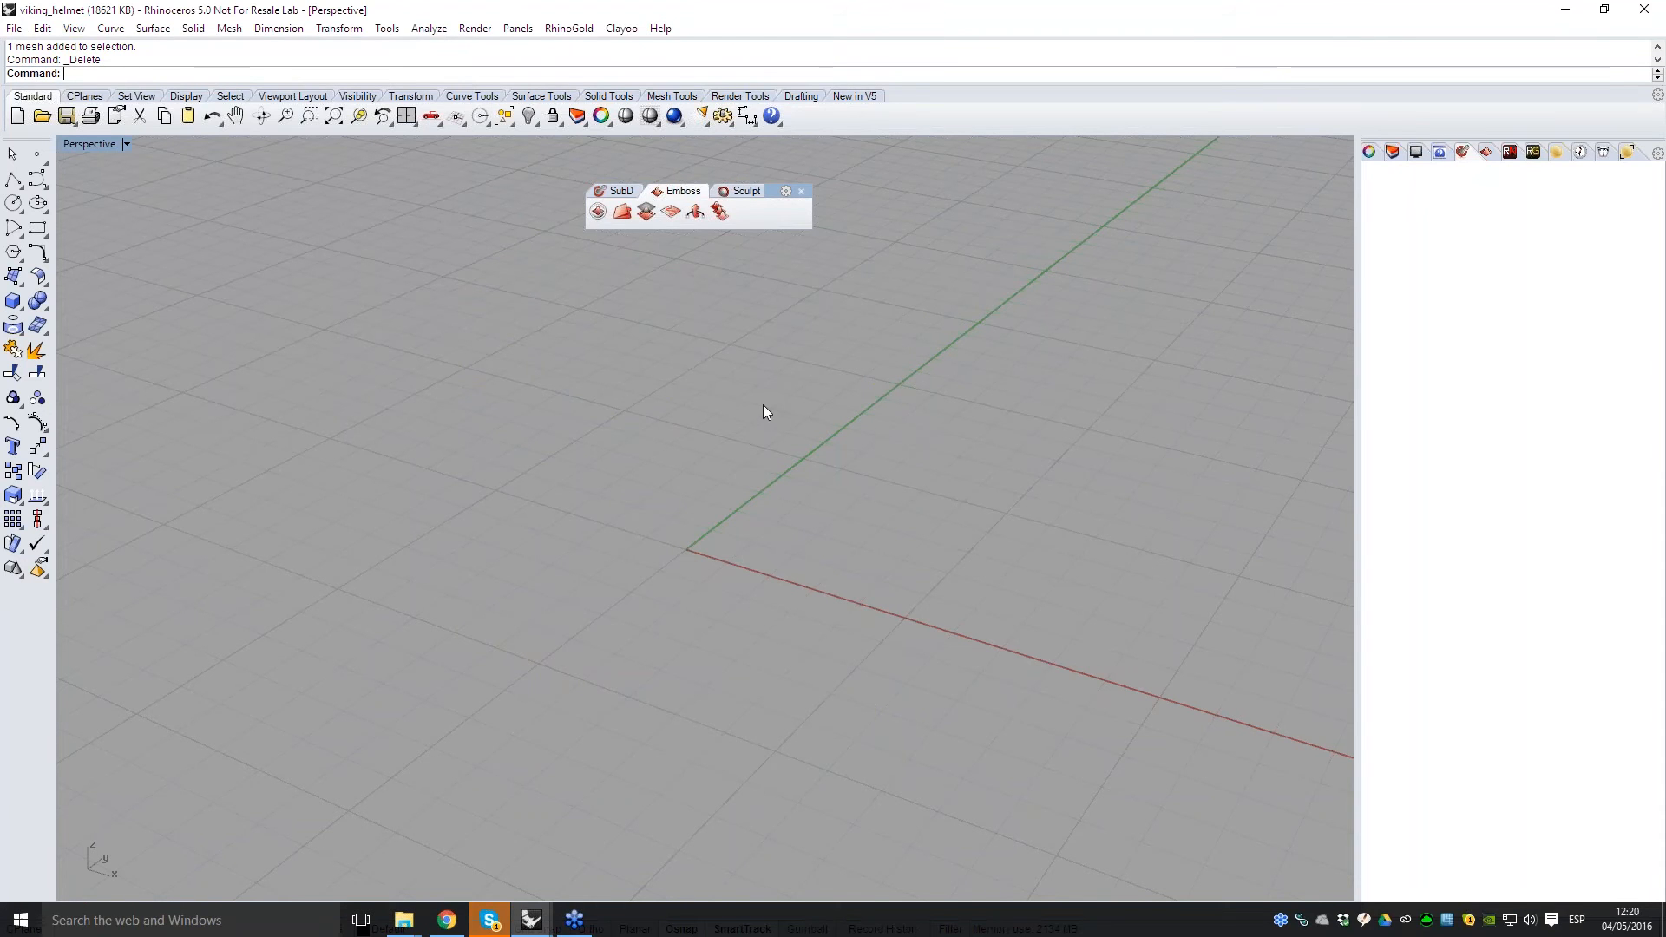
{"action": "left_click", "coordinate": [493, 920]}
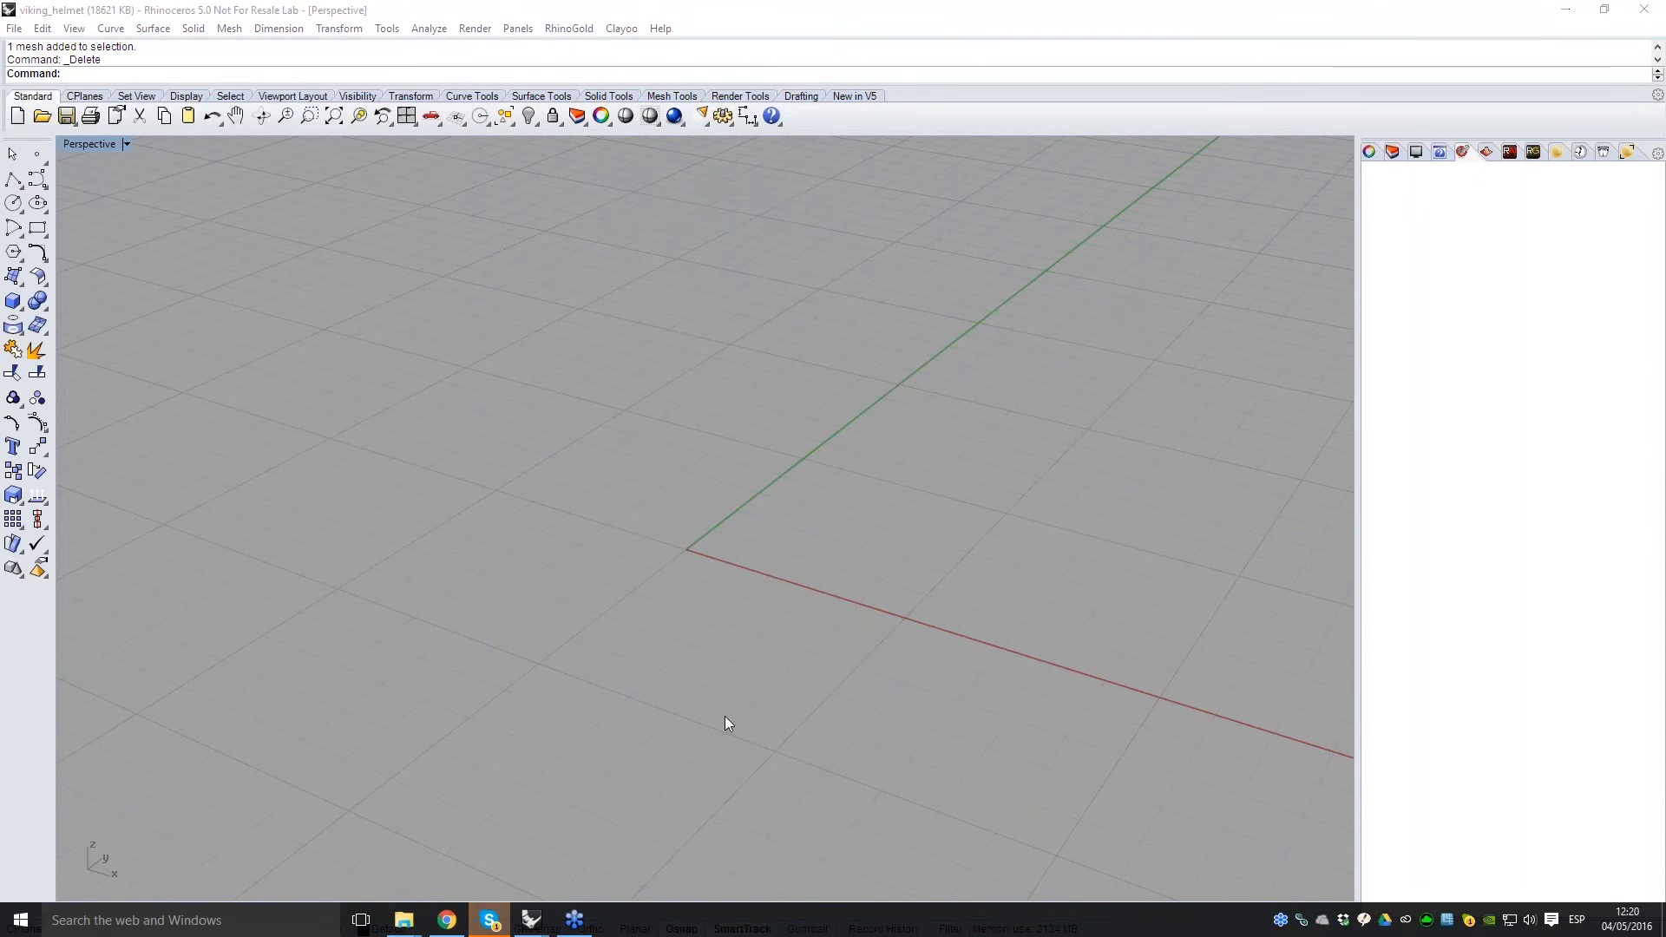
{"action": "left_click", "coordinate": [777, 672]}
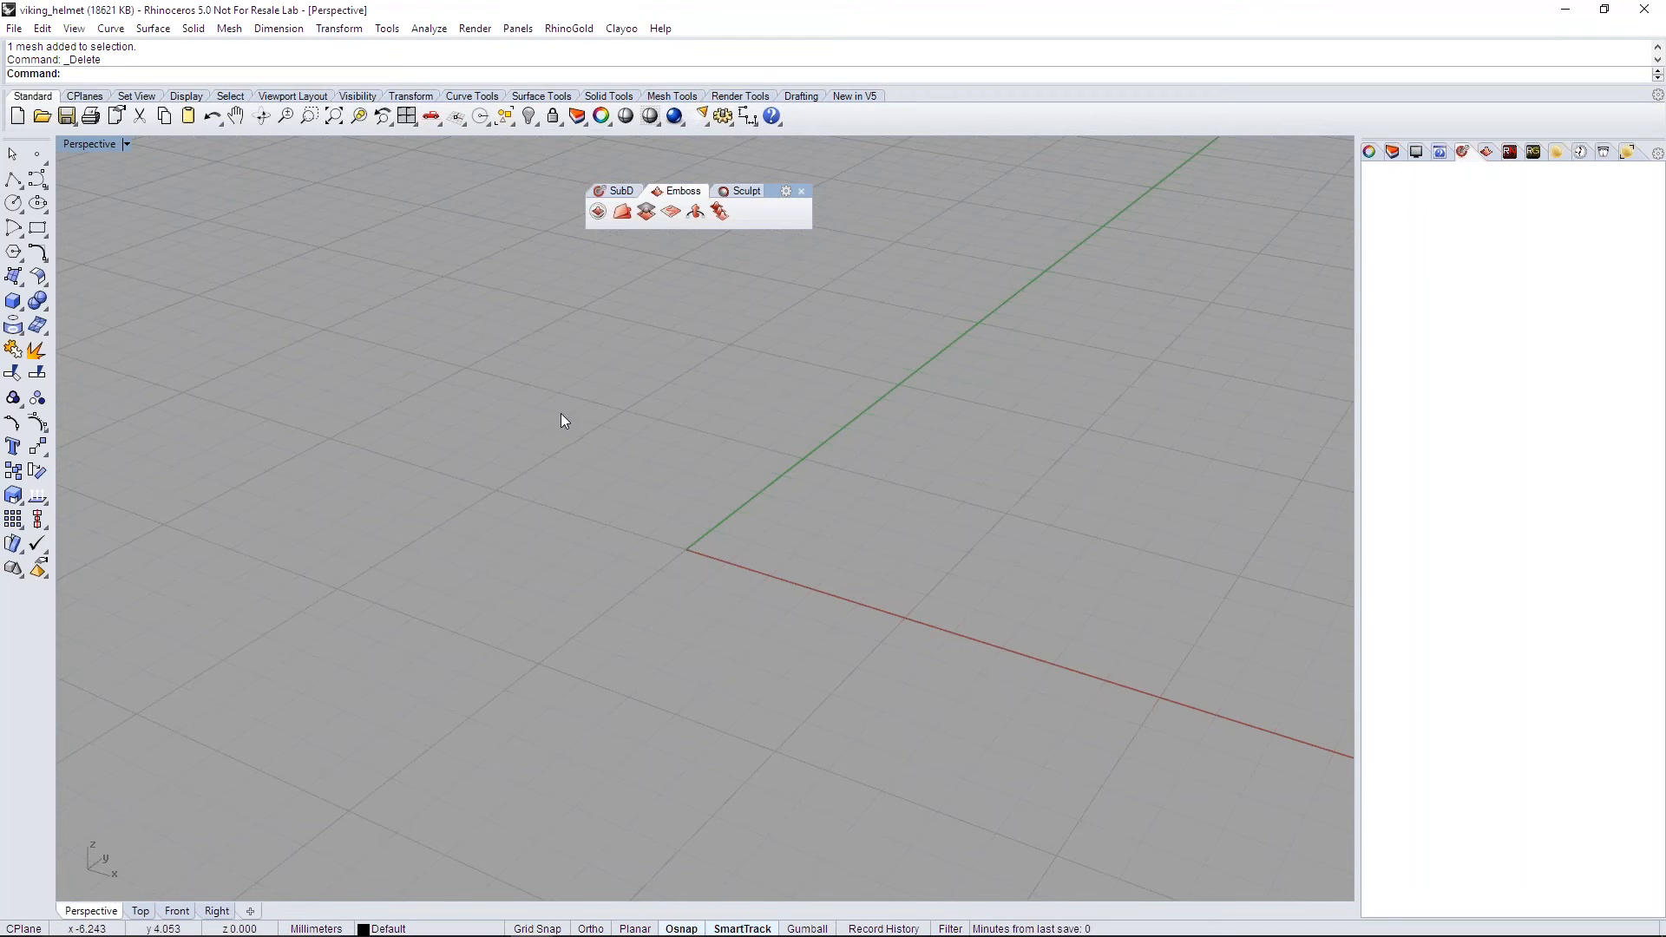
Step: Load the black viking ship image from the desktop's Test folder into Emboss Raster to Vector
{"action": "left_click", "coordinate": [669, 214]}
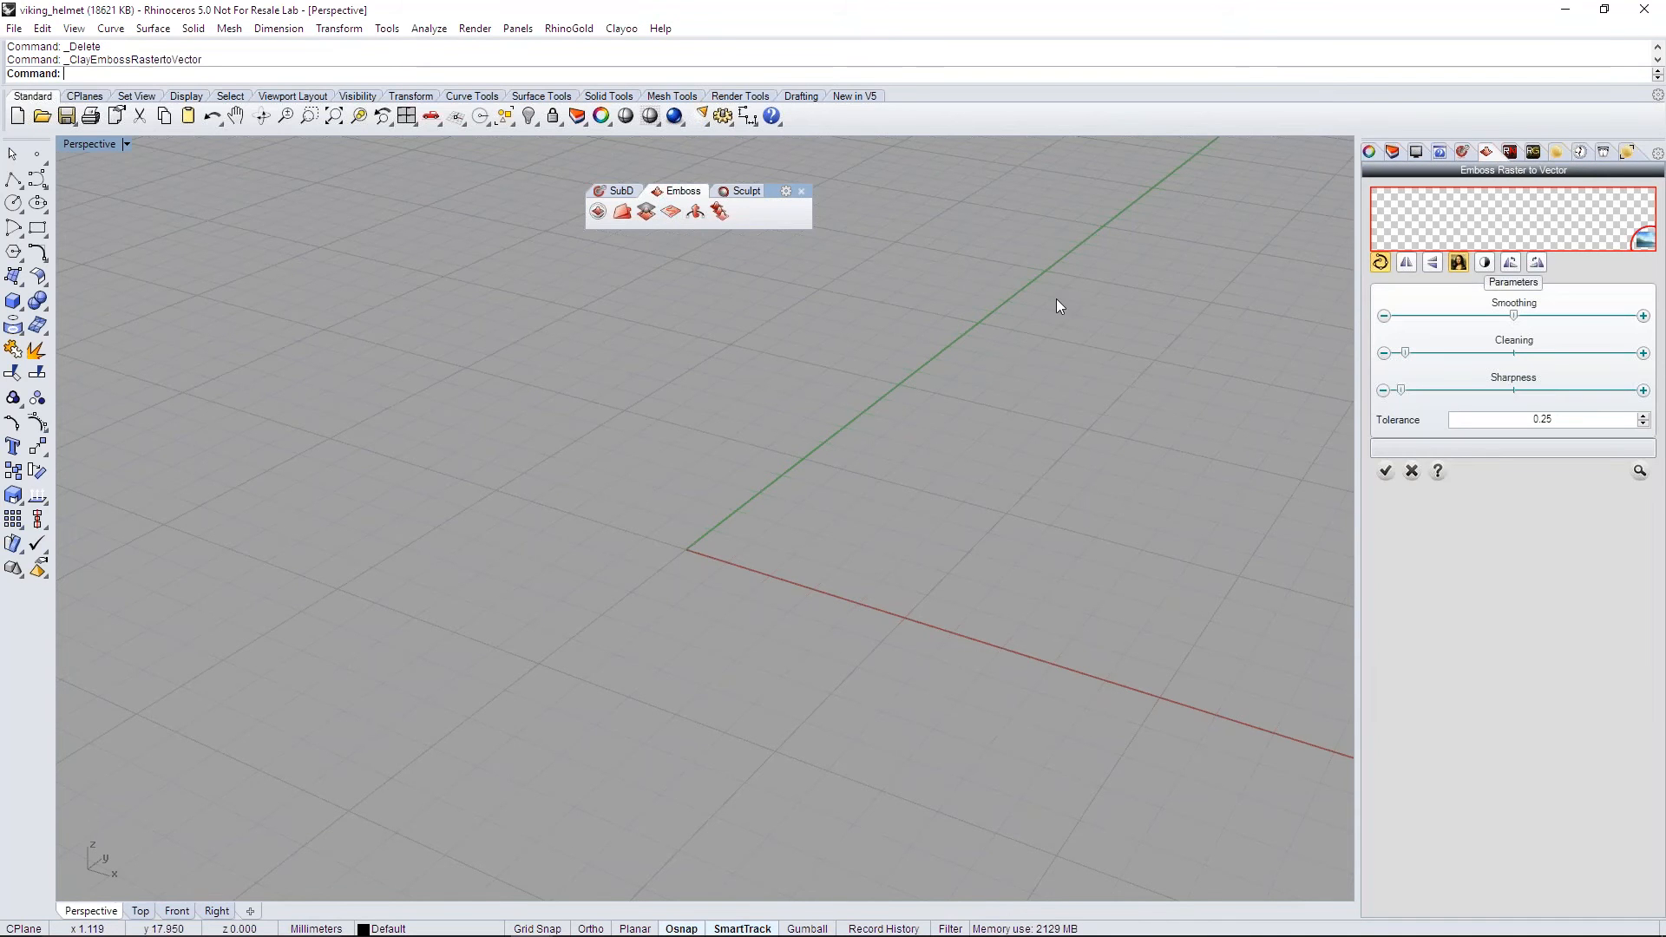
{"action": "left_click", "coordinate": [1460, 217]}
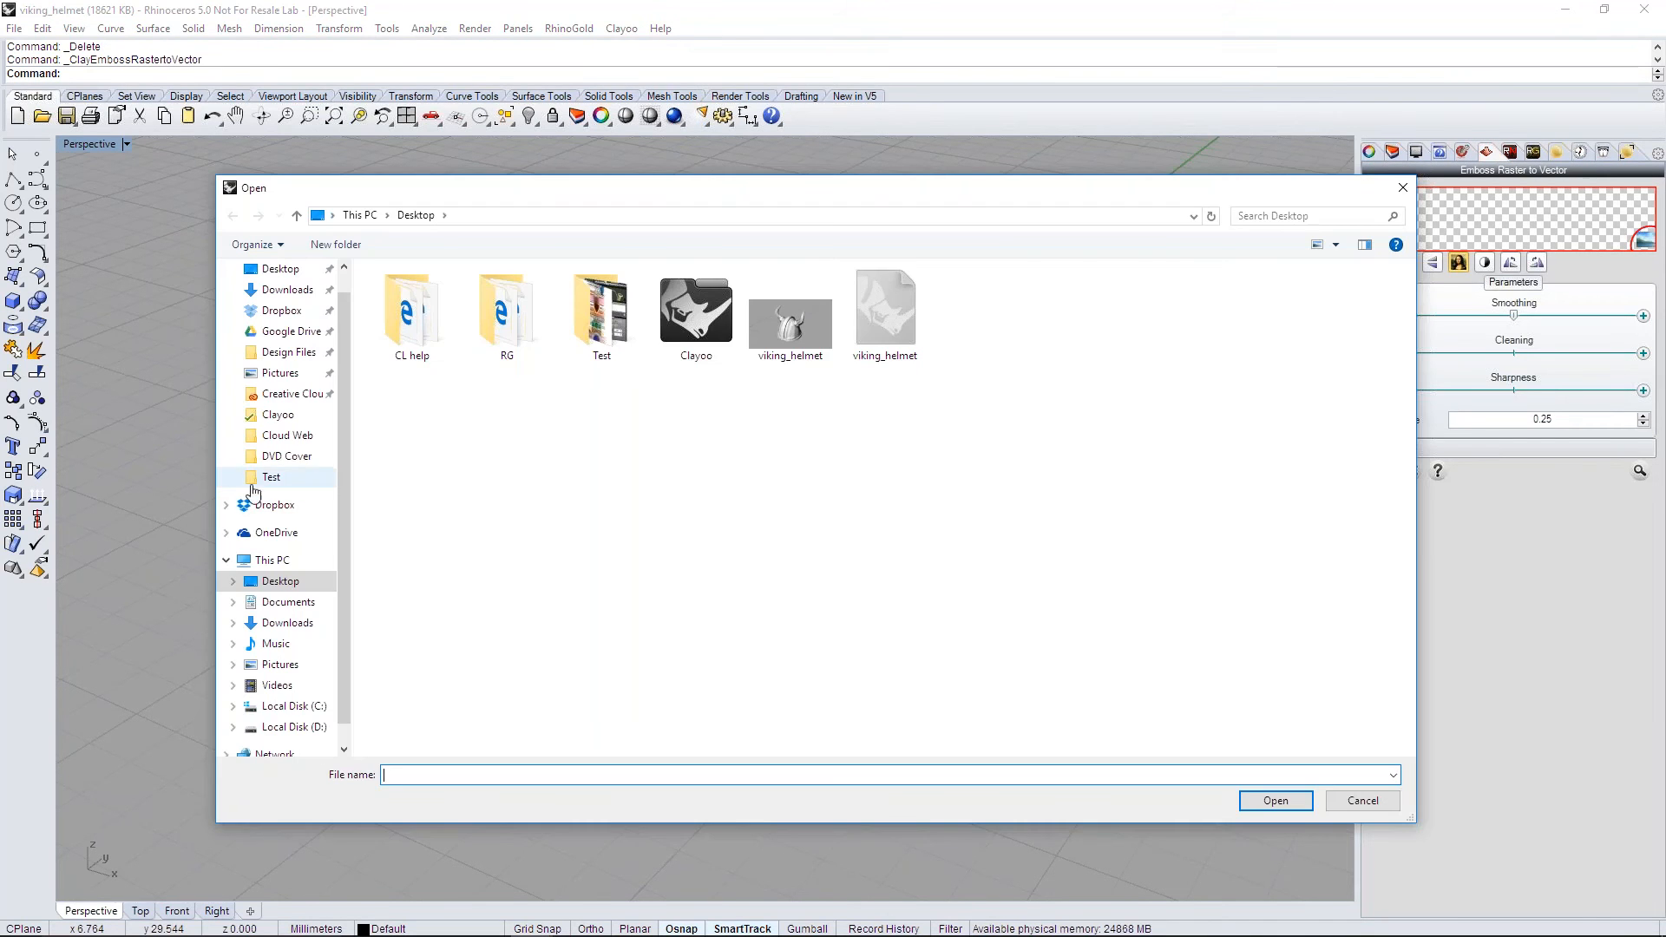
{"action": "left_click", "coordinate": [274, 478]}
{"action": "scroll", "coordinate": [1155, 507], "scroll_direction": "down", "scroll_amount": 10}
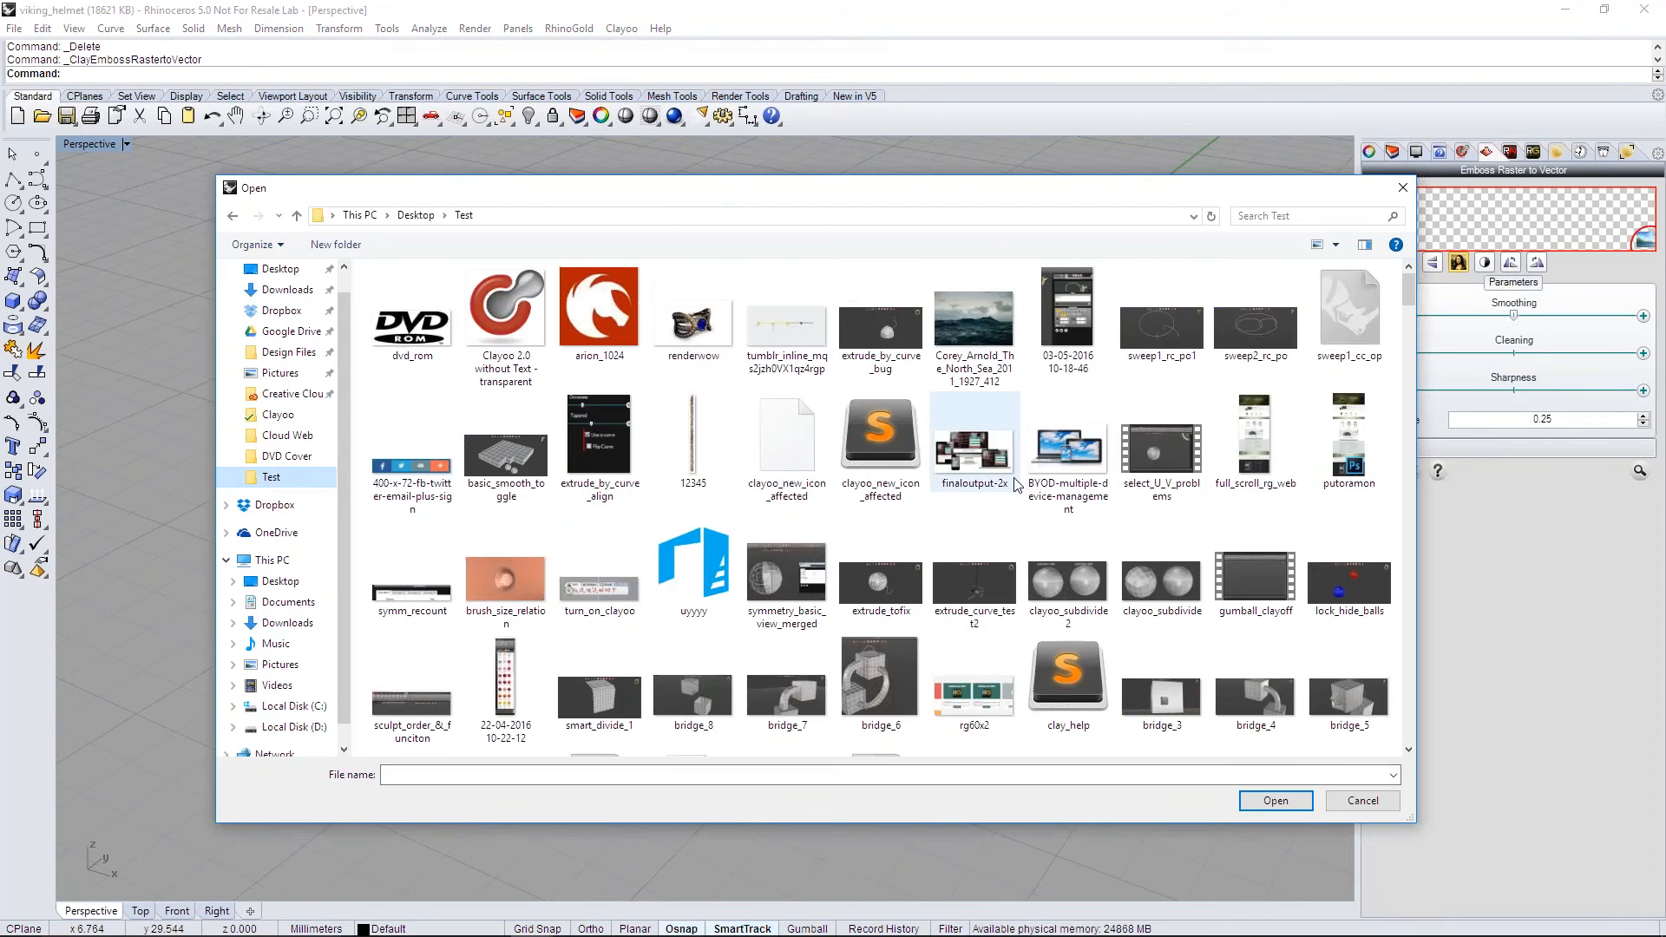
{"action": "scroll", "coordinate": [1022, 466], "scroll_direction": "down", "scroll_amount": 5}
{"action": "scroll", "coordinate": [1354, 538], "scroll_direction": "up", "scroll_amount": 10}
{"action": "left_click", "coordinate": [1350, 549]}
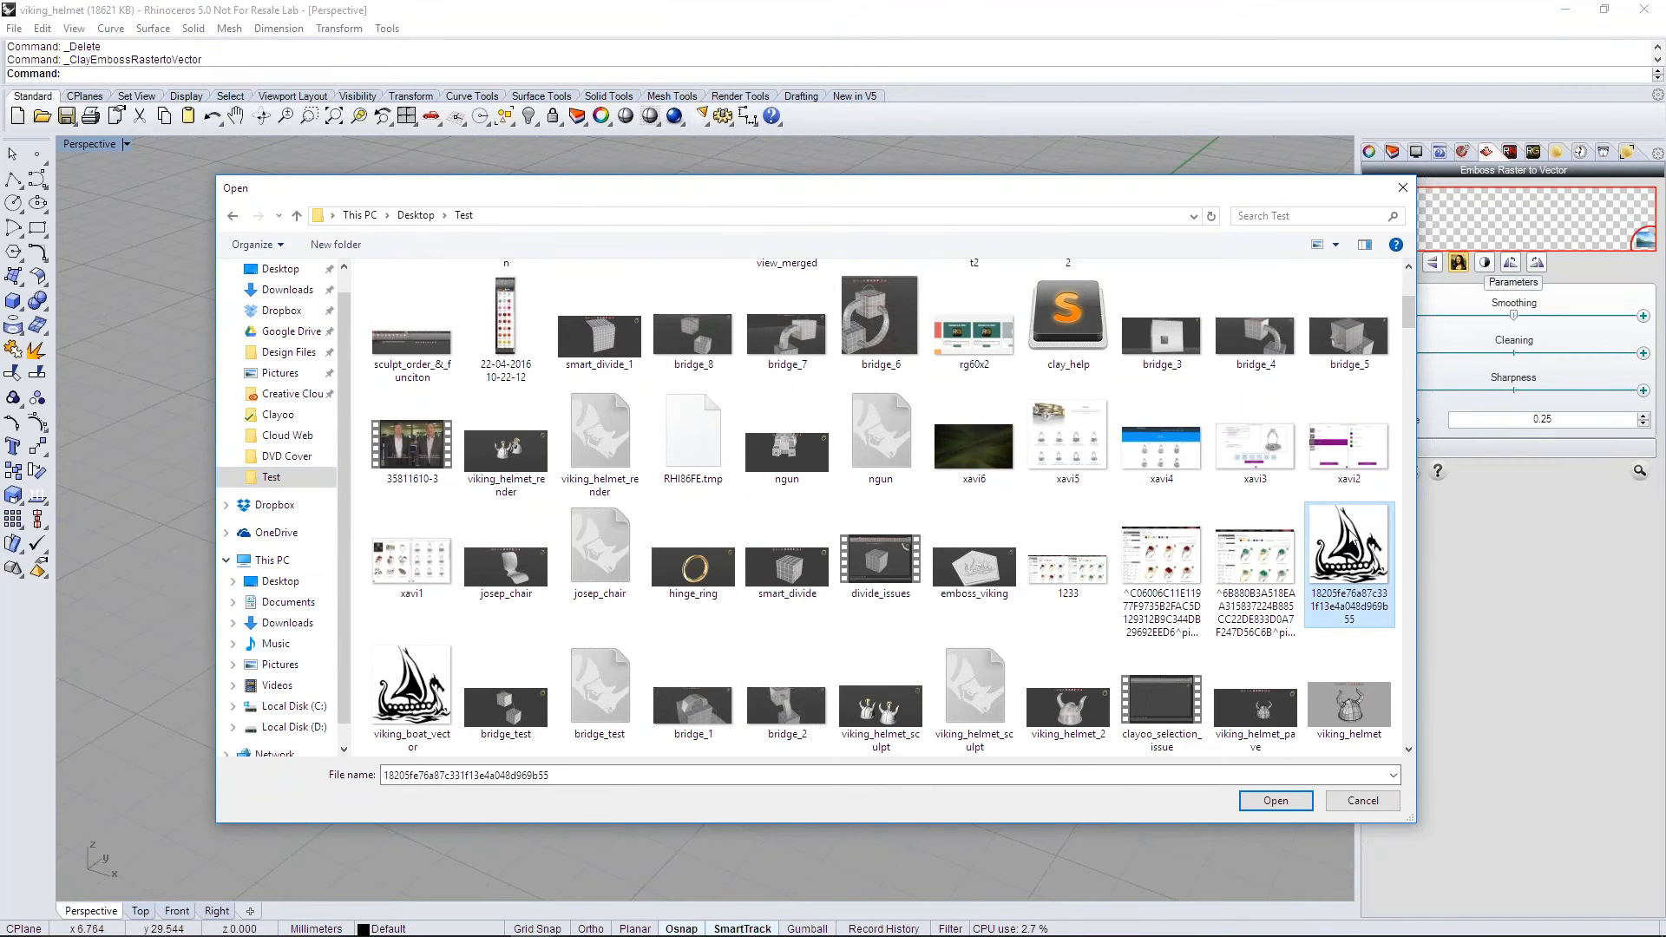
{"action": "double_click", "coordinate": [1351, 537]}
Step: Convert the viking ship image into outline curves with the default tracing parameters
{"action": "scroll", "coordinate": [970, 519], "scroll_direction": "down", "scroll_amount": 12}
{"action": "scroll", "coordinate": [973, 532], "scroll_direction": "down", "scroll_amount": 8}
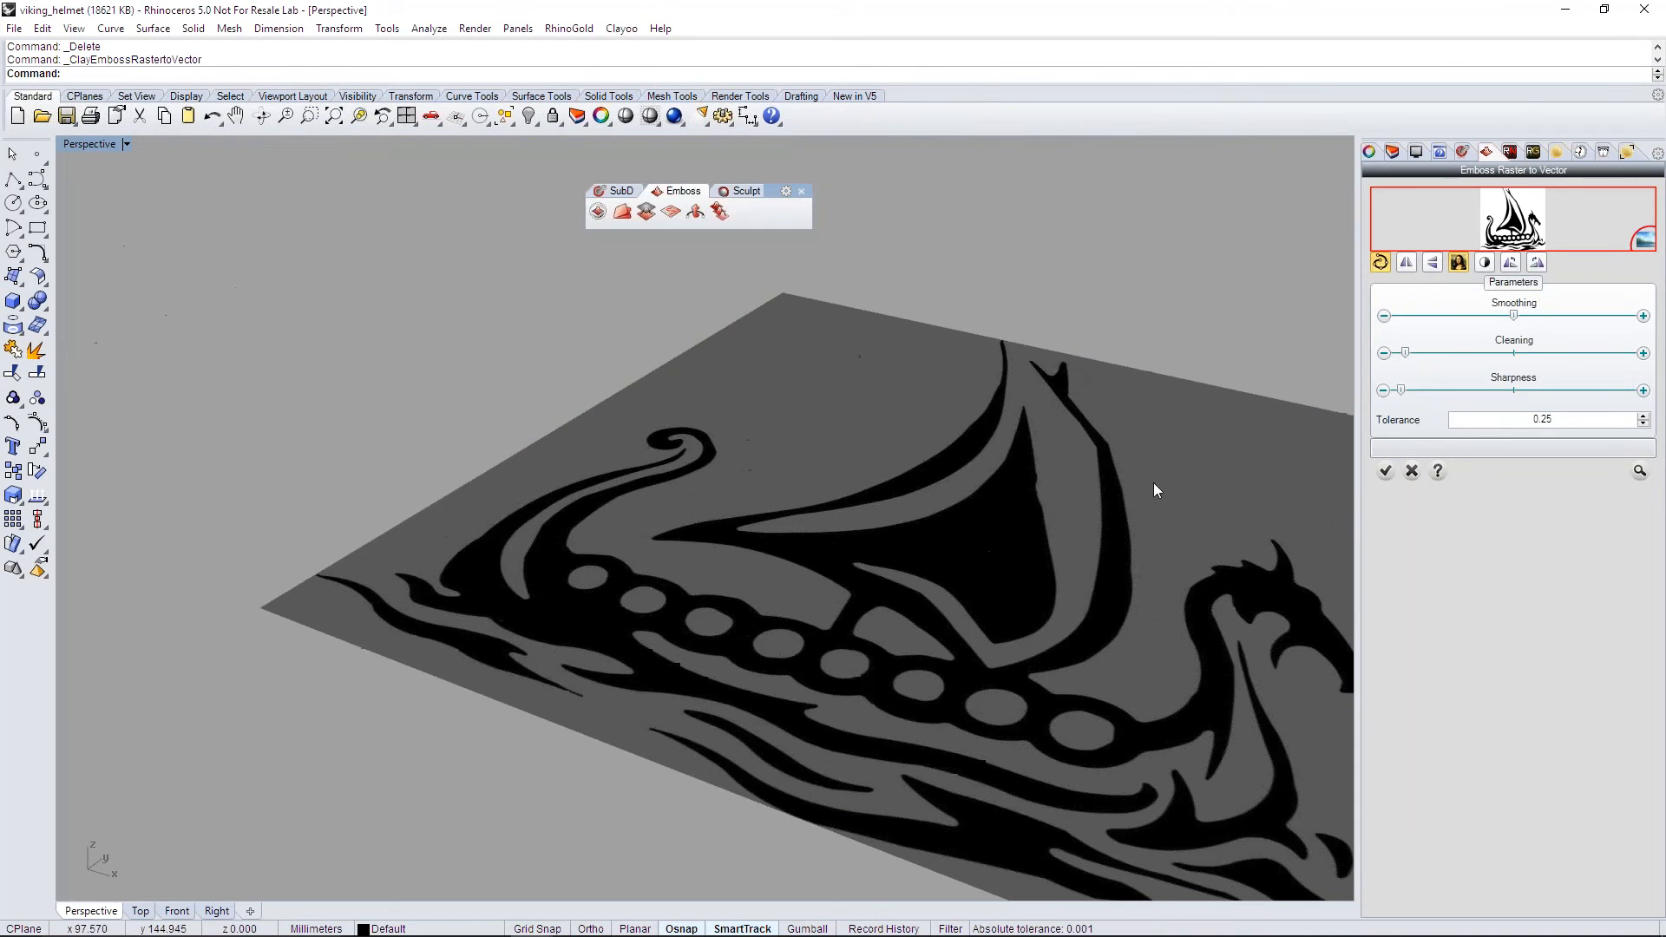
{"action": "scroll", "coordinate": [1081, 466], "scroll_direction": "down", "scroll_amount": 3}
{"action": "mouse_move", "coordinate": [974, 555]}
{"action": "right_mouse_down"}
{"action": "mouse_move", "coordinate": [1025, 565]}
{"action": "mouse_move", "coordinate": [919, 525]}
{"action": "mouse_move", "coordinate": [995, 531]}
{"action": "right_mouse_up"}
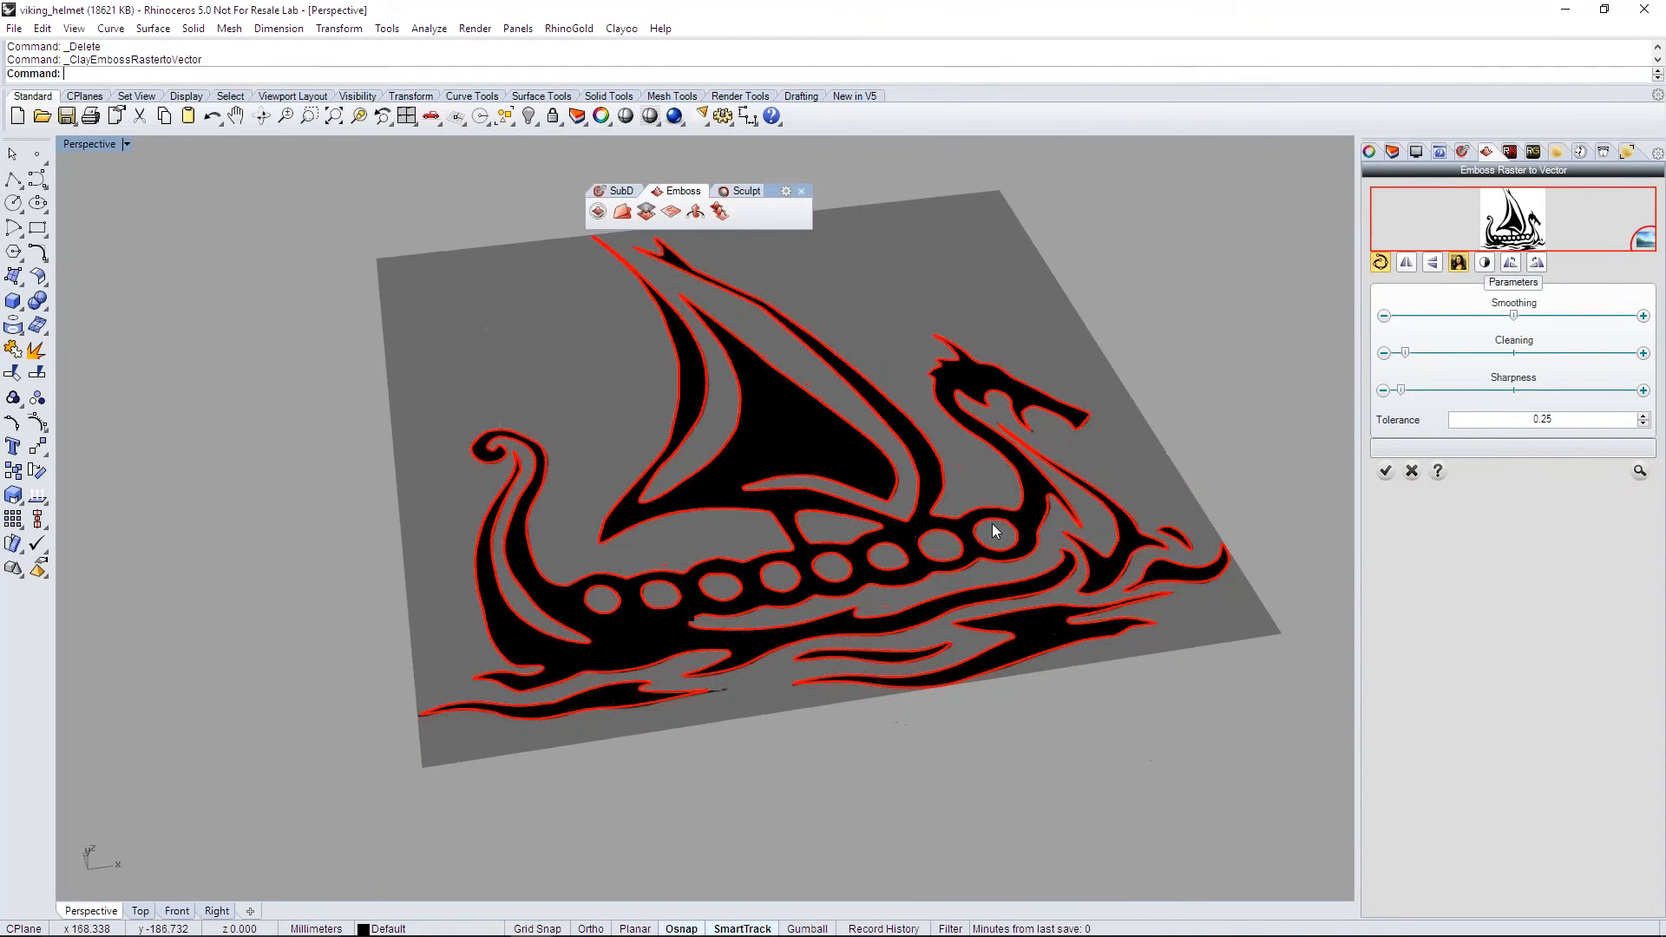
{"action": "key", "text": "Return"}
Step: Enable the gumball and scale all the traced ship curves down uniformly until the ship fits on the construction grid
{"action": "right_click_drag", "start_coordinate": [1099, 505], "coordinate": [859, 570]}
{"action": "left_click_drag", "start_coordinate": [409, 260], "coordinate": [1095, 739]}
{"action": "right_click_drag", "start_coordinate": [1050, 728], "coordinate": [997, 696]}
{"action": "left_click", "coordinate": [821, 929]}
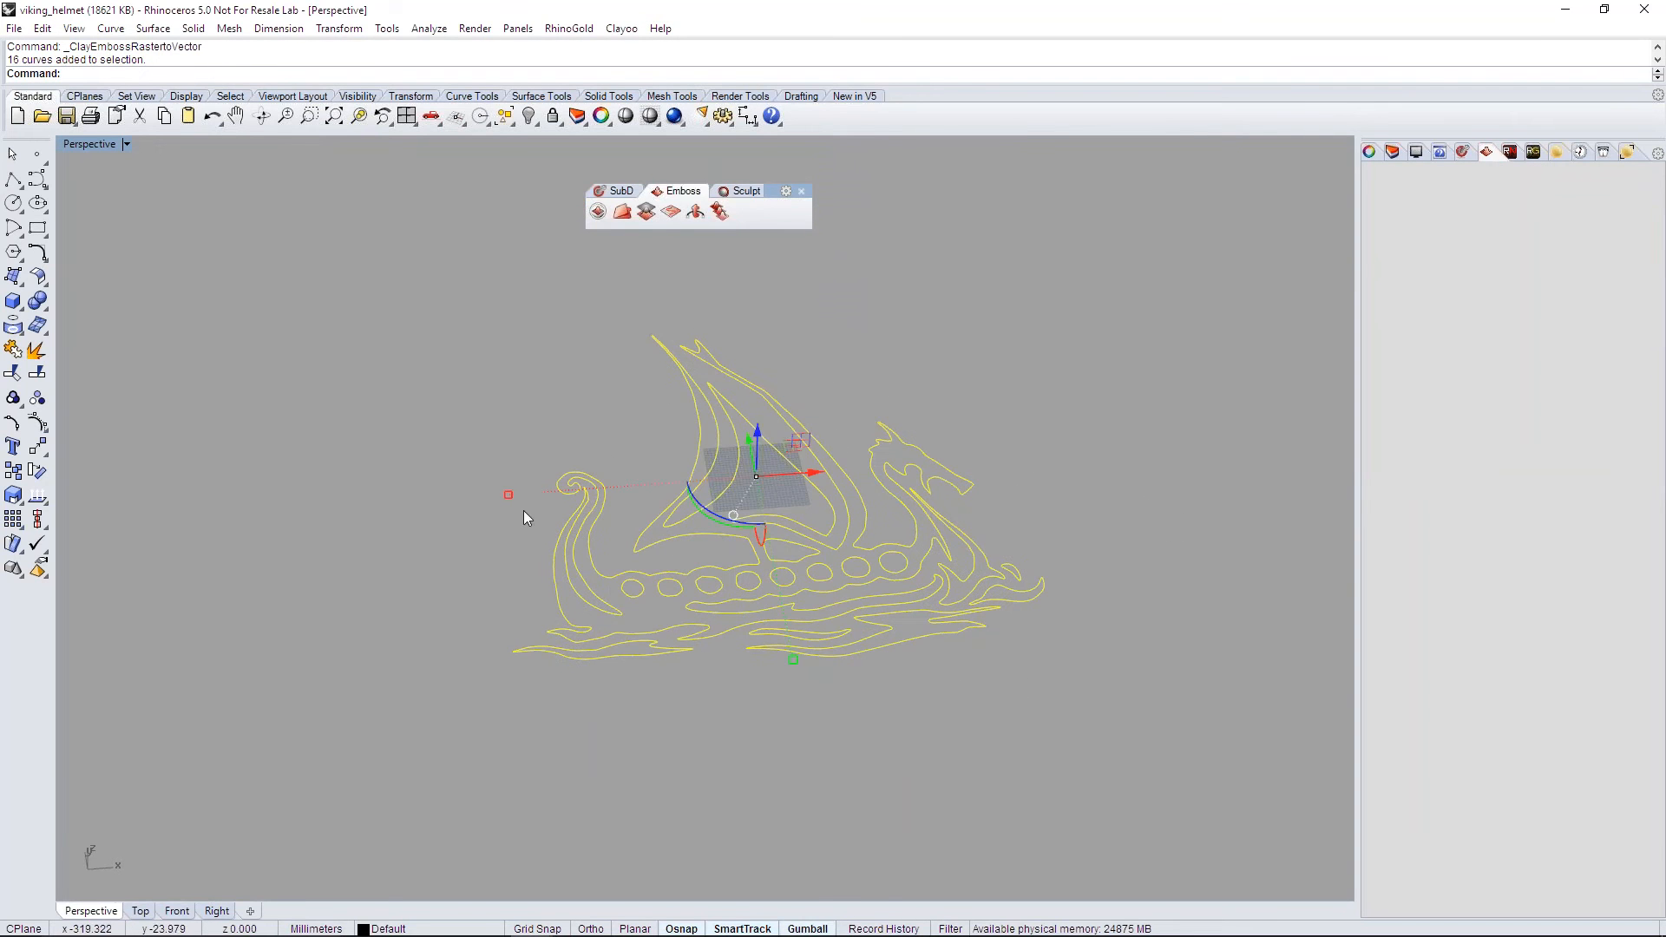
{"action": "left_click_drag", "start_coordinate": [507, 491], "coordinate": [731, 483]}
{"action": "scroll", "coordinate": [733, 479], "scroll_direction": "up", "scroll_amount": 14}
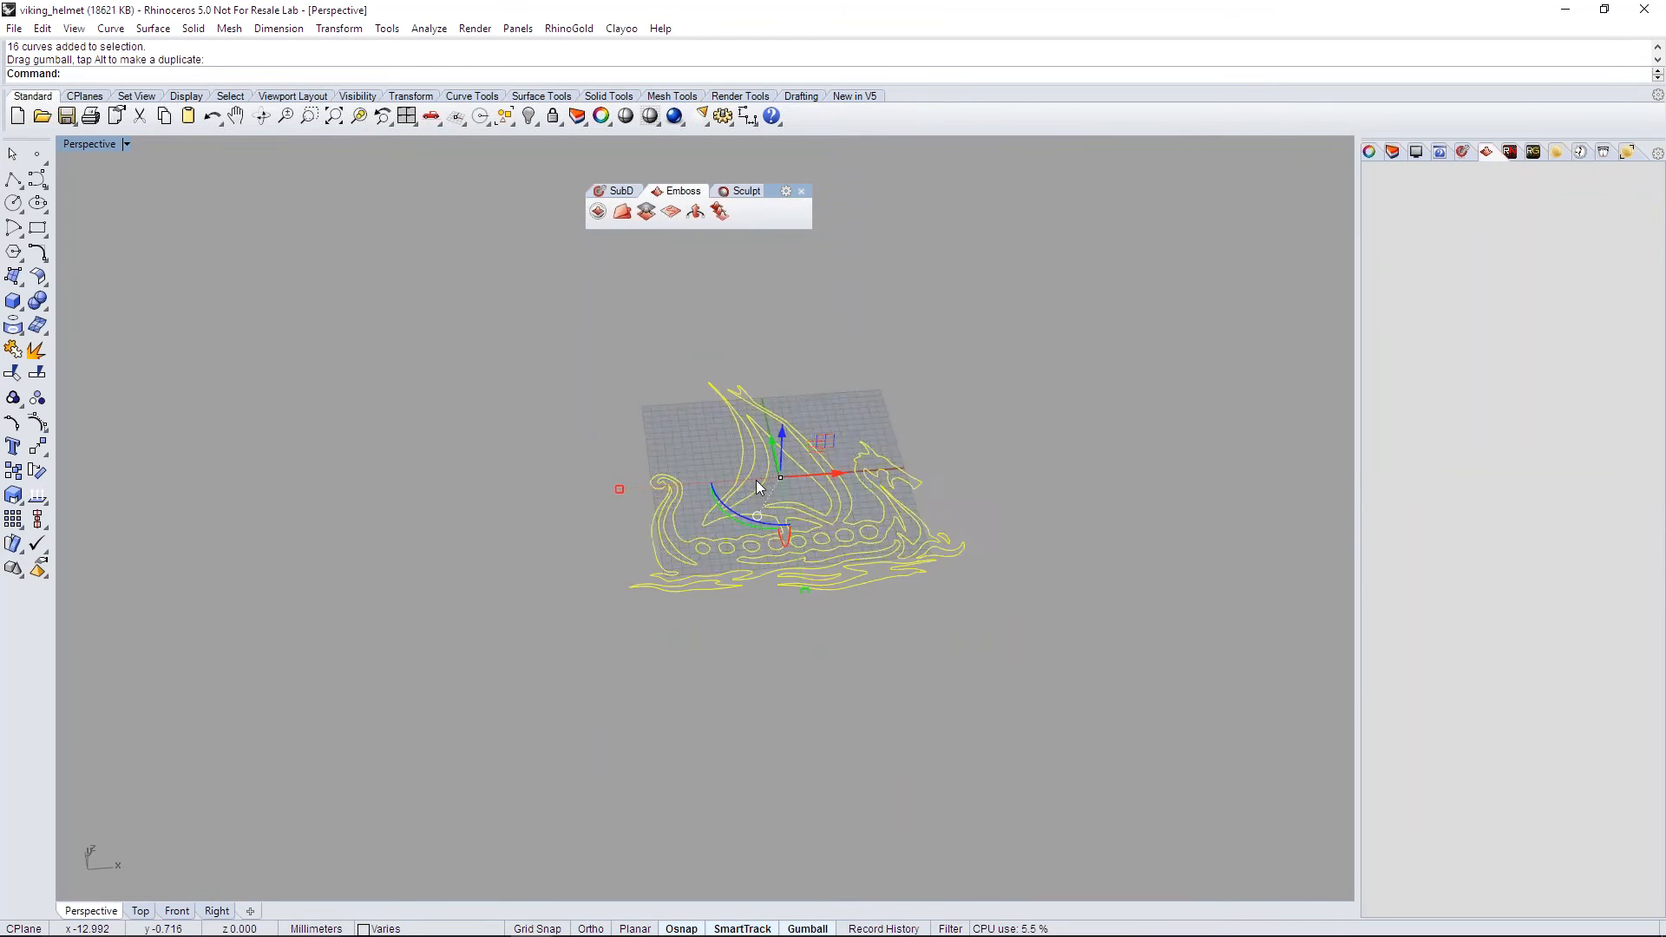
{"action": "right_click_drag", "start_coordinate": [767, 524], "coordinate": [647, 545], "text": "shift"}
{"action": "left_click_drag", "start_coordinate": [343, 537], "coordinate": [547, 505]}
{"action": "scroll", "coordinate": [551, 521], "scroll_direction": "up", "scroll_amount": 5}
{"action": "left_click", "coordinate": [953, 477]}
{"action": "right_click_drag", "start_coordinate": [953, 476], "coordinate": [820, 507]}
{"action": "scroll", "coordinate": [820, 505], "scroll_direction": "up", "scroll_amount": 3}
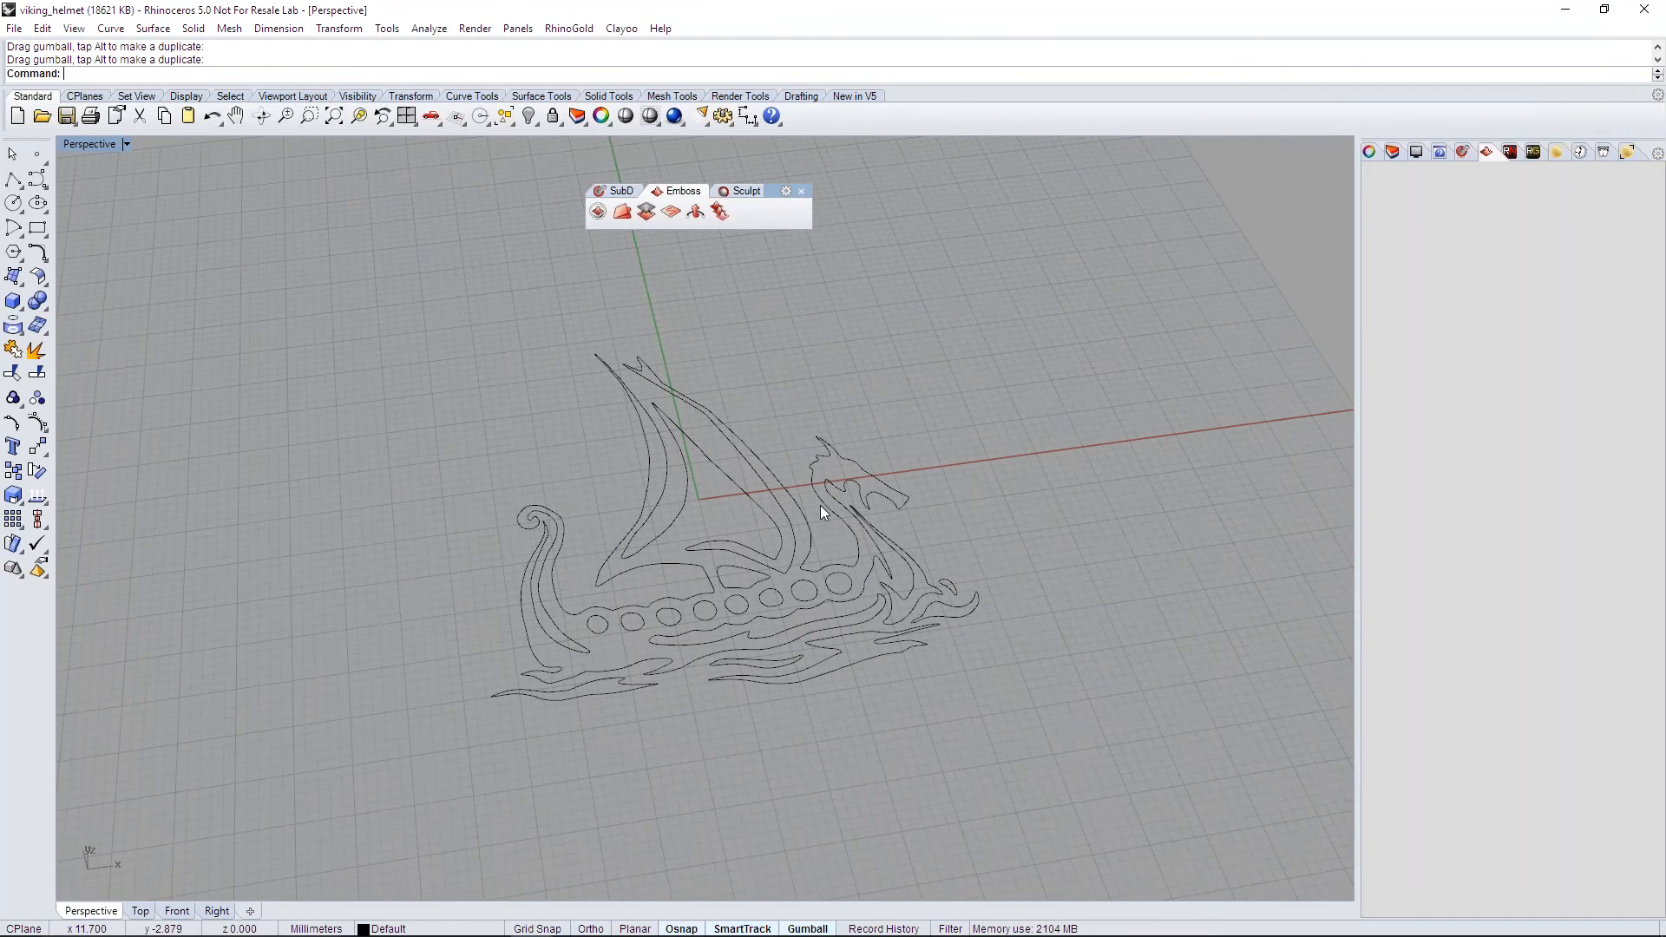
Step: Draw an ellipse around the ship, centred at the origin with its long axis along X and a second semi-axis of about 30 mm
{"action": "left_click", "coordinate": [38, 203]}
{"action": "right_click_drag", "start_coordinate": [757, 432], "coordinate": [711, 461]}
{"action": "left_click", "coordinate": [698, 475]}
{"action": "left_click", "coordinate": [1085, 521]}
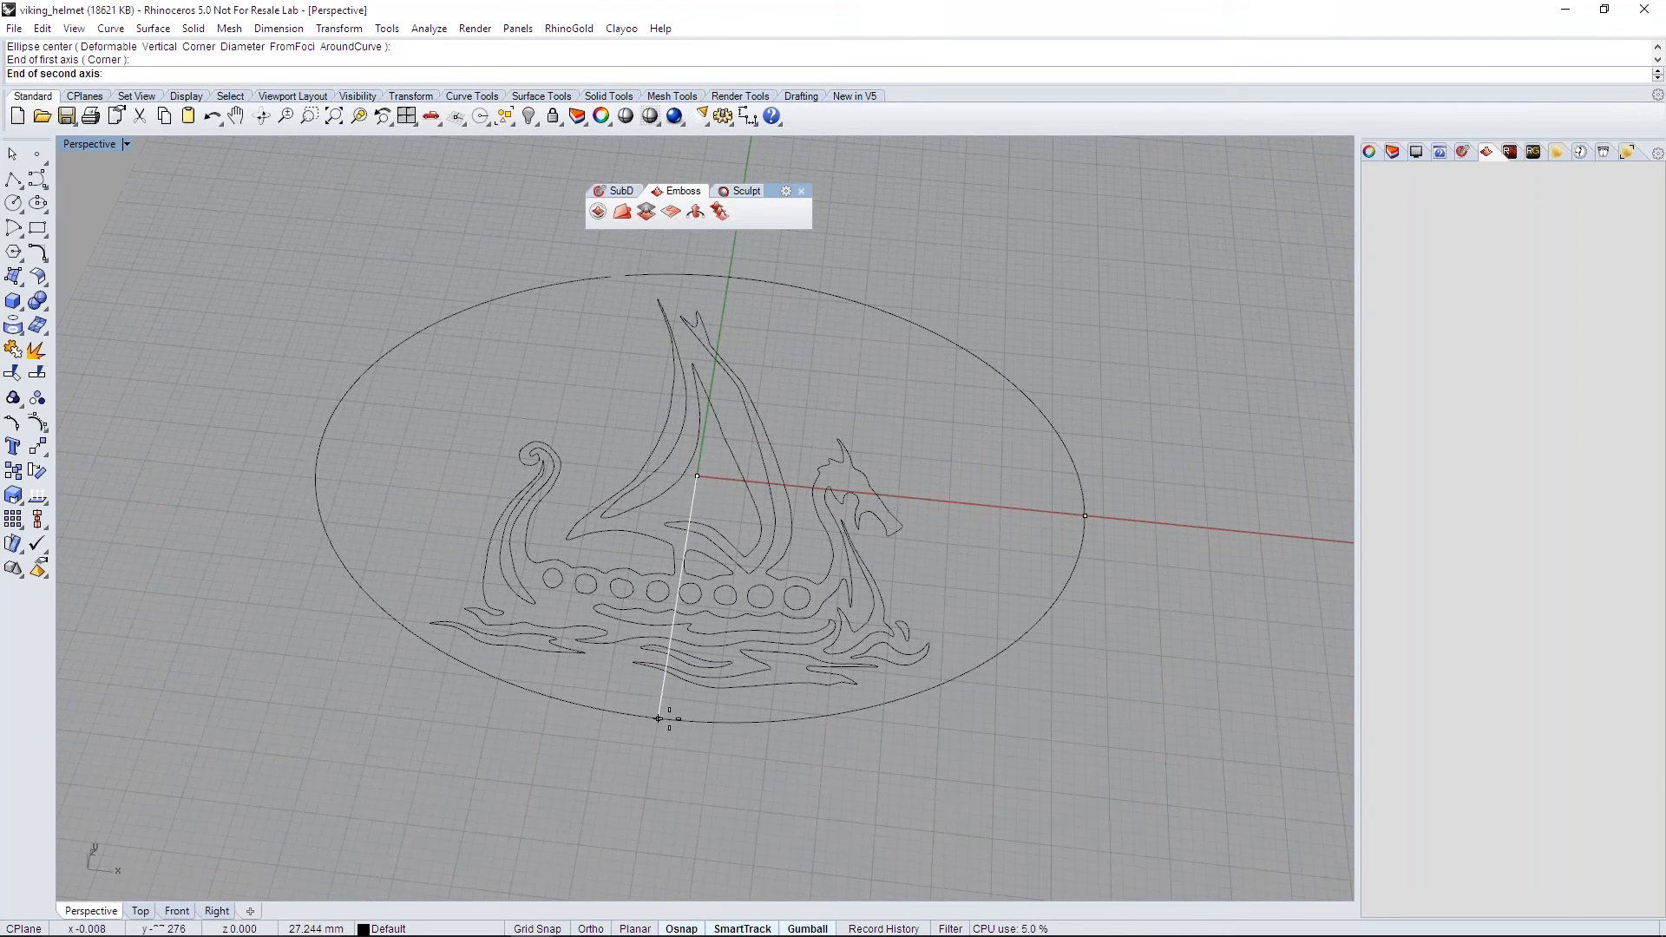
{"action": "left_click", "coordinate": [655, 744]}
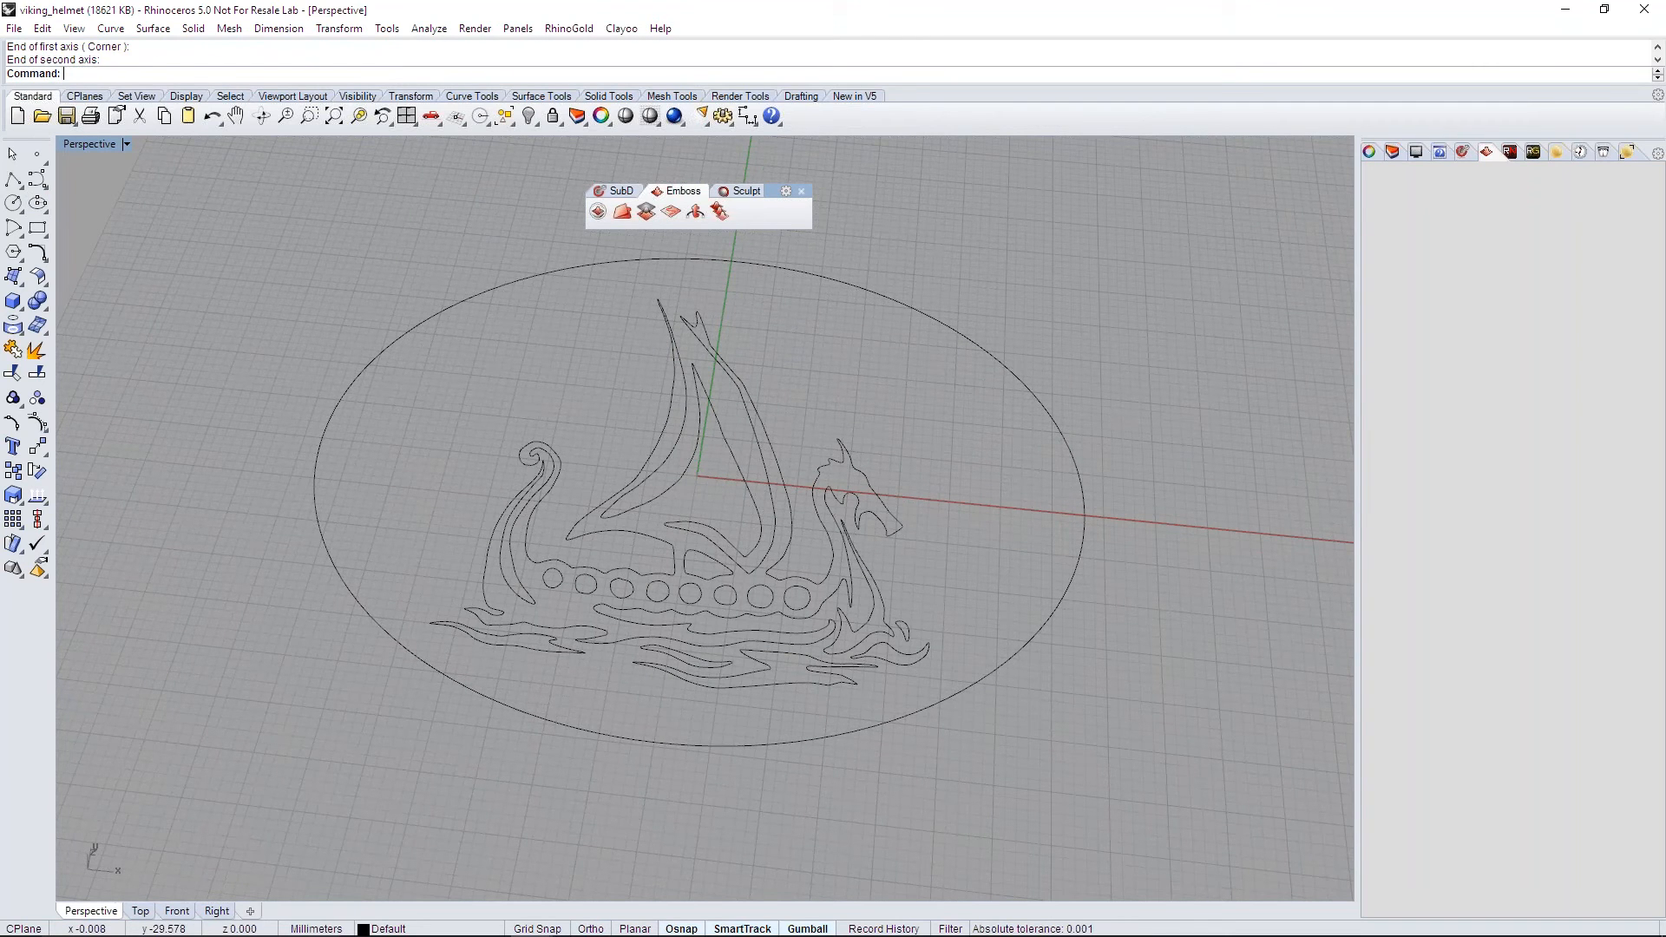
Step: Move the ship curves slightly along Y so they sit centred inside the ellipse
{"action": "right_click_drag", "start_coordinate": [728, 710], "coordinate": [745, 708]}
{"action": "left_click_drag", "start_coordinate": [832, 663], "coordinate": [832, 663]}
{"action": "left_click_drag", "start_coordinate": [717, 482], "coordinate": [715, 474]}
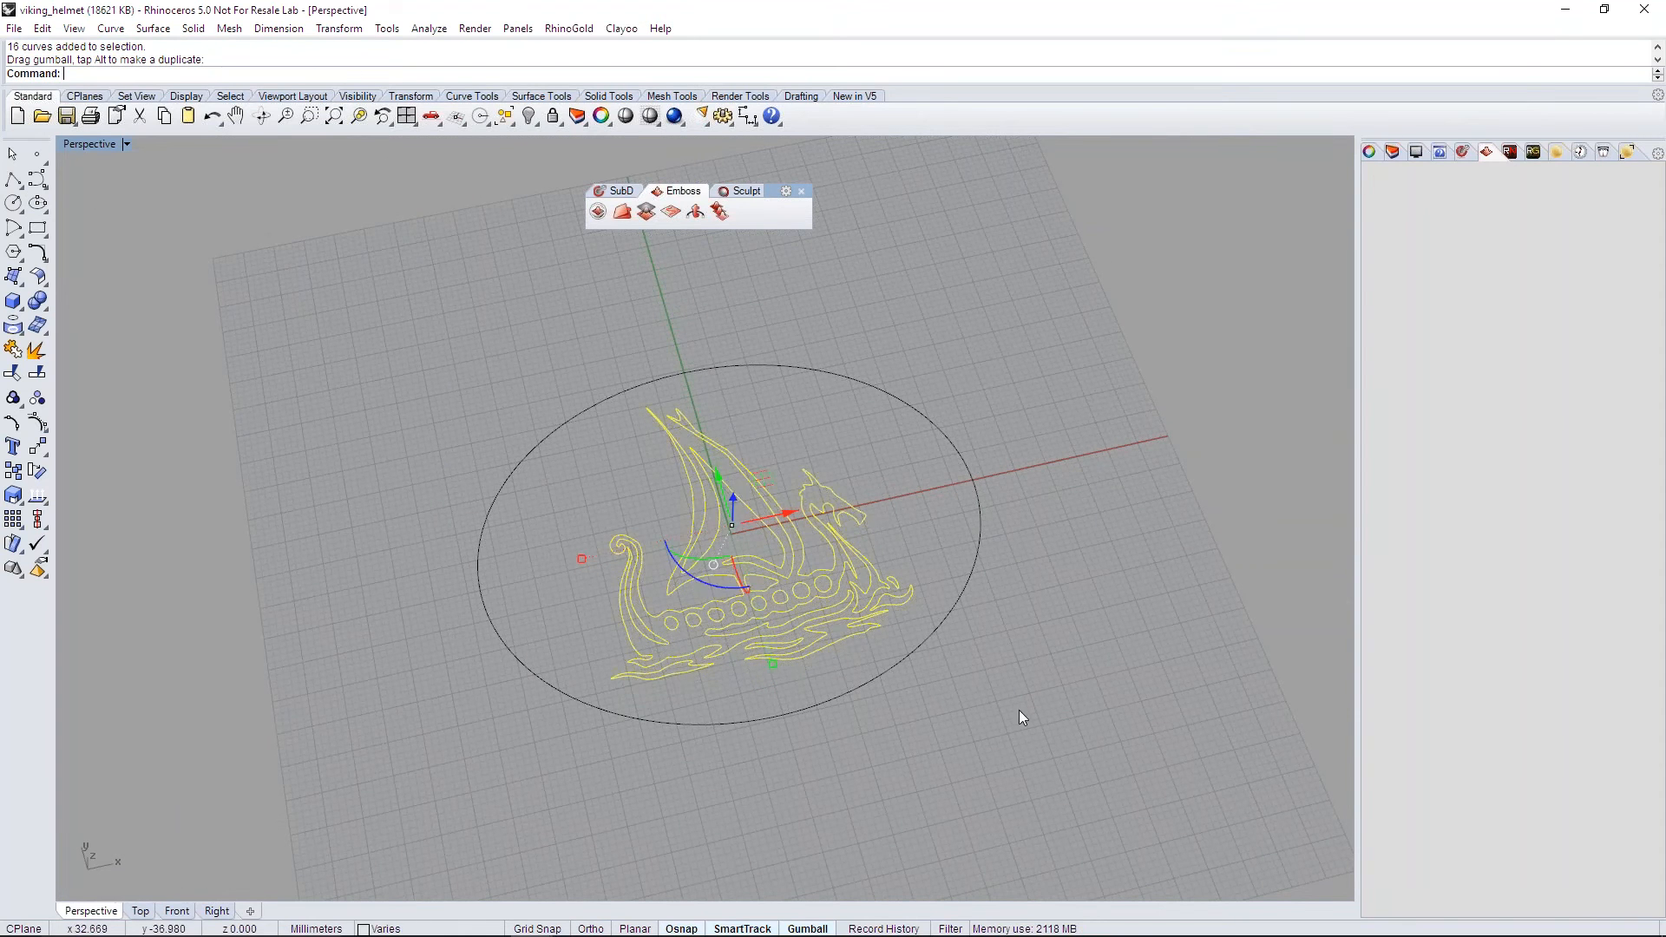
{"action": "left_click", "coordinate": [1018, 710]}
Step: Start a new emboss project and place its settings dialog clear of the ship and ellipse
{"action": "right_click_drag", "start_coordinate": [1031, 694], "coordinate": [979, 654]}
{"action": "scroll", "coordinate": [979, 654], "scroll_direction": "up", "scroll_amount": 2}
{"action": "left_click", "coordinate": [597, 212]}
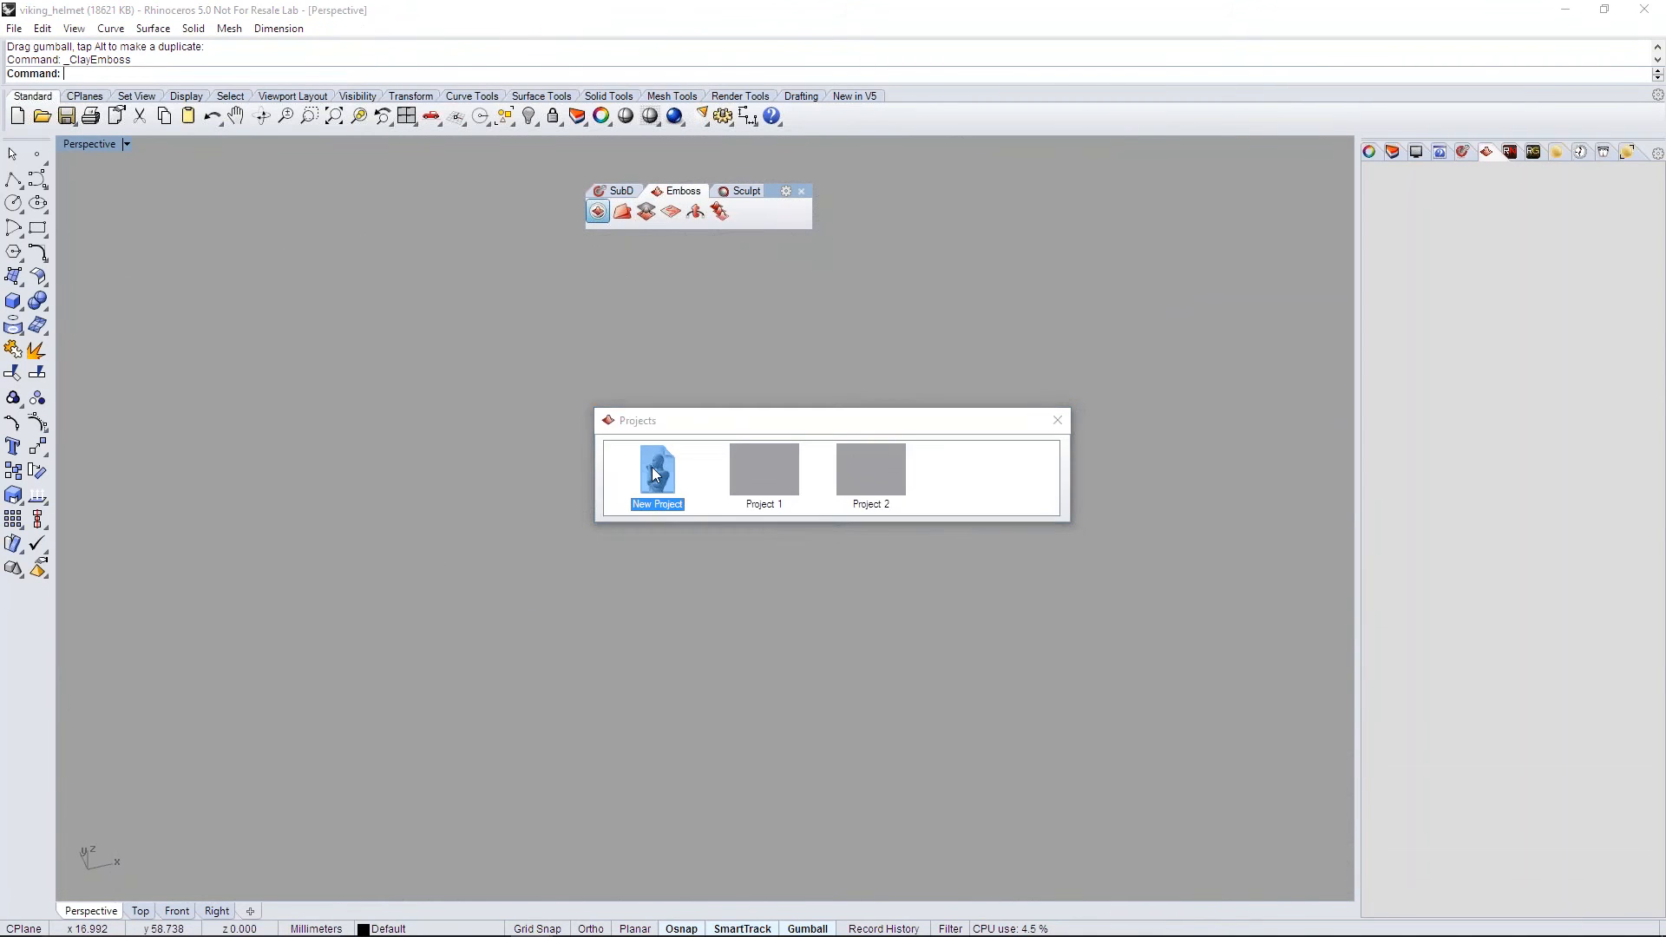
{"action": "double_click", "coordinate": [654, 472]}
{"action": "right_click_drag", "start_coordinate": [486, 457], "coordinate": [386, 382], "text": "shift"}
{"action": "scroll", "coordinate": [386, 381], "scroll_direction": "down", "scroll_amount": 4}
{"action": "right_click_drag", "start_coordinate": [602, 494], "coordinate": [531, 568], "text": "shift"}
{"action": "left_click_drag", "start_coordinate": [703, 314], "coordinate": [1009, 328]}
{"action": "right_click_drag", "start_coordinate": [503, 519], "coordinate": [703, 517], "text": "shift"}
{"action": "scroll", "coordinate": [703, 517], "scroll_direction": "up", "scroll_amount": 4}
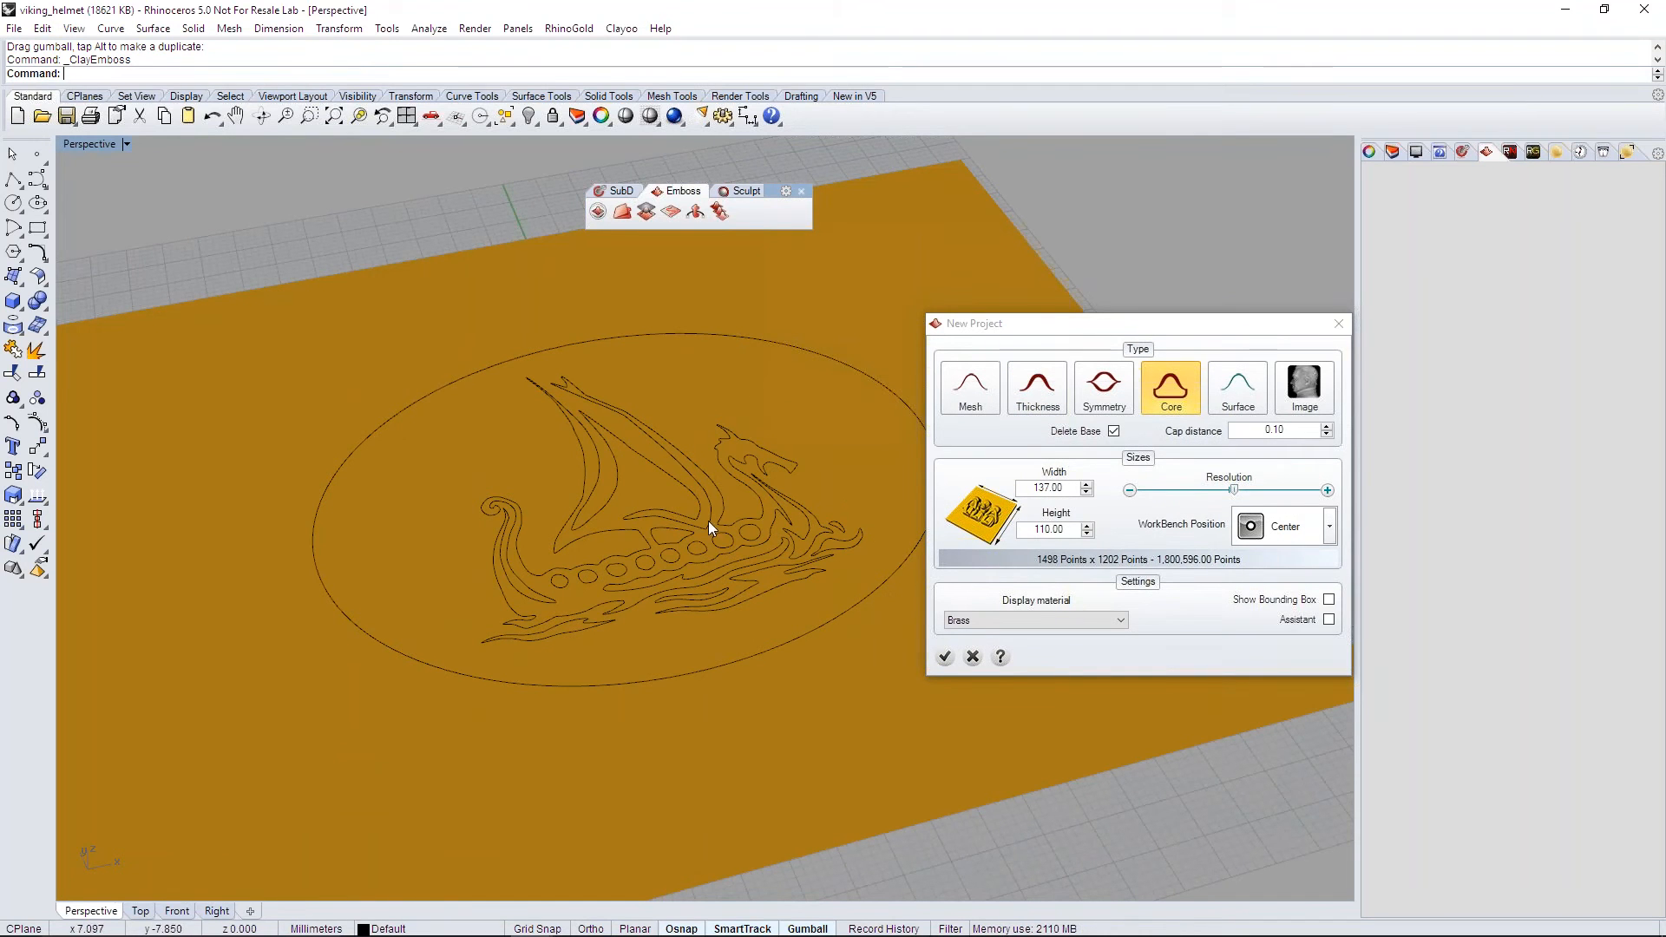
{"action": "right_click_drag", "start_coordinate": [712, 528], "coordinate": [644, 491], "text": "shift"}
{"action": "scroll", "coordinate": [644, 491], "scroll_direction": "down", "scroll_amount": 2}
Step: Set the emboss workbench to width 89 and height 77, and create the Core-type project with Brass display material
{"action": "left_click", "coordinate": [1058, 489]}
{"action": "scroll", "coordinate": [1058, 491], "scroll_direction": "down", "scroll_amount": 7}
{"action": "scroll", "coordinate": [1058, 491], "scroll_direction": "down", "scroll_amount": 20}
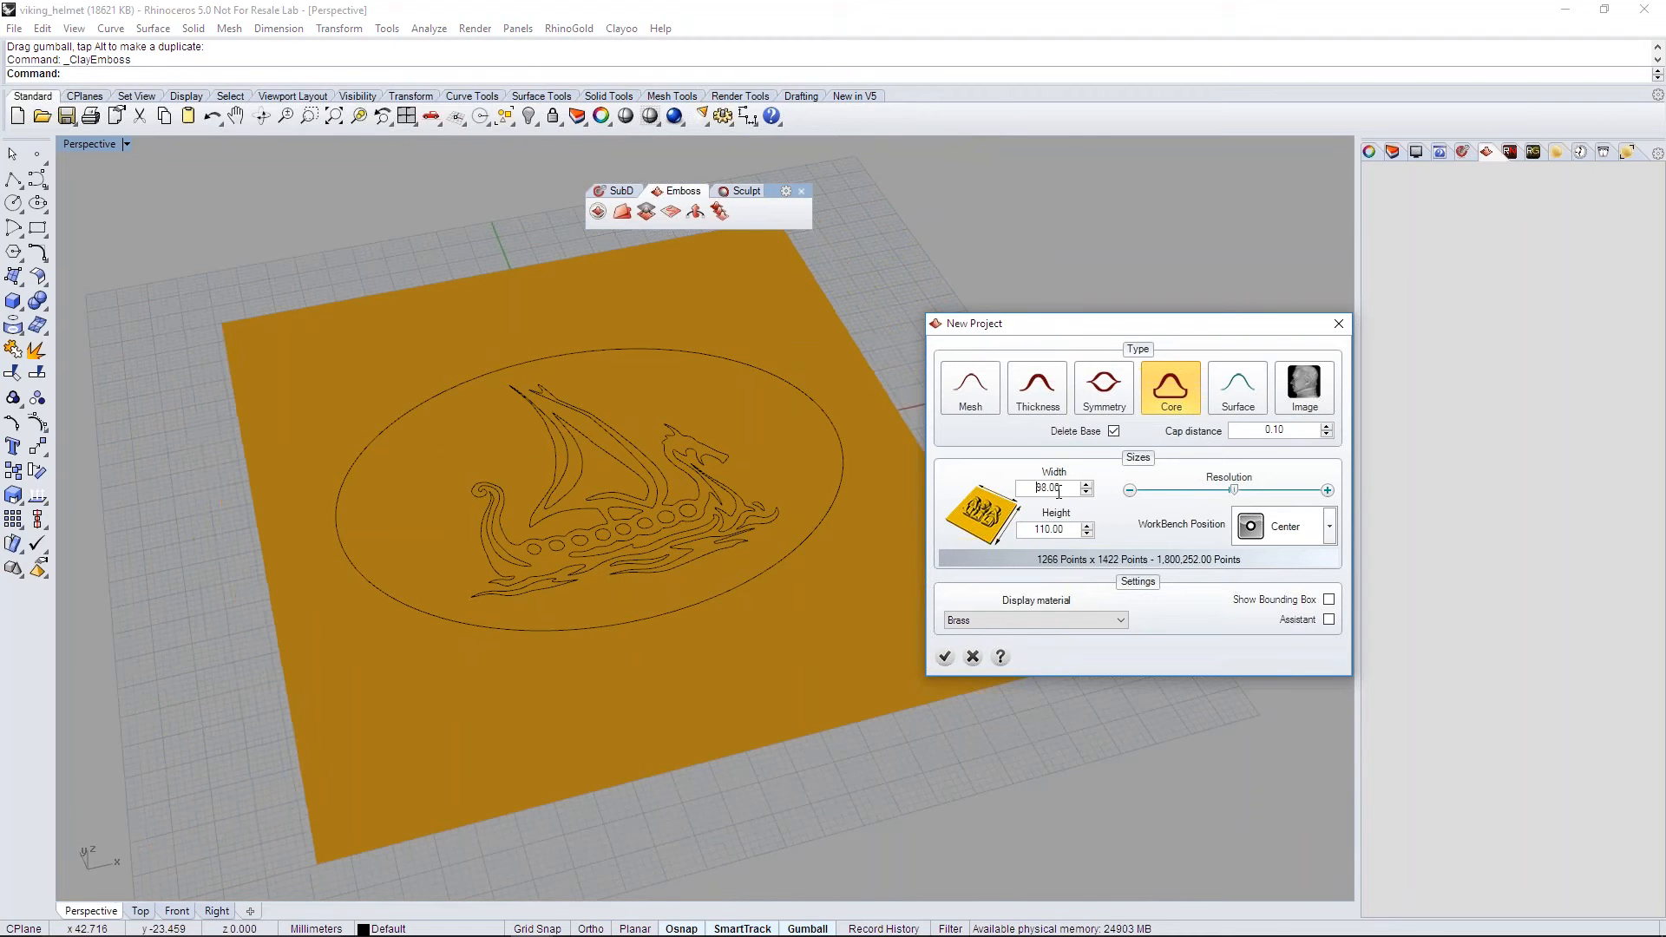
{"action": "left_click", "coordinate": [1077, 529]}
{"action": "scroll", "coordinate": [1077, 529], "scroll_direction": "down", "scroll_amount": 20}
{"action": "scroll", "coordinate": [1077, 529], "scroll_direction": "down", "scroll_amount": 11}
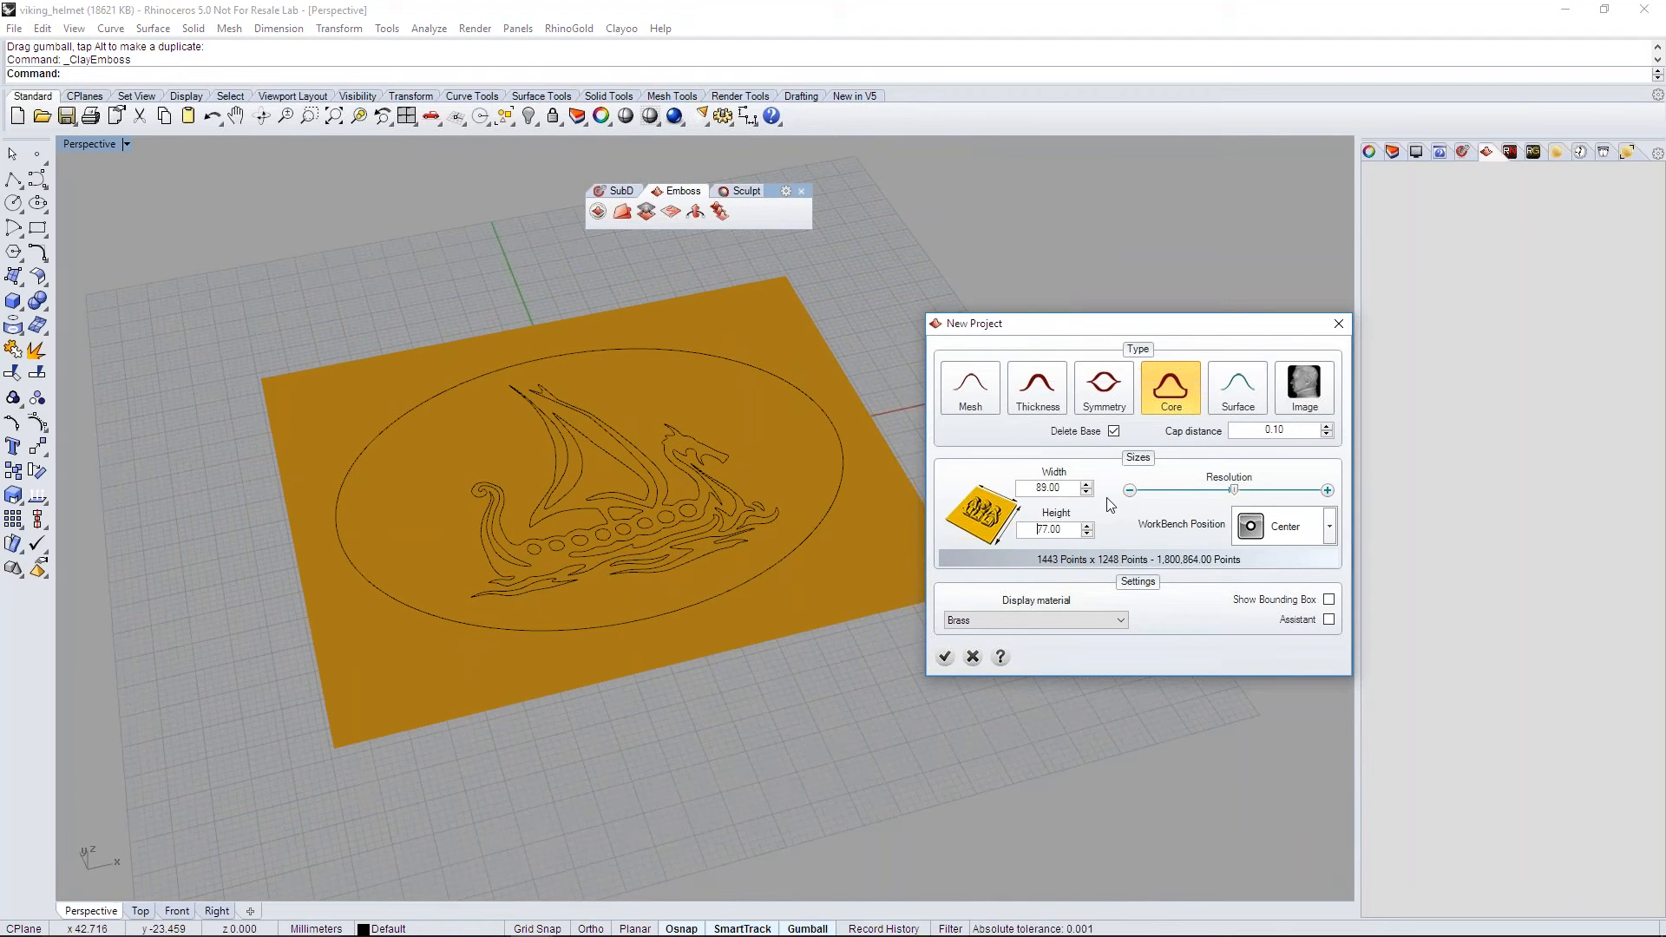
{"action": "scroll", "coordinate": [559, 595], "scroll_direction": "up", "scroll_amount": 3}
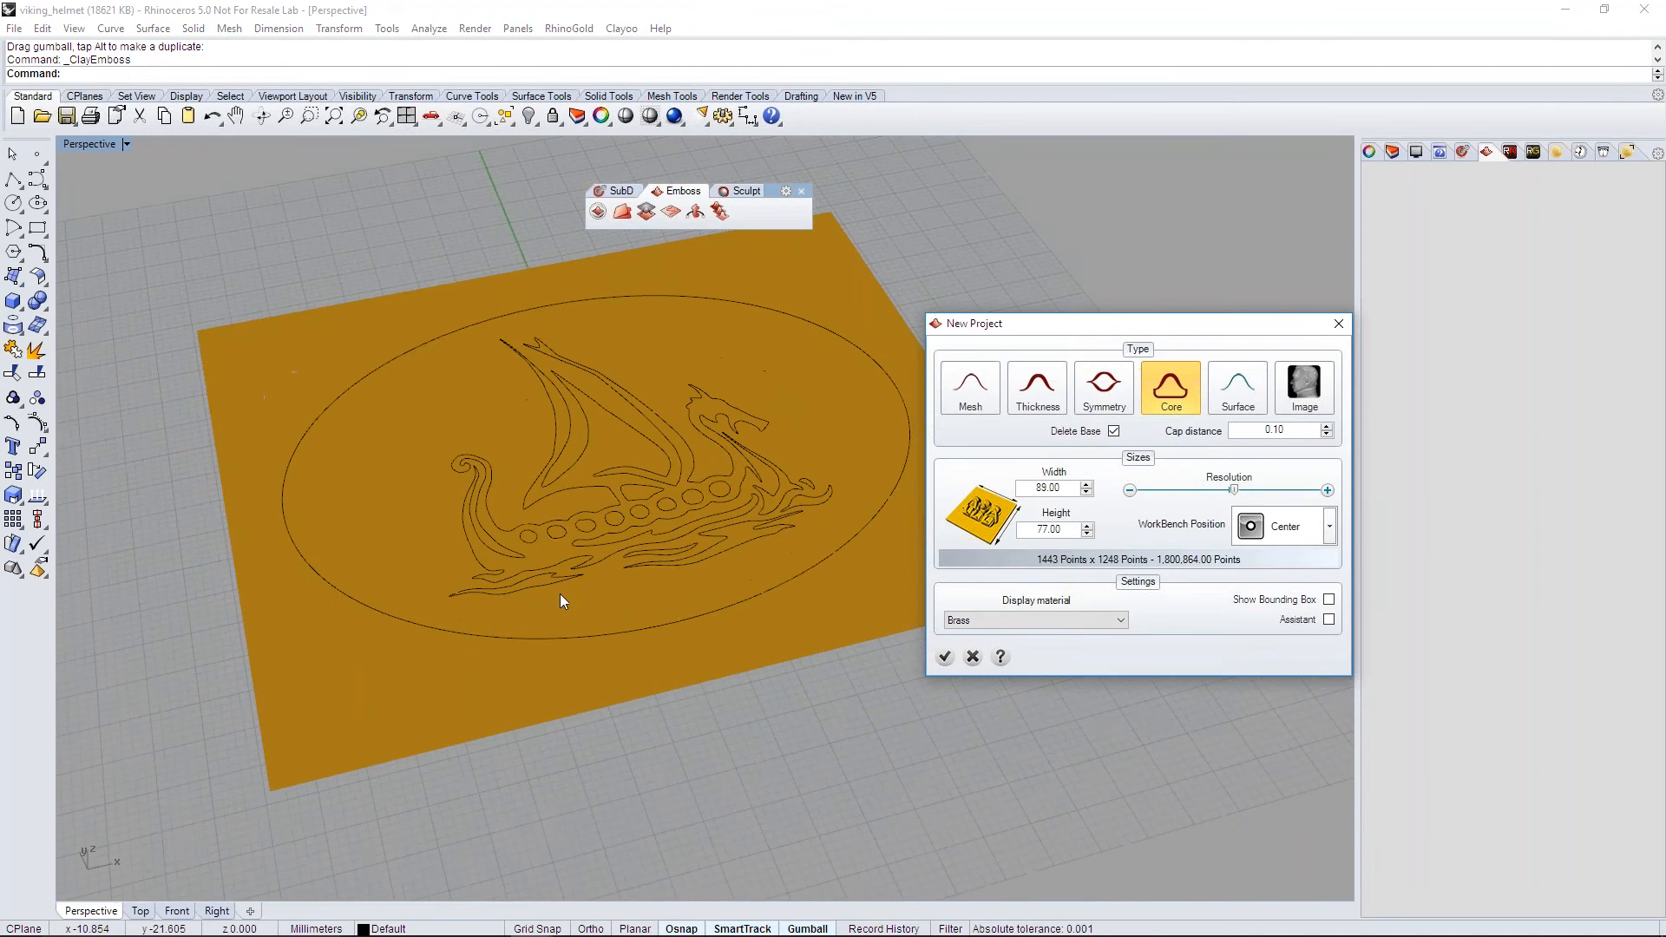
{"action": "scroll", "coordinate": [612, 569], "scroll_direction": "up", "scroll_amount": 2}
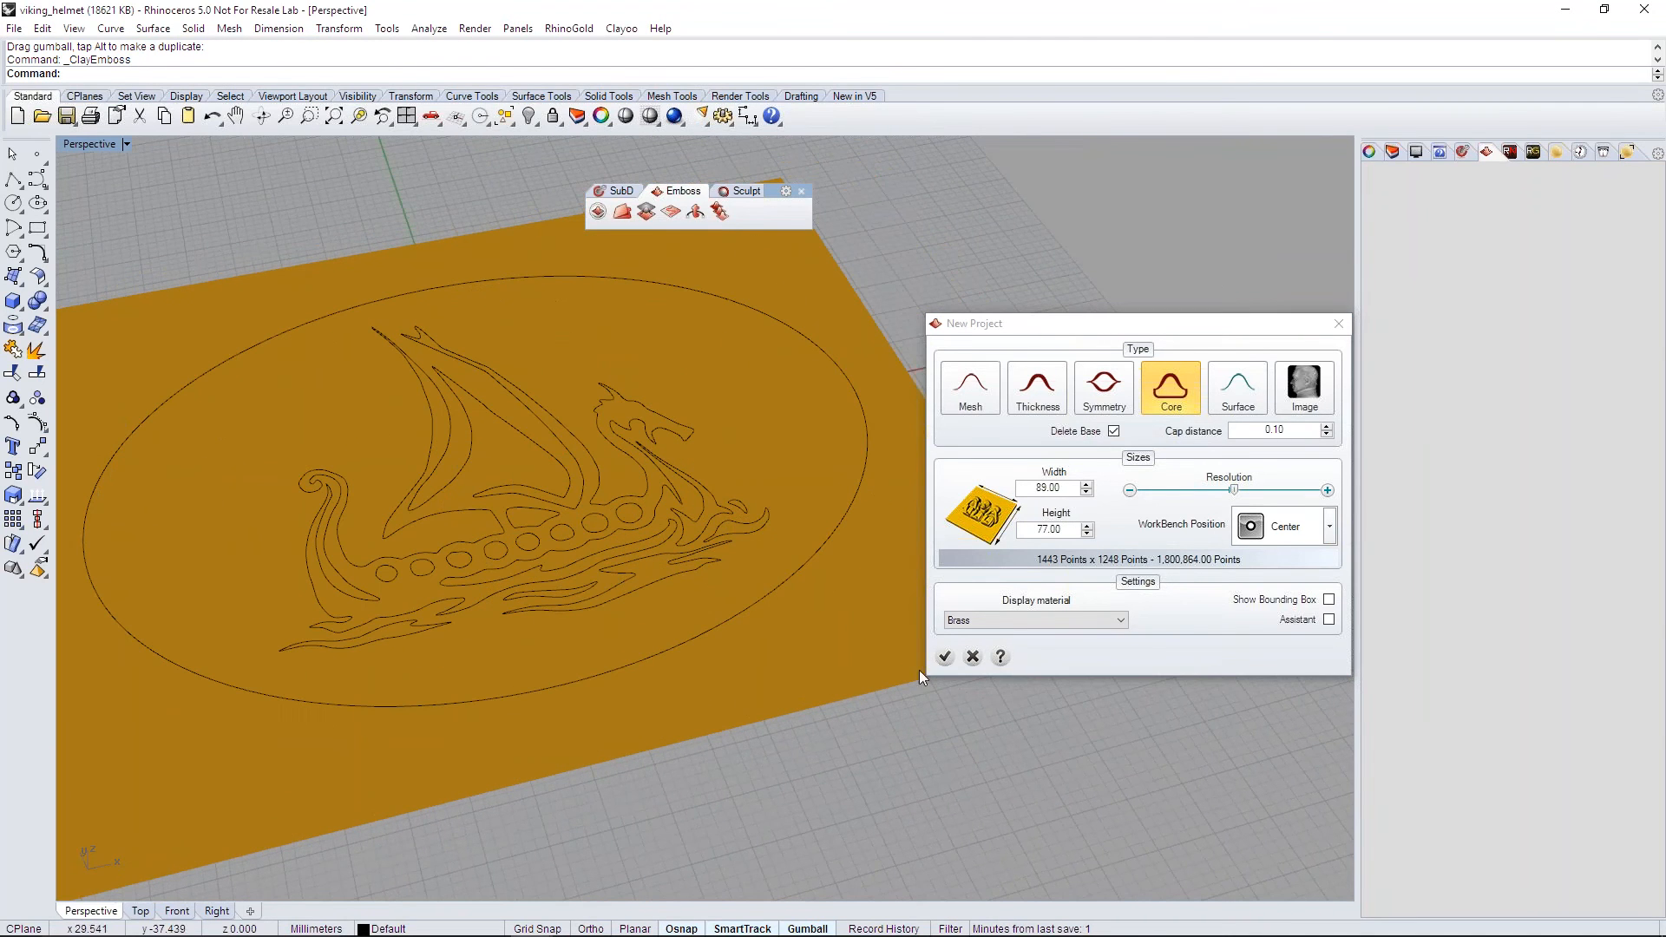
{"action": "left_click", "coordinate": [953, 661]}
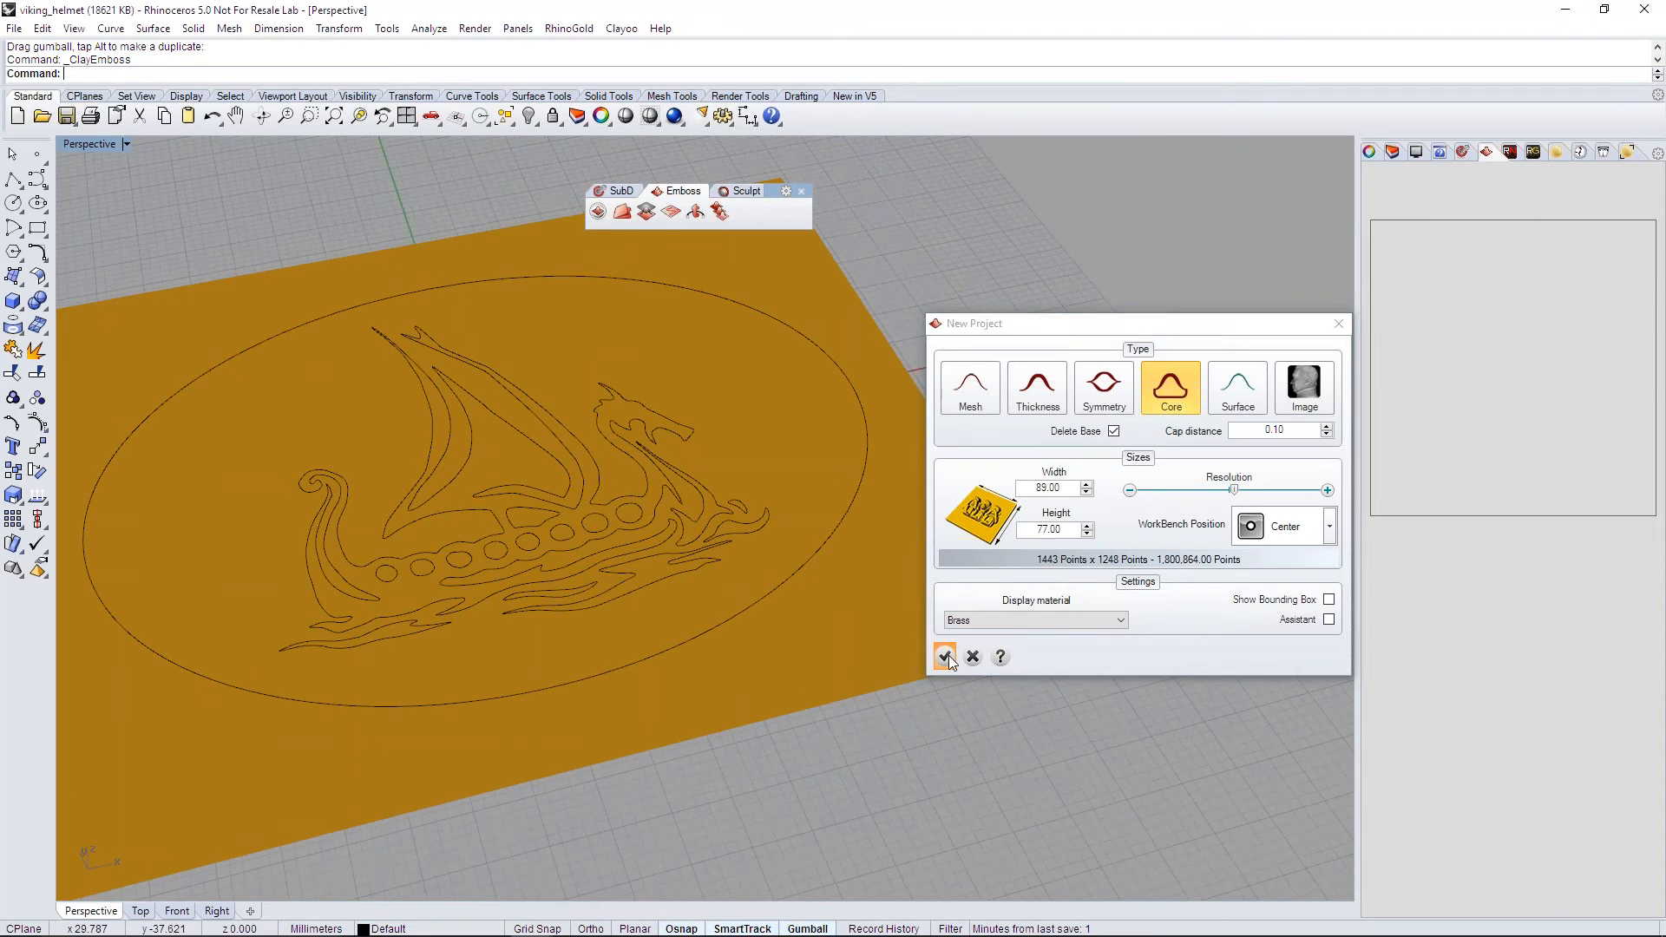
Step: Add an emboss region to the project and assign the outer ellipse as its curve
{"action": "right_click_drag", "start_coordinate": [866, 544], "coordinate": [1552, 389]}
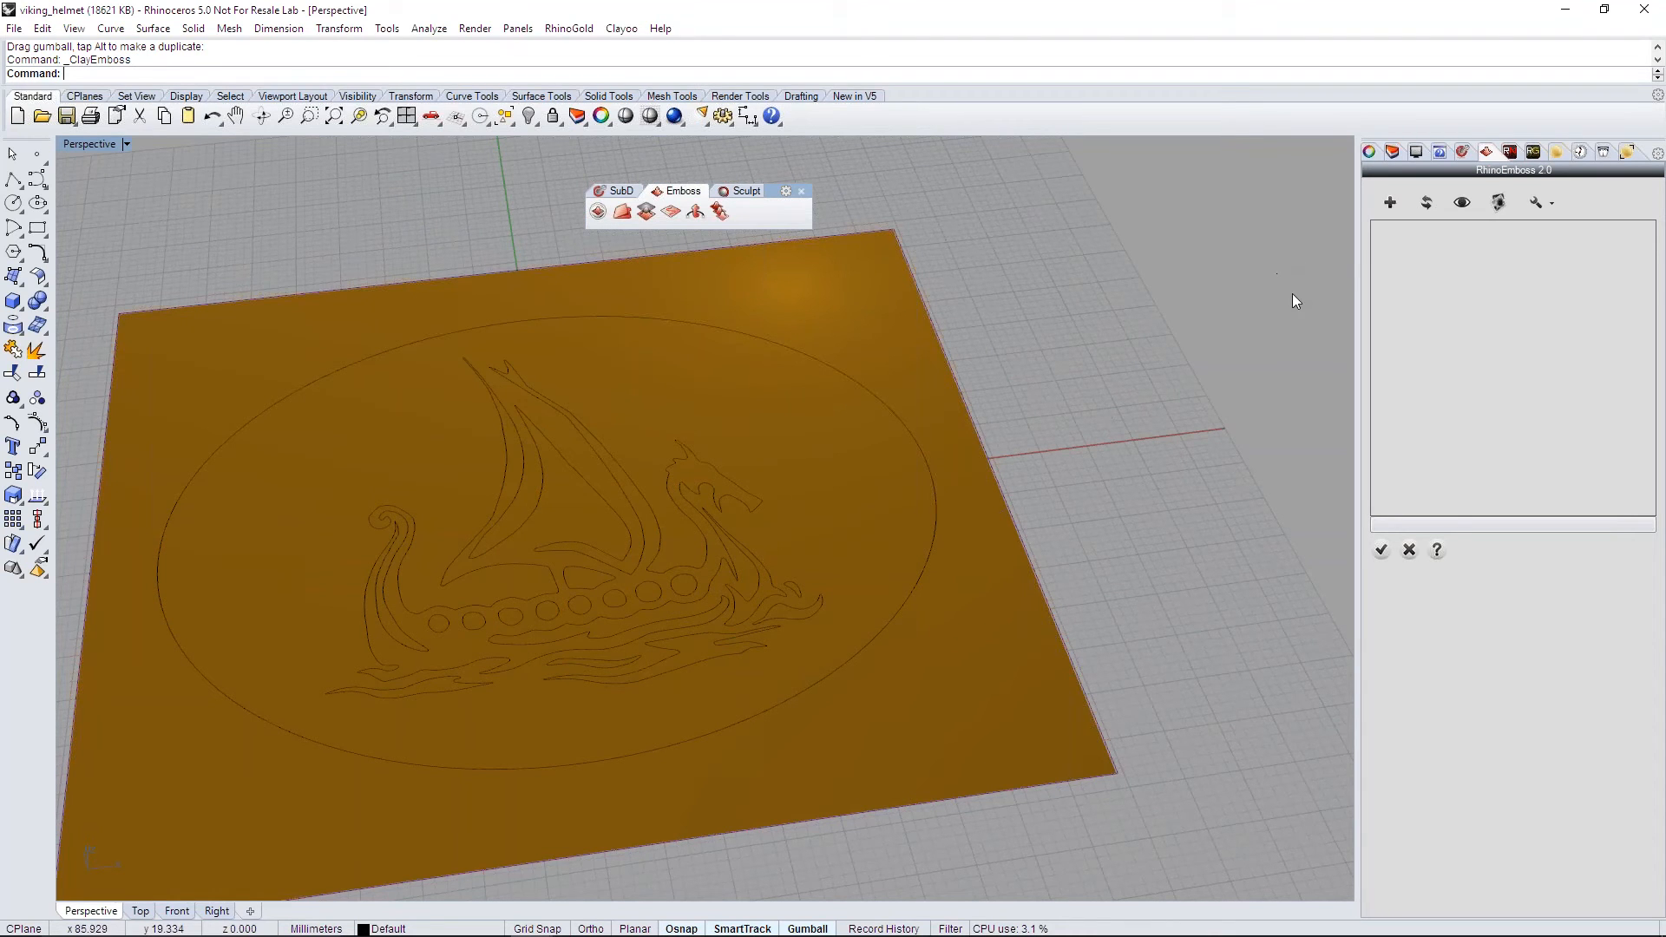
{"action": "left_click", "coordinate": [1388, 206]}
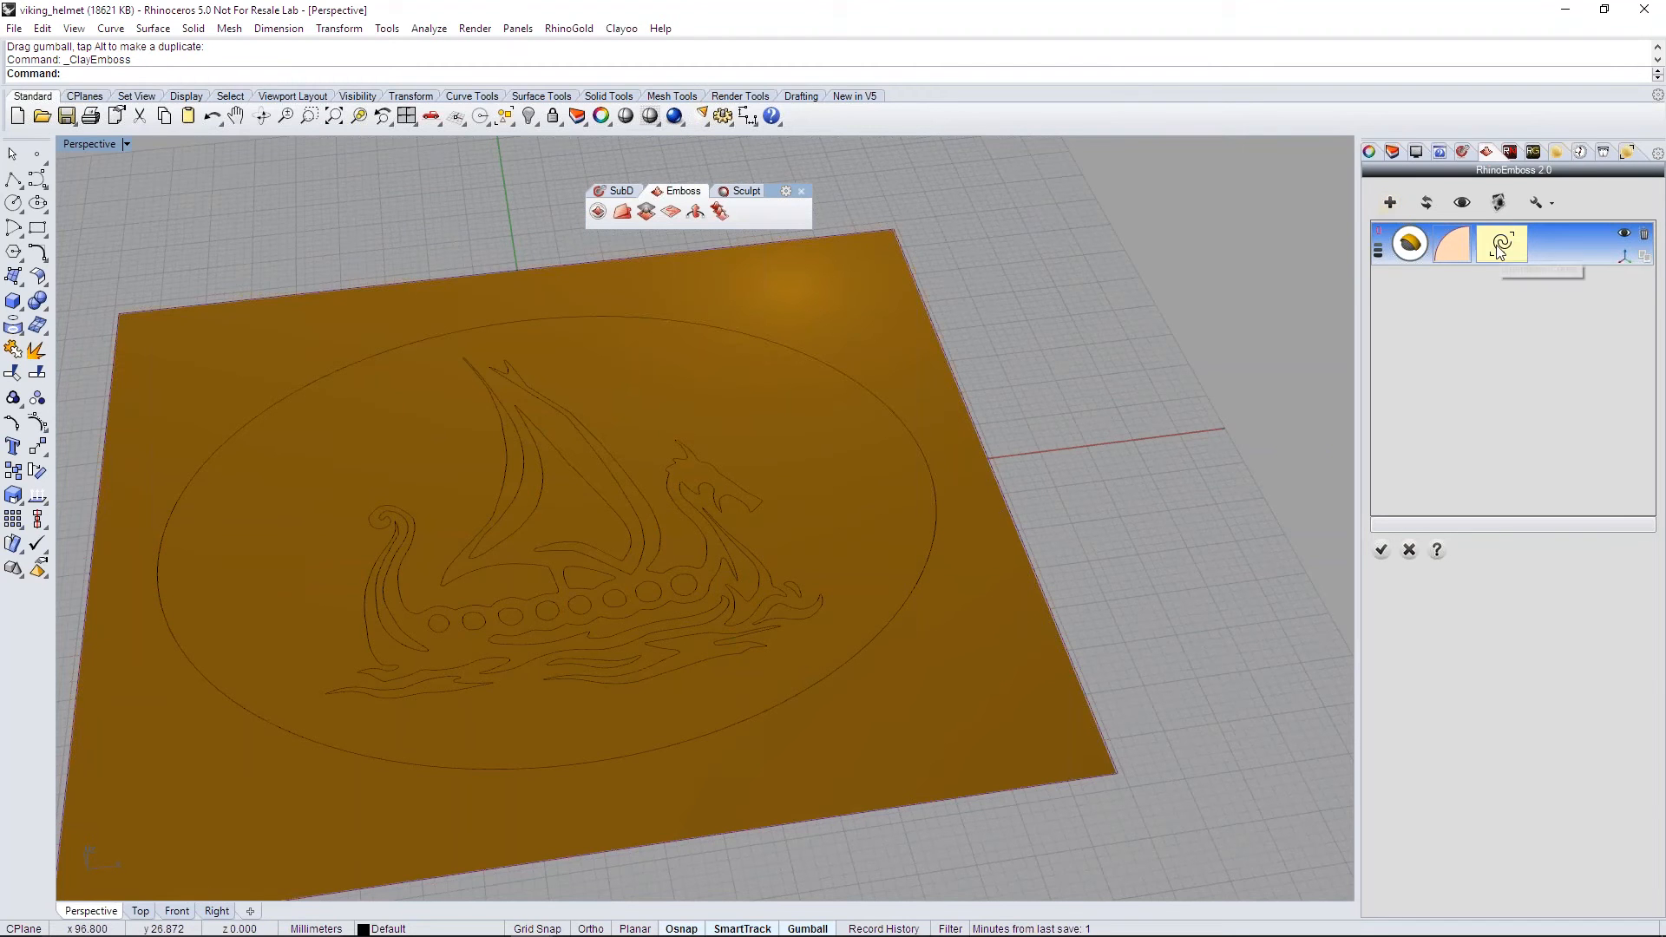
{"action": "left_click", "coordinate": [1450, 245]}
{"action": "left_click", "coordinate": [934, 479]}
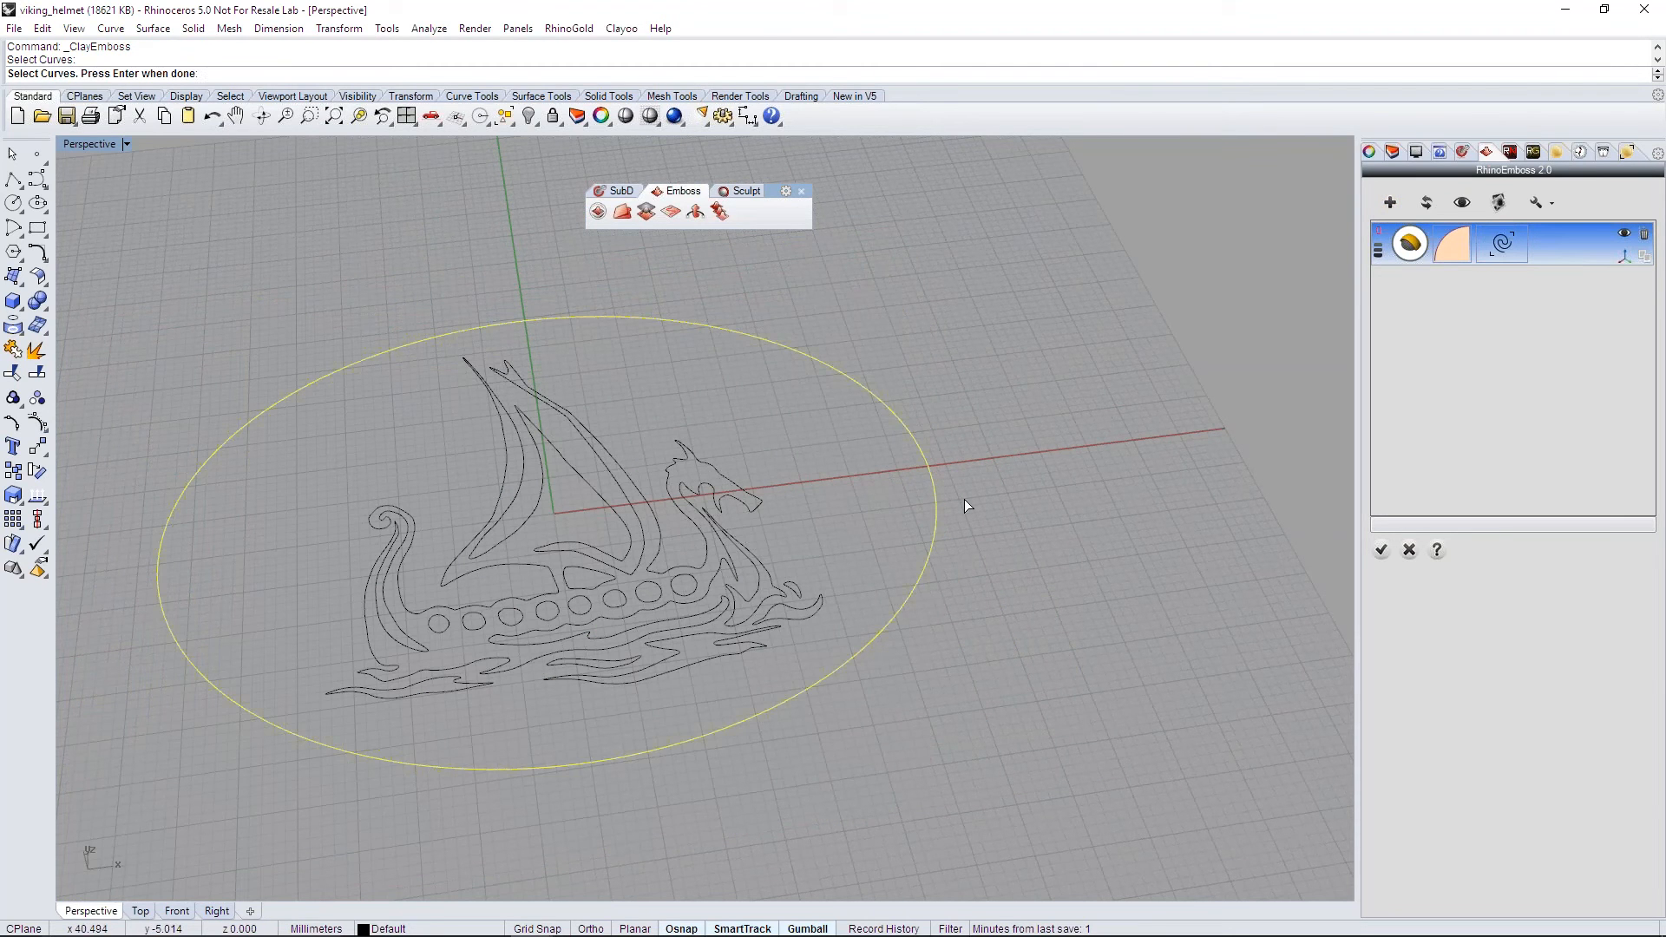
{"action": "key", "text": "Return"}
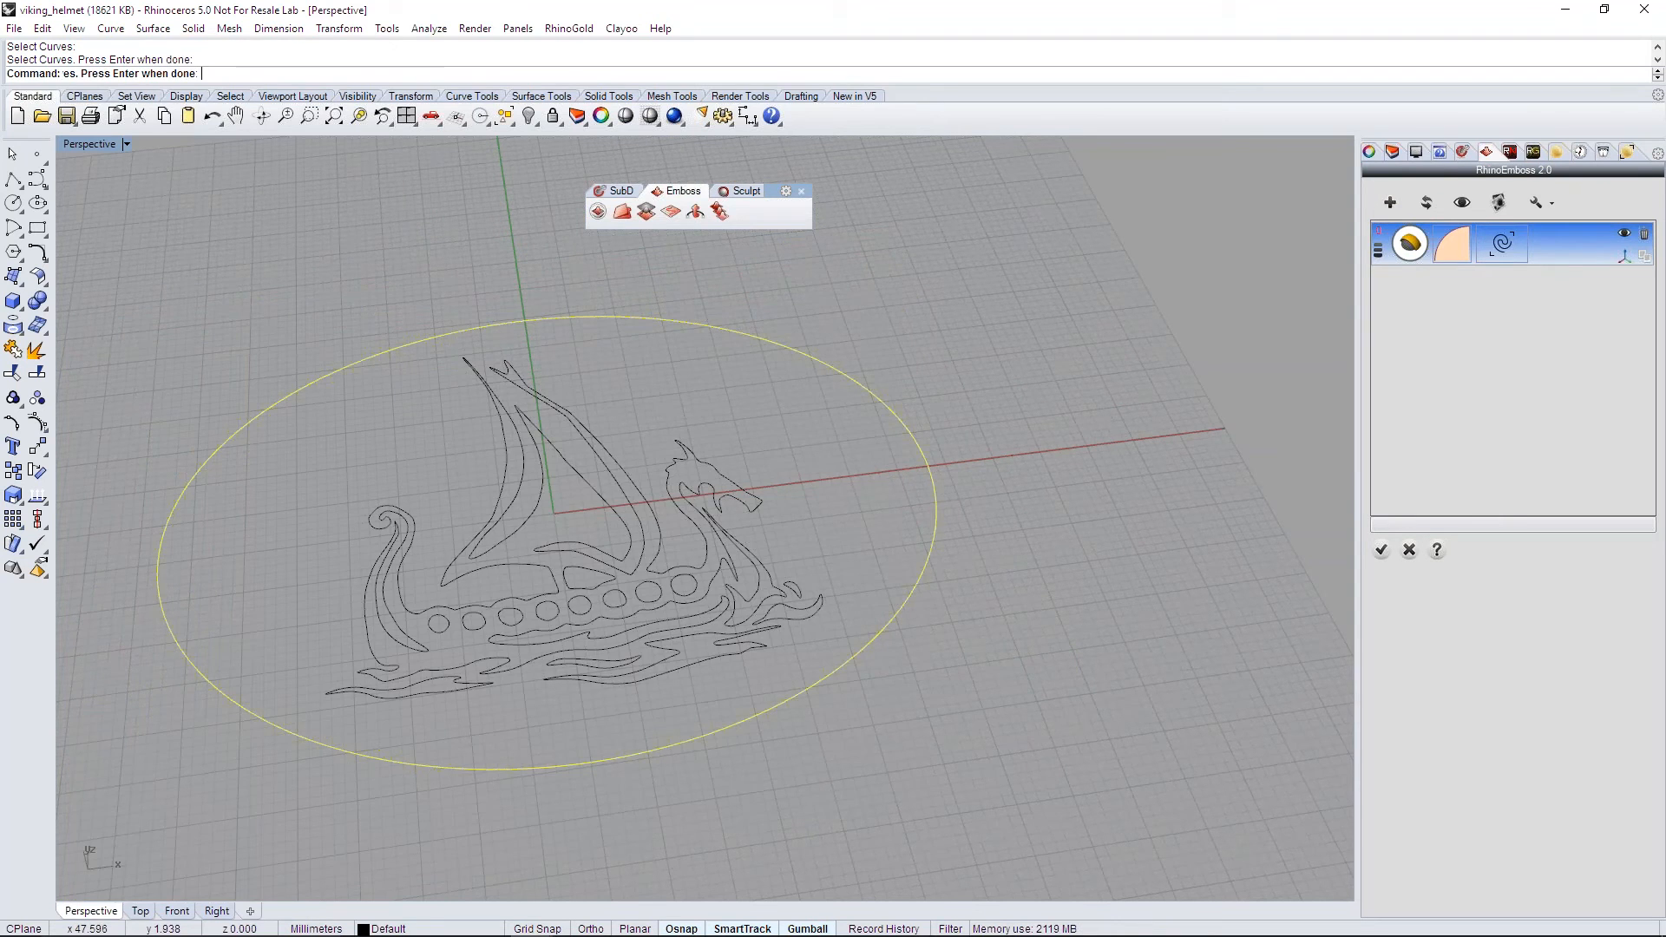
Step: Generate the elliptical relief mesh with the default rounded profile and inspect its edge
{"action": "right_click_drag", "start_coordinate": [445, 537], "coordinate": [569, 491], "text": "shift"}
{"action": "scroll", "coordinate": [289, 533], "scroll_direction": "up", "scroll_amount": 2}
{"action": "right_click_drag", "start_coordinate": [288, 533], "coordinate": [283, 444]}
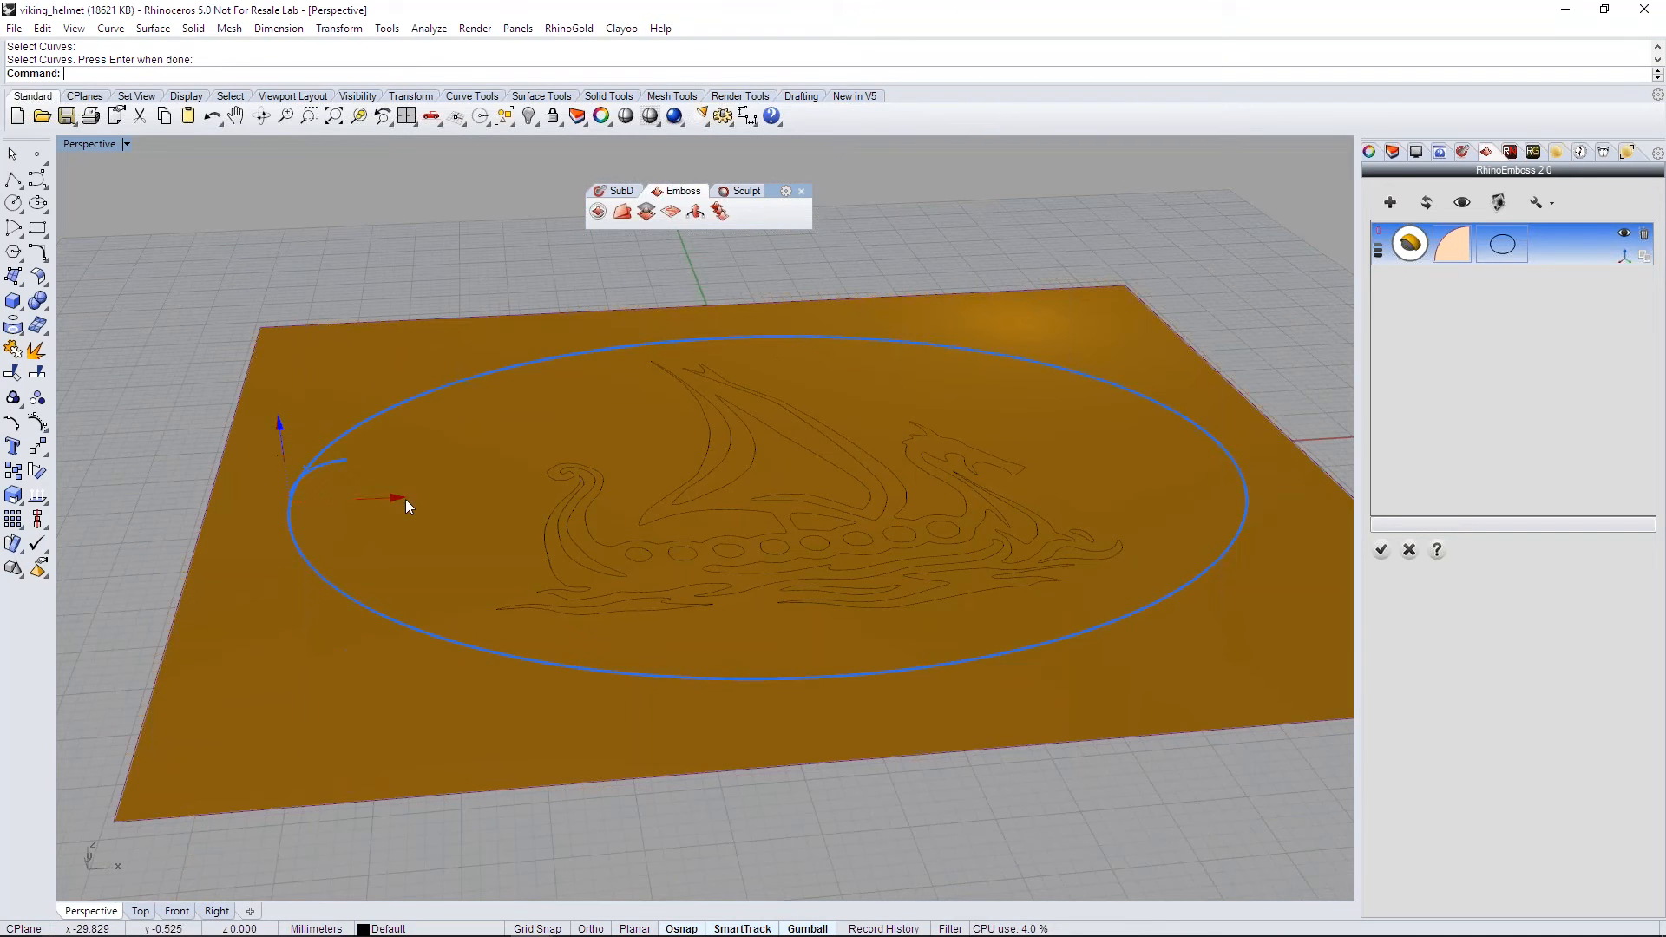
{"action": "right_click_drag", "start_coordinate": [591, 557], "coordinate": [640, 576]}
{"action": "left_click", "coordinate": [1427, 203]}
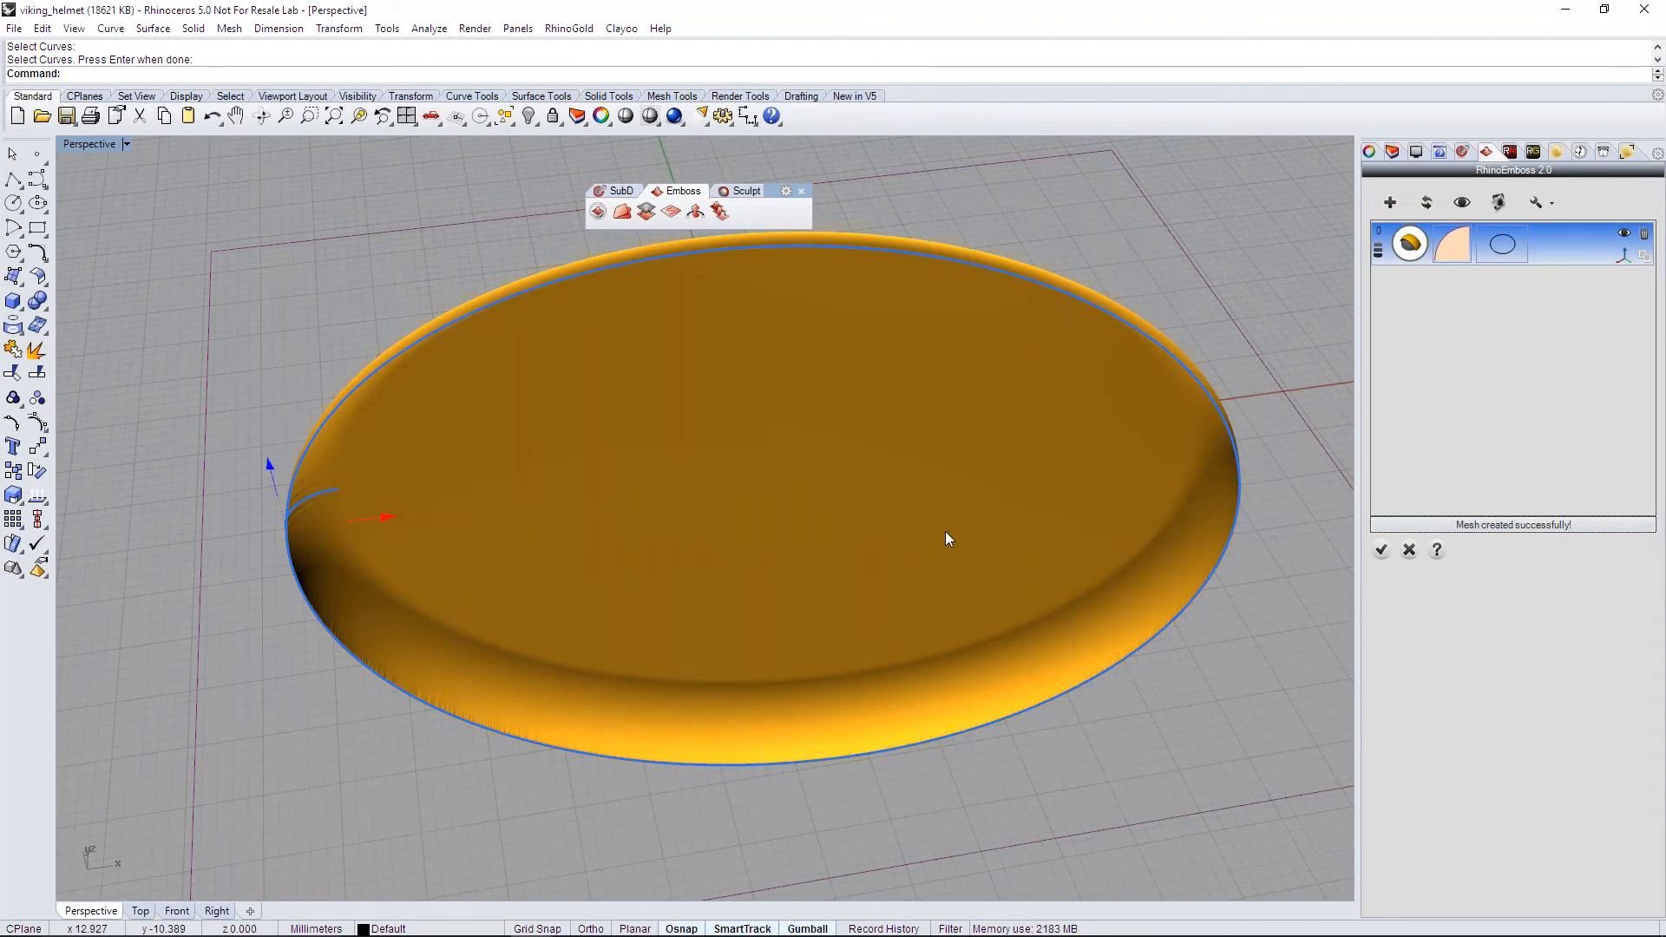
{"action": "right_click_drag", "start_coordinate": [867, 602], "coordinate": [300, 528]}
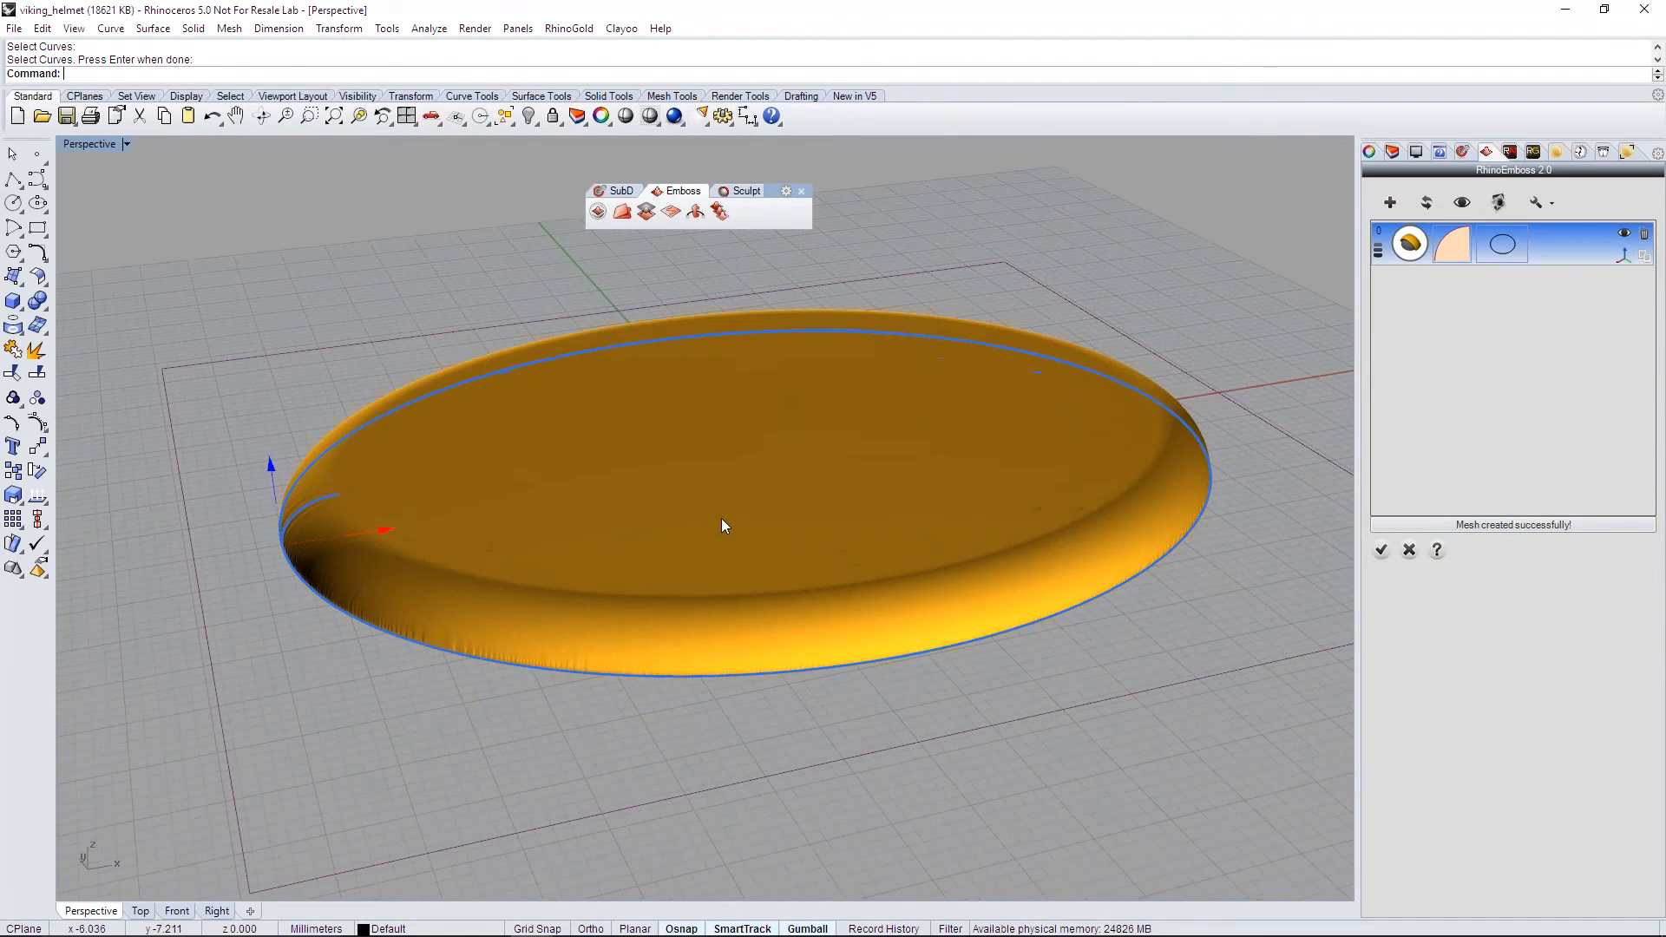
Step: Change the ellipse region's edge profile to the double-stepped Profile 017
{"action": "left_click", "coordinate": [1464, 254]}
{"action": "left_click", "coordinate": [1446, 309]}
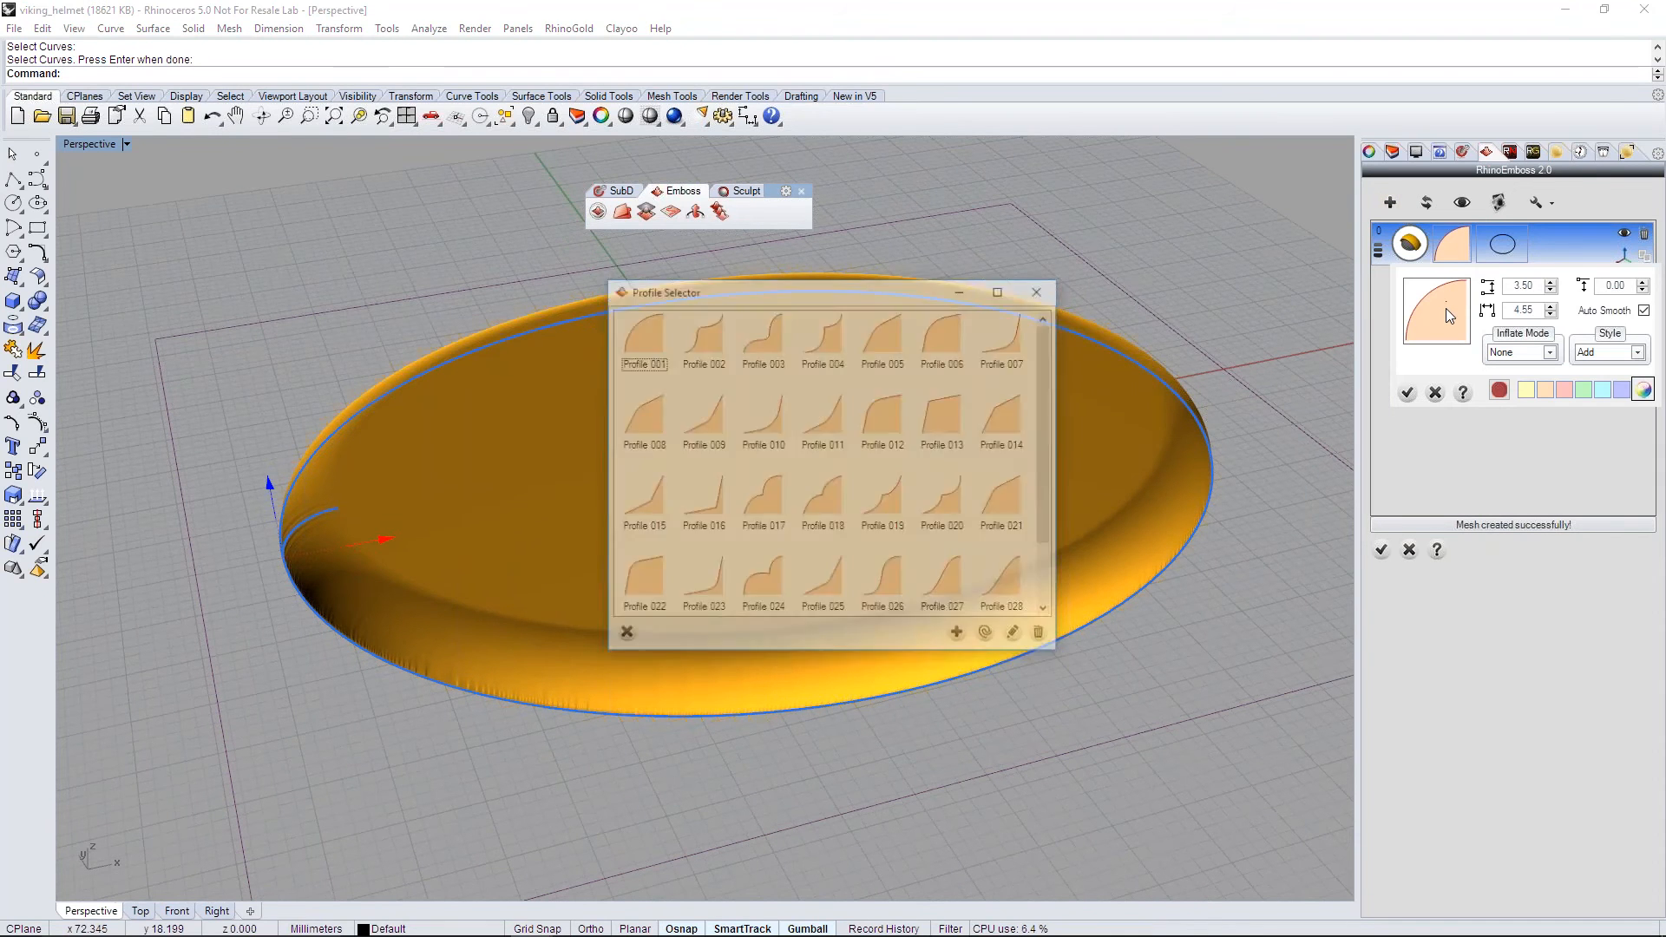
{"action": "left_click", "coordinate": [769, 502]}
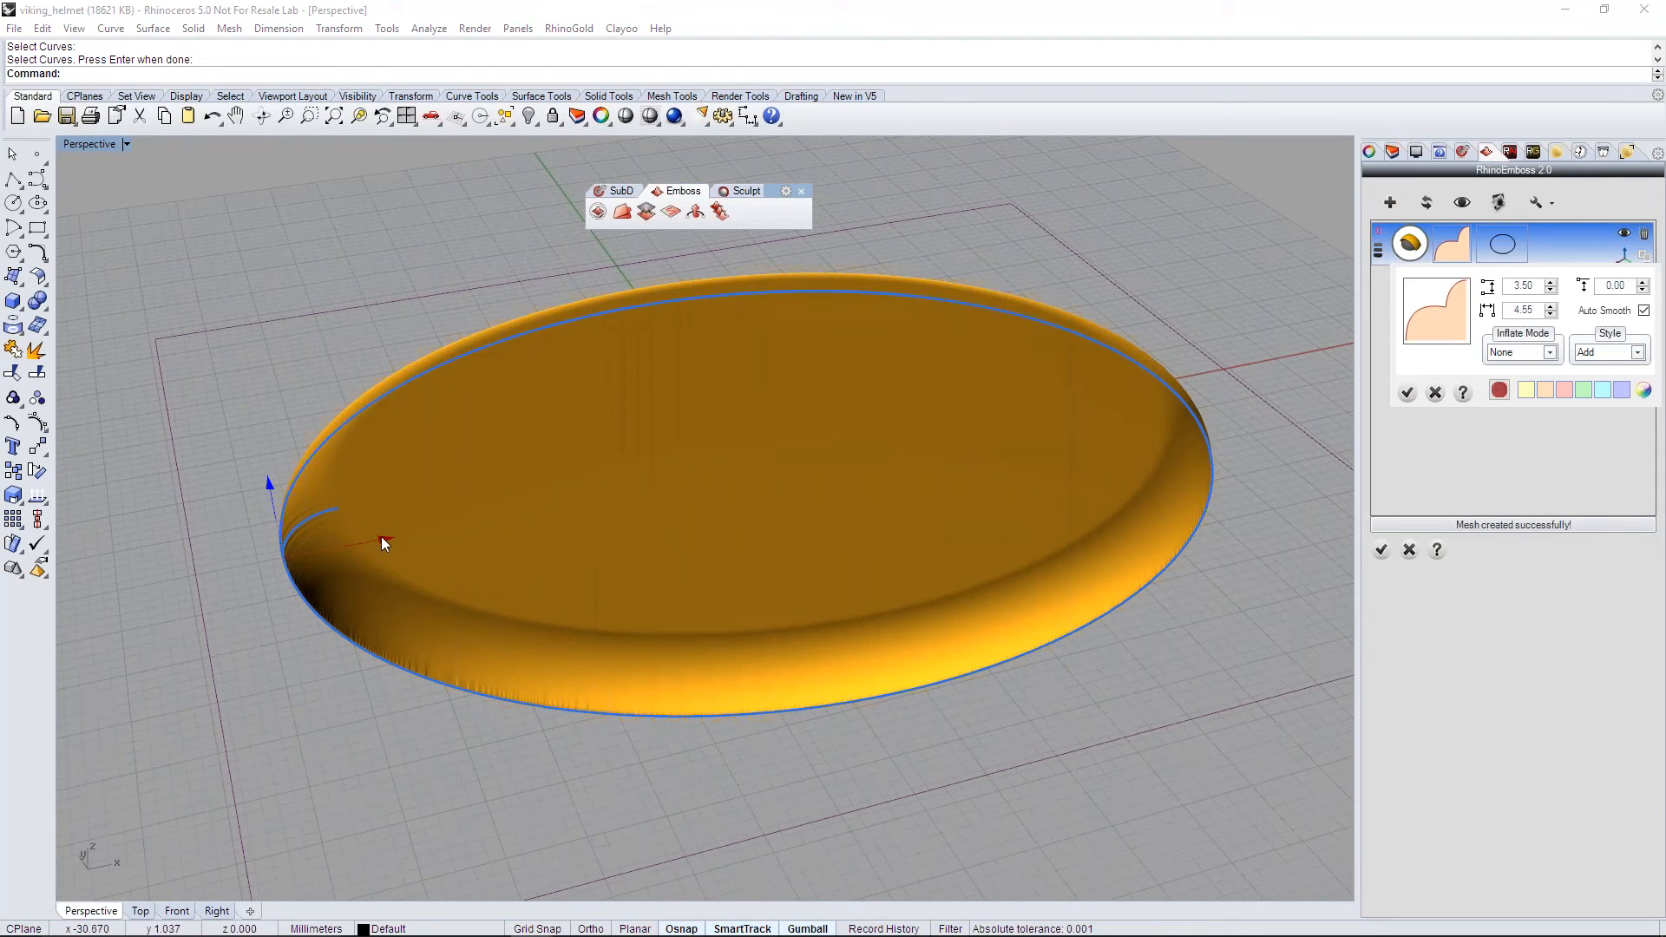
Step: Make the ellipse's edge profile slightly taller and narrower, and rebuild the relief mesh
{"action": "left_click_drag", "start_coordinate": [272, 481], "coordinate": [266, 469]}
{"action": "left_click_drag", "start_coordinate": [387, 536], "coordinate": [369, 539]}
{"action": "right_click_drag", "start_coordinate": [491, 544], "coordinate": [498, 568]}
{"action": "left_click", "coordinate": [1427, 202]}
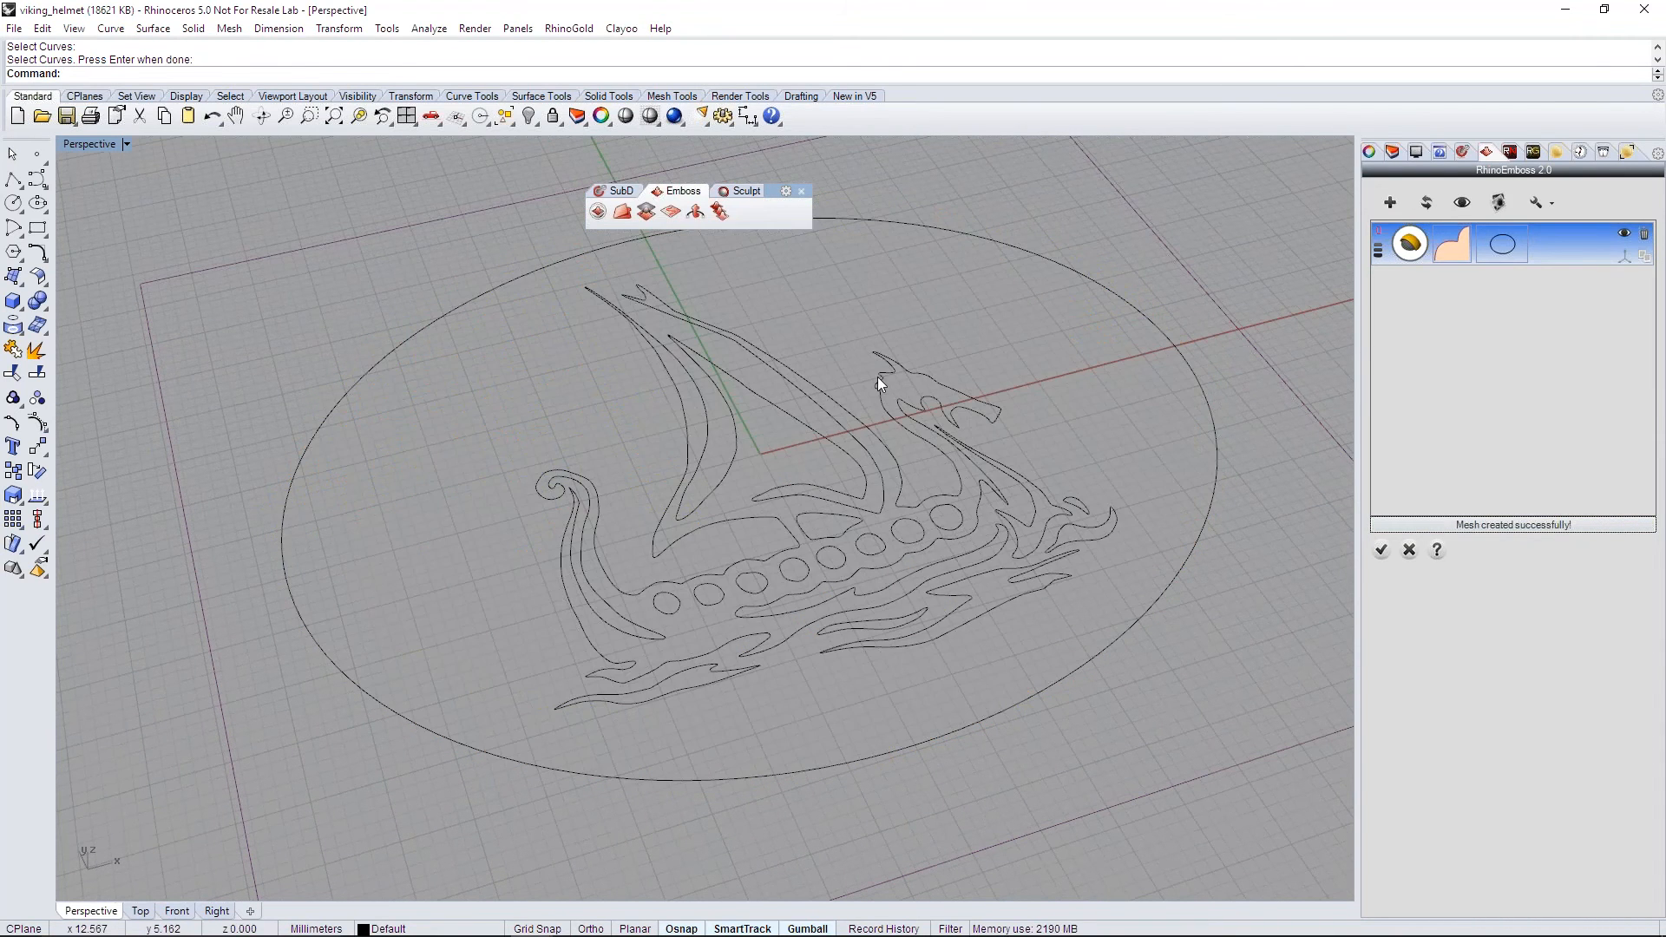
Step: Add a second emboss region and assign all the viking ship curves to it
{"action": "right_click_drag", "start_coordinate": [815, 573], "coordinate": [876, 512]}
{"action": "left_click", "coordinate": [1391, 202]}
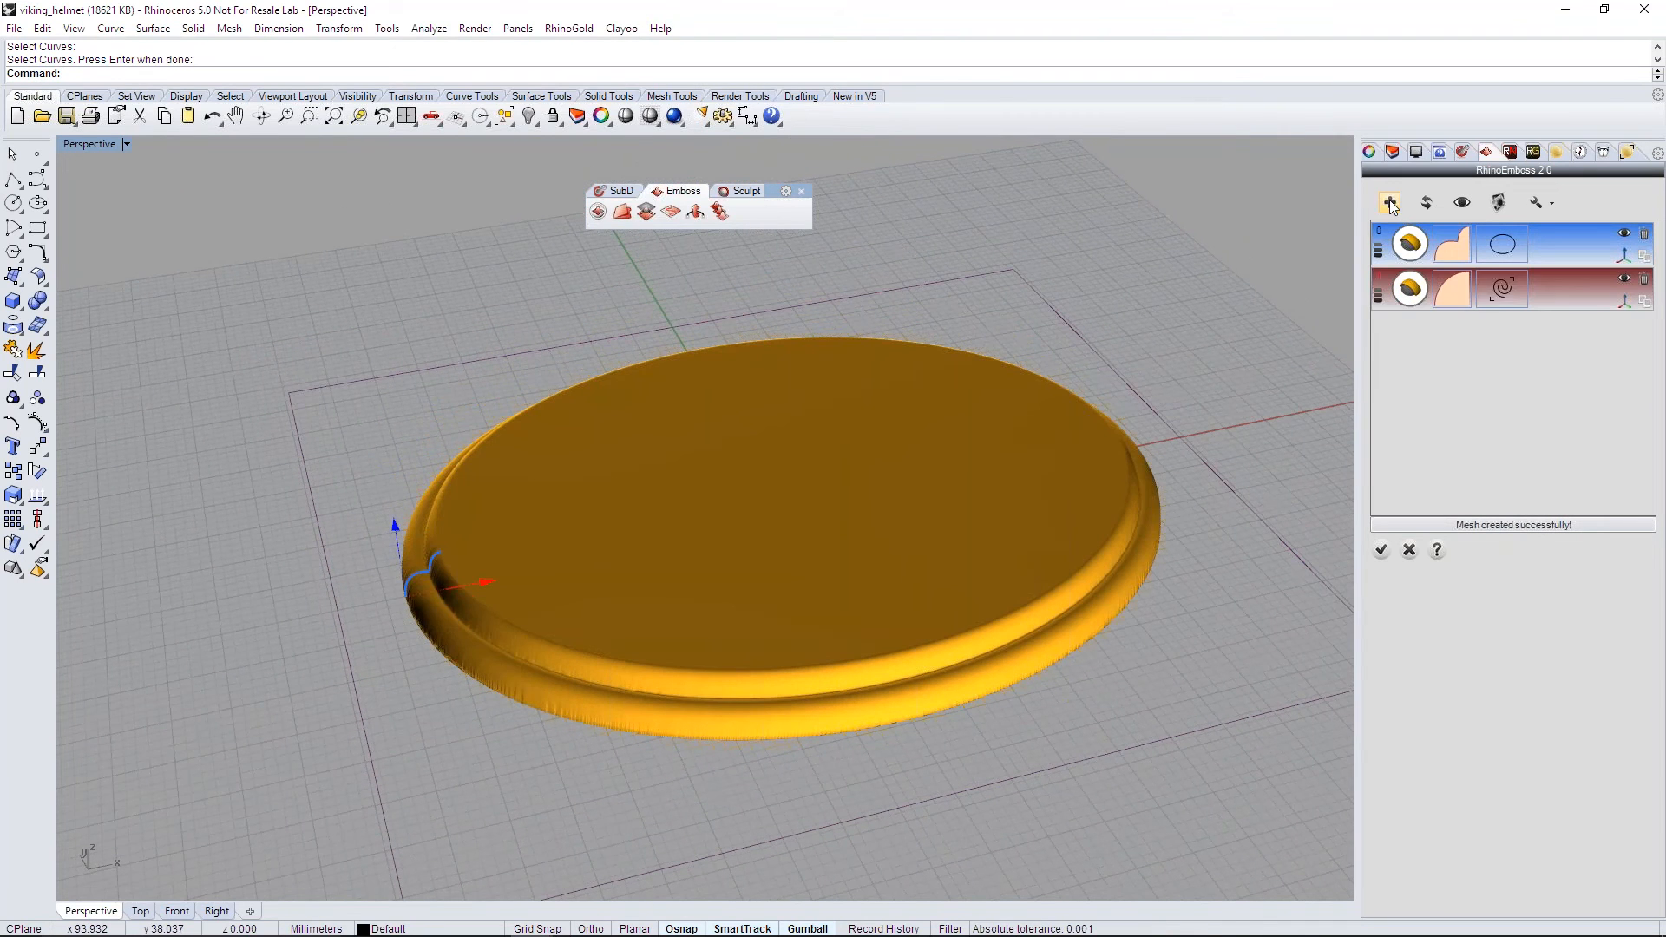
{"action": "left_click", "coordinate": [1504, 297]}
{"action": "left_click_drag", "start_coordinate": [566, 339], "coordinate": [1102, 731]}
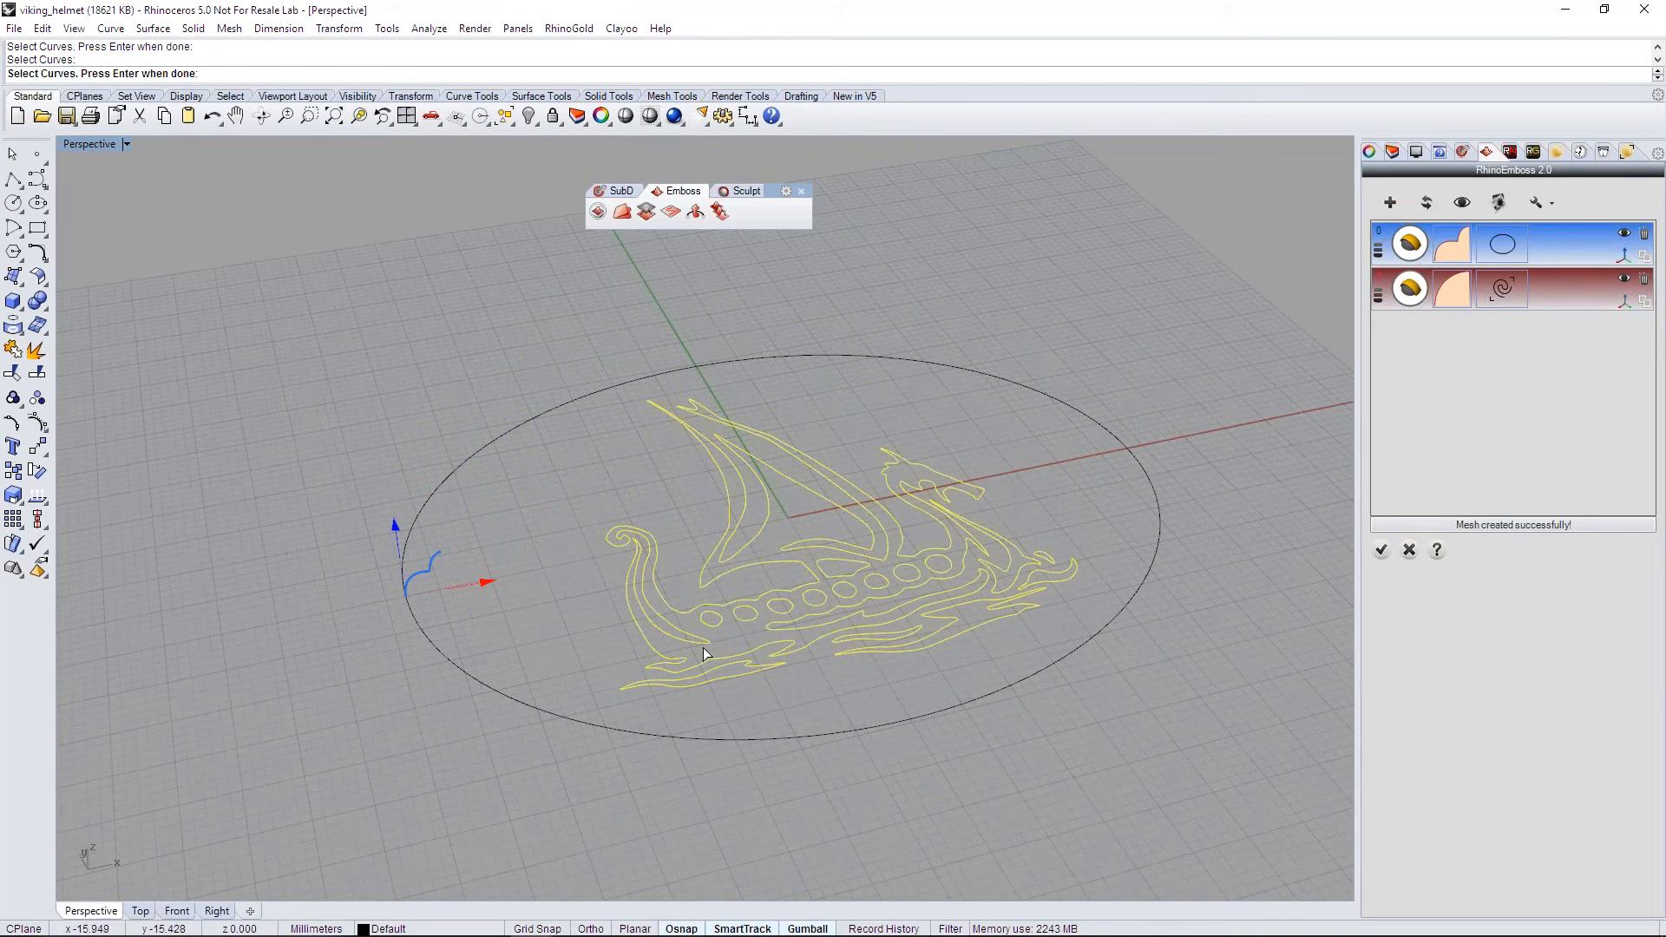
{"action": "key", "text": "Return"}
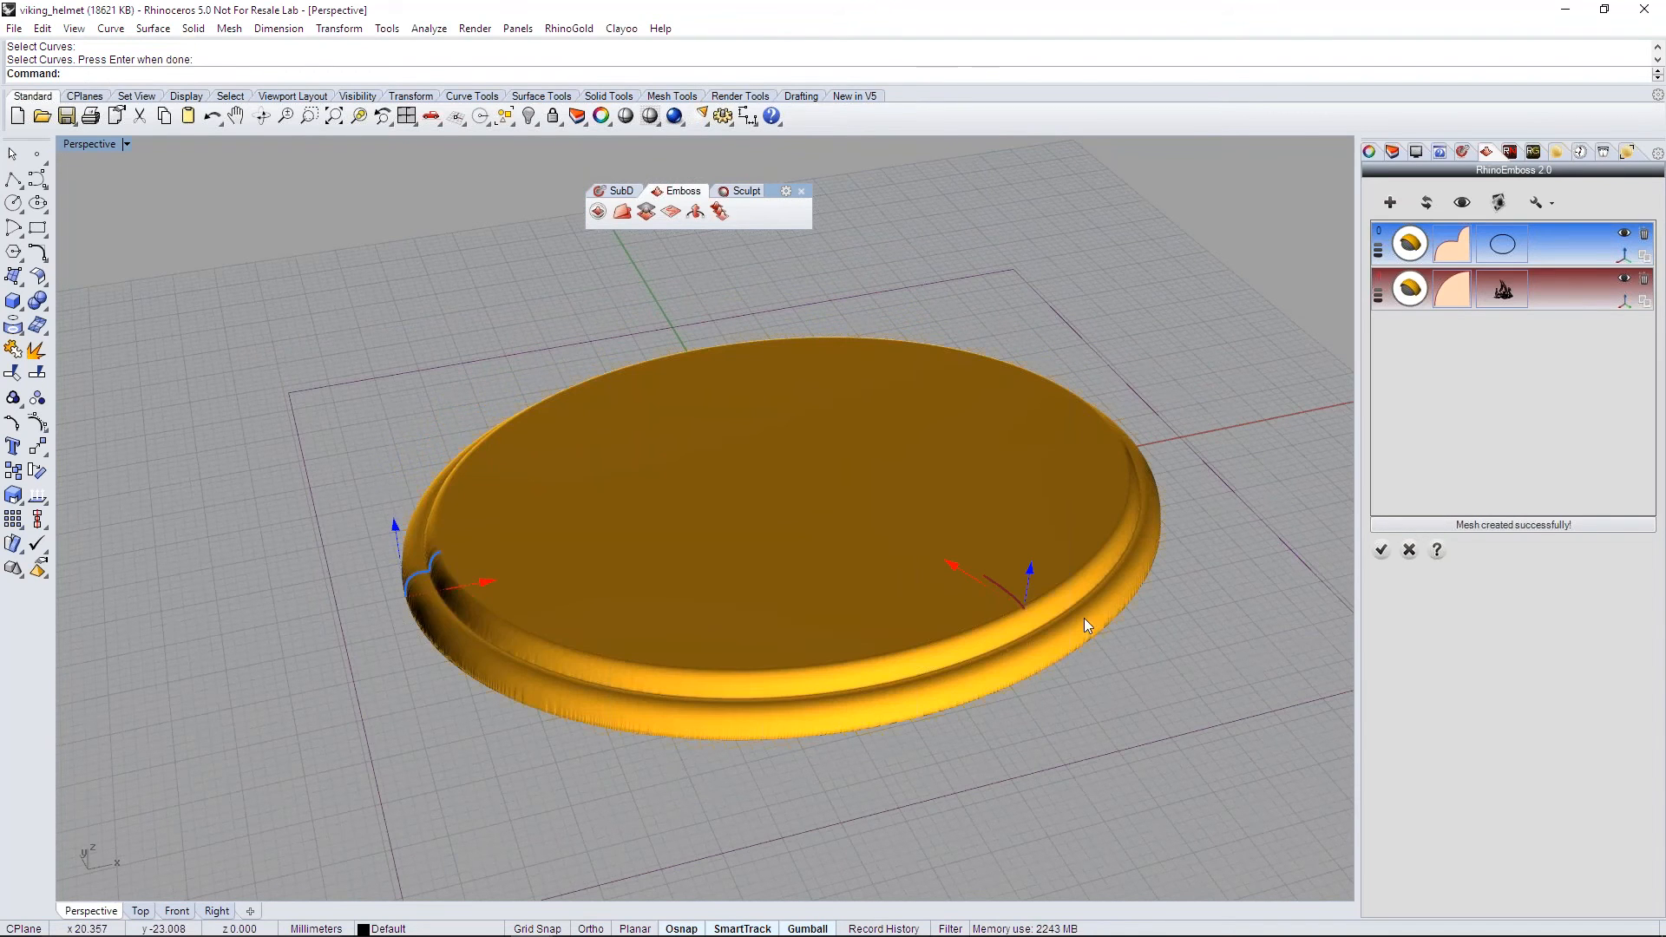
Step: Rebuild the relief mesh with the ship region and inspect the embossed ship on the elliptical base
{"action": "scroll", "coordinate": [1039, 632], "scroll_direction": "up", "scroll_amount": 2}
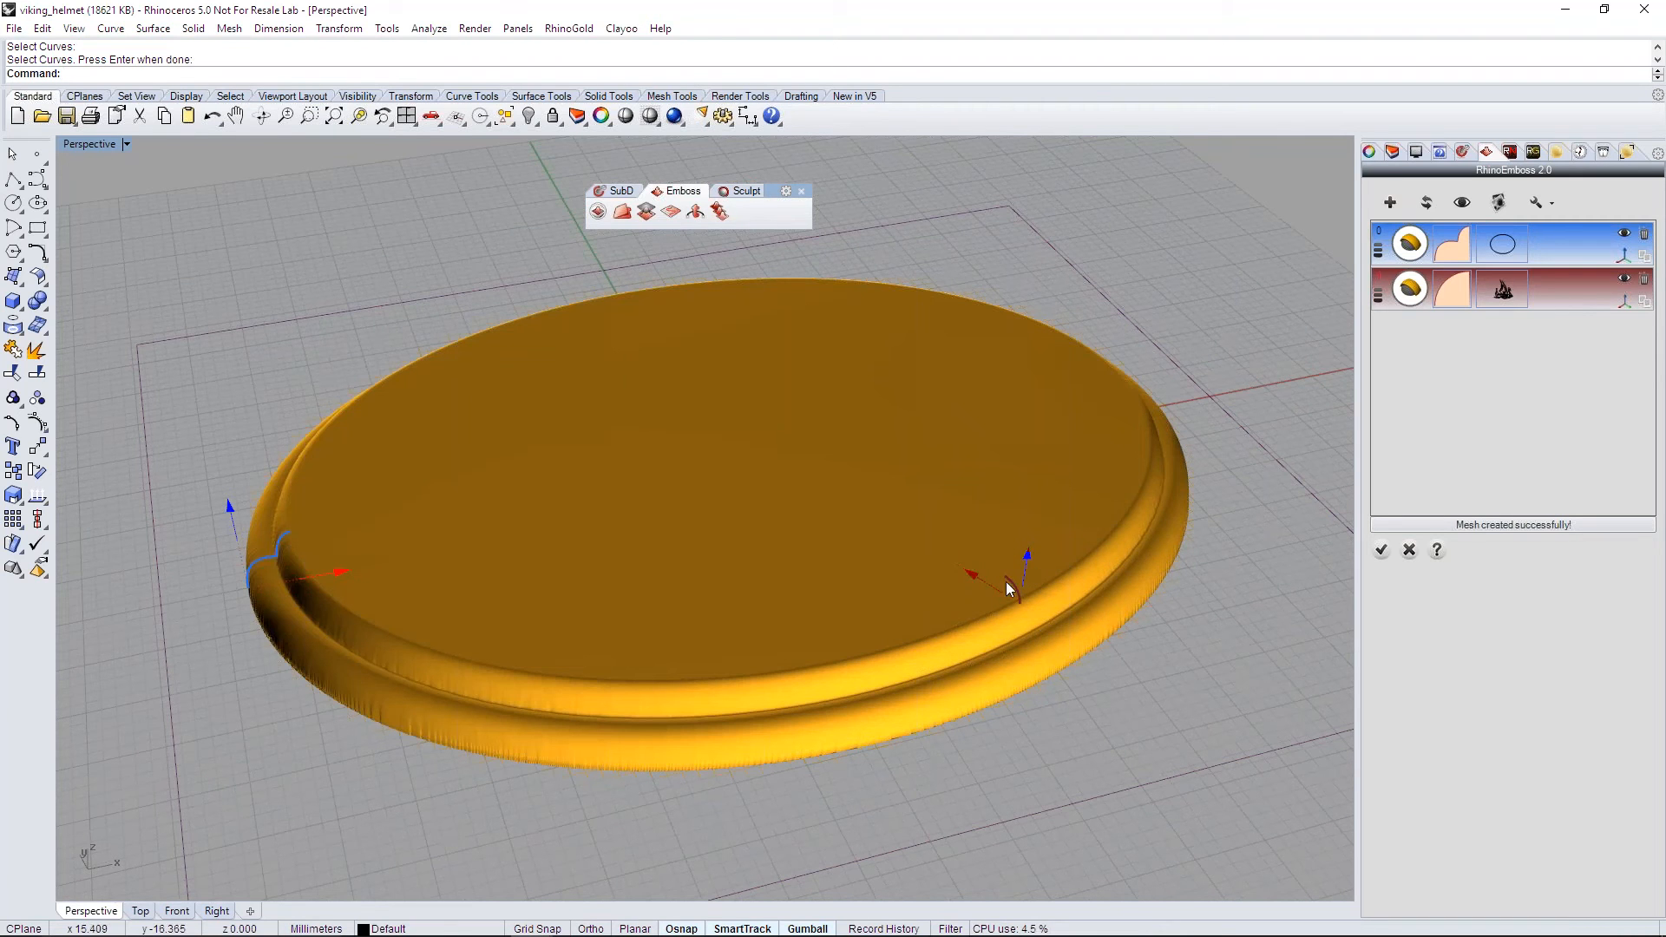
{"action": "right_click_drag", "start_coordinate": [1035, 596], "coordinate": [1059, 580]}
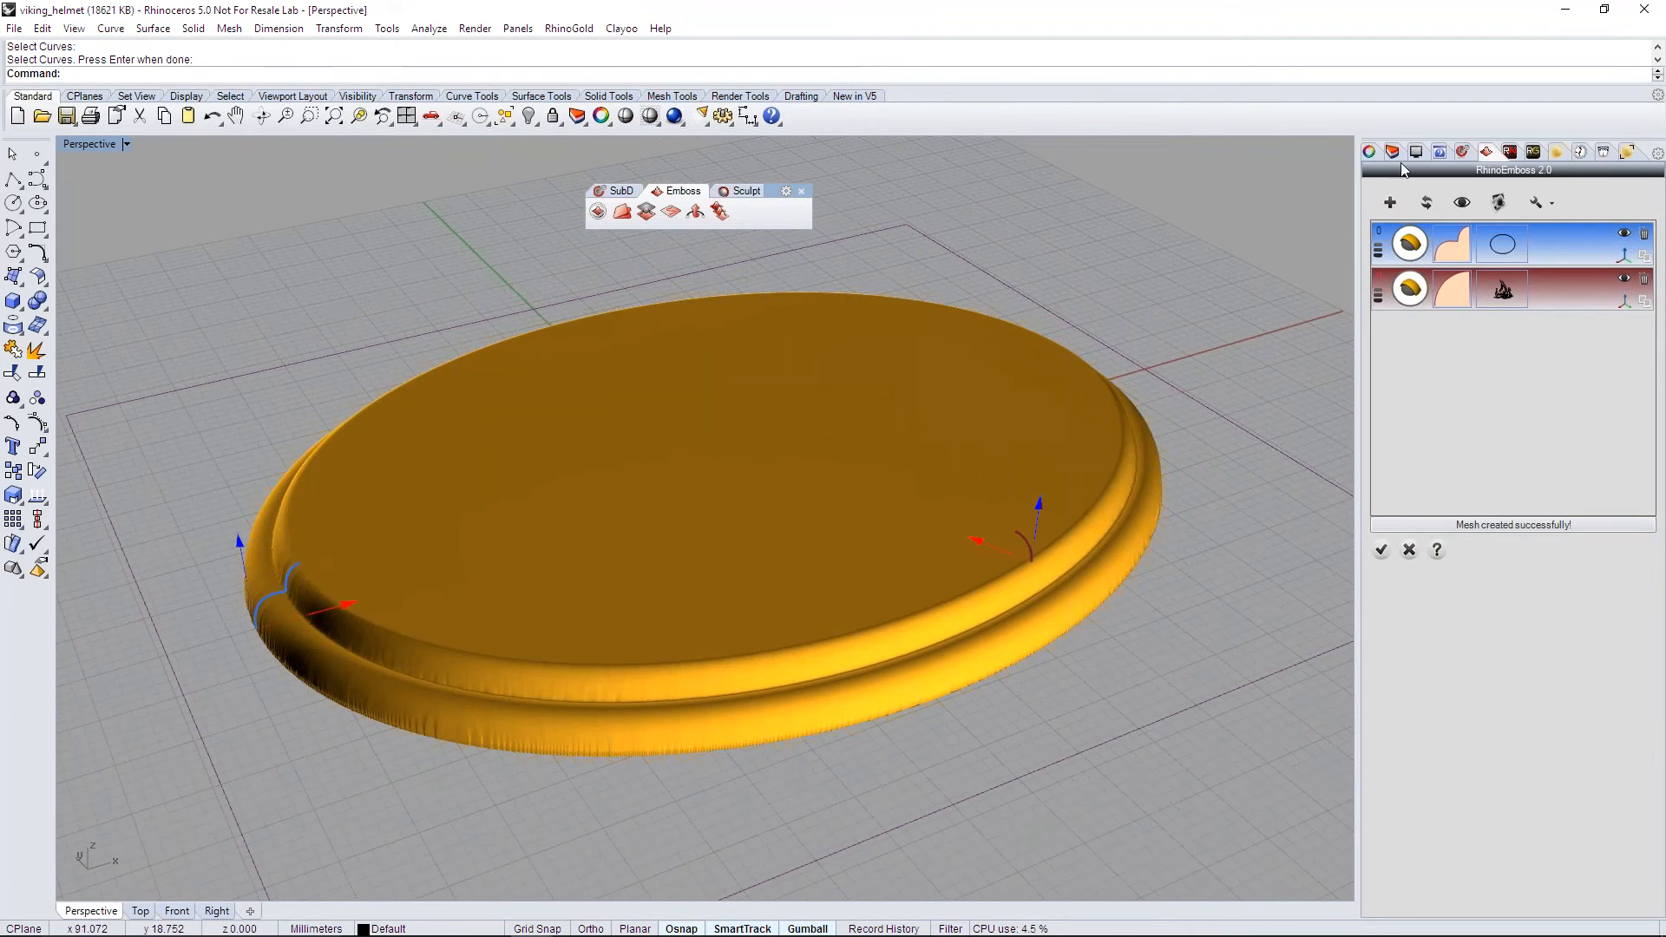
{"action": "left_click", "coordinate": [1427, 202]}
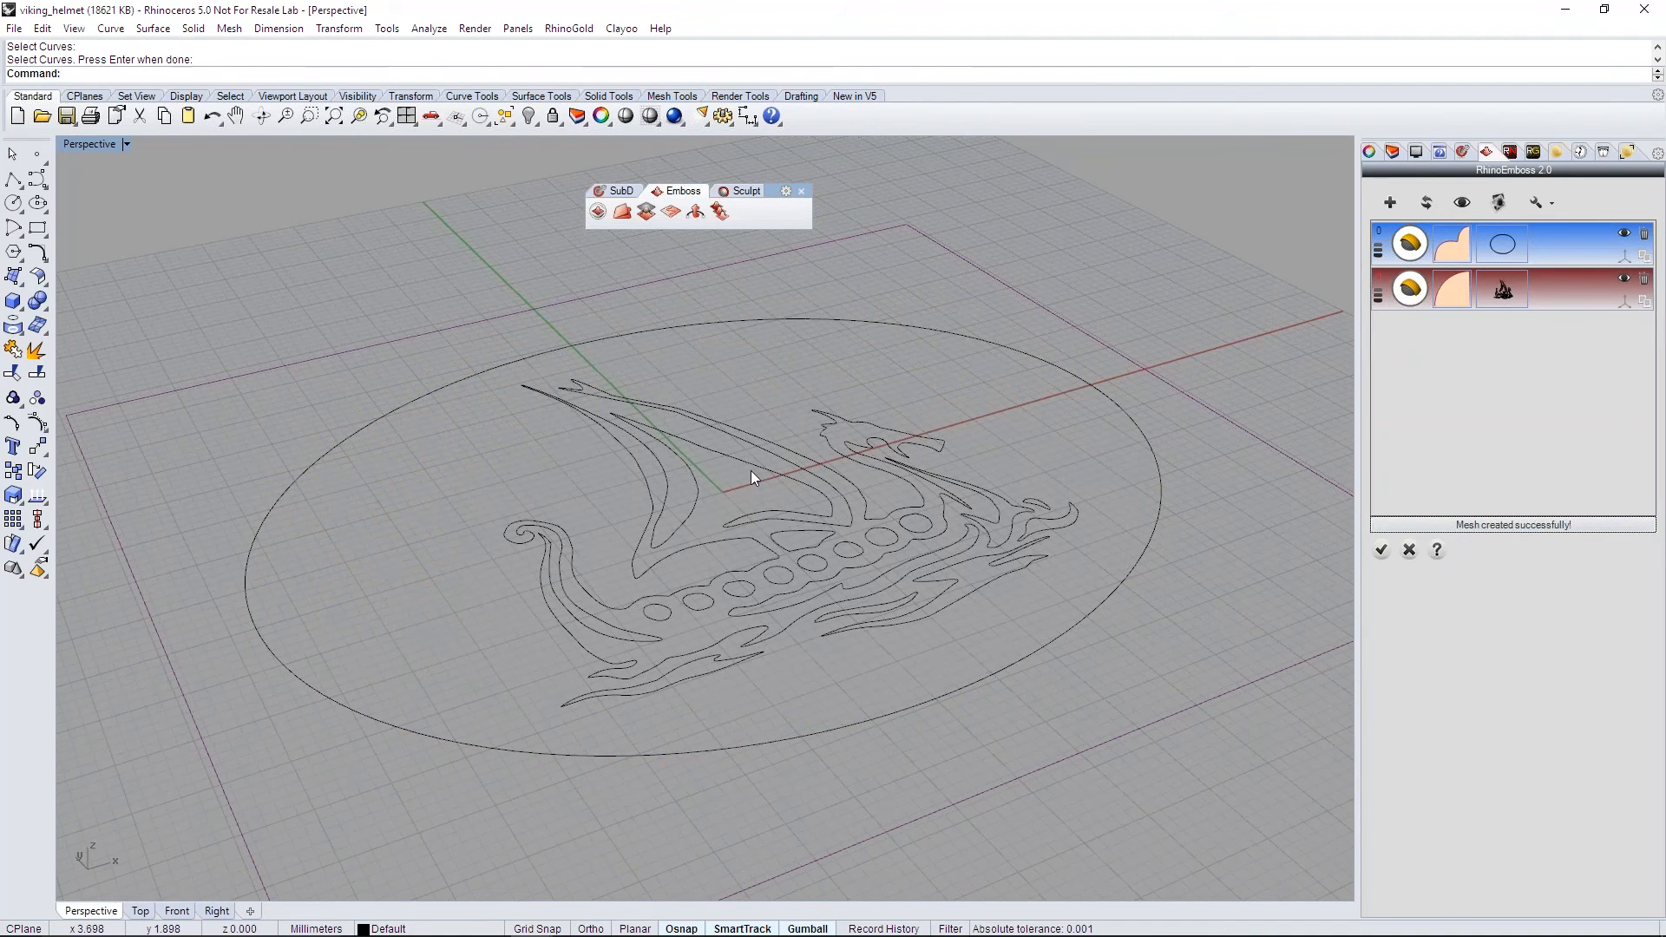
{"action": "right_click_drag", "start_coordinate": [954, 424], "coordinate": [772, 473]}
{"action": "scroll", "coordinate": [897, 462], "scroll_direction": "down", "scroll_amount": 2}
{"action": "scroll", "coordinate": [876, 516], "scroll_direction": "up", "scroll_amount": 2}
{"action": "scroll", "coordinate": [748, 448], "scroll_direction": "down", "scroll_amount": 4}
{"action": "scroll", "coordinate": [882, 460], "scroll_direction": "up", "scroll_amount": 3}
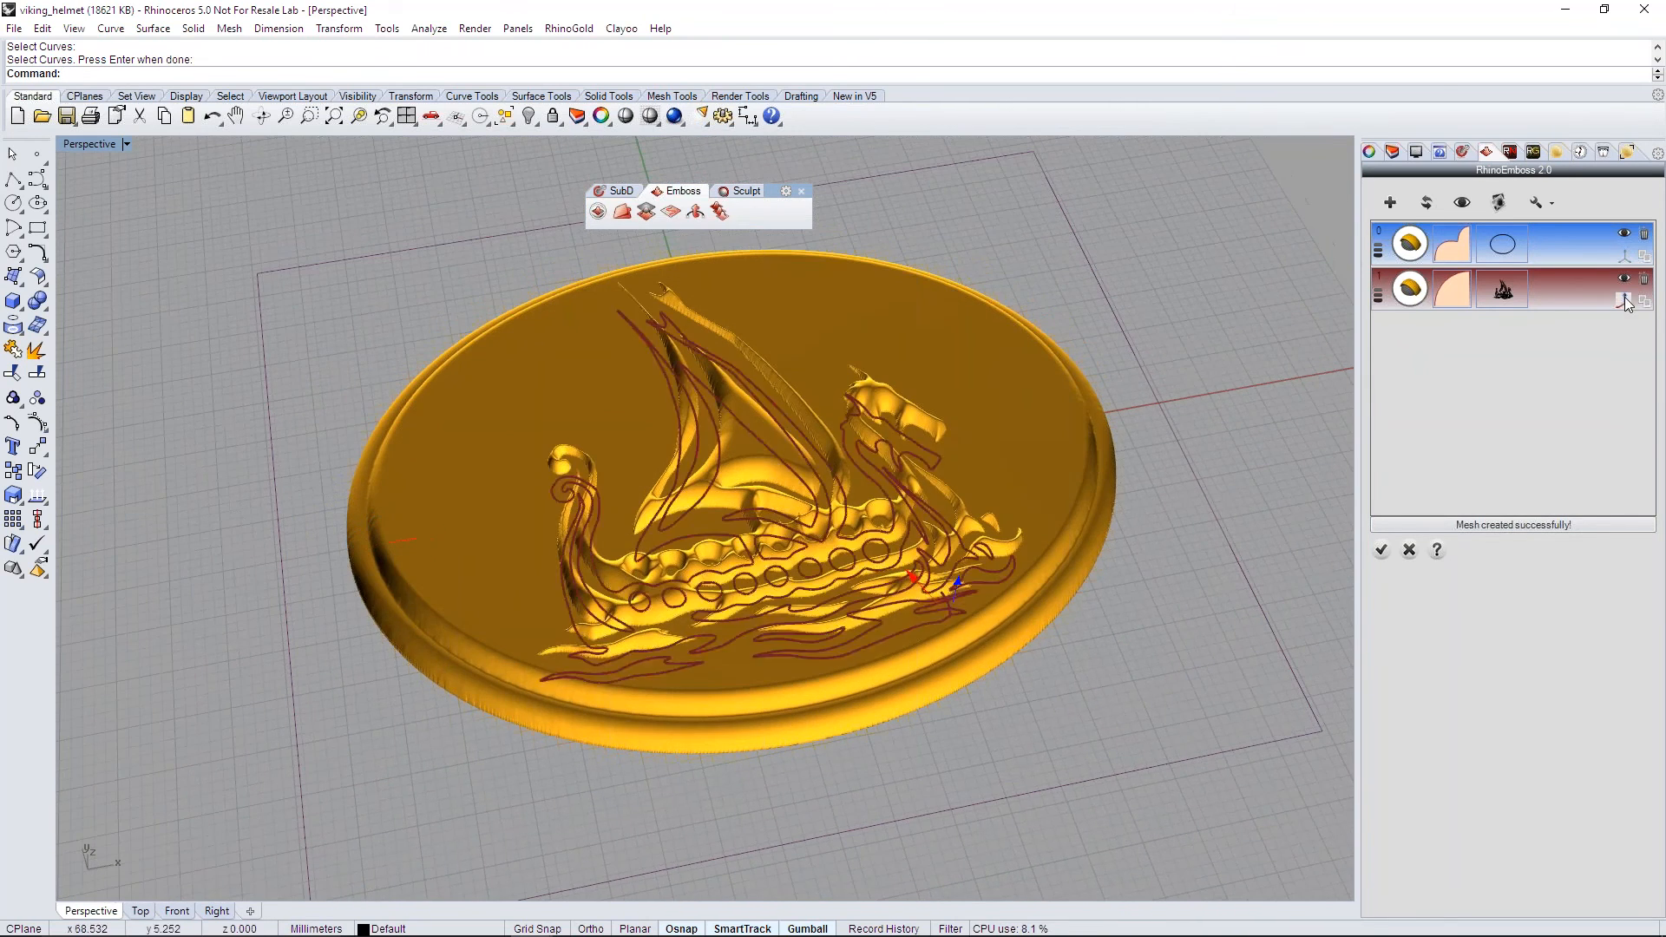
{"action": "right_click_drag", "start_coordinate": [1134, 508], "coordinate": [919, 495]}
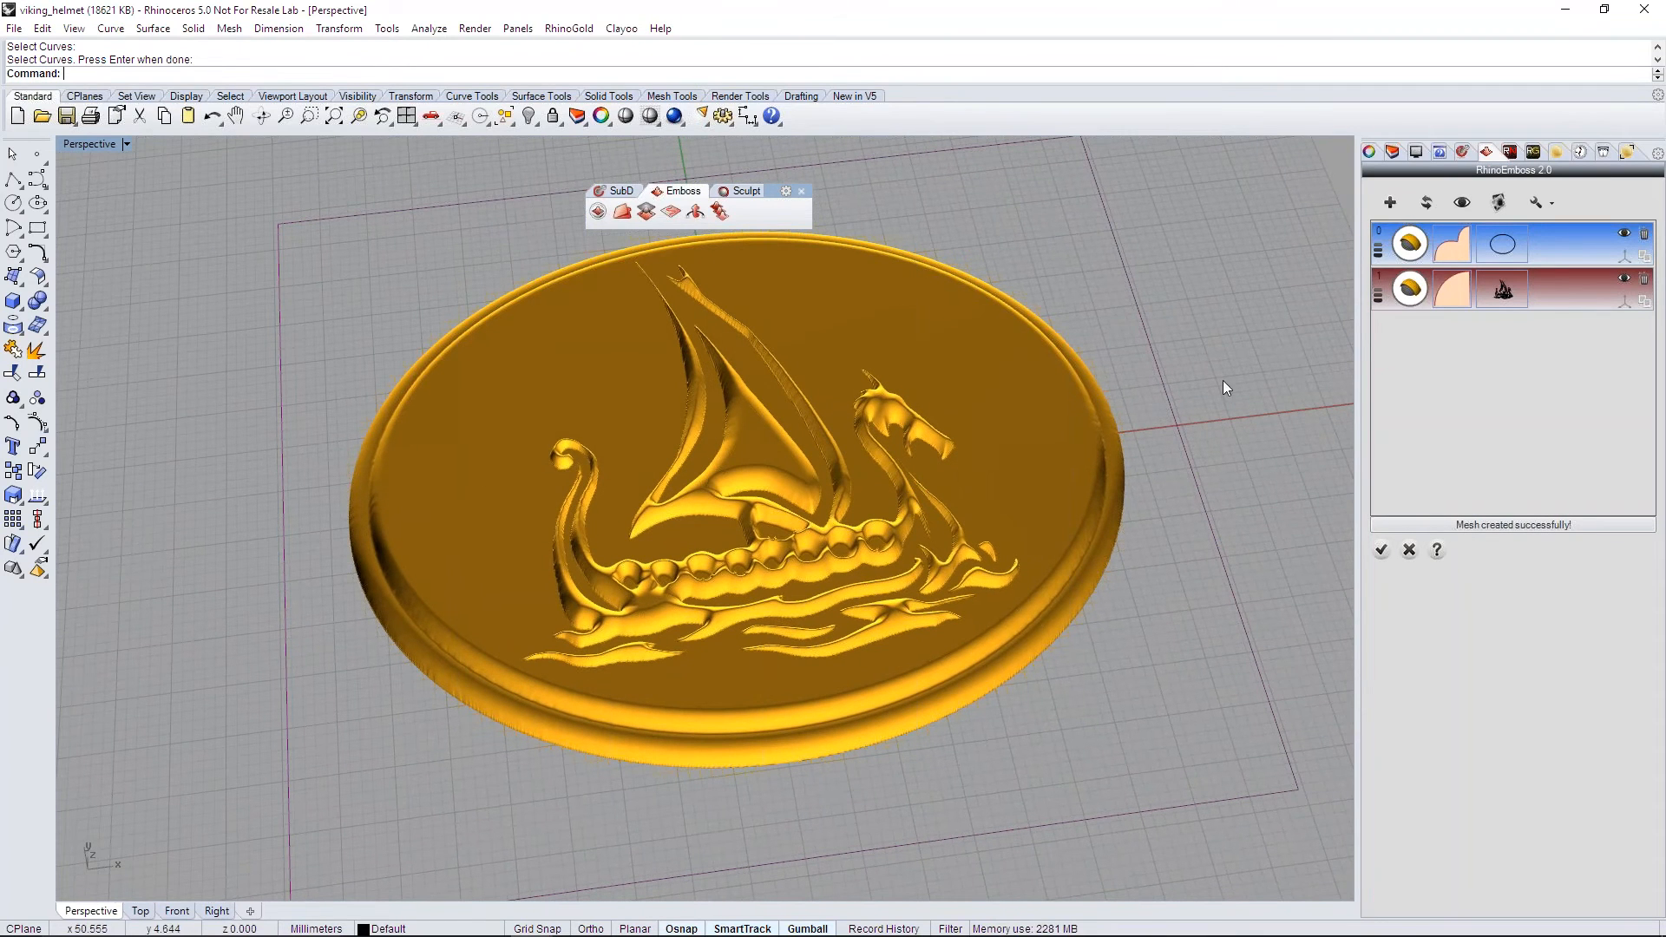
Step: Add a third emboss region, change it to the image texture type and load the North Sea photo
{"action": "left_click", "coordinate": [1391, 203]}
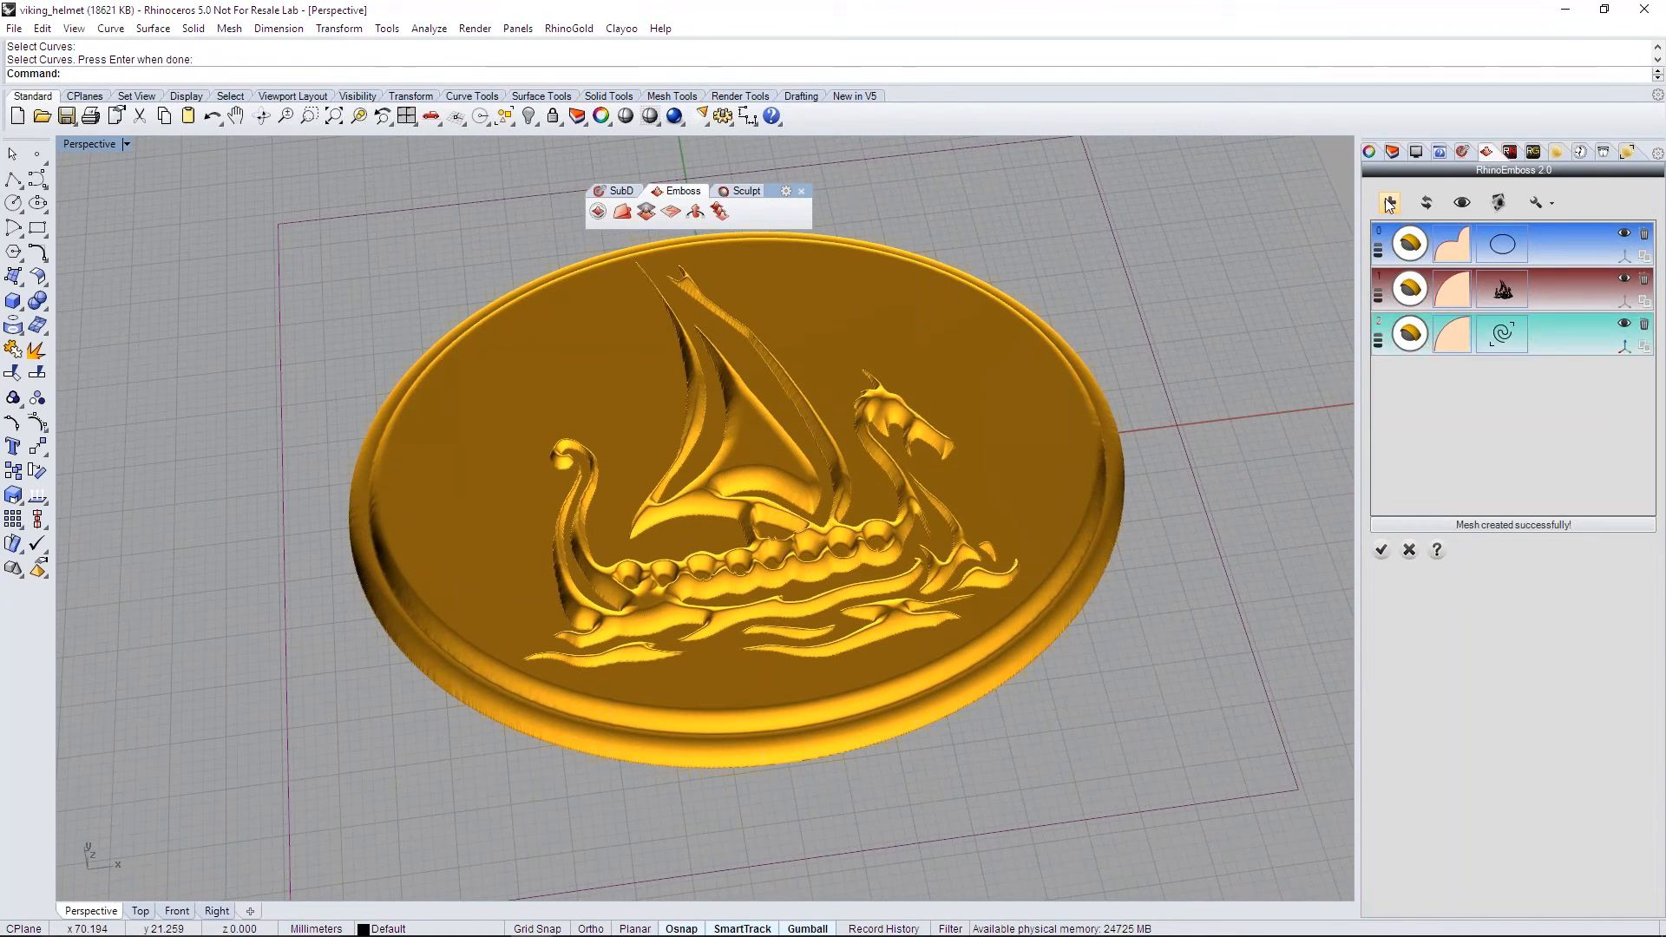
{"action": "left_click", "coordinate": [1409, 334]}
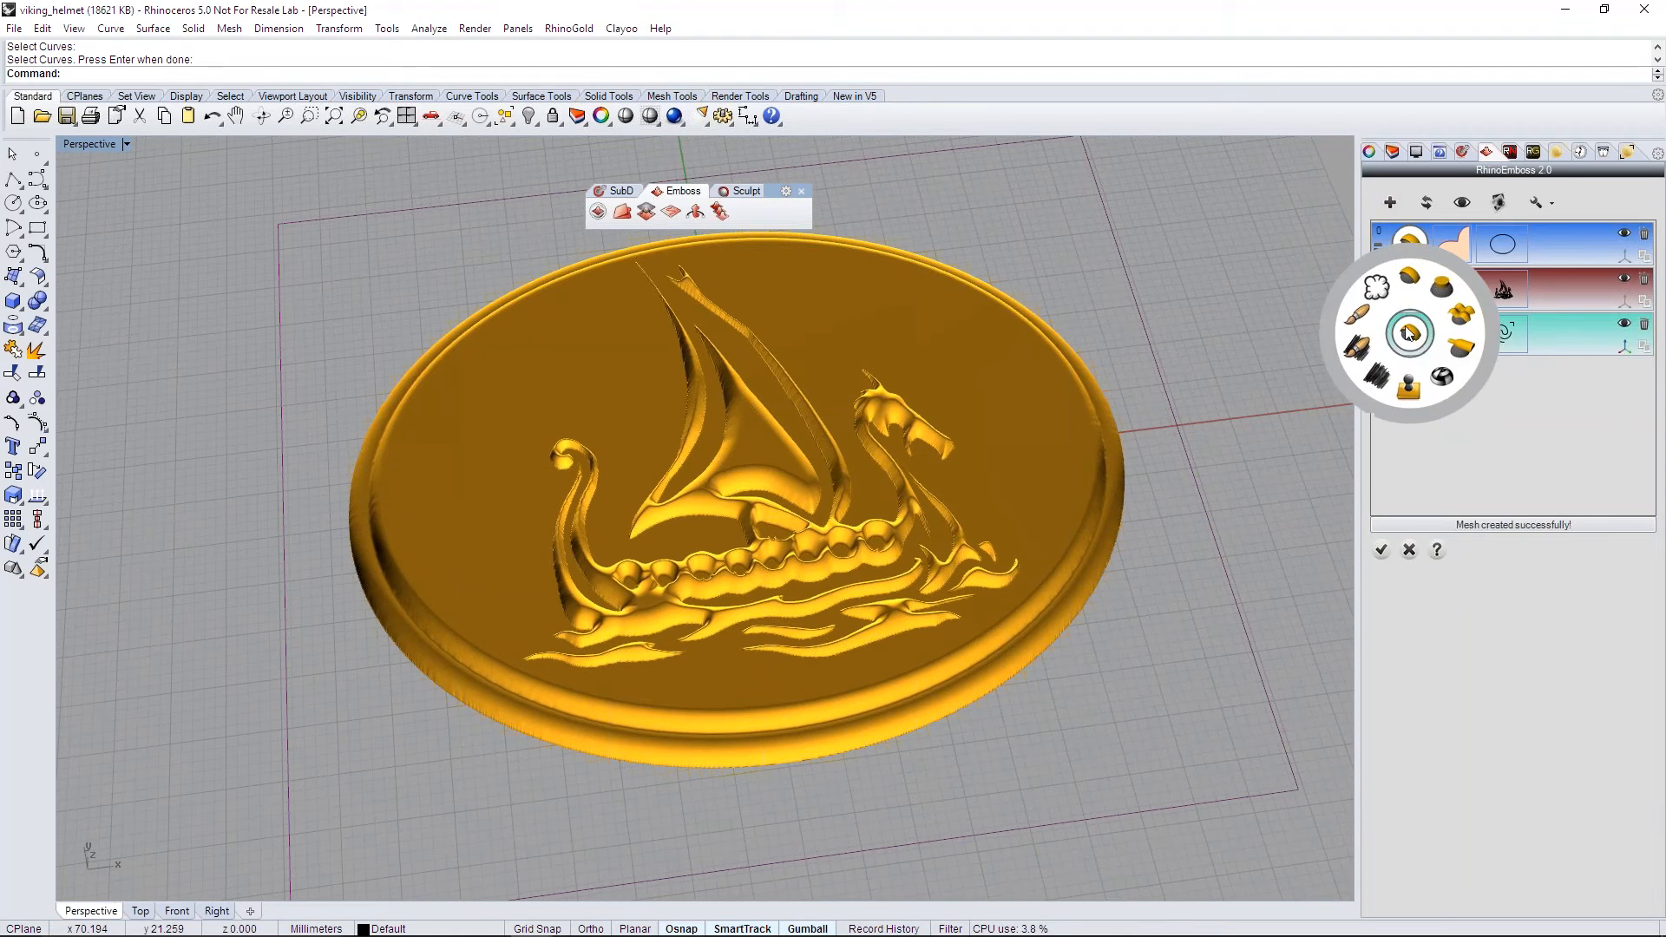
{"action": "left_click", "coordinate": [1377, 378]}
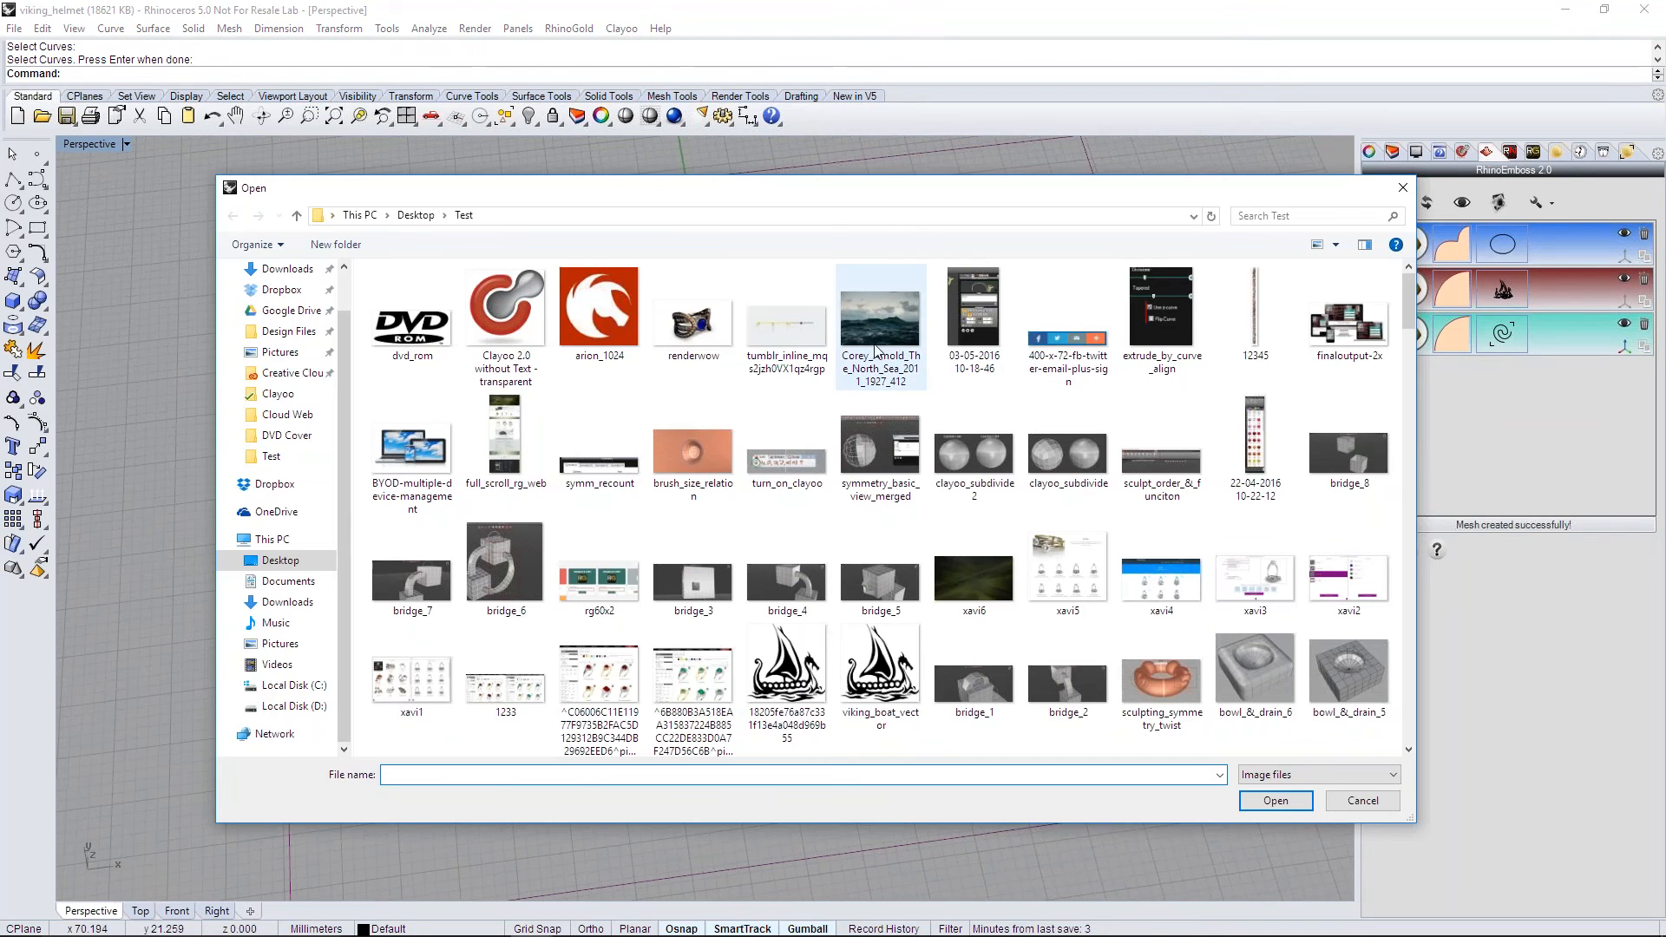
{"action": "left_click", "coordinate": [884, 330]}
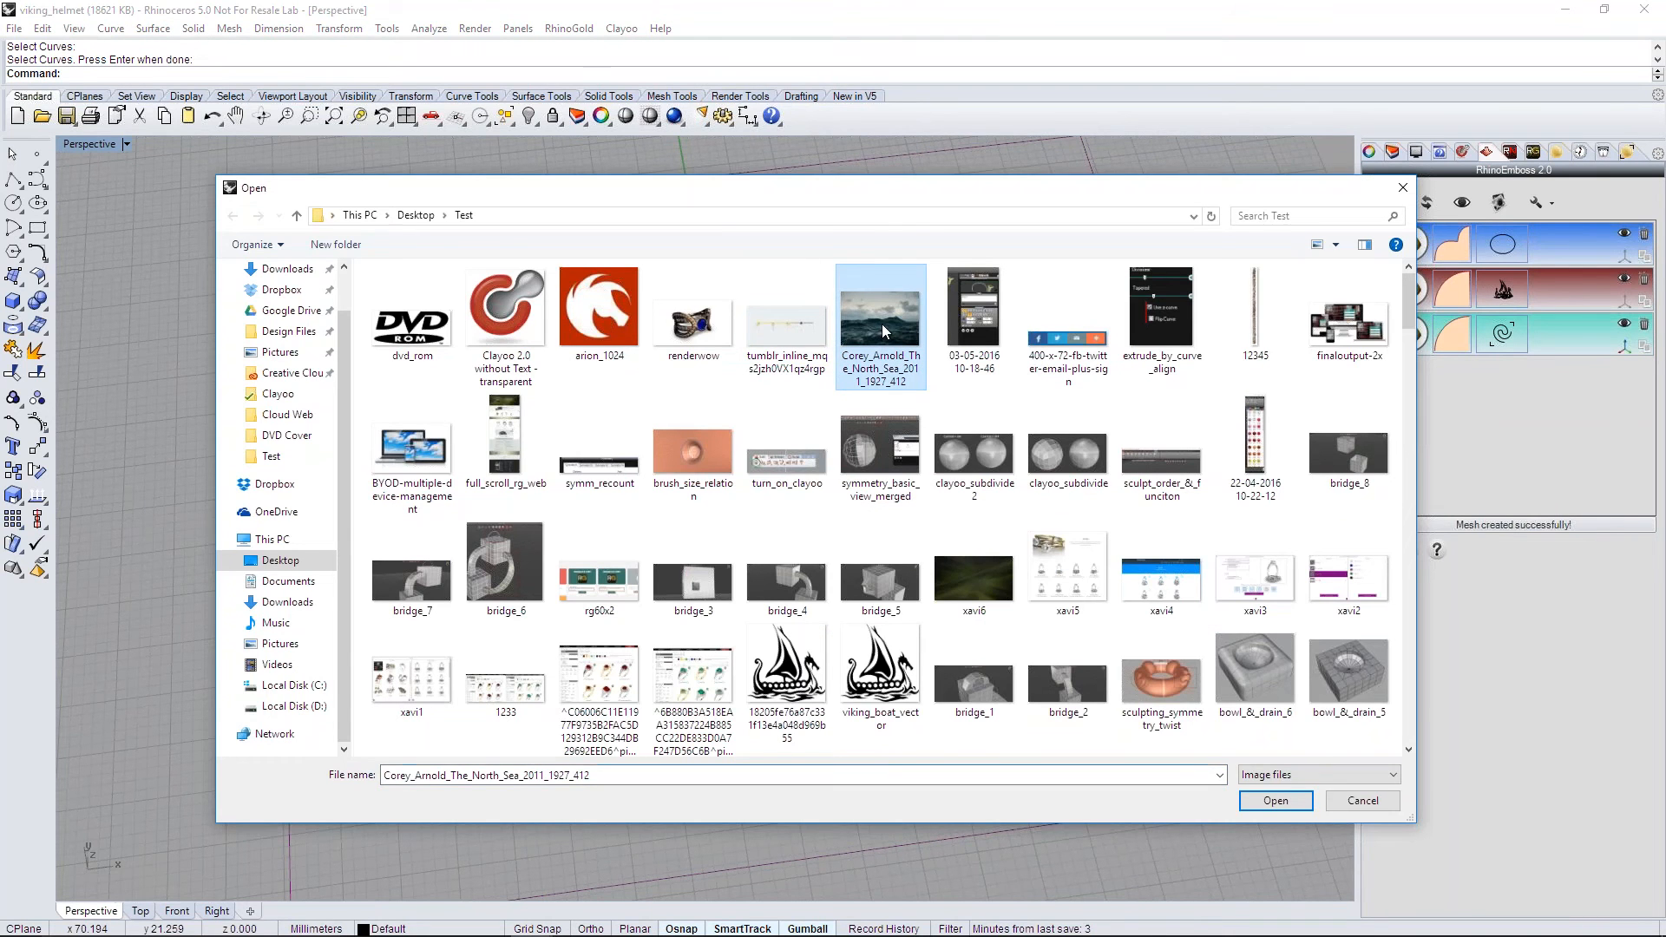
{"action": "double_click", "coordinate": [883, 330]}
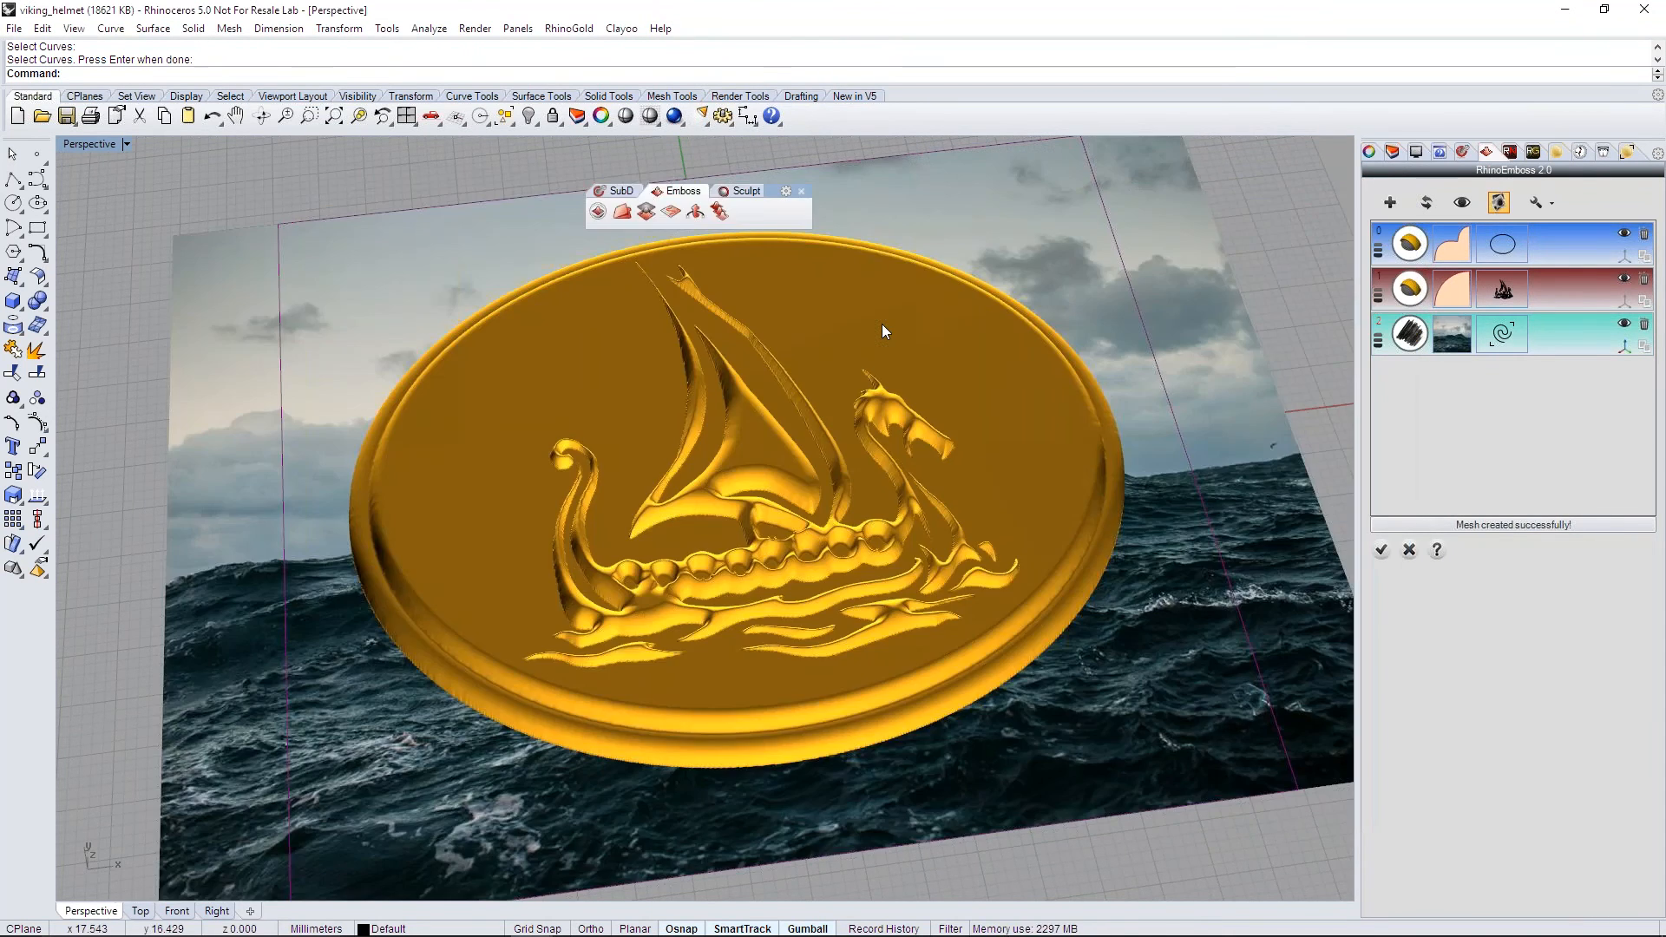
{"action": "mouse_move", "coordinate": [957, 545]}
{"action": "right_mouse_down"}
{"action": "mouse_move", "coordinate": [952, 521]}
{"action": "mouse_move", "coordinate": [949, 552]}
{"action": "mouse_move", "coordinate": [954, 533]}
{"action": "right_mouse_up"}
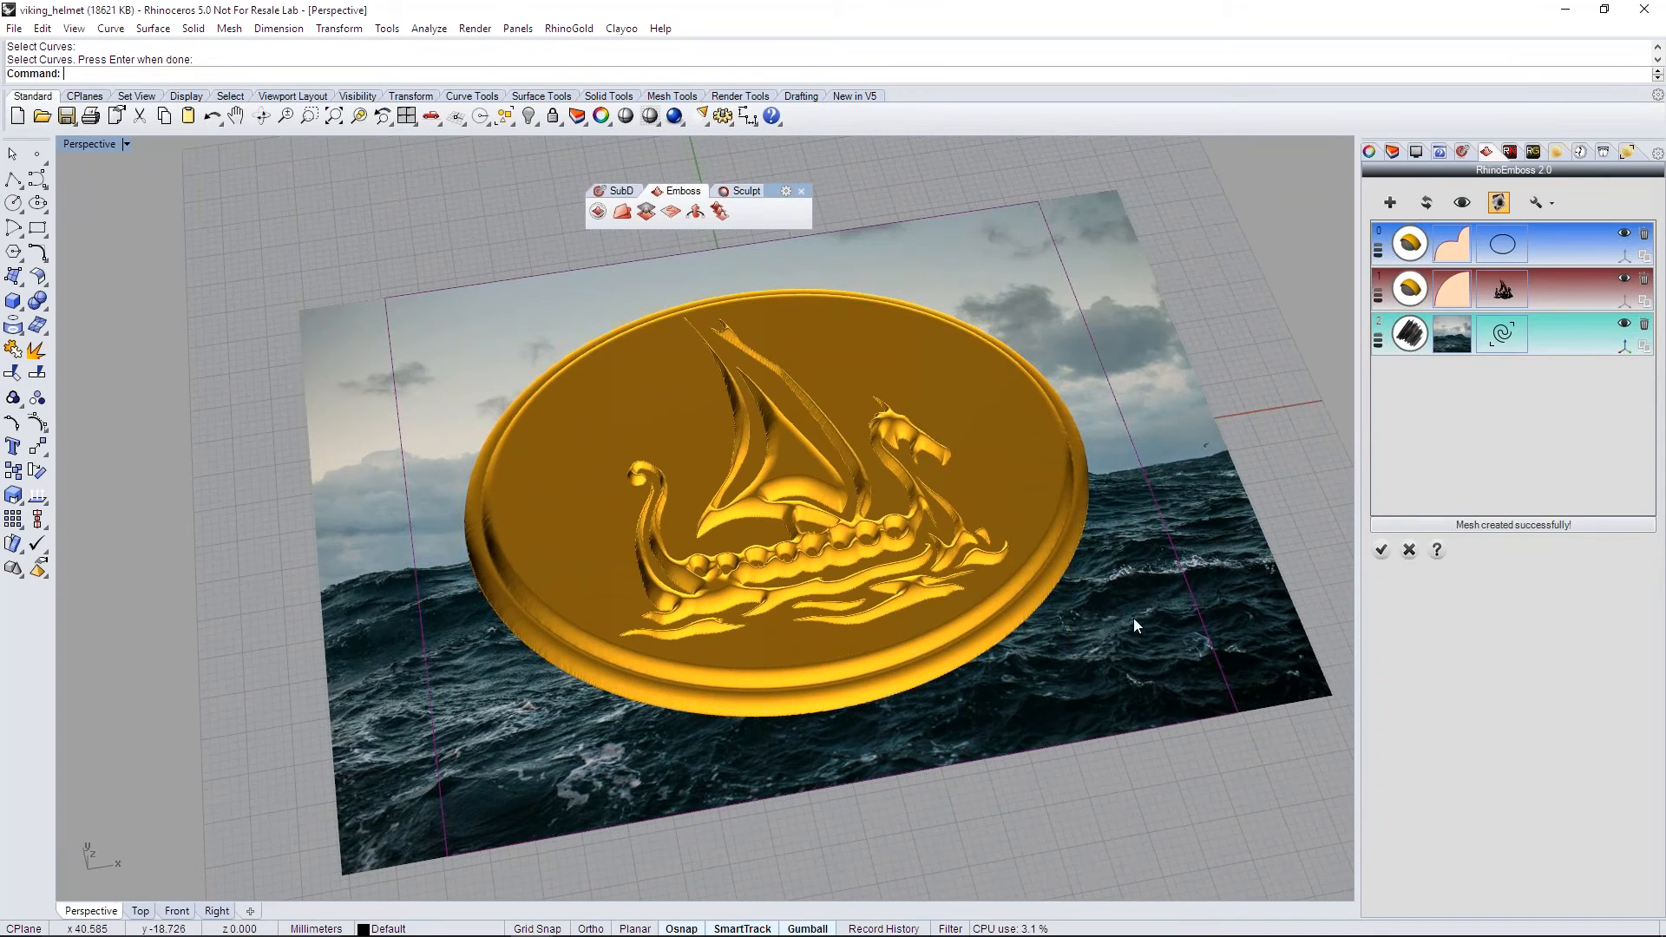
Step: Assign the outer ellipse and all the ship curves to the sea texture region
{"action": "left_click", "coordinate": [1507, 337]}
{"action": "left_click_drag", "start_coordinate": [396, 229], "coordinate": [1227, 786]}
{"action": "key", "text": "Return"}
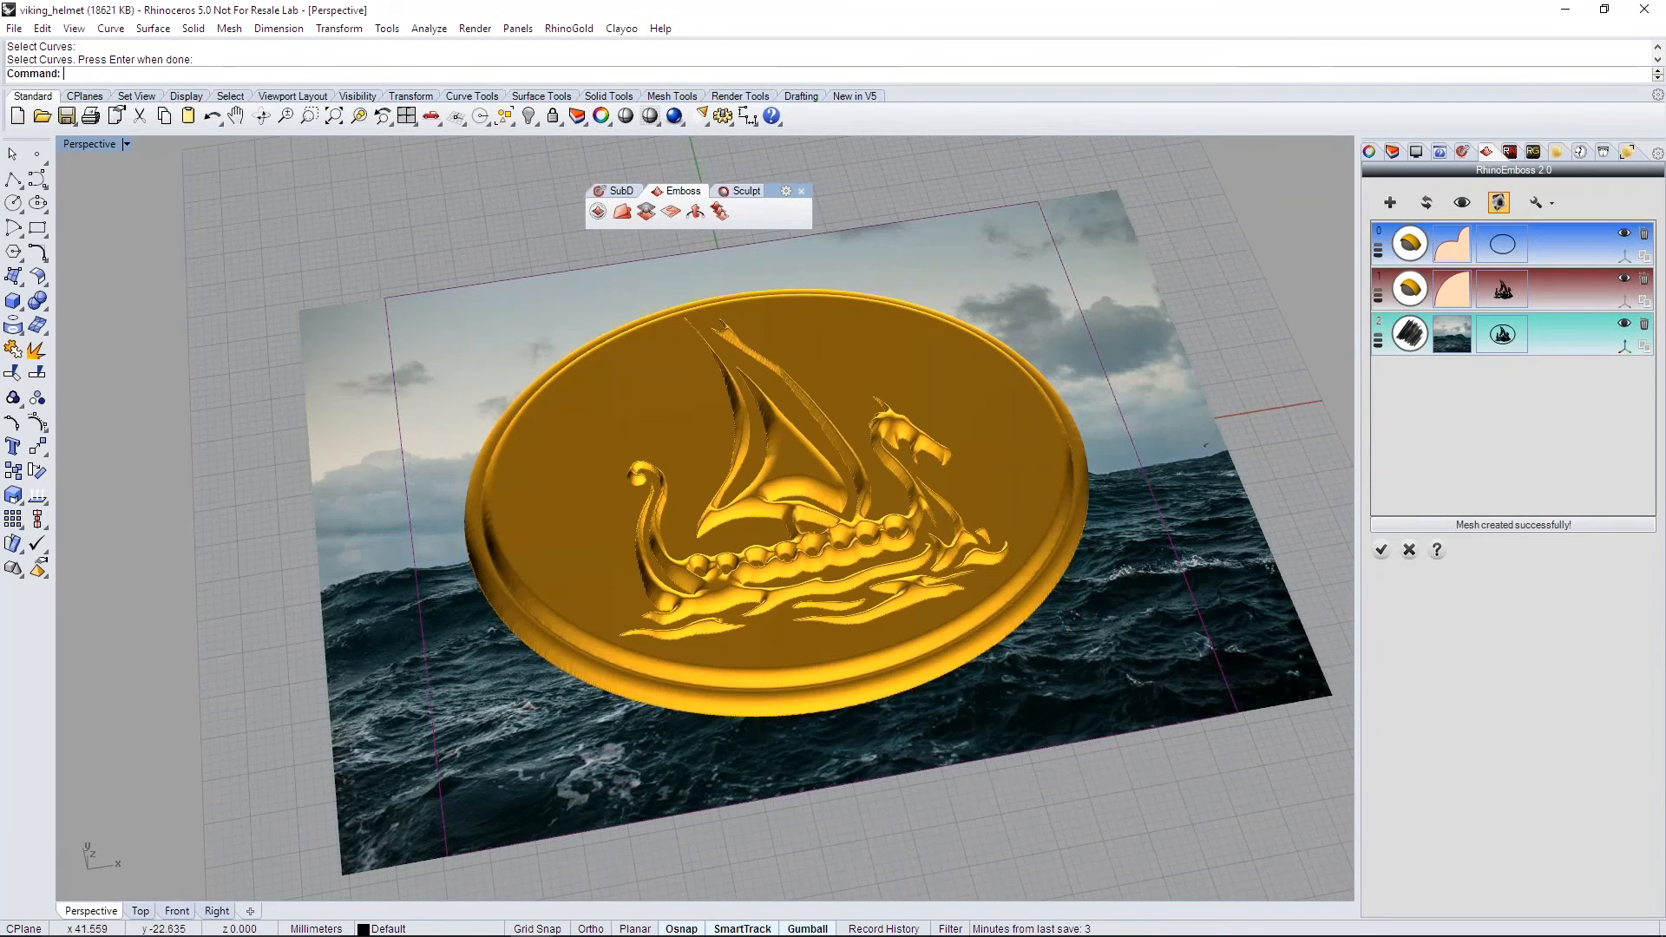
Step: Rebuild the relief mesh with the sea texture and inspect the wave detail around the ship
{"action": "left_click", "coordinate": [1428, 203]}
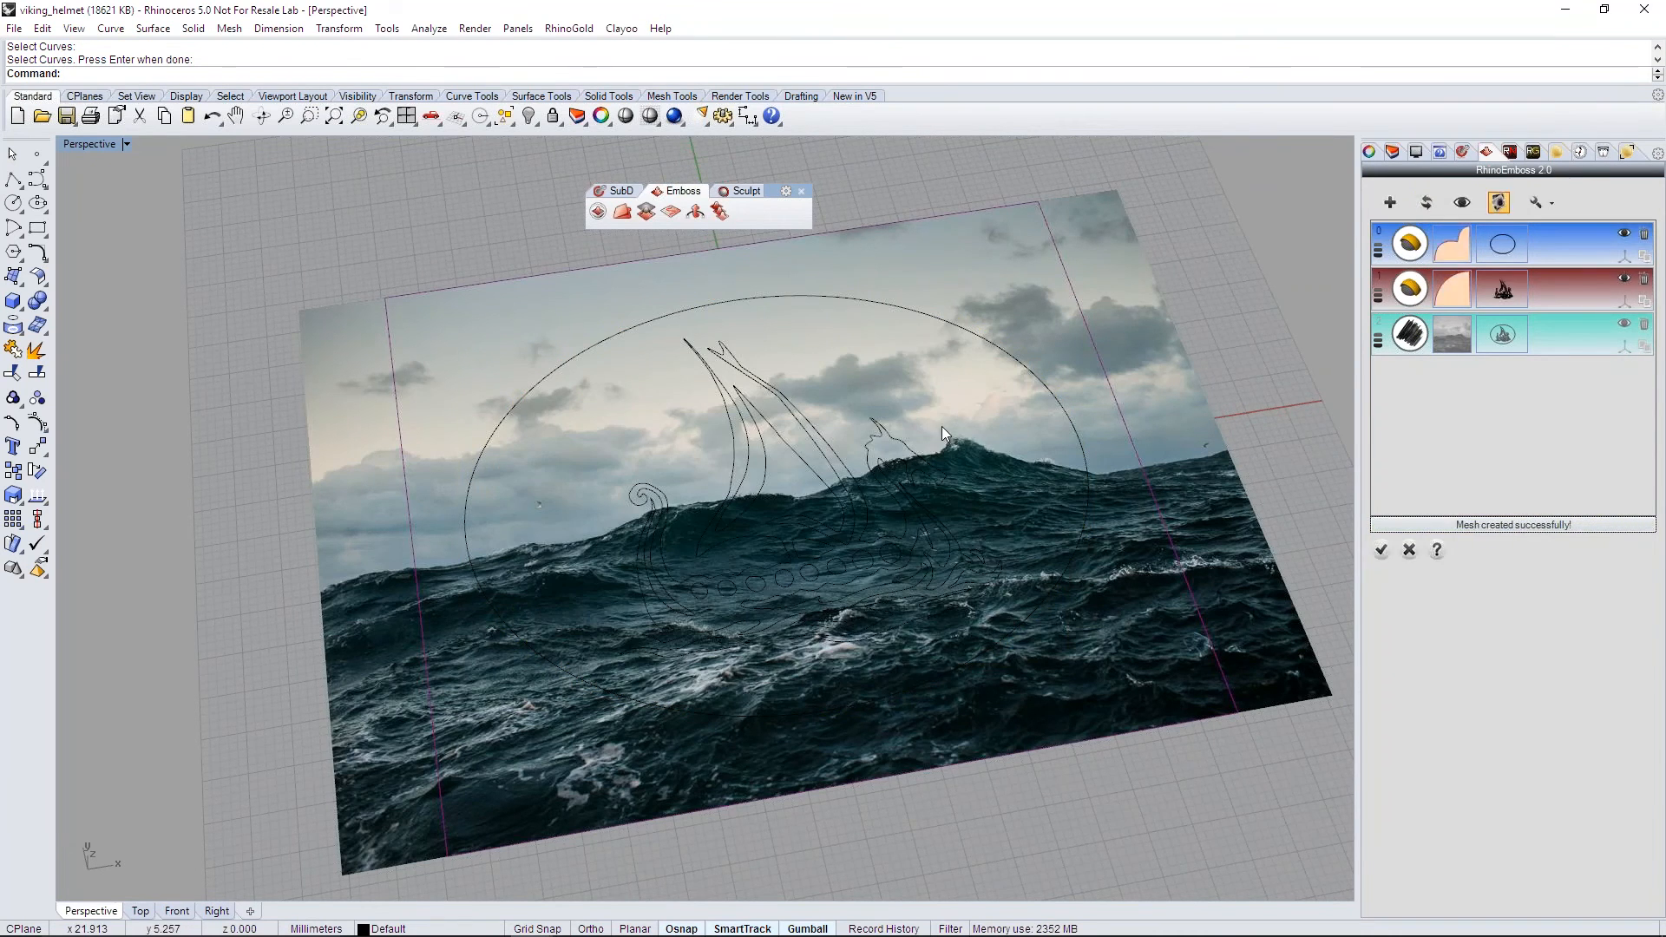
{"action": "right_click_drag", "start_coordinate": [945, 485], "coordinate": [910, 538]}
{"action": "scroll", "coordinate": [909, 538], "scroll_direction": "up", "scroll_amount": 3}
{"action": "right_click_drag", "start_coordinate": [793, 519], "coordinate": [1128, 408]}
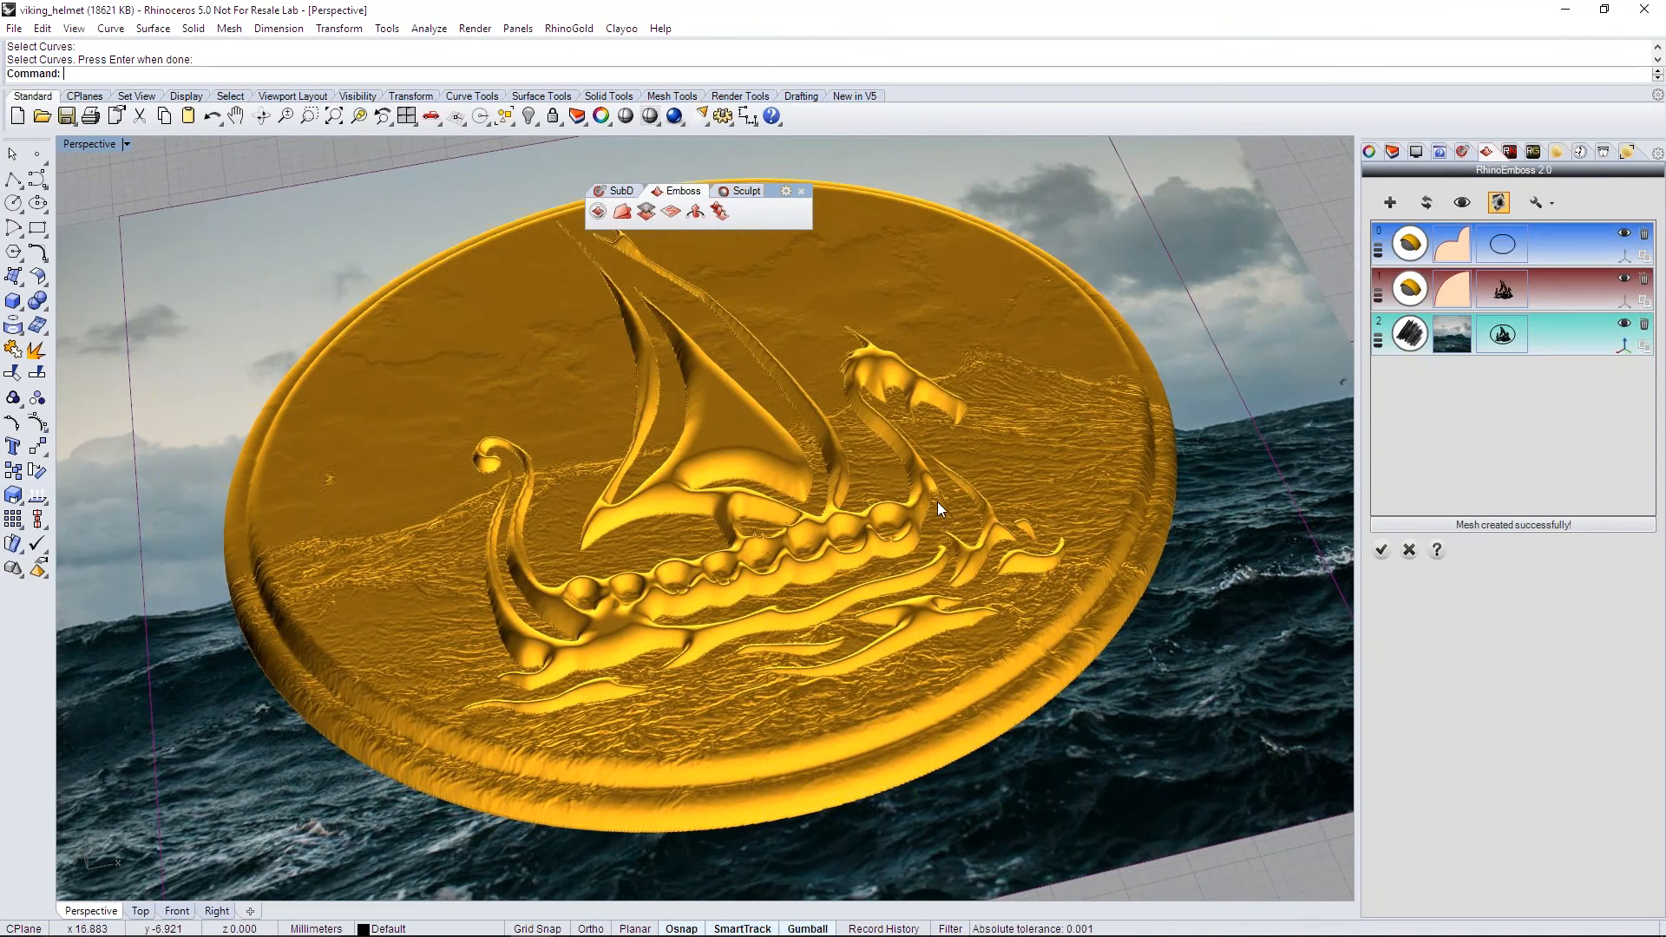
{"action": "scroll", "coordinate": [937, 502], "scroll_direction": "down", "scroll_amount": 2}
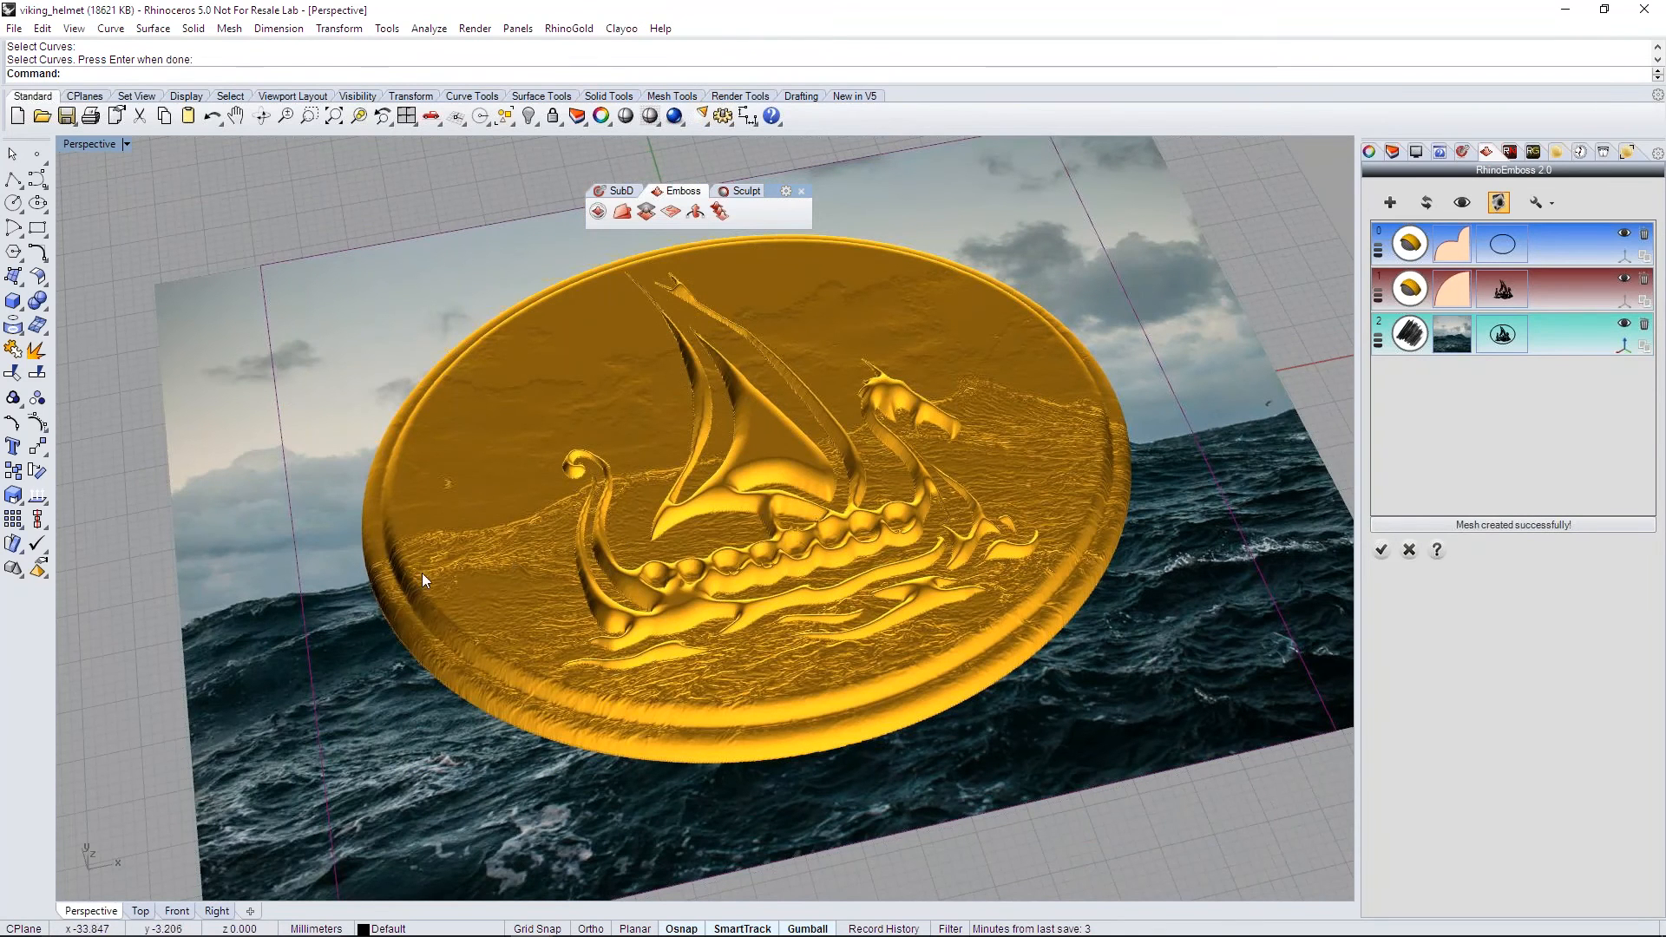
{"action": "right_click_drag", "start_coordinate": [742, 564], "coordinate": [639, 472]}
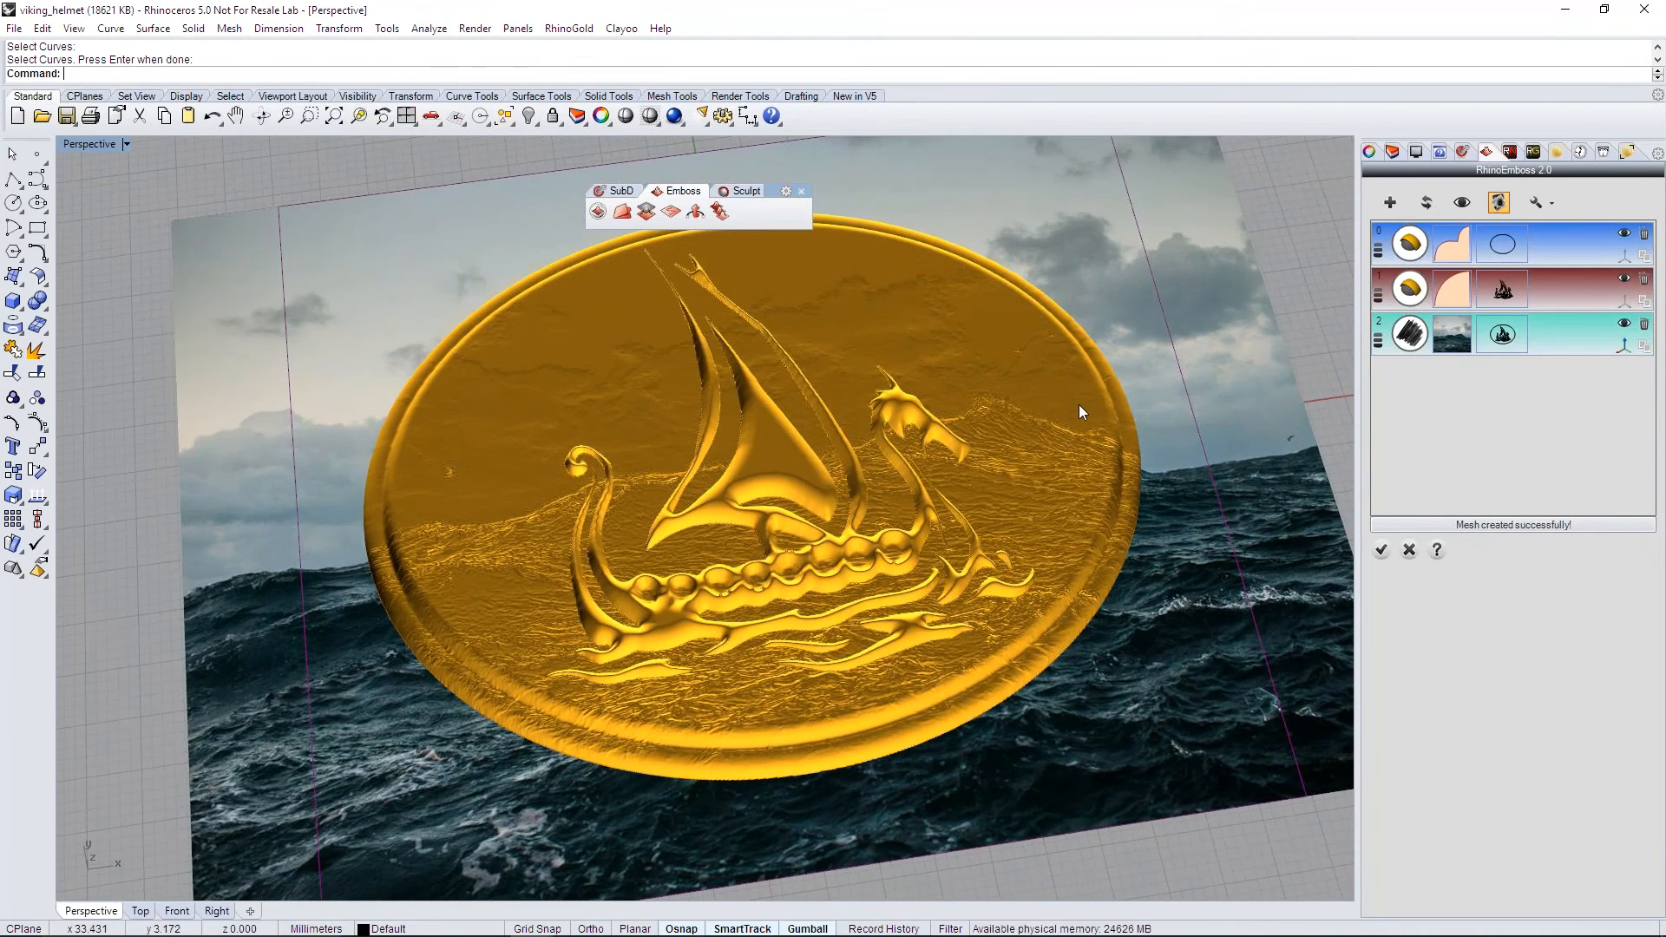
{"action": "right_click_drag", "start_coordinate": [857, 602], "coordinate": [927, 560]}
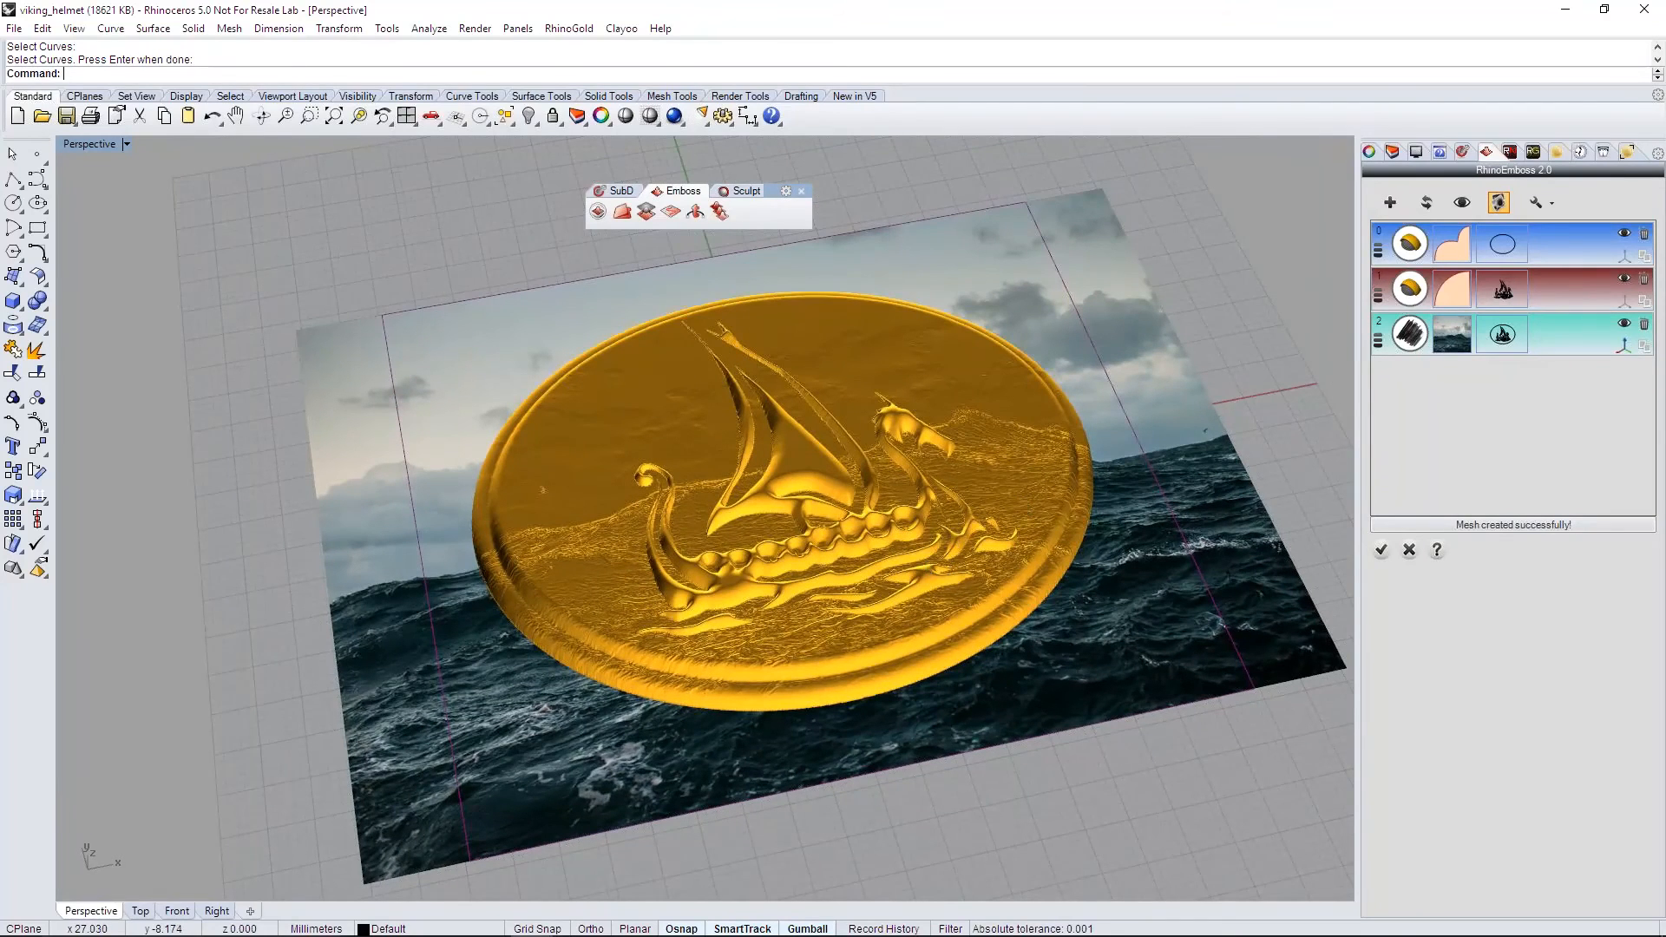
{"action": "right_click_drag", "start_coordinate": [1020, 498], "coordinate": [994, 468]}
{"action": "scroll", "coordinate": [1014, 489], "scroll_direction": "up", "scroll_amount": 4}
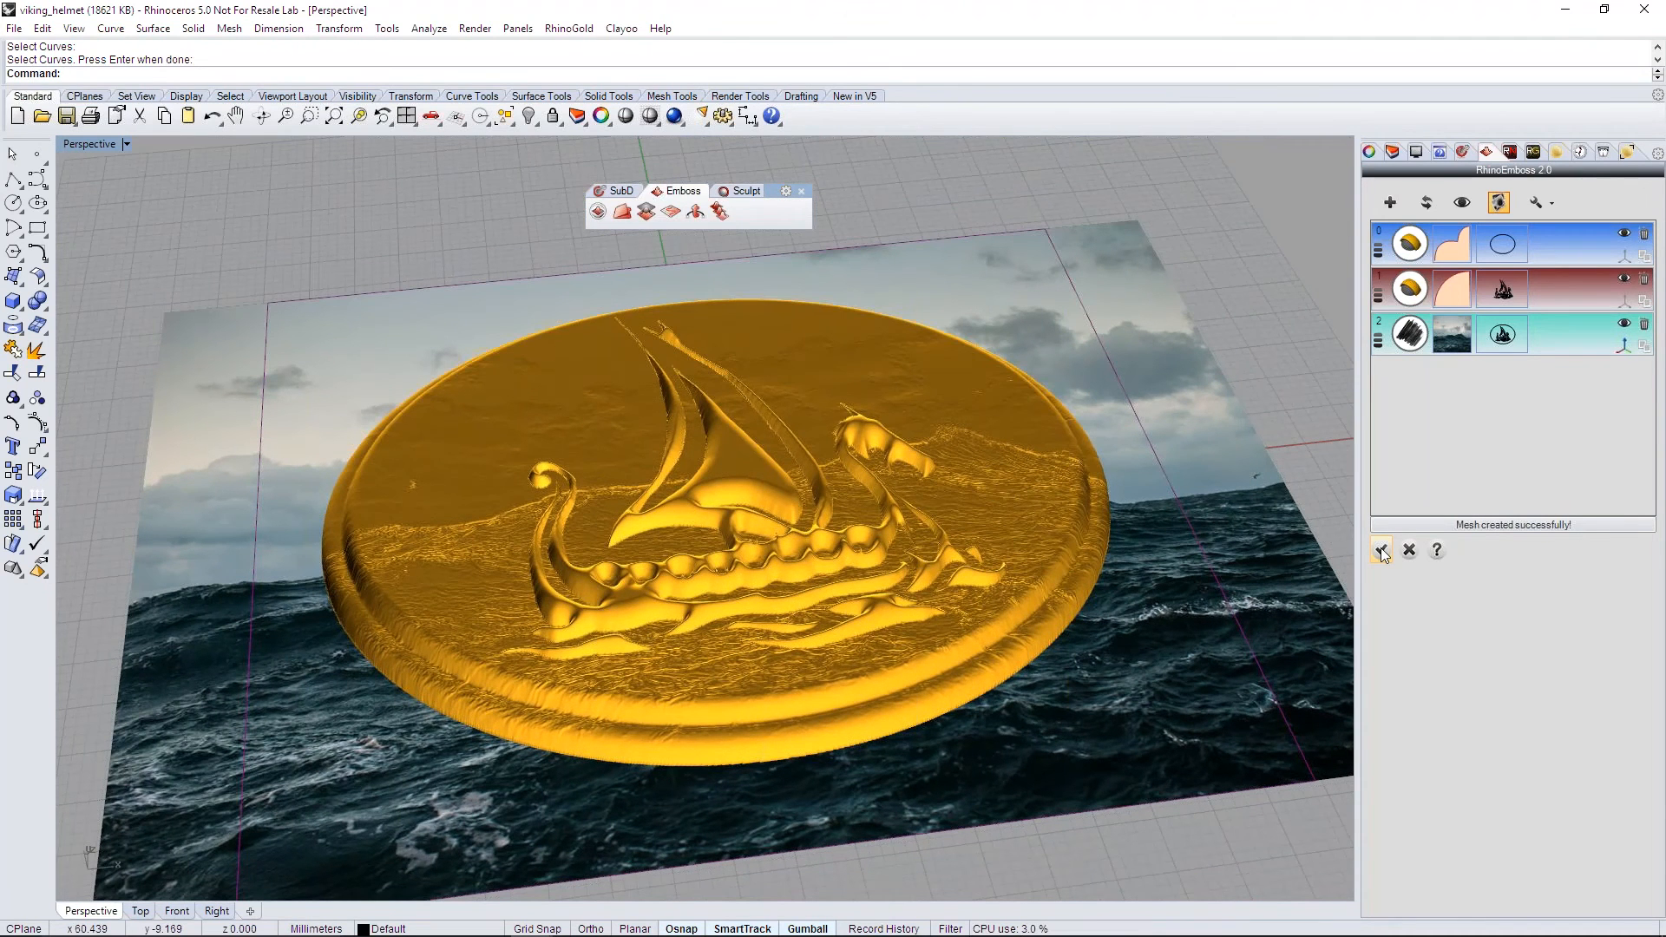
Step: Accept the emboss project, decimate the relief to 50% and generate the final mesh
{"action": "left_click", "coordinate": [1382, 551]}
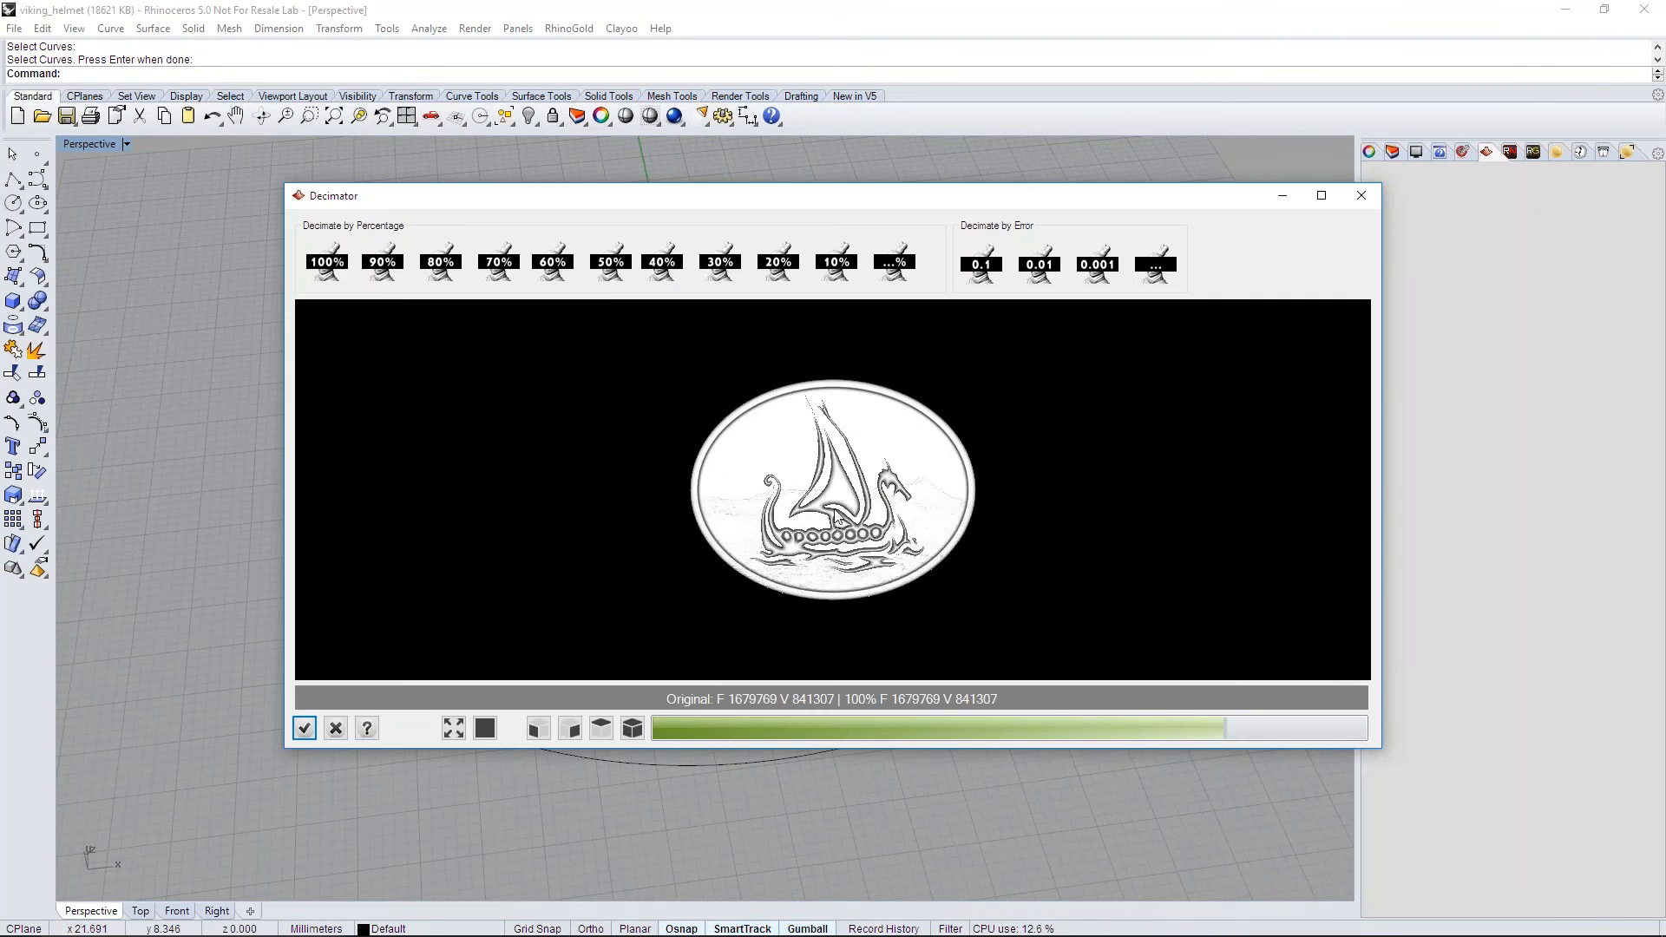
{"action": "left_click", "coordinate": [612, 267]}
{"action": "left_click", "coordinate": [611, 263]}
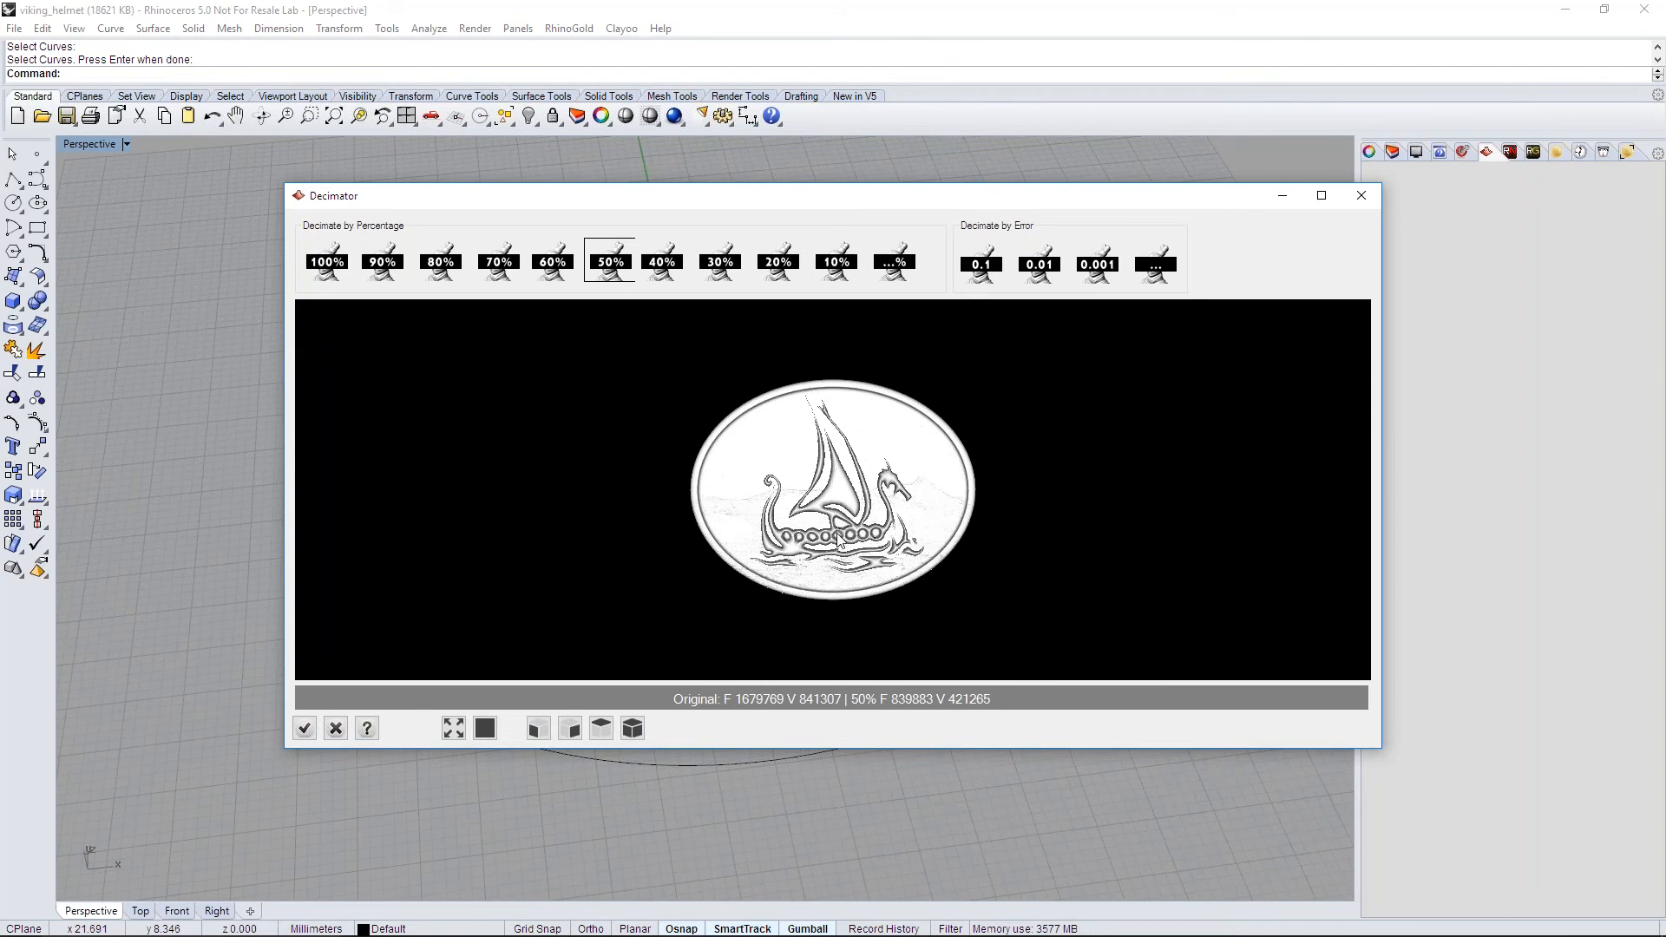
{"action": "left_click", "coordinate": [309, 728]}
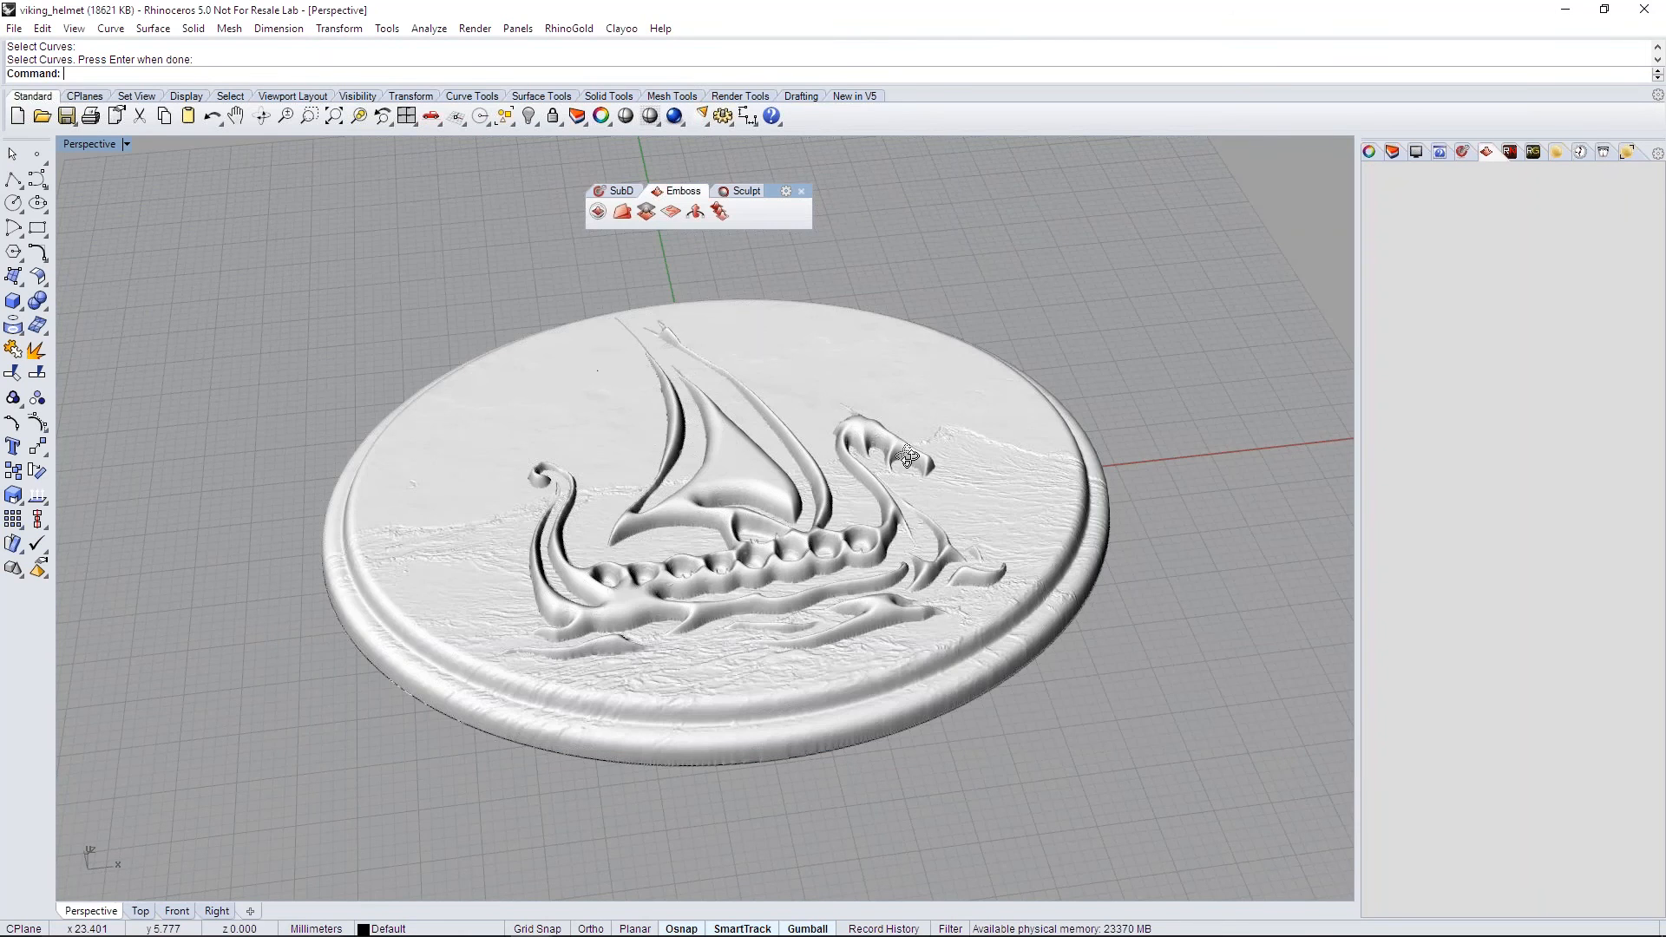
{"action": "right_click_drag", "start_coordinate": [893, 462], "coordinate": [933, 493]}
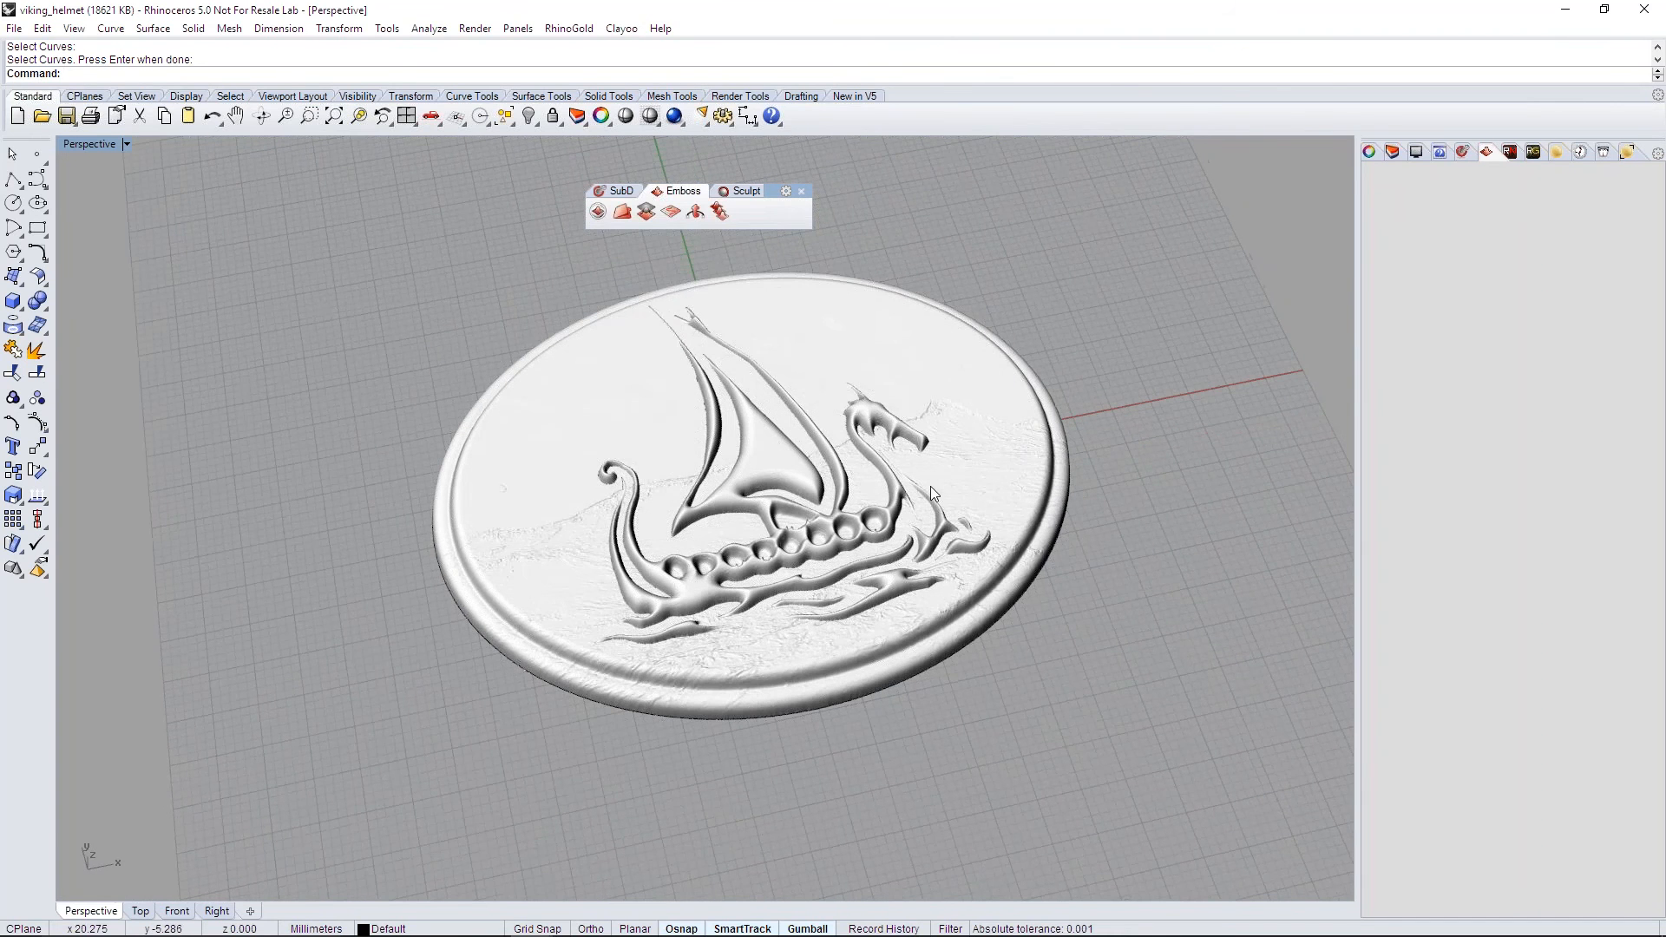
{"action": "right_click_drag", "start_coordinate": [875, 549], "coordinate": [880, 564]}
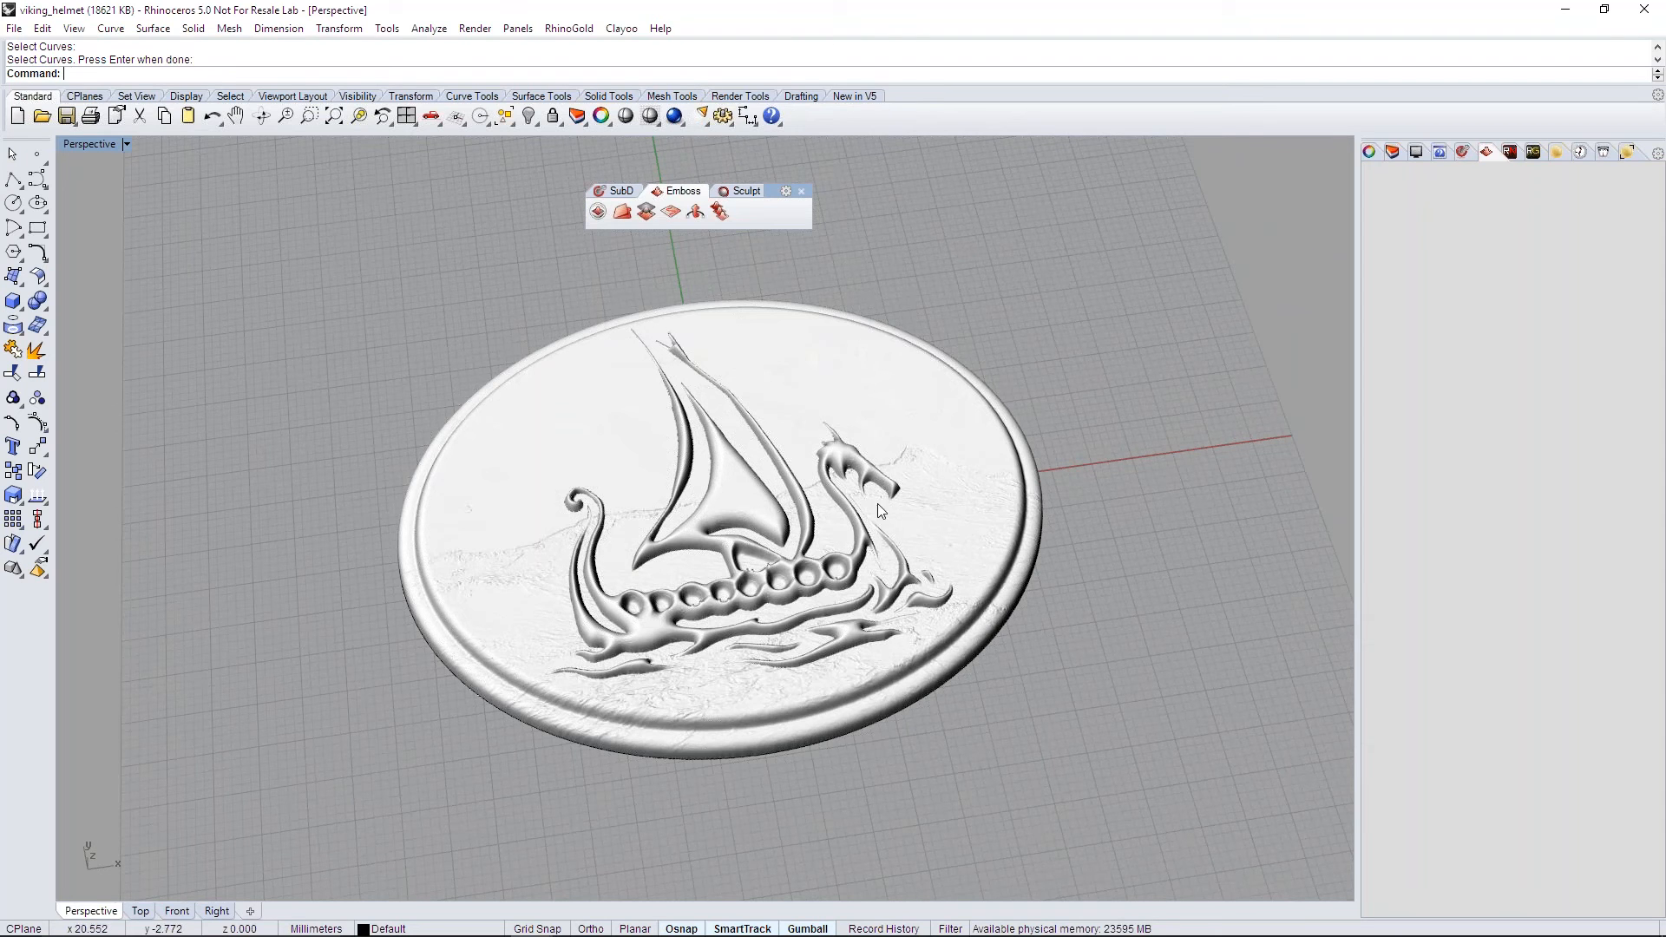
Step: Delete the finished relief mesh and the remaining objects to clear the scene for SubD modeling
{"action": "left_click", "coordinate": [975, 413]}
{"action": "left_click", "coordinate": [1033, 376]}
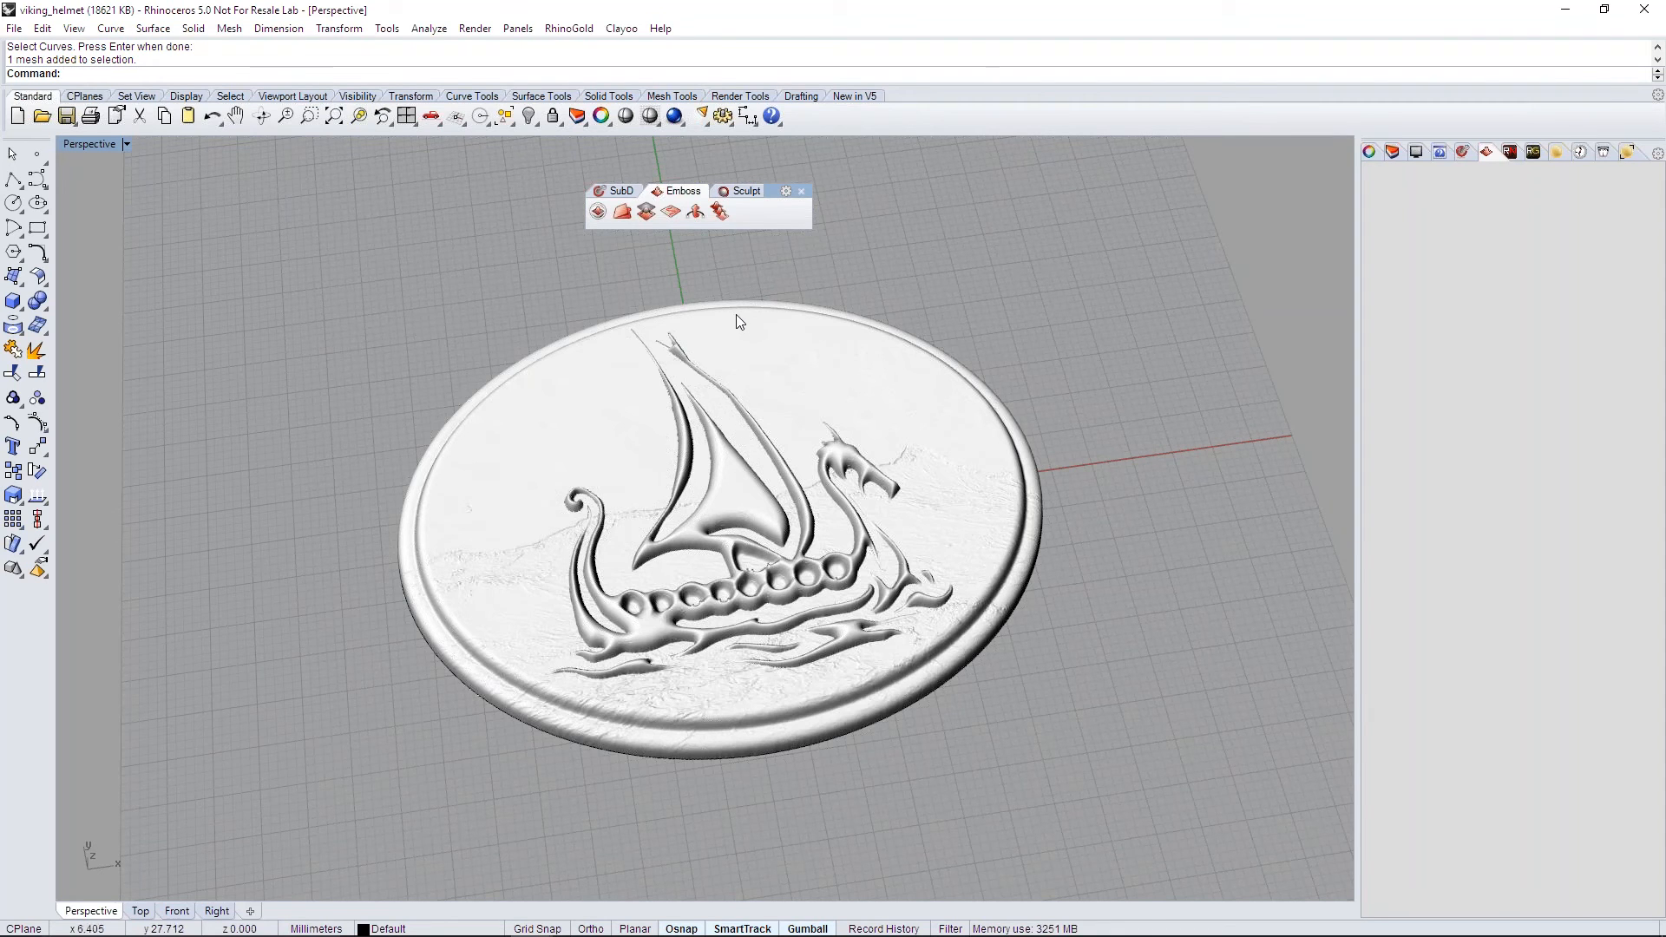
{"action": "left_click", "coordinate": [623, 193]}
{"action": "left_click", "coordinate": [913, 467]}
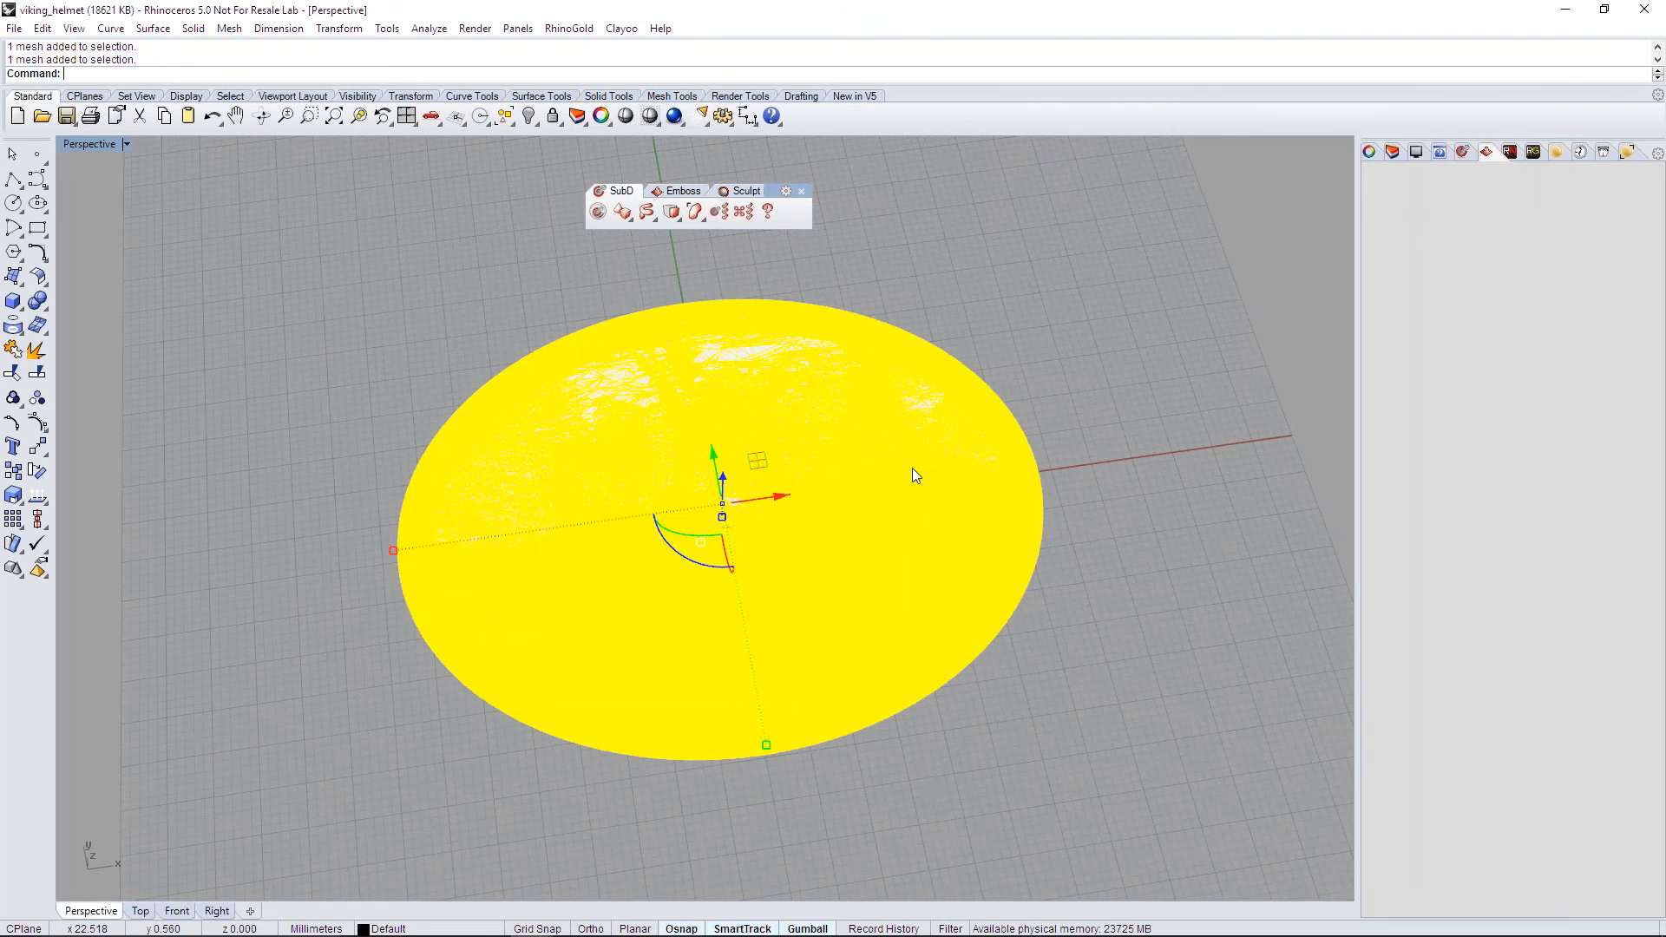
{"action": "key", "text": "Delete"}
{"action": "left_click", "coordinate": [627, 467]}
{"action": "key", "text": "Delete"}
Step: Create a Clayoo ellipsoid at the origin and delete the faces of its half on the positive X side
{"action": "left_click", "coordinate": [628, 217]}
{"action": "left_click", "coordinate": [747, 243]}
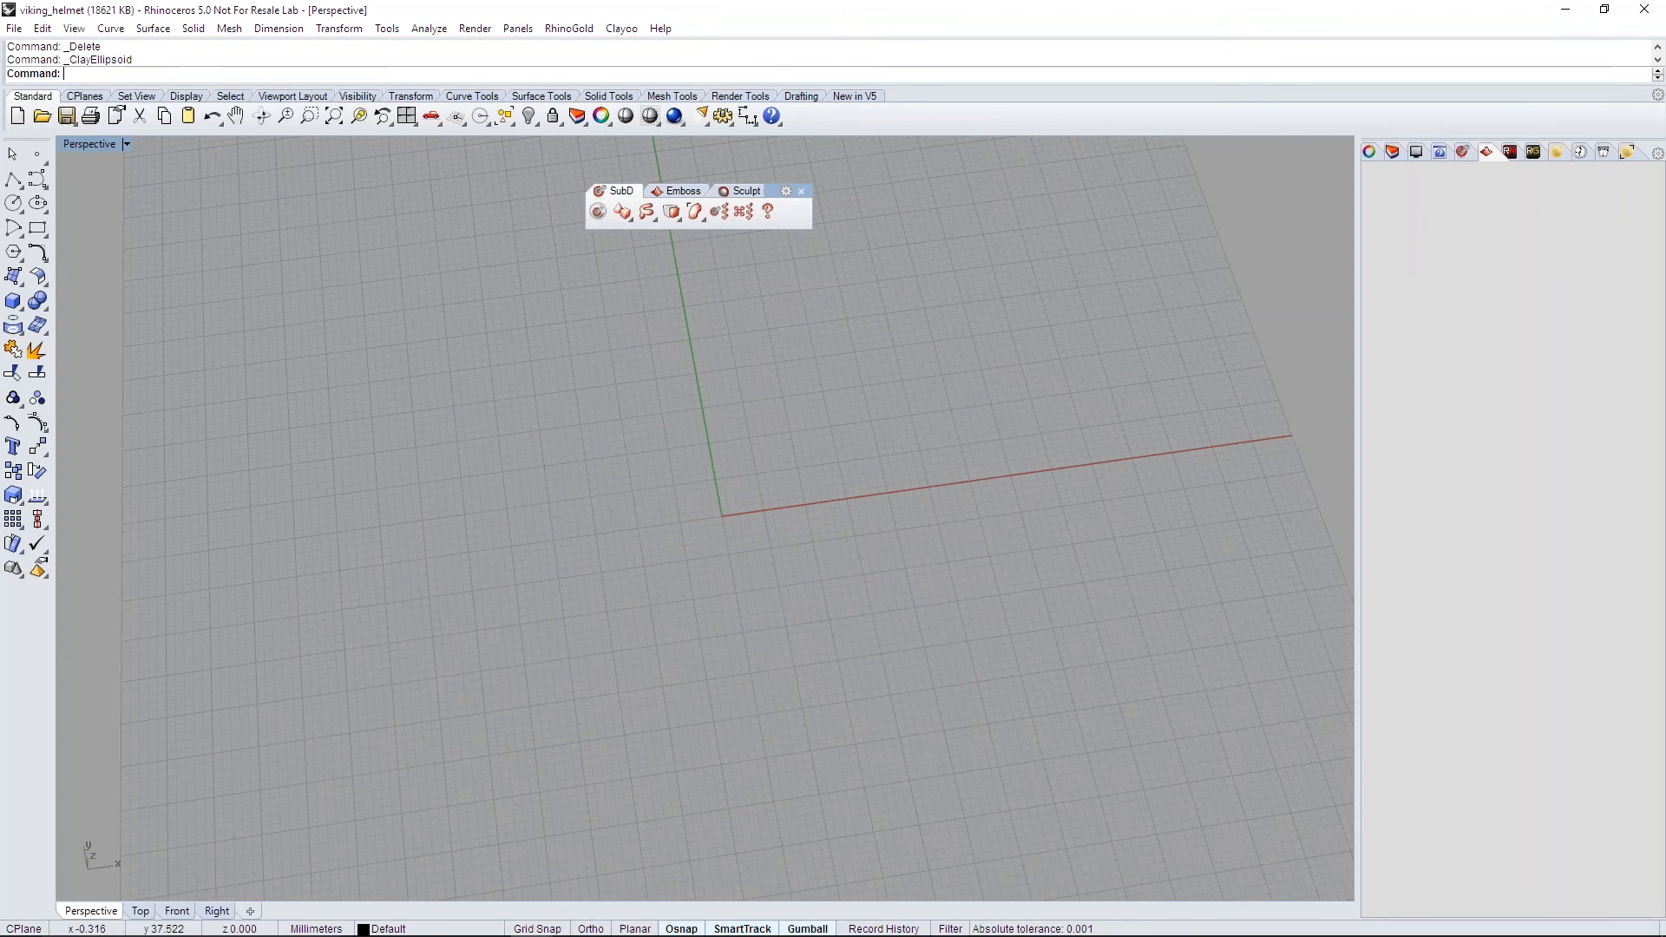
{"action": "key", "text": "Escape"}
{"action": "scroll", "coordinate": [780, 524], "scroll_direction": "up", "scroll_amount": 9}
{"action": "left_click", "coordinate": [747, 158]}
{"action": "right_click_drag", "start_coordinate": [647, 356], "coordinate": [591, 356]}
{"action": "left_click_drag", "start_coordinate": [590, 357], "coordinate": [769, 592]}
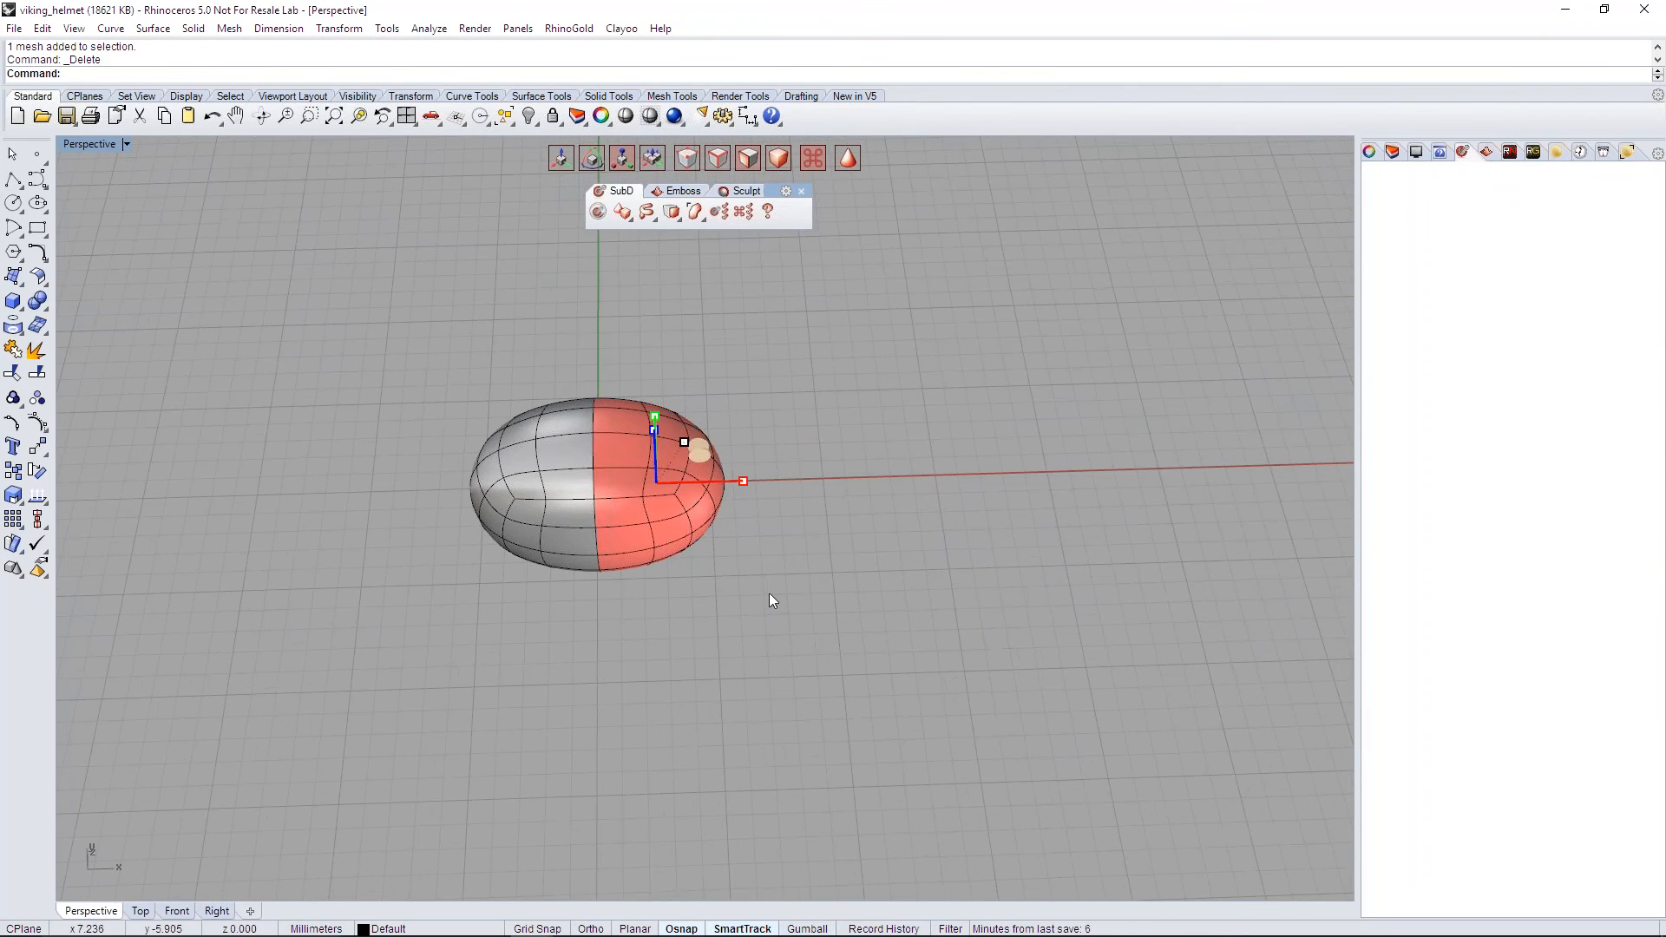
{"action": "key", "text": "Delete"}
Step: Shell the whole open half-ellipsoid with a thickness of about 1.19 mm
{"action": "right_click_drag", "start_coordinate": [662, 513], "coordinate": [579, 375]}
{"action": "scroll", "coordinate": [773, 368], "scroll_direction": "up", "scroll_amount": 6}
{"action": "right_click_drag", "start_coordinate": [773, 368], "coordinate": [721, 422]}
{"action": "double_click", "coordinate": [795, 476]}
{"action": "right_click_drag", "start_coordinate": [790, 496], "coordinate": [807, 529]}
{"action": "left_click", "coordinate": [809, 524]}
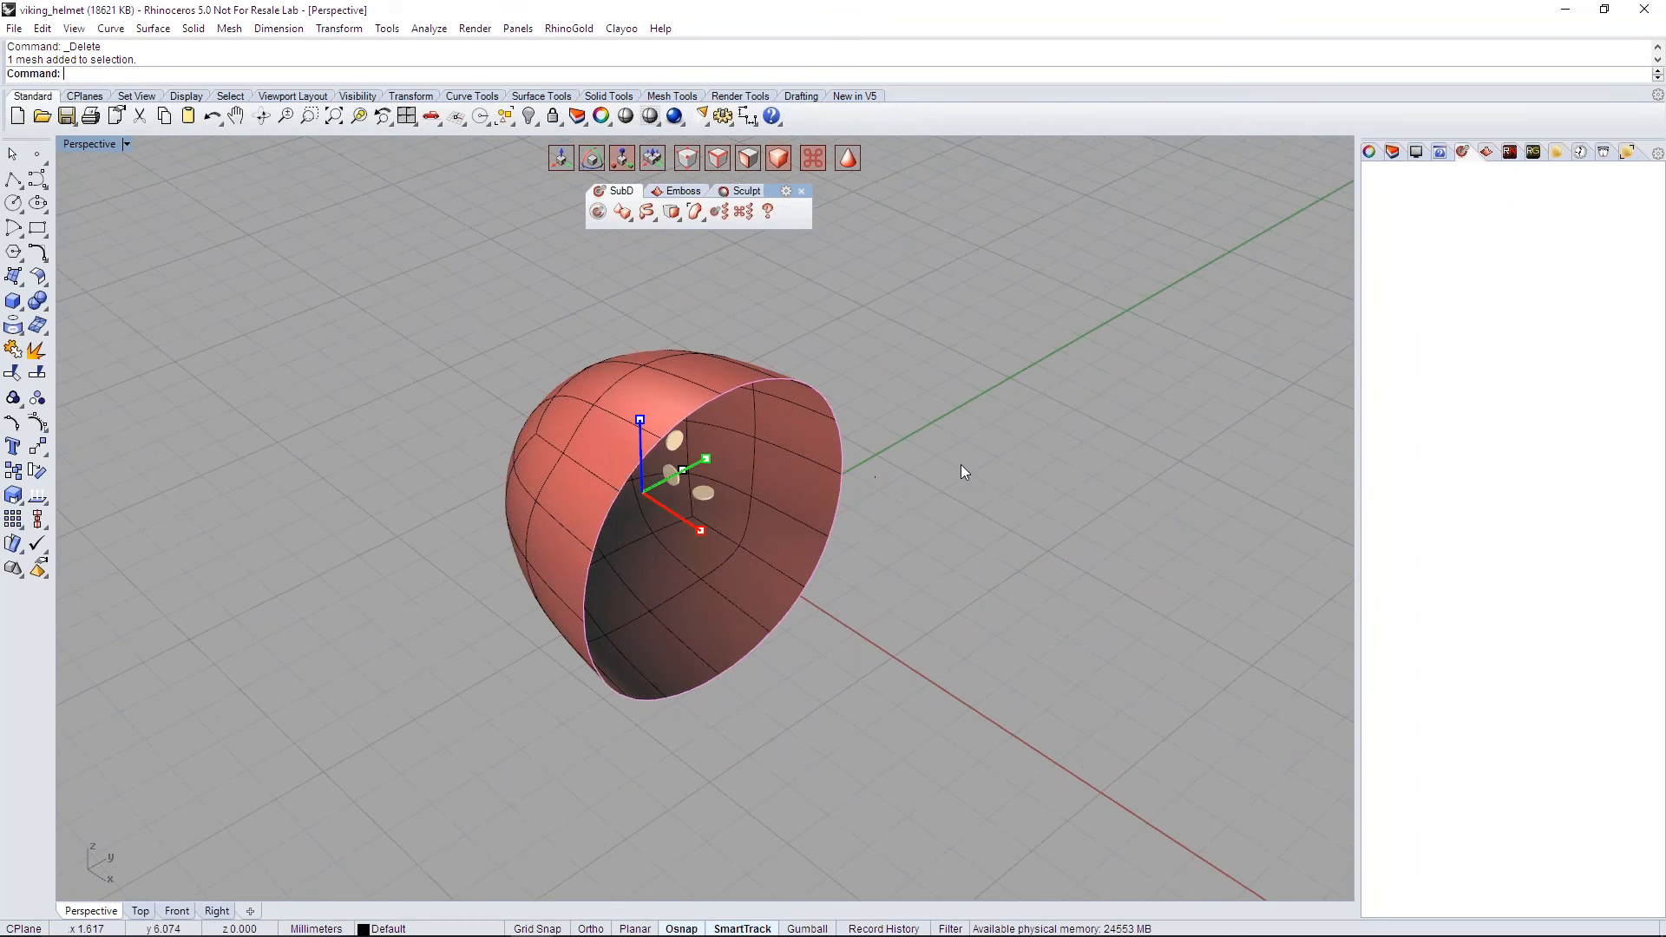
{"action": "right_click_drag", "start_coordinate": [755, 469], "coordinate": [859, 495]}
{"action": "left_click", "coordinate": [675, 217]}
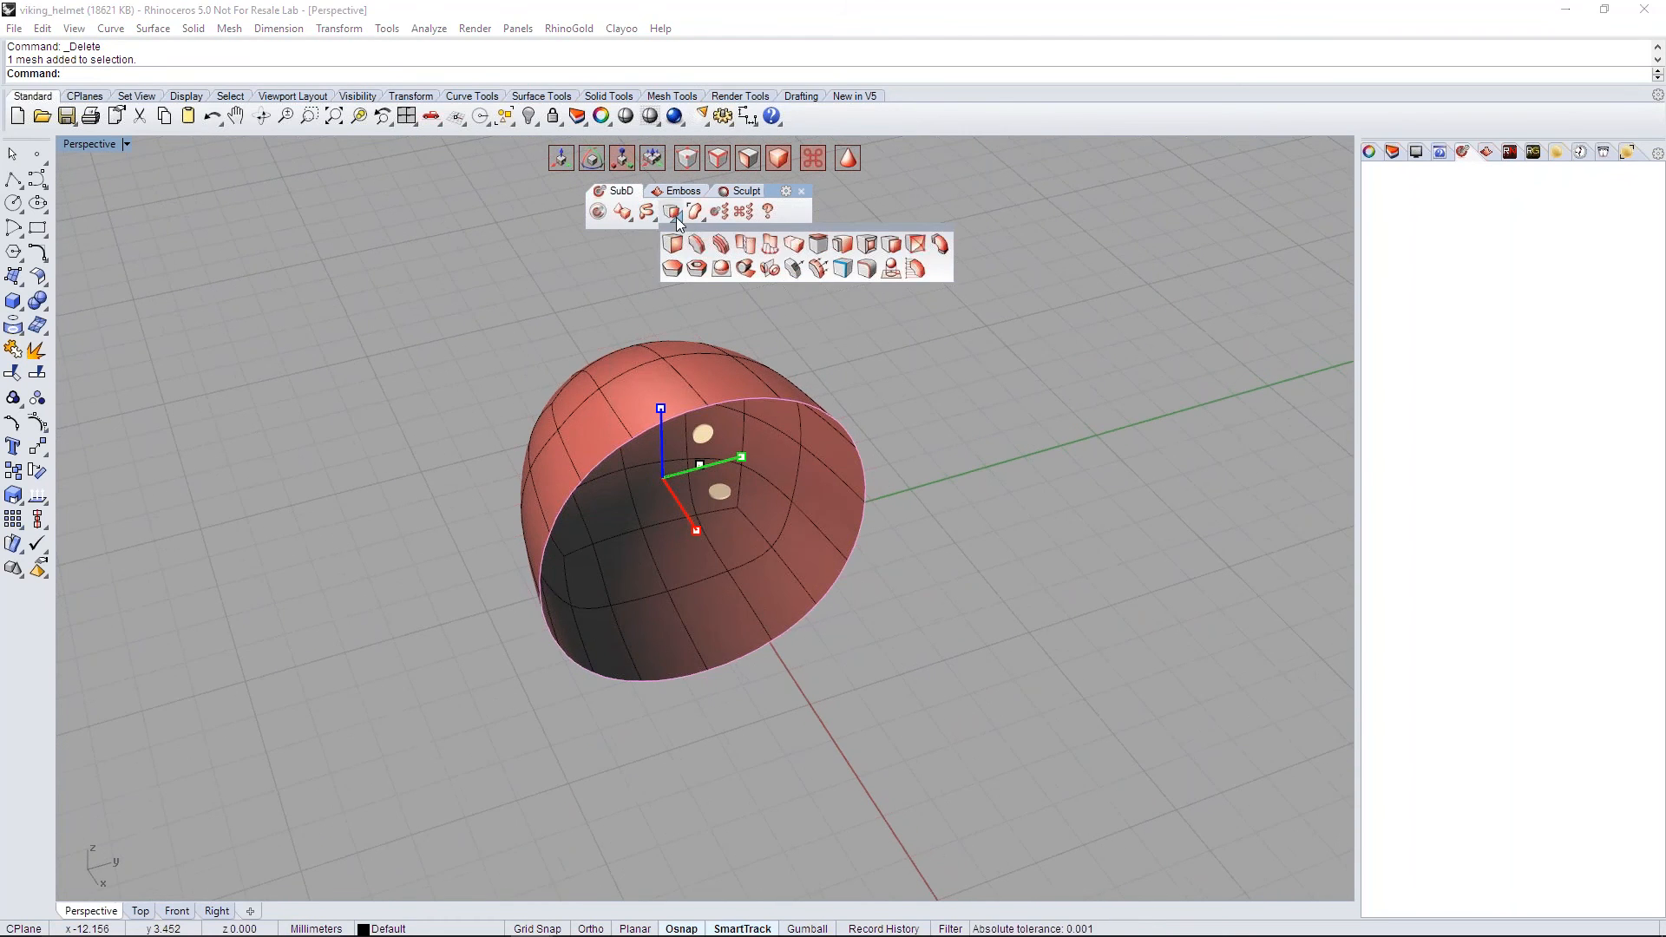
{"action": "left_click", "coordinate": [695, 270]}
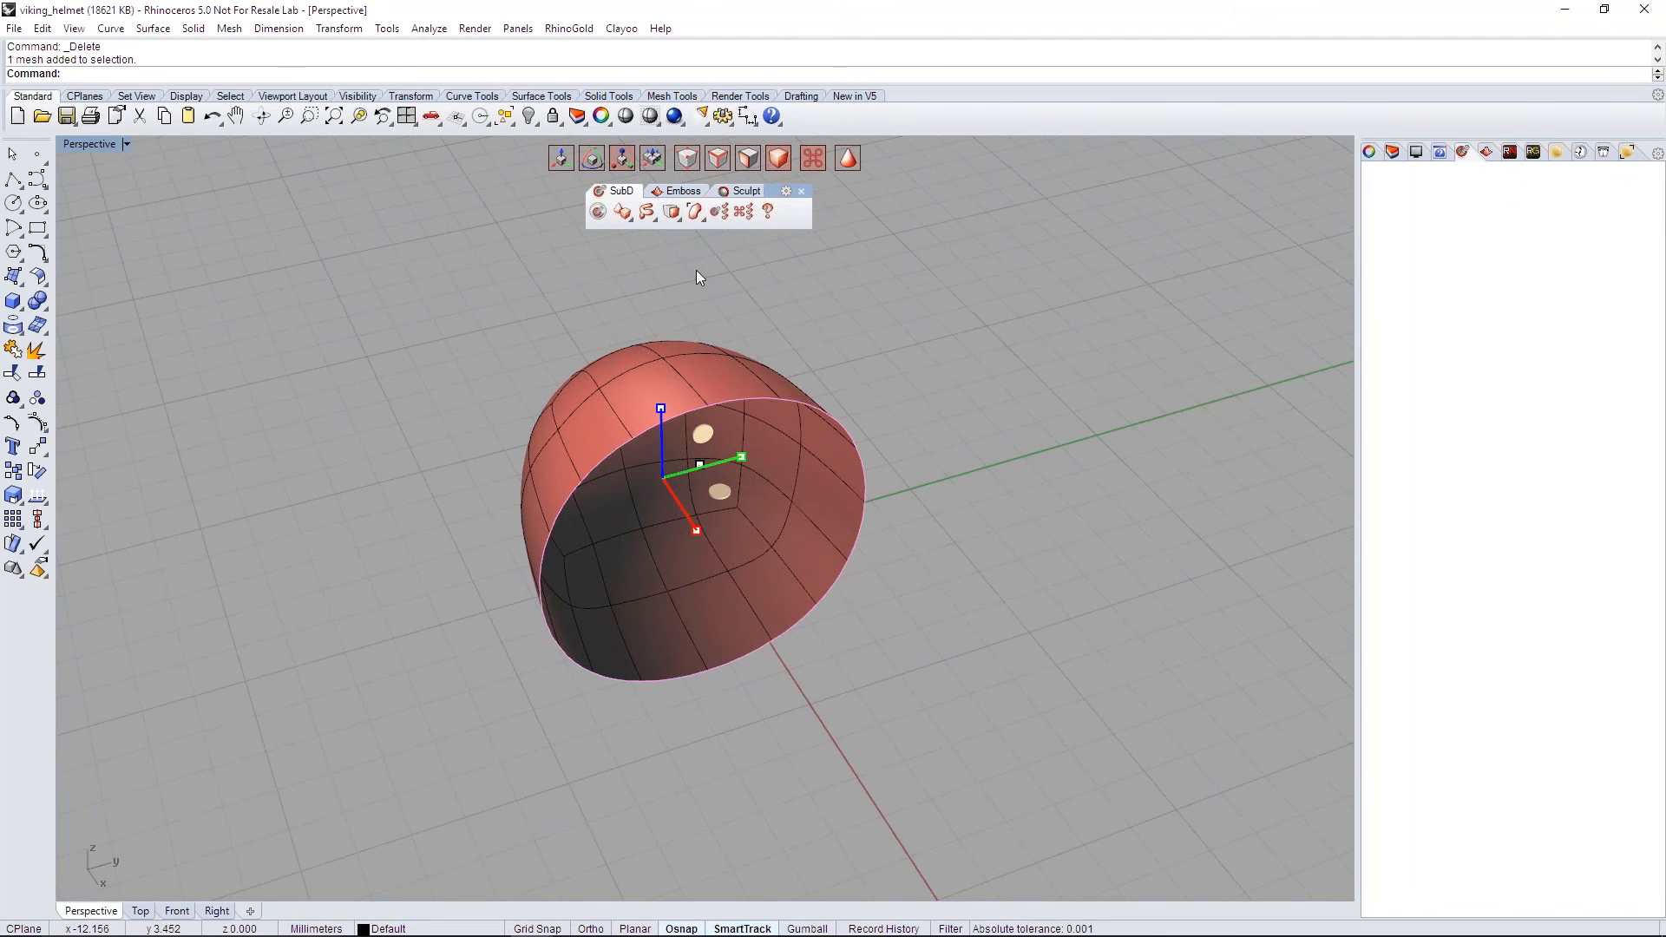
{"action": "right_click_drag", "start_coordinate": [934, 463], "coordinate": [862, 314]}
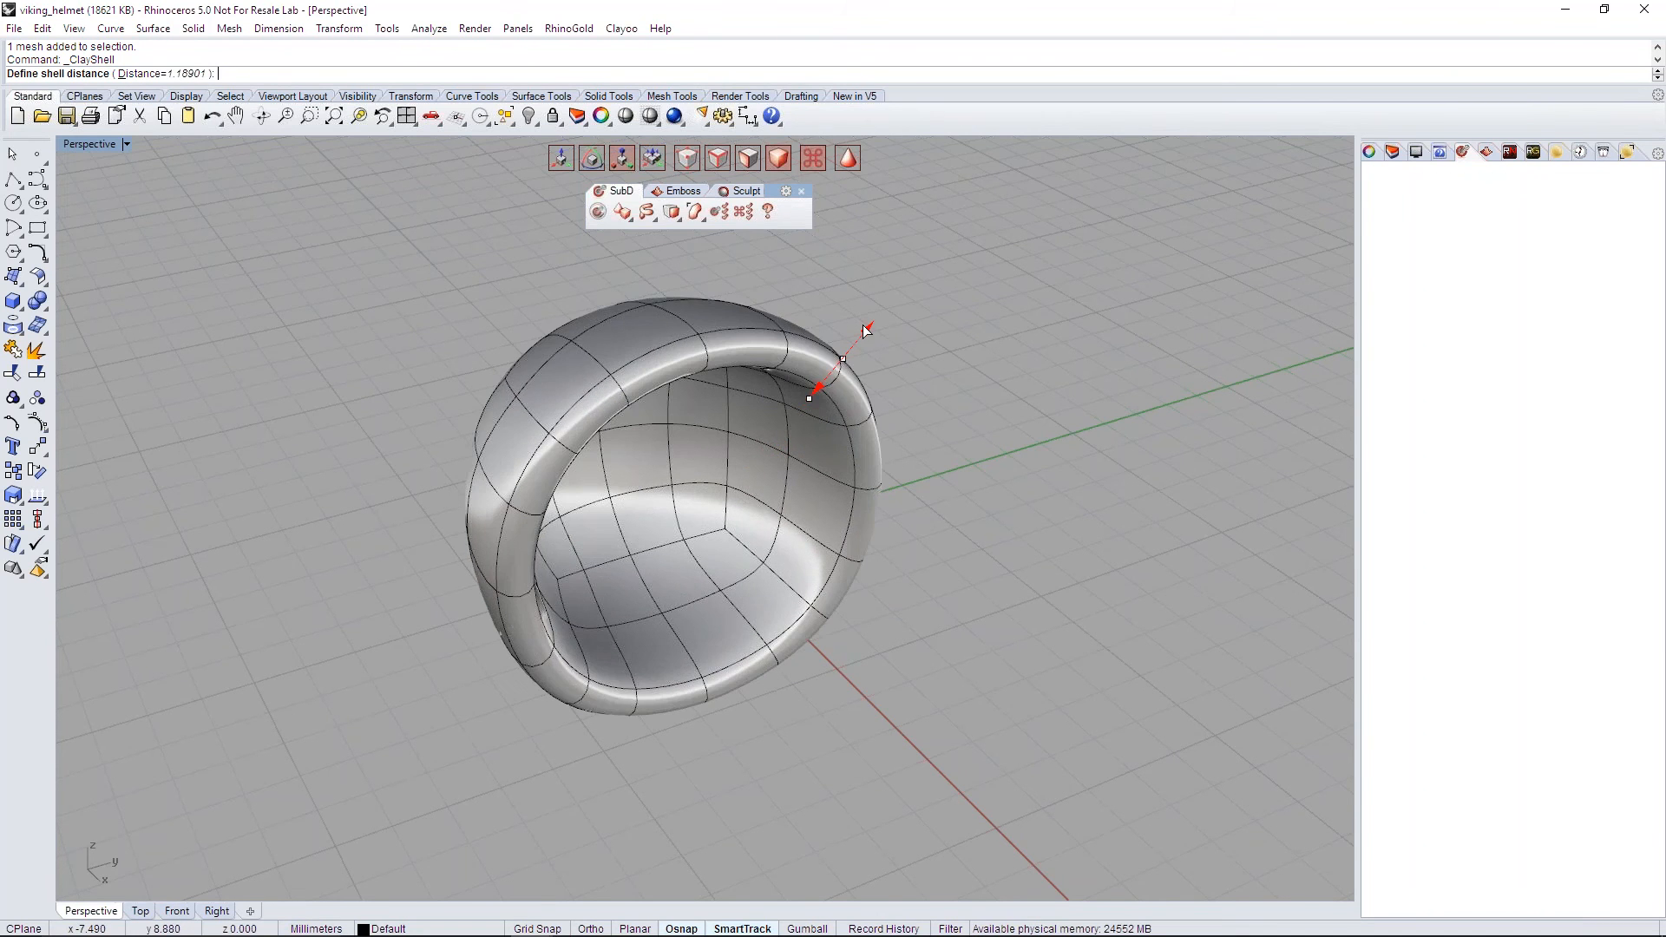
{"action": "right_click_drag", "start_coordinate": [921, 382], "coordinate": [600, 389]}
{"action": "scroll", "coordinate": [953, 389], "scroll_direction": "up", "scroll_amount": 2}
{"action": "right_click", "coordinate": [965, 406]}
Step: Divide the shell with edge loops beside its open rim to sharpen the rim, and inspect the smoothed result
{"action": "key", "text": "Tab"}
{"action": "key", "text": "d"}
{"action": "left_click", "coordinate": [558, 340]}
{"action": "right_click", "coordinate": [564, 356]}
{"action": "left_click", "coordinate": [570, 379]}
{"action": "right_click_drag", "start_coordinate": [786, 447], "coordinate": [764, 443]}
{"action": "key", "text": "Tab"}
{"action": "right_click_drag", "start_coordinate": [912, 483], "coordinate": [839, 523]}
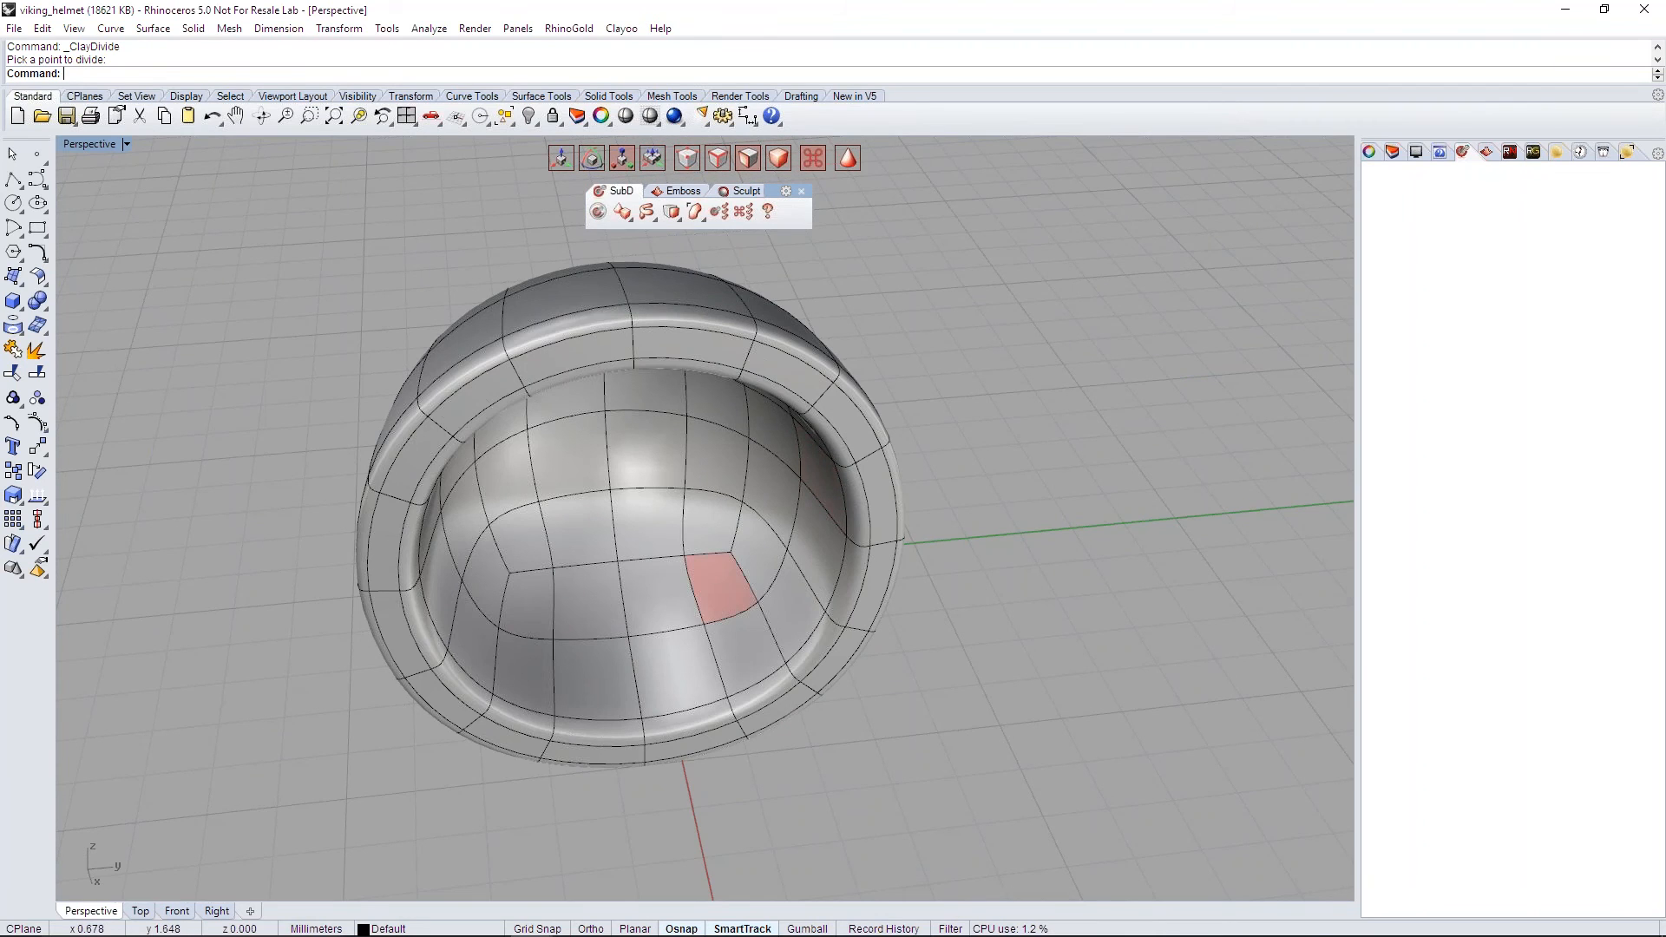
{"action": "right_click_drag", "start_coordinate": [729, 586], "coordinate": [1093, 570]}
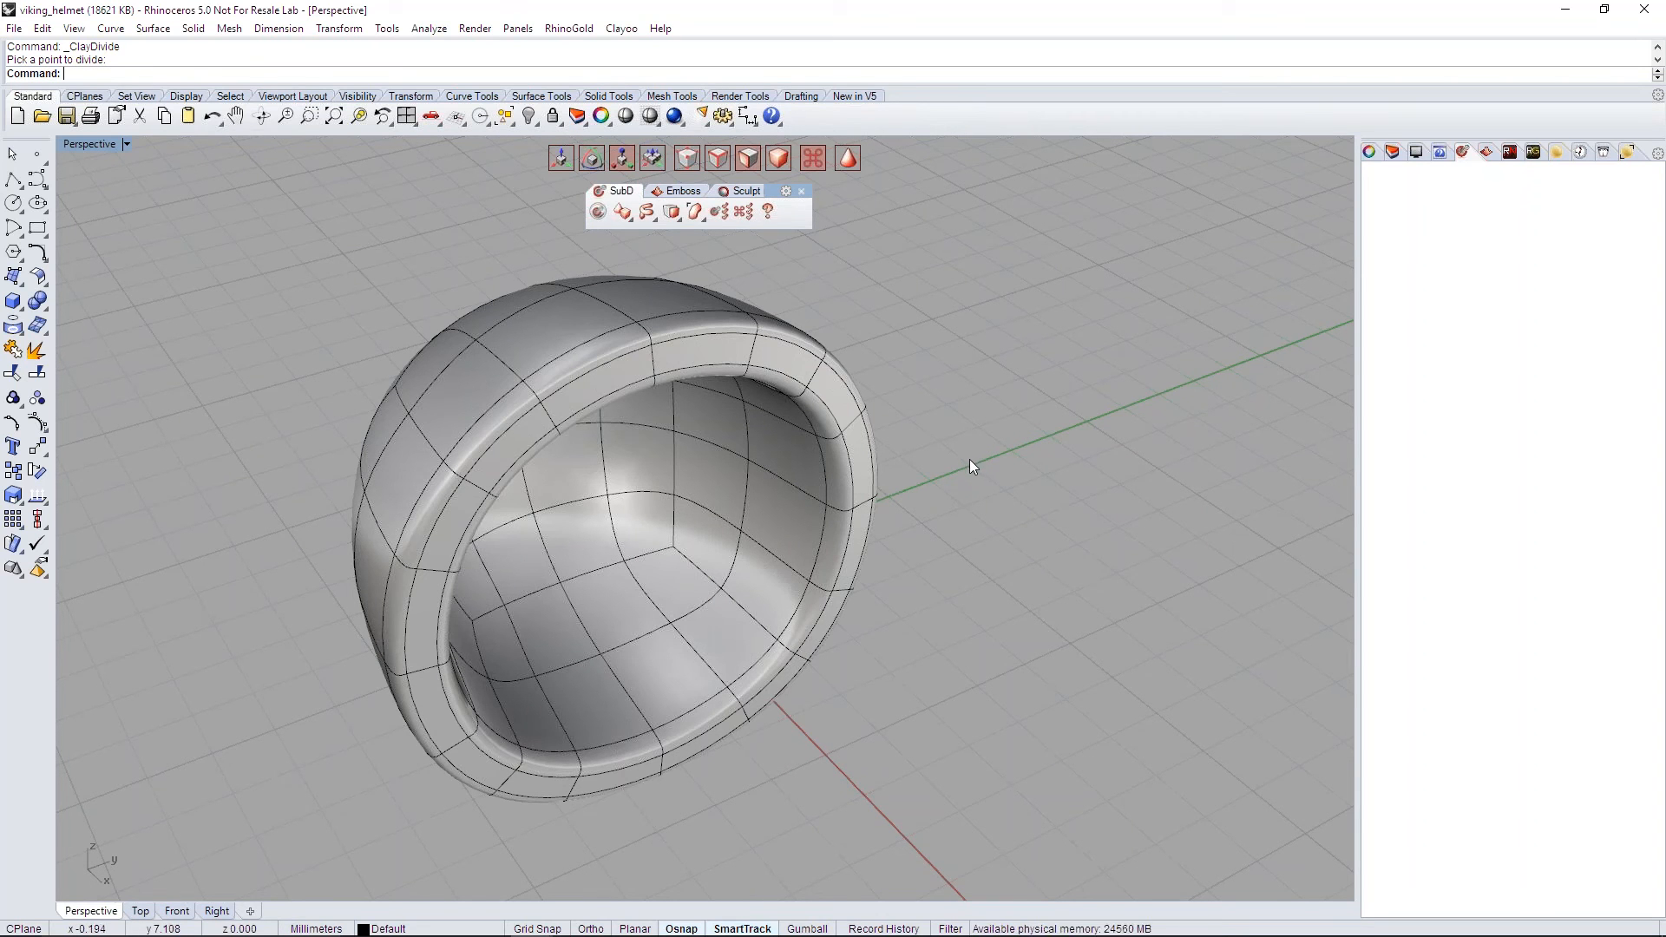
{"action": "right_click_drag", "start_coordinate": [970, 465], "coordinate": [911, 486]}
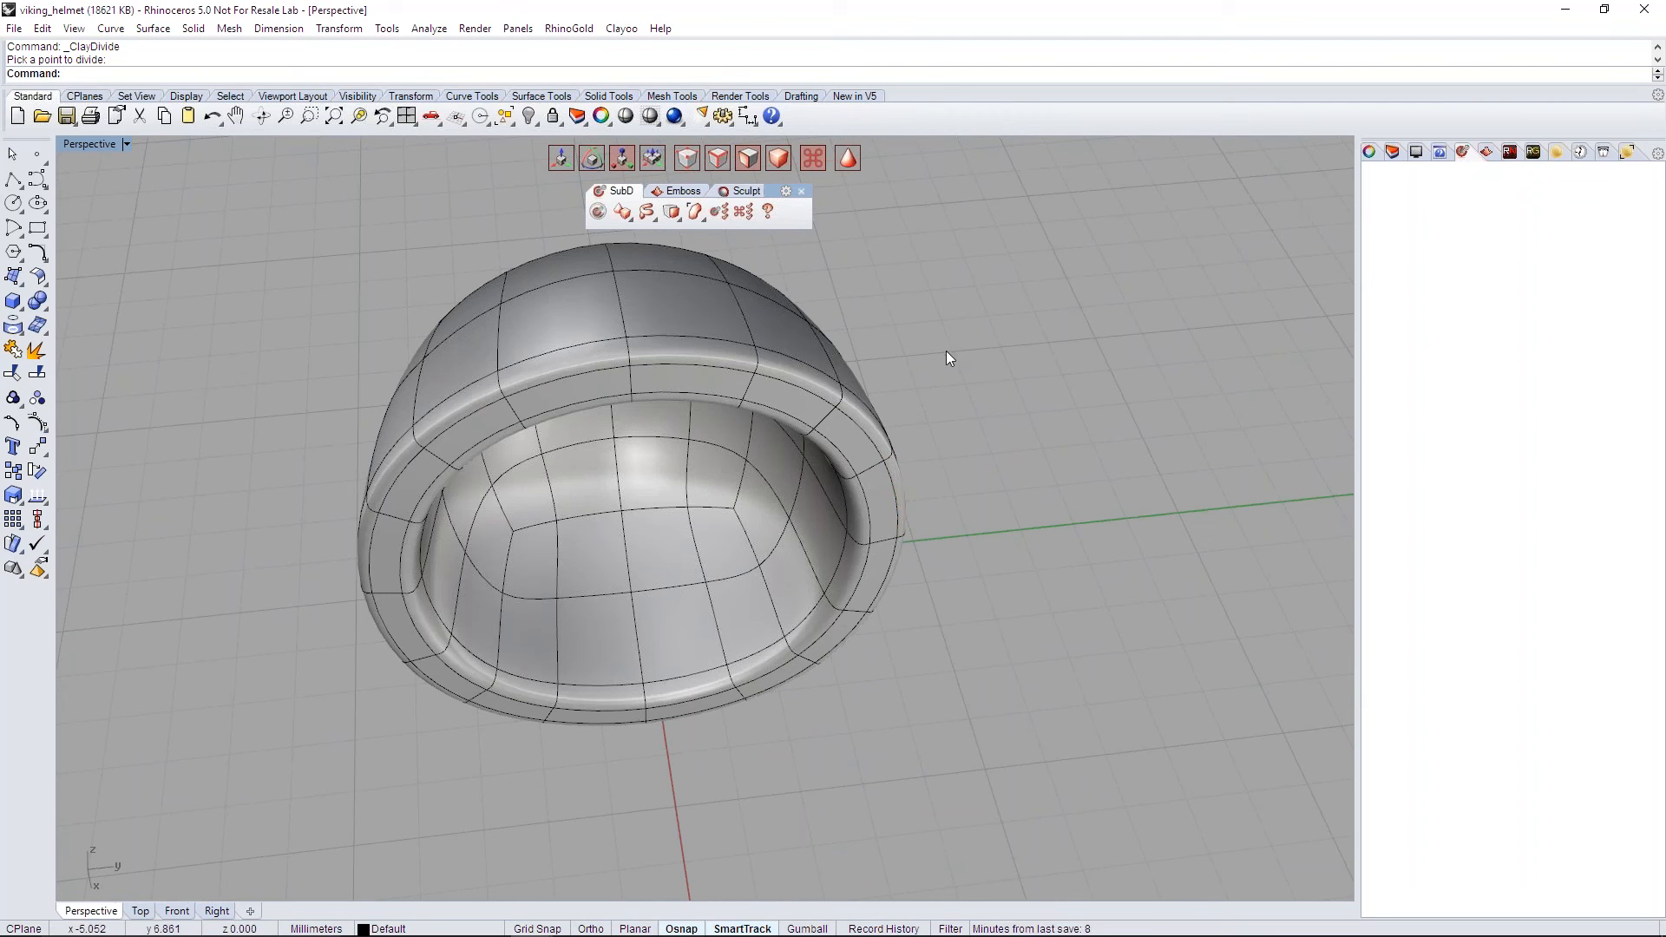
{"action": "right_click_drag", "start_coordinate": [960, 382], "coordinate": [1007, 390]}
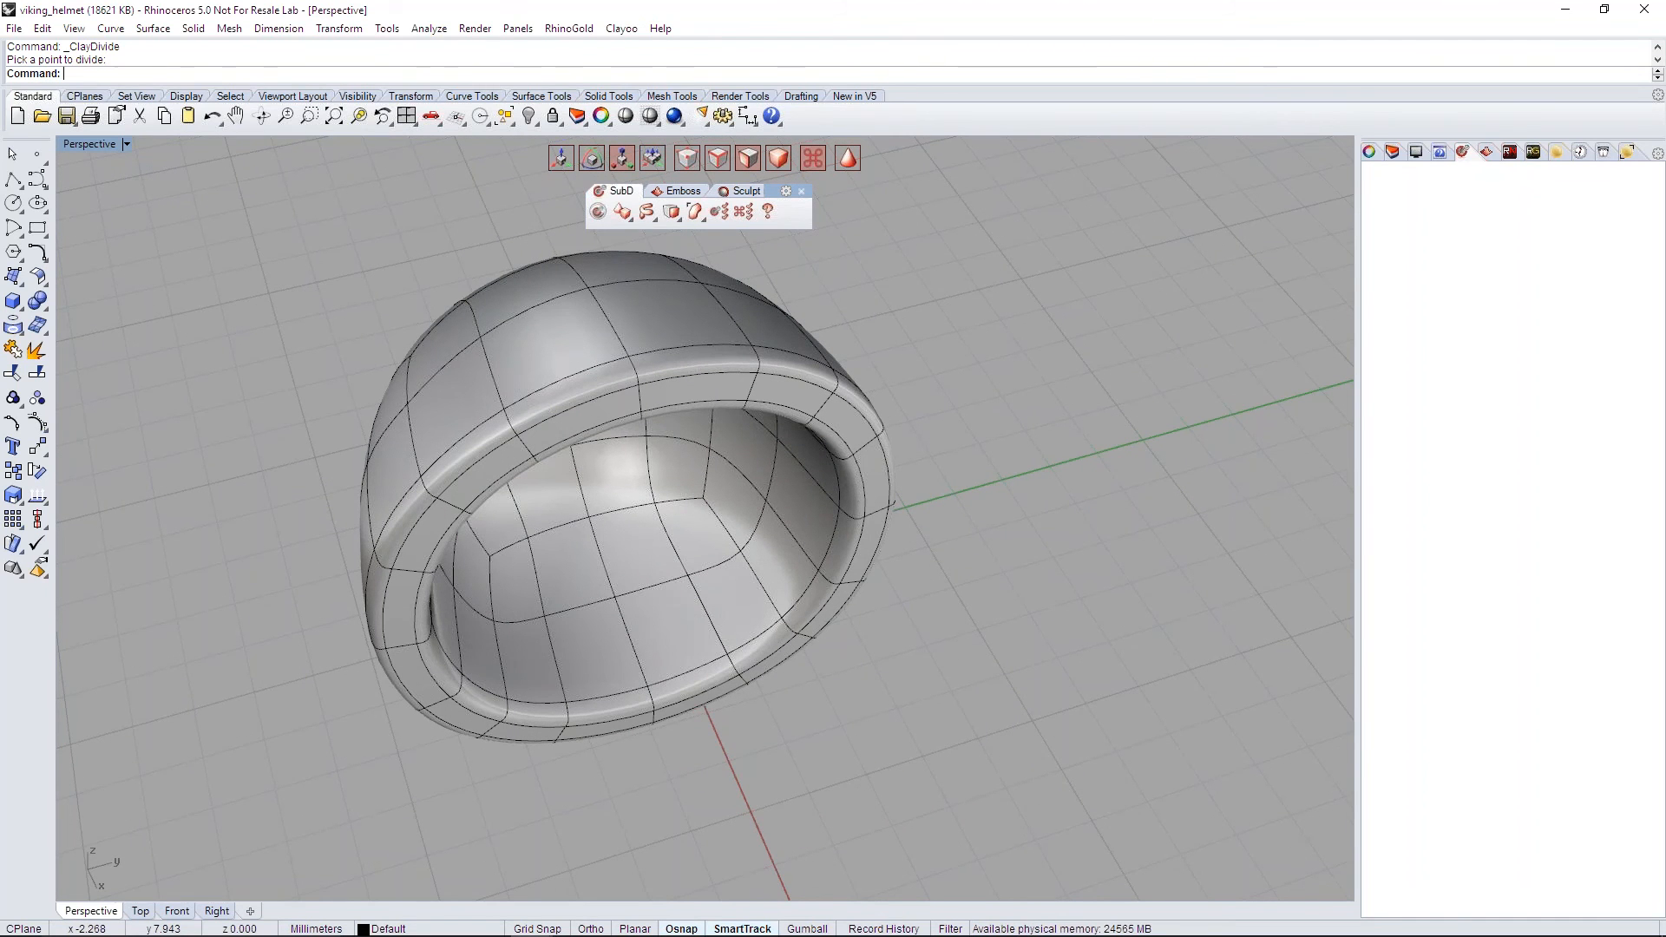
{"action": "right_click_drag", "start_coordinate": [1014, 395], "coordinate": [1029, 399]}
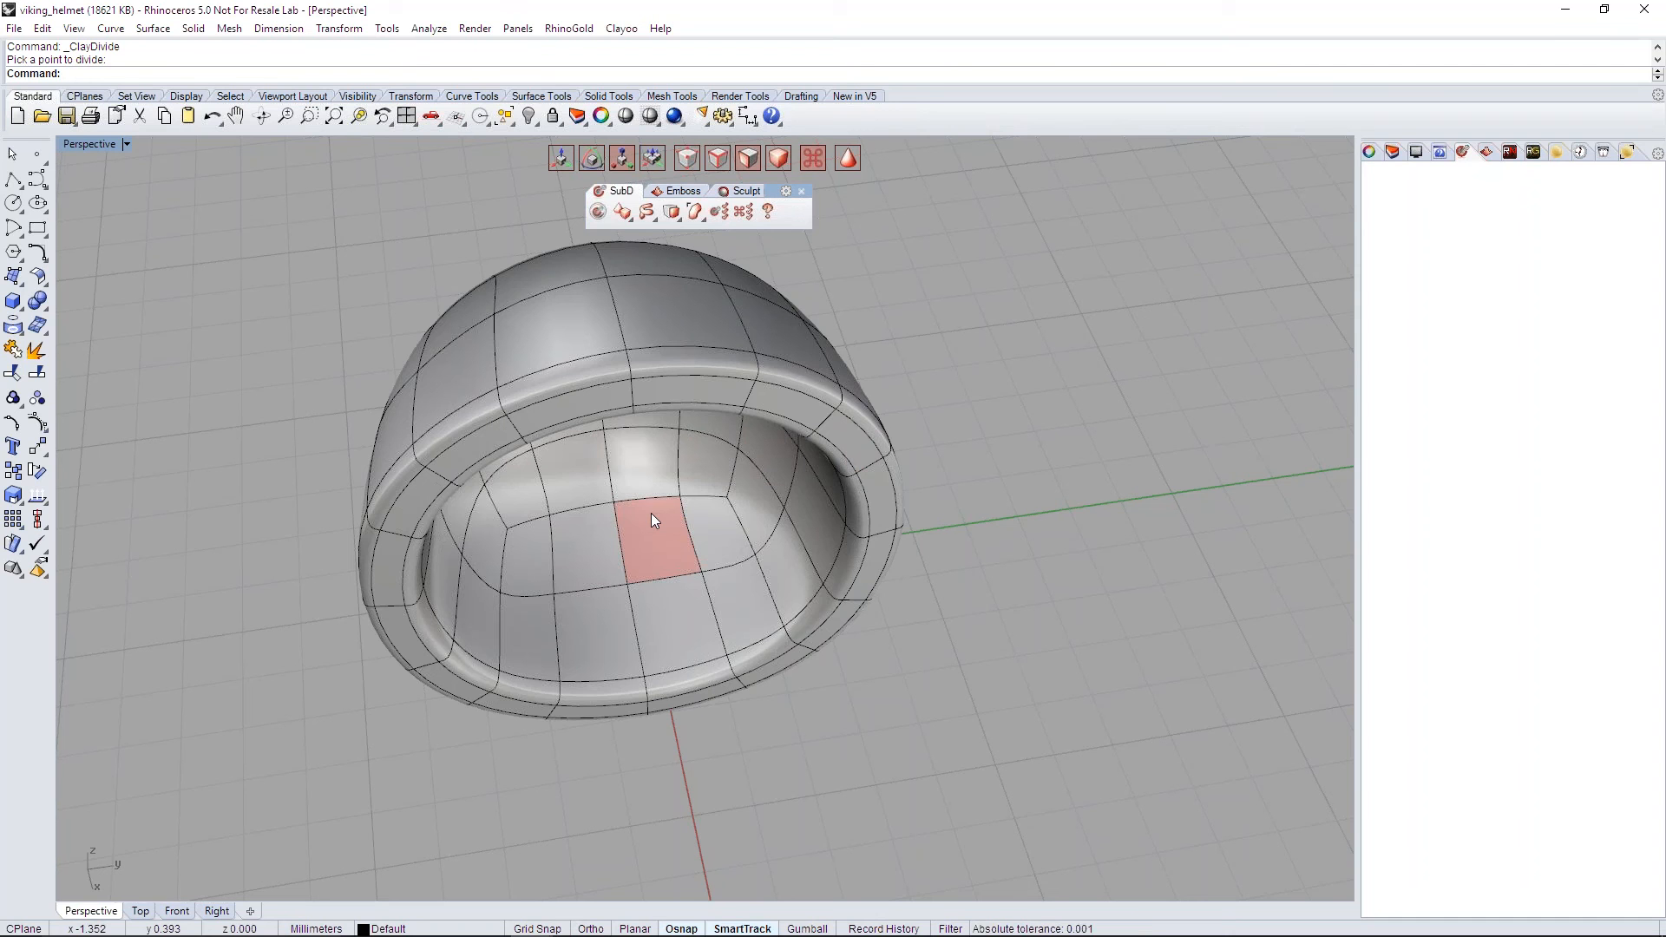
{"action": "right_click_drag", "start_coordinate": [940, 401], "coordinate": [1013, 429]}
{"action": "scroll", "coordinate": [919, 394], "scroll_direction": "down", "scroll_amount": 2}
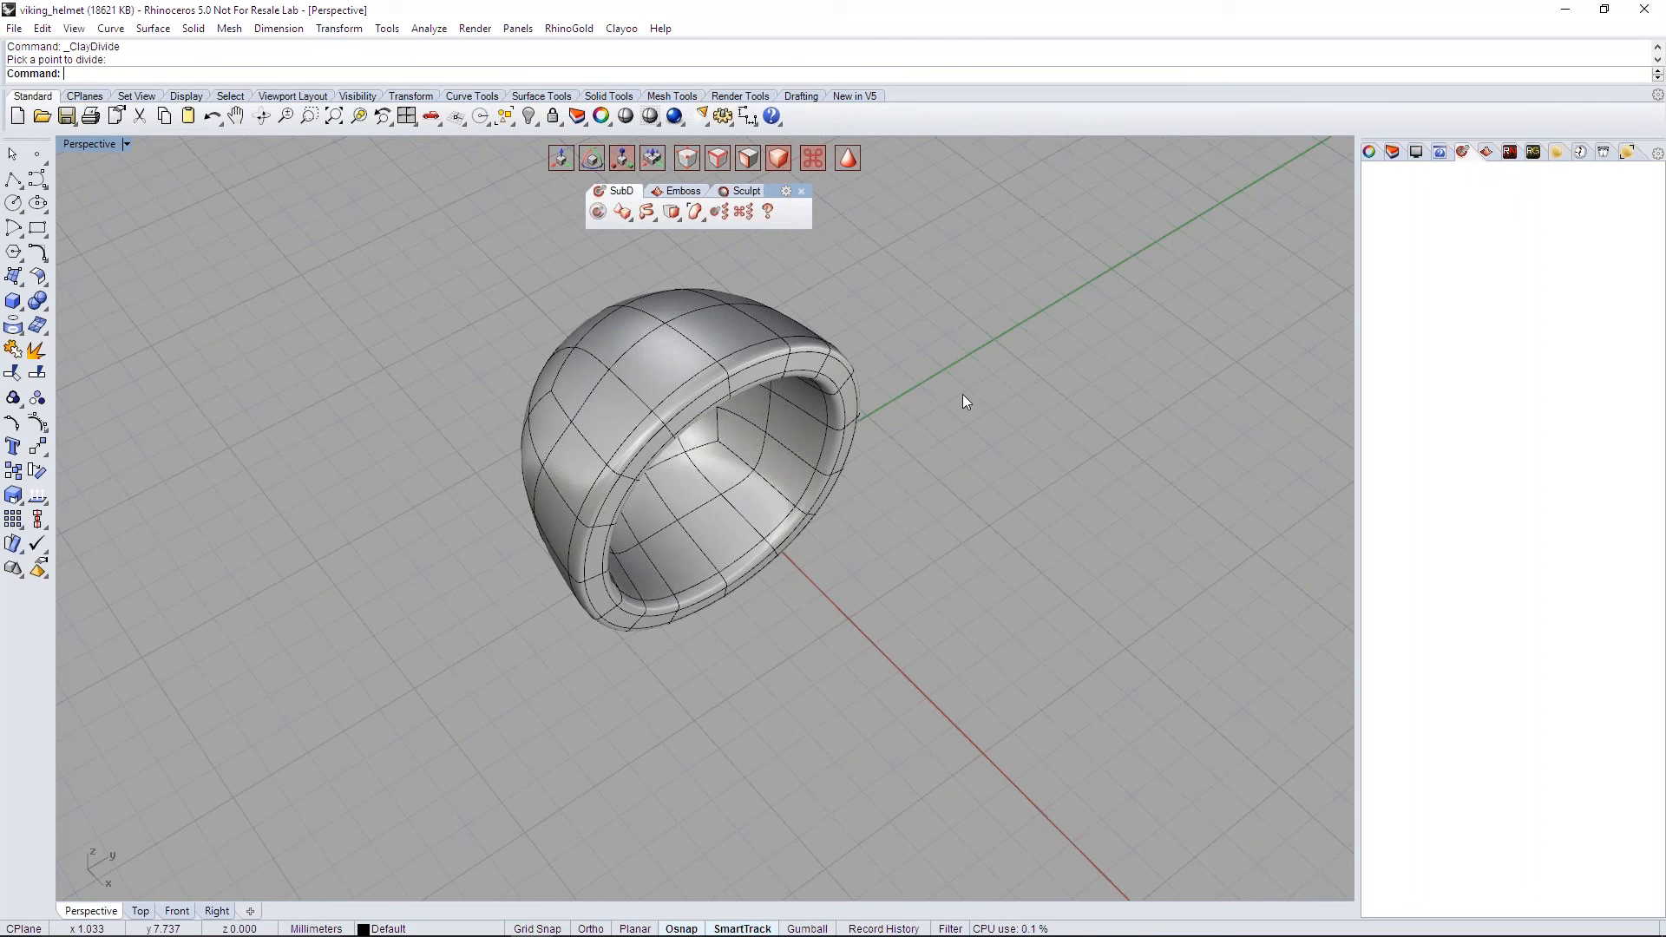
Step: Delete the shelled half-ellipsoid to clear the scene
{"action": "left_click", "coordinate": [778, 338]}
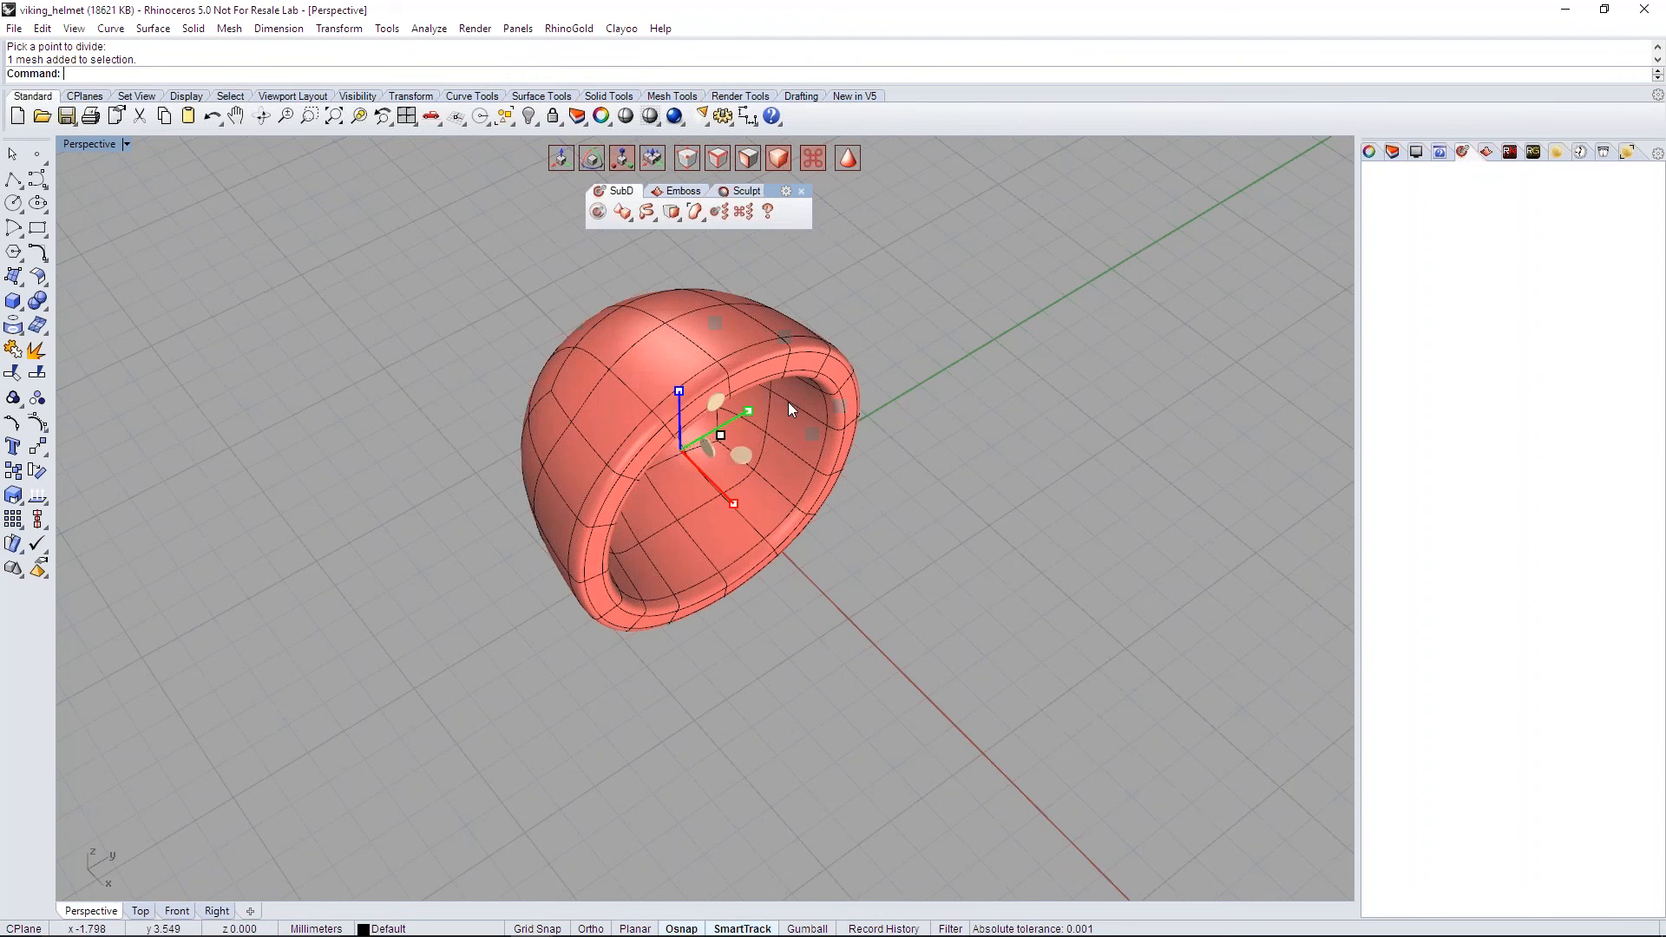
{"action": "key", "text": "Delete"}
{"action": "right_click_drag", "start_coordinate": [695, 416], "coordinate": [734, 425]}
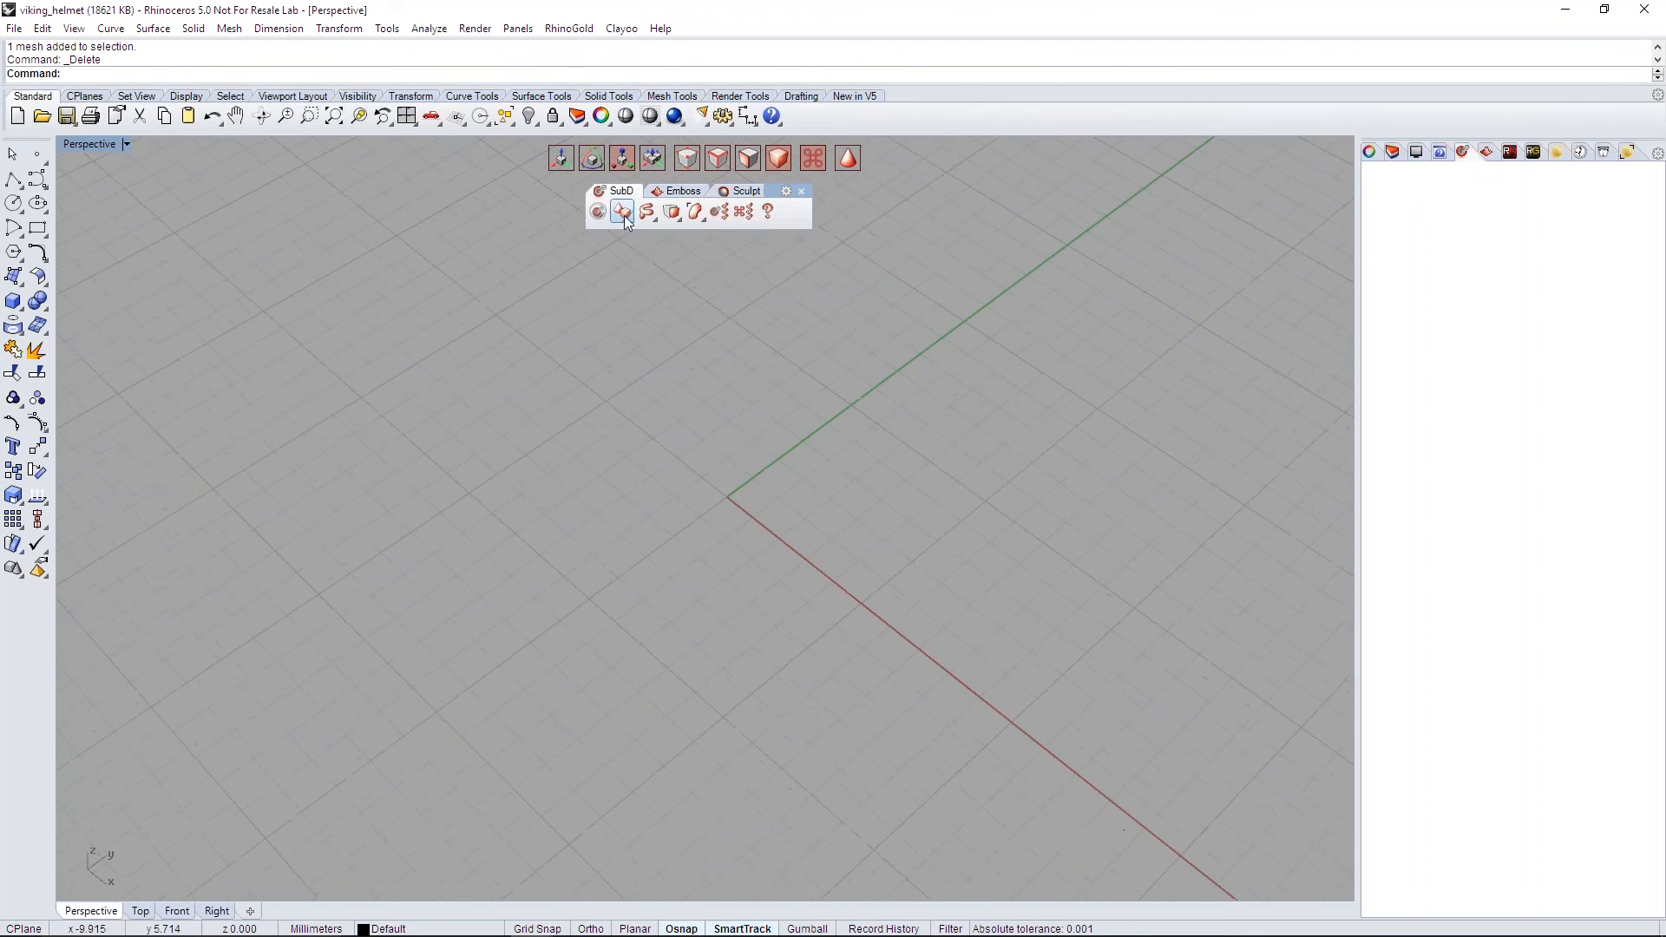
Step: Create a Clayoo box at the origin and move it aside along the negative X axis
{"action": "left_click", "coordinate": [628, 217]}
{"action": "left_click", "coordinate": [649, 244]}
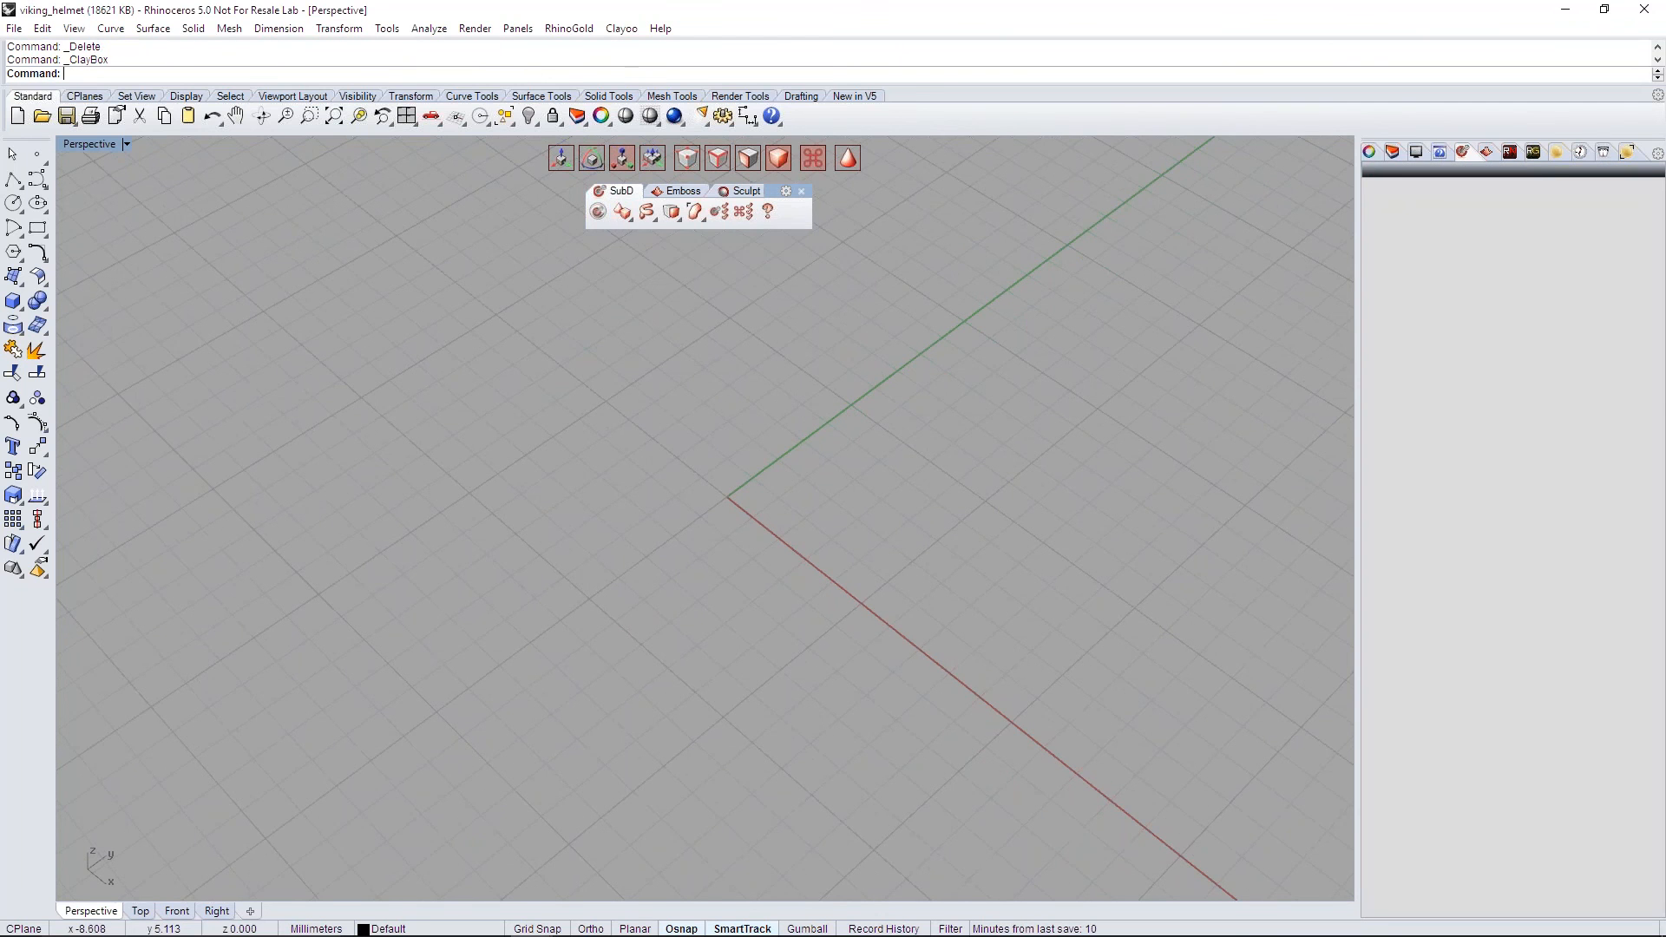
{"action": "right_click_drag", "start_coordinate": [757, 483], "coordinate": [810, 452]}
{"action": "key", "text": "Return"}
{"action": "left_click", "coordinate": [811, 484]}
{"action": "type", "text": "W"}
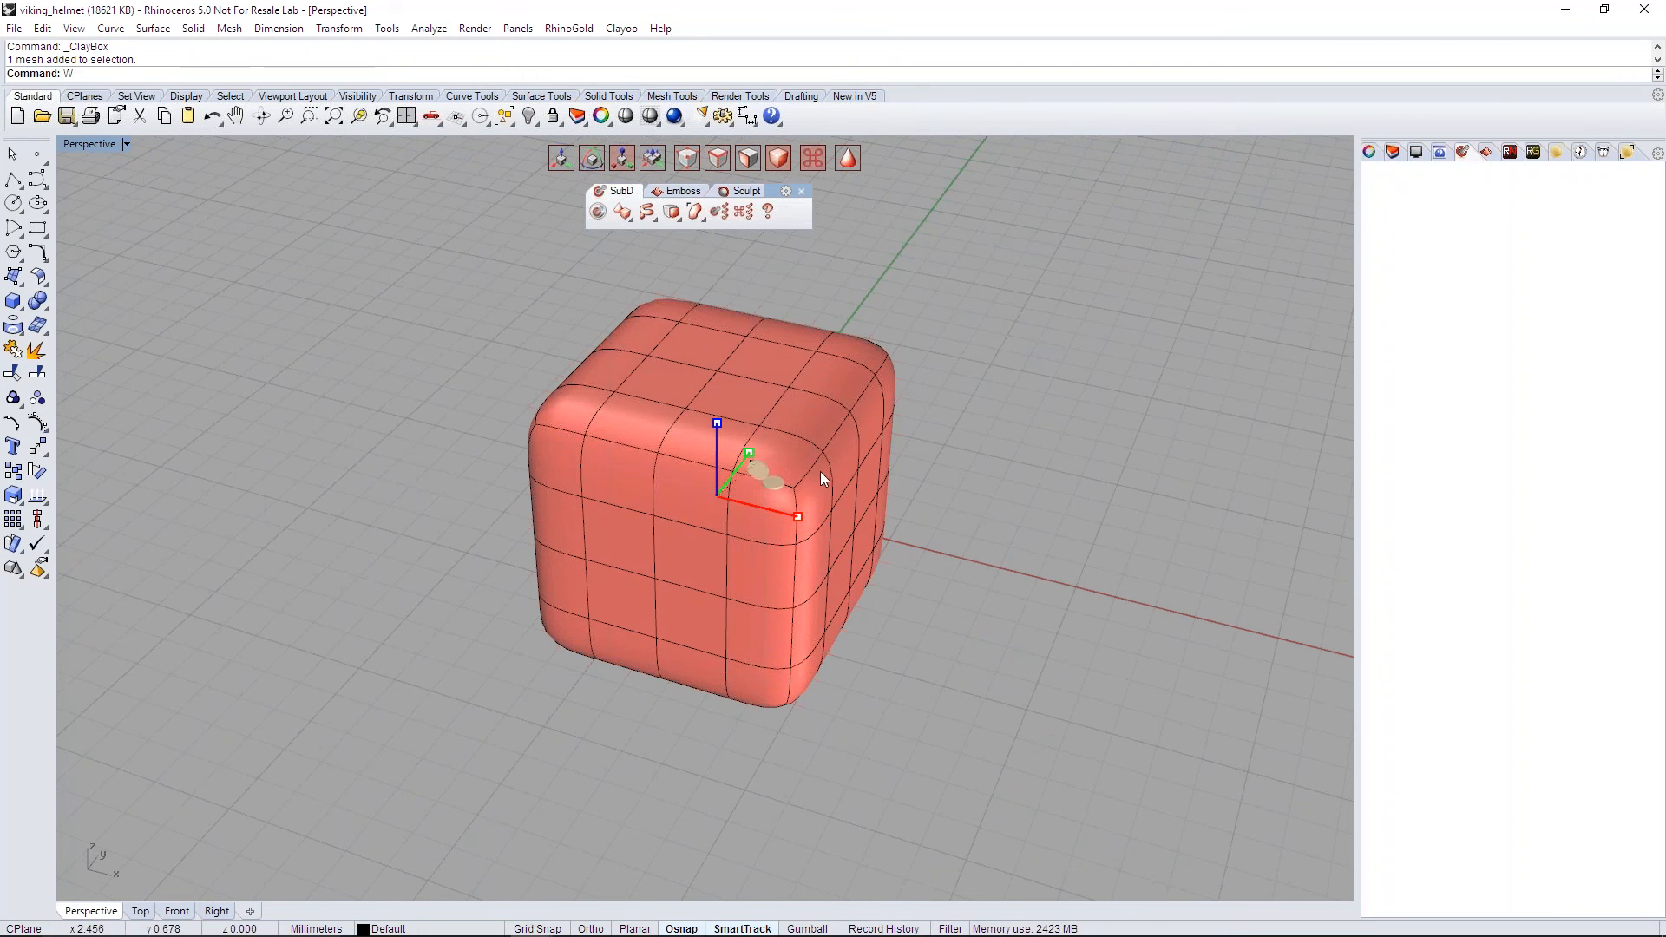
{"action": "key", "text": "BackSpace"}
{"action": "left_click_drag", "start_coordinate": [579, 439], "coordinate": [389, 370]}
Step: Create a second Clayoo box at the origin, 8 × 8 × 8 mm with 4 subdivisions in each direction
{"action": "left_click", "coordinate": [716, 497]}
{"action": "left_click", "coordinate": [628, 217]}
{"action": "left_click", "coordinate": [653, 242]}
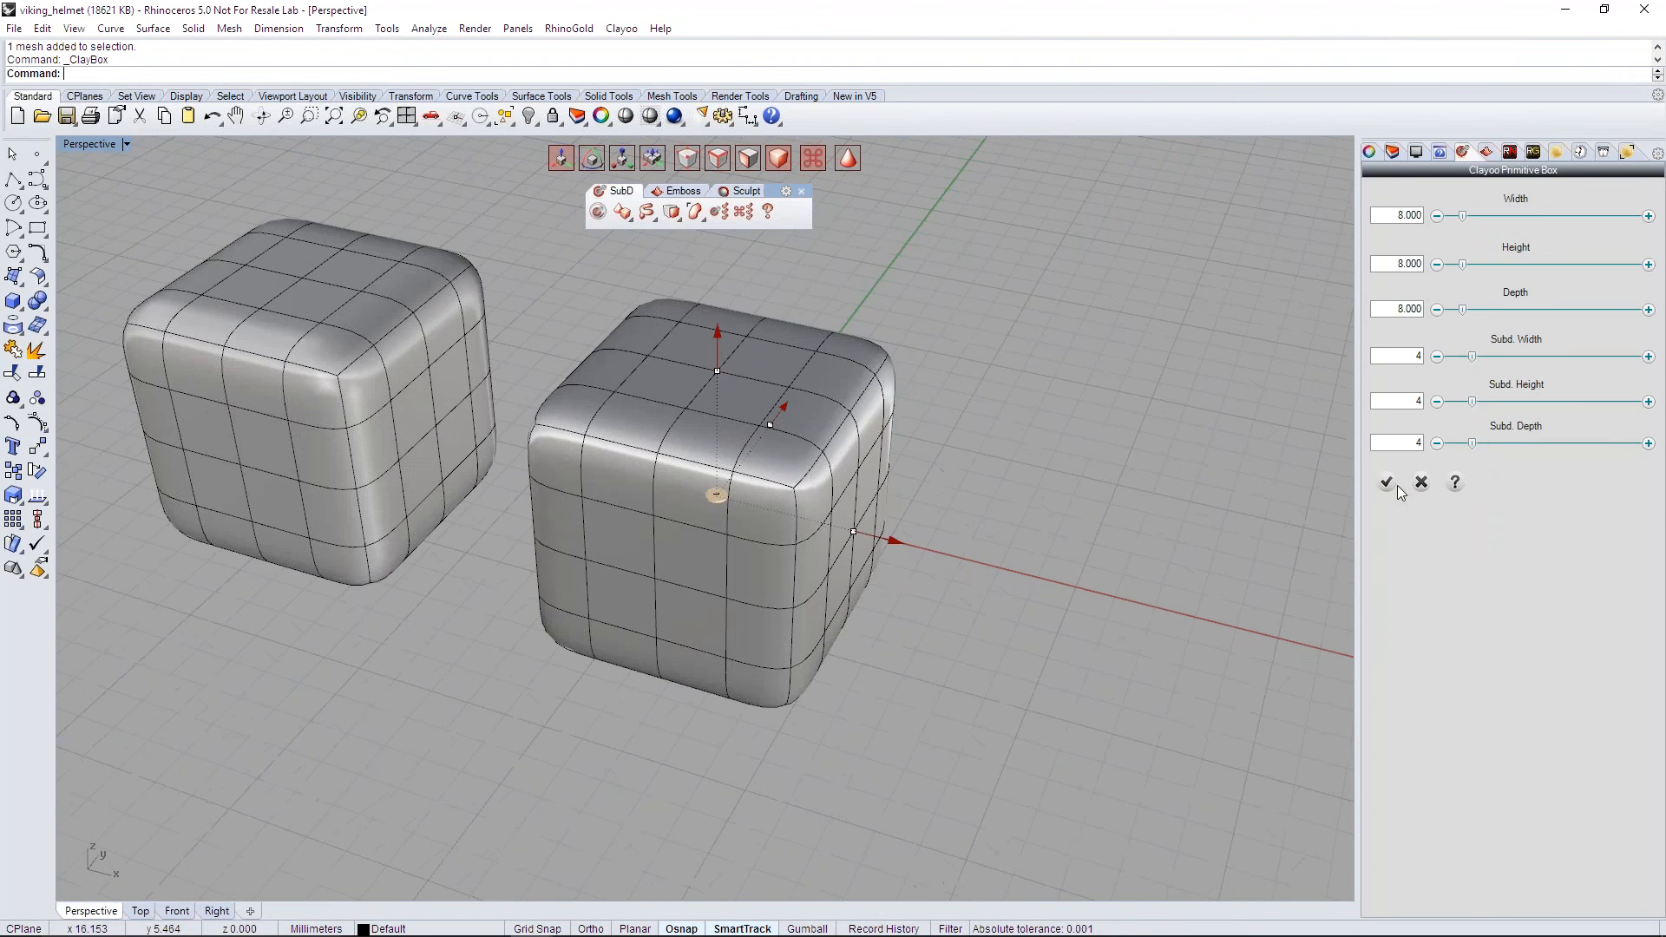
{"action": "left_click", "coordinate": [1388, 484]}
{"action": "scroll", "coordinate": [921, 451], "scroll_direction": "down", "scroll_amount": 2}
{"action": "scroll", "coordinate": [922, 451], "scroll_direction": "down", "scroll_amount": 1}
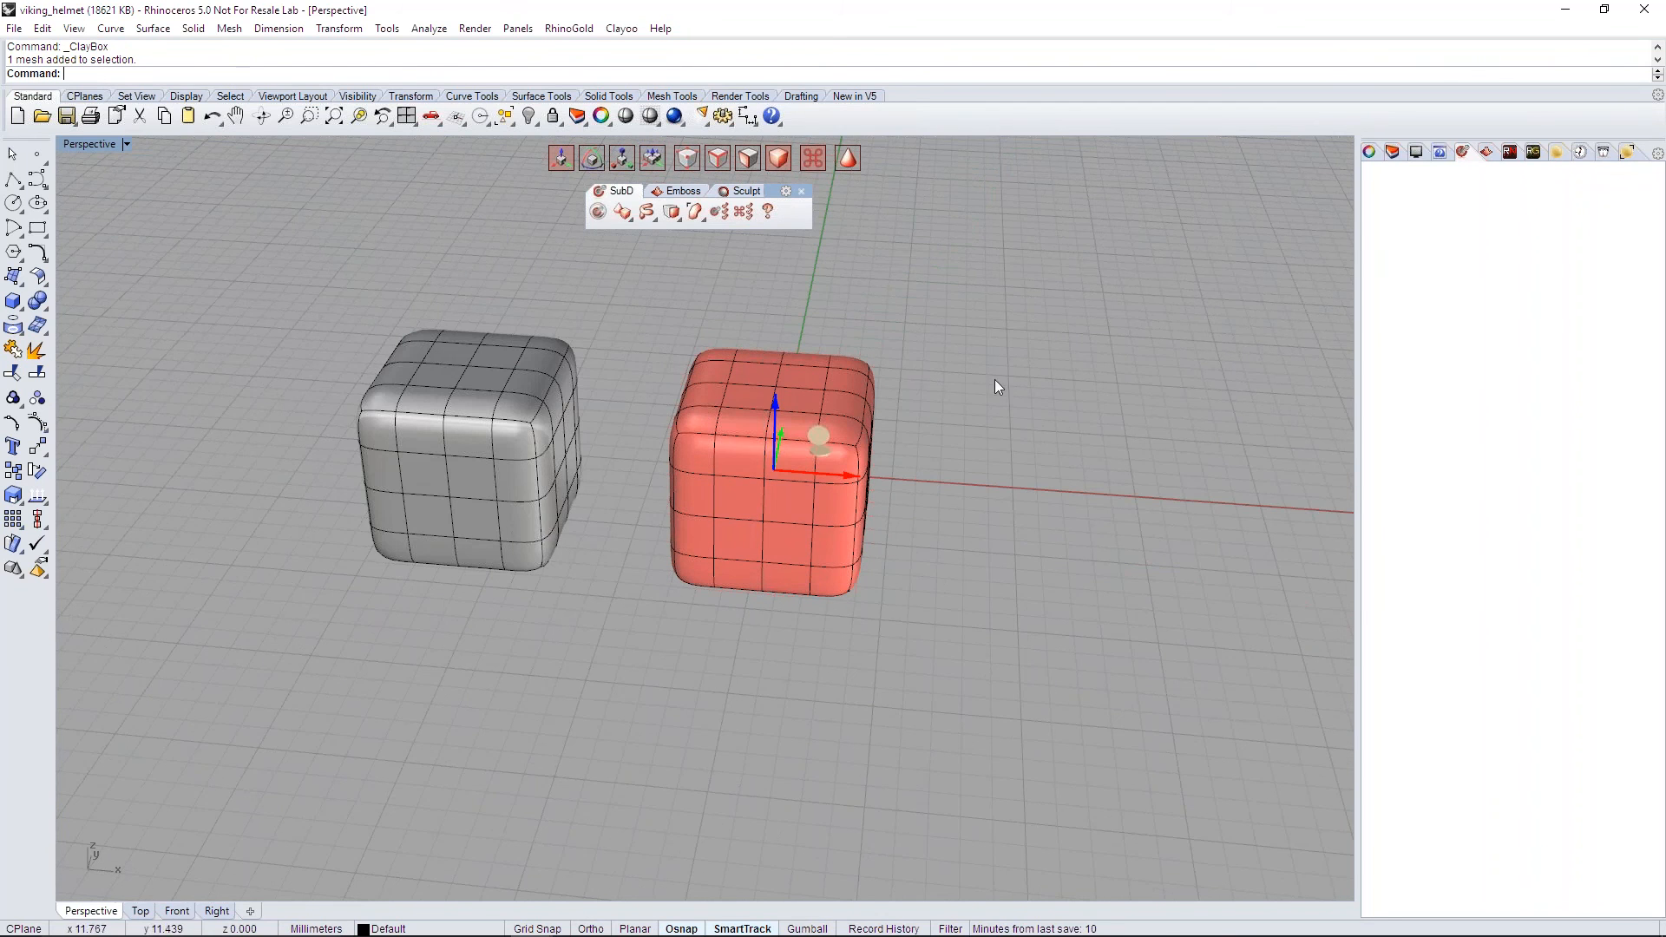
Step: Merge the two boxes into one Clayoo object, and delete the merged object
{"action": "left_click", "coordinate": [507, 419]}
{"action": "left_click", "coordinate": [787, 460], "text": "shift"}
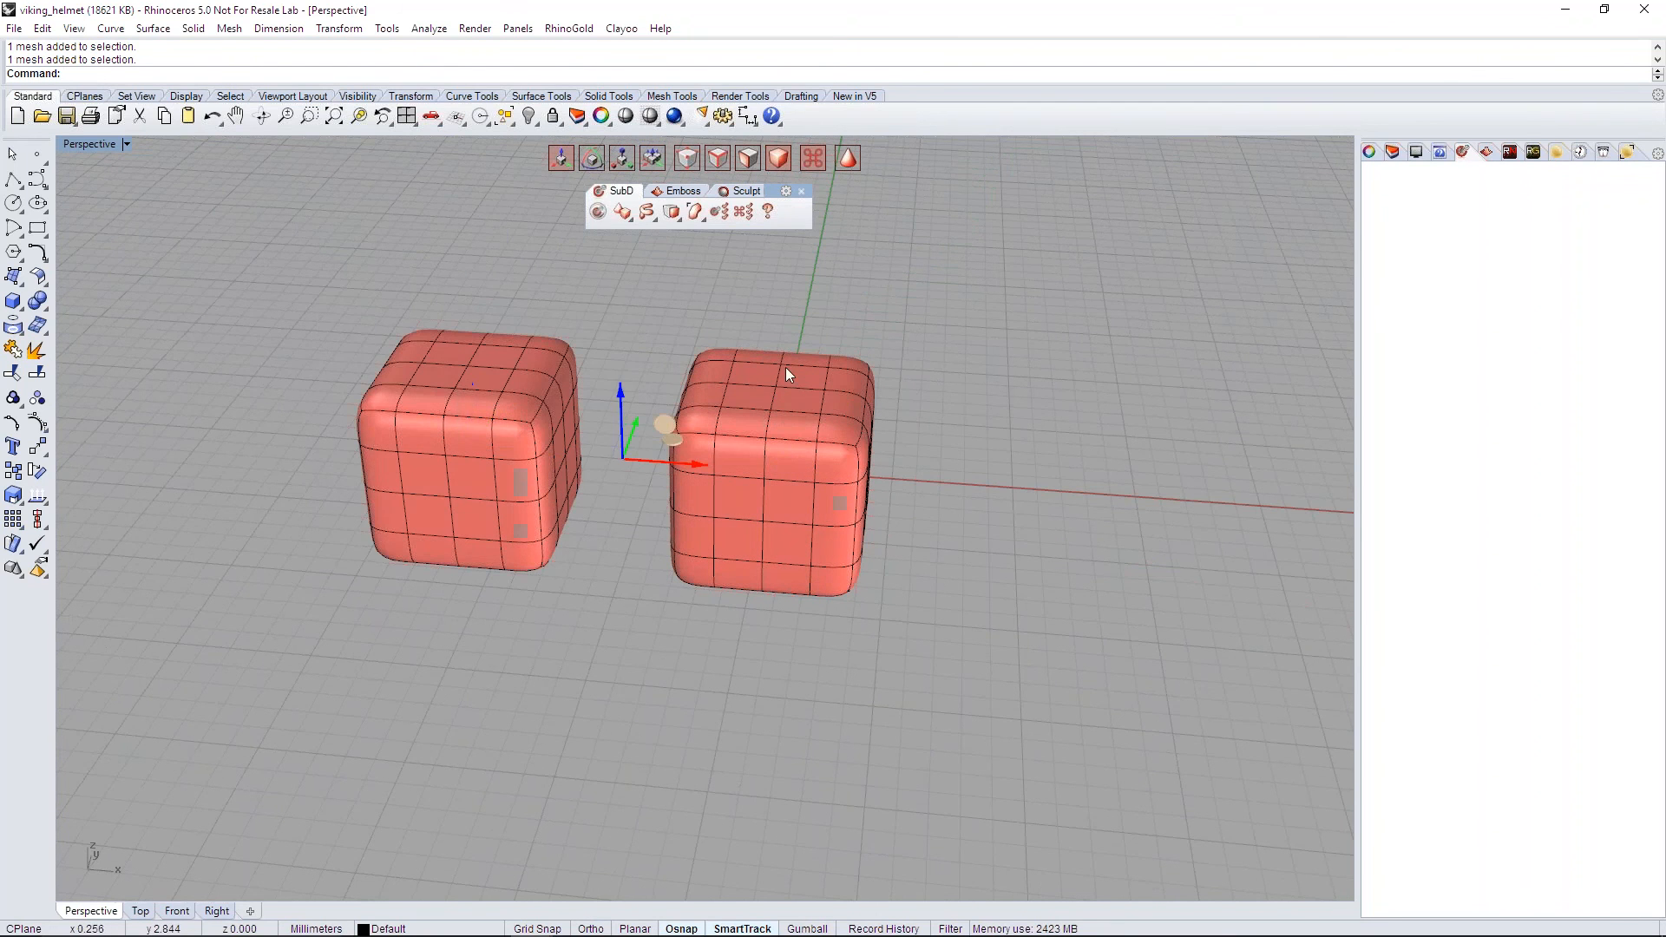
{"action": "left_click", "coordinate": [671, 212]}
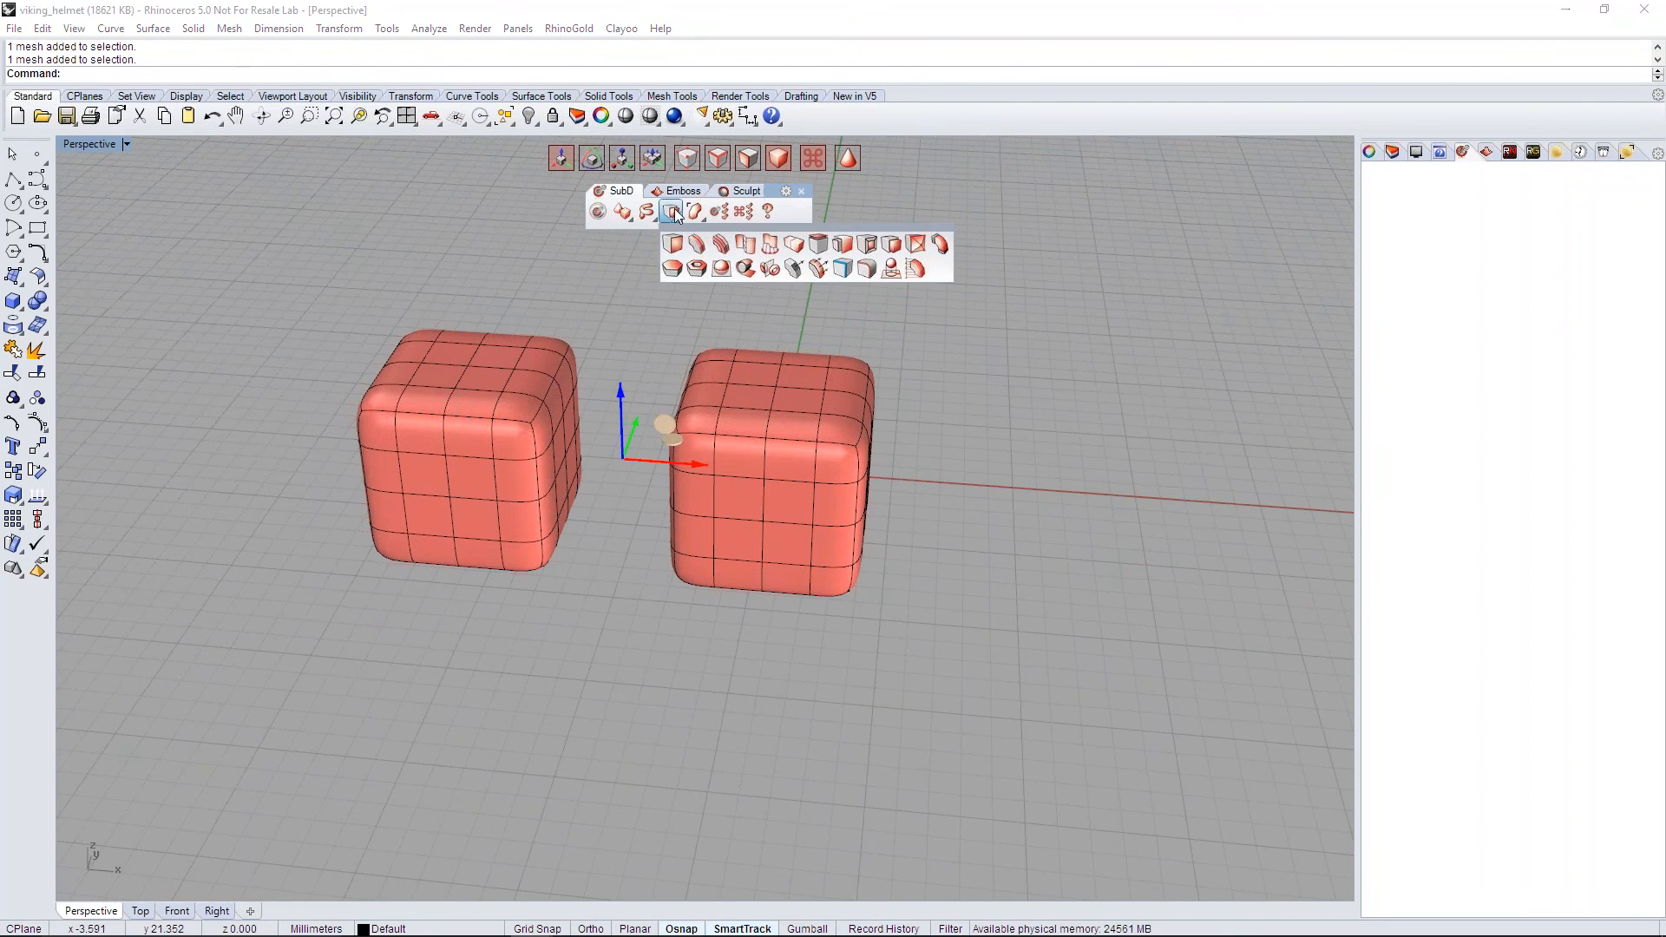
{"action": "left_click", "coordinate": [793, 249]}
{"action": "left_click", "coordinate": [722, 449]}
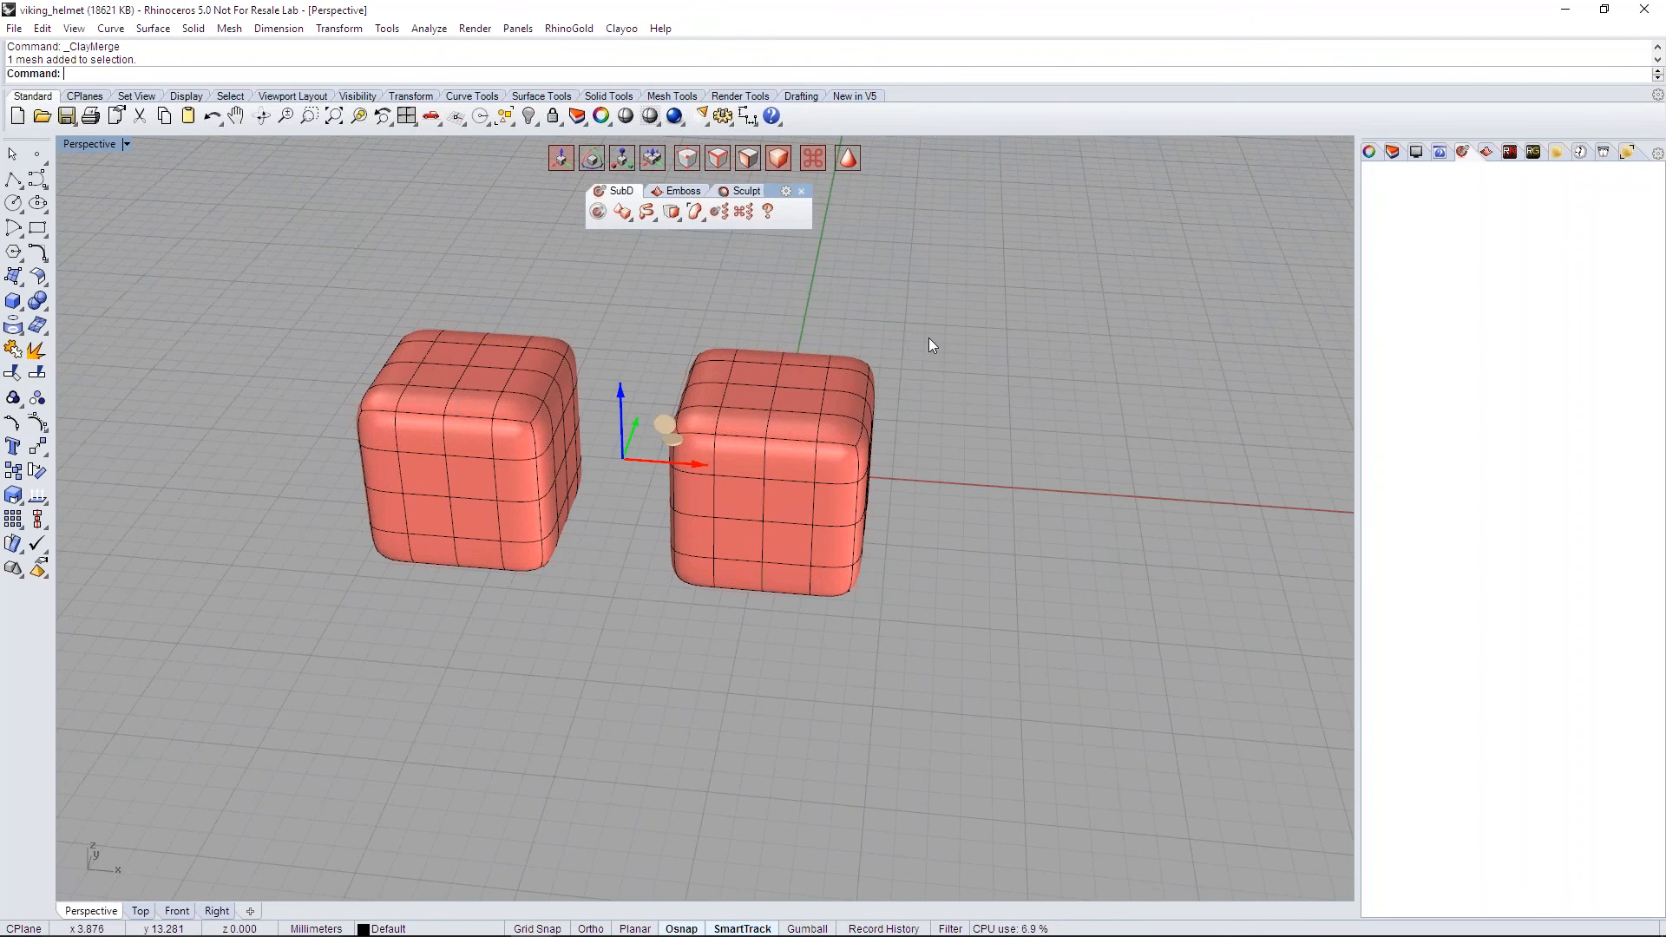
{"action": "key", "text": "Delete"}
Step: Create a Clayoo sphere at the origin and delete the faces of its half on the positive X side
{"action": "left_click", "coordinate": [623, 212]}
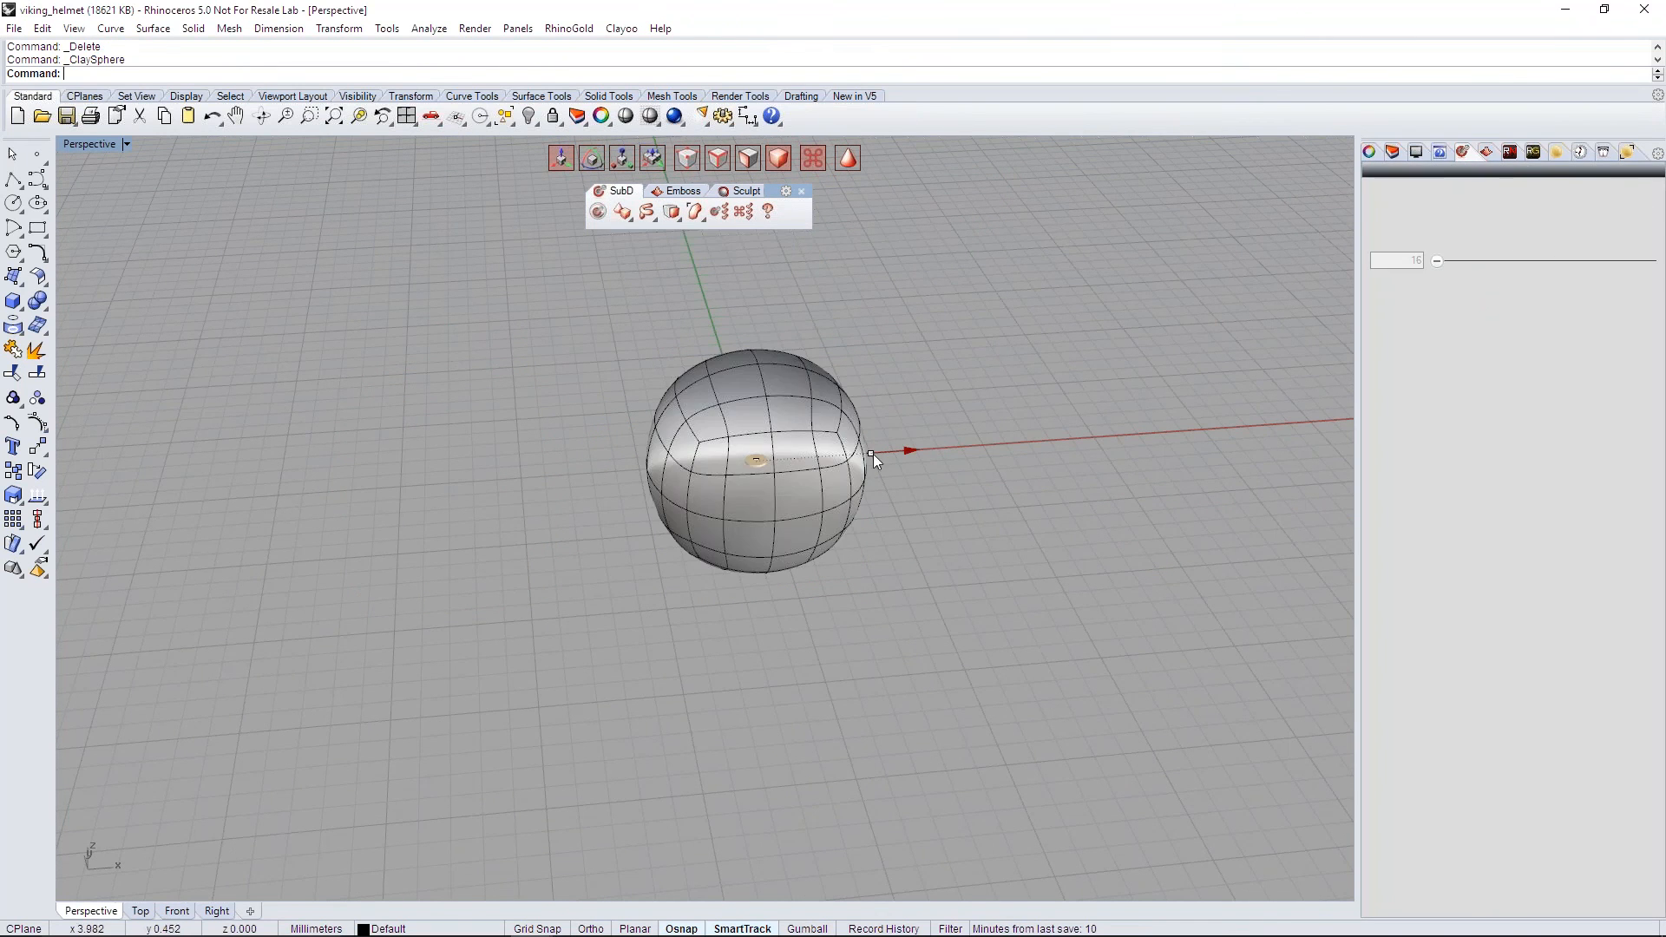
{"action": "right_click_drag", "start_coordinate": [1041, 435], "coordinate": [933, 441]}
{"action": "right_click", "coordinate": [930, 441]}
{"action": "left_click_drag", "start_coordinate": [771, 301], "coordinate": [915, 629]}
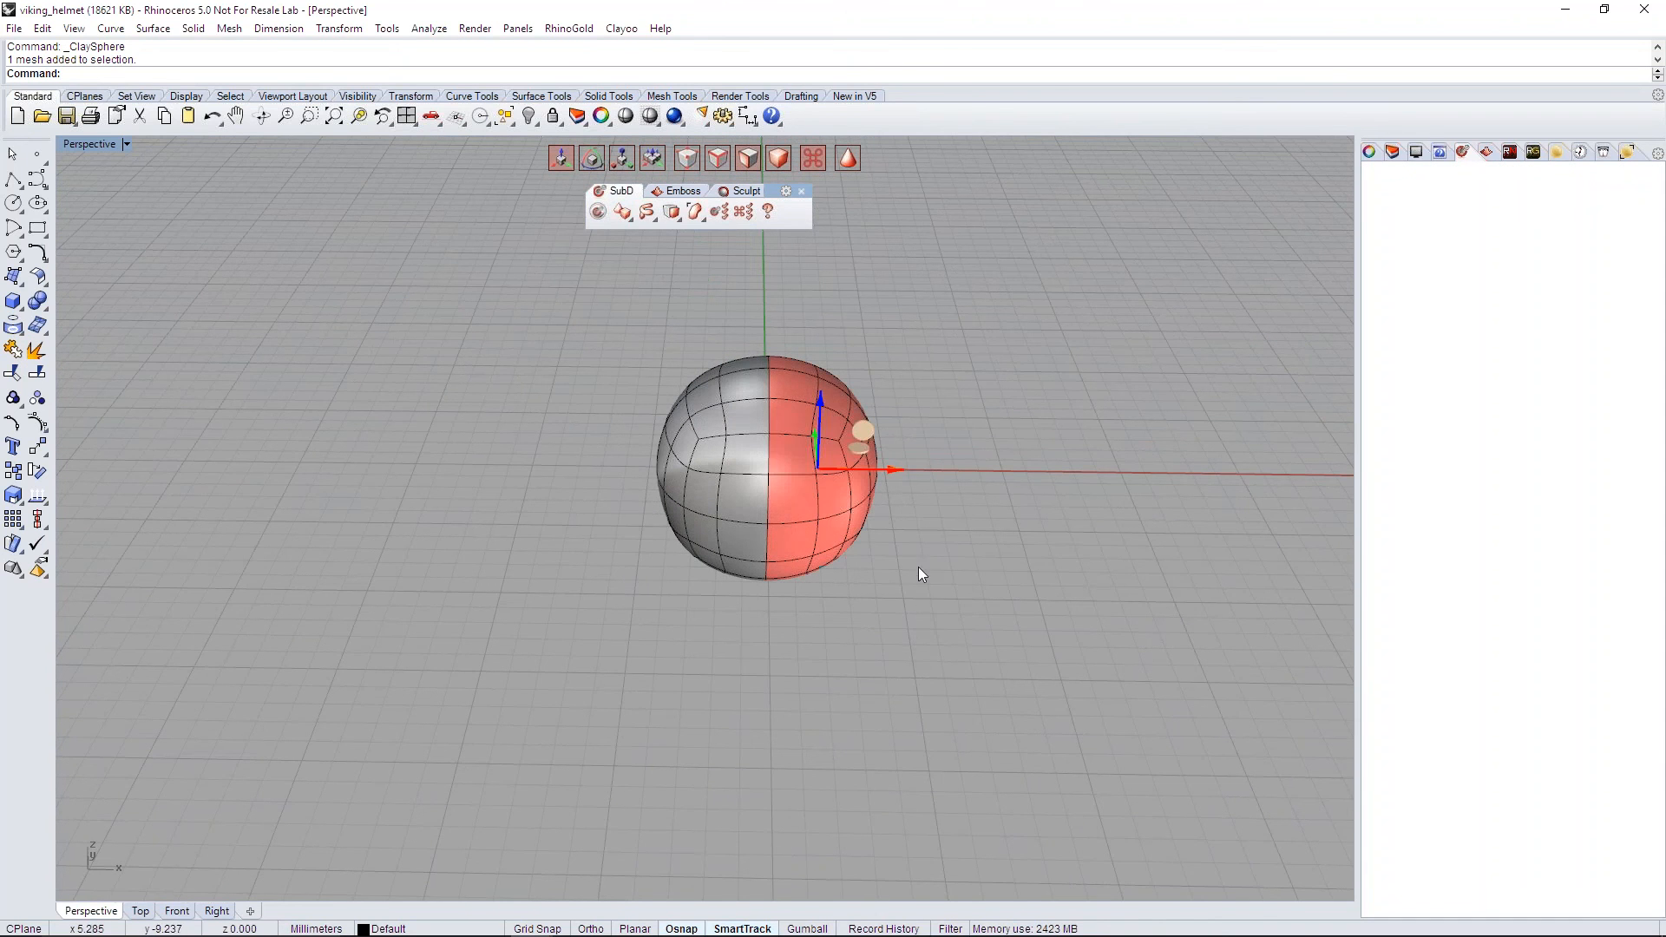
{"action": "key", "text": "Delete"}
Step: Apply Clayoo Symmetry across the X axis to the half-sphere, with Merge off and Show Virtual on
{"action": "left_click", "coordinate": [687, 418]}
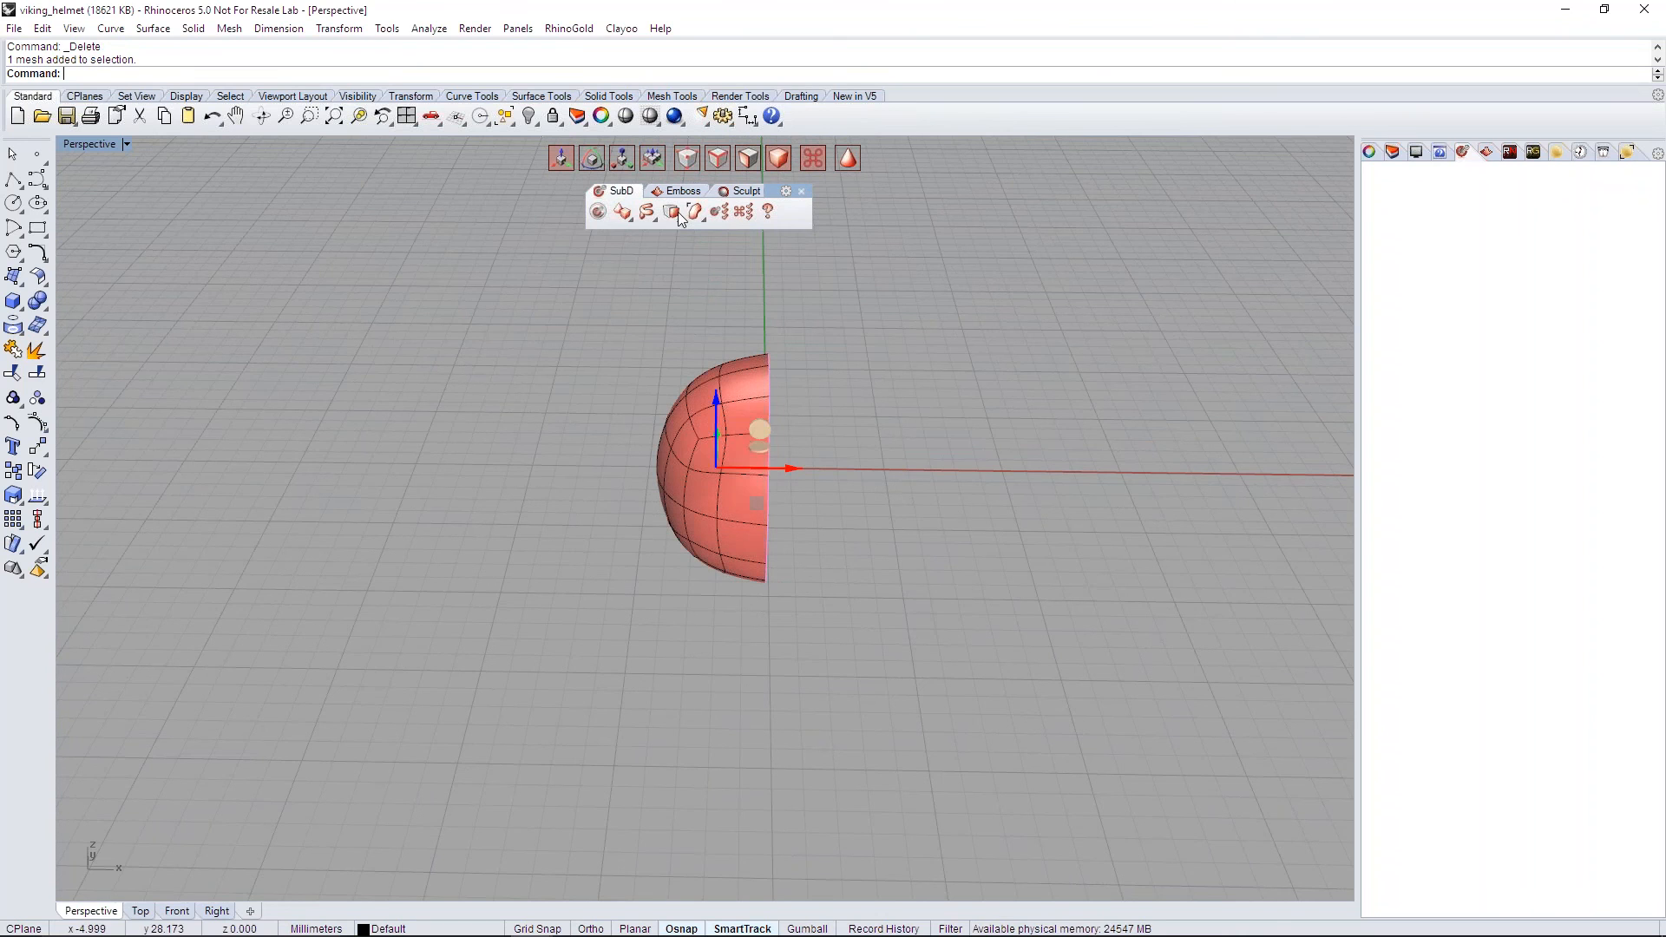
{"action": "left_click", "coordinate": [678, 218]}
{"action": "left_click", "coordinate": [764, 270]}
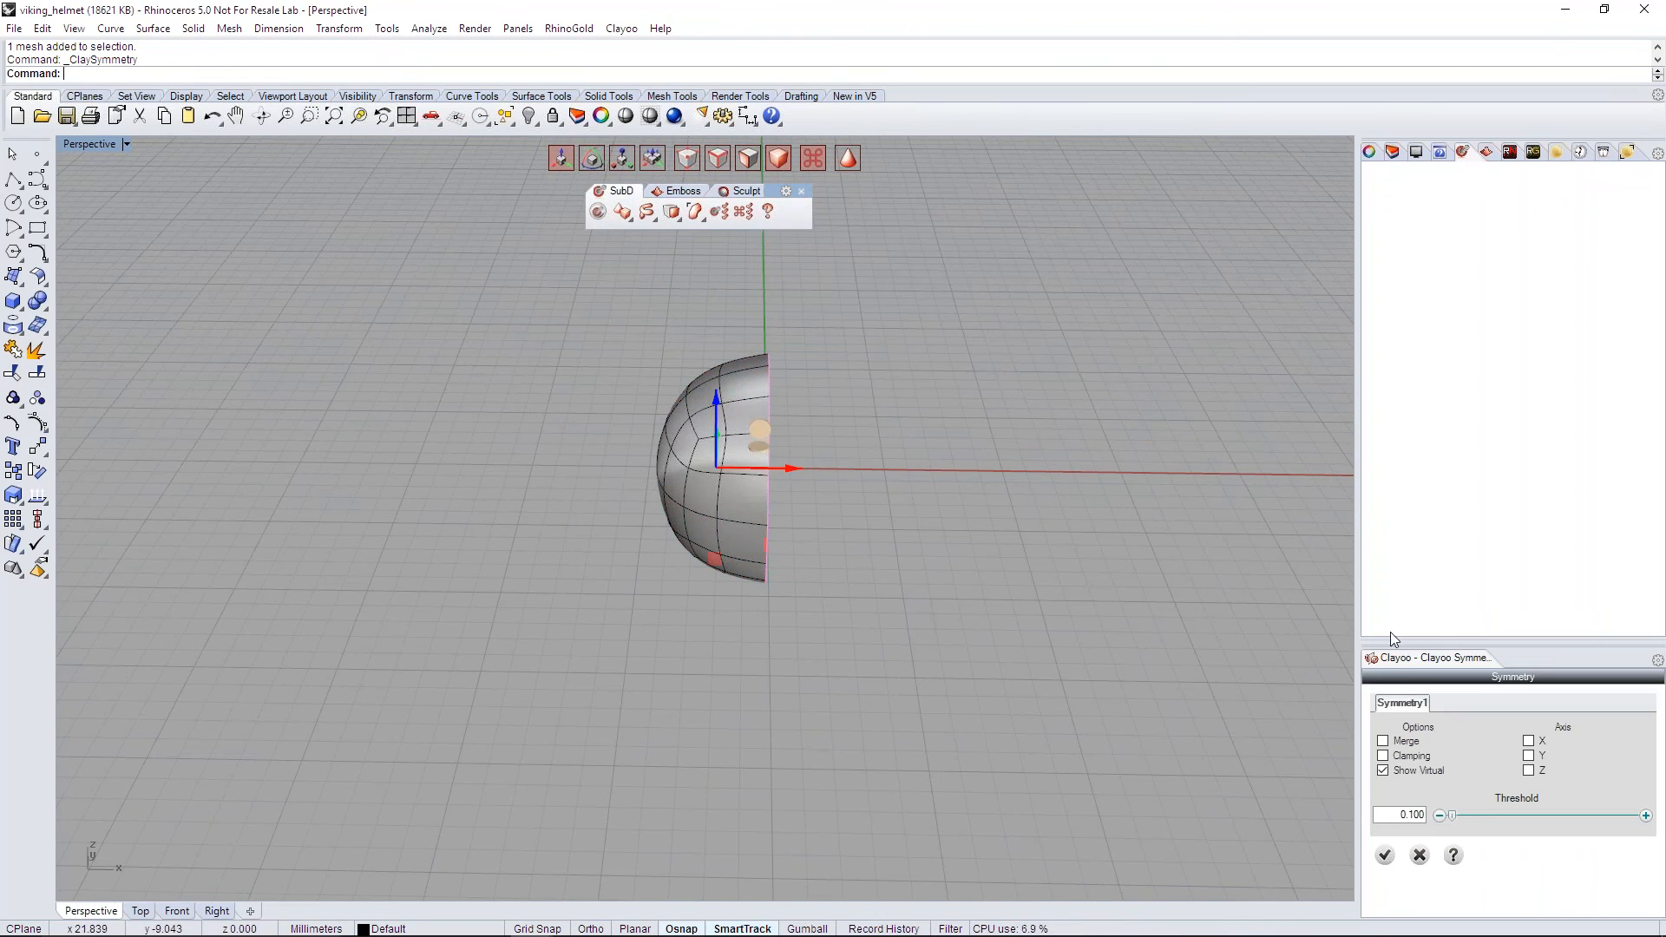
{"action": "left_click", "coordinate": [1384, 741]}
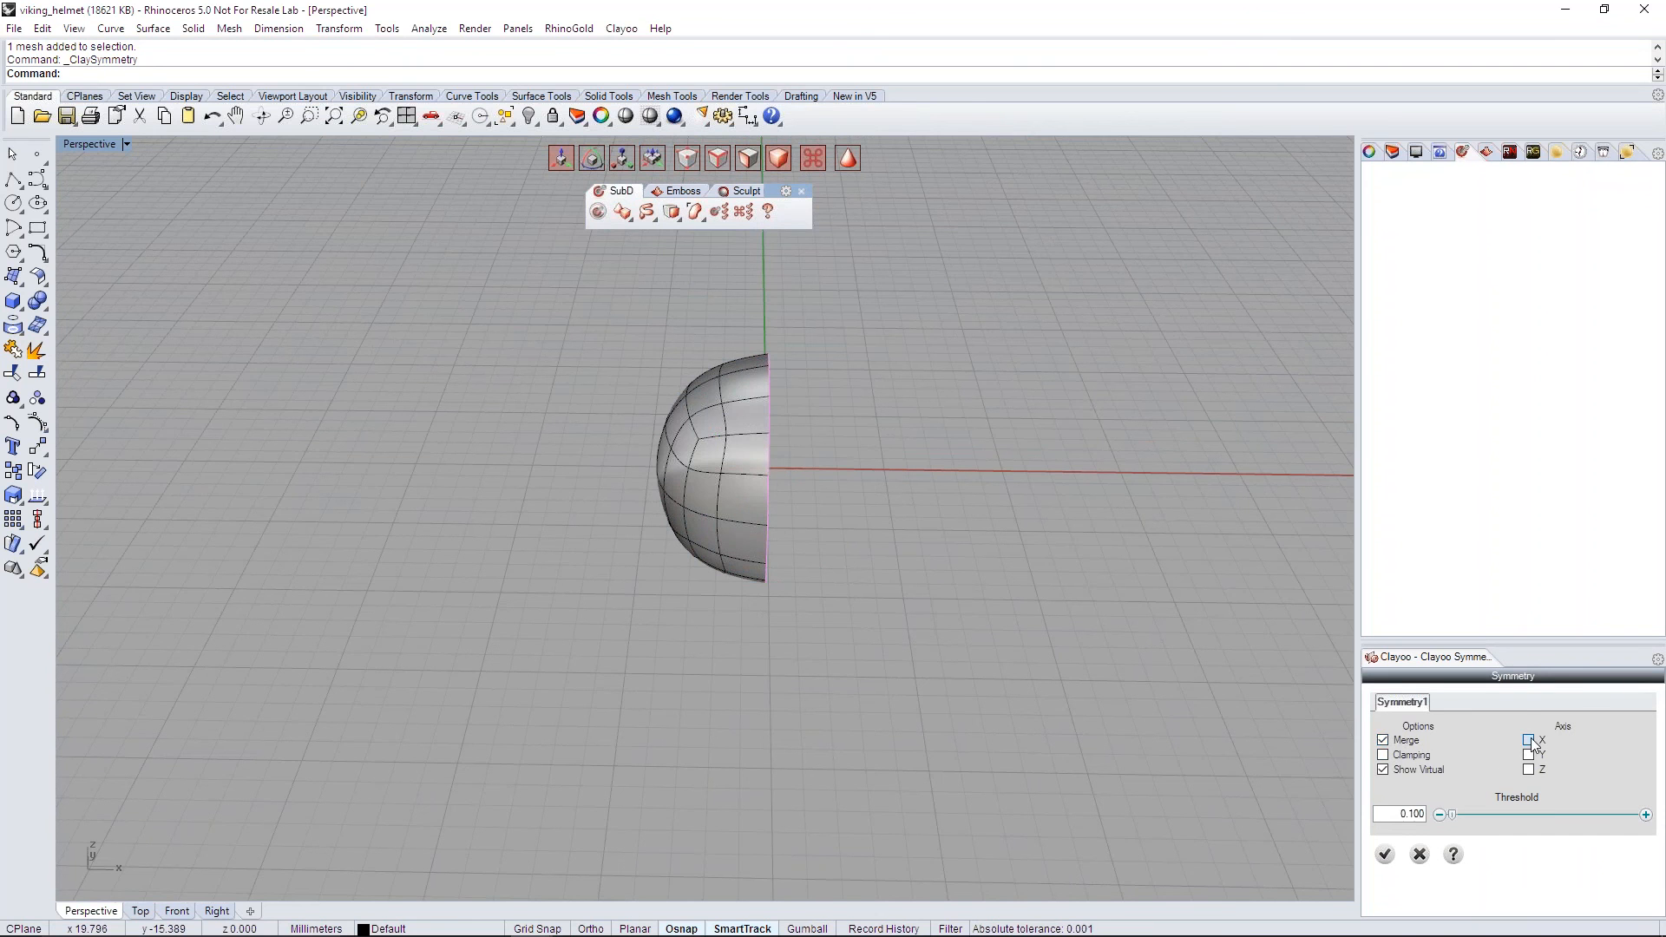
{"action": "left_click", "coordinate": [1529, 740]}
{"action": "right_click_drag", "start_coordinate": [867, 555], "coordinate": [937, 558]}
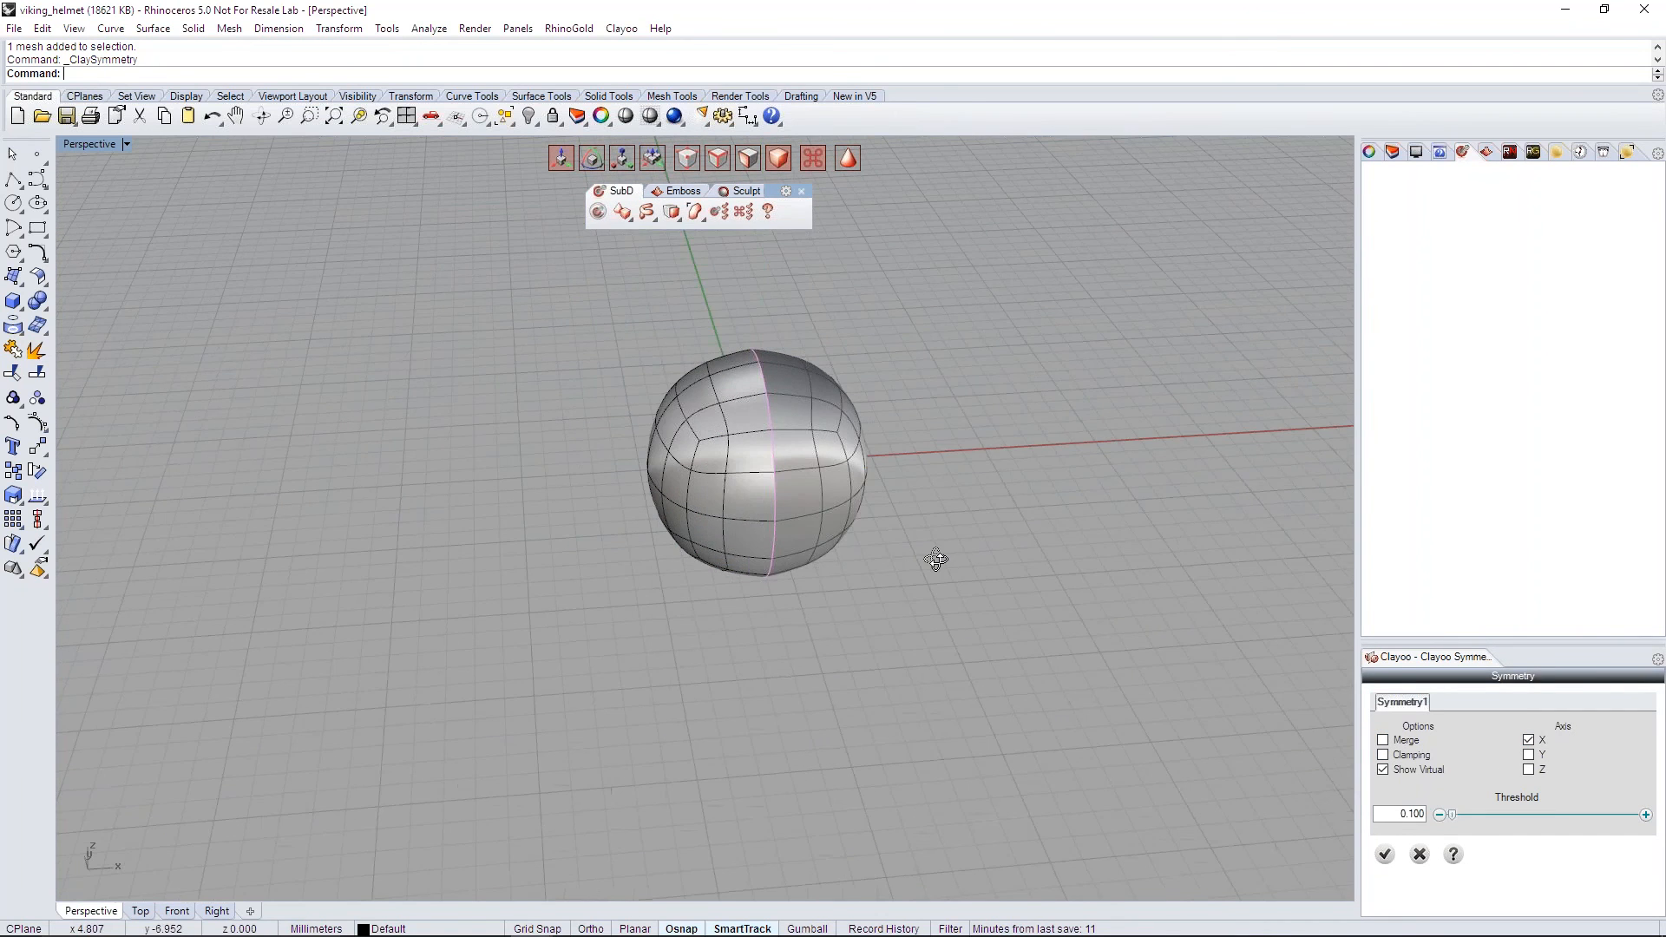
{"action": "left_click", "coordinate": [1387, 854]}
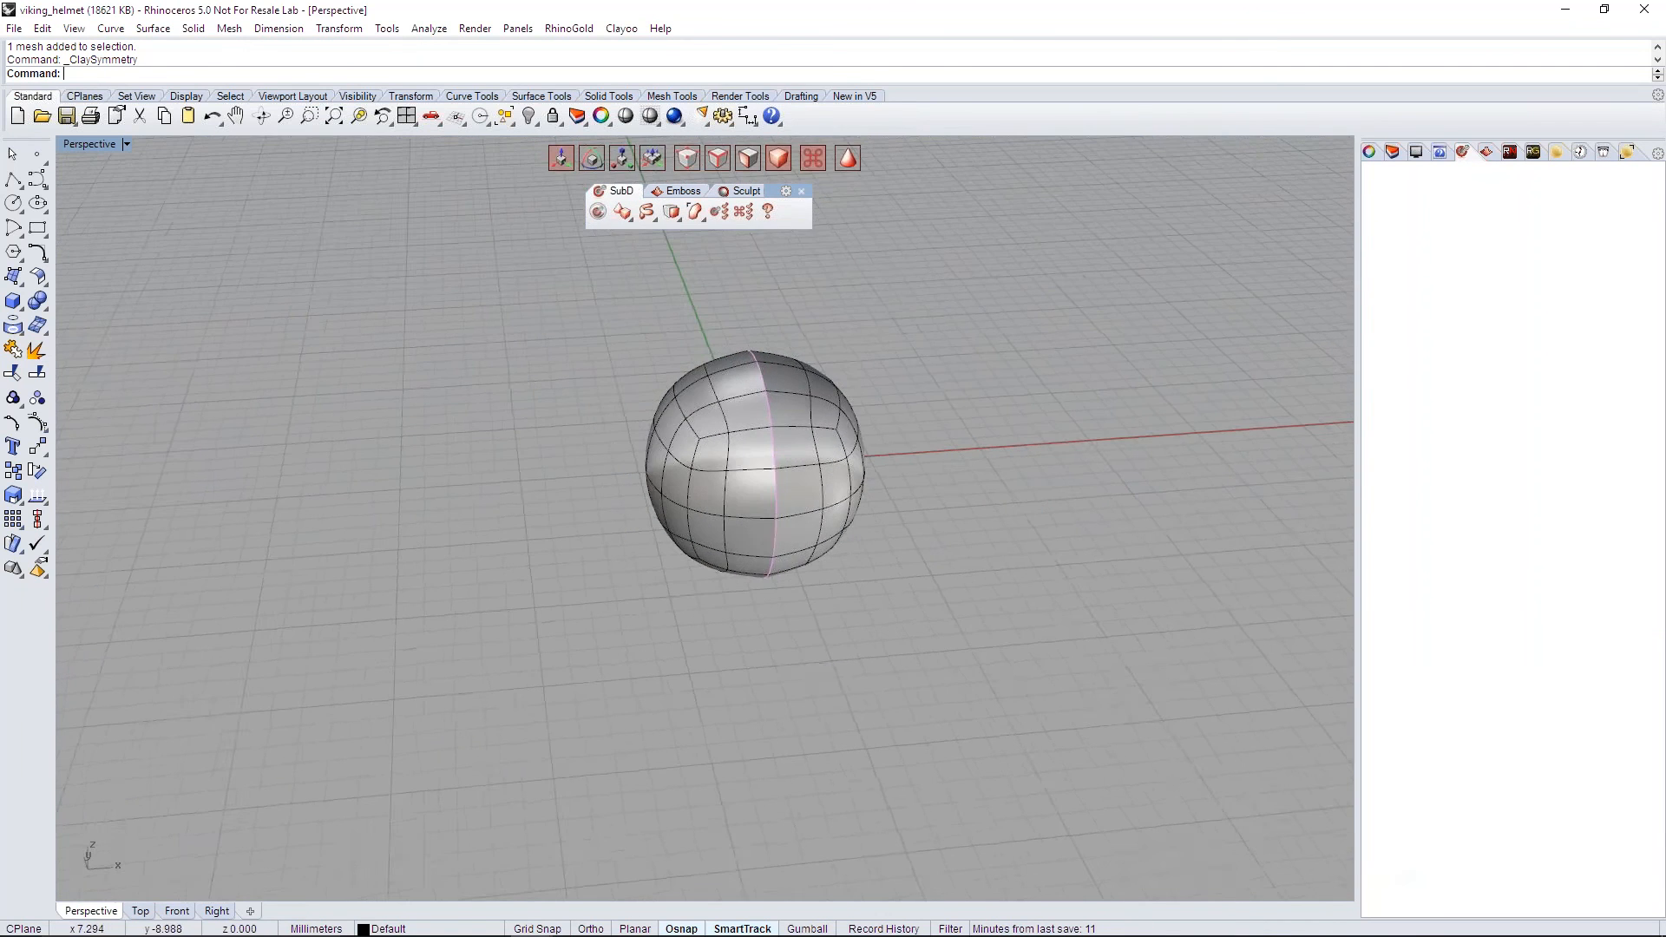
Step: Examine the seam between the two mirrored halves of the sphere up close
{"action": "left_click", "coordinate": [841, 418]}
{"action": "scroll", "coordinate": [844, 443], "scroll_direction": "up", "scroll_amount": 2}
{"action": "right_click_drag", "start_coordinate": [846, 443], "coordinate": [819, 441]}
{"action": "scroll", "coordinate": [819, 441], "scroll_direction": "up", "scroll_amount": 4}
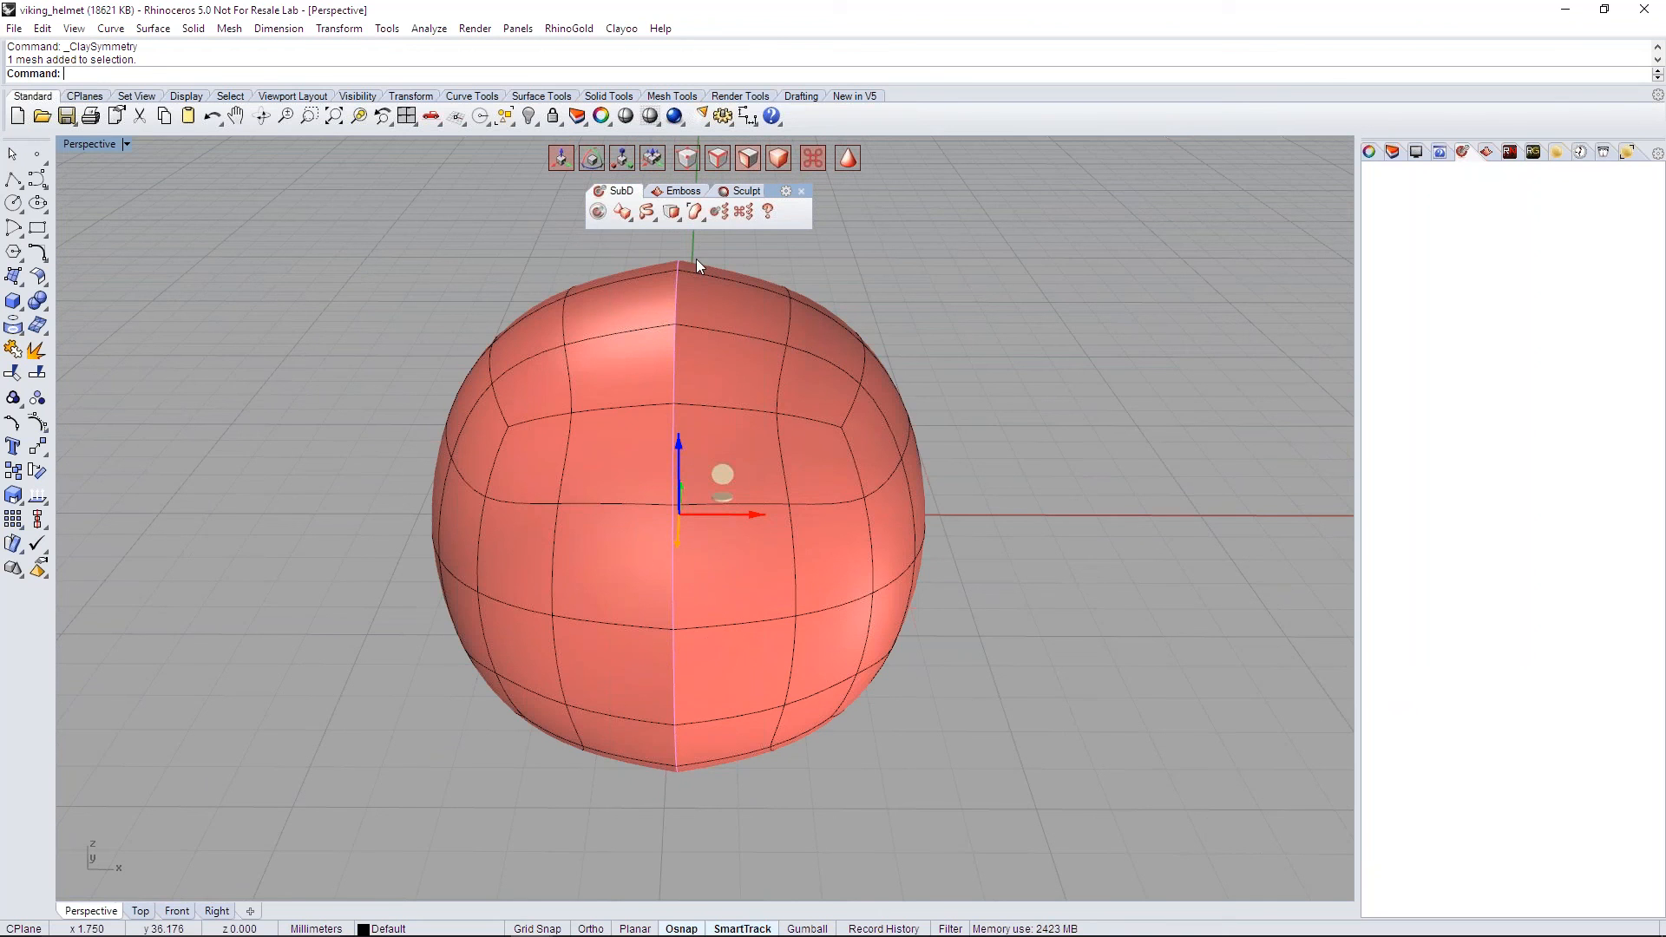
{"action": "left_click", "coordinate": [1047, 460]}
{"action": "right_click_drag", "start_coordinate": [1047, 461], "coordinate": [1005, 470]}
{"action": "scroll", "coordinate": [1037, 464], "scroll_direction": "down", "scroll_amount": 4}
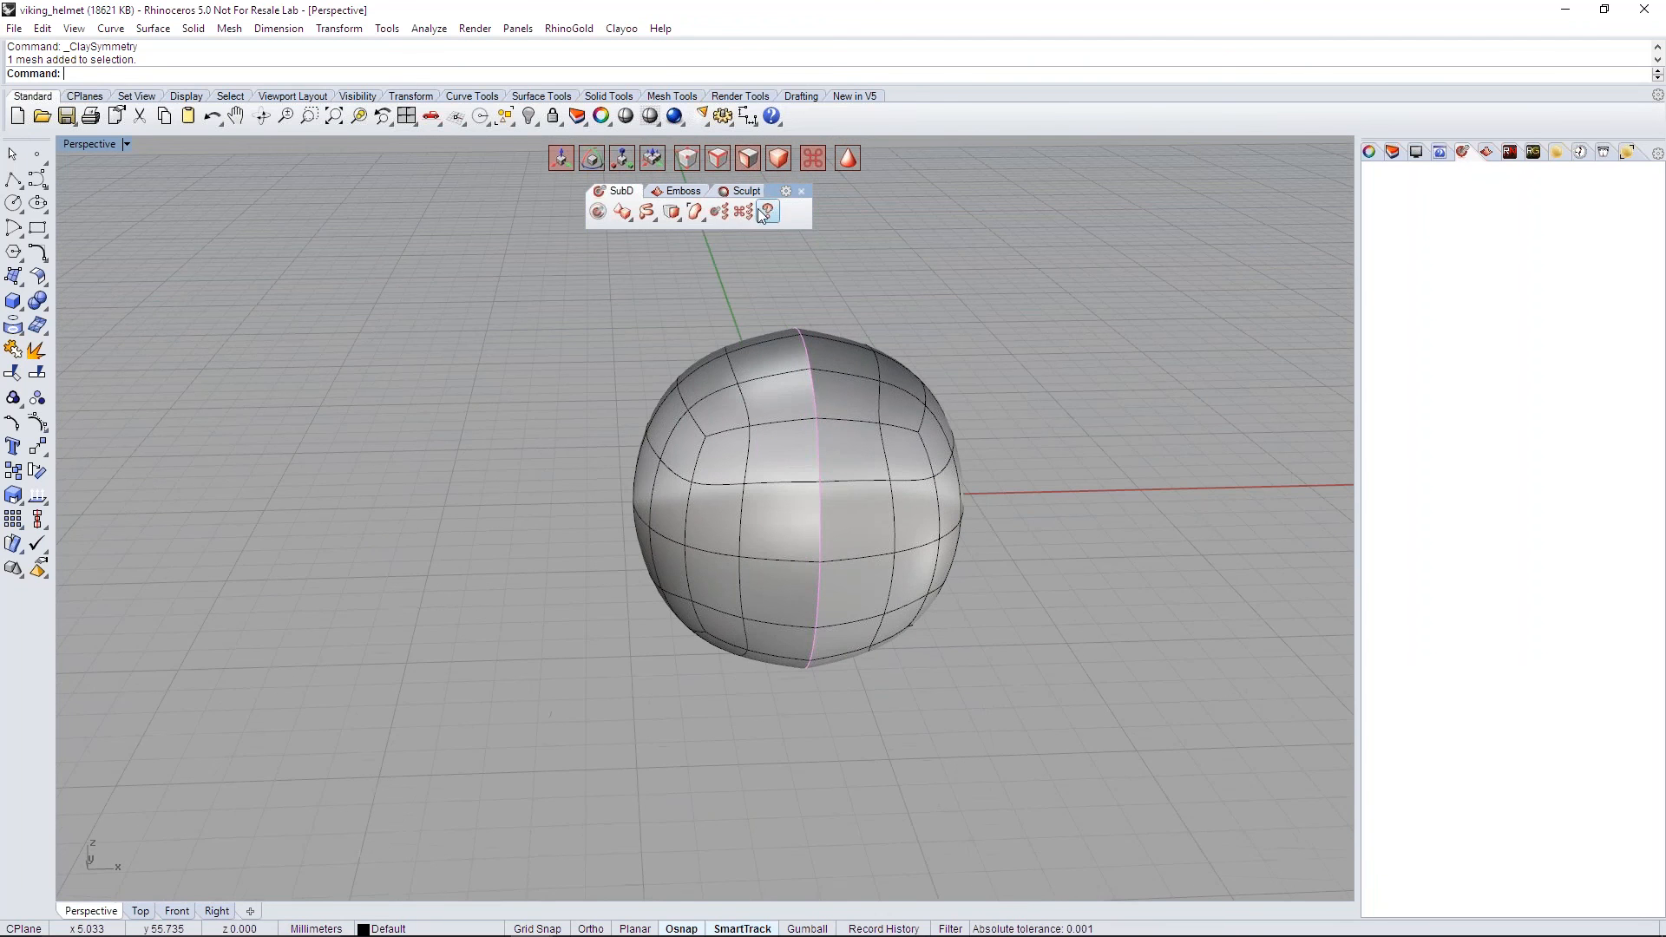
Step: Select the naked edges along the sphere's seam and join them with Match, returning to whole-object selection
{"action": "left_click", "coordinate": [700, 217]}
{"action": "left_click", "coordinate": [842, 244]}
{"action": "right_click_drag", "start_coordinate": [929, 310], "coordinate": [855, 279]}
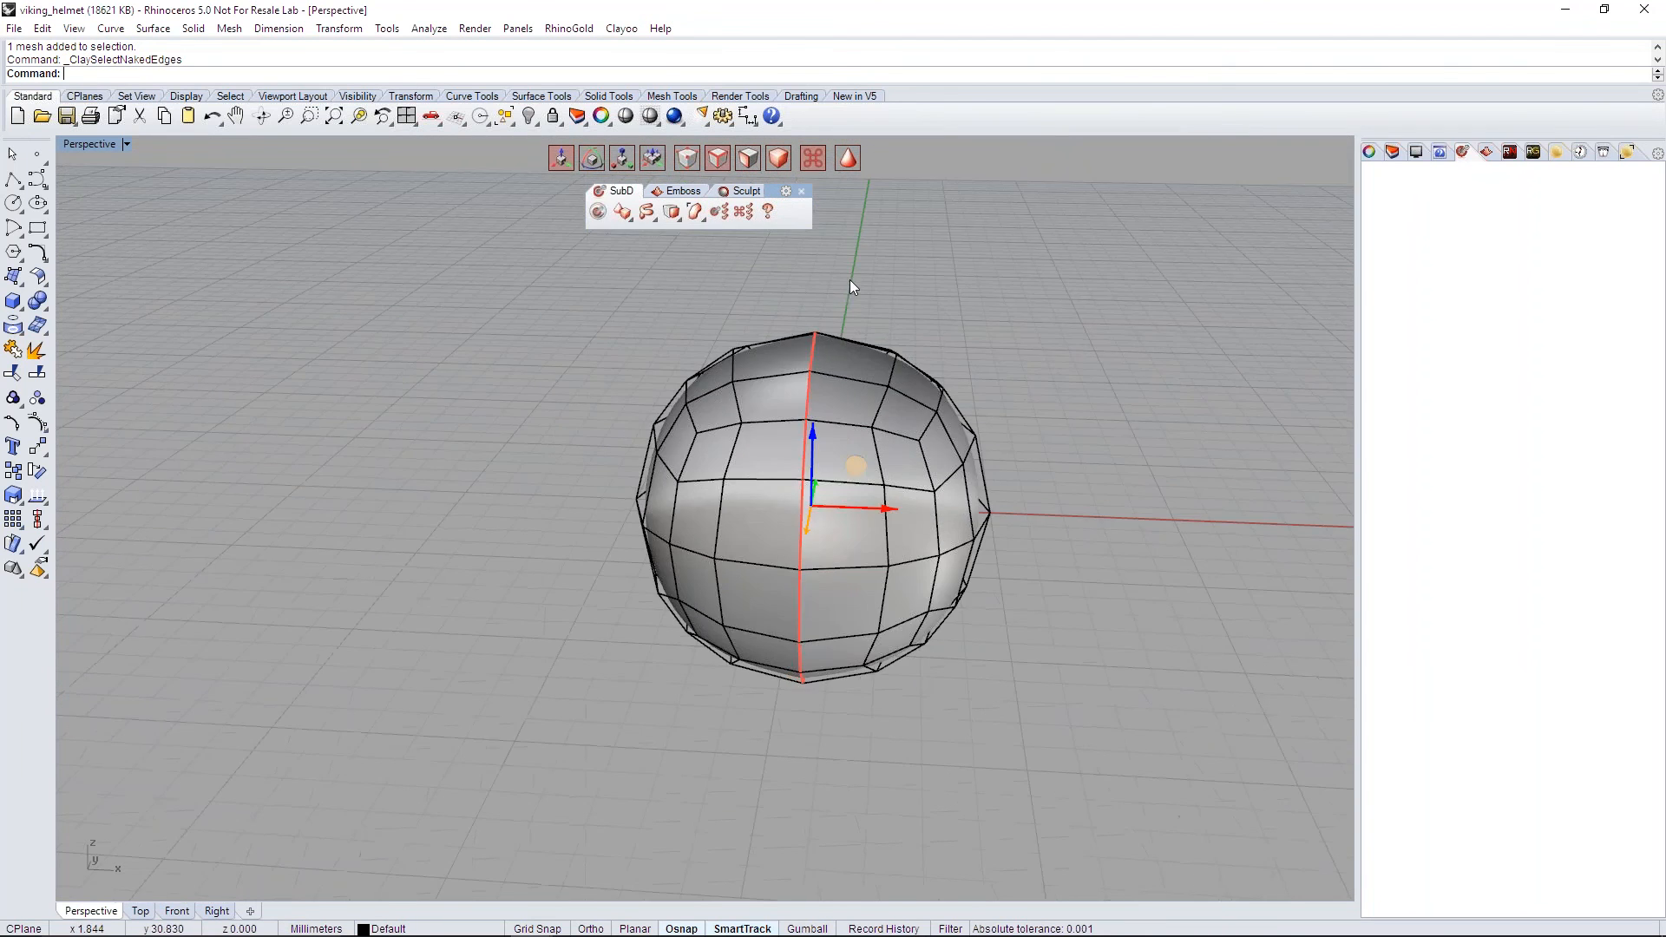
{"action": "left_click", "coordinate": [672, 213]}
{"action": "left_click", "coordinate": [743, 243]}
{"action": "left_click", "coordinate": [781, 159]}
{"action": "right_click_drag", "start_coordinate": [926, 382], "coordinate": [971, 392]}
{"action": "left_click", "coordinate": [1035, 544]}
{"action": "mouse_move", "coordinate": [1034, 544]}
{"action": "right_mouse_down"}
{"action": "mouse_move", "coordinate": [1087, 587]}
{"action": "mouse_move", "coordinate": [1042, 555]}
{"action": "right_mouse_up"}
{"action": "left_click", "coordinate": [902, 473]}
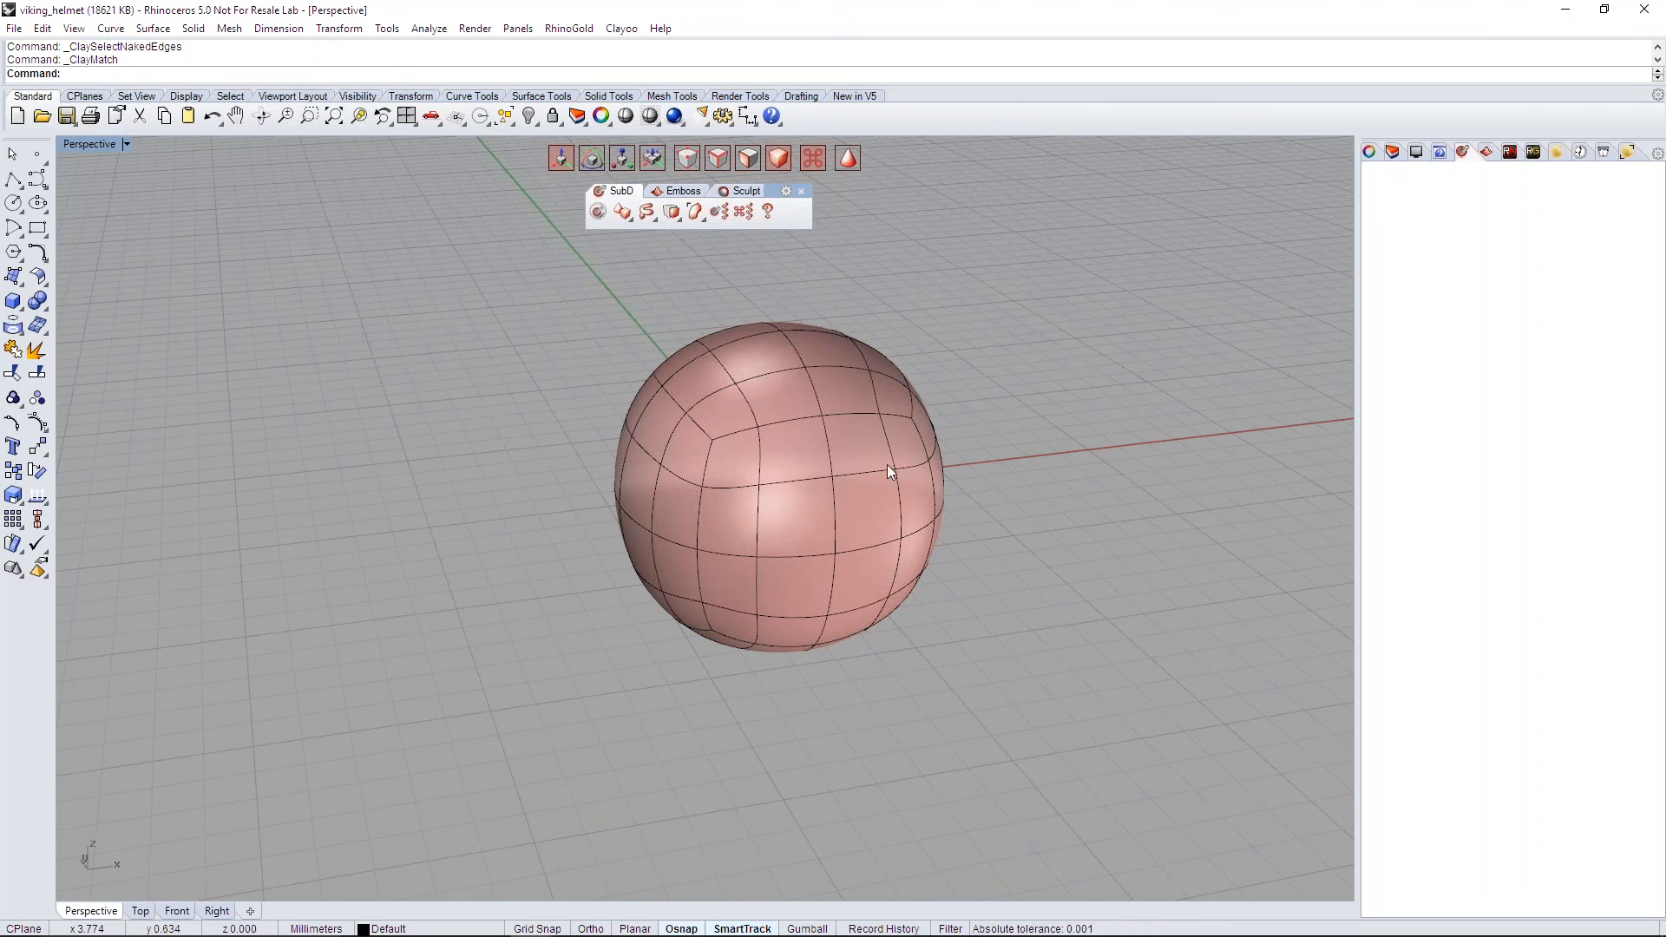
{"action": "right_click_drag", "start_coordinate": [1008, 492], "coordinate": [987, 498]}
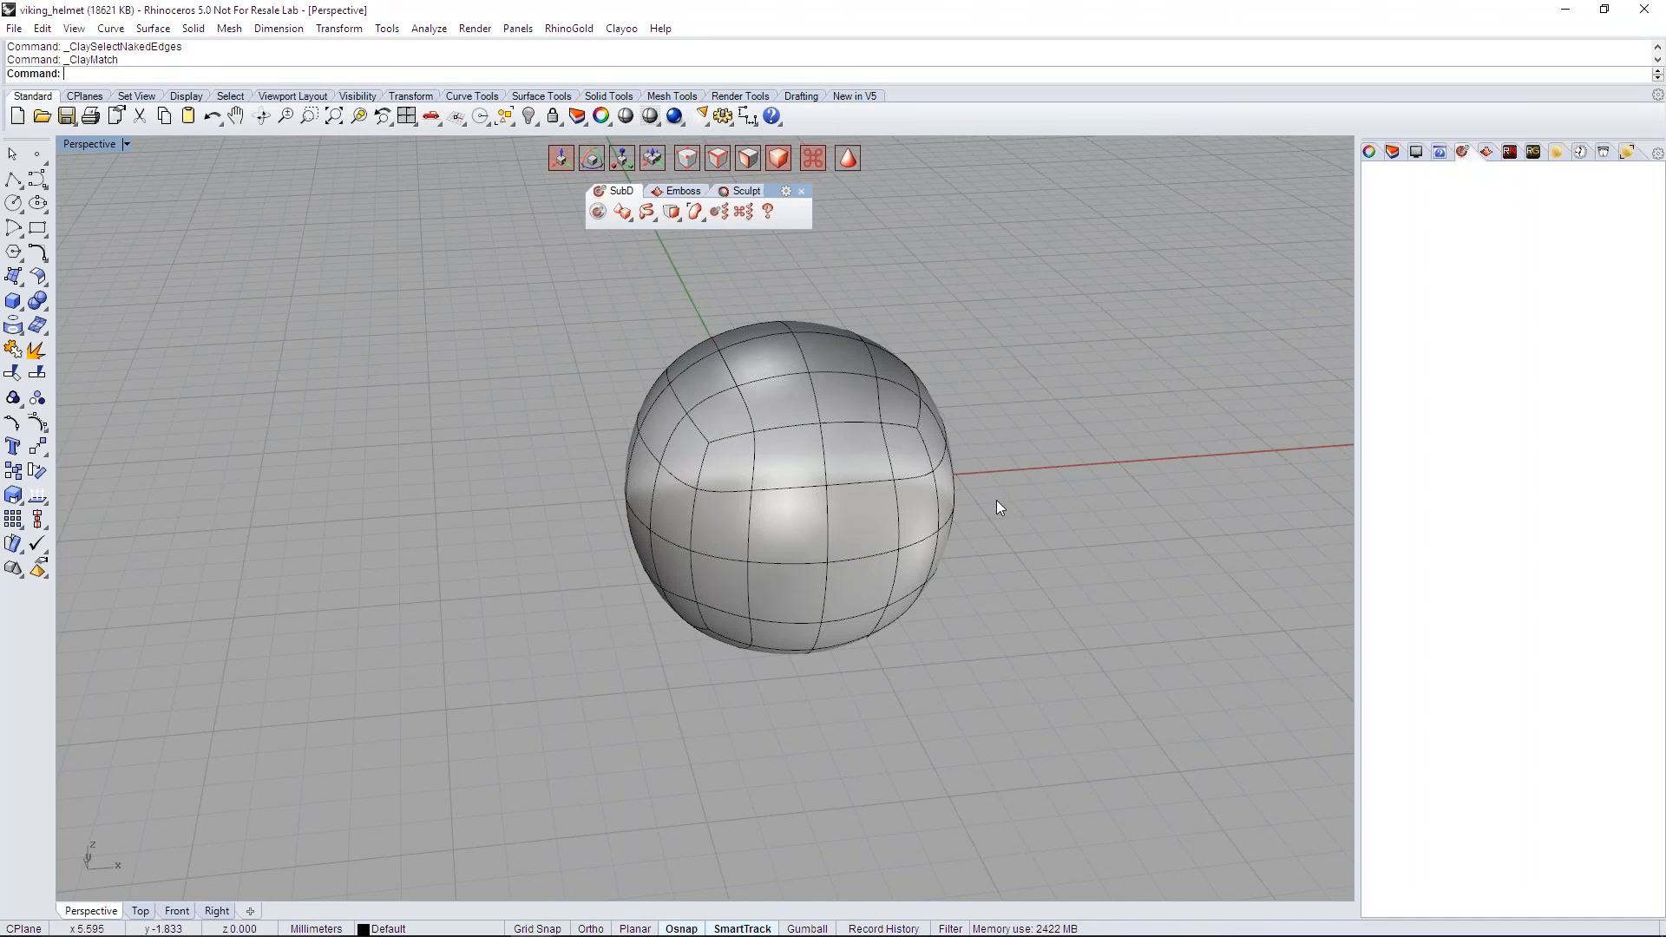
{"action": "left_click", "coordinate": [908, 561]}
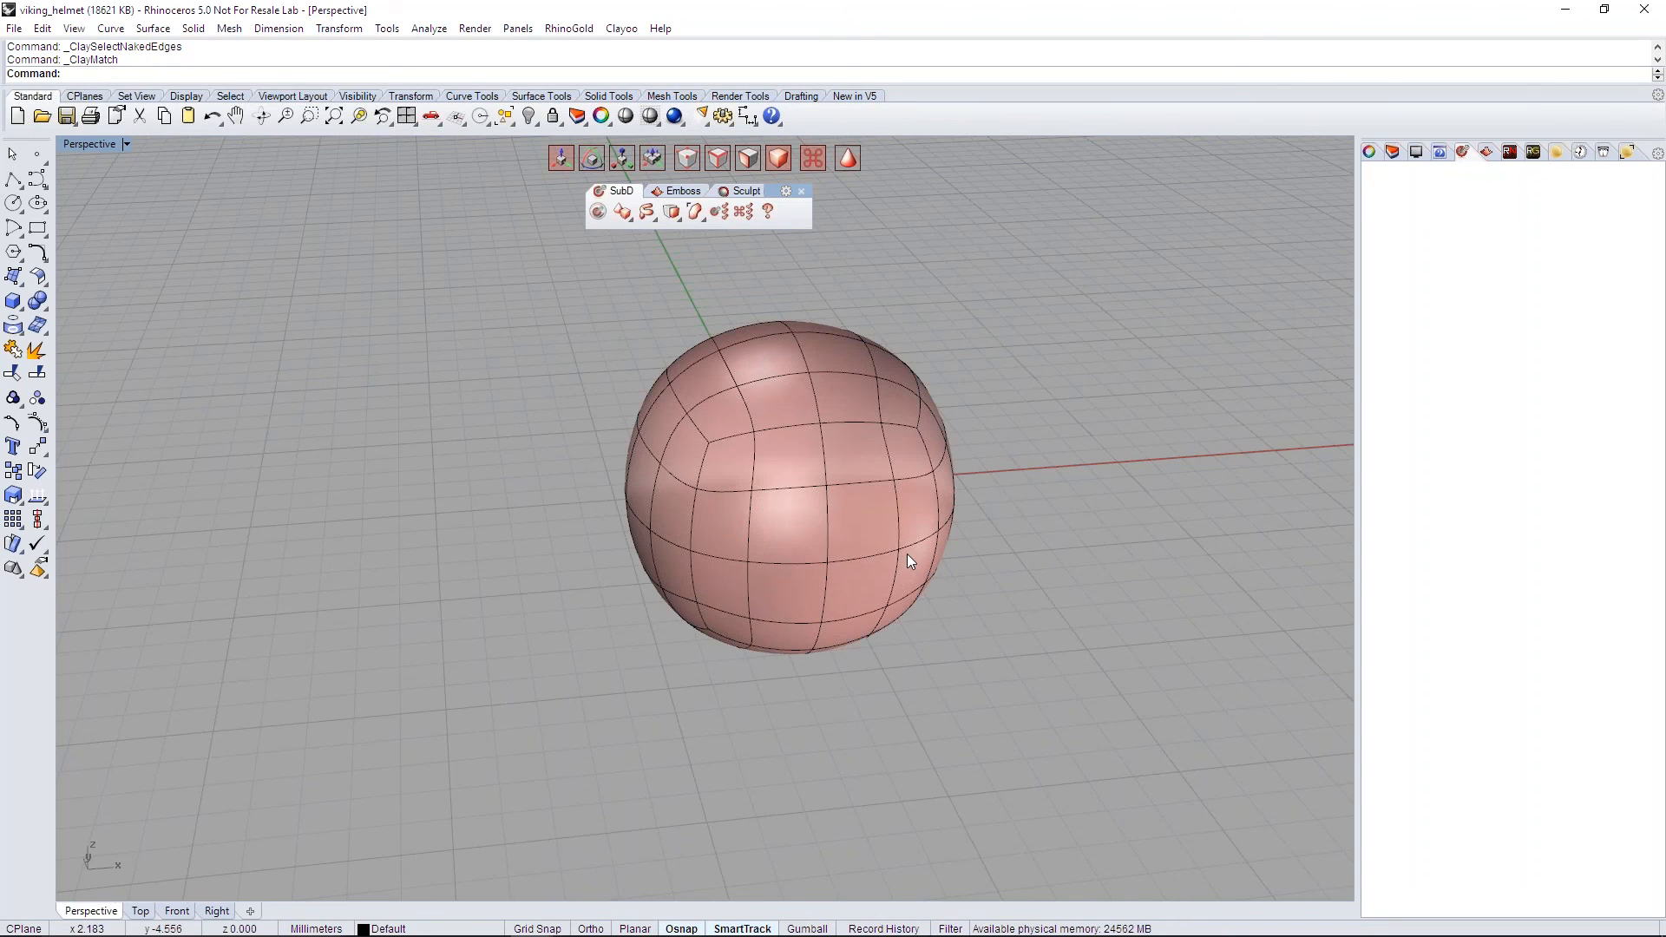
{"action": "left_click", "coordinate": [962, 558]}
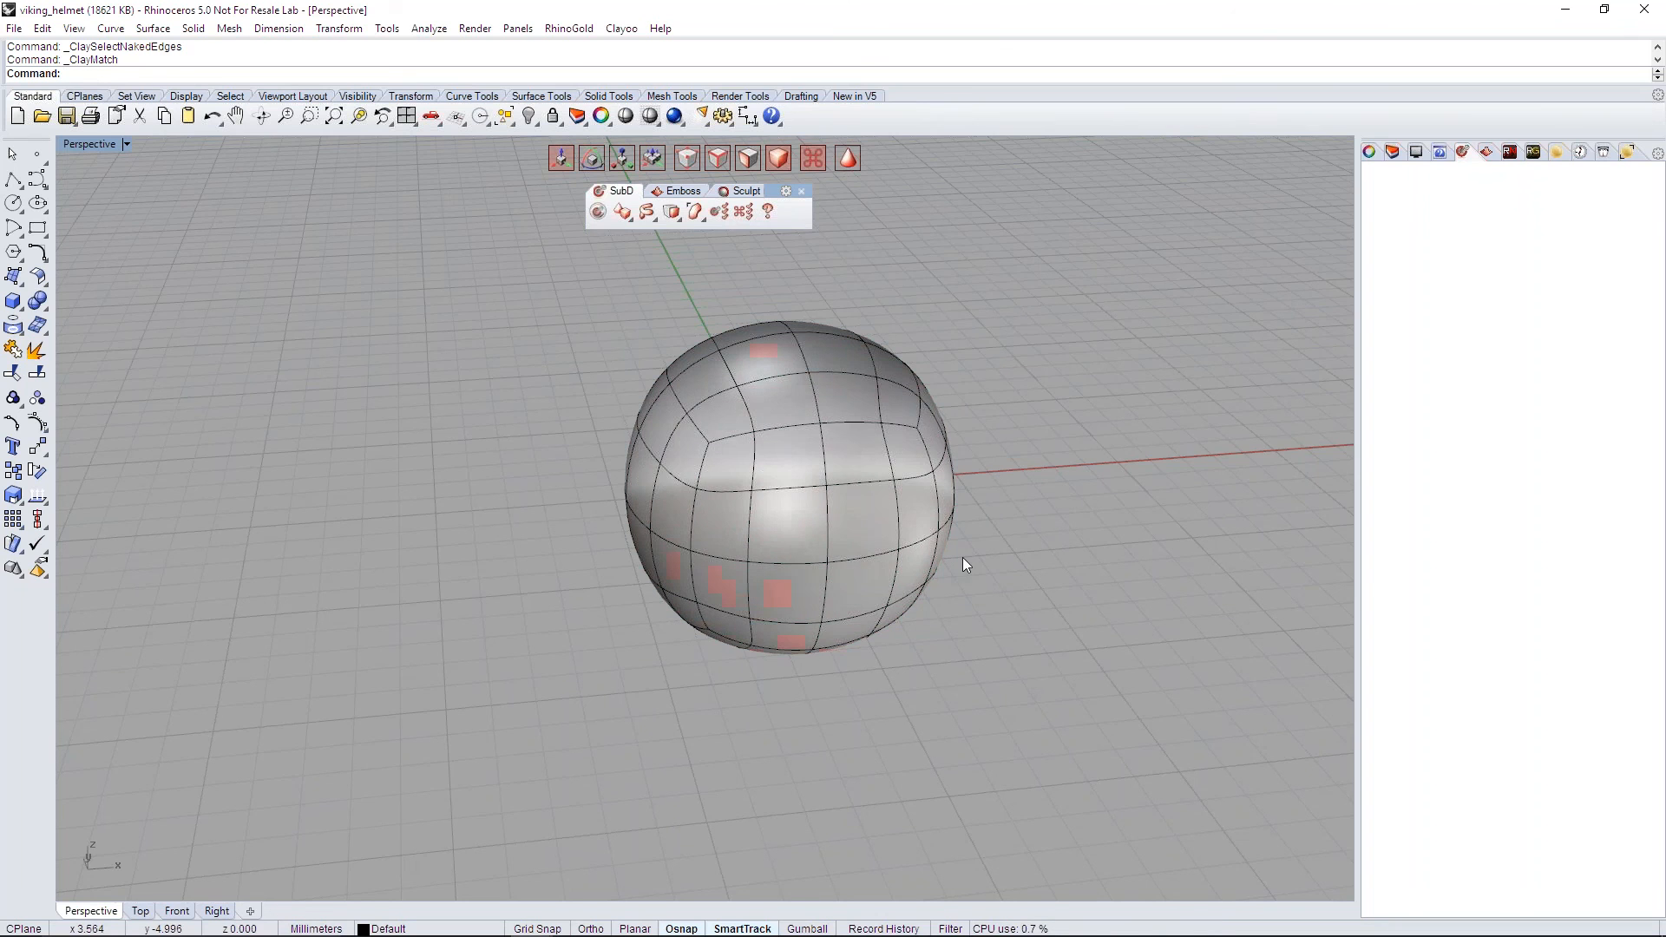
{"action": "right_click_drag", "start_coordinate": [989, 595], "coordinate": [1067, 599]}
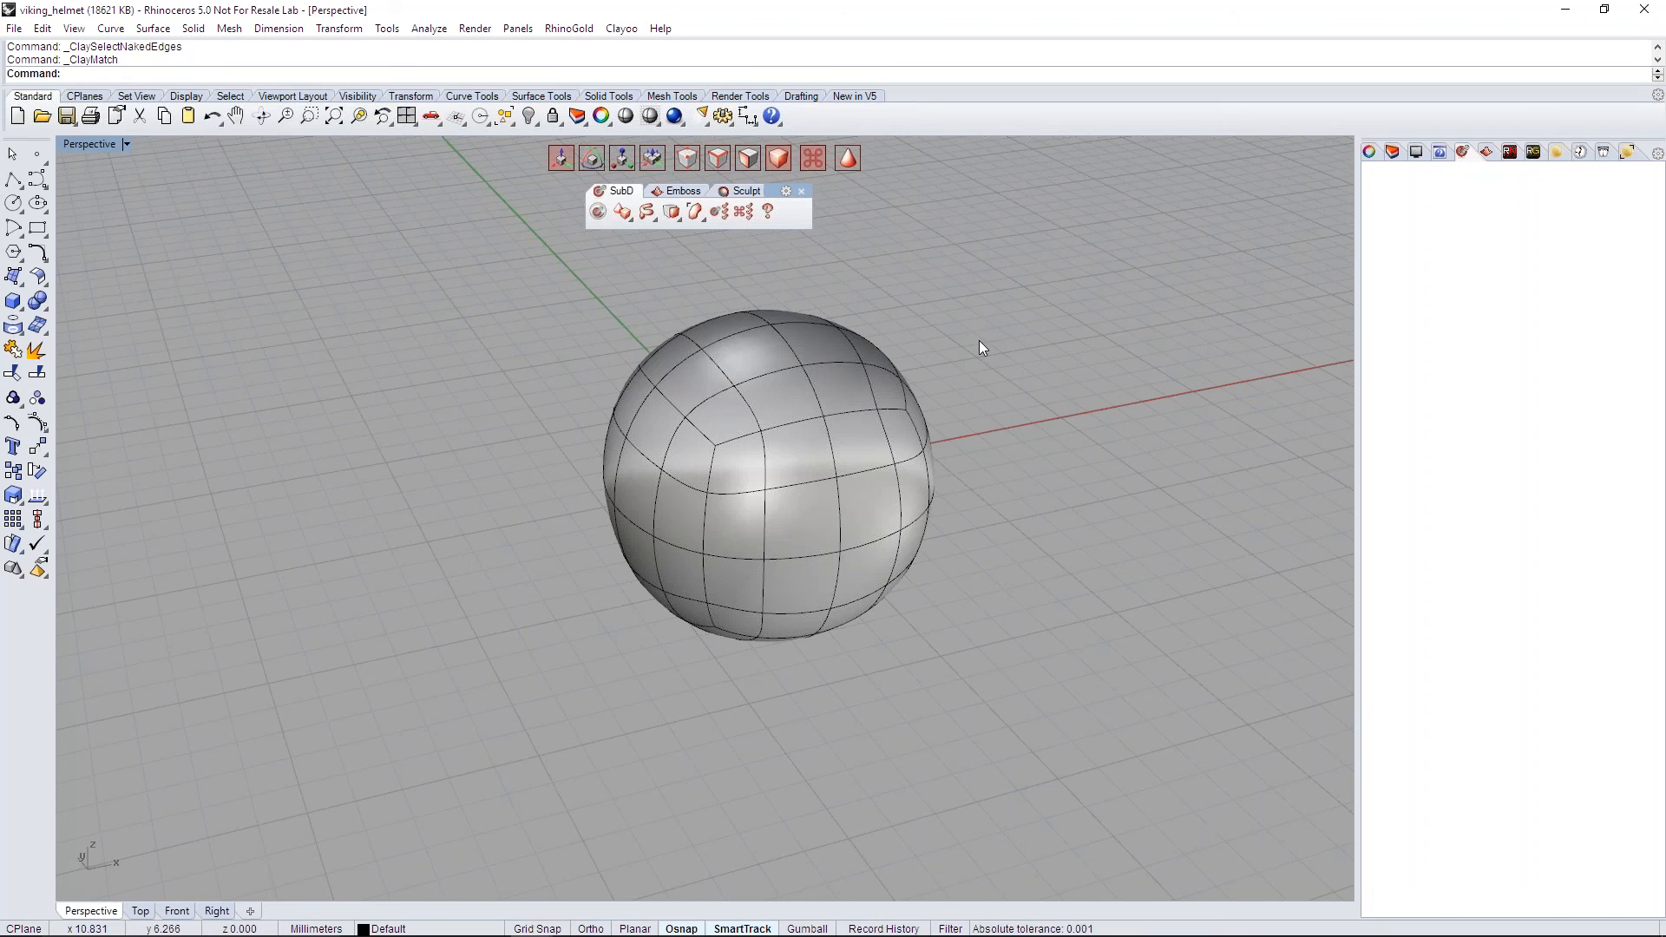
{"action": "left_click", "coordinate": [864, 335]}
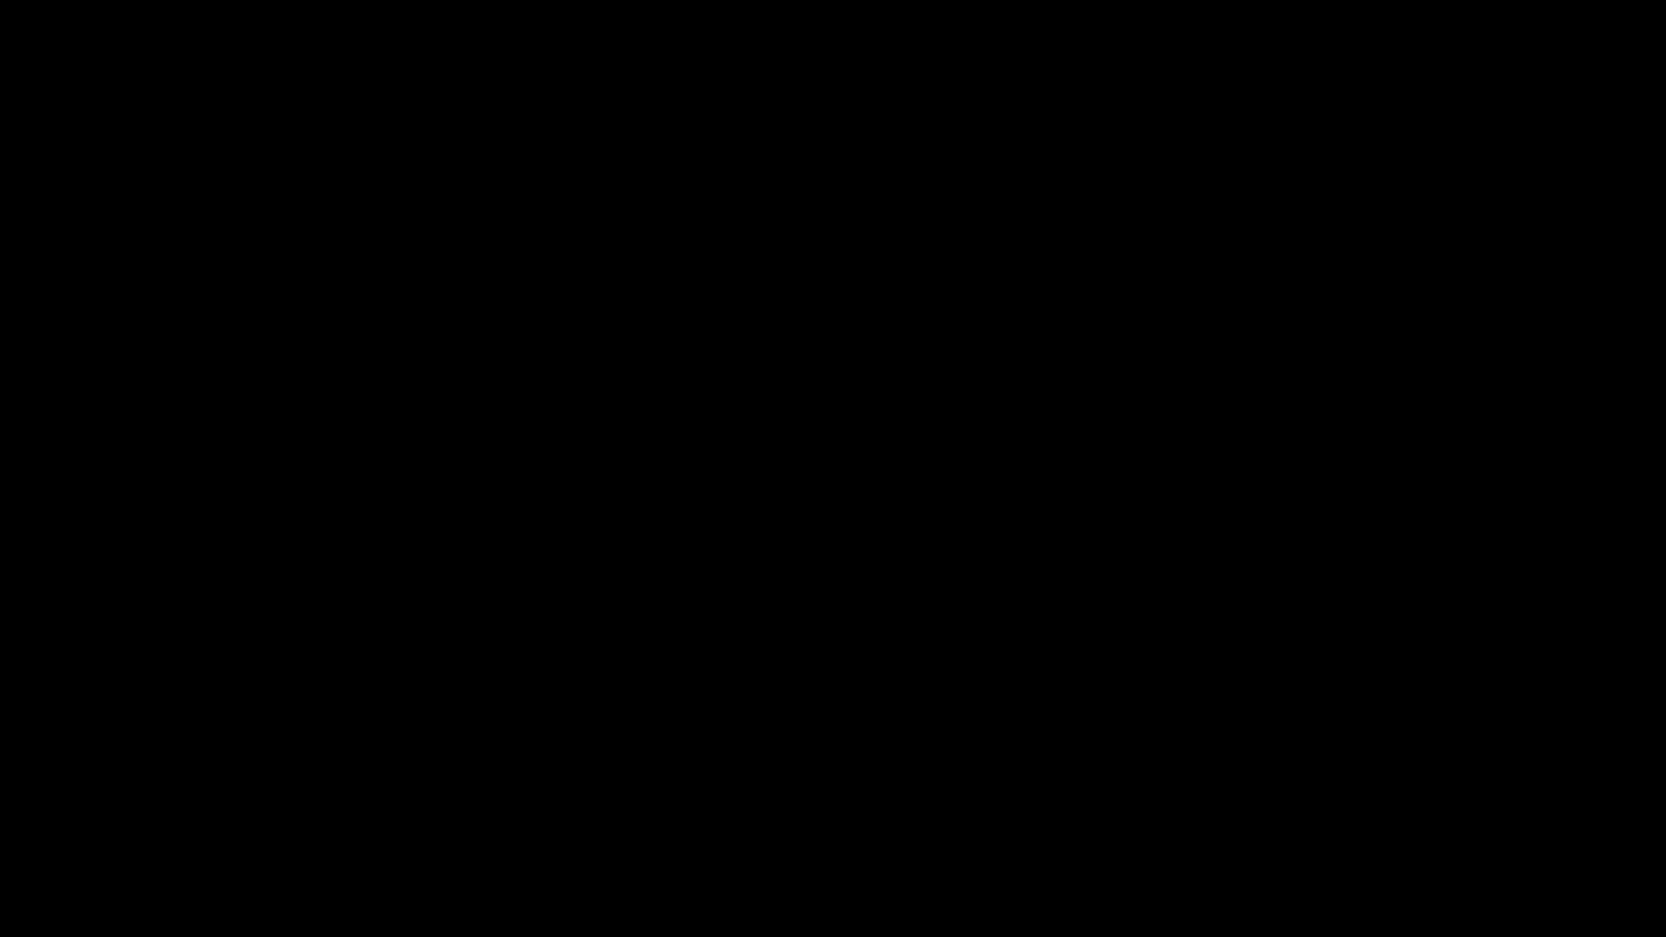